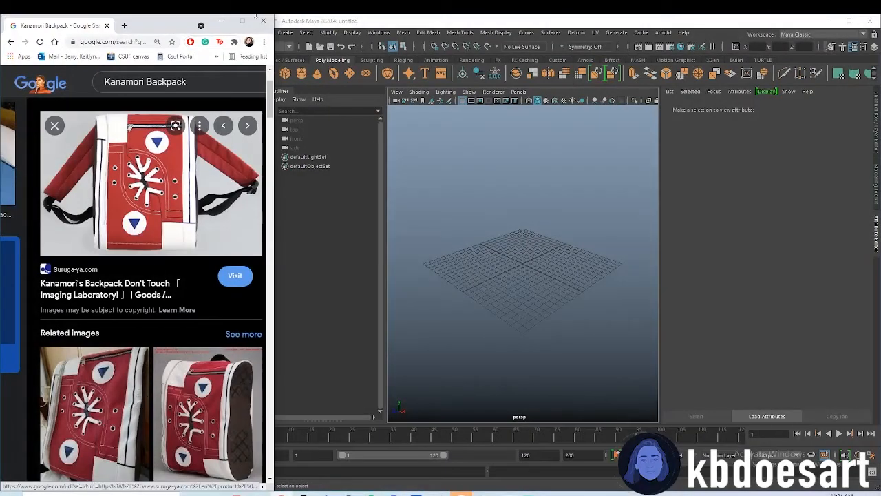
Create a polygon cube at the grid centre and open its creation attributes
left_click(285, 73)
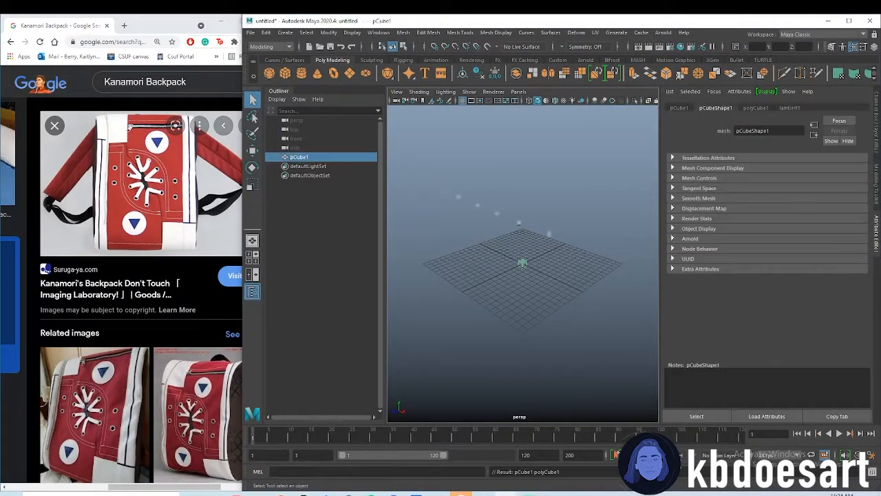
left_click_drag(435, 262, 485, 244, "alt")
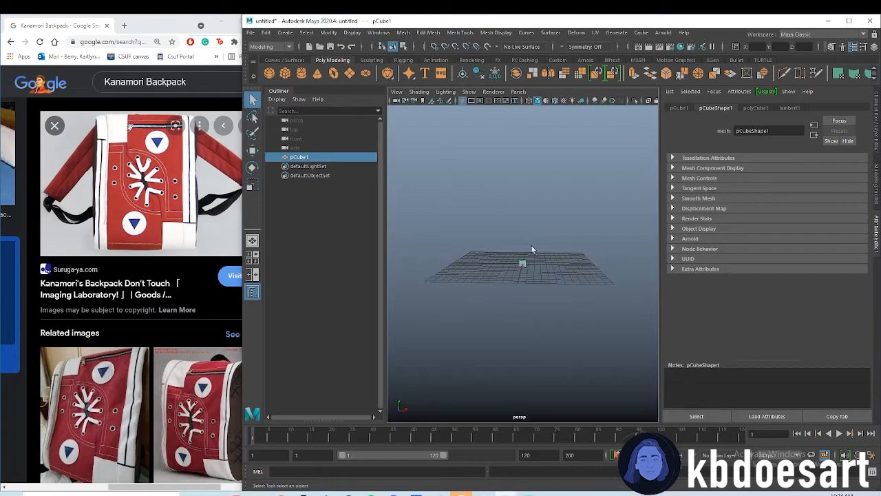
right_click_drag(514, 249, 711, 269, "alt")
right_click_drag(562, 239, 413, 251, "alt")
left_click(754, 108)
left_click_drag(568, 221, 540, 219, "alt")
left_click_drag(608, 220, 458, 239, "alt")
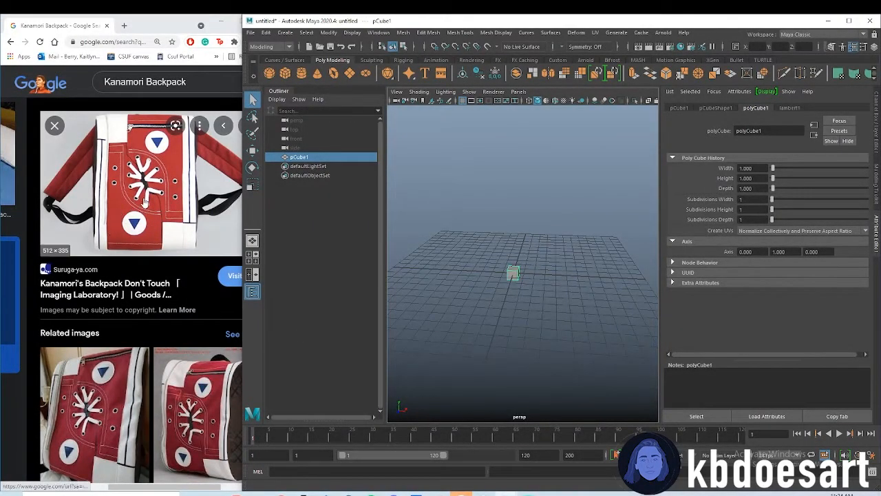
Import 508076815.jpg from the Downloads folder as an image plane in the front view
left_click(478, 265)
key("space")
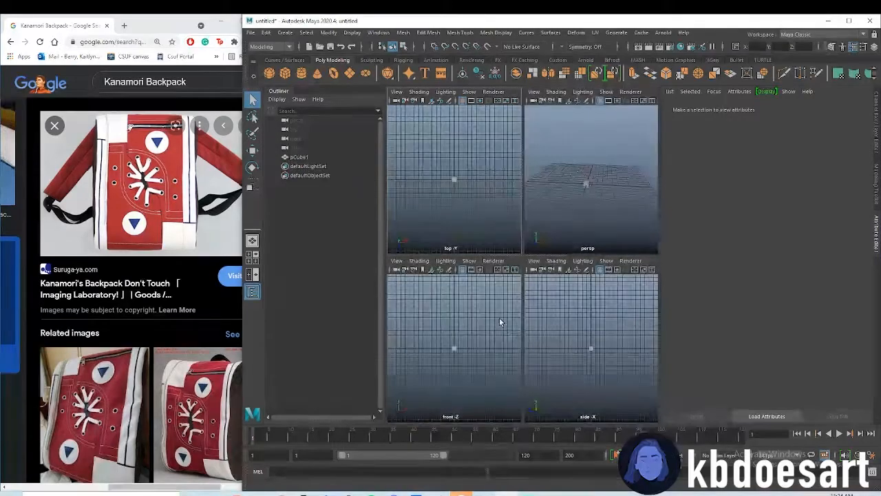
key("space")
scroll(478, 222, "up", 2)
left_click(399, 93)
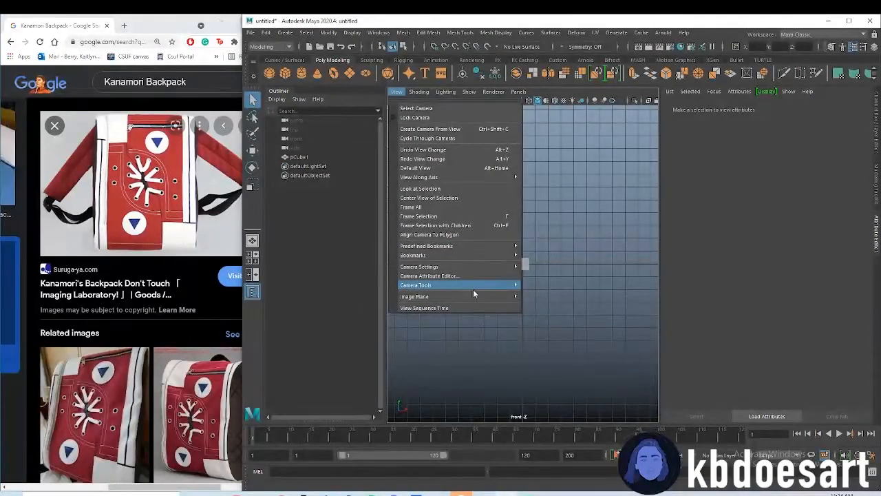
mouse_move(469, 296)
left_click(554, 307)
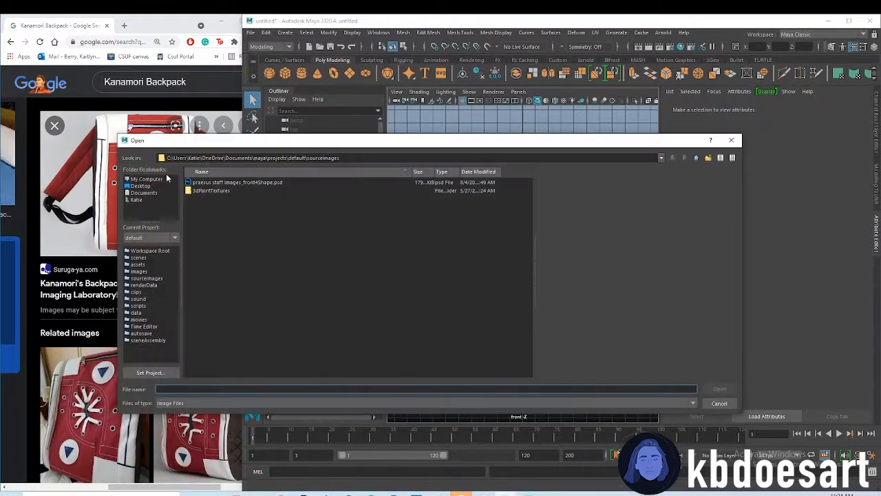
left_click(136, 199)
double_click(206, 239)
double_click(215, 191)
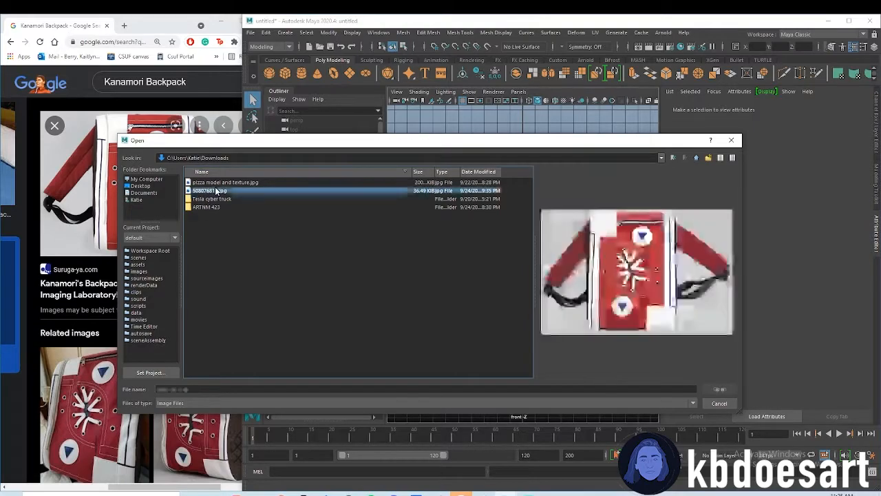
key("f")
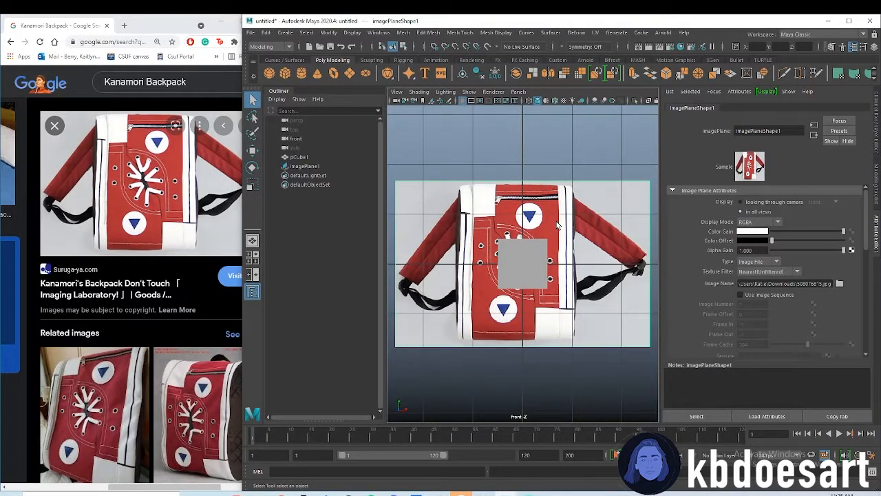
Move the backpack image plane up so the bag's base rests on the horizontal grid axis
left_click(558, 225)
key("w")
left_click_drag(525, 217, 526, 142)
middle_click_drag(526, 186, 531, 253, "alt")
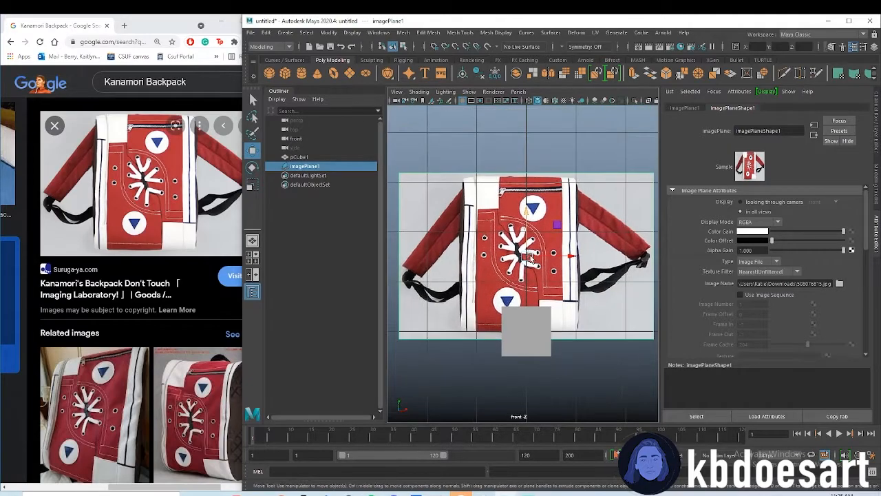
Restrict the backpack image plane's display to looking through the front camera only
left_click(531, 318)
left_click(500, 218)
left_click(759, 203)
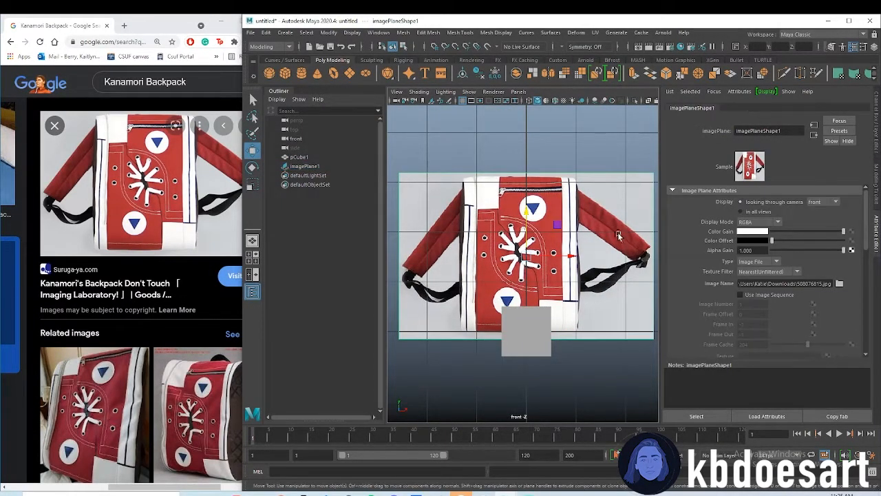
key("space")
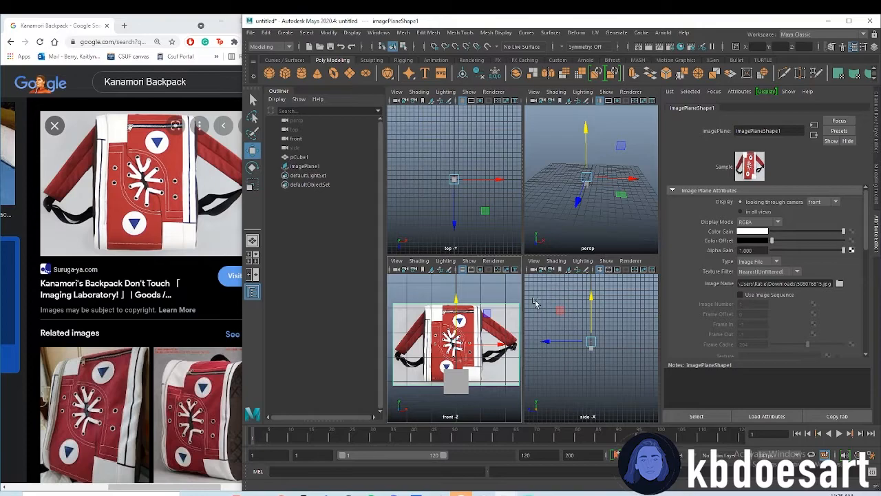
key("space")
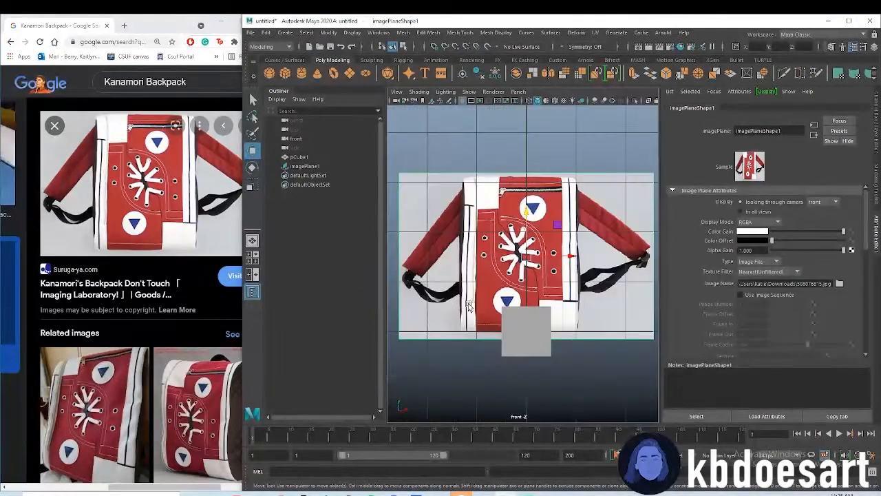
scroll(577, 281, "up", 1)
middle_click_drag(576, 281, 561, 303, "alt")
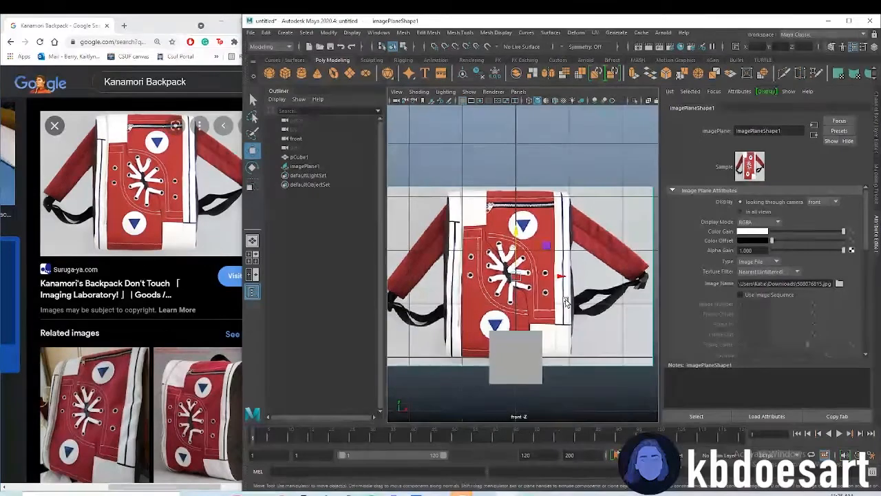
Set the cube's width to 2.5 and shift its left side to the backpack's left edge
left_click(517, 343)
left_click(757, 109)
mouse_move(774, 168)
left_mouse_down()
mouse_move(788, 168)
mouse_move(773, 171)
left_mouse_up()
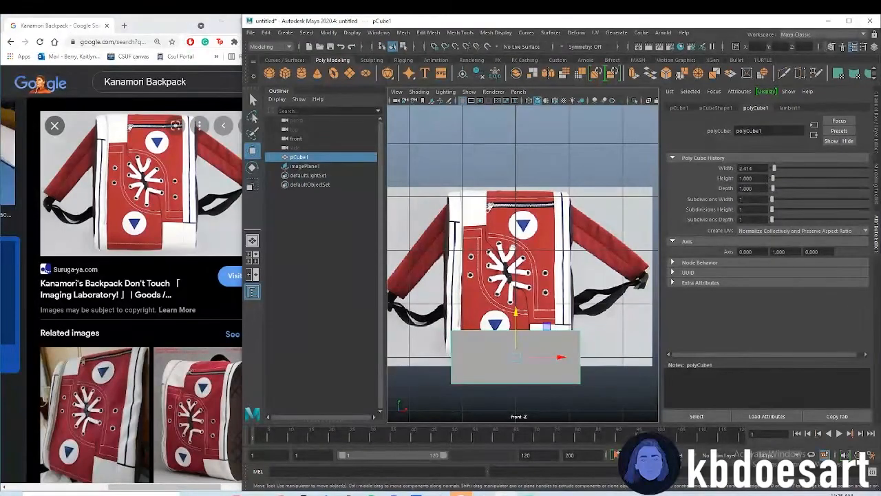
type("2.5")
key("Return")
left_click_drag(541, 360, 536, 360)
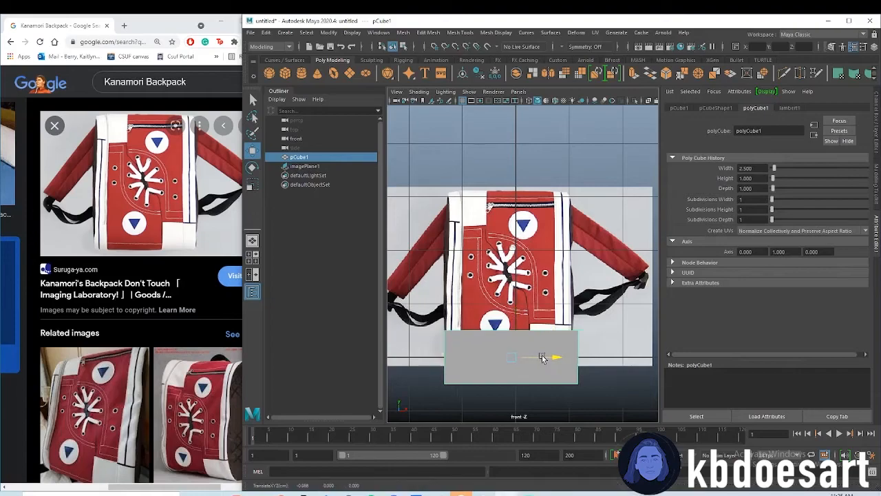
Set the cube's width to 2 and realign its left side with the backpack's left edge
type("2")
key("Return")
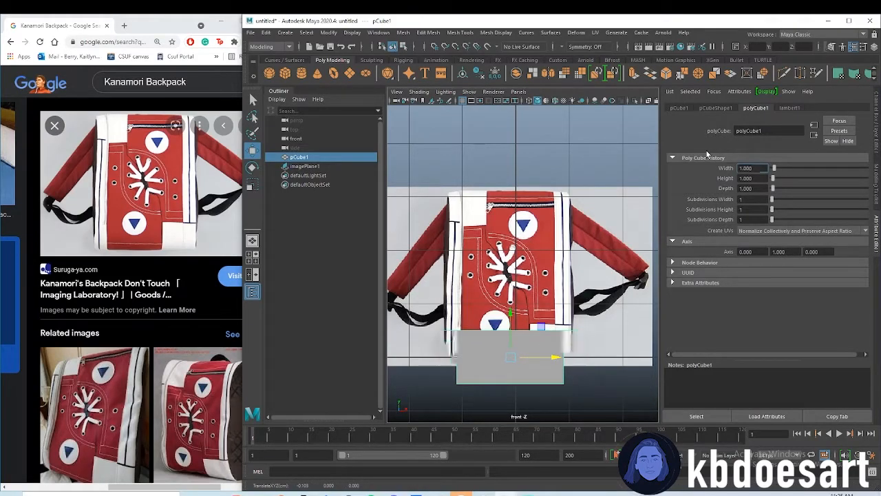
left_click_drag(555, 356, 542, 357)
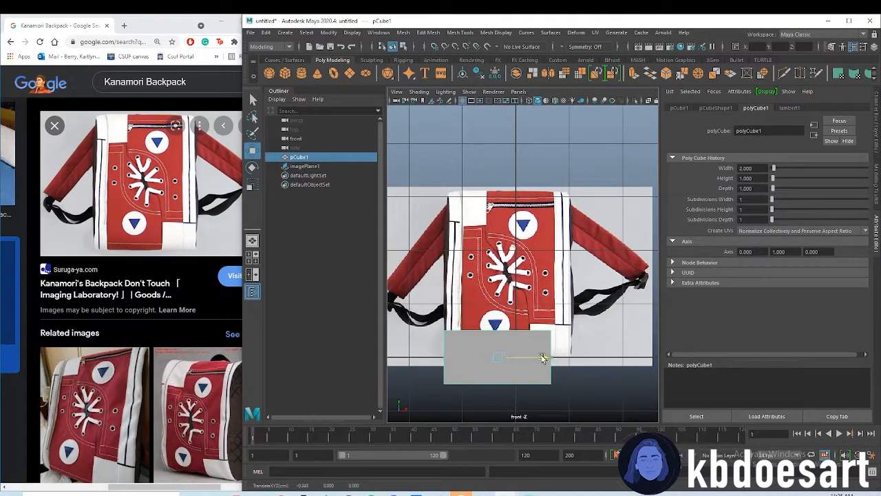
Move the cube's right-side vertices out to the backpack's right edge and return to object selection
right_click_drag(543, 334, 504, 259)
left_click_drag(534, 309, 568, 398)
left_click_drag(582, 359, 603, 359)
left_click(441, 349)
left_click(486, 363)
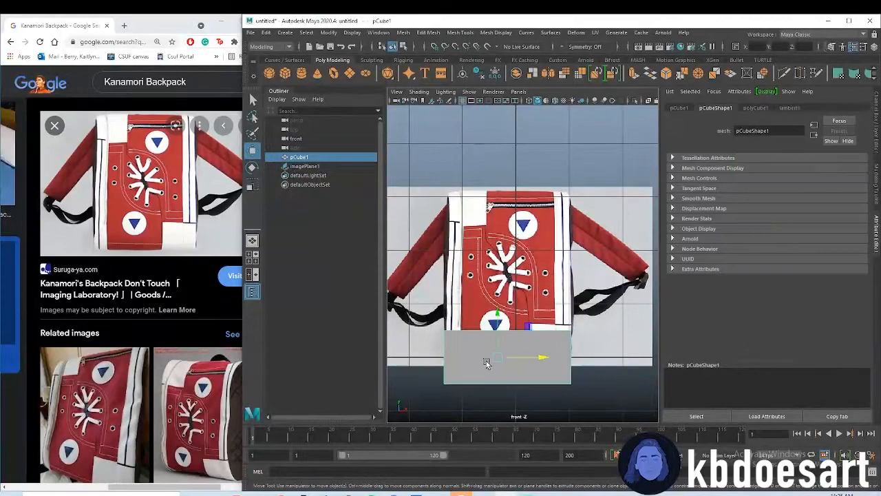
Raise the cube to the middle of the backpack and set its height to about 3.375
left_click(754, 109)
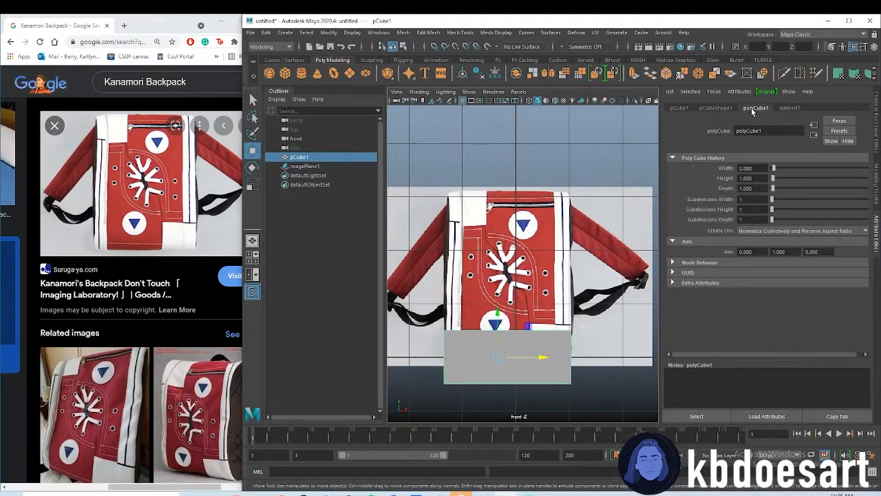
left_click_drag(490, 326, 491, 249)
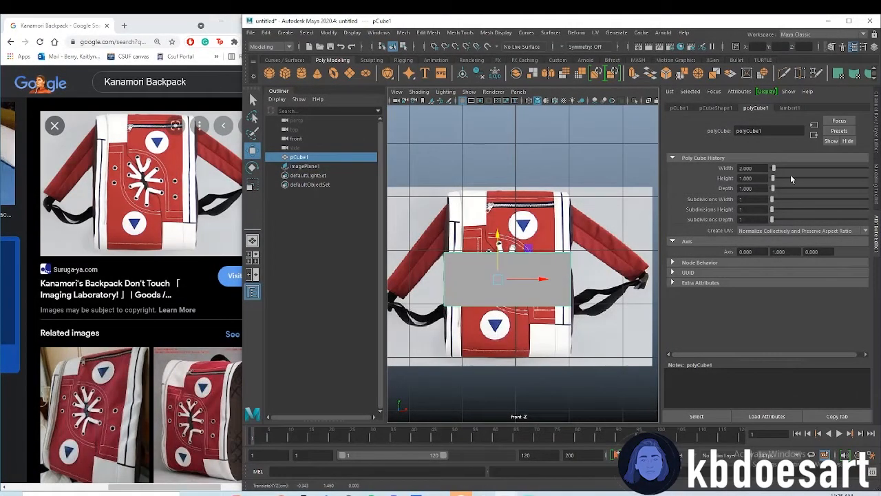
left_click_drag(782, 180, 776, 180)
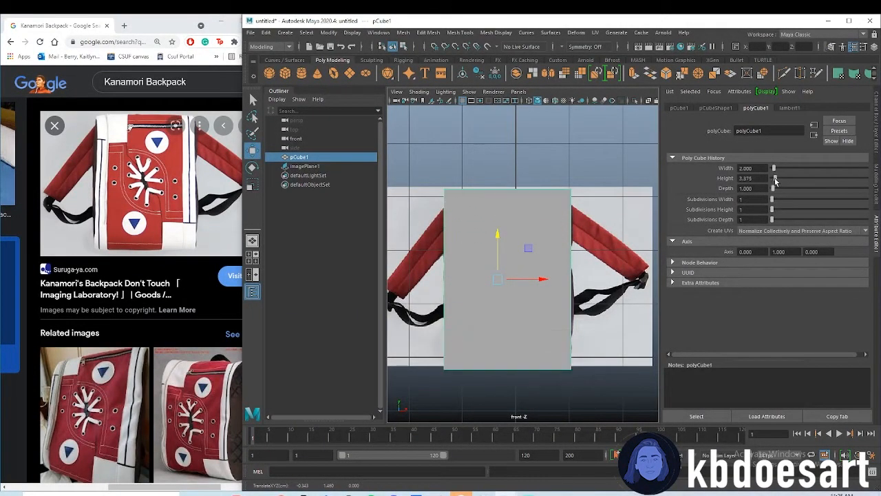
Move the cube's top and bottom vertices to match the backpack's top and bottom edges
right_click_drag(481, 203, 449, 204)
left_click_drag(416, 173, 577, 206)
left_click_drag(506, 170, 508, 174)
left_click_drag(448, 355, 575, 389)
mouse_move(506, 329)
left_mouse_down()
mouse_move(511, 289)
mouse_move(518, 320)
left_mouse_up()
Examine the box's depth from the side in the perspective view against the backpack reference
left_click(579, 234)
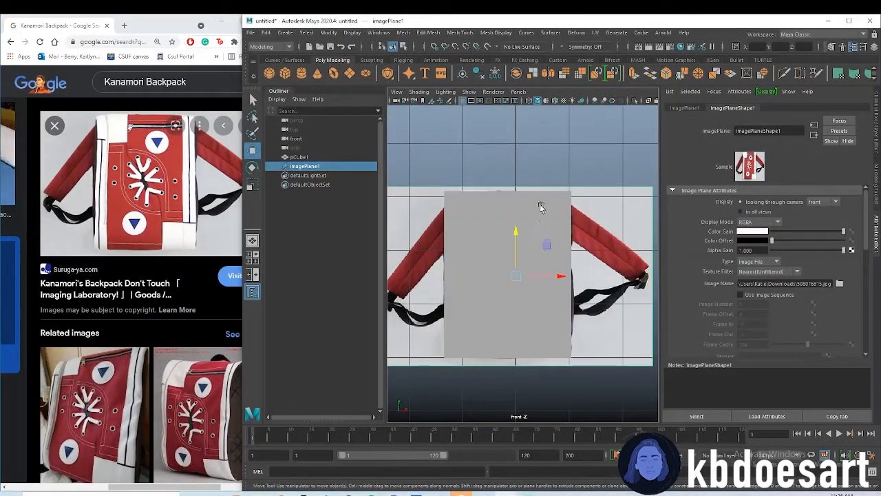
key("space")
key("space")
left_click_drag(596, 200, 490, 280, "alt")
right_click_drag(490, 280, 653, 254, "alt")
middle_click_drag(531, 225, 547, 277, "alt")
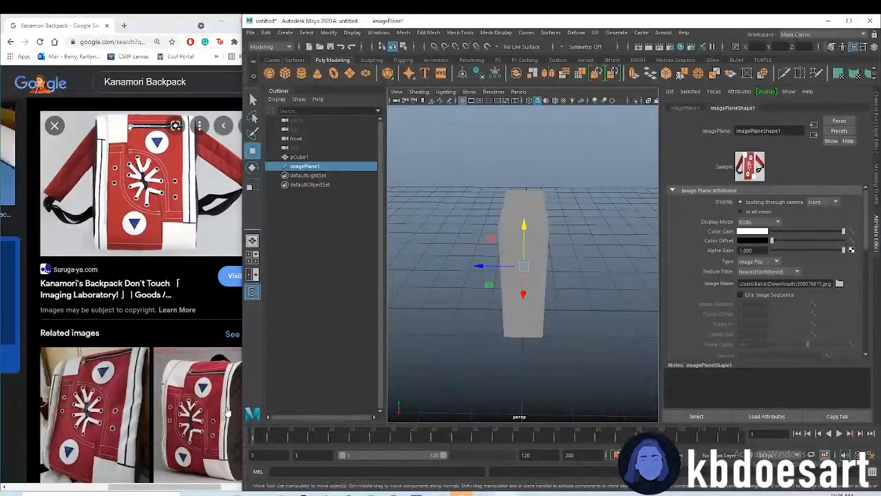
left_click_drag(535, 315, 592, 296, "alt")
key("space")
key("space")
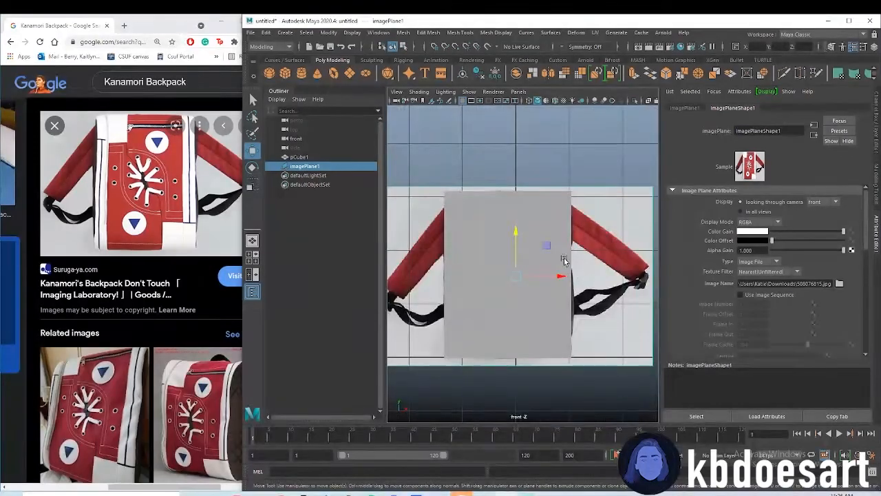
Insert vertical and horizontal edge loops with Multi-Cut along the backpack's side stripes, panel seams and middle, using wireframe display
left_click(548, 210)
right_click(549, 213, "shift")
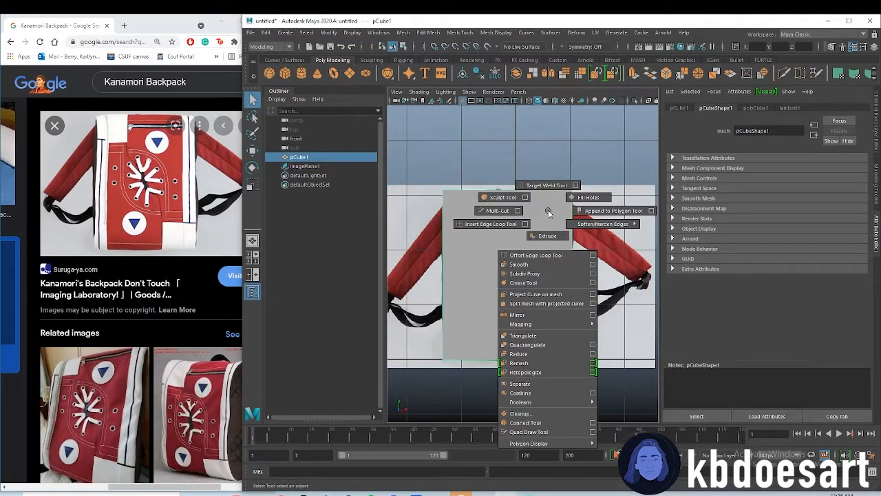
left_click(497, 210)
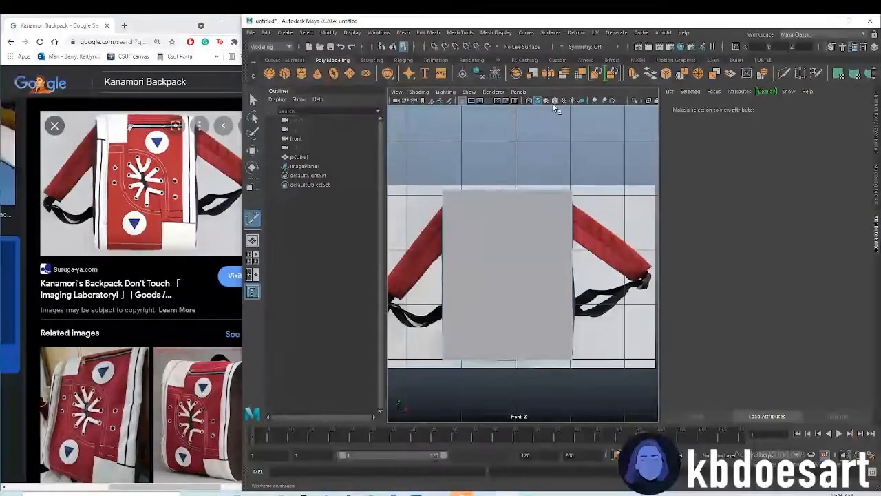
left_click(531, 99)
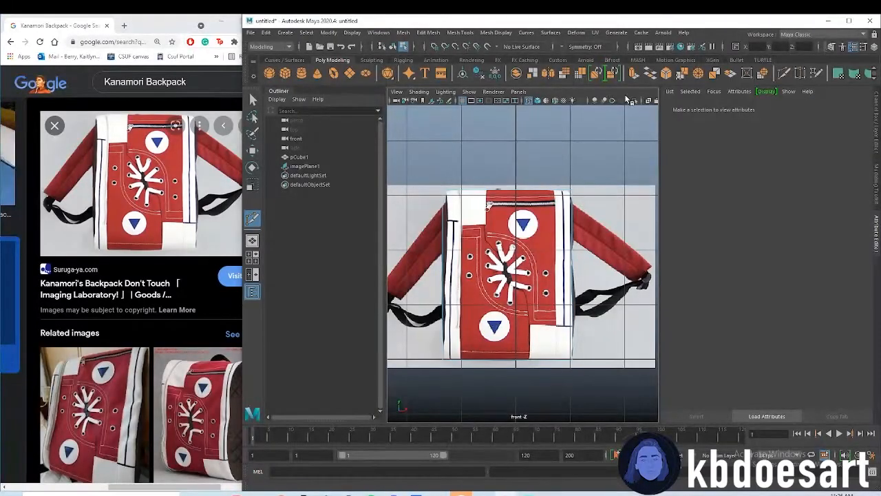
left_click(585, 75)
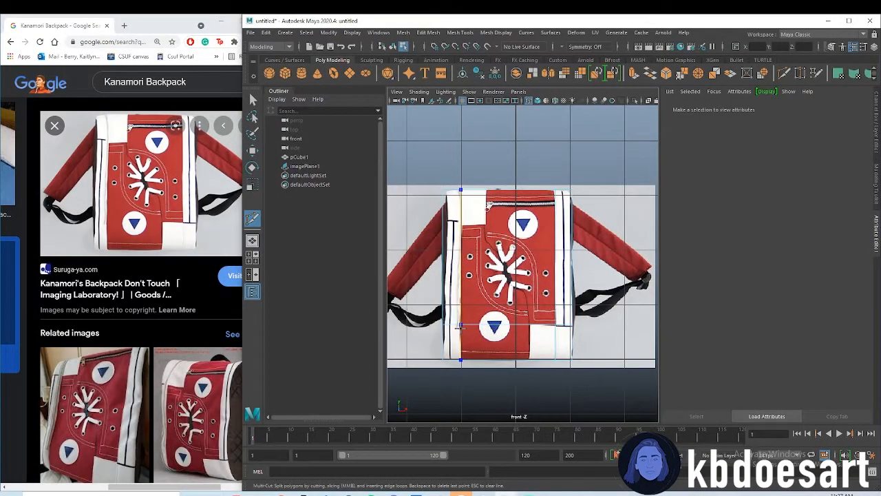
left_click(475, 223, "ctrl")
left_click(487, 223, "ctrl")
left_click(487, 205, "ctrl")
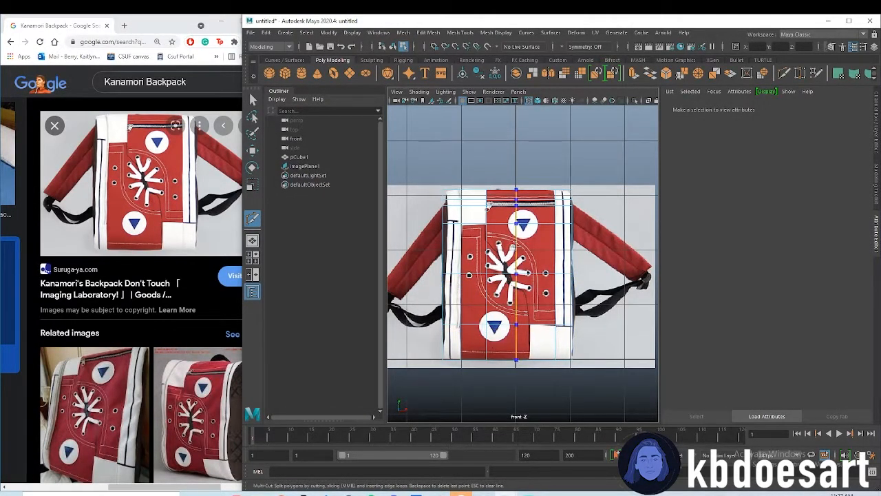
middle_click(555, 248, "ctrl")
middle_click(555, 299, "ctrl")
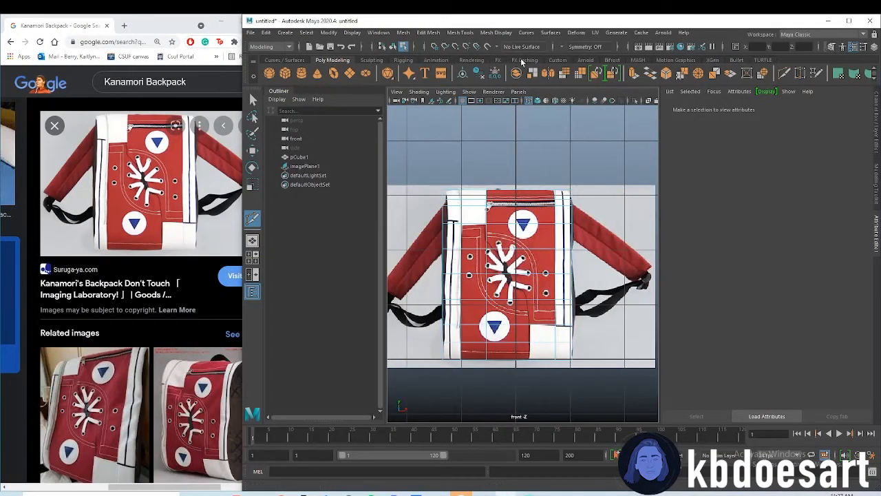
Show the box shaded and inspect its new edge loops in the perspective view
left_click(537, 100)
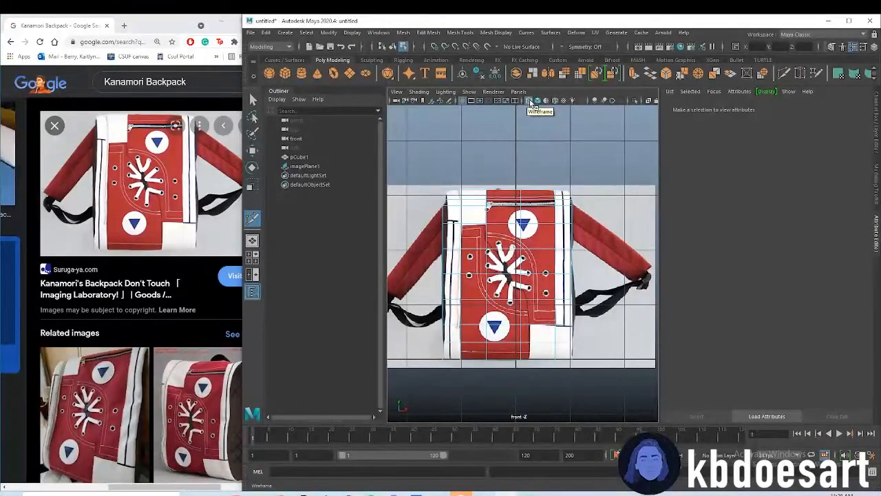
left_click(537, 101)
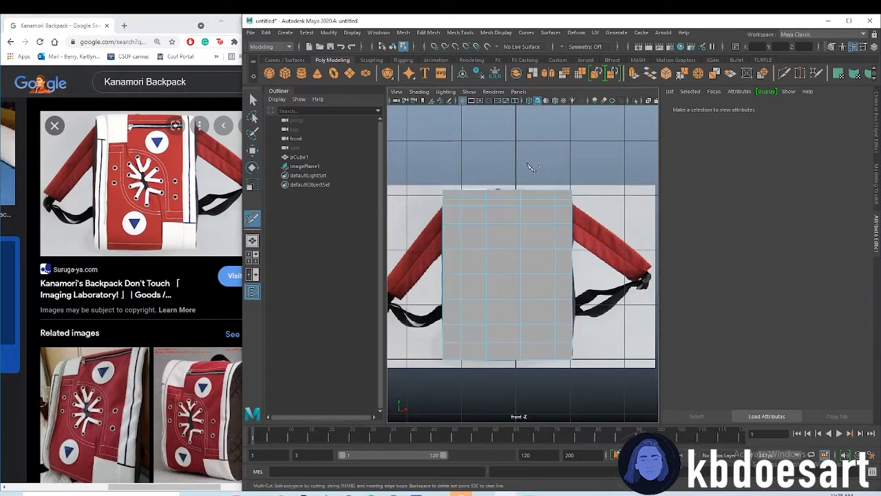
key("space")
key("space")
left_click_drag(446, 270, 521, 230, "alt")
left_click_drag(508, 288, 485, 286, "alt")
Return the front view to wireframe display and switch from Multi-Cut to the Select tool
key("space")
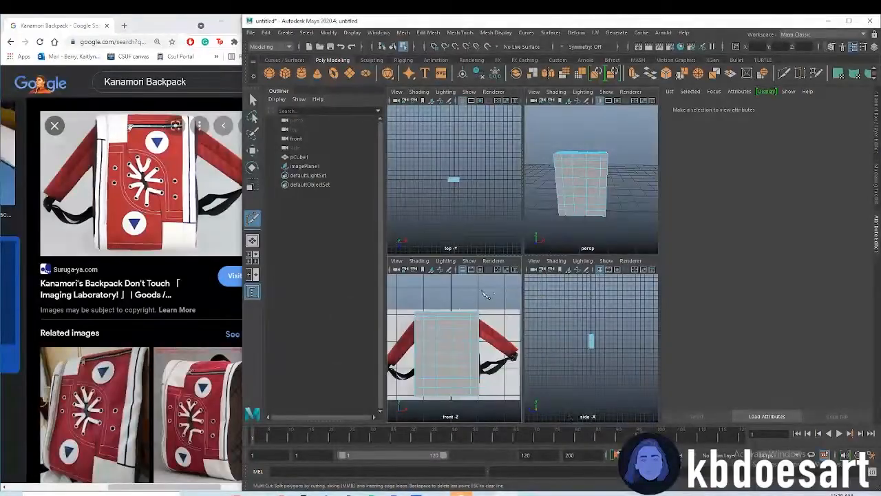
key("space")
left_click(535, 100)
left_click(534, 100)
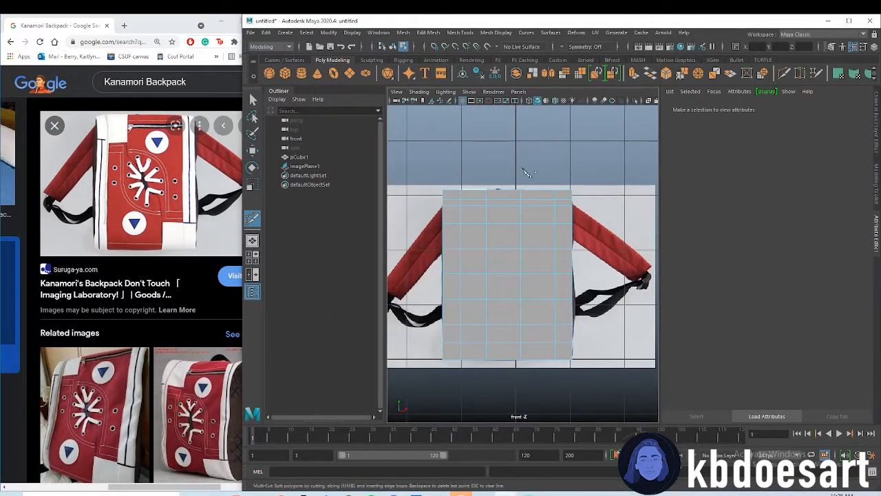
left_click(532, 101)
key("q")
scroll(562, 292, "up", 5)
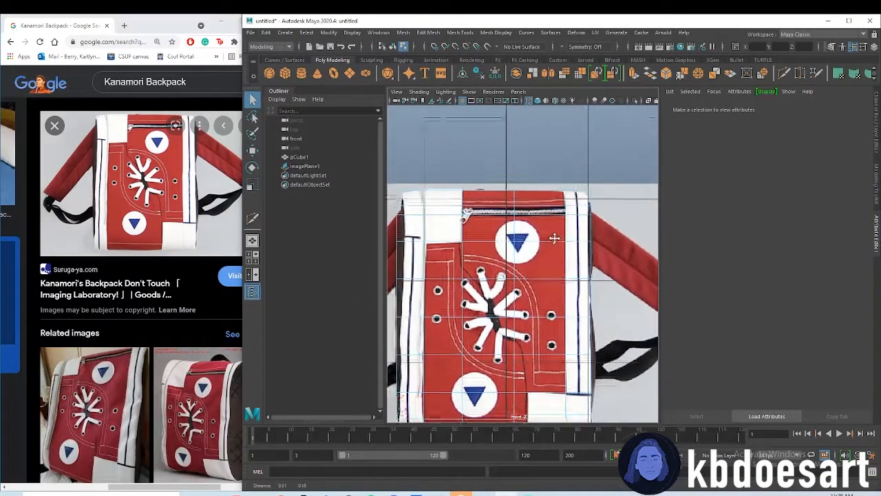
Create a polygon cylinder and set its X rotation to 90
left_click(301, 75)
scroll(575, 268, "down", 8)
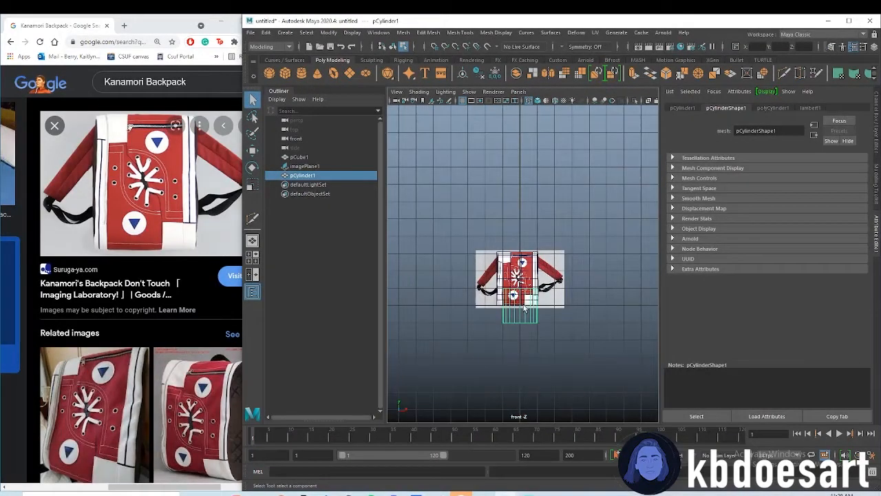
left_click(766, 108)
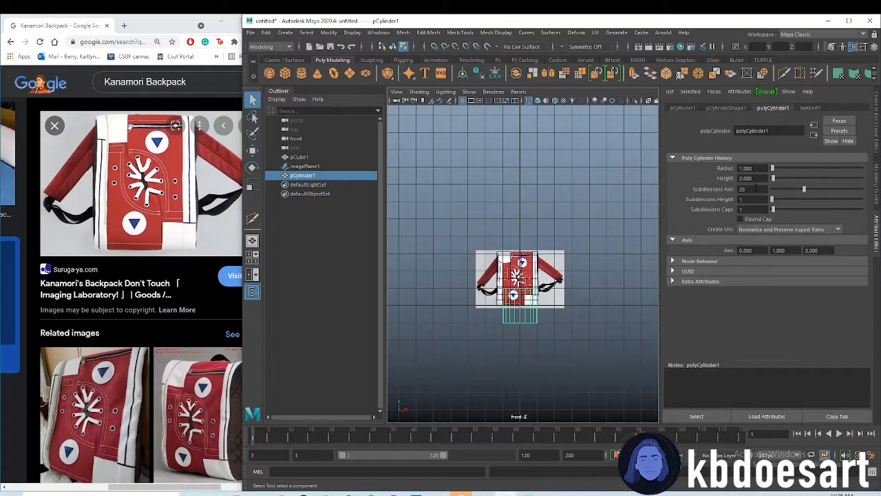
left_click(689, 107)
type("90")
key("Return")
scroll(596, 169, "up", 3)
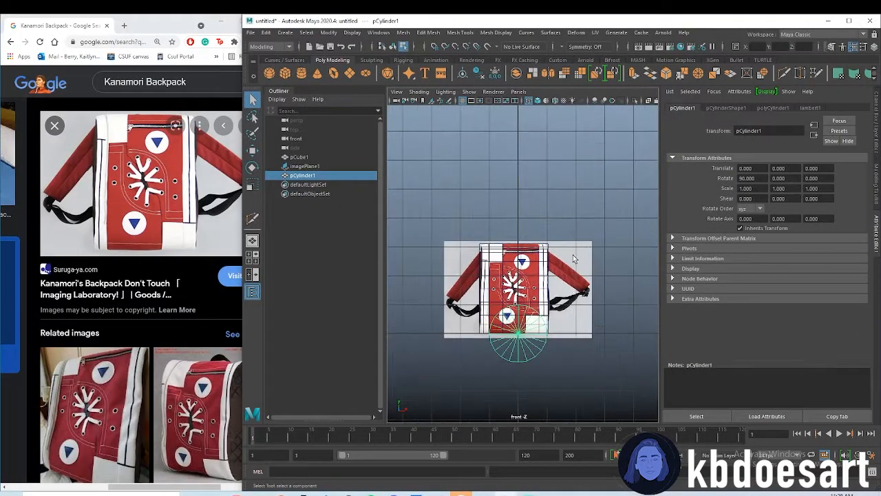
Scale the cylinder uniformly to about 0.376 and raise it to the backpack's upper white circle
key("r")
left_click_drag(517, 334, 519, 344)
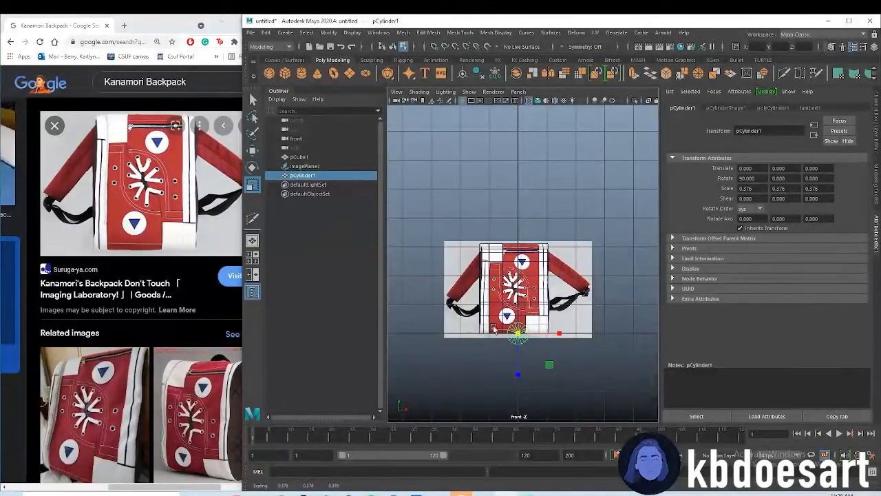
key("q")
key("w")
left_click_drag(519, 303, 518, 224)
scroll(518, 231, "up", 3)
key("alt+r")
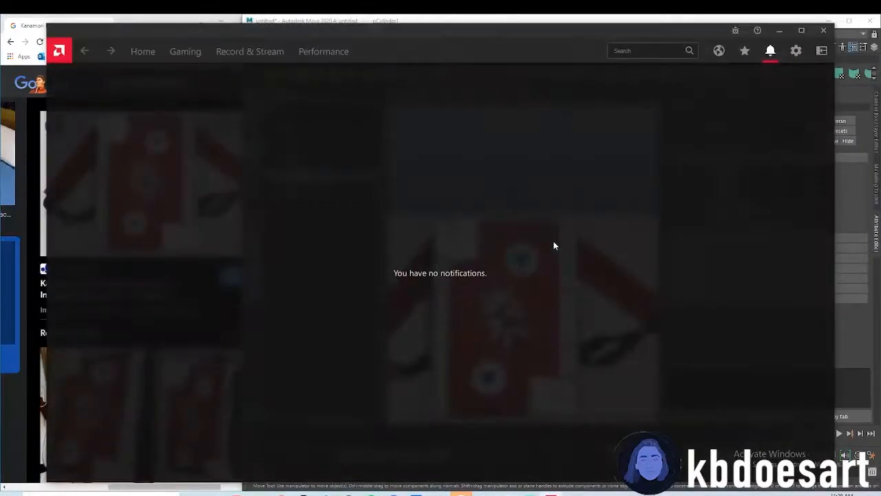
left_click(821, 30)
Scale the cylinder to about 0.271 and align it with the upper white circle at X about 0.131, Y about 2.481
key("r")
mouse_move(513, 262)
left_mouse_down()
mouse_move(499, 263)
mouse_move(538, 260)
mouse_move(528, 259)
left_mouse_up()
key("w")
key("r")
key("w")
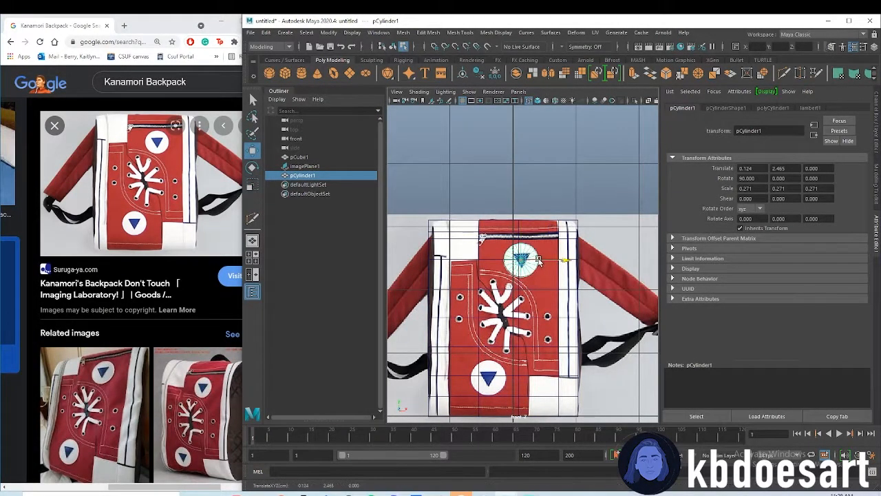
scroll(538, 260, "up", 5)
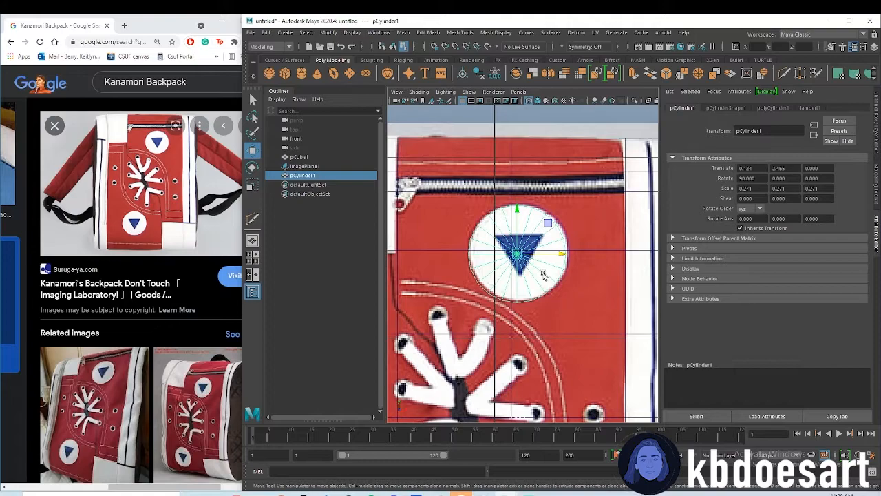
left_click_drag(516, 208, 519, 212)
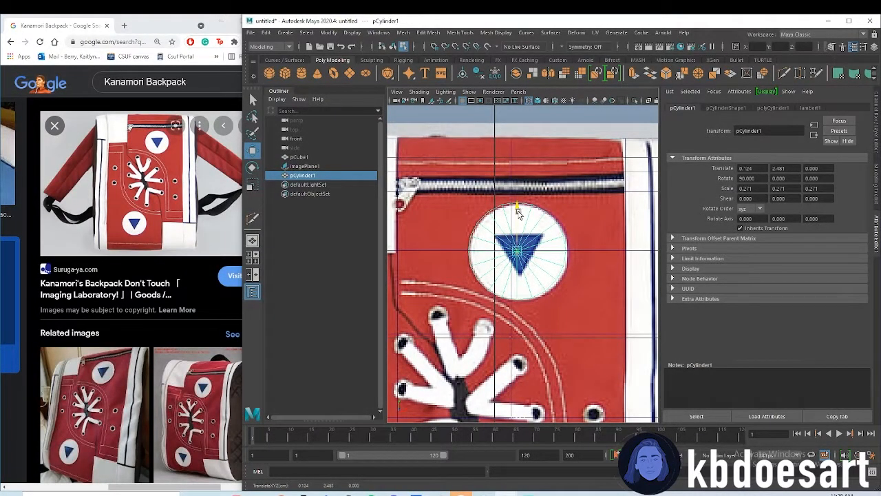
left_click_drag(548, 254, 550, 249)
Flatten the cylinder to a thin disc with Y scale about 0.018 and move it to the box's front face, Z about 0.499
key("space")
key("space")
left_click_drag(495, 290, 521, 288, "alt")
key("space")
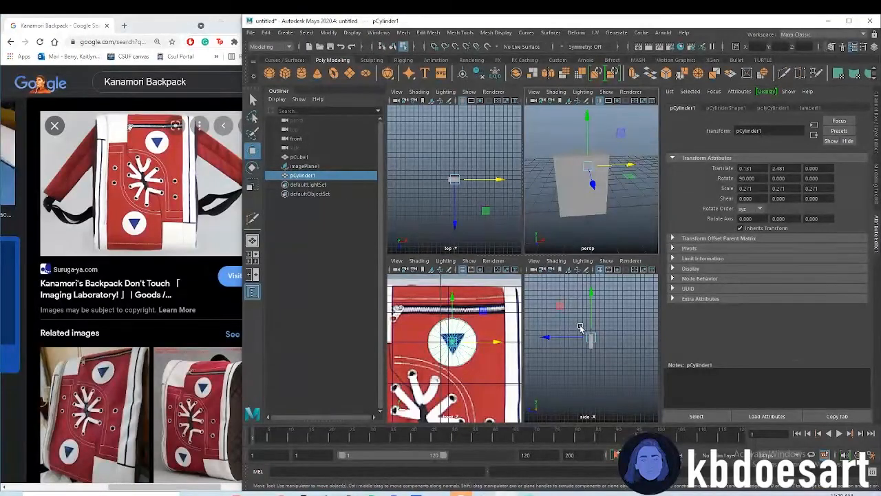
left_click_drag(590, 182, 618, 300)
scroll(604, 200, "down", 6)
mouse_move(604, 221)
left_mouse_down()
mouse_move(614, 243)
mouse_move(598, 214)
left_mouse_up()
key("r")
key("w")
right_click_drag(594, 212, 632, 217, "alt")
key("3")
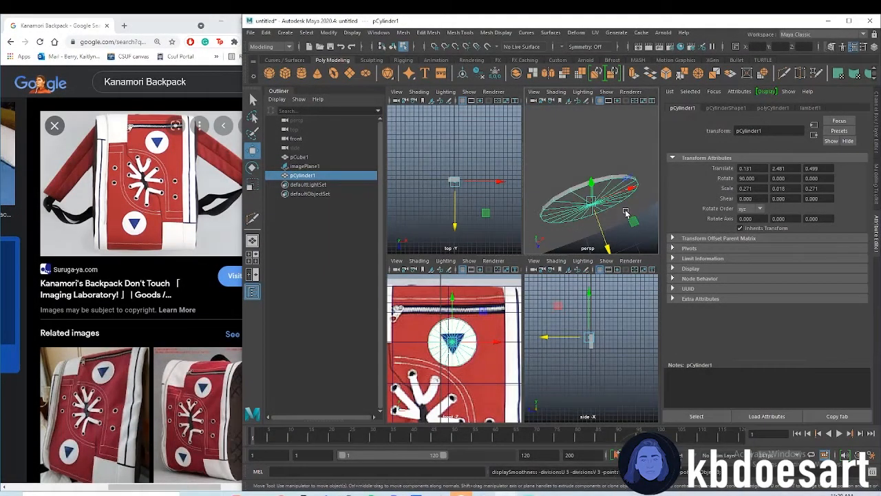
Bevel the disc's front rim edge loop with 2 segments, fraction 0.25 and depth 0.3, using unsmoothed display
left_click_drag(611, 228, 610, 176, "alt")
right_click_drag(601, 150, 601, 136)
key("space")
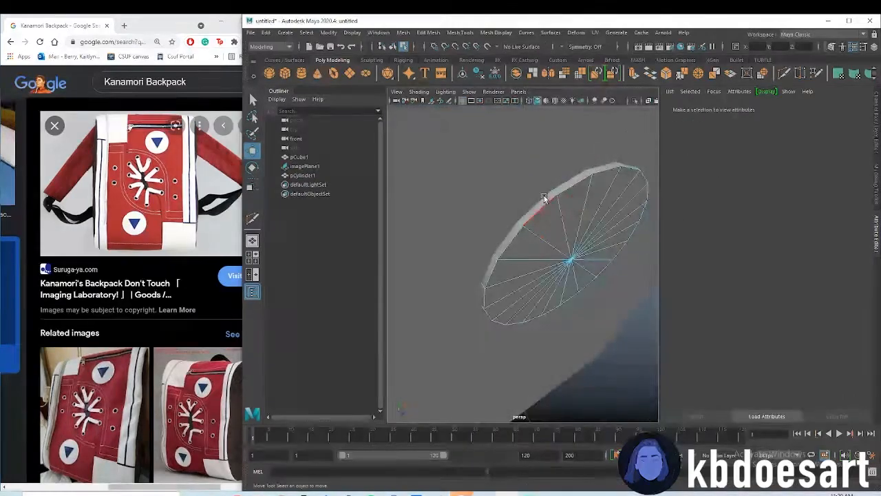
double_click(544, 196)
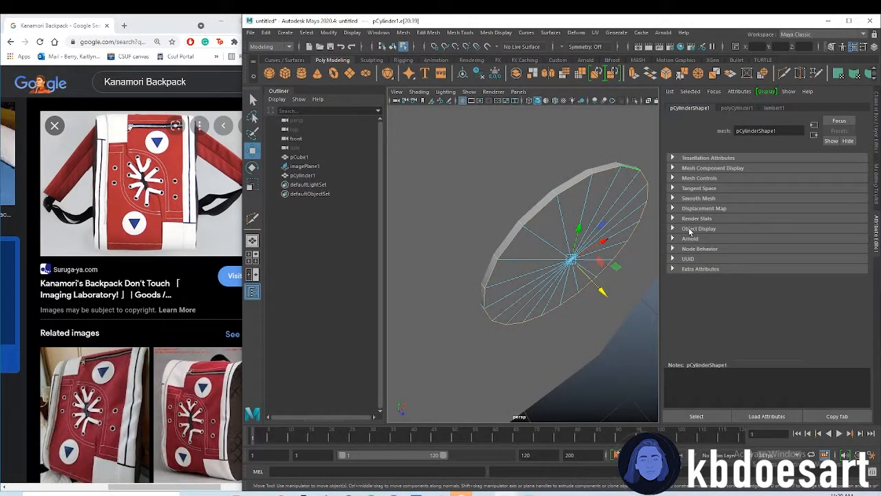
key("ctrl+b")
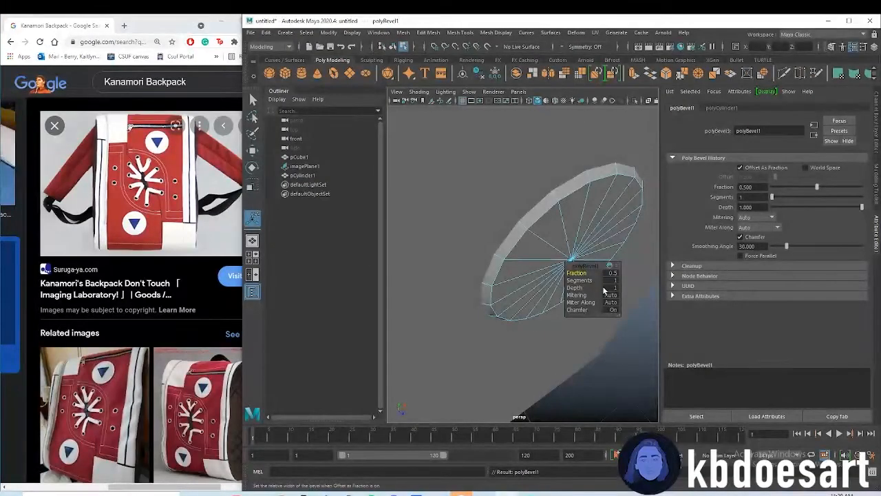
key("1")
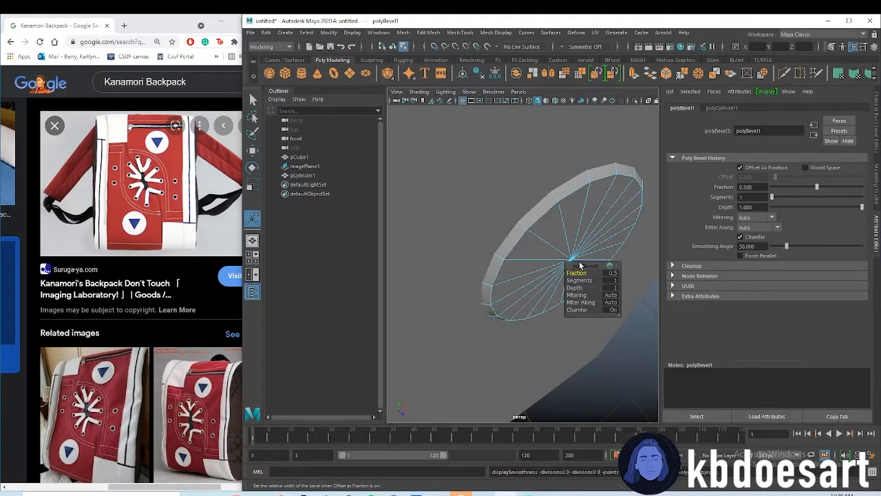
left_click(611, 282)
type("2")
key("Return")
left_click_drag(584, 273, 555, 317)
right_click_drag(555, 318, 527, 352, "alt")
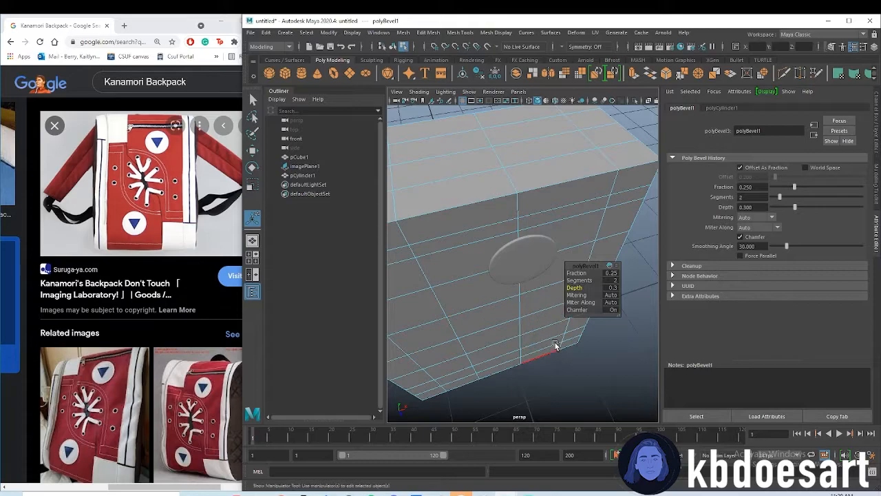
Nudge the disc slightly into the box's front face, to Z about 0.496
left_click(592, 374)
right_click_drag(572, 260, 606, 245)
left_click(547, 252)
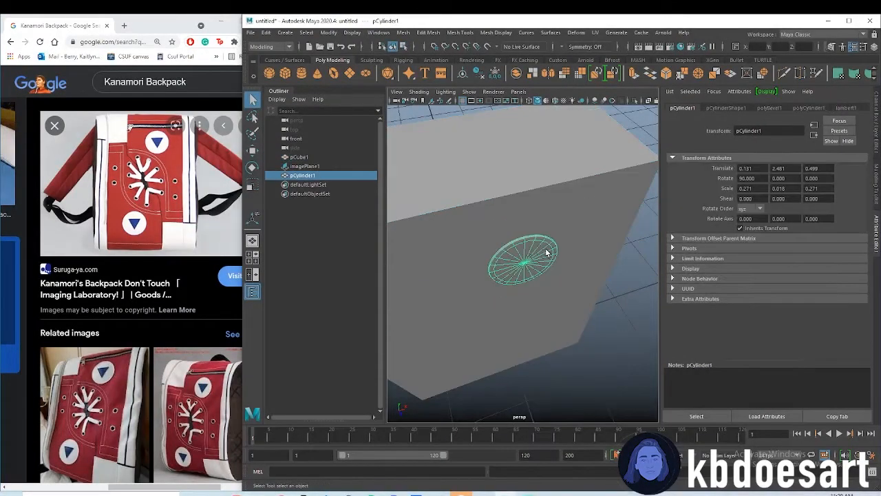
key("w")
left_click_drag(533, 283, 530, 283)
left_click(610, 334)
left_click_drag(609, 334, 549, 310, "alt")
left_click(547, 307)
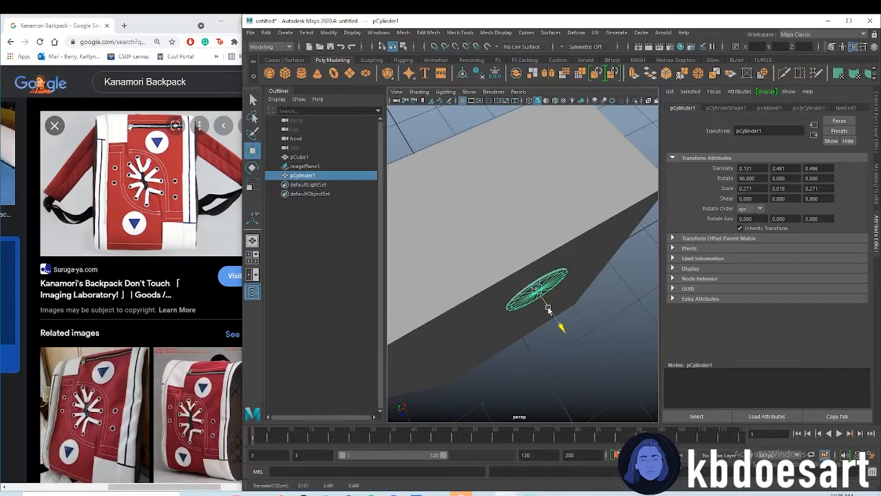
left_click(590, 344)
left_click_drag(590, 346, 542, 277, "alt")
scroll(541, 276, "down", 4)
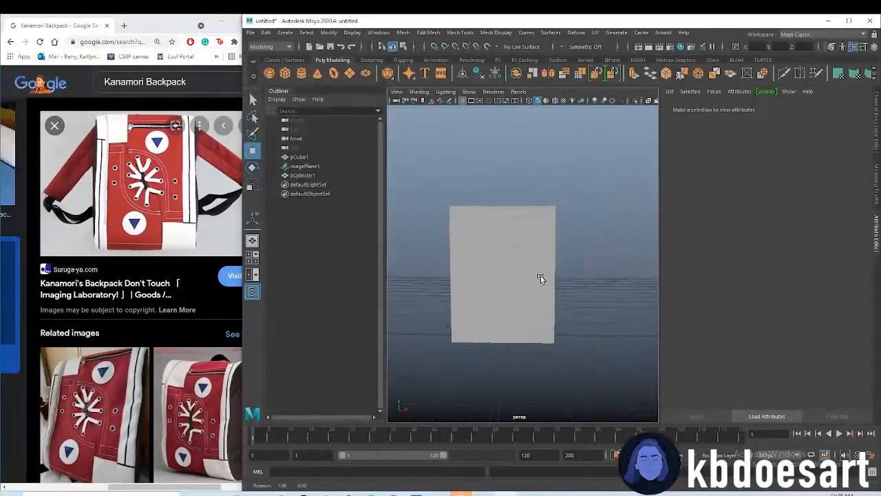
Duplicate the disc in the front view and move the copy onto the lower white circle, X about -0.390, Y about 0.585
key("space")
key("space")
scroll(565, 309, "down", 4)
scroll(524, 285, "up", 1)
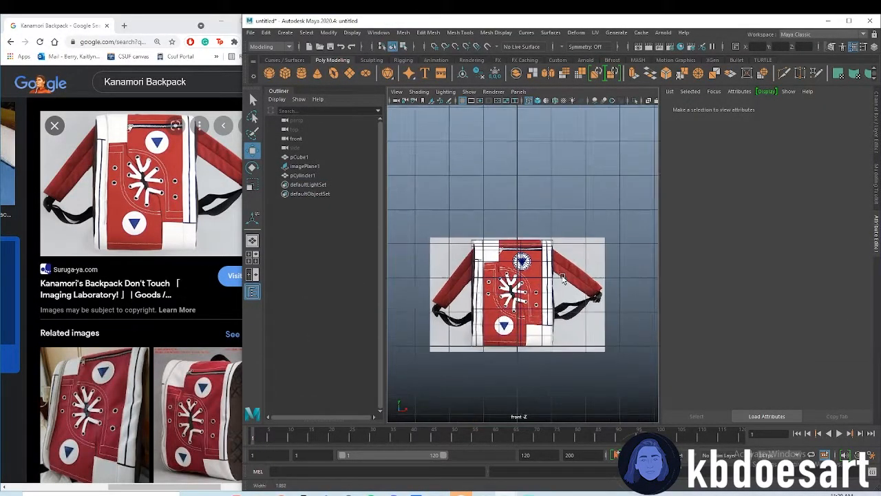
left_click(522, 262)
scroll(522, 263, "up", 2)
key("ctrl+d")
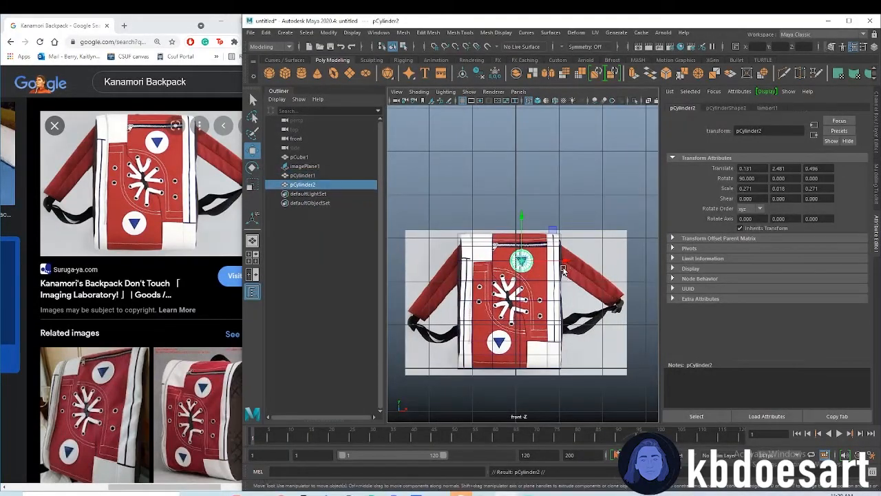
left_click_drag(522, 235, 521, 315)
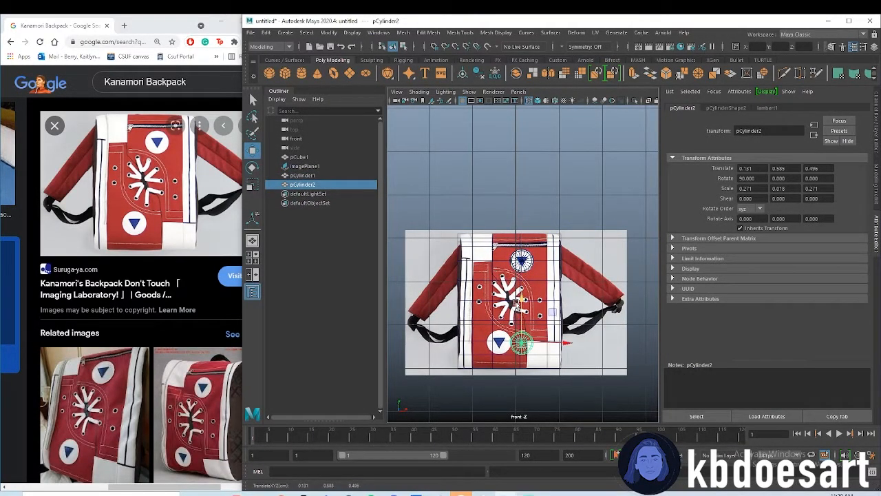
scroll(516, 301, "up", 2)
left_click_drag(565, 372, 534, 370)
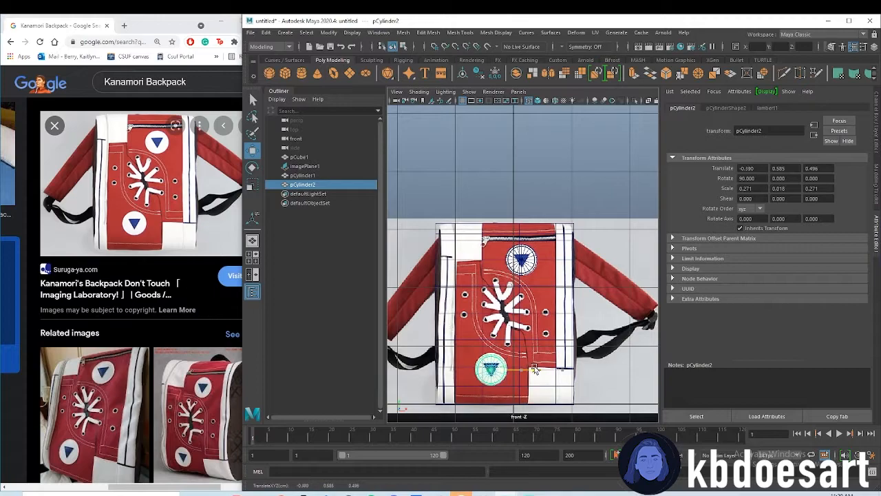
Fine-tune the lower disc's placement over its white circle to X about -0.385, Y about 0.599
scroll(510, 365, "up", 3)
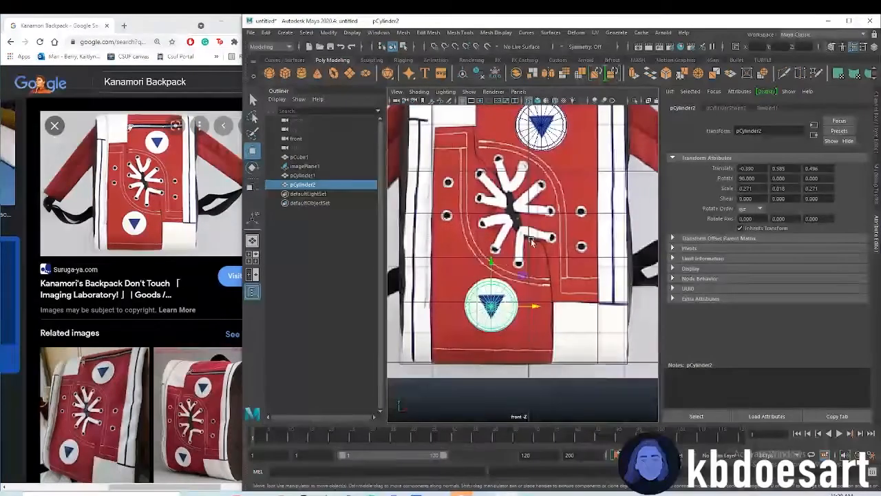
left_click_drag(493, 265, 494, 262)
left_click_drag(522, 304, 522, 304)
middle_click_drag(541, 241, 522, 309, "alt")
right_click_drag(543, 215, 593, 211, "alt")
middle_click_drag(541, 178, 506, 276, "alt")
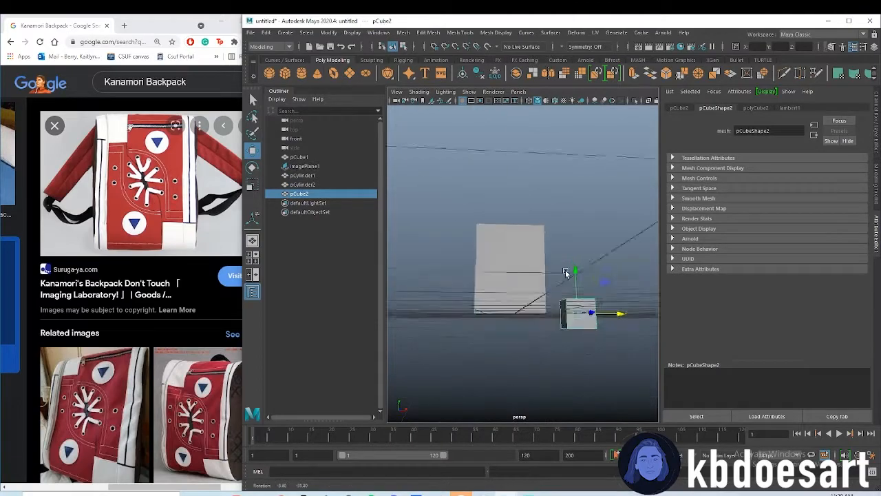
Create a polygon cube beside the backpack and move it in the front view up to the upper round badge
left_click_drag(566, 273, 554, 345, "alt")
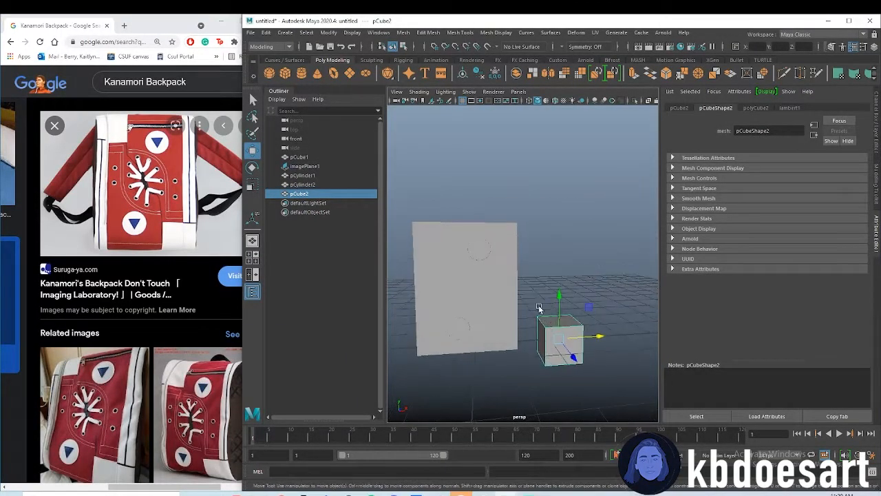
key("space")
key("space")
scroll(606, 320, "up", 2)
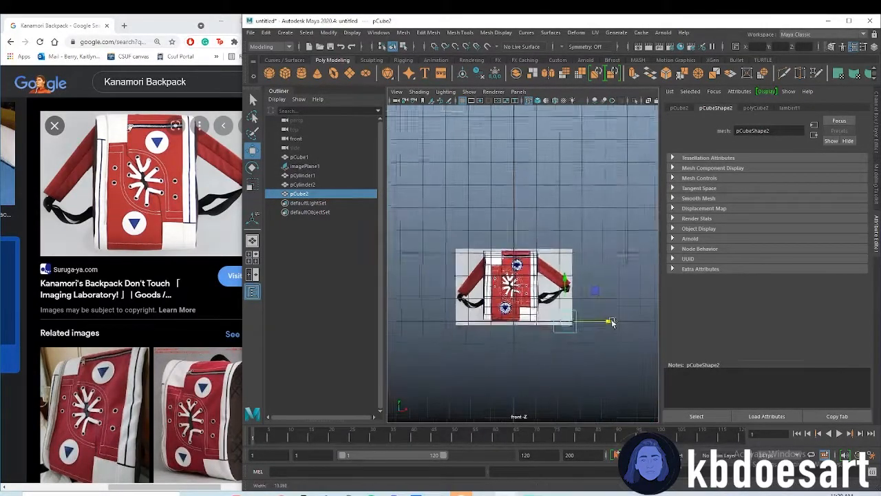
left_click_drag(566, 277, 564, 219)
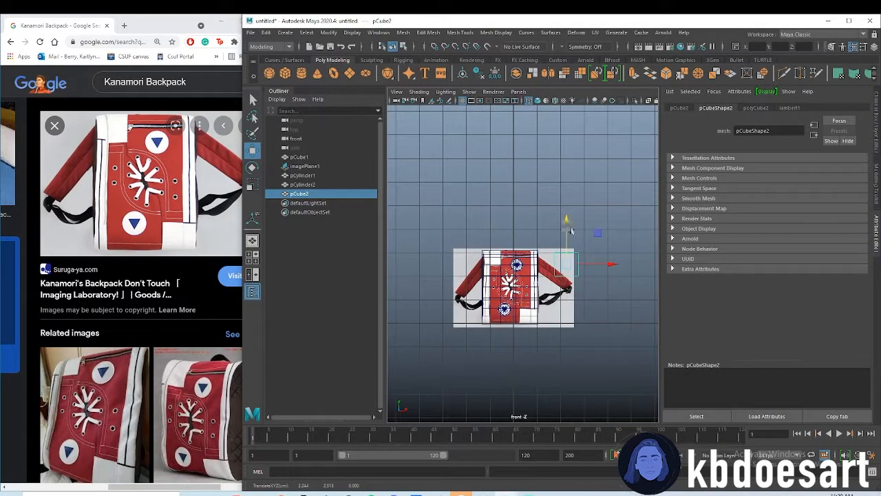
left_click_drag(594, 265, 568, 266)
scroll(555, 264, "up", 6)
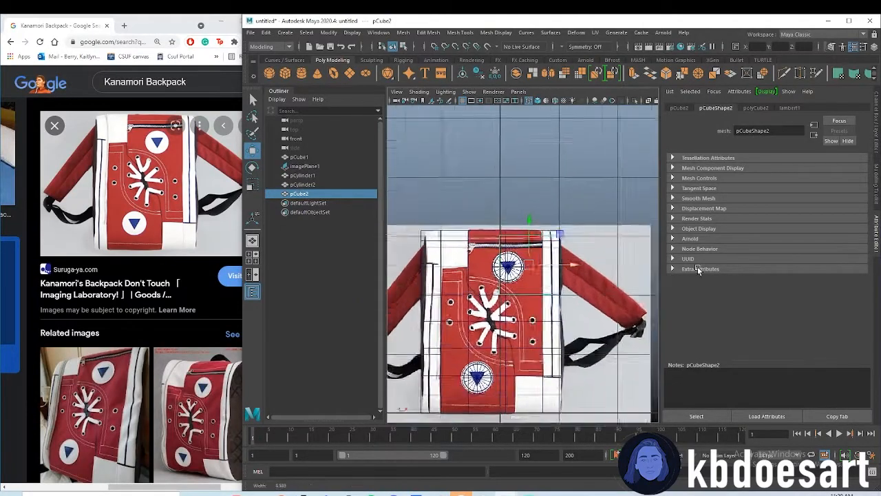
middle_click_drag(571, 266, 557, 268, "alt")
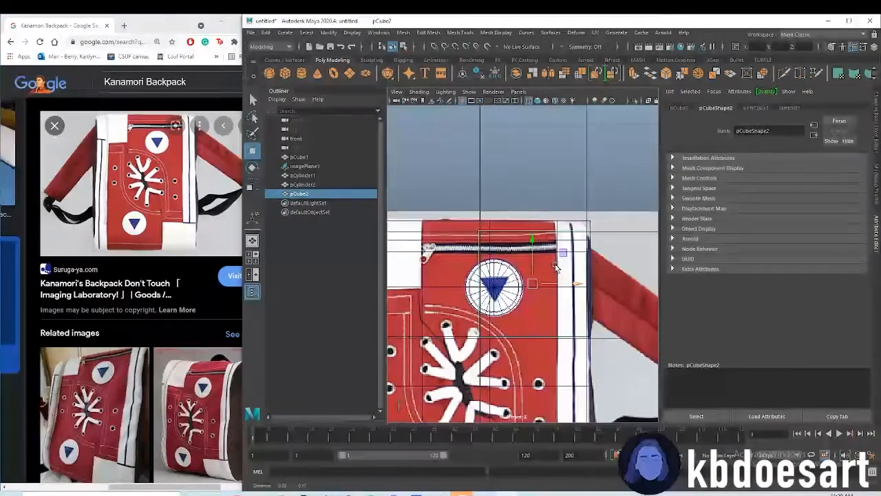
Scale the new cube down to roughly the badge's size and center it over the upper blue triangle
scroll(538, 278, "down", 4)
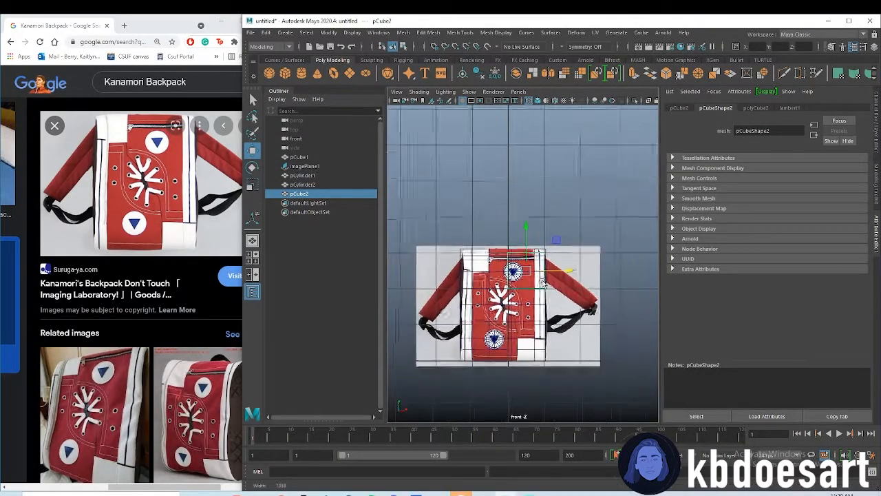
scroll(616, 285, "up", 4)
key("r")
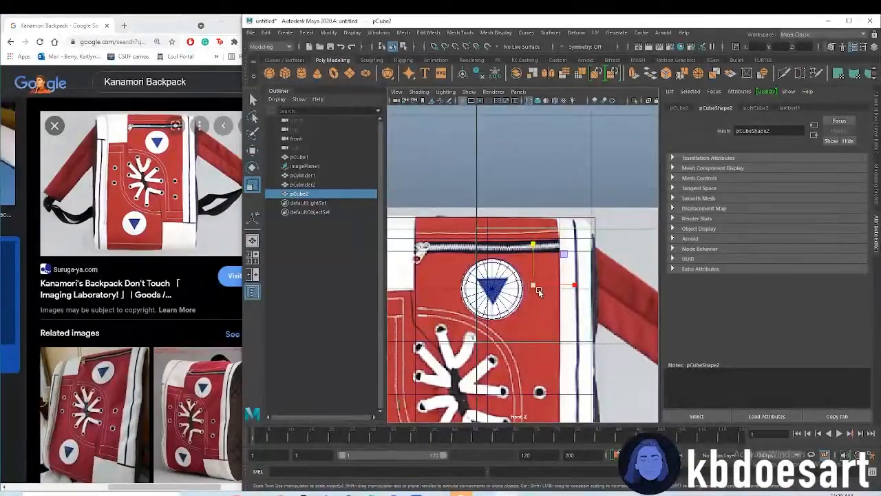
key("w")
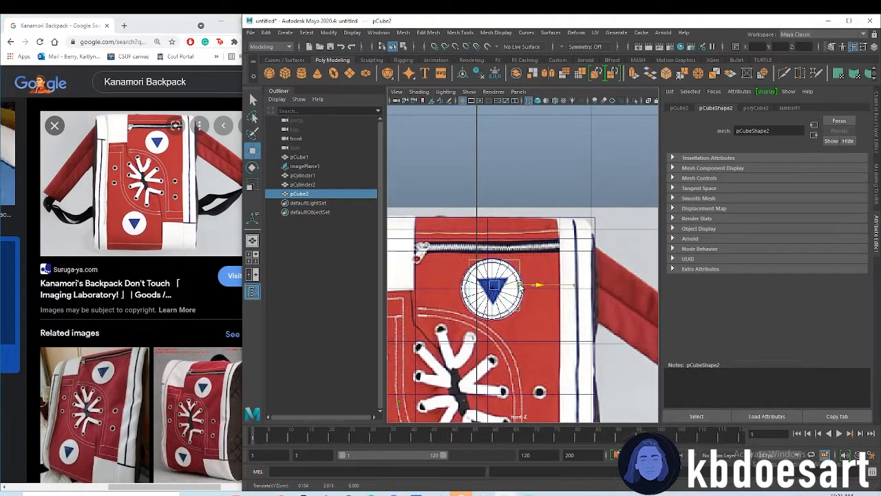
scroll(540, 300, "up", 2)
scroll(539, 300, "up", 3)
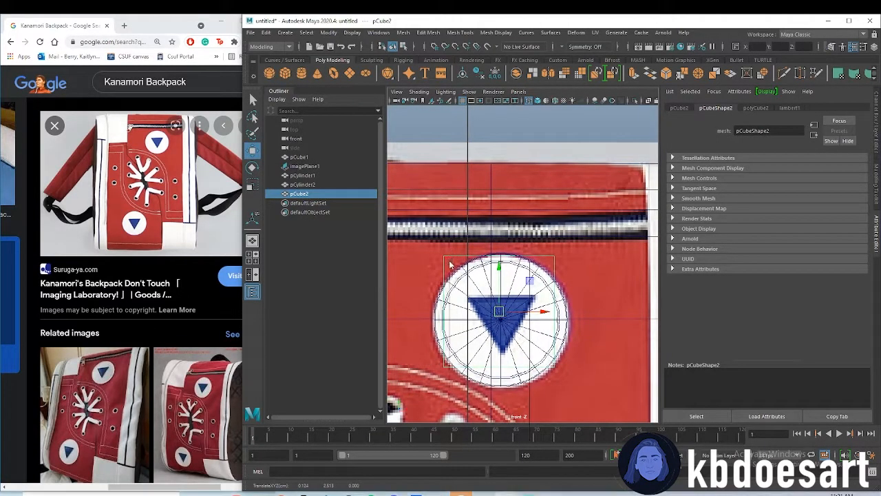
Move the cube's upper vertices in the front view onto the blue triangle's two upper corners
right_click(449, 261)
right_click(452, 254)
right_click_drag(445, 254, 400, 254)
left_click(444, 255)
left_click_drag(464, 255, 490, 261)
left_click_drag(470, 215, 469, 259)
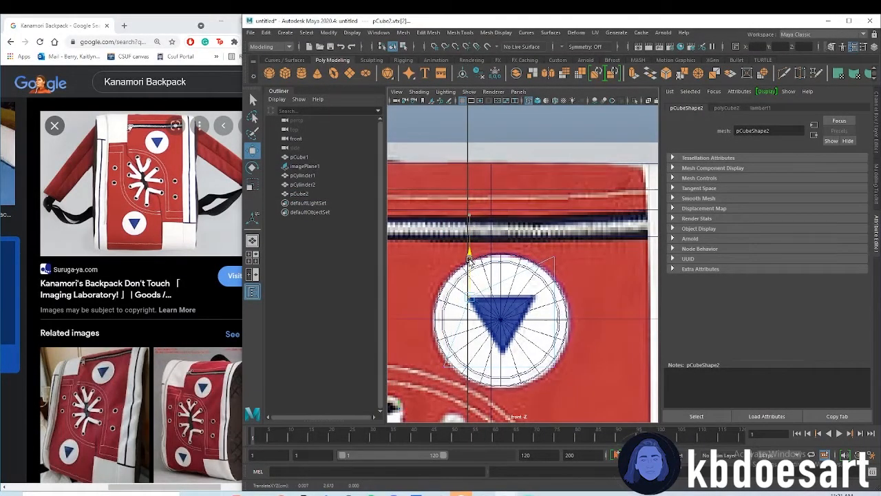
left_click_drag(559, 231, 582, 284)
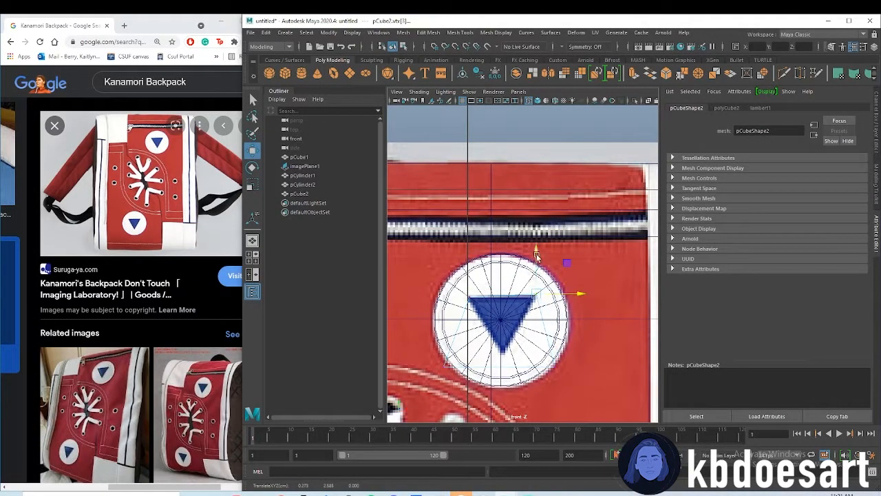
left_click_drag(536, 250, 537, 252)
Bring the cube's lower vertices together at the blue triangle's bottom tip
left_click_drag(540, 356, 564, 382)
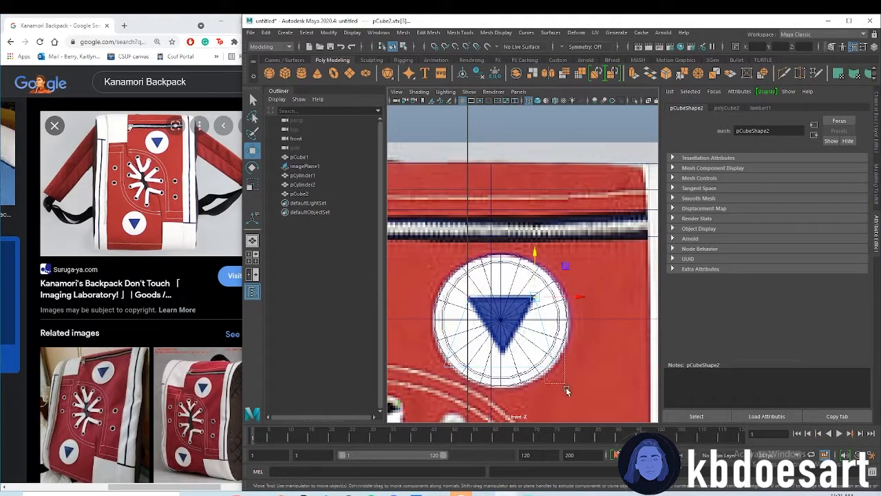
left_click_drag(558, 336, 556, 325)
left_click_drag(579, 356, 541, 342)
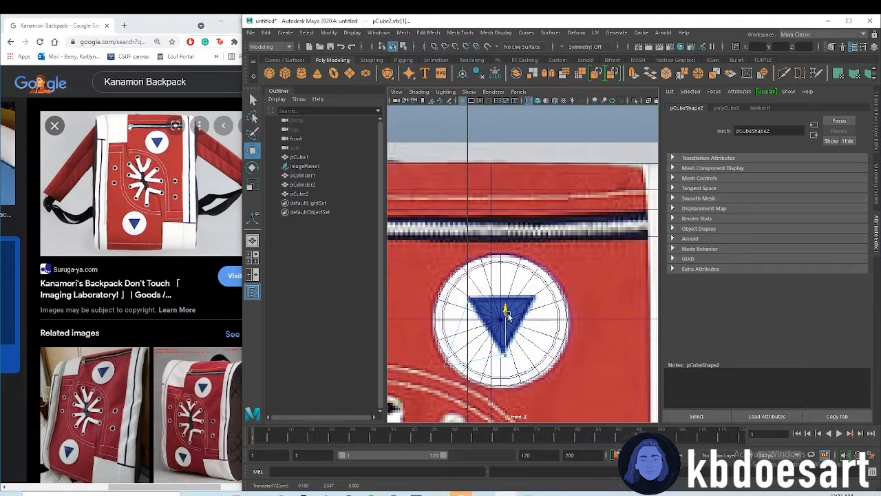
left_click_drag(451, 353, 437, 364)
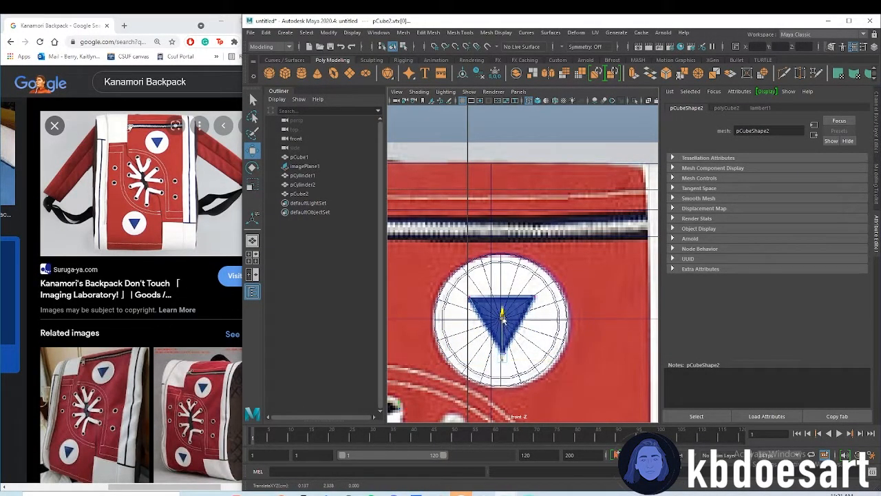
scroll(531, 338, "up", 5)
middle_click_drag(533, 335, 537, 316, "alt")
left_click_drag(505, 350, 510, 309)
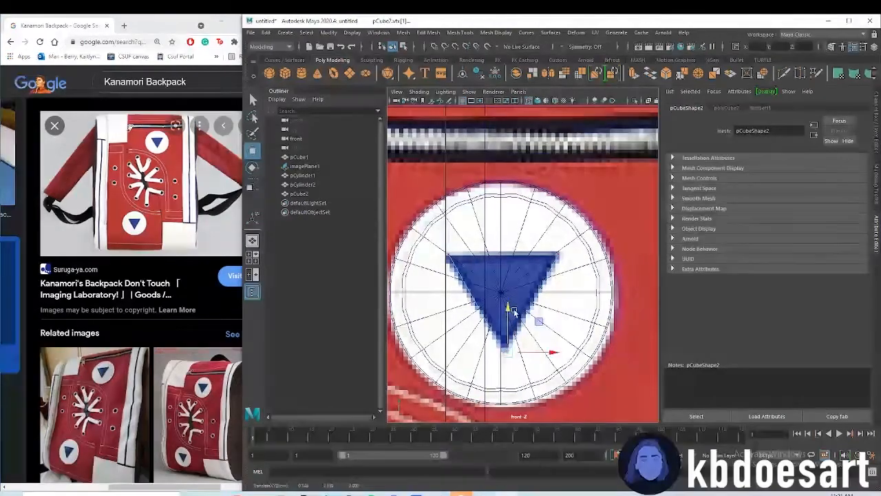
Thin the triangular prism in depth in the perspective view so it sits in front of the box's front face
key("a")
key("space")
left_click_drag(544, 261, 543, 310, "alt")
key("ctrl+z")
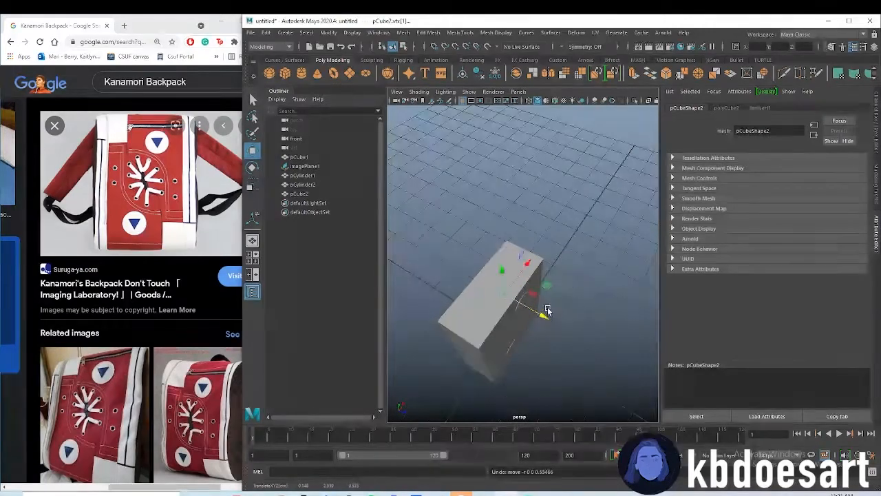
left_click_drag(511, 339, 486, 272, "alt")
right_click_drag(487, 272, 530, 234)
left_click_drag(504, 292, 519, 323)
left_click(512, 324)
left_click(521, 289)
key("r")
left_click_drag(517, 357, 528, 335, "alt")
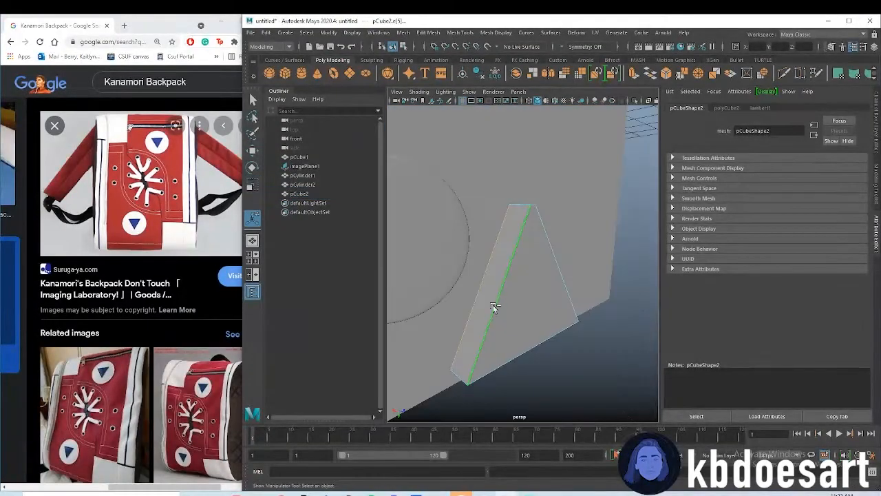
Bevel the prism's edges with 2 segments and a fraction of about 0.3, and show it in smooth preview
left_click(553, 281)
left_click_drag(524, 205, 624, 294, "alt")
left_click_drag(598, 326, 530, 228, "alt")
key("ctrl+b")
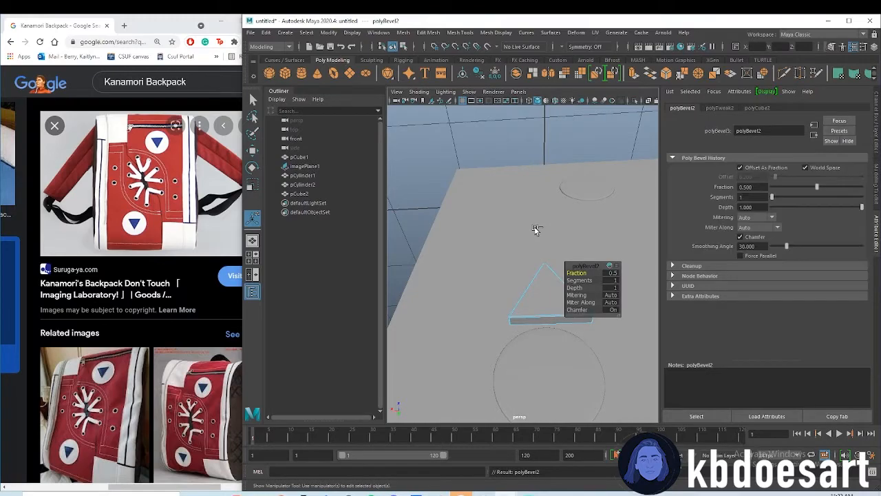
left_click(611, 281)
type("2")
key("Return")
scroll(551, 315, "up", 5)
scroll(535, 323, "down", 4)
left_click_drag(583, 272, 573, 271)
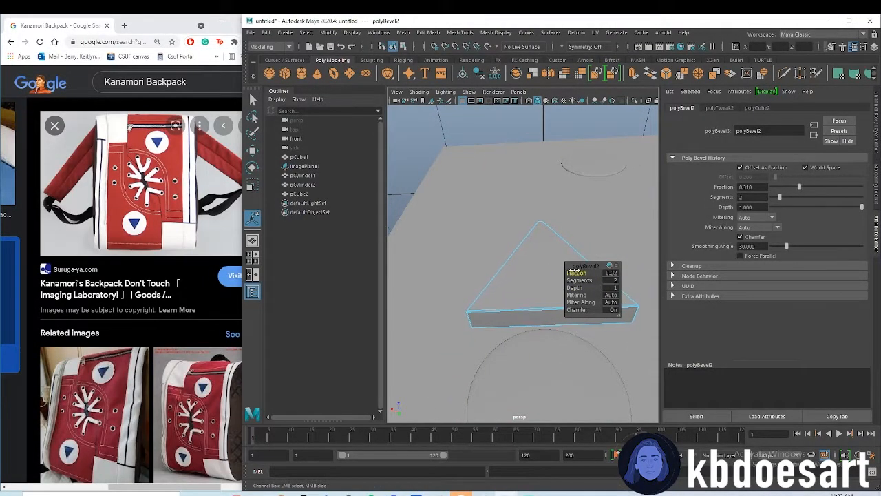
key("3")
left_click_drag(544, 344, 540, 301, "alt")
Duplicate the triangular prism and move the copy in the front view onto the lower badge's blue triangle
right_click(522, 258)
right_click_drag(532, 250, 555, 261)
key("space")
key("space")
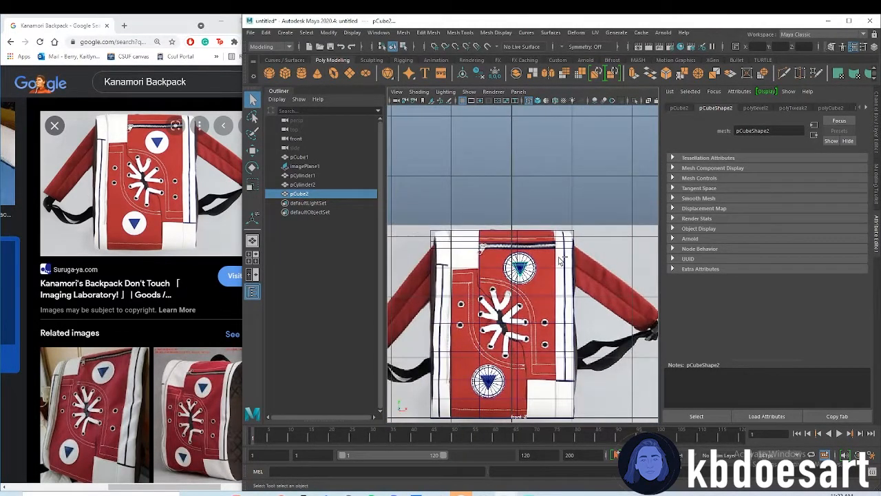
key("ctrl+d")
key("w")
left_click_drag(521, 221, 515, 377)
left_click_drag(488, 343, 488, 340)
right_click_drag(483, 356, 517, 378, "alt")
middle_click_drag(517, 377, 530, 267, "alt")
left_click_drag(501, 340, 503, 339)
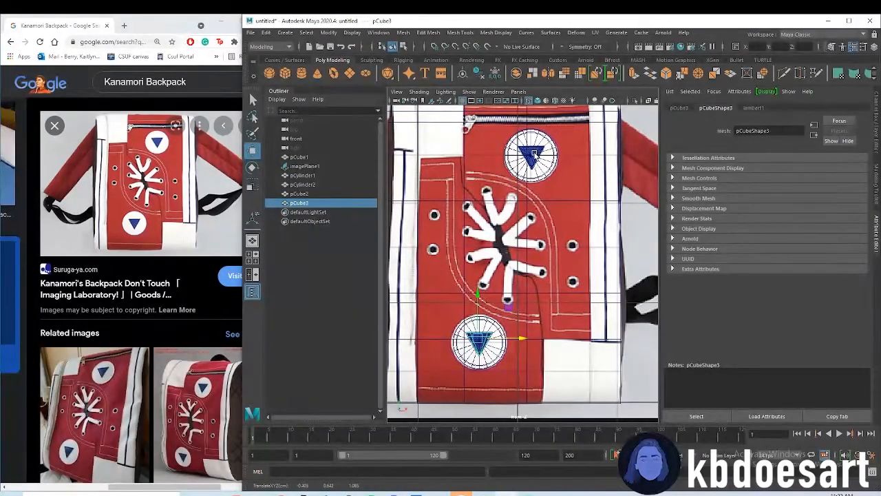
Select both triangular prisms and move them in depth against the round badges on the box's front
left_click(301, 194, "ctrl")
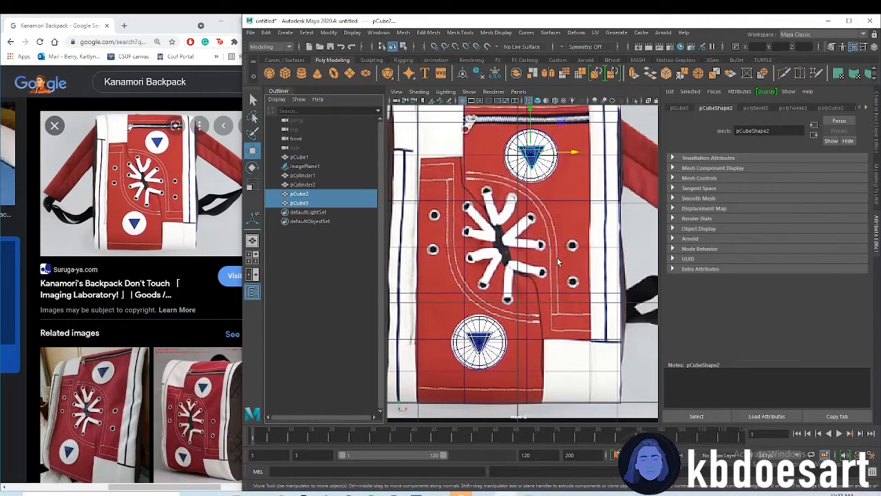
scroll(513, 279, "down", 6)
key("space")
key("space")
left_click_drag(499, 239, 570, 266, "alt")
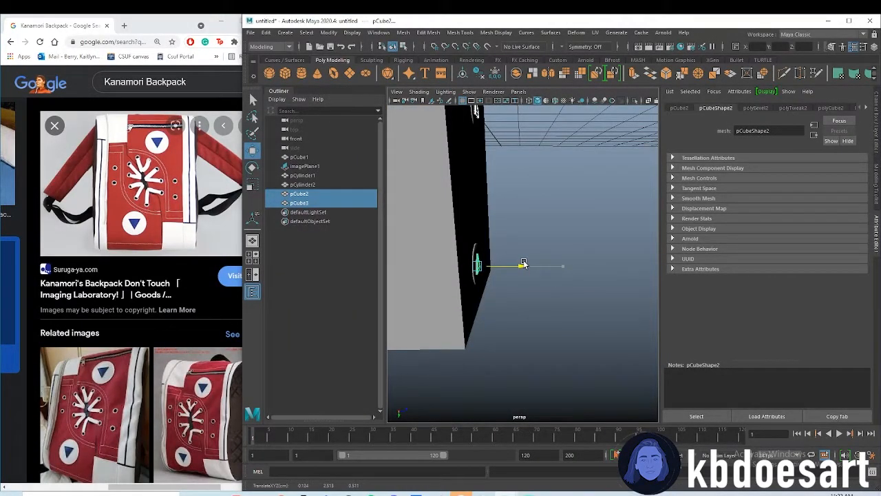
left_click(524, 291)
left_click_drag(524, 292, 500, 307, "alt")
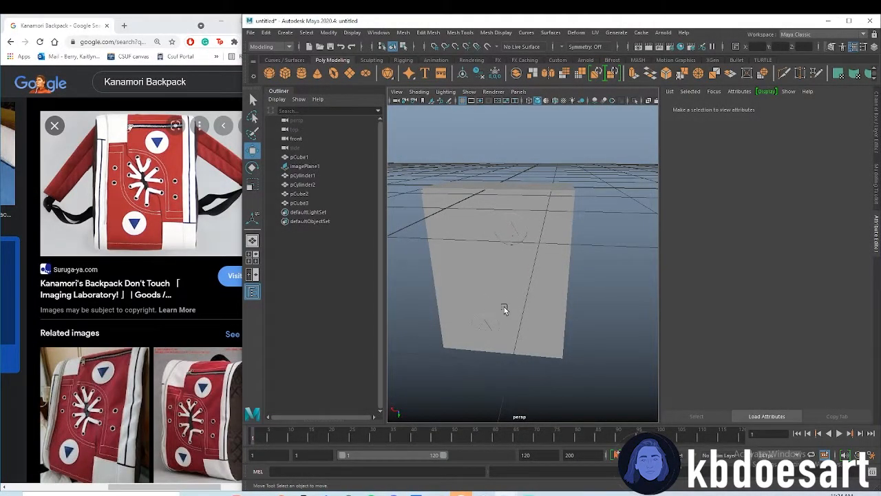
Cut an edge across the box's left white strip along its short dark horizontal line with Multi-Cut
key("space")
key("space")
scroll(561, 210, "up", 2)
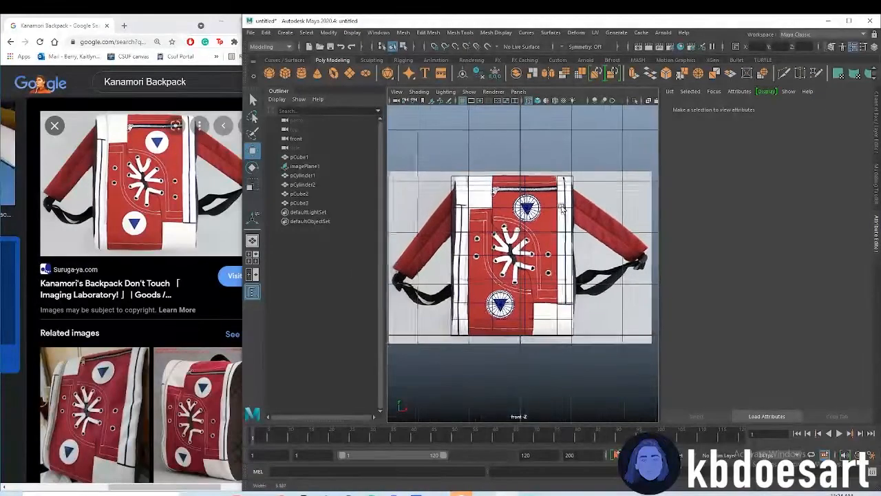
scroll(561, 210, "up", 3)
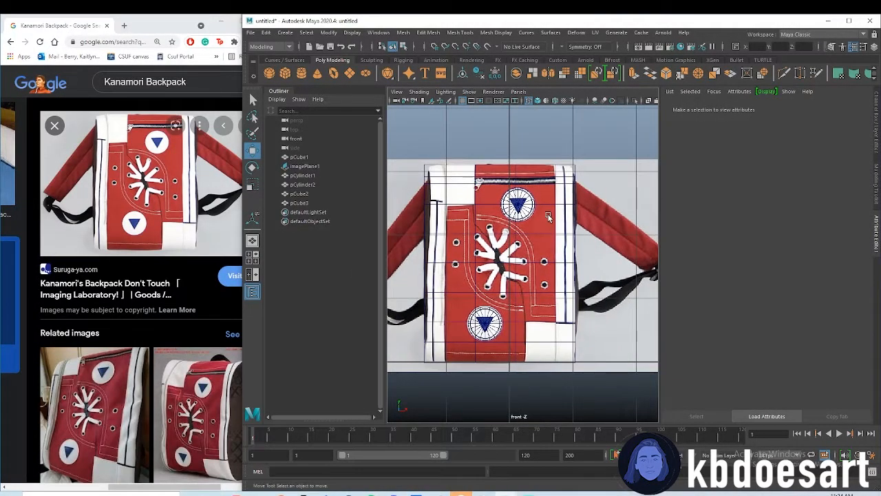
middle_click_drag(577, 225, 581, 233, "alt")
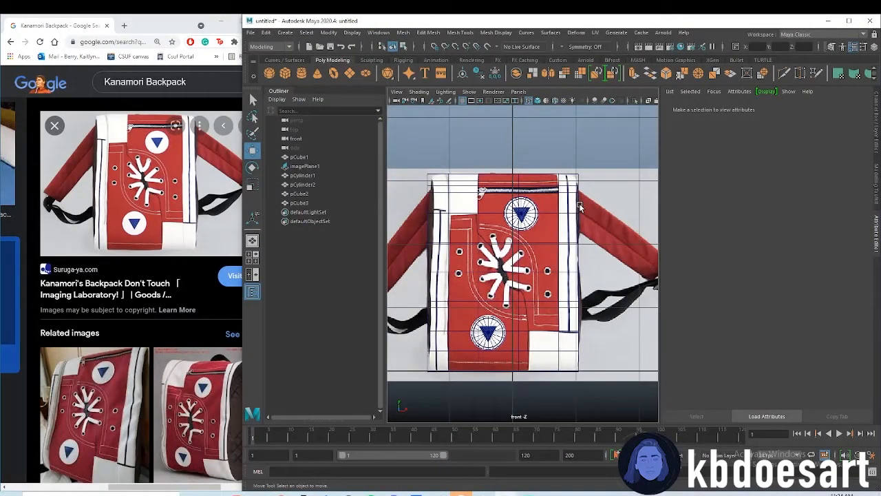
scroll(551, 219, "up", 5)
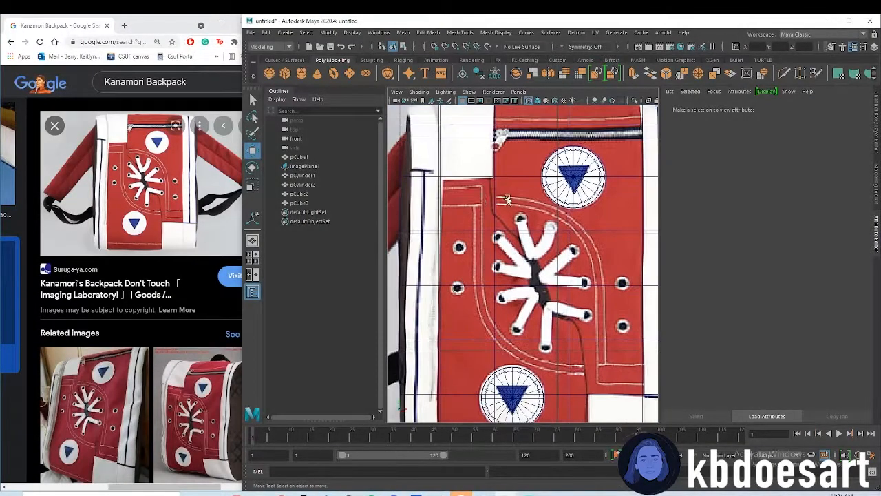
middle_click_drag(507, 199, 538, 201, "alt")
right_click_drag(456, 166, 378, 180, "shift")
key("q")
left_click(435, 178)
right_click_drag(433, 178, 391, 180, "shift")
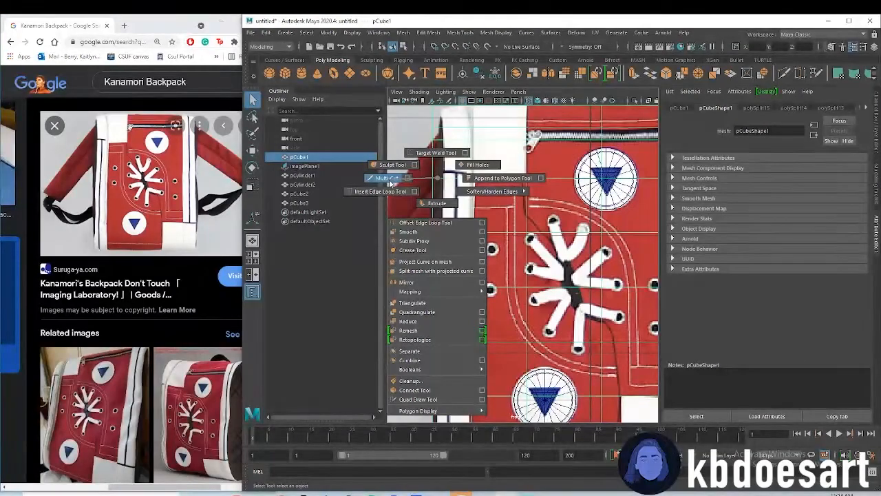
right_click_drag(390, 182, 389, 182, "shift")
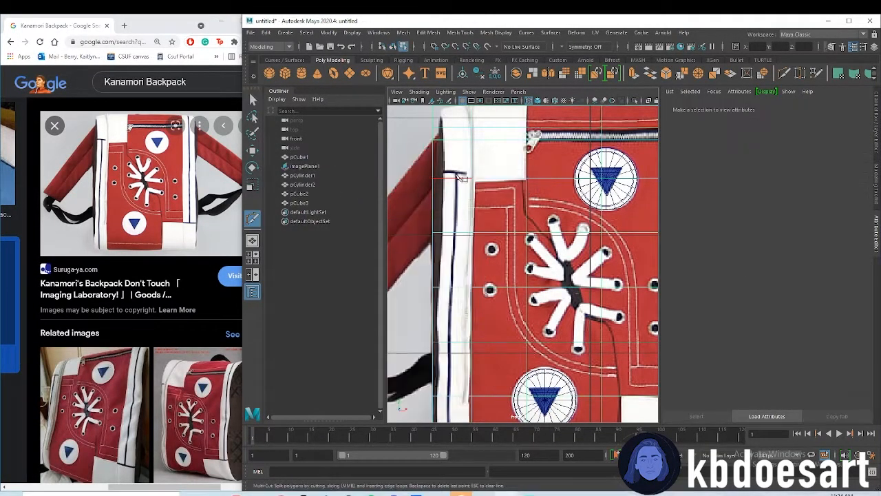
scroll(478, 208, "up", 6)
left_click(422, 200)
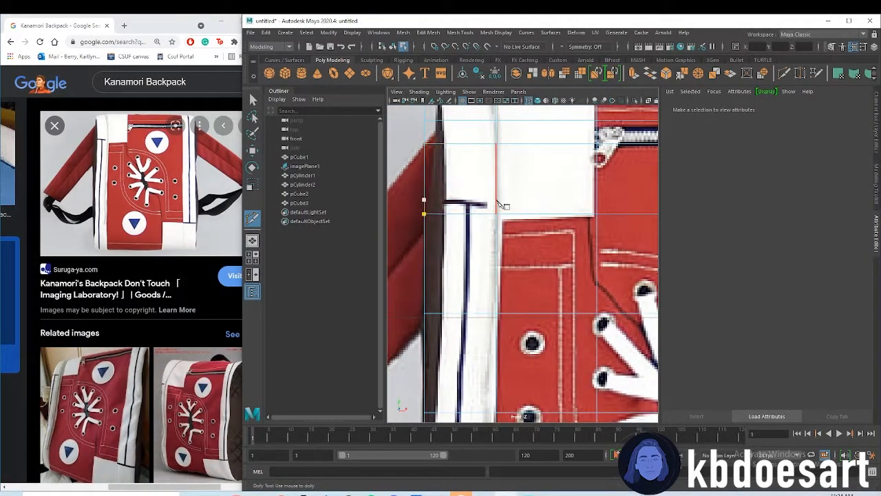
left_click(500, 206)
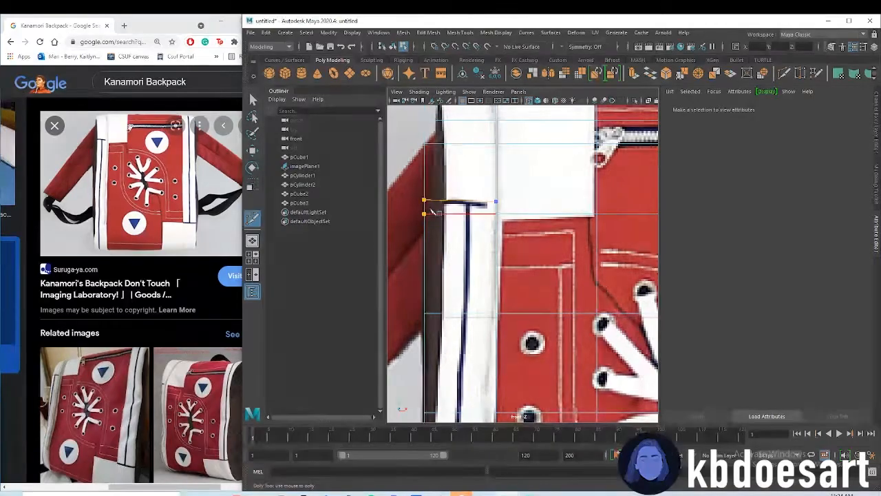
key("q")
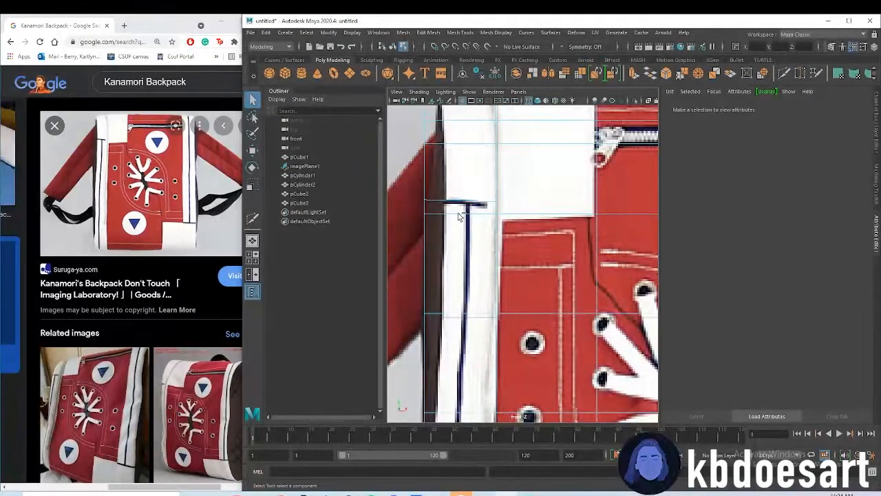
Insert Multi-Cut edge loops on the box along the dark lines of the left and right white strips
right_click_drag(462, 192, 415, 192, "shift")
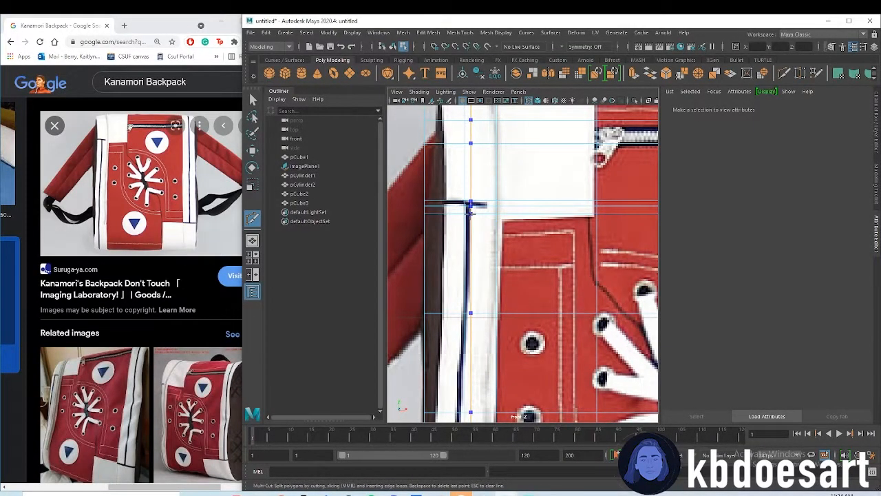
scroll(467, 214, "down", 6)
scroll(629, 276, "up", 2)
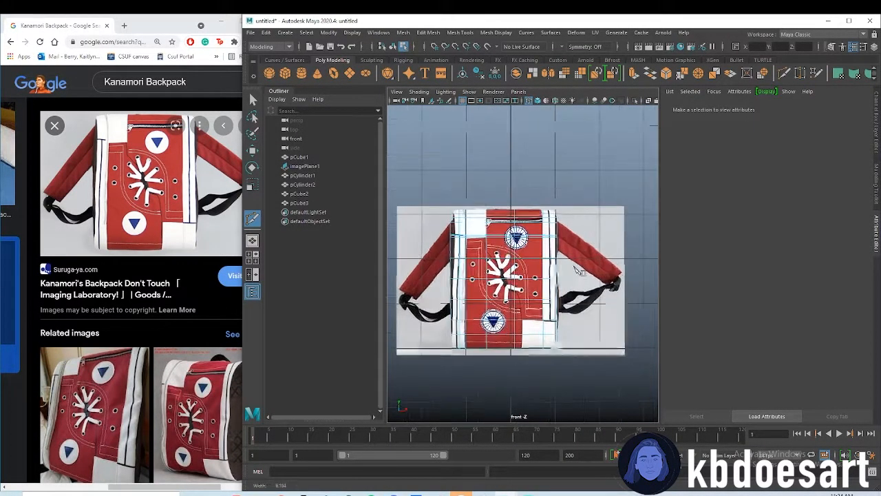
scroll(628, 274, "up", 8)
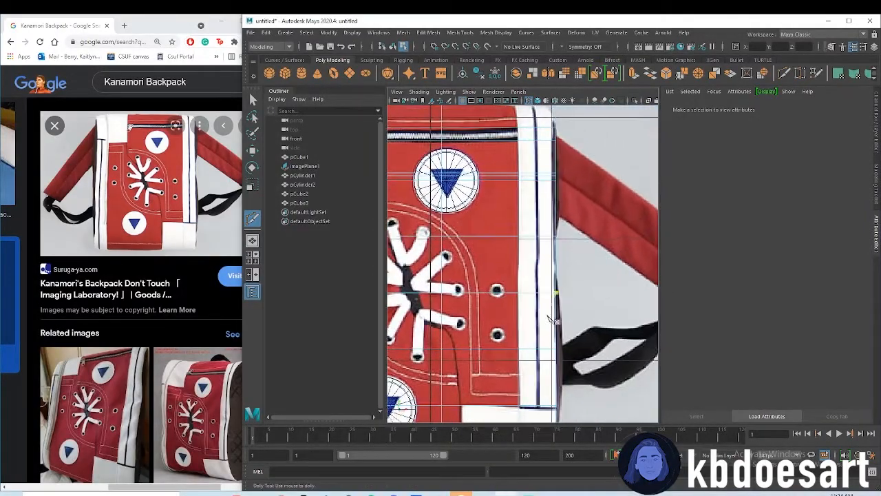
scroll(534, 289, "up", 3)
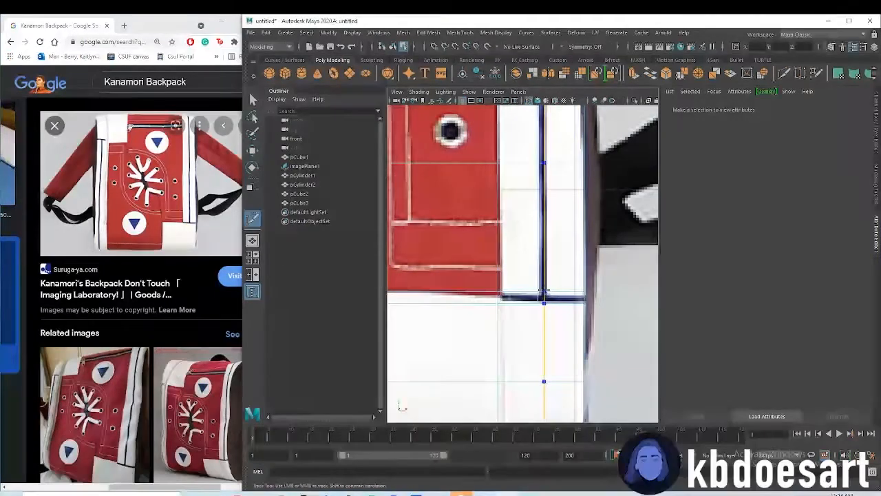
scroll(585, 303, "down", 8)
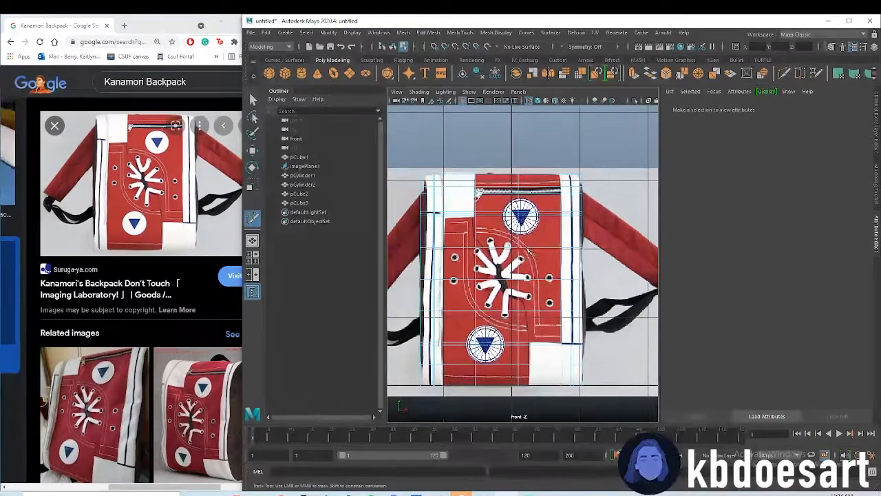
scroll(509, 273, "up", 1)
Select the box faces covering the full height of the right white strip
right_click(554, 237)
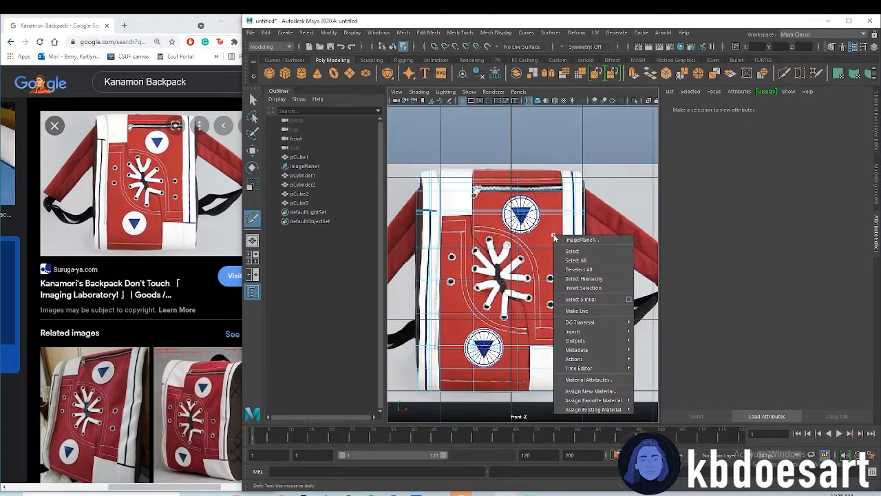
key("Escape")
key("q")
right_click(573, 216)
right_click_drag(573, 215, 574, 240)
middle_click_drag(595, 219, 569, 180, "alt")
left_click_drag(608, 386, 542, 127)
middle_click_drag(548, 223, 582, 220, "alt")
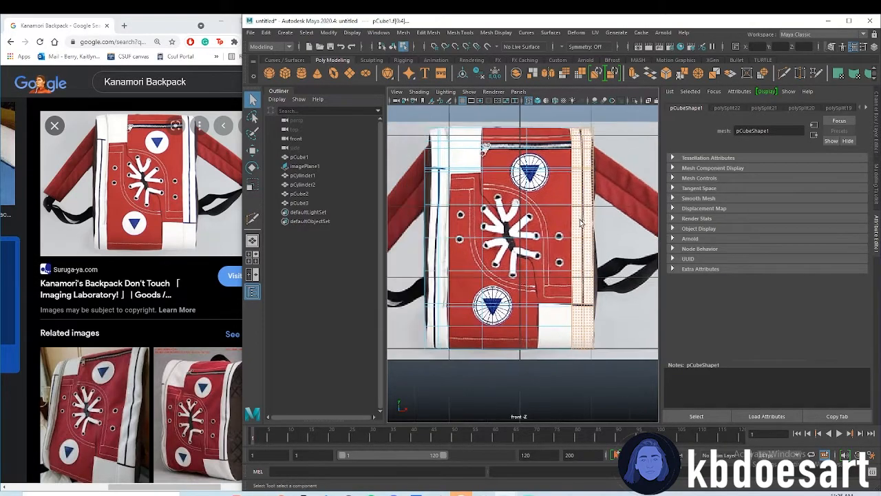
Insert a vertical edge loop on the box along the inner edge of the lower-right white patch
scroll(560, 356, "up", 4)
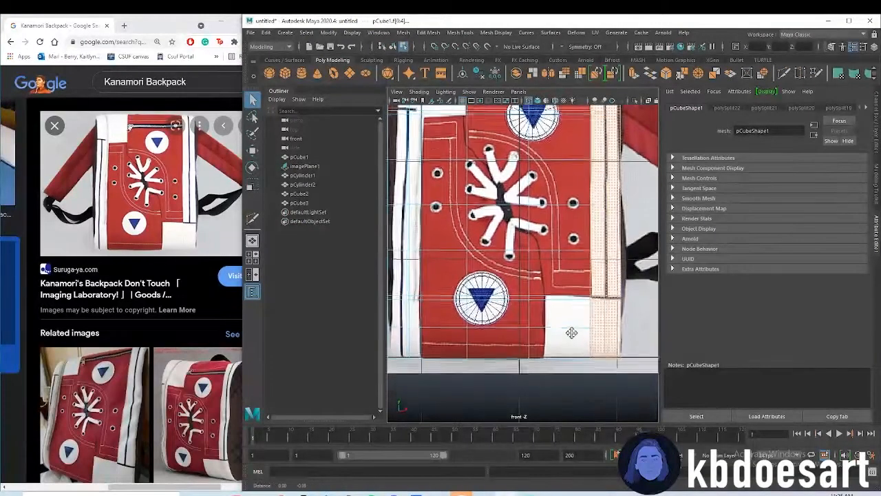
right_click_drag(518, 275, 491, 274, "shift")
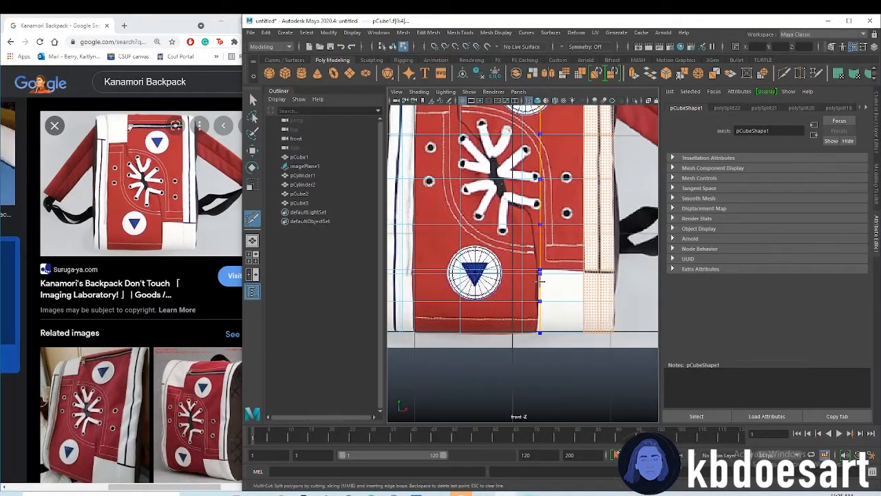
left_click(540, 281, "ctrl")
middle_click_drag(442, 288, 460, 345, "alt")
scroll(532, 294, "down", 5)
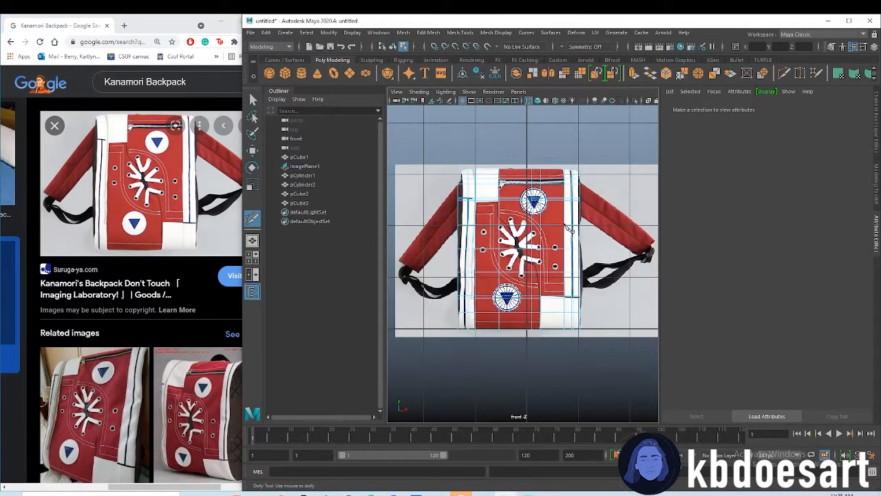
key("q")
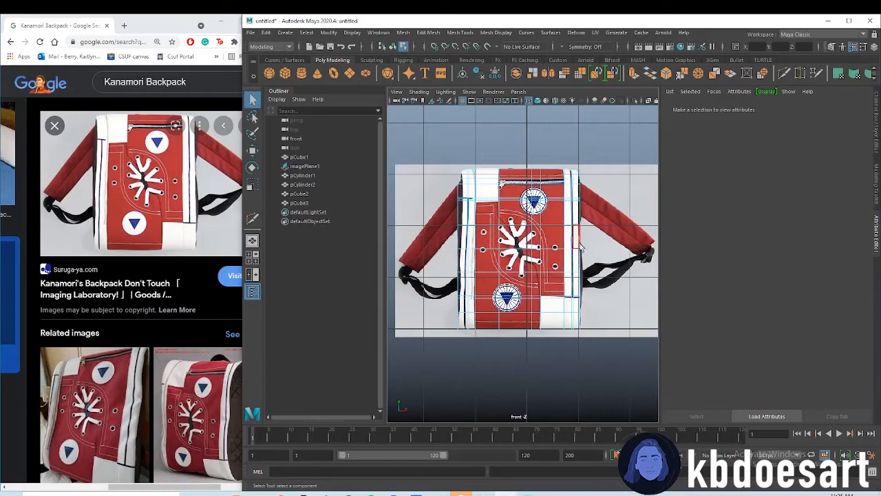
Select the box faces of both white side strips and of the lower-right and upper-left white patches
middle_click_drag(585, 191, 567, 195, "alt")
scroll(569, 158, "up", 2)
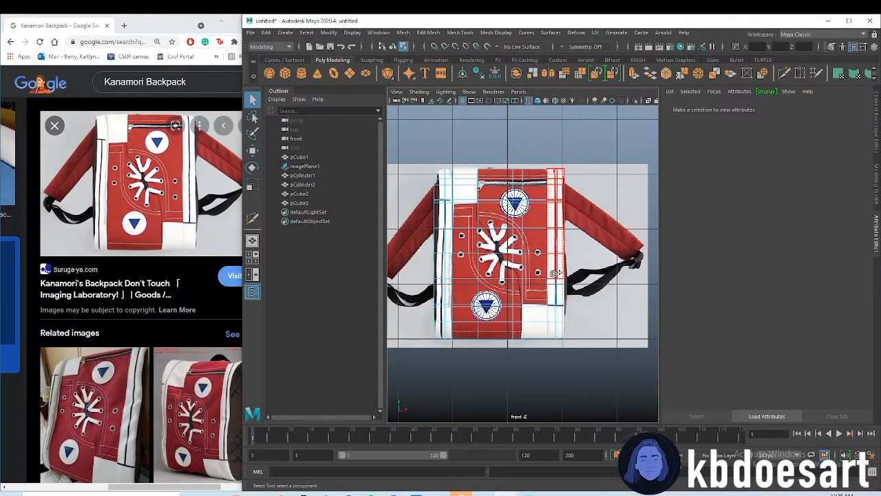
left_click(540, 307)
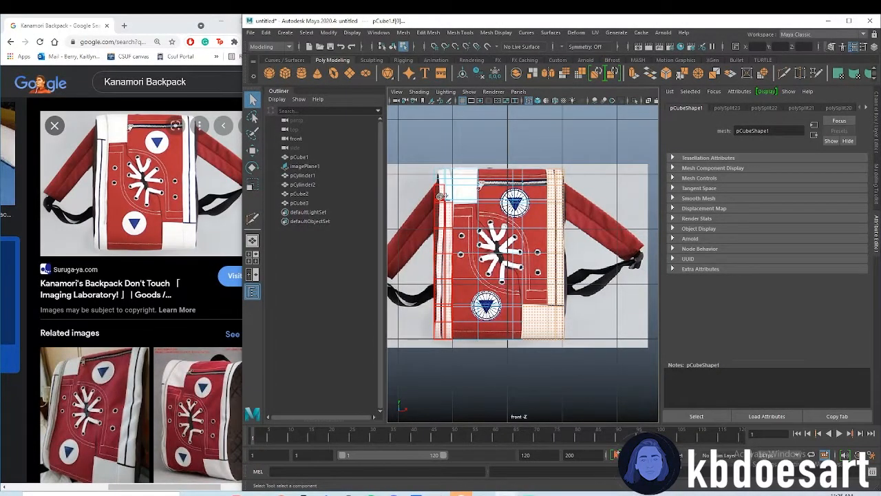
left_click_drag(452, 175, 465, 200, "shift")
Deselect the narrow faces along the right white strip's dark vertical and horizontal lines
right_click_drag(553, 173, 637, 166, "alt")
middle_click_drag(550, 183, 523, 273, "alt")
right_click_drag(535, 270, 622, 238, "alt")
middle_click_drag(592, 229, 560, 293, "alt")
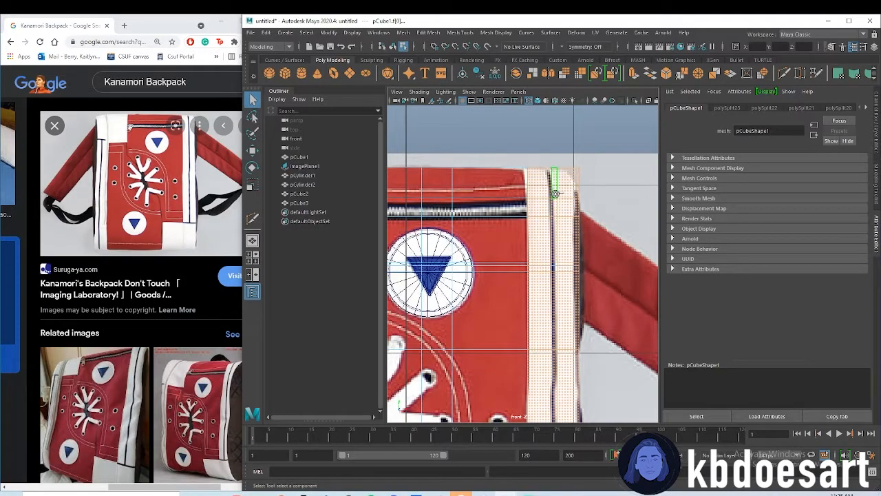
middle_click_drag(557, 341, 533, 180, "alt")
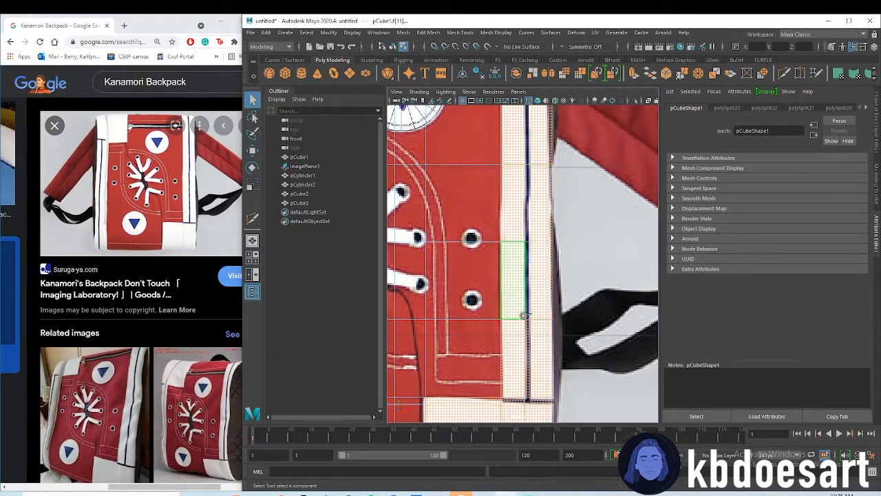
middle_click_drag(526, 392, 534, 275, "alt")
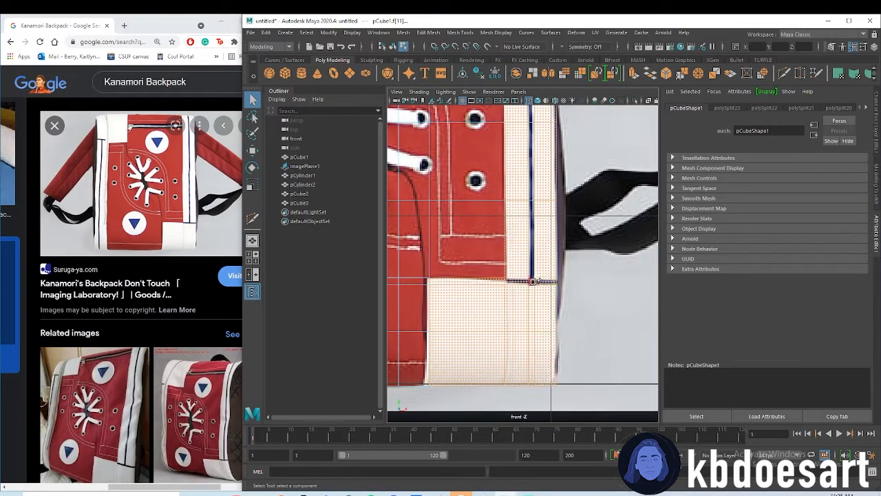
middle_click_drag(401, 296, 685, 320, "alt")
Deselect the narrow faces along the left white strip's dark vertical line and its short horizontal line
middle_click_drag(500, 332, 527, 322, "alt")
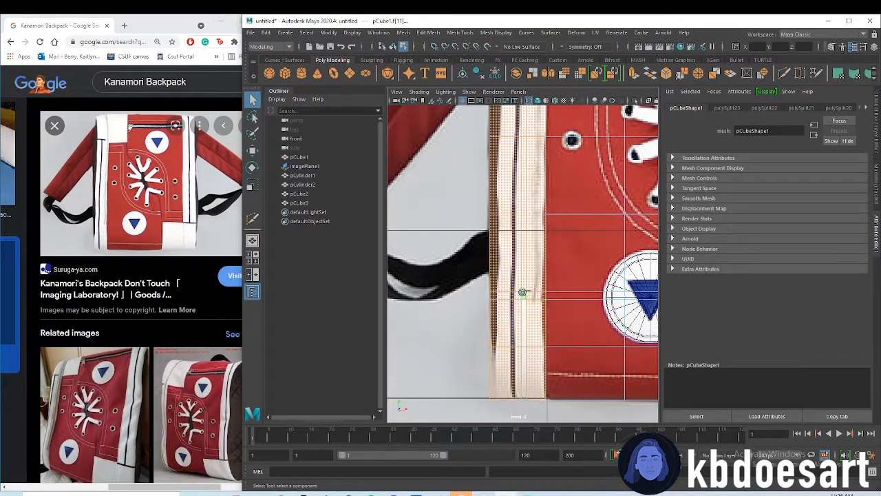
middle_click_drag(536, 225, 528, 312, "alt")
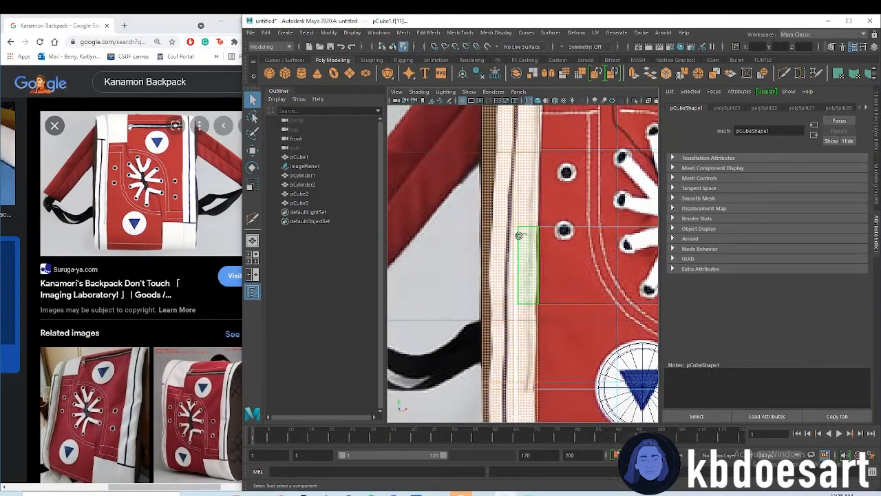
middle_click_drag(517, 217, 516, 391, "alt")
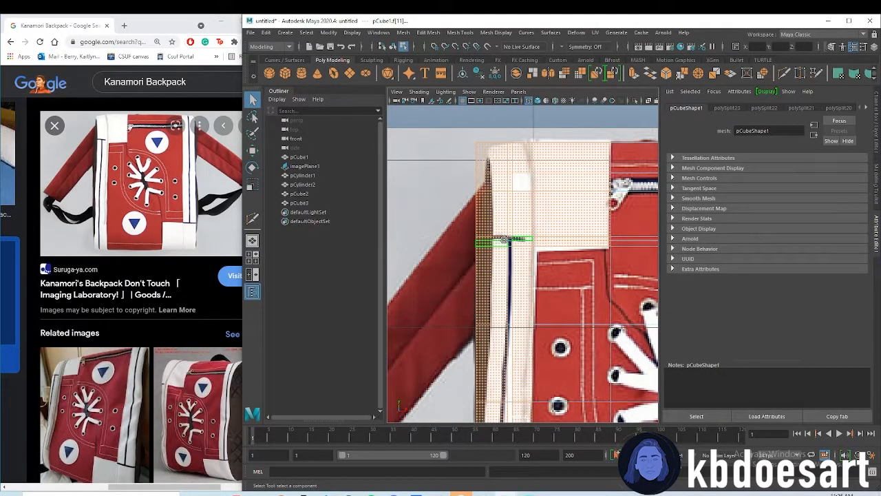
left_click(506, 247, "shift")
left_click(500, 247, "shift")
left_click(503, 247, "shift")
left_click(504, 252, "shift")
right_click_drag(587, 272, 566, 257, "alt")
middle_click_drag(566, 256, 518, 230, "alt")
right_click_drag(517, 230, 584, 254, "alt")
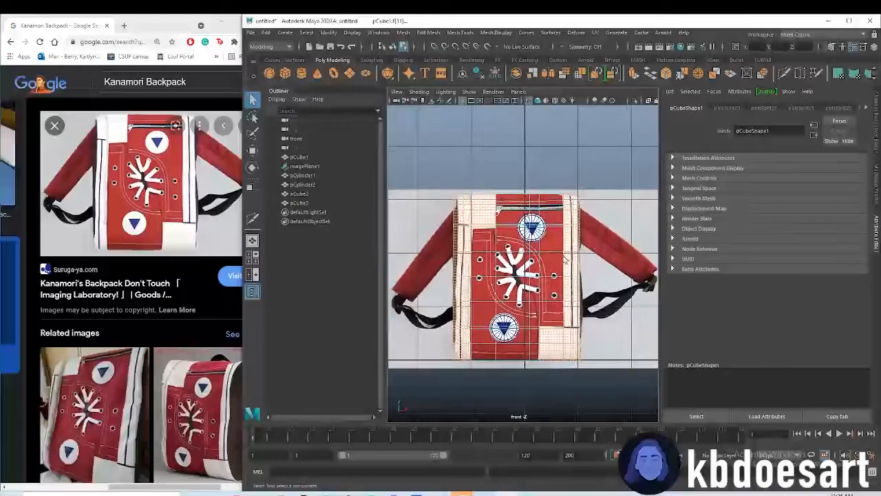
Assign a new Arnold aiStandardSurface material to the selected white faces of the box
right_click(571, 214)
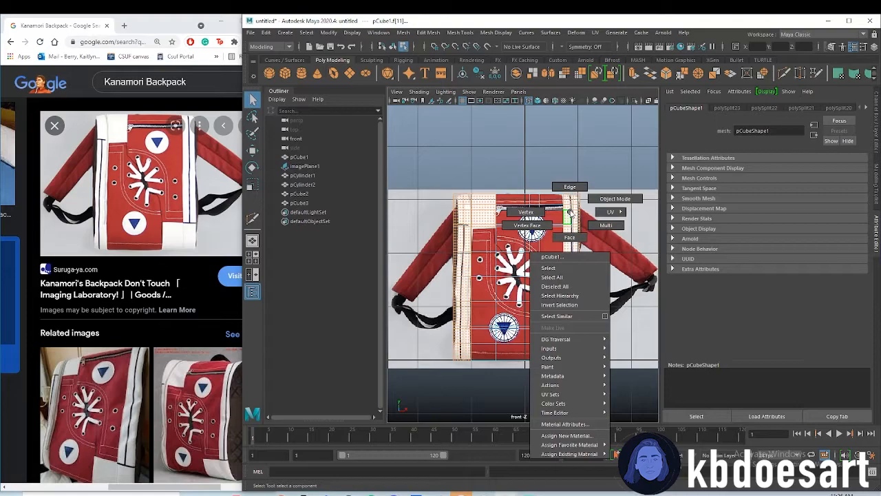
left_click(566, 435)
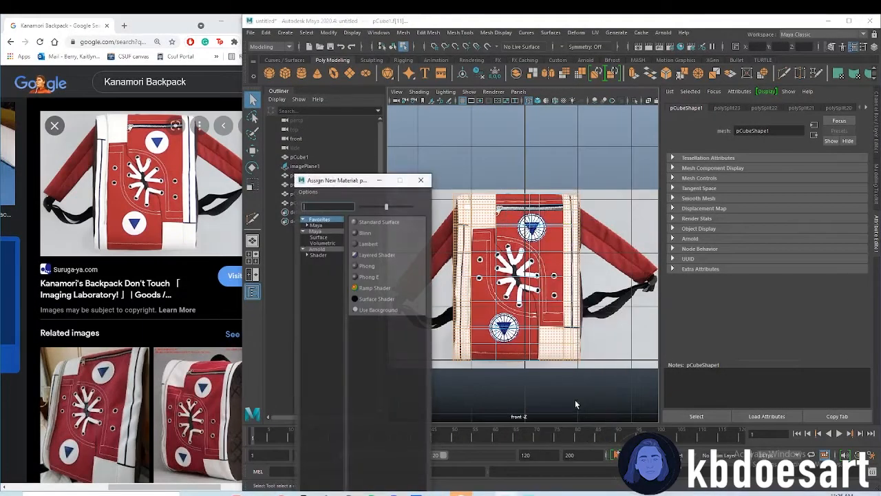
left_click(319, 255)
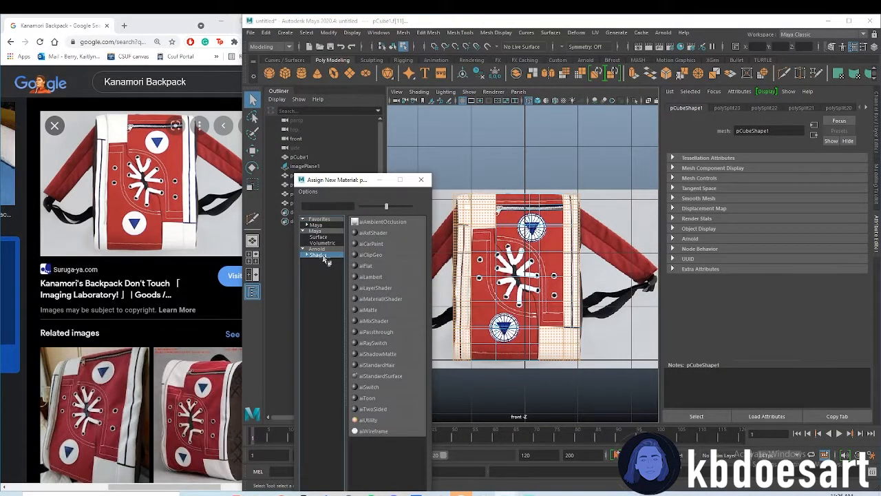
left_click(371, 376)
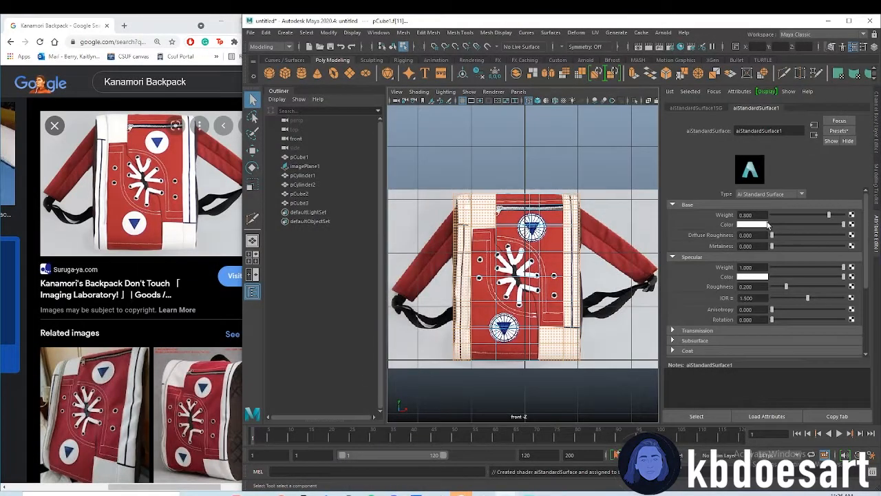
scroll(507, 200, "up", 5)
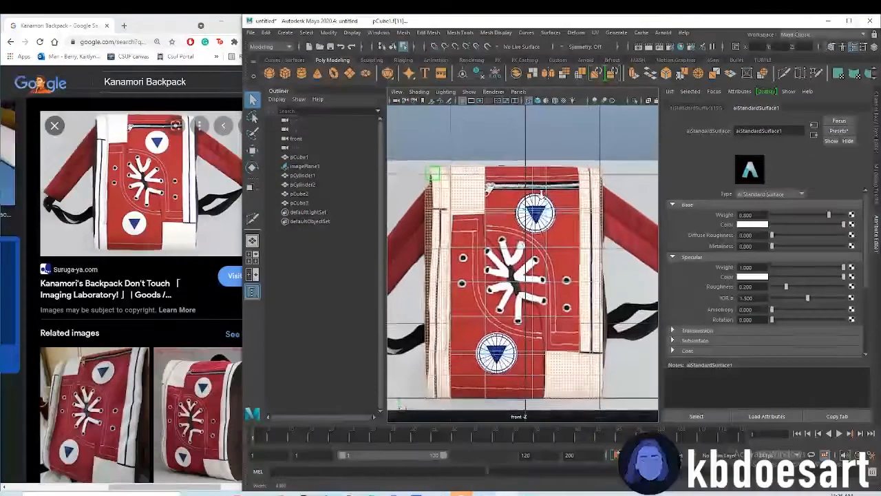
Assign the existing aiStandardSurface1 material to the missed face near the top of the left white strip
left_click(464, 239)
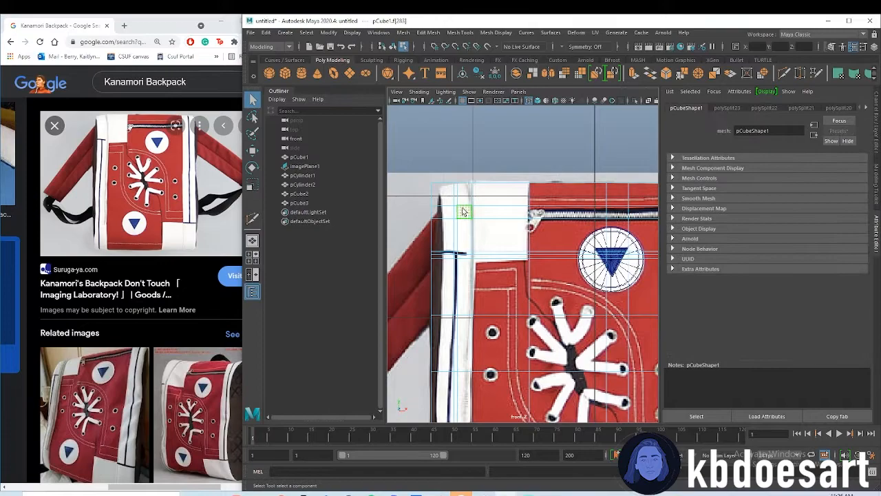
right_click(464, 211)
mouse_move(536, 384)
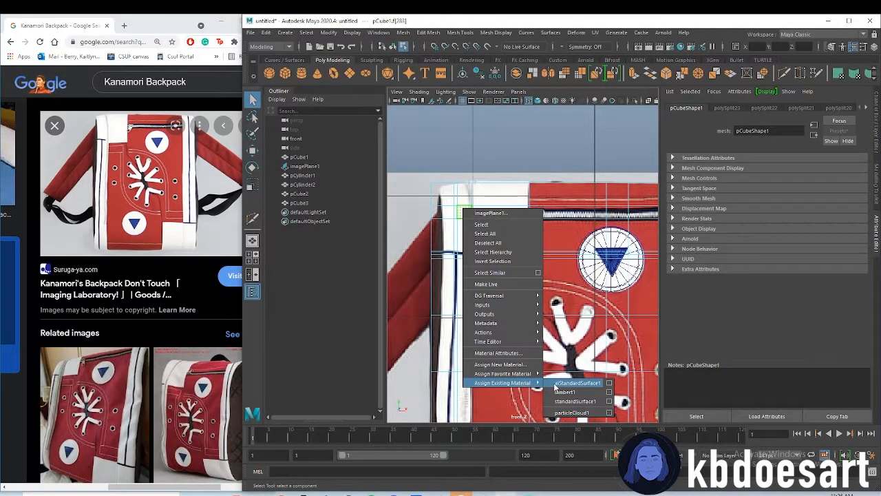
left_click(575, 383)
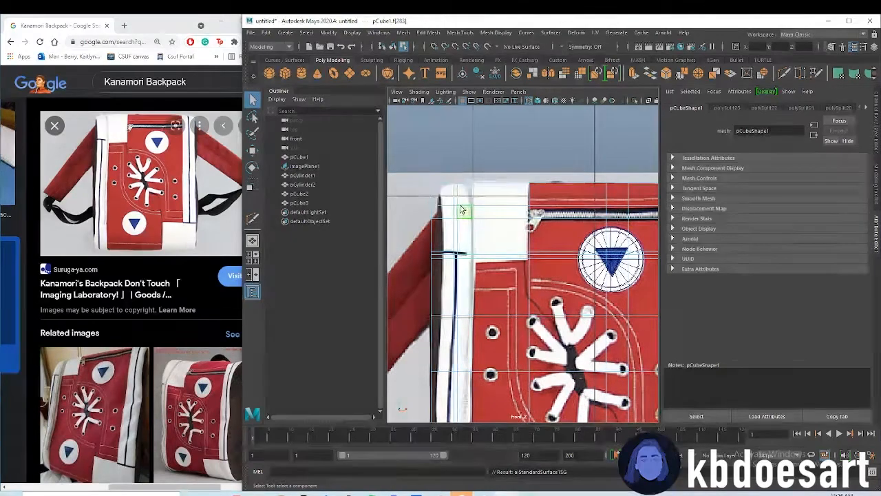
Select the narrow box faces along the left strip's short horizontal line and full dark vertical line
left_click(461, 241)
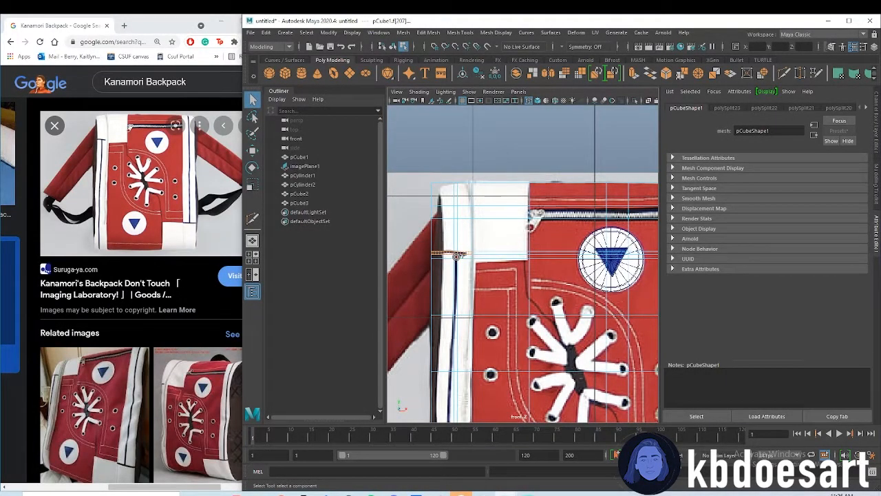
left_click(456, 264, "shift")
middle_click_drag(482, 334, 484, 204, "alt")
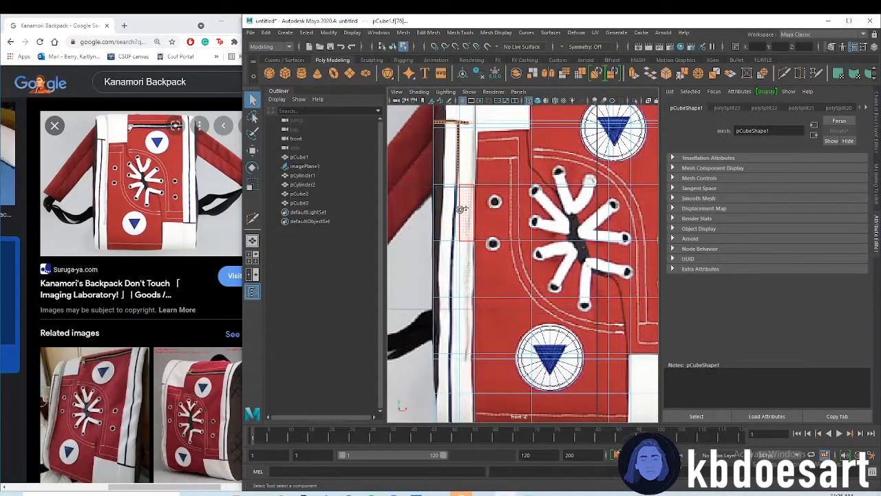
left_click(449, 265)
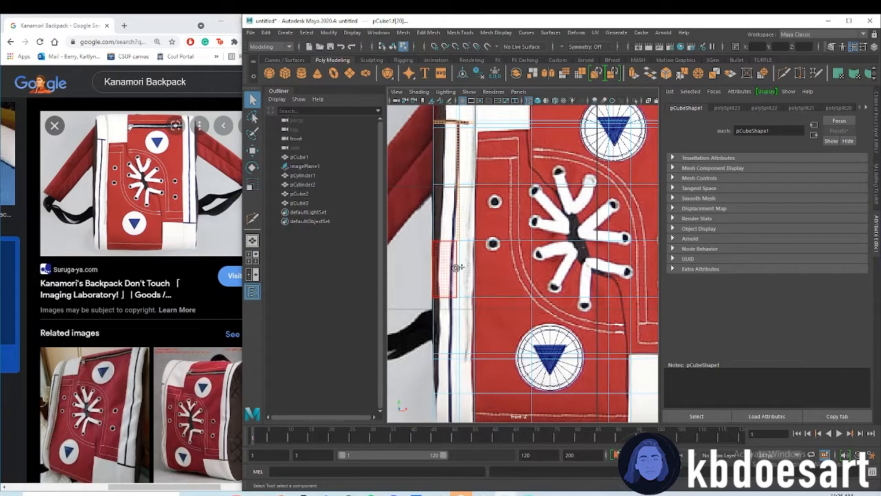
left_click(457, 286, "shift")
double_click(463, 313, "shift")
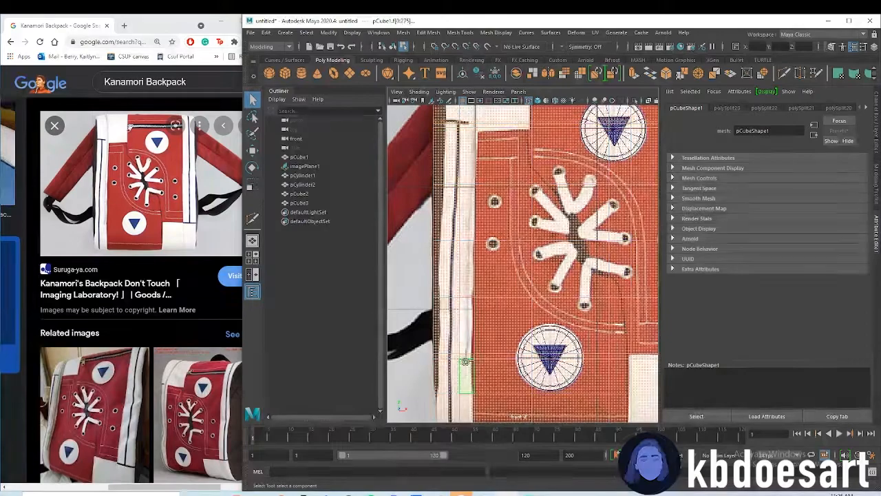
key("ctrl+z")
left_click(460, 321, "shift")
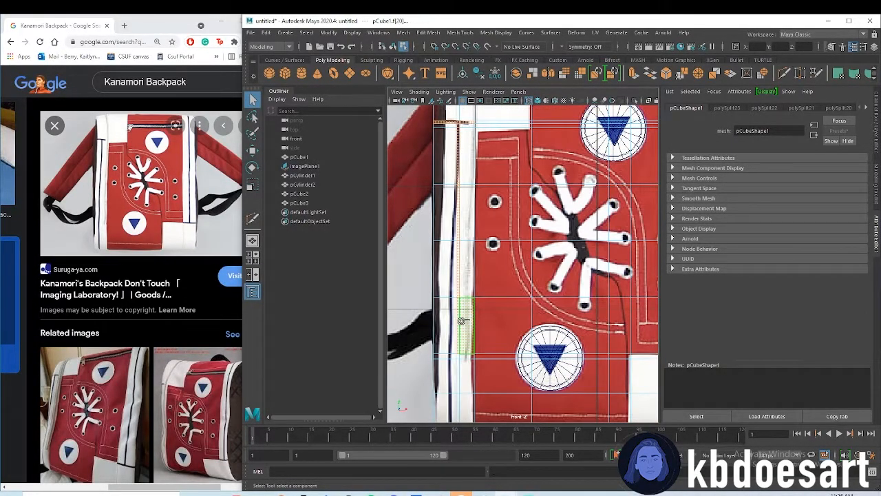
middle_click_drag(475, 357, 464, 293, "alt")
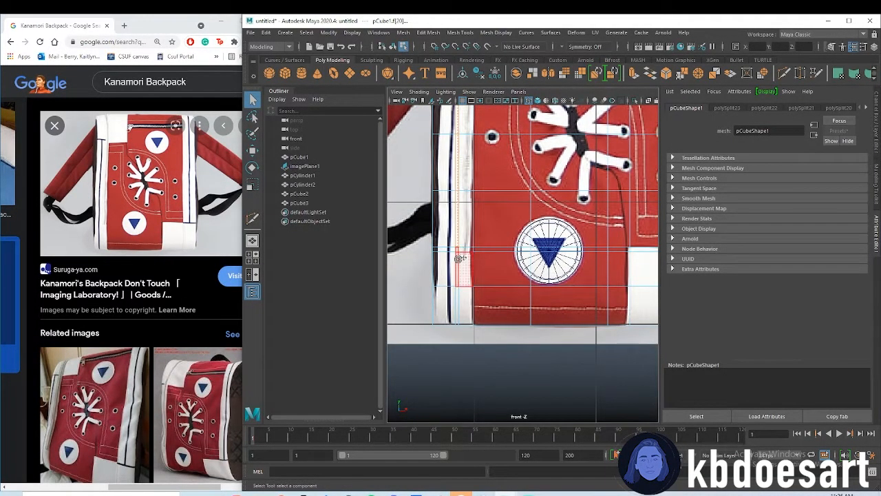
left_click(462, 296, "shift")
Add the narrow faces along the right strip's dark horizontal and vertical lines to the selection
middle_click_drag(611, 243, 422, 291, "alt")
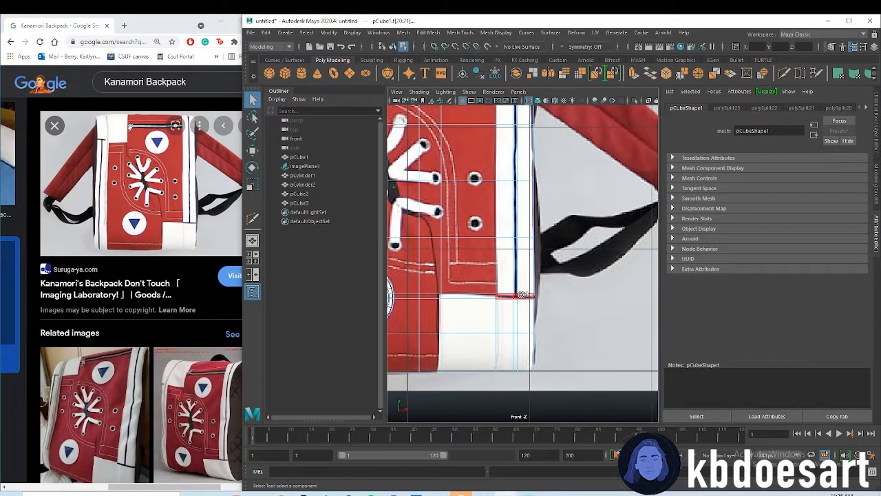
left_click(521, 294, "shift")
middle_click_drag(530, 152, 526, 349, "alt")
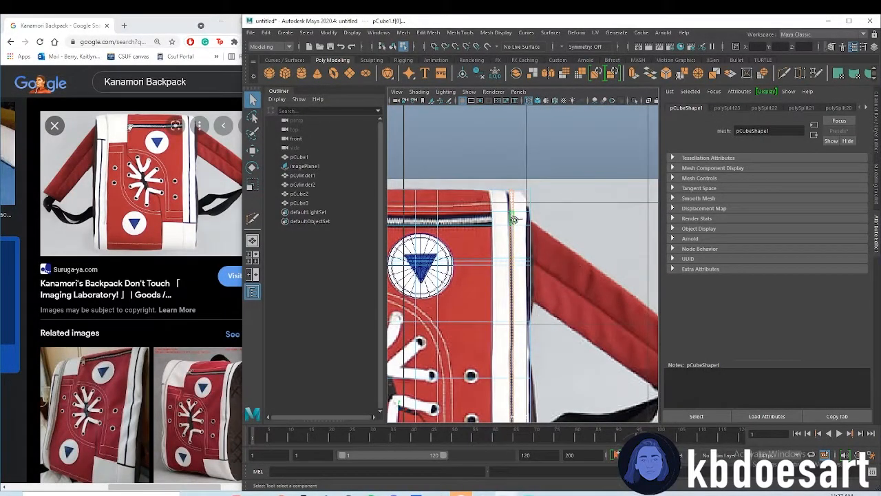
right_click_drag(512, 203, 518, 423)
Assign a new aiStandardSurface material to the selected dark-line faces and set its base color to black
left_click(326, 249)
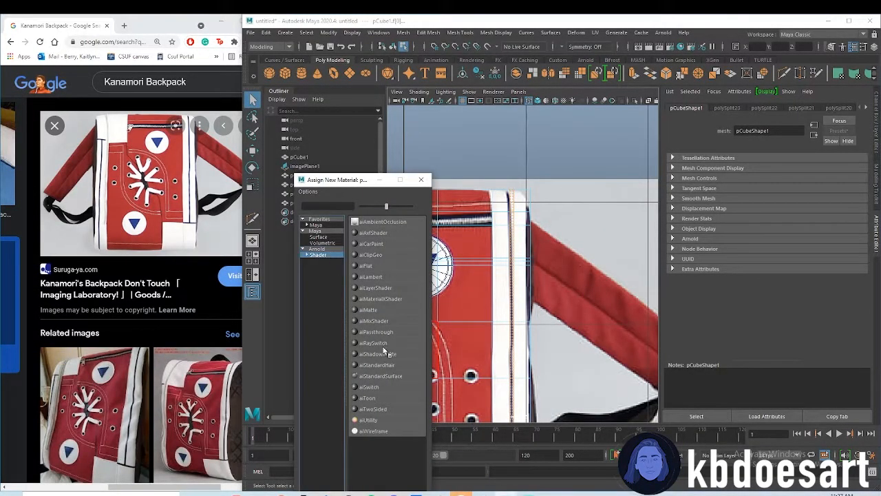
left_click(389, 373)
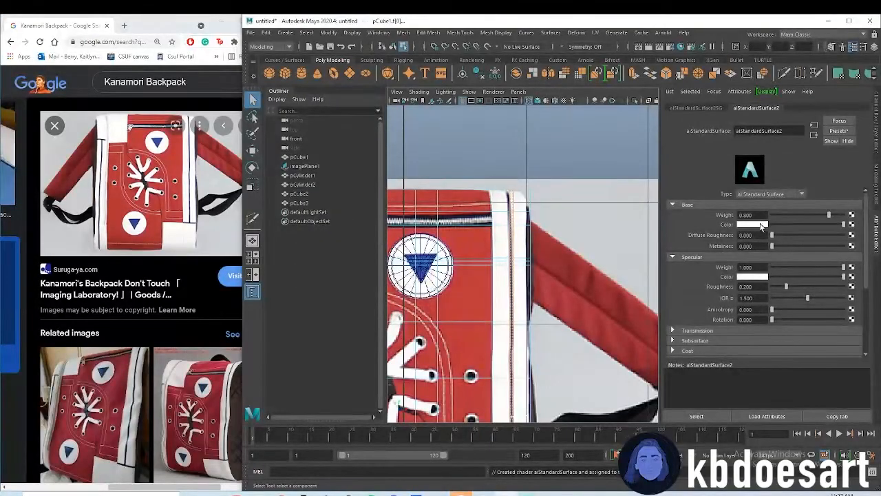
left_click(762, 232)
left_click(712, 276)
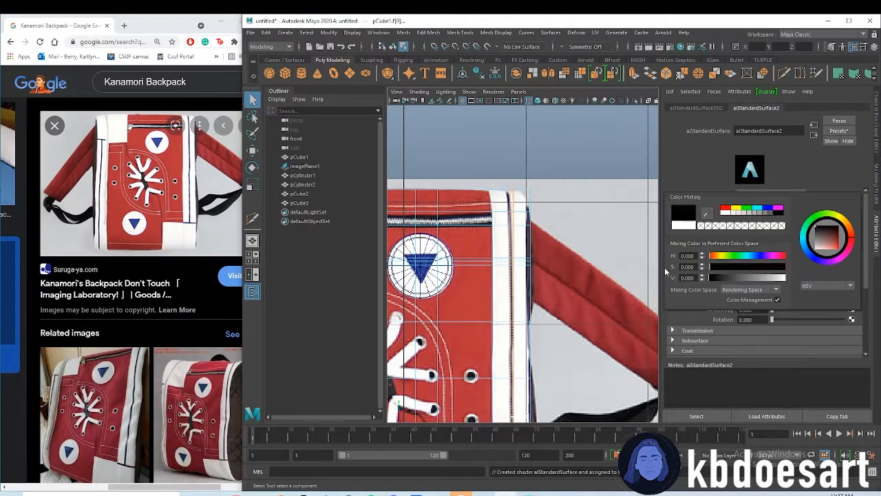
Select the box faces along the zipper and assign them the existing black aiStandardSurface2 material
scroll(532, 223, "down", 4)
middle_click_drag(509, 212, 526, 205, "alt")
scroll(482, 220, "up", 3)
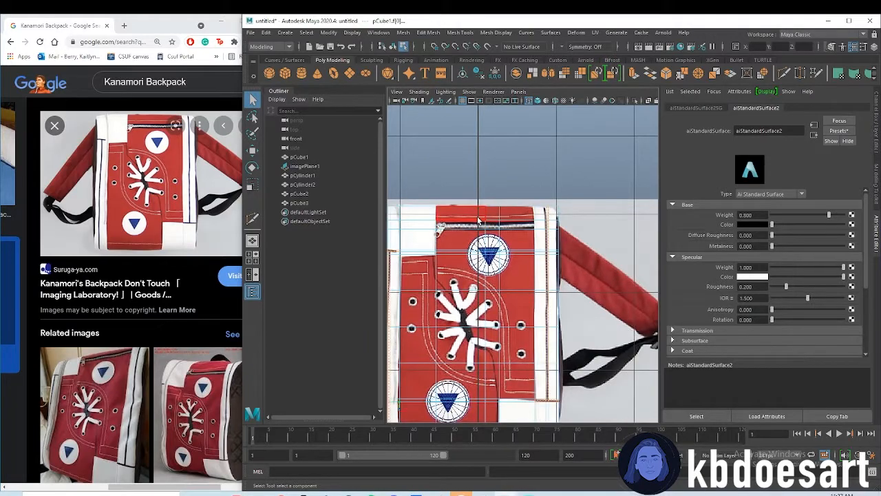
left_click(478, 222)
right_click_drag(519, 230, 611, 408)
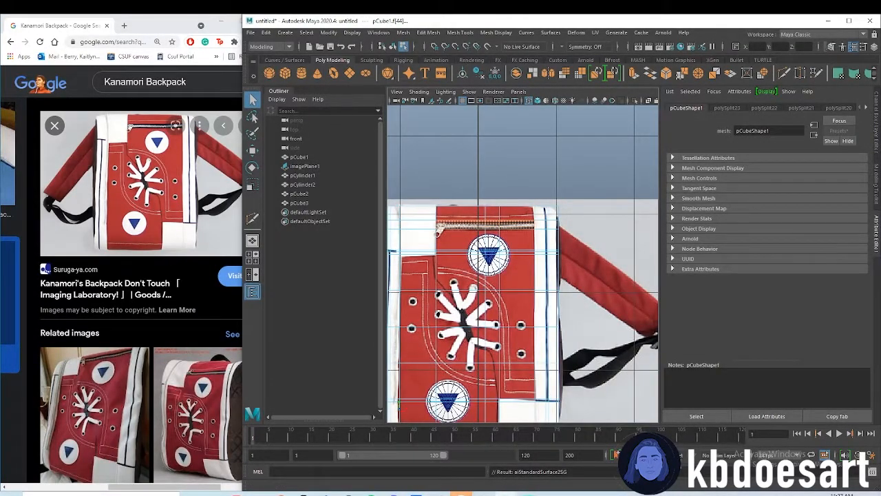
Select pCube1 and delete the construction history of all objects in the scene
left_click(299, 157)
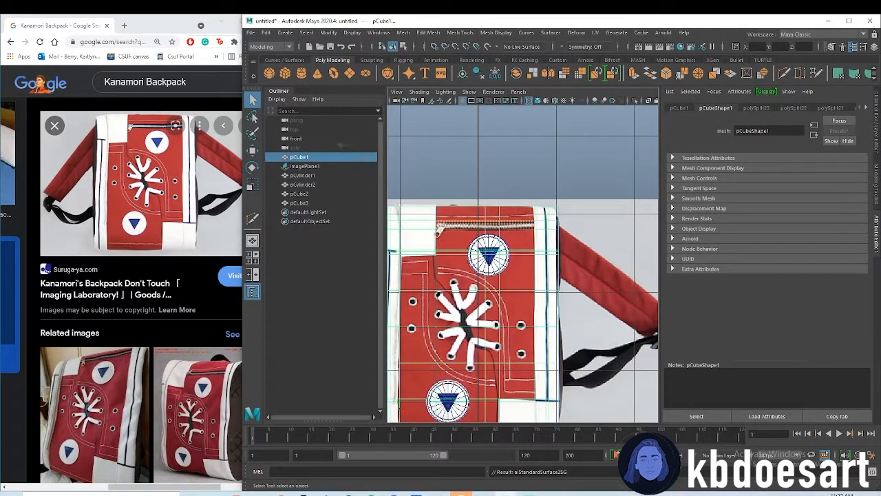
left_click(267, 33)
mouse_move(374, 150)
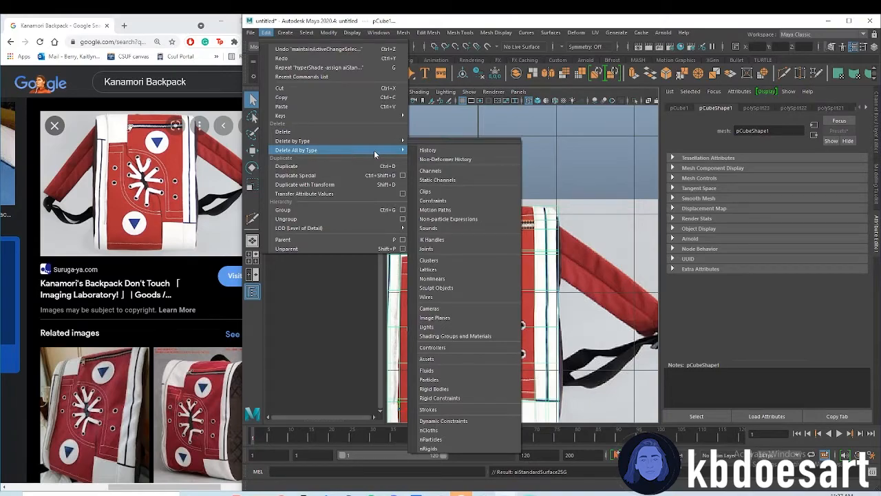
left_click(431, 155)
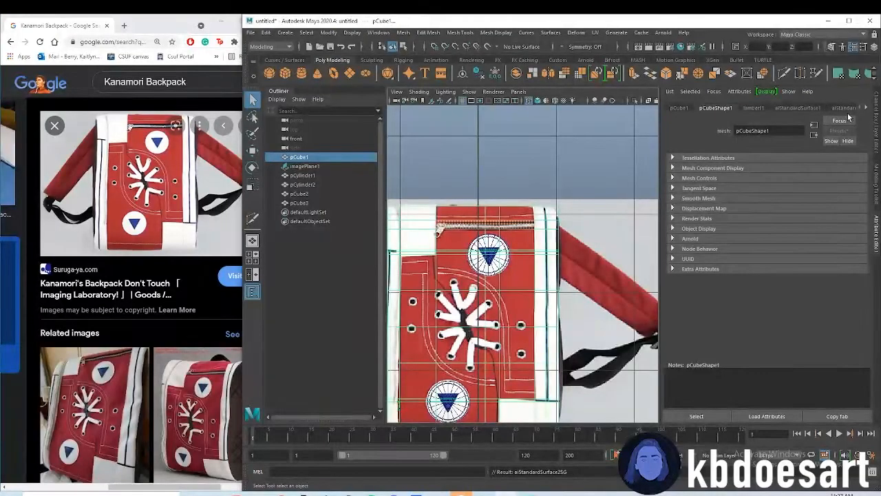
Rename the box's aiStandardSurface1 material to white and its aiStandardSurface2 material to black
left_click(815, 109)
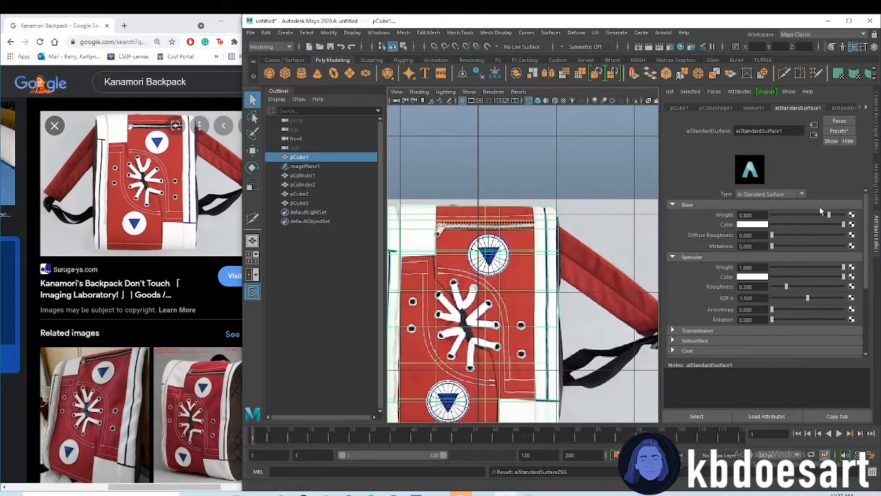
double_click(779, 131)
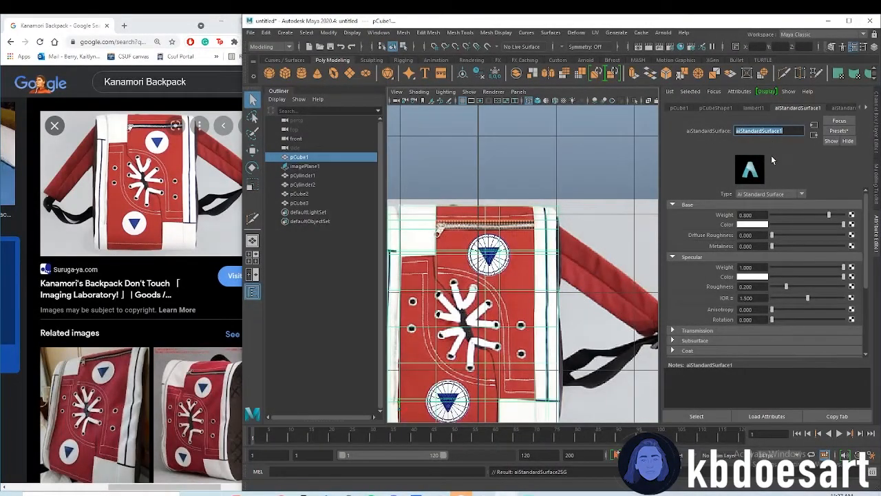
type("white")
key("Return")
left_click(818, 108)
double_click(783, 131)
type("black")
key("Return")
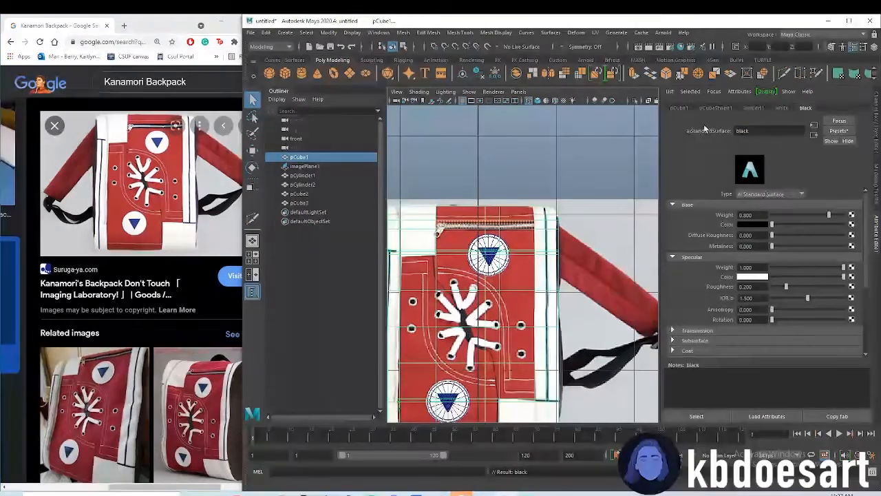
Select both round badges, pCylinder1 and pCylinder2, and assign them the existing white material
left_click(495, 167)
scroll(603, 217, "down", 4)
mouse_move(555, 213)
middle_mouse_down("alt")
mouse_move(573, 201)
mouse_move(556, 196)
middle_mouse_up("alt")
scroll(538, 236, "up", 2)
scroll(530, 231, "up", 1)
right_click(537, 207)
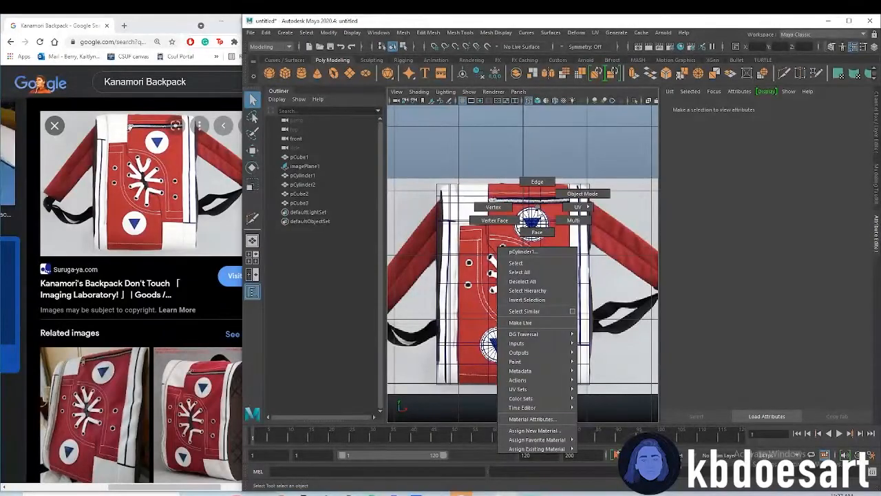
left_click(535, 216)
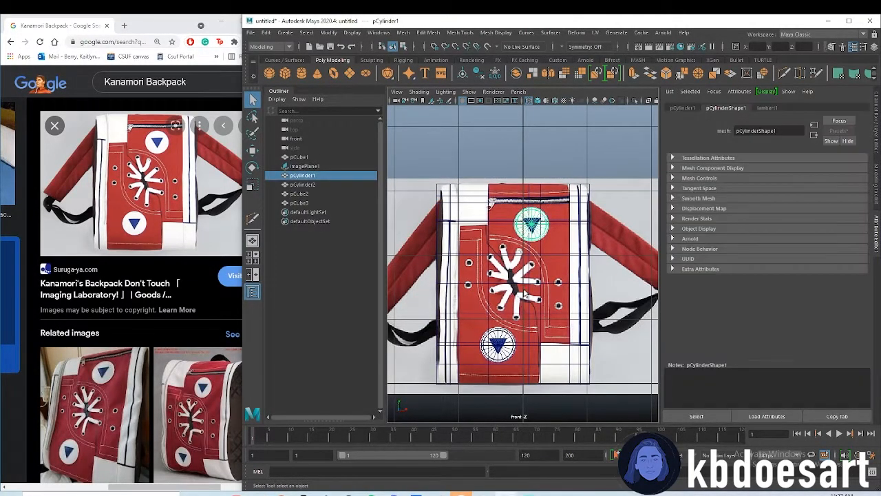
left_click(498, 346, "shift")
right_click(508, 259)
mouse_move(544, 491)
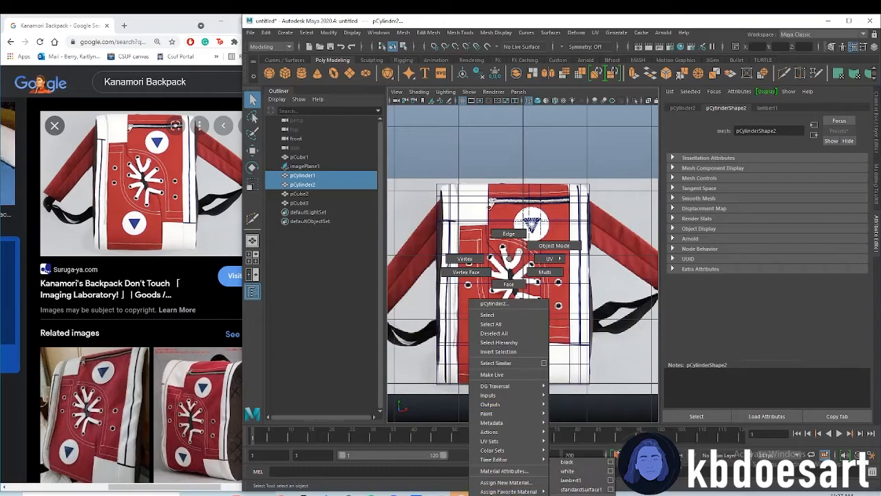
left_click(567, 471)
scroll(544, 412, "up", 2)
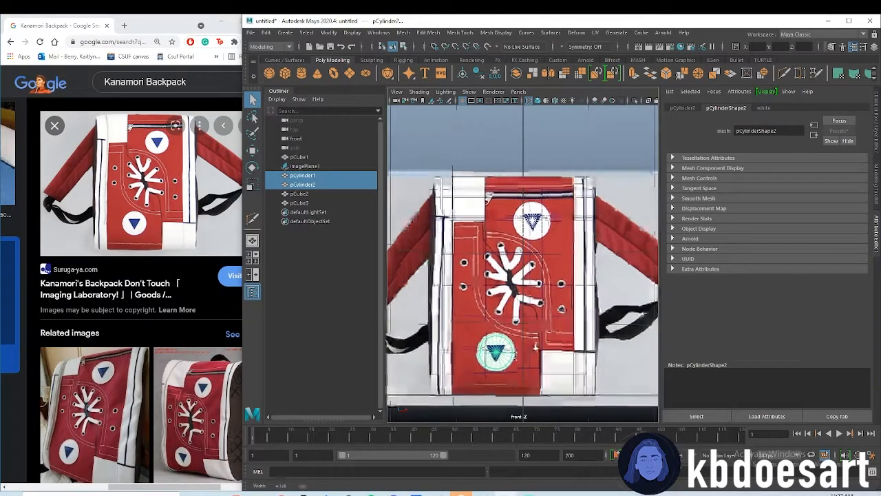
Select the two triangles pCube2 and pCube3 and assign them a new aiStandardSurface material
left_click(320, 195)
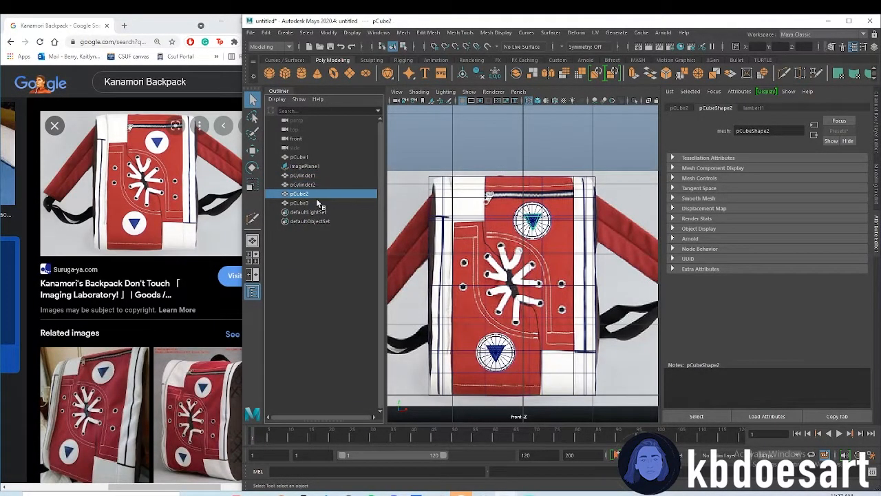
left_click(319, 202, "shift")
right_click_drag(513, 249, 531, 436, "shift")
left_click(321, 254)
left_click(391, 378)
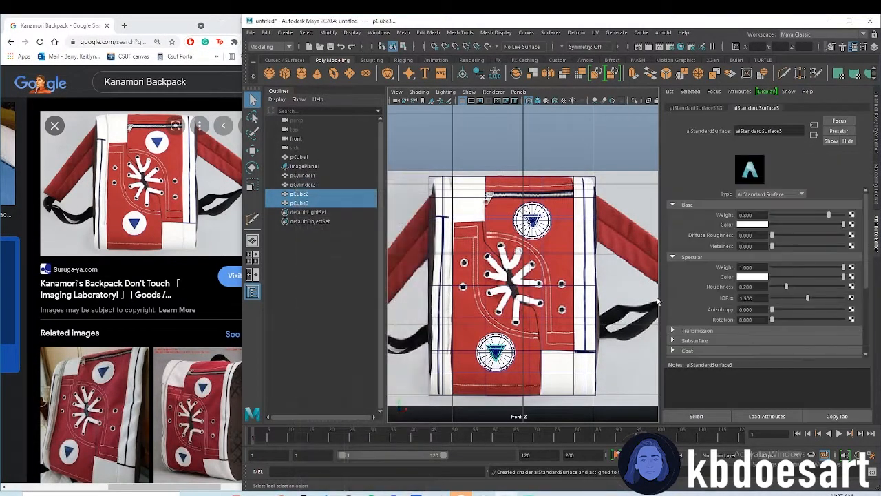
Set the triangle material's base color to the blue of the badge triangle in the reference image
scroll(522, 261, "up", 5)
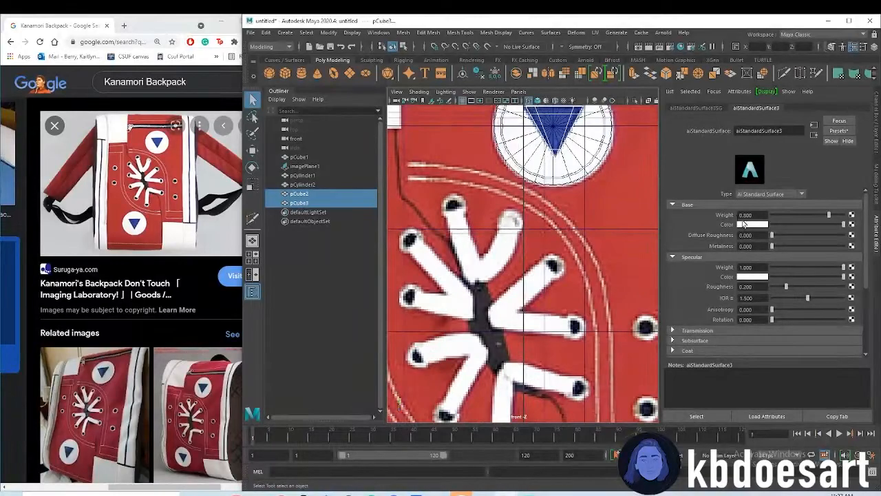
left_click(741, 223)
left_click(741, 224)
left_click(680, 201)
left_click(561, 146)
scroll(609, 237, "down", 5)
scroll(645, 226, "up", 4)
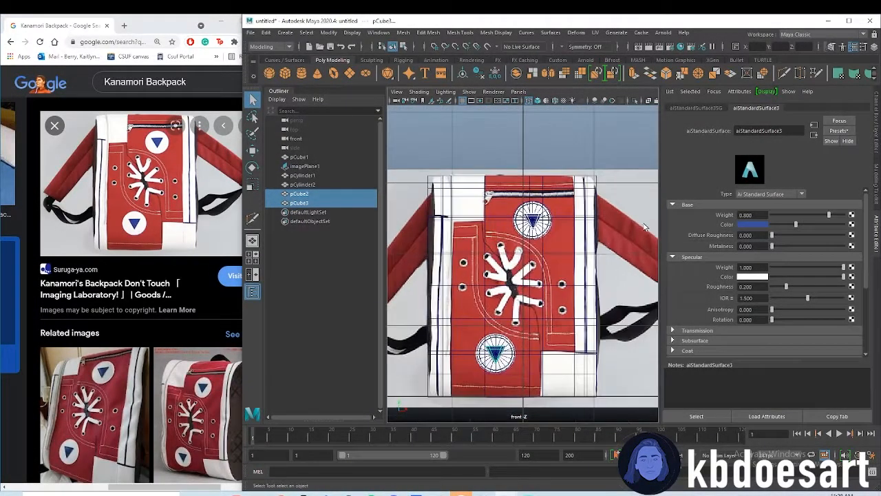
Switch to the perspective view, turn on lighting with all lights, and add an Arnold skydome light
key("space")
key("space")
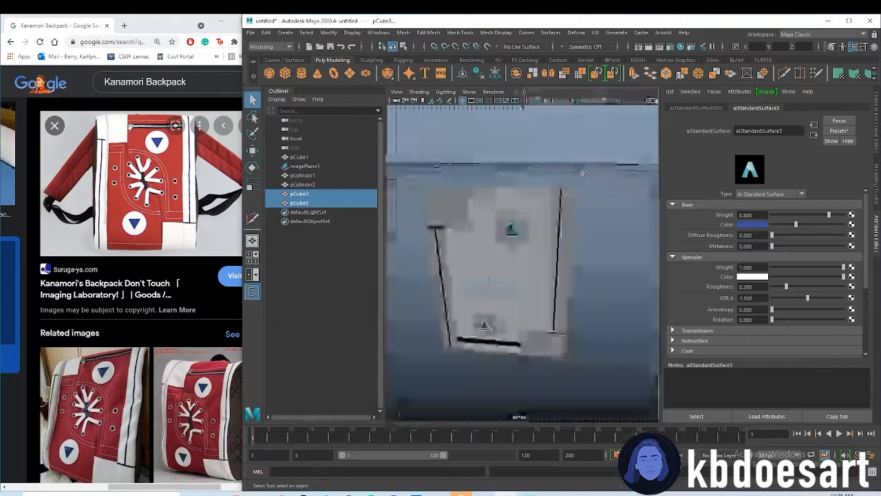
left_click_drag(534, 311, 514, 294, "alt")
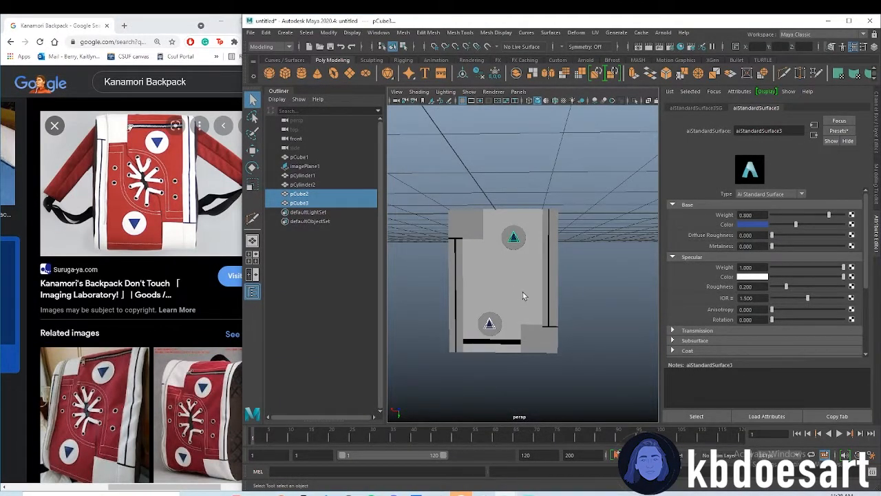
key("7")
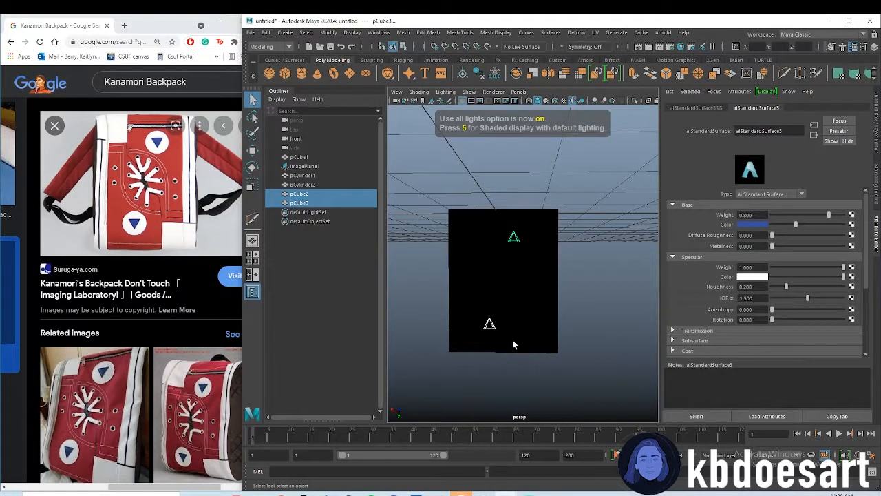
left_click(585, 61)
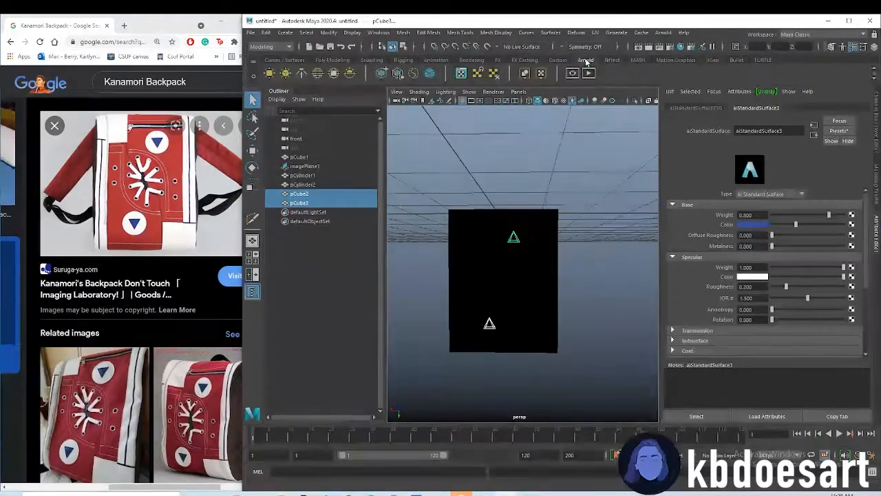
left_click(319, 73)
left_click_drag(500, 283, 532, 296, "alt")
scroll(533, 295, "up", 3)
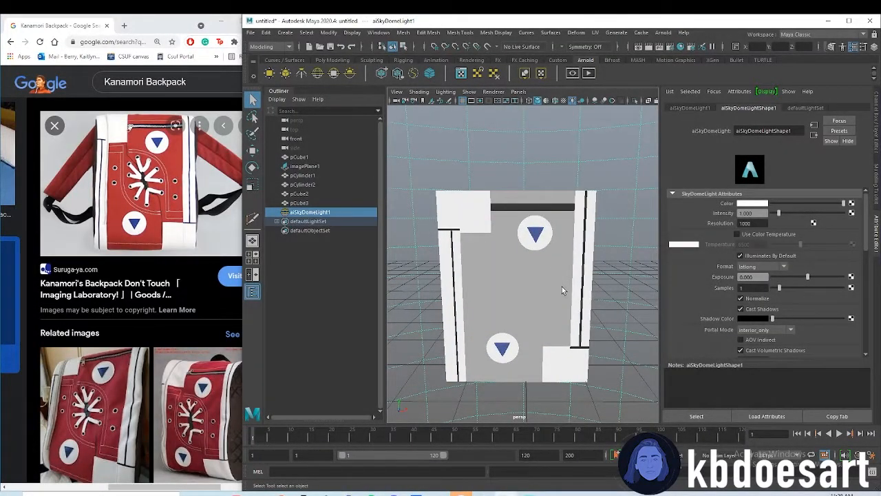
Examine the box's side in perspective and compare it with side views of the backpack among the related images in the browser
left_click(560, 283)
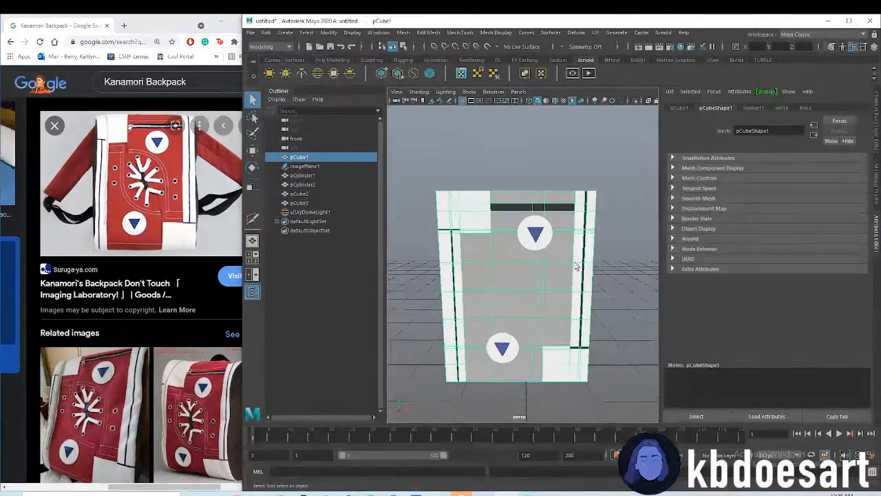
left_click_drag(513, 235, 623, 293, "alt")
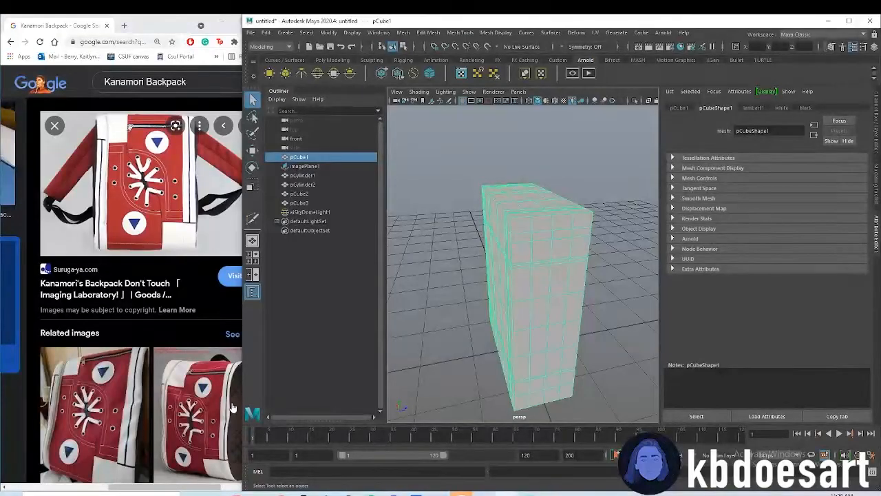
left_click_drag(240, 333, 275, 334)
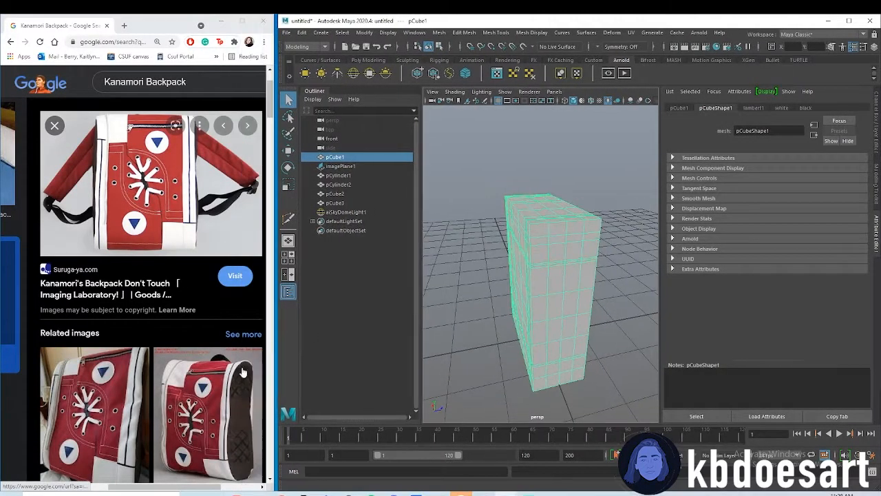
scroll(217, 305, "down", 3)
scroll(217, 305, "down", 2)
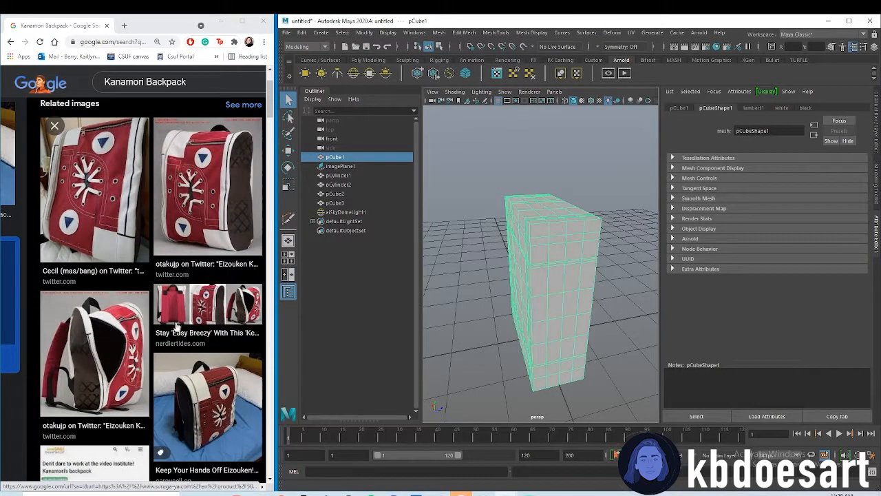
scroll(177, 266, "down", 1)
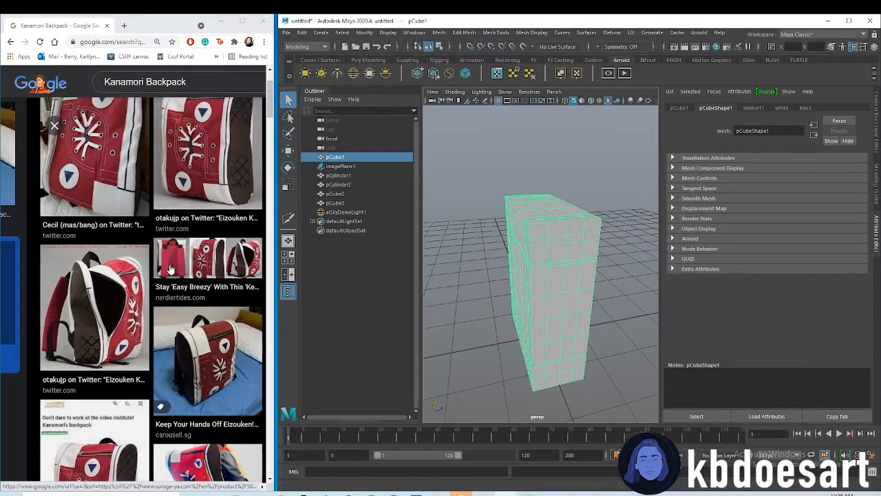
scroll(170, 268, "down", 1)
scroll(170, 268, "up", 1)
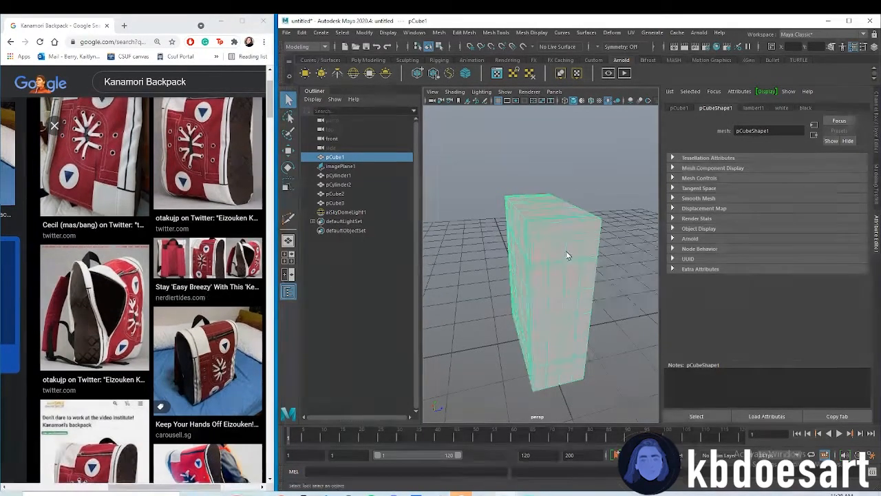
Return to the front view and create a polygon torus for the lace eyelets
left_click_drag(604, 282, 473, 261, "alt")
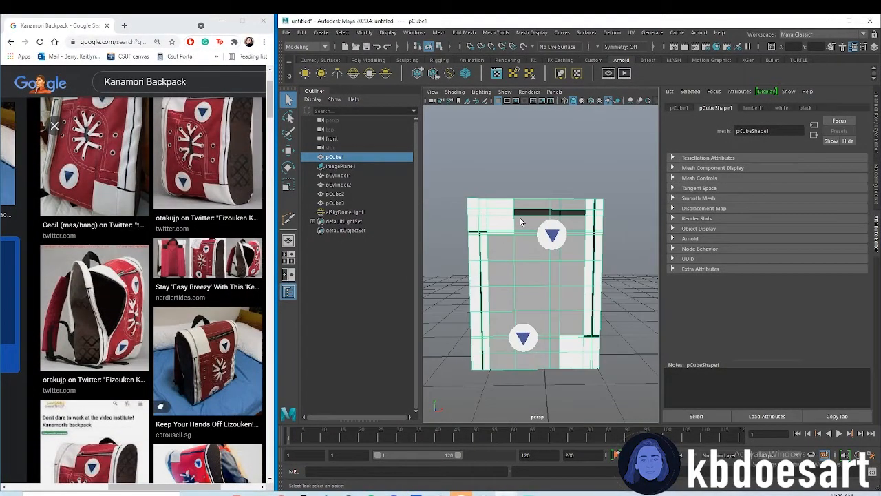
scroll(525, 235, "up", 2)
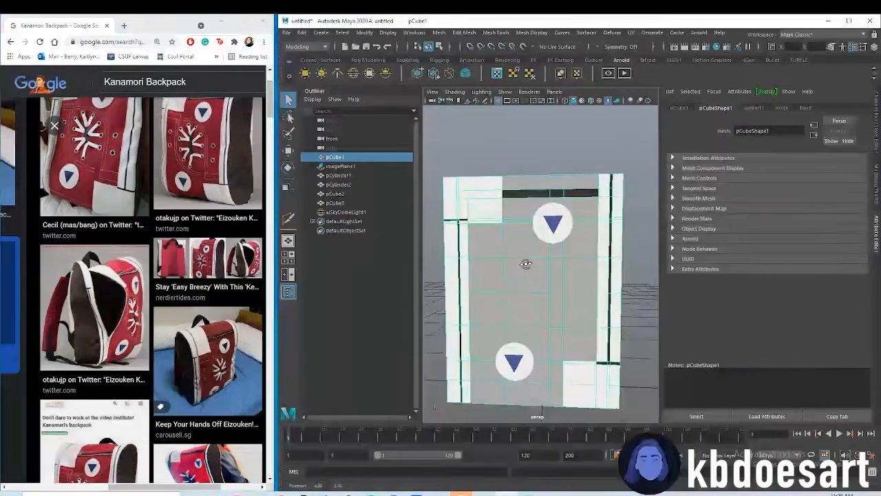
key("space")
key("space")
scroll(559, 278, "up", 5)
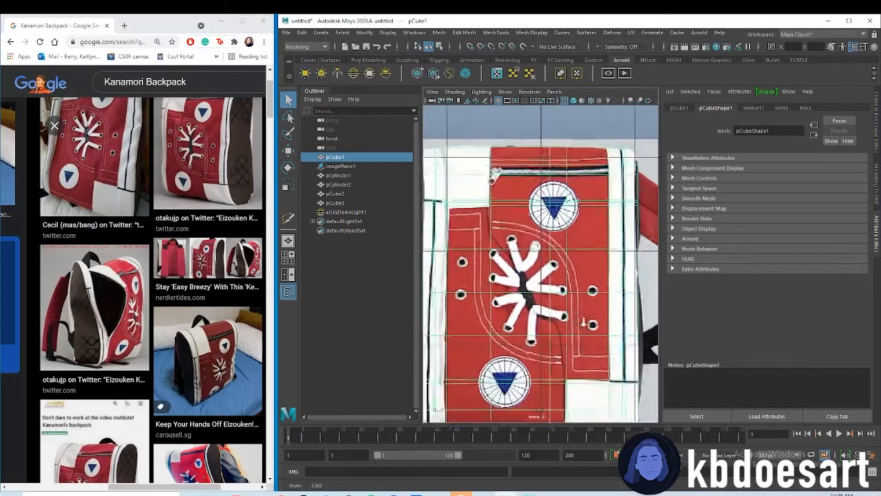
middle_click_drag(584, 267, 584, 253, "alt")
scroll(584, 255, "down", 6)
right_click_drag(585, 255, 688, 254, "alt")
middle_click_drag(540, 265, 557, 259, "alt")
left_click(355, 61)
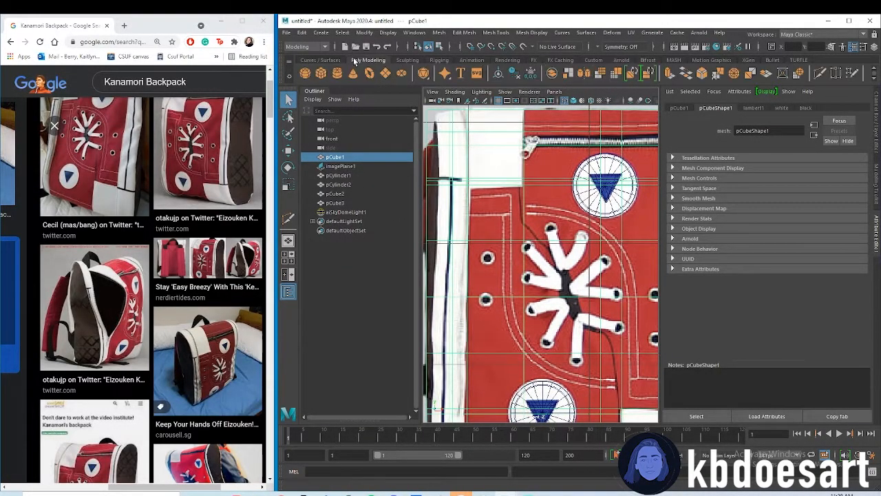
left_click(372, 75)
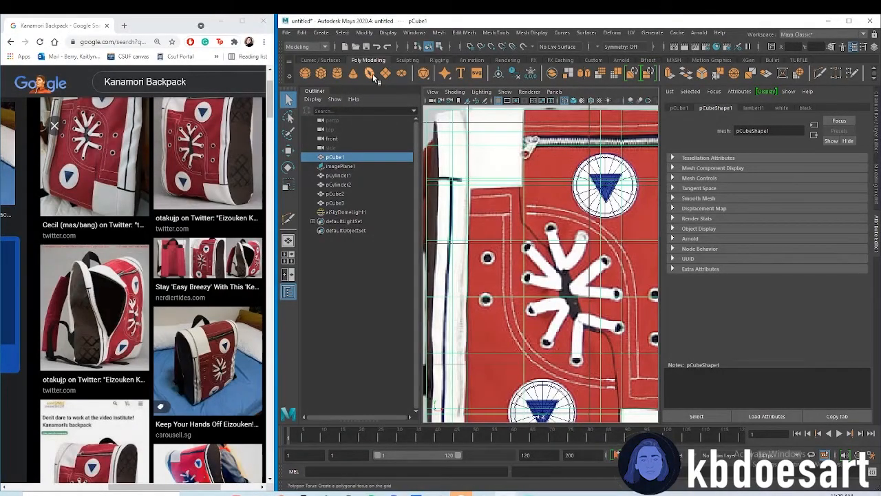
key("a")
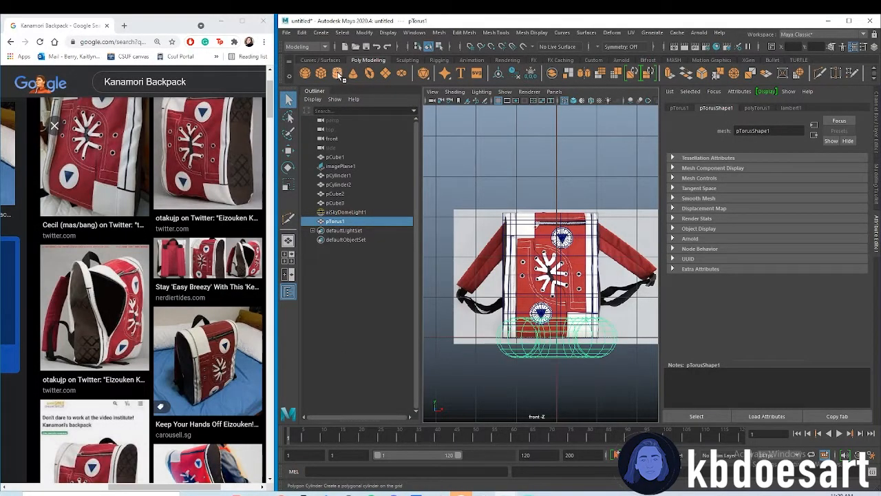
scroll(577, 262, "up", 2)
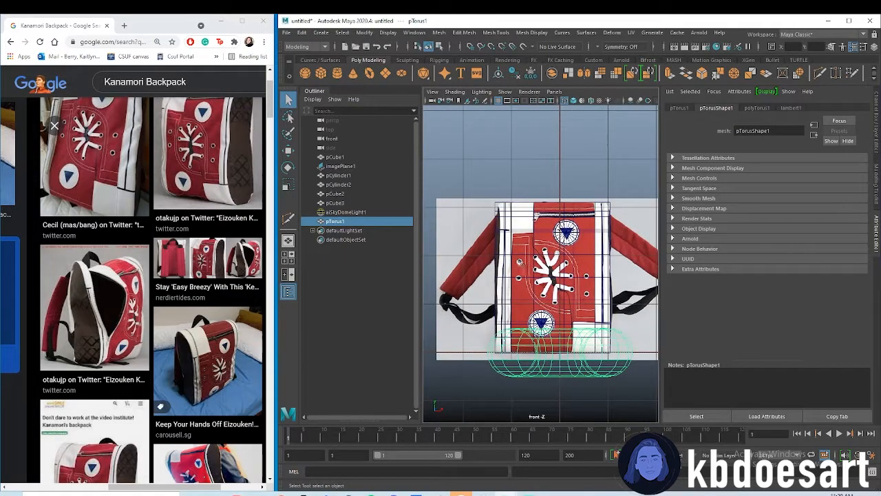
Select the torus and set its X rotation to 90 so that the ring faces the front
left_click(547, 348)
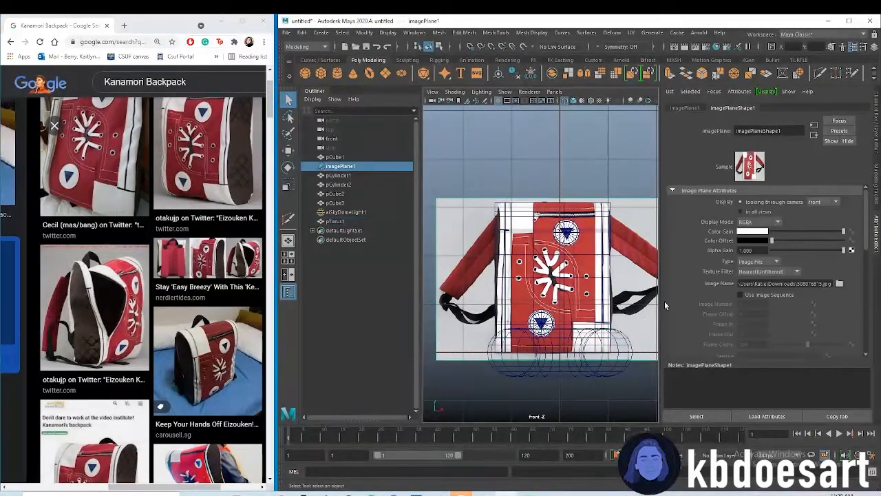
left_click(603, 365)
left_click(680, 108)
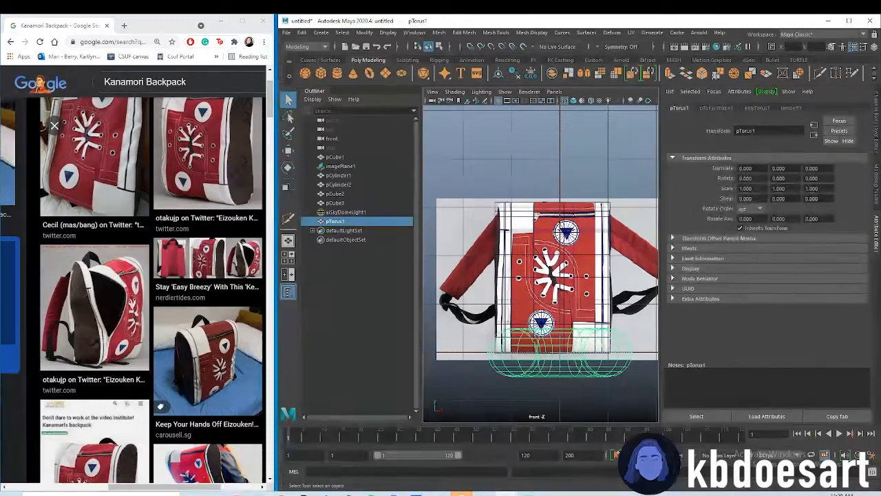
type("90")
key("Return")
Scale the torus uniformly to about 0.076 and move it over the upper-right lace eyelet, at about X 0.114, Y 1.844
key("r")
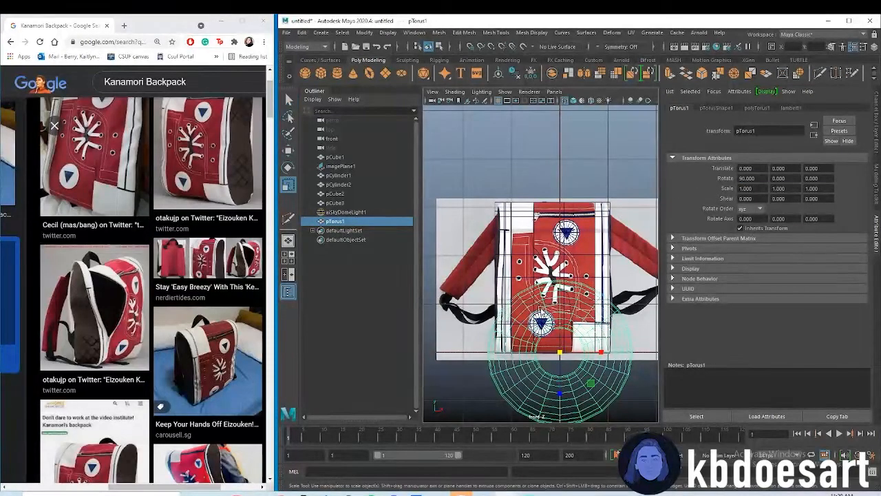
left_click_drag(561, 358, 469, 351)
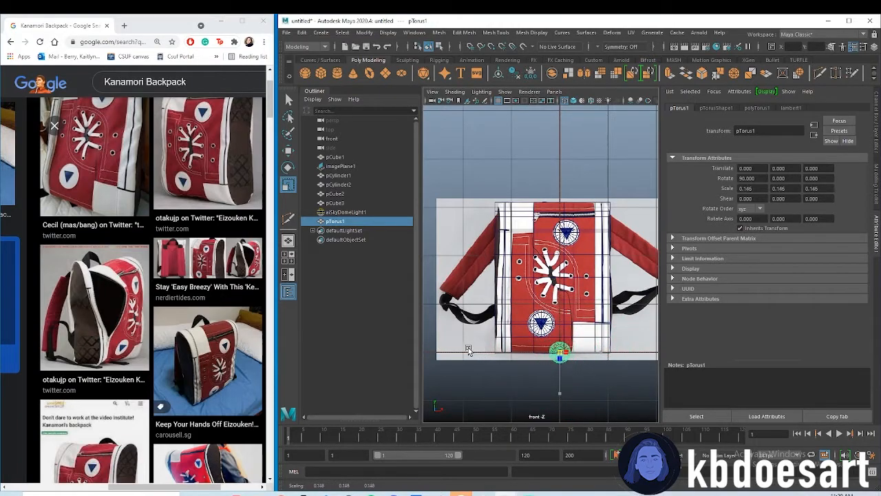
left_click_drag(560, 353, 578, 260)
key("w")
scroll(572, 260, "up", 8)
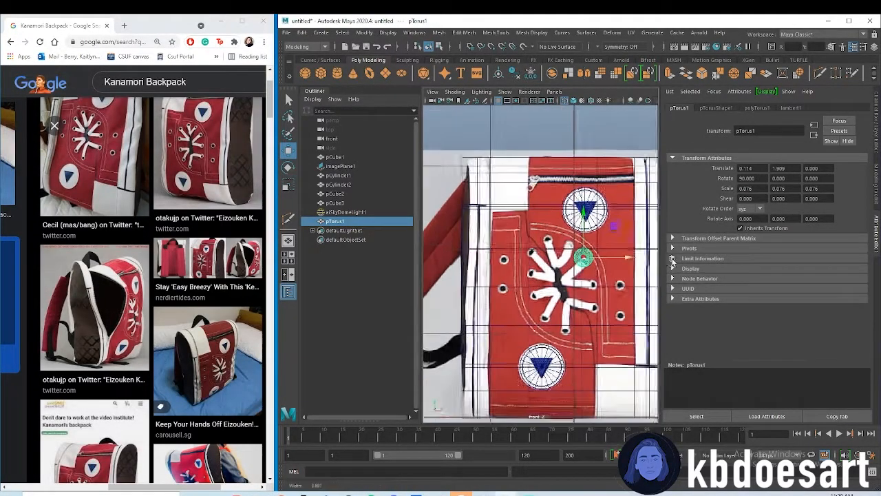
left_click_drag(532, 220, 532, 232)
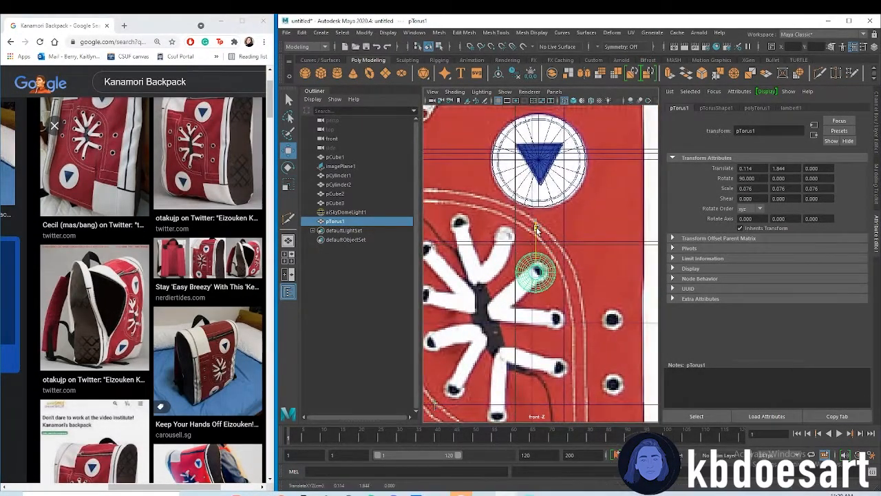
Scale the torus uniformly to about 0.039 and move it over the upper-right side eyelet, at about X 0.552, Y 1.577
key("r")
mouse_move(537, 272)
left_mouse_down()
mouse_move(527, 272)
mouse_move(550, 271)
left_mouse_up()
key("w")
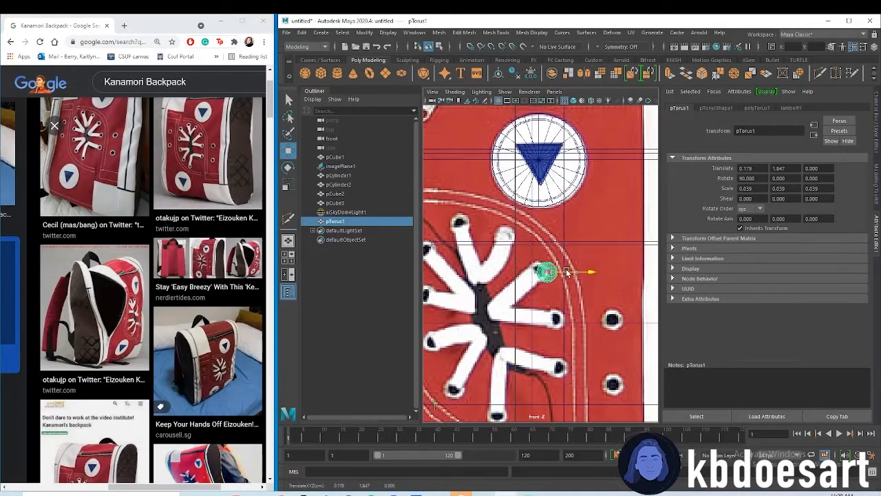
scroll(656, 270, "up", 3)
scroll(647, 271, "down", 3)
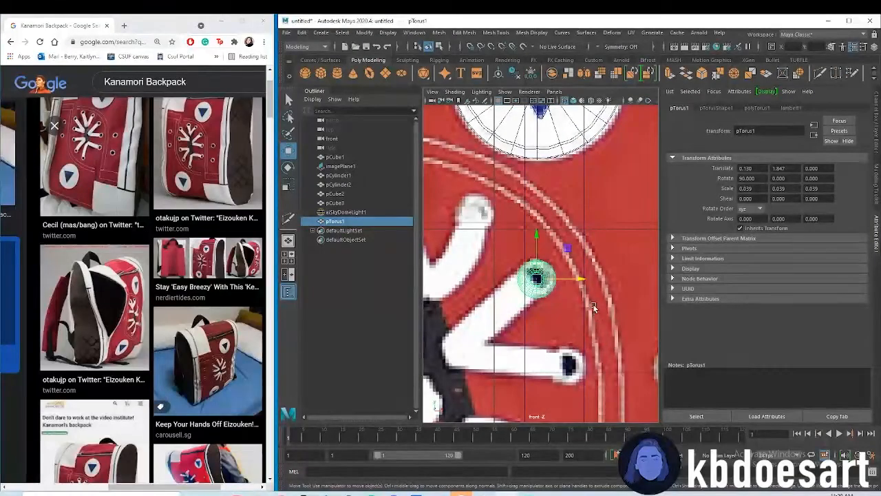
middle_click_drag(595, 308, 520, 251, "alt")
left_click_drag(482, 229, 622, 231)
left_click_drag(602, 193, 603, 281)
middle_click_drag(618, 261, 548, 230, "alt")
right_click_drag(549, 230, 620, 246, "alt")
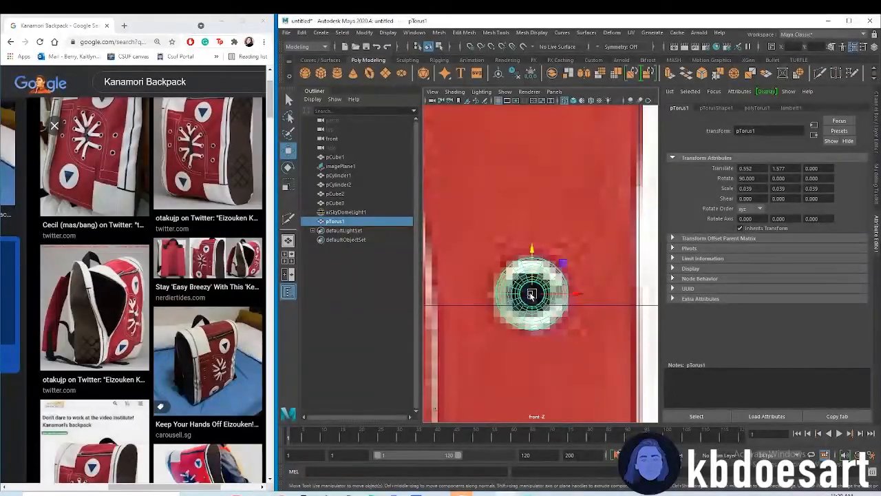
Set the torus radius to about 1.556 and scale the ring down uniformly to match the eyelet's outline
left_click(719, 109)
left_click(754, 108)
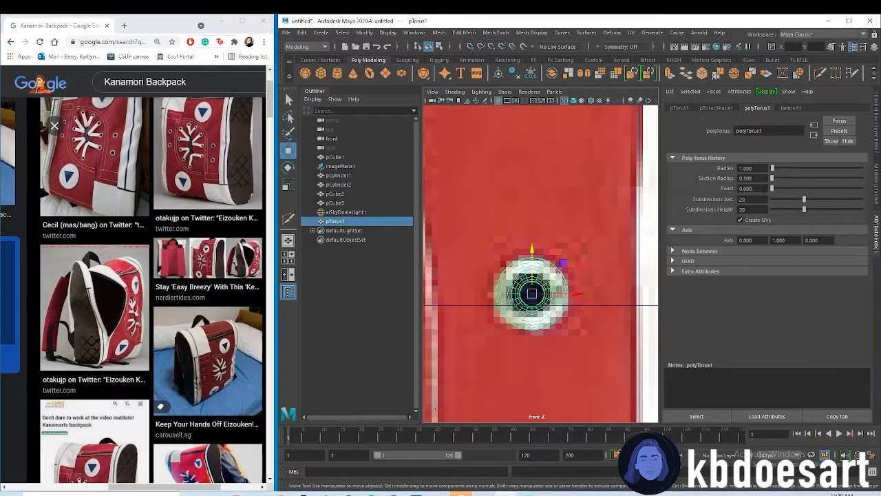
left_click_drag(773, 168, 773, 173)
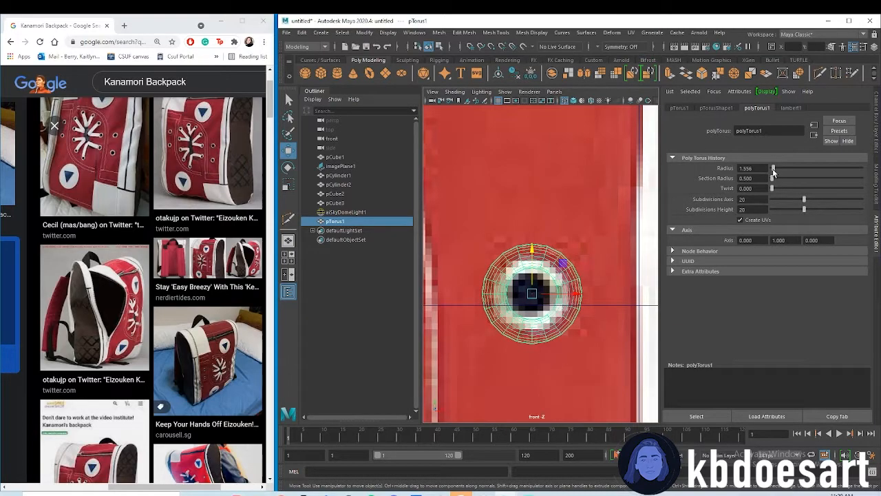
key("r")
left_click_drag(532, 294, 548, 277)
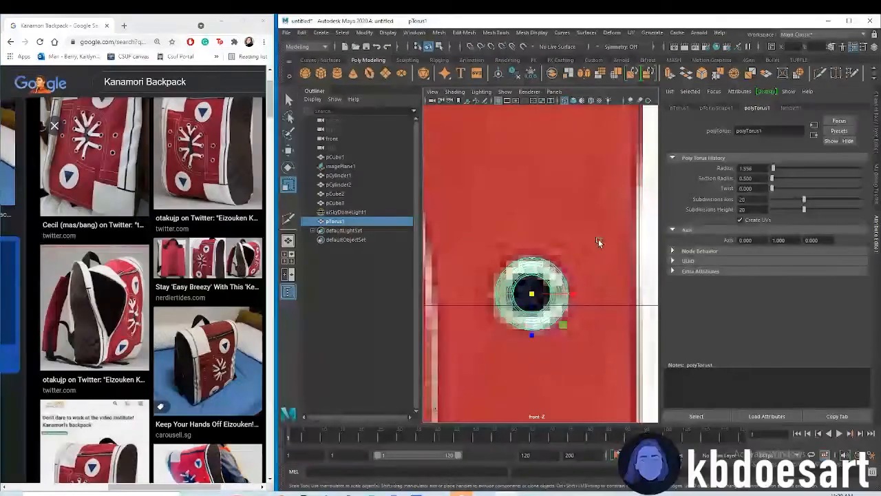
In the perspective view, move the torus forward in depth until it sits at the backpack's front surface
scroll(596, 244, "down", 5)
scroll(540, 230, "up", 8)
scroll(541, 230, "up", 2)
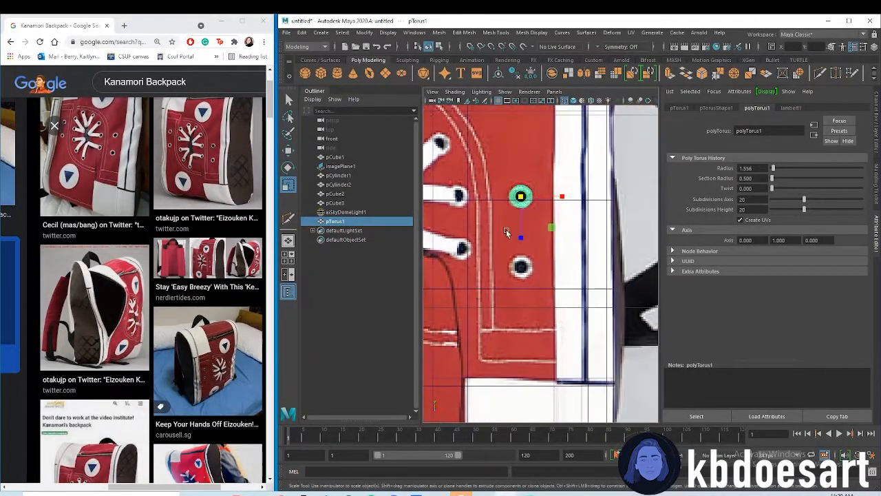
middle_click_drag(503, 232, 521, 259, "alt")
key("space")
key("space")
left_click_drag(500, 238, 586, 268, "alt")
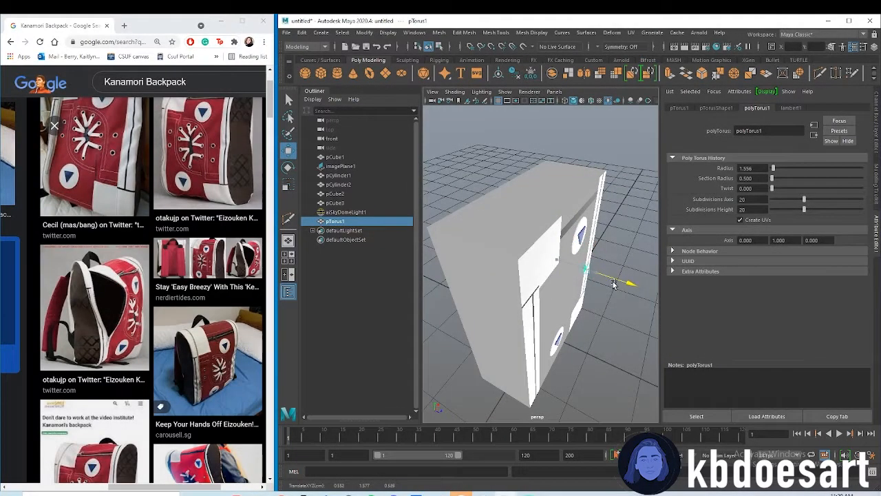
scroll(652, 301, "up", 5)
left_click_drag(652, 301, 499, 280, "alt")
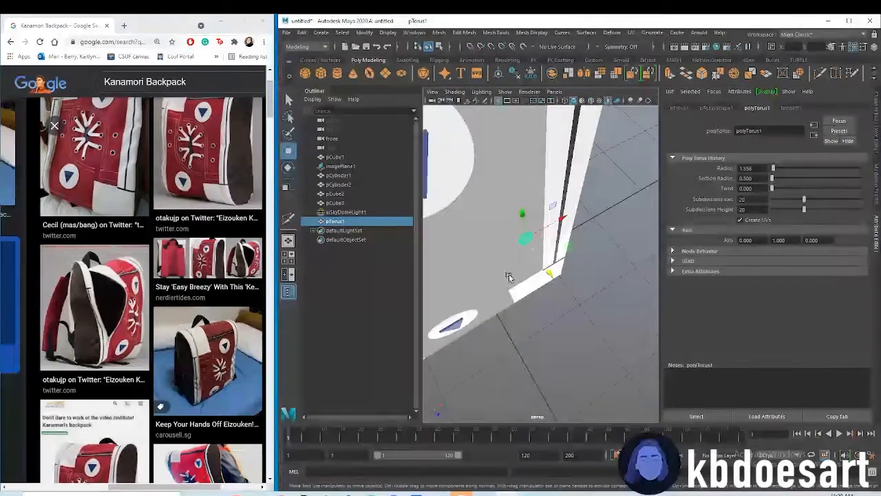
left_click_drag(542, 263, 479, 275)
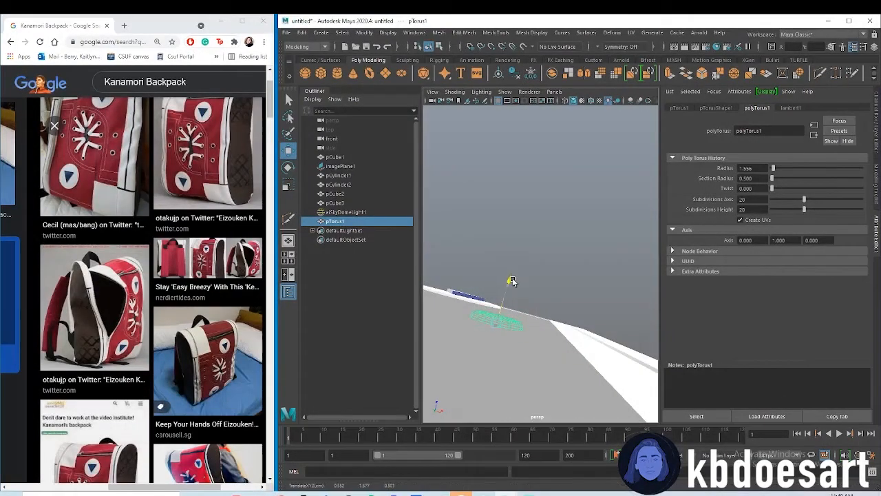
left_click_drag(561, 300, 586, 386, "alt")
right_click_drag(585, 386, 515, 324, "alt")
left_click_drag(515, 324, 552, 314, "alt")
Return to the front view, duplicate the torus and move the copy straight down over the lower-right side eyelet
key("space")
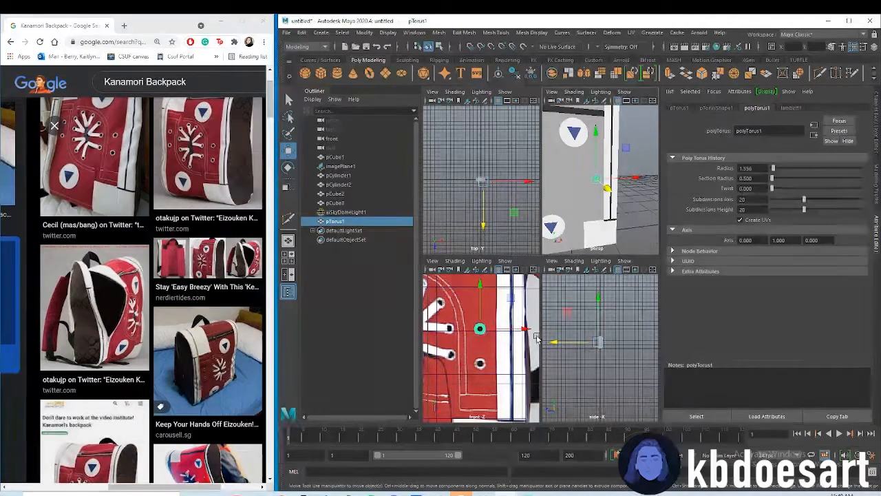
key("space")
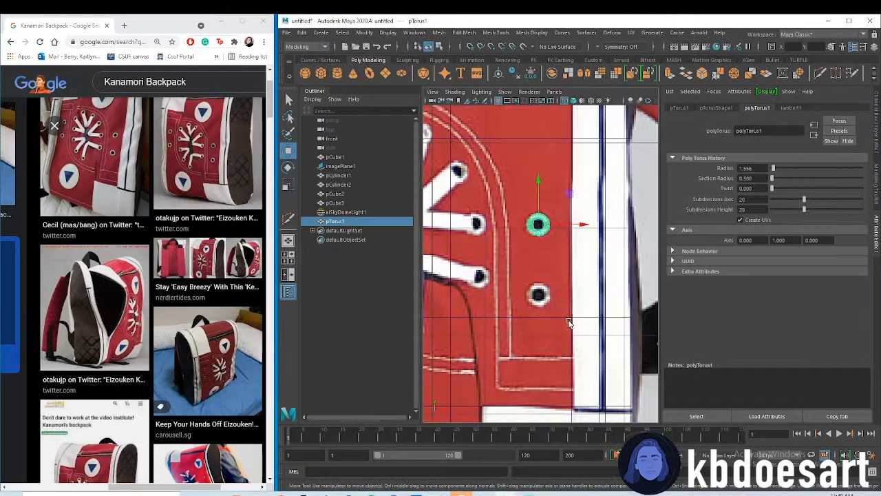
key("ctrl+d")
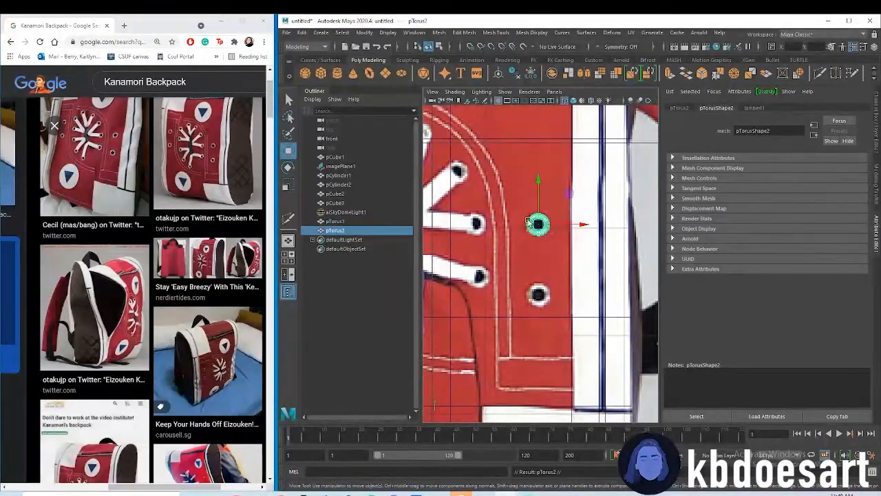
left_click_drag(541, 188, 542, 254)
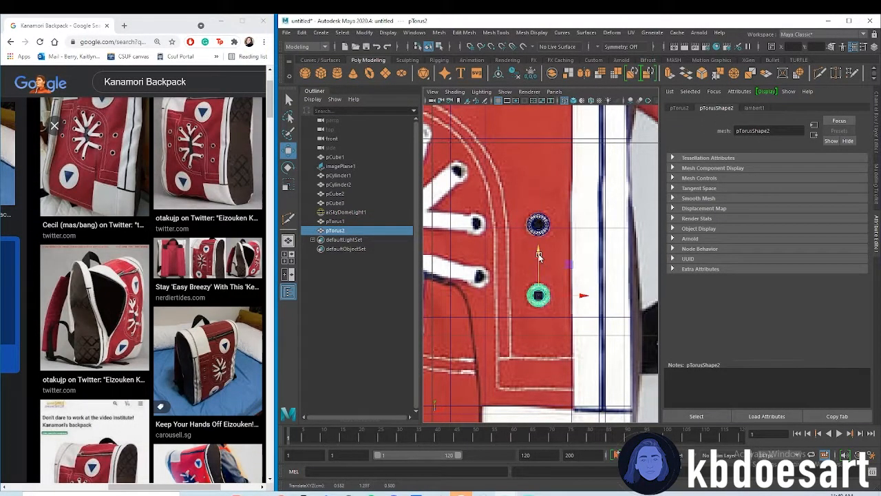
Duplicate the torus again and position the copy over the eyelet of the lower-right lace end
scroll(474, 245, "up", 1)
middle_click_drag(509, 238, 565, 244, "alt")
key("ctrl+d")
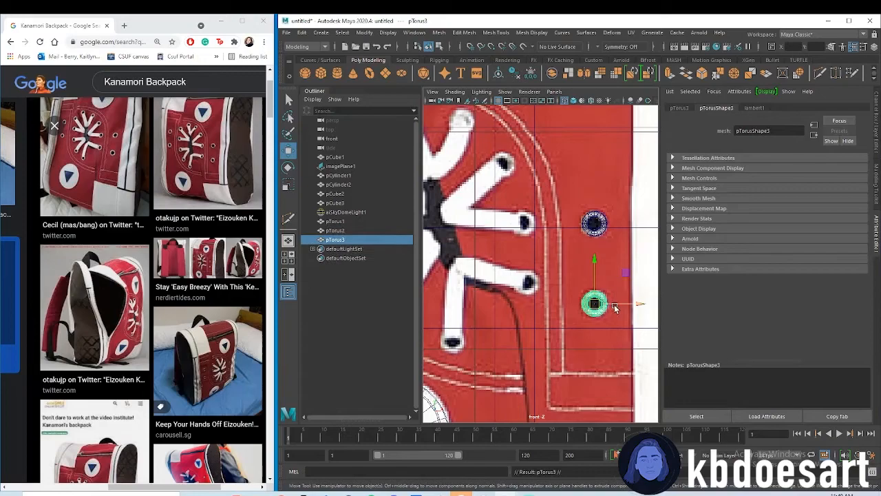
left_click_drag(615, 307, 555, 286)
left_click_drag(536, 244, 531, 240)
key("ctrl+z")
left_click_drag(555, 287, 550, 285)
left_click_drag(525, 245, 526, 245)
left_click_drag(548, 284, 551, 285)
Duplicate the ring repeatedly and place the copies over the eyelets going up the laces' right half
key("ctrl+d")
left_click_drag(528, 237, 528, 183)
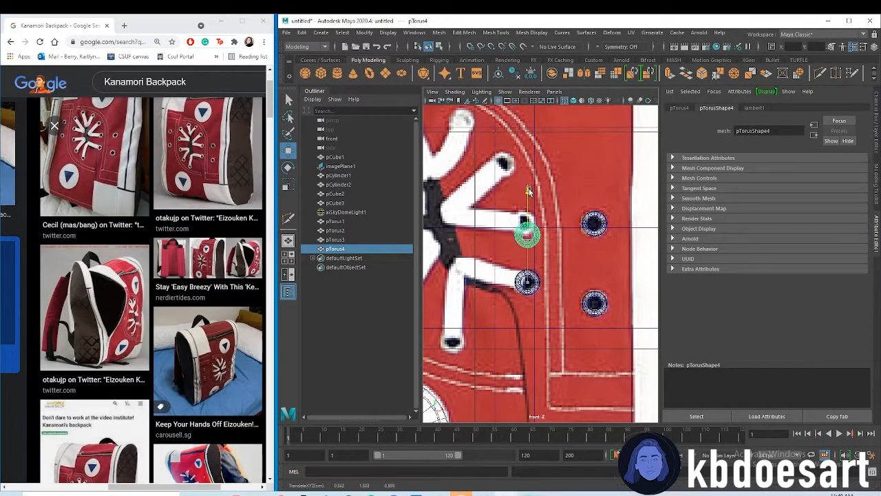
middle_click_drag(529, 181, 567, 252, "alt")
key("ctrl+d")
left_click_drag(566, 252, 563, 195)
left_click_drag(608, 238, 591, 238)
middle_click_drag(533, 214, 581, 242, "alt")
key("ctrl+d")
left_click_drag(595, 223, 595, 180)
Keep duplicating the ring over the remaining lace eyelets and the two side eyelets on the backpack's left, for 14 rings
key("ctrl+d")
key("ctrl+d")
left_click_drag(541, 207, 497, 206)
key("ctrl+d")
middle_click_drag(508, 353, 522, 256, "alt")
key("ctrl+d")
left_click_drag(559, 218, 559, 309)
key("ctrl+d")
middle_click_drag(506, 289, 609, 297, "alt")
key("ctrl+d")
left_click_drag(495, 275, 496, 129)
key("ctrl+d")
Select all 14 torus rings and assign them a new aiStandardSurface material
scroll(584, 264, "down", 10)
scroll(584, 264, "up", 5)
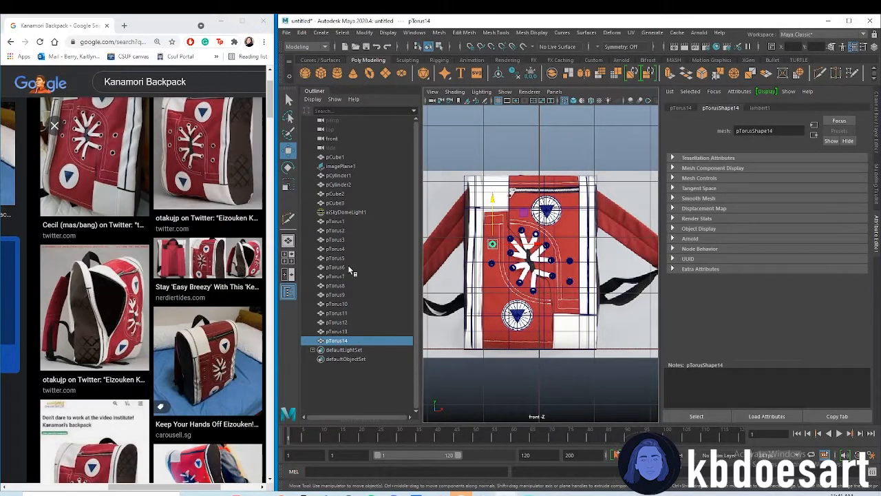
left_click(337, 221, "shift")
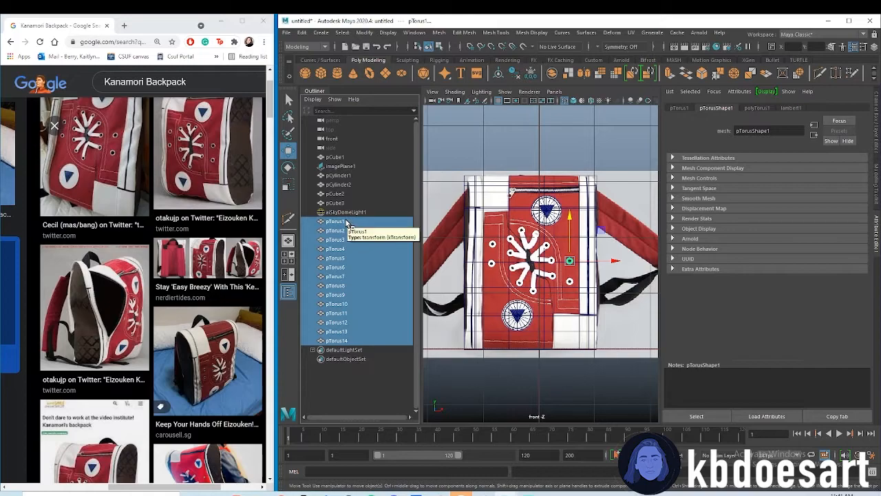
right_click_drag(564, 258, 563, 483)
left_click(327, 255)
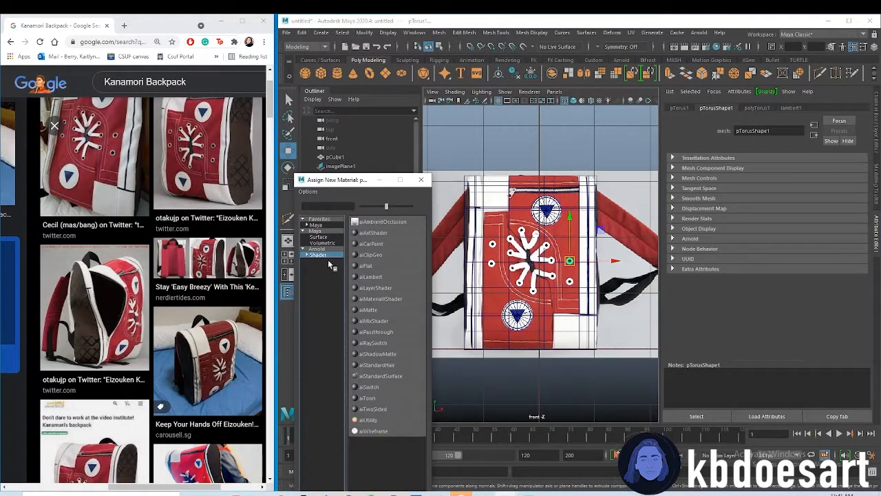
left_click(397, 375)
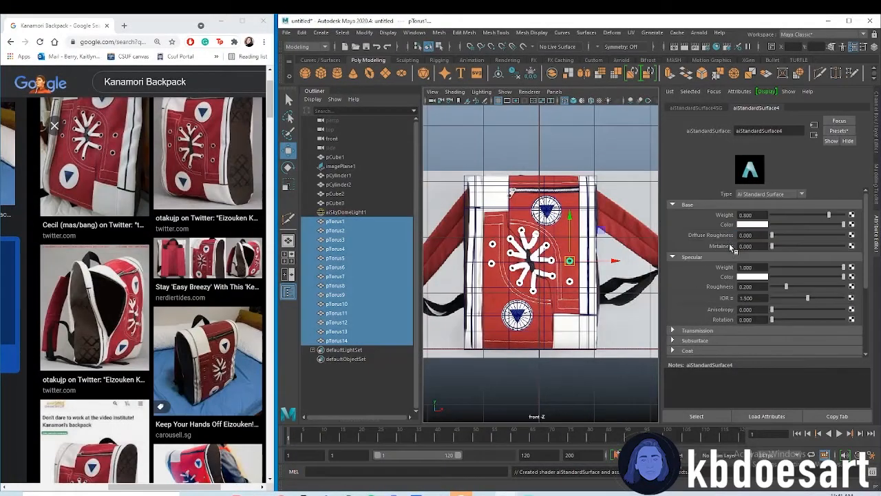
Give the ring material a grey base colour with value 0.442 and set its metalness to about 0.779
left_click(755, 226)
left_click_drag(752, 269, 759, 270)
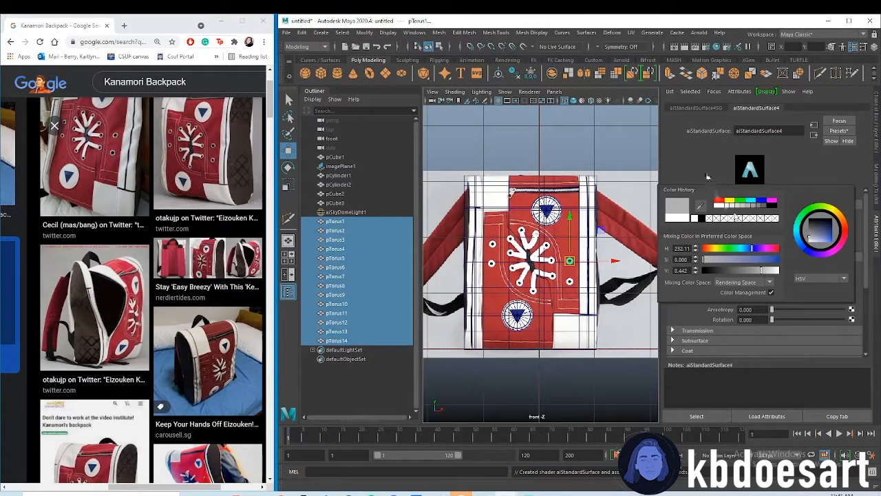
left_click_drag(826, 246, 828, 246)
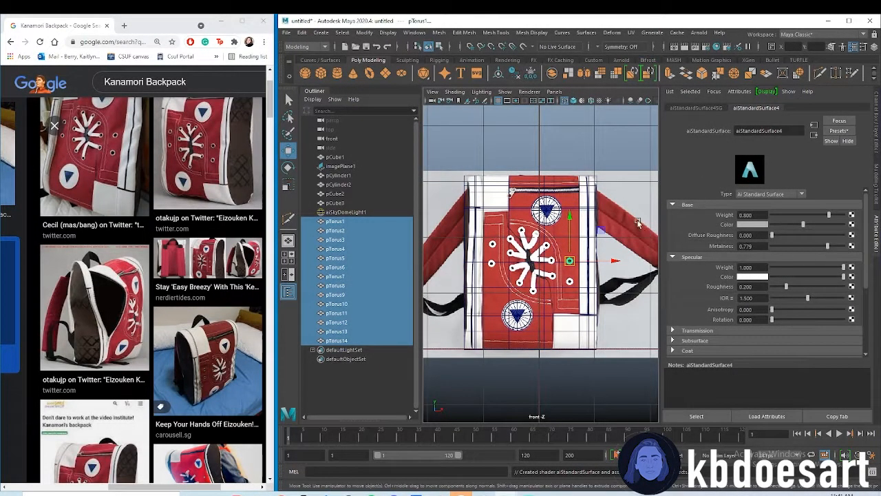
left_click(781, 234)
Inspect the rings in perspective, and examine the zipper in the front view and the browser's reference images
key("space")
key("space")
left_click_drag(572, 319, 570, 258, "alt")
left_click(616, 187)
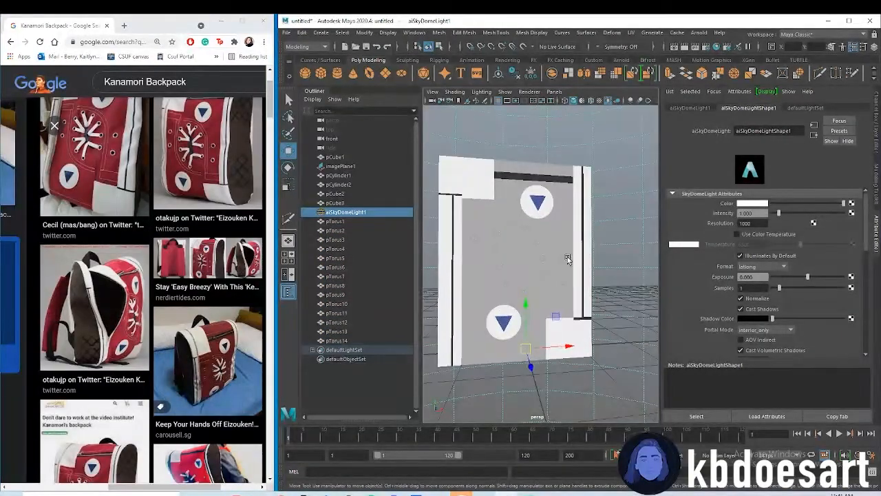
key("space")
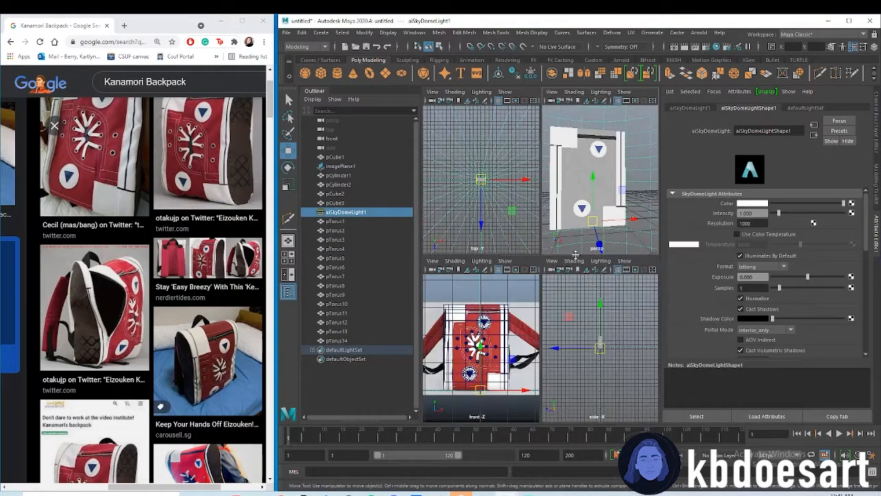
key("space")
middle_click_drag(575, 163, 574, 258, "alt")
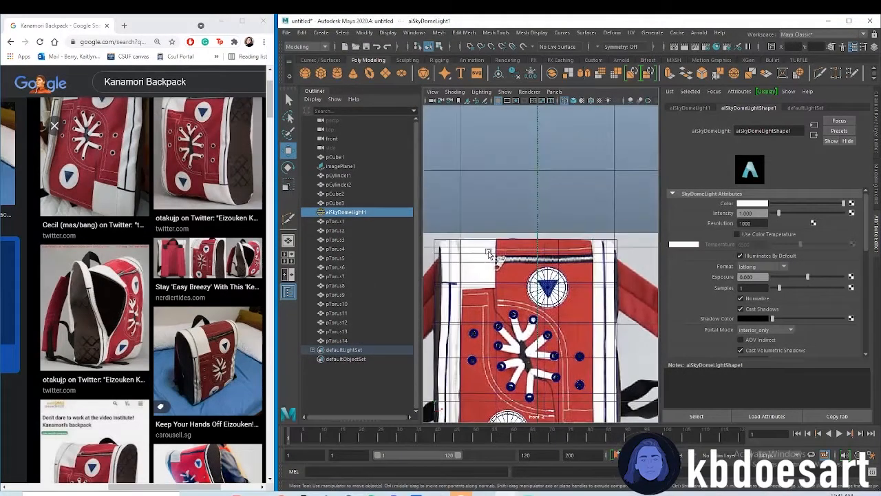
scroll(574, 258, "up", 4)
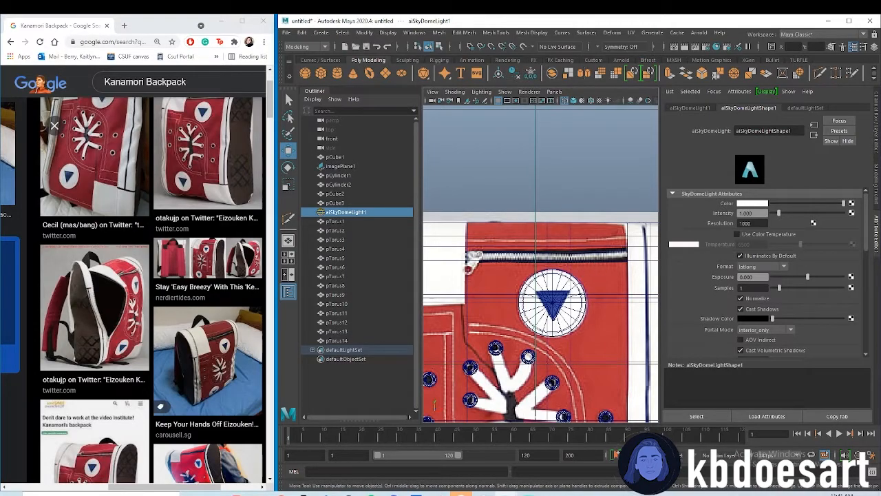
scroll(181, 206, "down", 5)
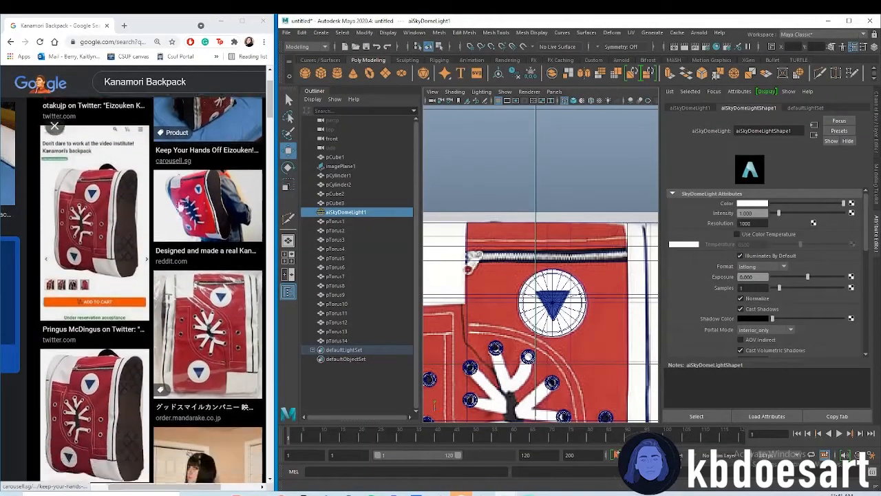
scroll(181, 206, "up", 2)
Search Google Images for "zipper" in a new browser tab and open a close-up of a metal zipper
left_click(124, 25)
type("zipper")
key("Return")
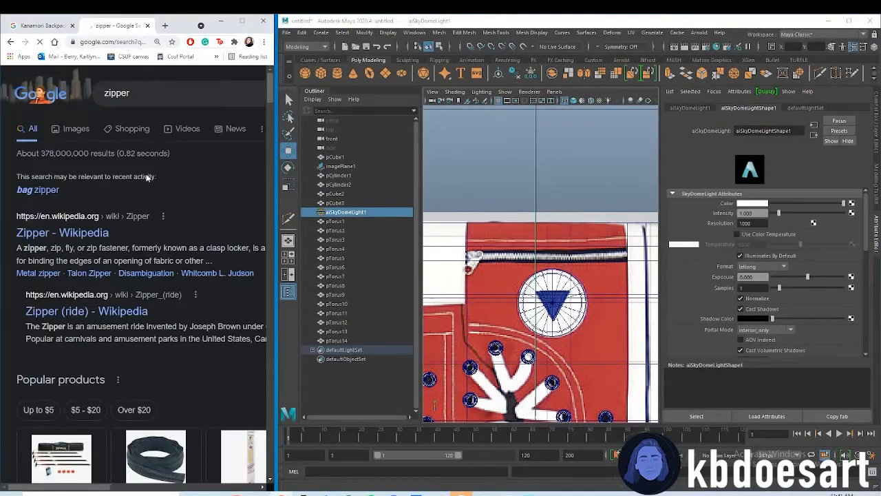
left_click(73, 131)
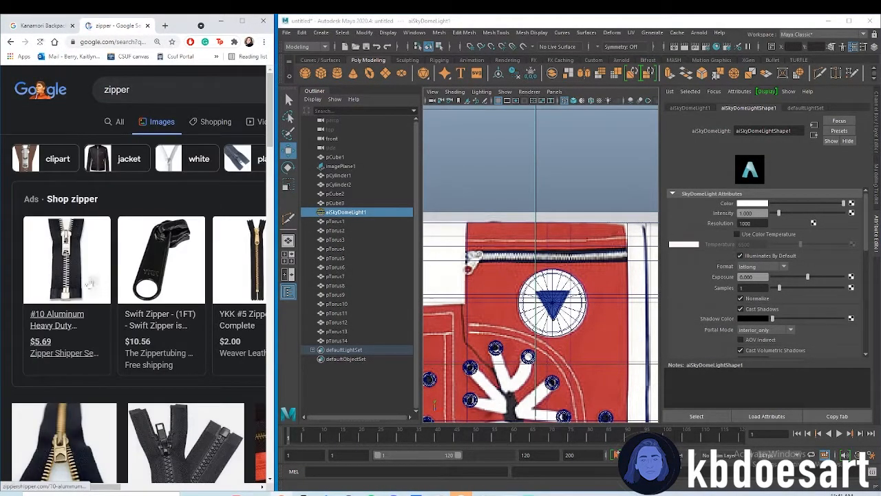
left_click(78, 273)
left_click(147, 25)
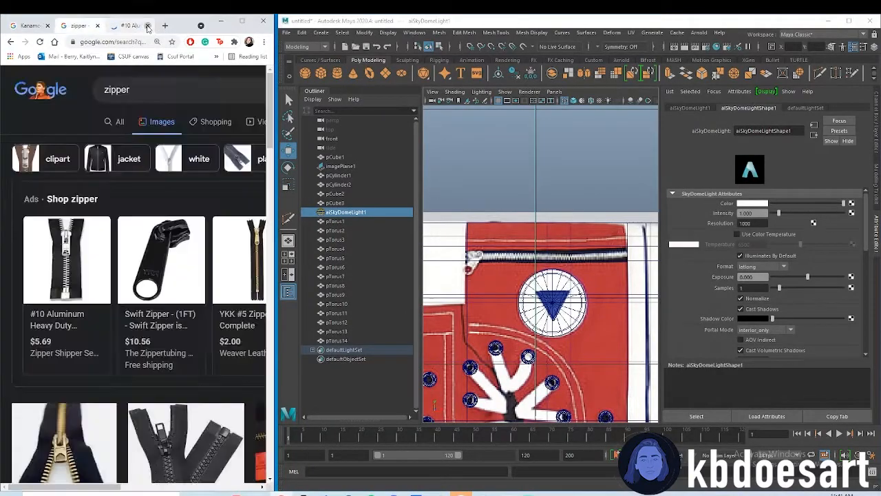
scroll(200, 274, "down", 3)
scroll(158, 356, "down", 4)
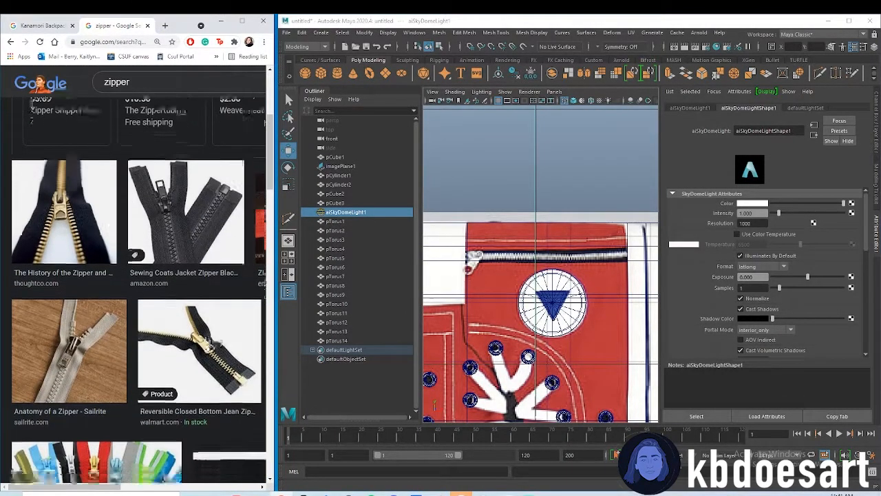
left_click(231, 253)
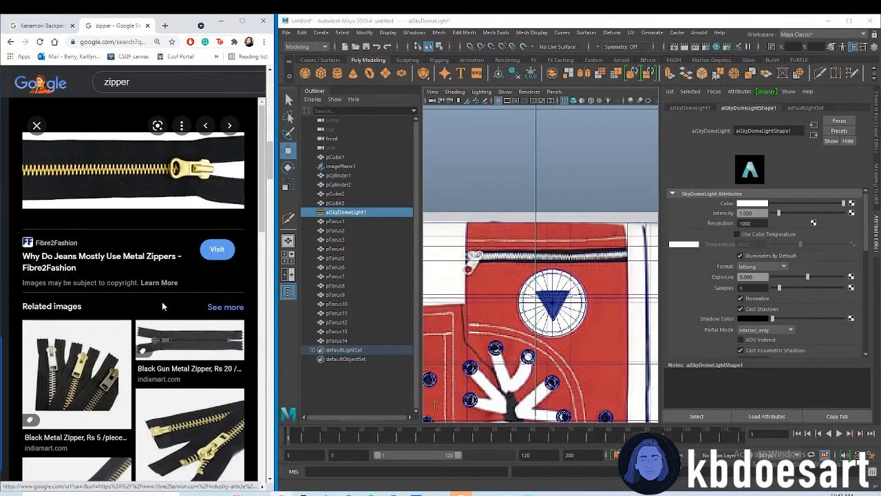
Back in Maya, select all 14 torus rings and combine them into one group
left_click(347, 222)
left_click(346, 333, "shift")
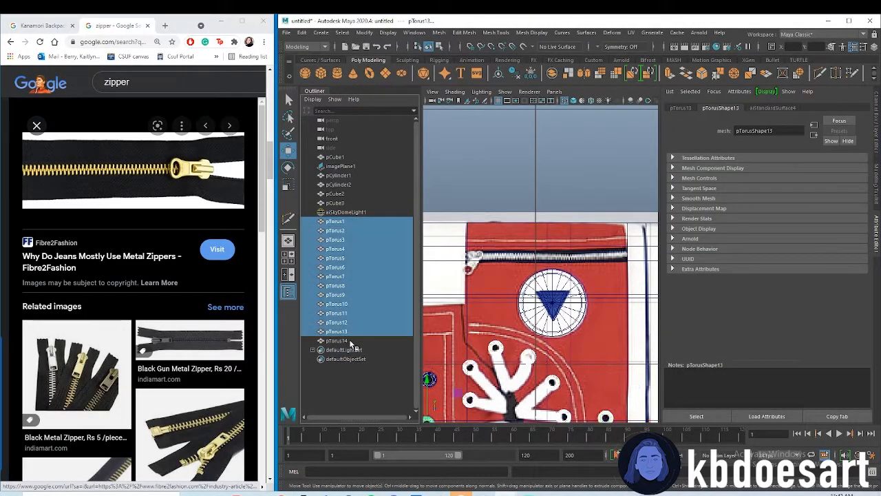
left_click(350, 341, "shift")
scroll(537, 275, "down", 5)
scroll(555, 274, "up", 5)
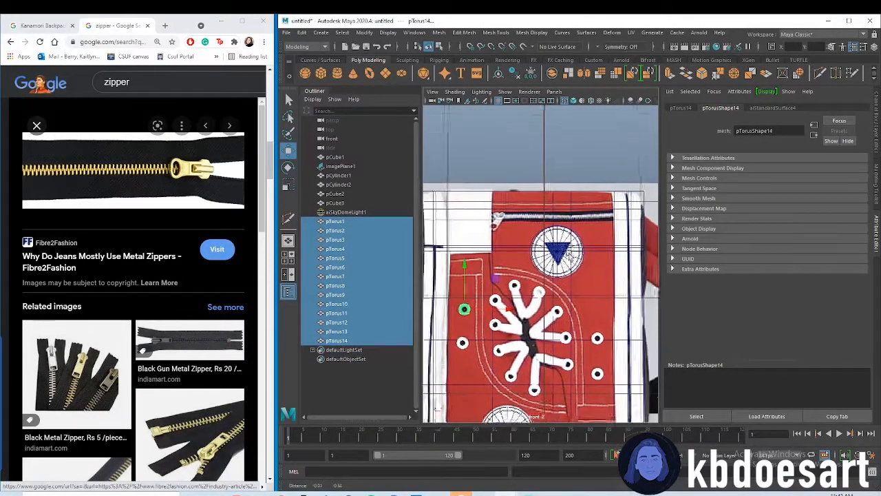
key("ctrl+g")
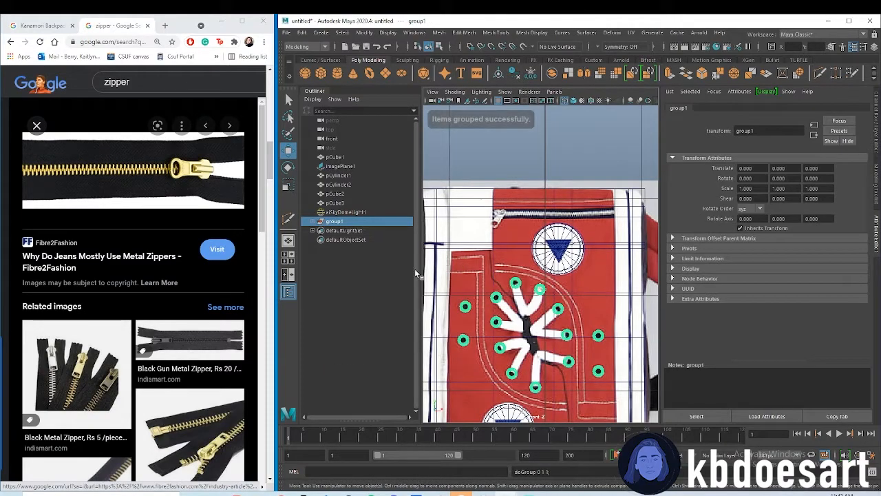
Rename the group of torus rings to metal_rings
double_click(335, 221)
type("metal m")
type("ings")
key("Return")
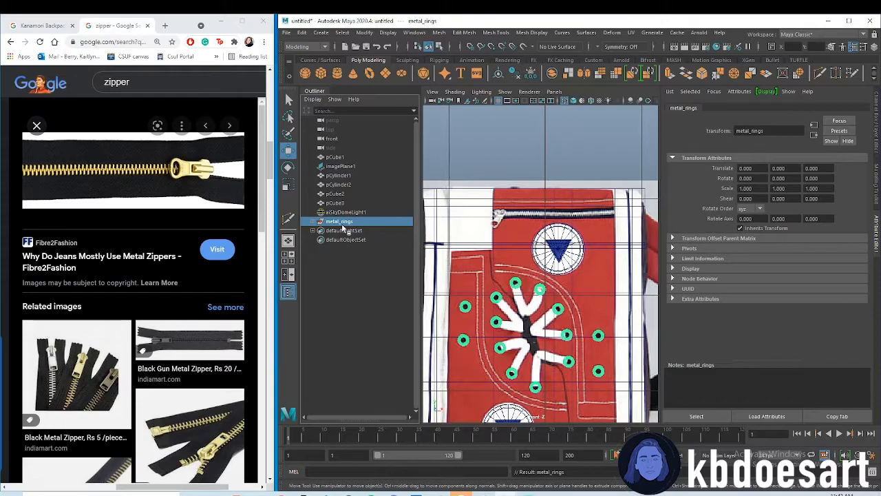
Create a new polygon cube and raise it above the backpack in the front view, to about 3.595 in Y
left_click(344, 204)
mouse_move(574, 233)
middle_mouse_down("alt")
mouse_move(595, 211)
mouse_move(573, 209)
mouse_move(572, 222)
middle_mouse_up("alt")
right_click_drag(572, 222, 615, 214, "alt")
middle_click_drag(523, 189, 536, 244, "alt")
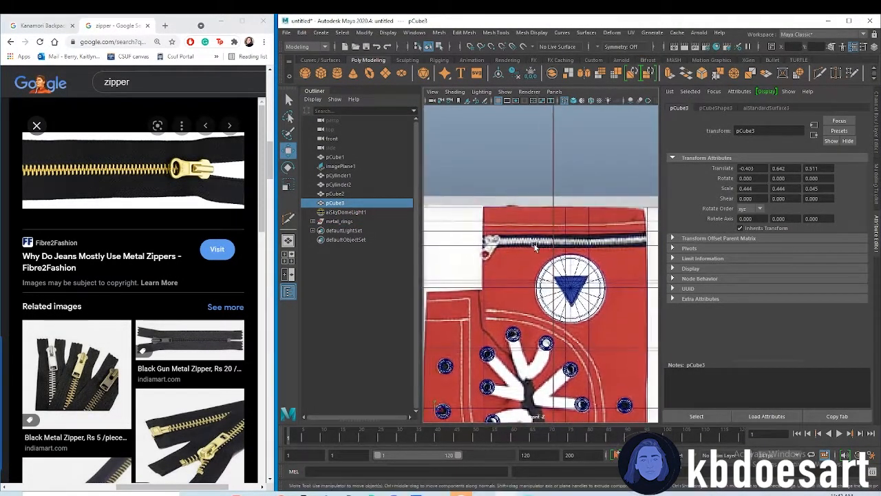
right_click_drag(536, 245, 593, 239, "alt")
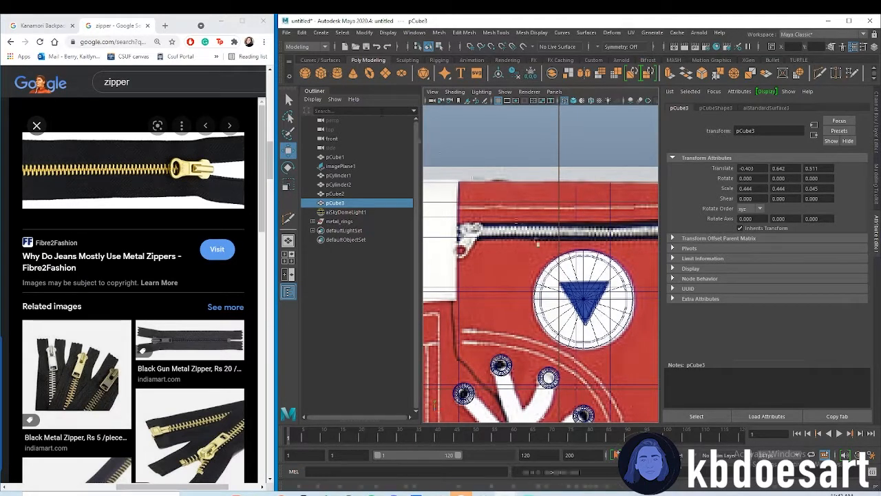
left_click(321, 73)
right_click_drag(577, 302, 534, 274, "alt")
left_click_drag(544, 265, 545, 204)
right_click_drag(546, 208, 723, 227, "alt")
middle_click_drag(555, 218, 559, 260, "alt")
right_click_drag(558, 260, 560, 203, "alt")
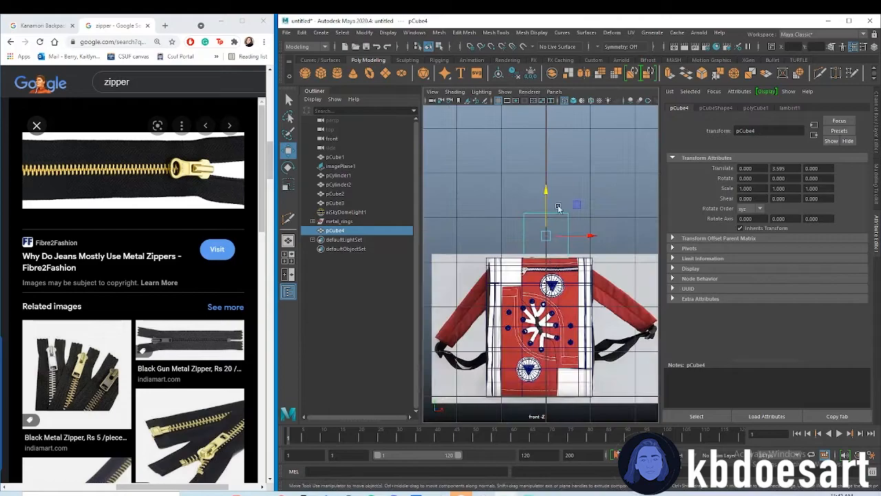
Set the new cube's width, height and depth subdivisions to 5 and turn on its smooth mesh preview
left_click(757, 109)
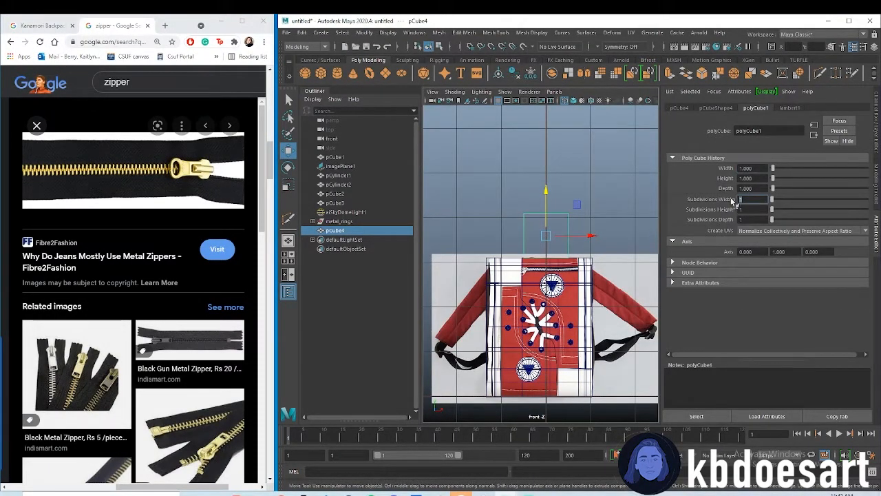
type("5")
key("Tab")
type("5")
key("Tab")
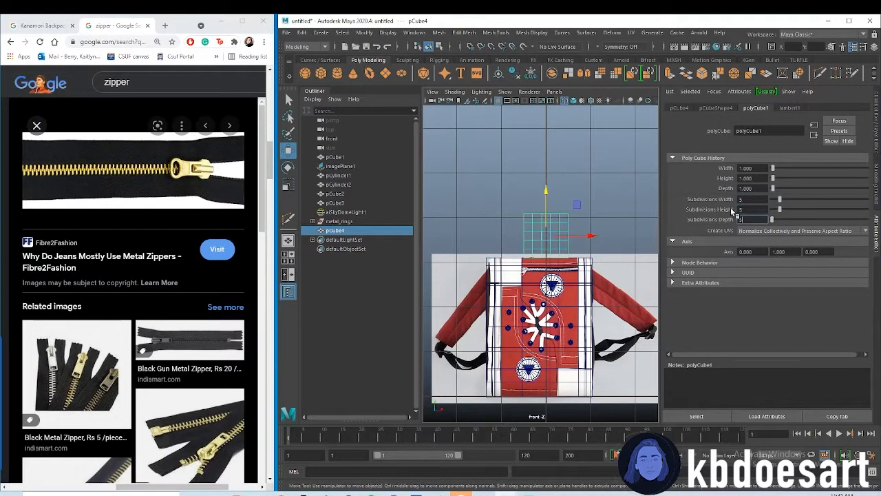
left_click(608, 185)
left_click(542, 237)
key("3")
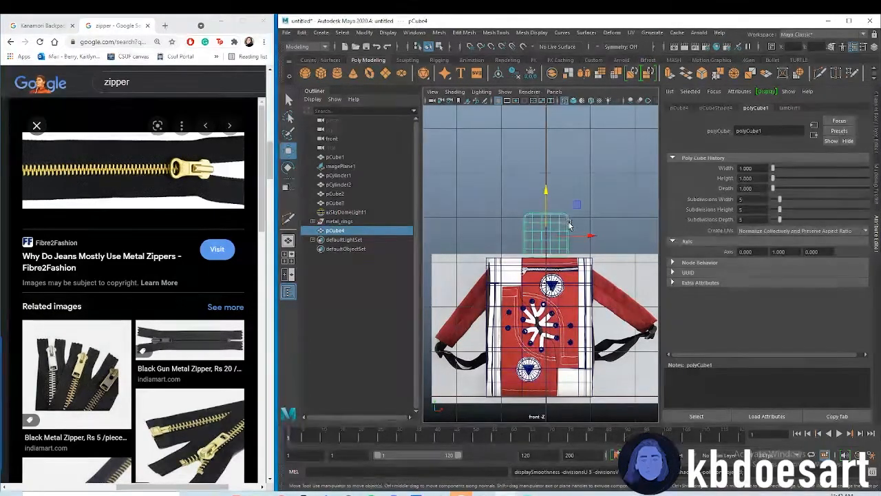
Scale the smoothed cube down into a small, narrow upright block for a zipper tooth
scroll(569, 224, "up", 5)
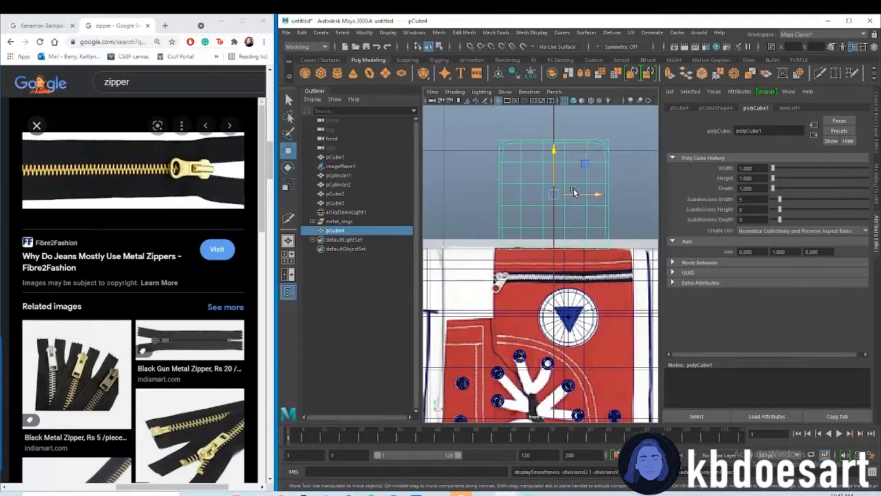
key("4")
key("r")
left_click_drag(593, 194, 569, 194)
left_click_drag(555, 153, 567, 194)
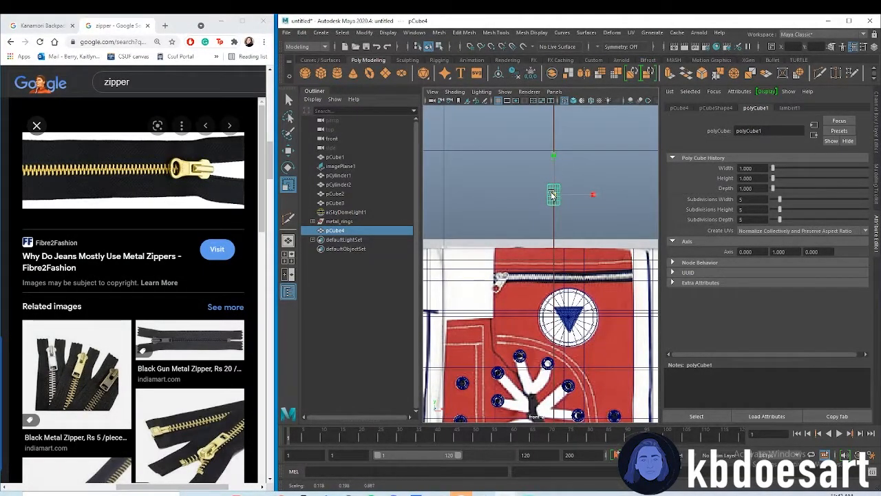
Move the tooth block onto the reference image's zipper teeth, just beside the zipper pull
key("w")
left_click_drag(557, 158, 561, 242)
left_click_drag(579, 279, 532, 278)
scroll(604, 264, "up", 5)
middle_click_drag(604, 263, 673, 230, "alt")
left_click_drag(530, 234, 530, 229)
left_click_drag(530, 261, 559, 260)
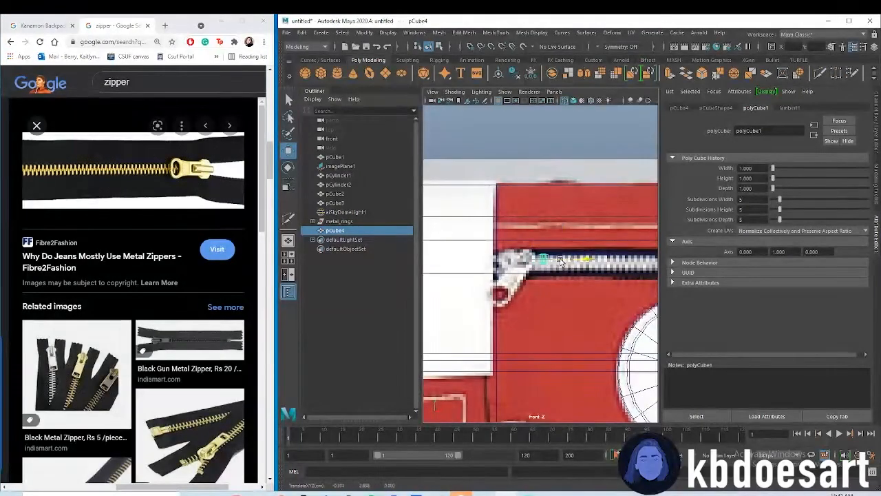
scroll(543, 223, "up", 5)
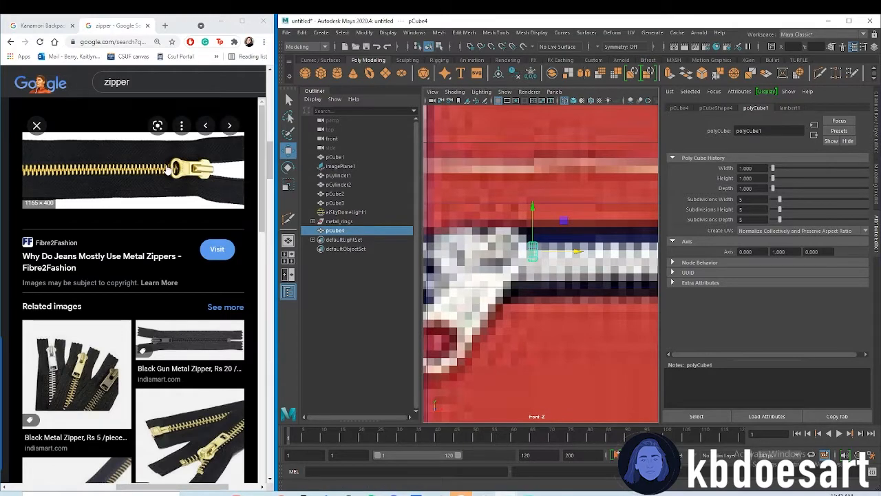
Adjust the tooth block's height to the reference teeth and place it at the starting end of the black zipper strip
key("r")
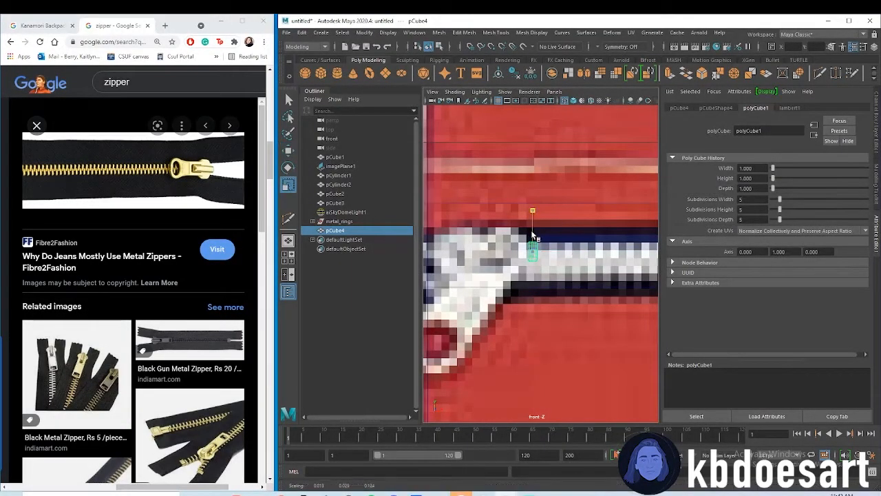
left_click_drag(530, 220, 530, 220)
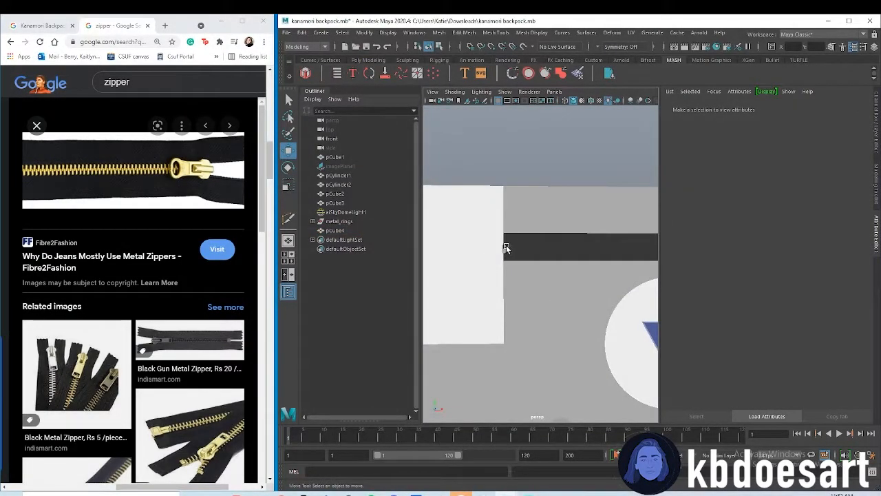
left_click(506, 248)
right_click_drag(492, 224, 510, 215, "alt")
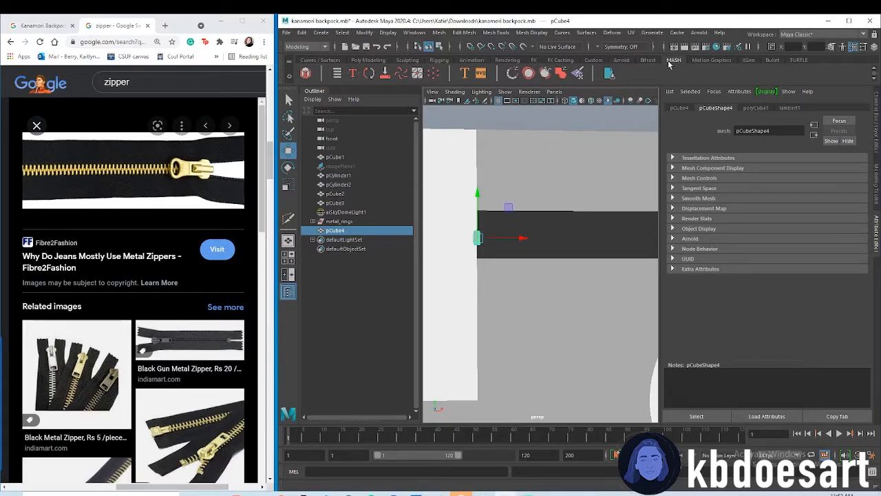
Create a MASH network from the tooth block and set its Distribute node to 1 point with Distance X 0
left_click(305, 73)
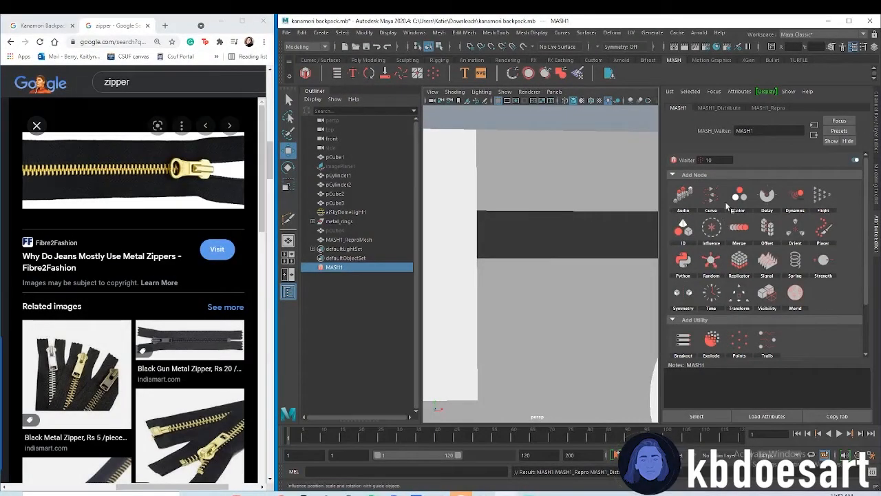
left_click(720, 108)
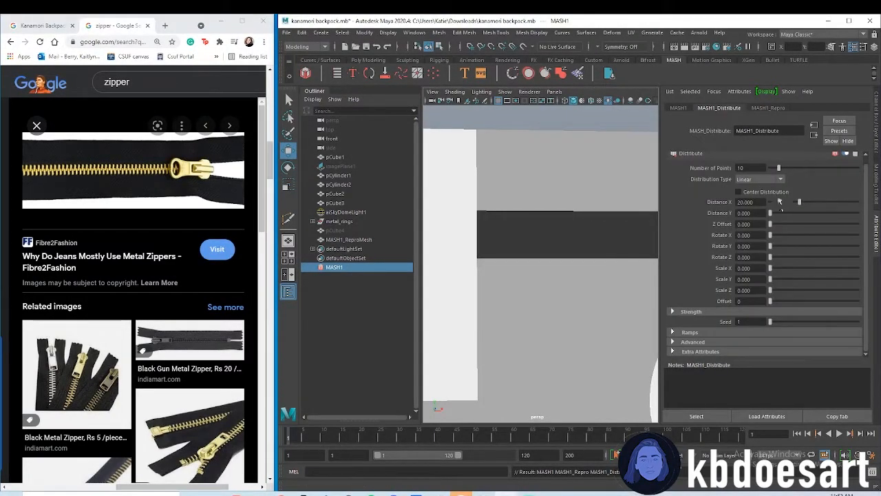
left_click(750, 168)
type("1")
key("Return")
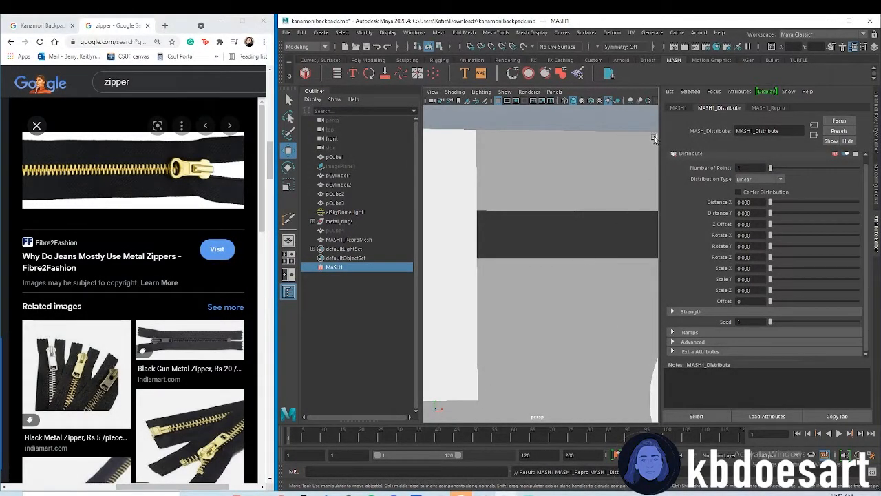
Add a Replicator node to the MASH network with 50 replicants and an Offset Position Z of 0
left_click(679, 109)
left_click(741, 259)
left_click(765, 266)
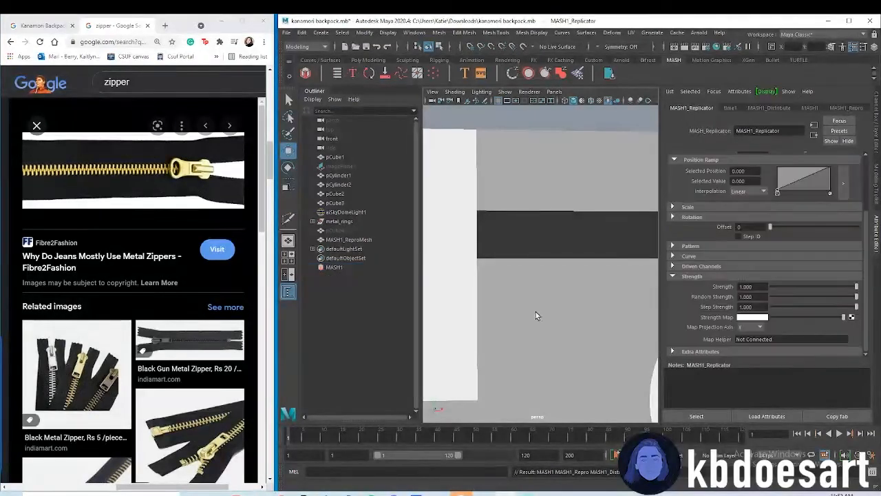
scroll(778, 254, "up", 3)
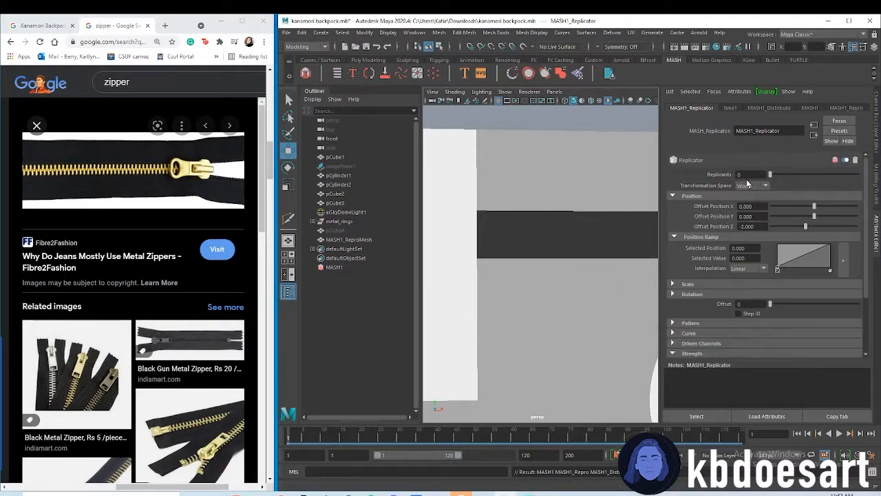
type("50")
key("Return")
left_click_drag(755, 227, 715, 218)
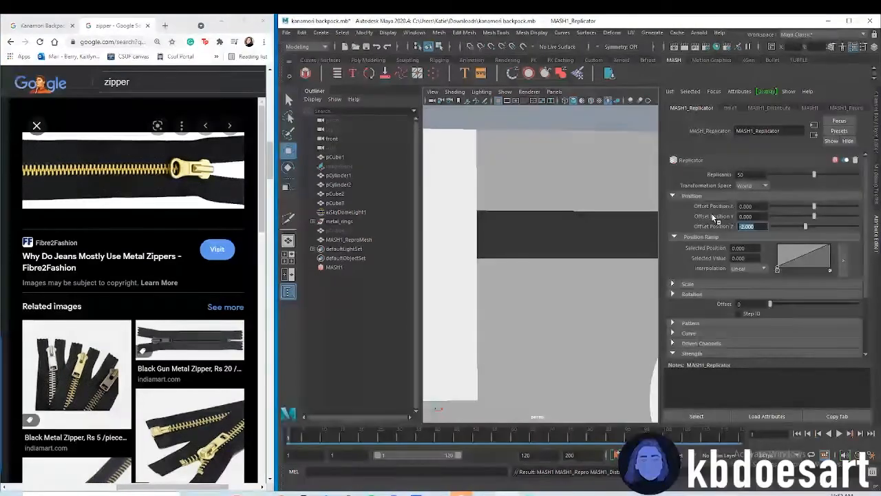
Hide the backpack body and bring the replicated tooth mesh into close view
left_click(557, 186)
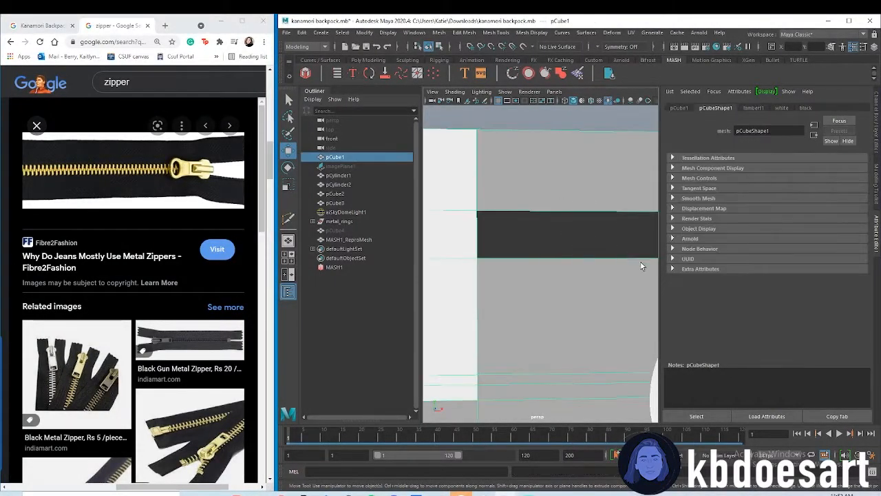
key("f")
key("ctrl+h")
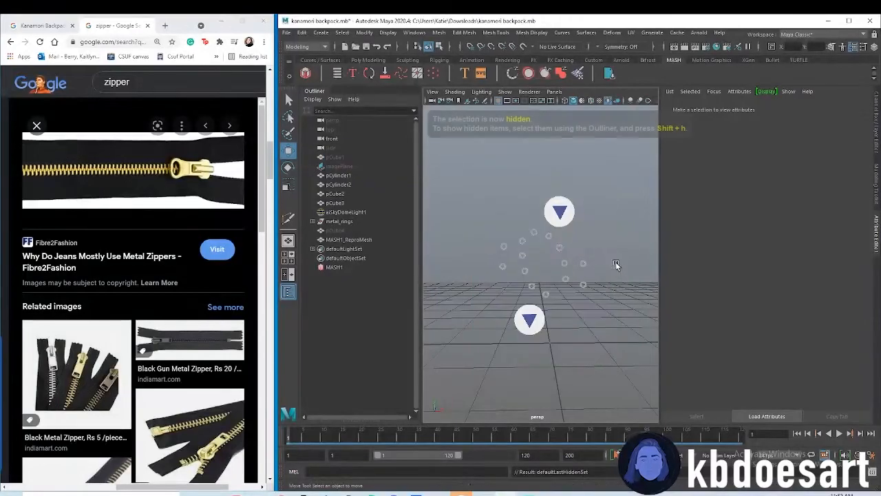
scroll(571, 336, "up", 3)
right_click_drag(501, 289, 555, 297, "alt")
middle_click_drag(554, 296, 557, 268, "alt")
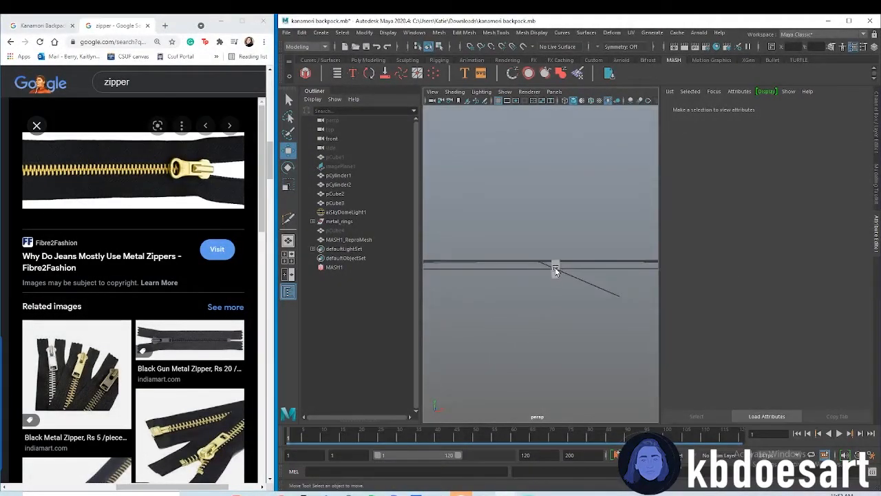
Select the MASH network and set its Replicator's Offset Position X to 0.051
left_click(556, 268)
left_click(346, 268)
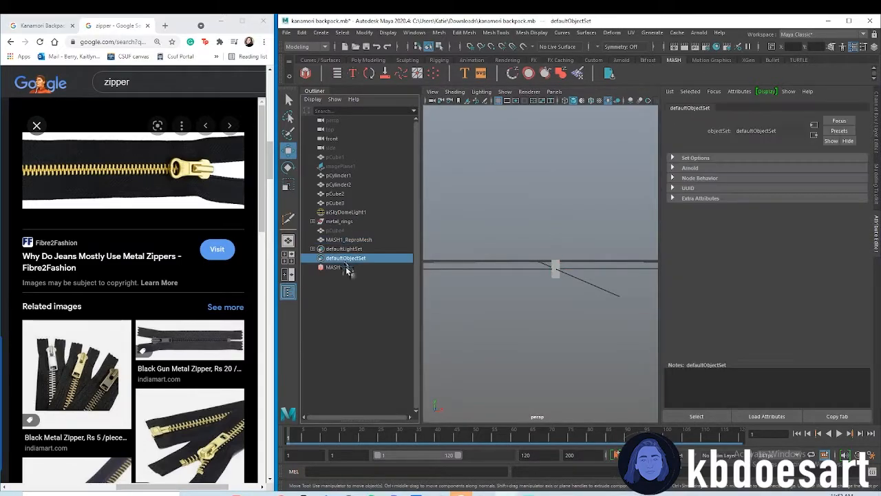
left_click(718, 108)
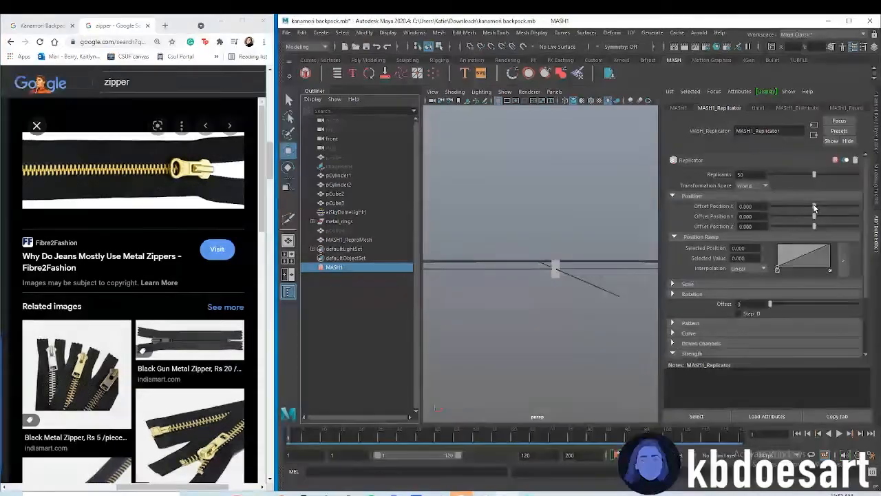
mouse_move(815, 206)
left_mouse_down()
mouse_move(805, 215)
mouse_move(815, 215)
left_mouse_up()
right_click_drag(565, 296, 501, 296, "alt")
middle_click_drag(572, 289, 492, 303, "alt")
right_click_drag(492, 303, 589, 276, "alt")
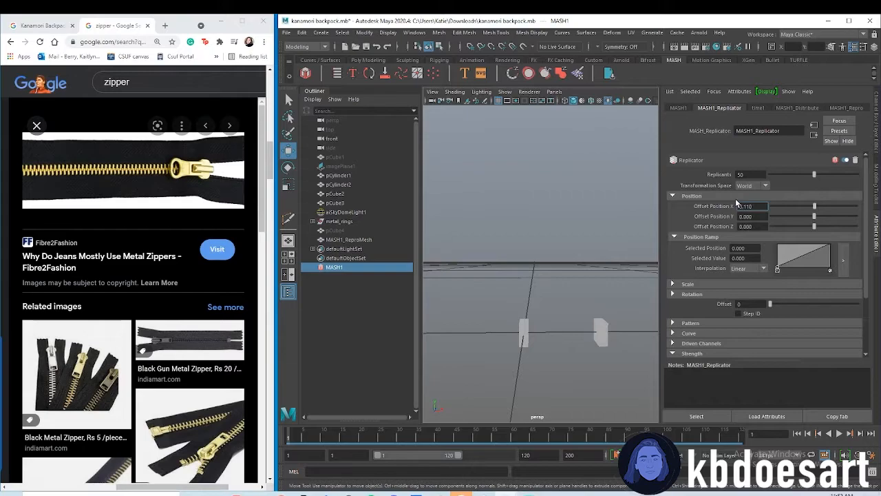
type("0.051")
key("Return")
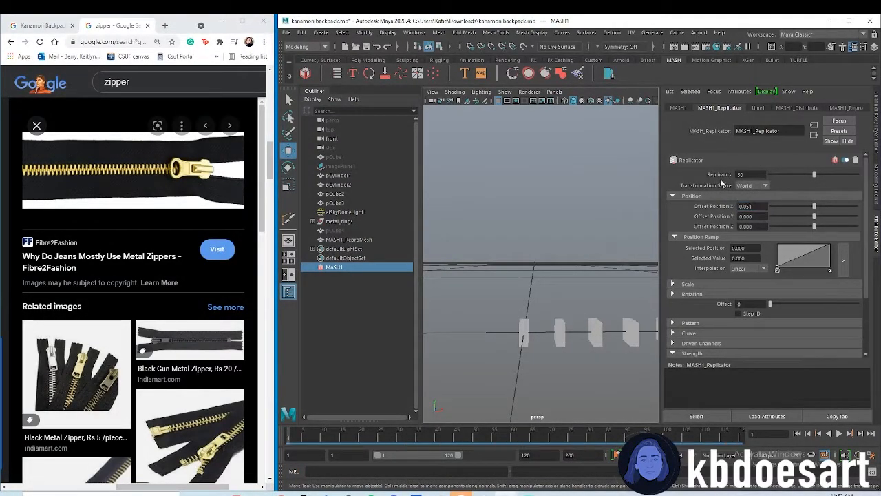
Tighten the spacing between the teeth by setting the Replicator's Offset Position X to 0.021
key("BackSpace")
type("1")
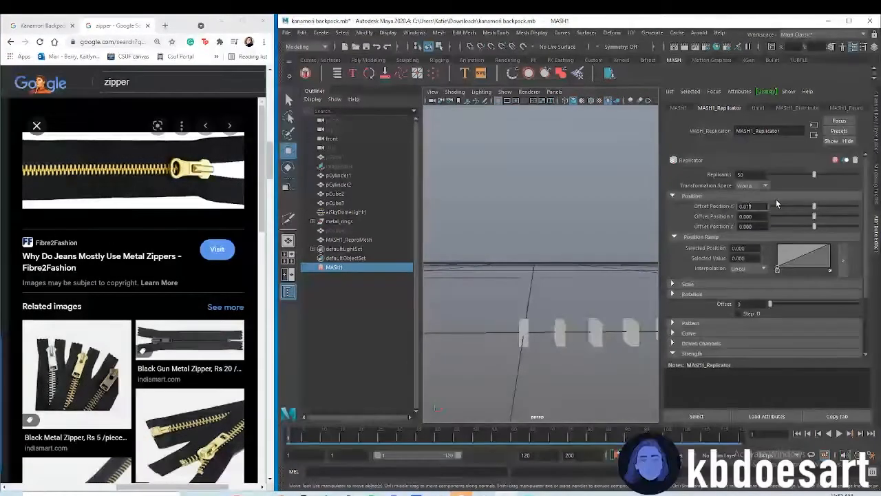
key("Return")
key("BackSpace")
type("2")
key("Return")
left_click_drag(615, 294, 616, 294, "alt")
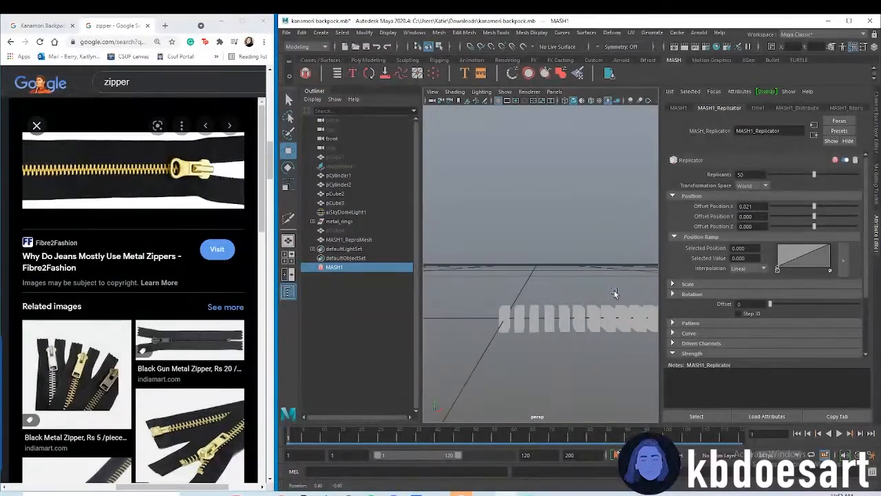
Limit the Replicator's pattern to position only, without rotation or scale, and stagger alternate teeth with a Pattern Offset Y of -0.011
left_click(703, 323)
scroll(712, 297, "down", 4)
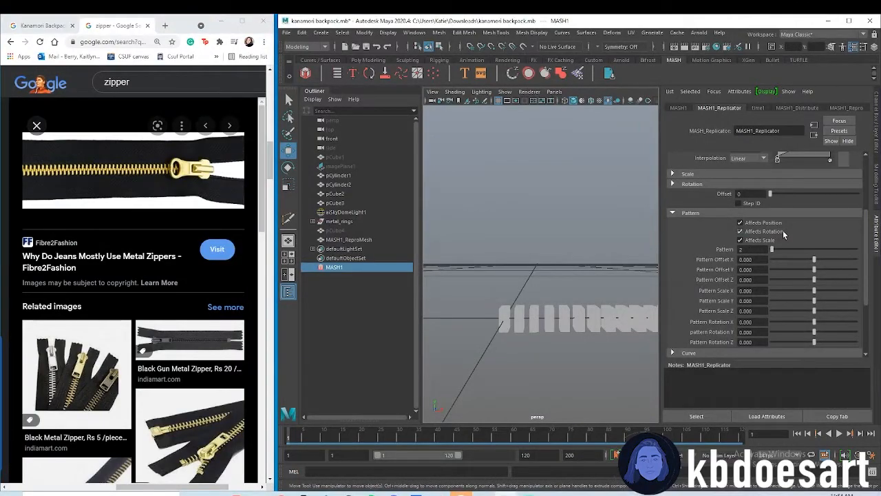
left_click(762, 232)
left_click(760, 240)
left_click_drag(813, 272, 813, 272)
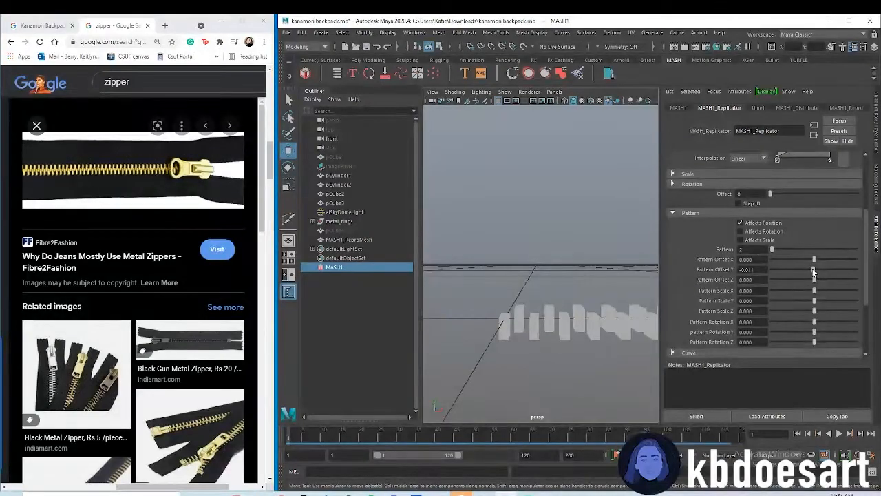
left_click_drag(570, 358, 566, 353, "alt")
mouse_move(563, 313)
left_mouse_down("alt")
mouse_move(581, 324)
mouse_move(572, 326)
left_mouse_up("alt")
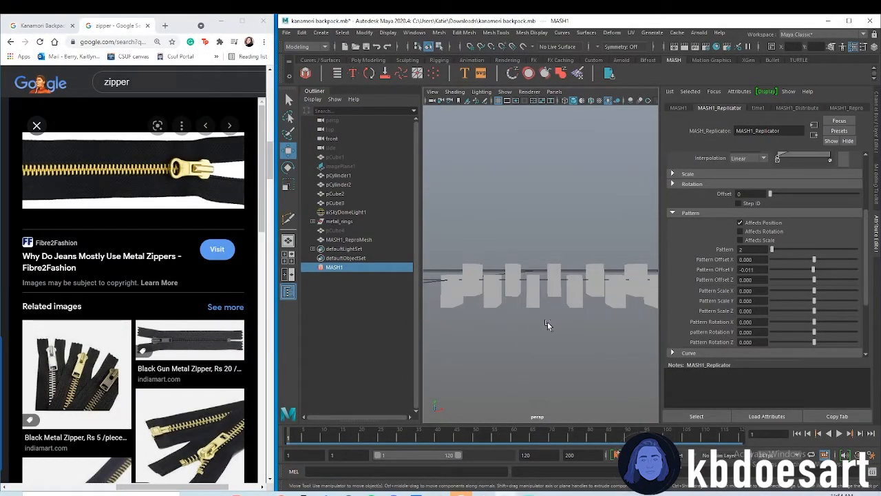
Increase the stagger between alternate teeth by setting the Pattern Offset Y to -0.020
key("space")
key("space")
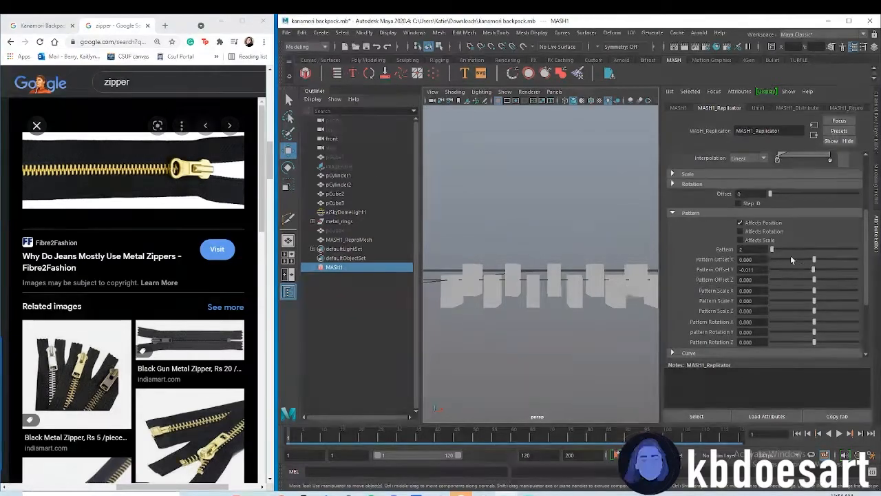
left_click_drag(812, 270, 813, 270)
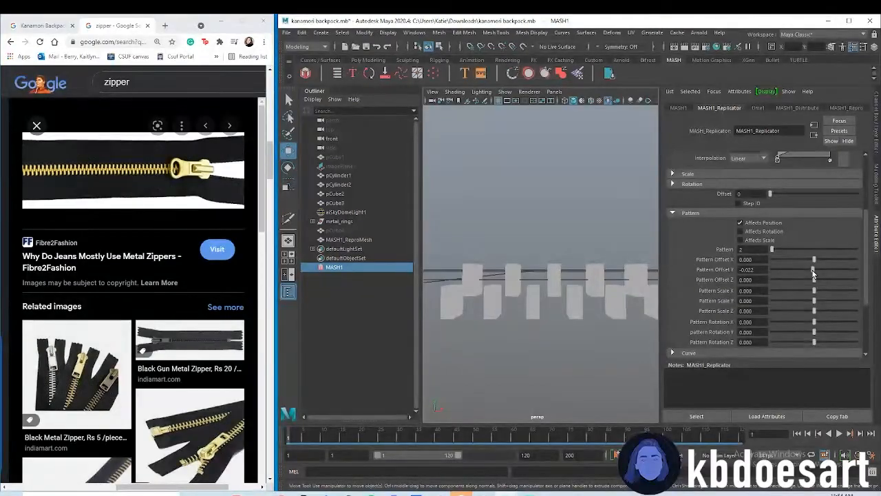
left_click_drag(813, 270, 813, 274)
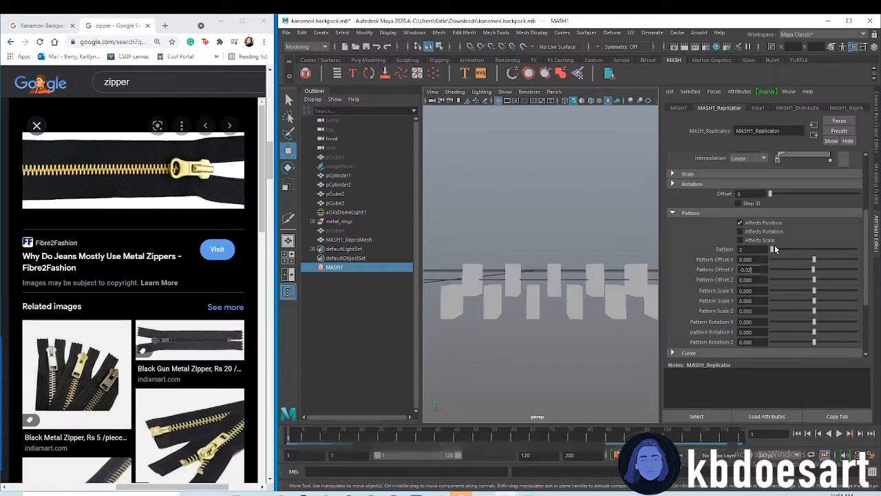
left_click_drag(565, 275, 558, 275, "alt")
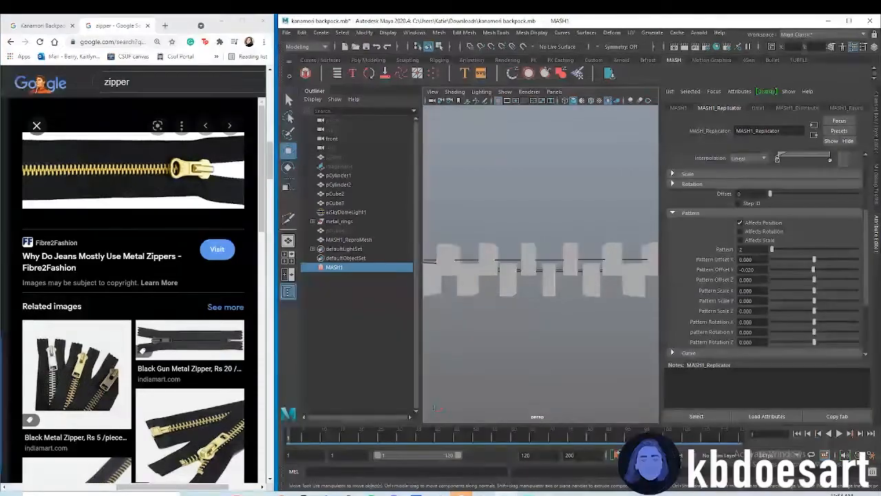
Tighten the zipper teeth further by setting the MASH Replicator's Offset Position X to 0.015, and inspect the replicated mesh
scroll(756, 235, "up", 3)
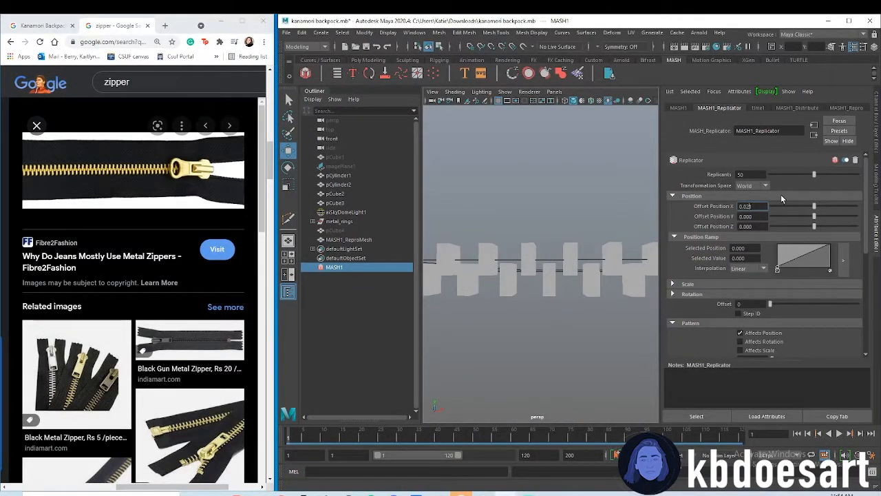
key("BackSpace")
key("BackSpace")
type("15")
key("Return")
left_click_drag(537, 256, 544, 285, "alt")
left_click(559, 311)
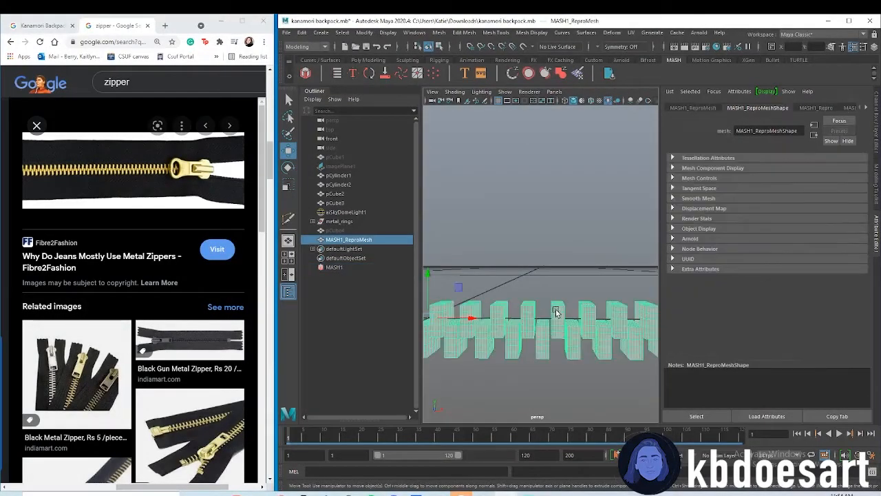
left_click(559, 298)
left_click(564, 332)
left_click_drag(564, 340, 563, 338, "alt")
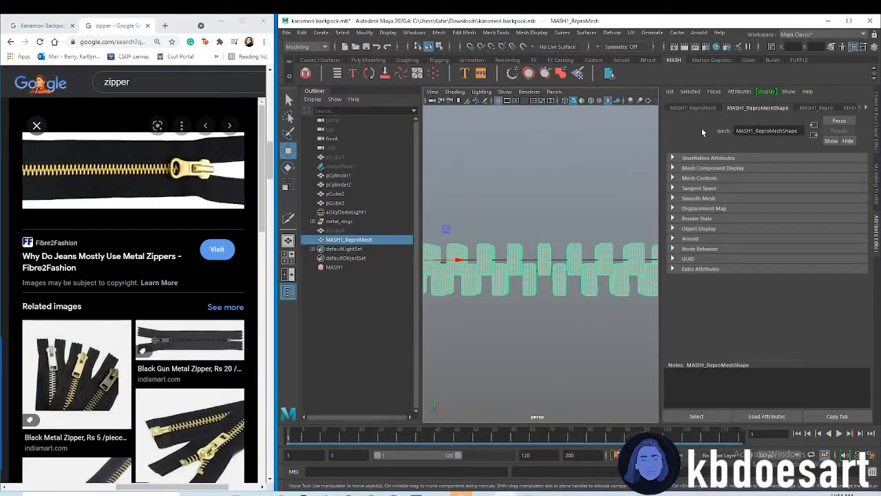
Set the MASH Replicator's Offset Position X to 0.012 and check the zipper teeth against the rest of the bag
left_click(355, 268)
left_click(751, 206)
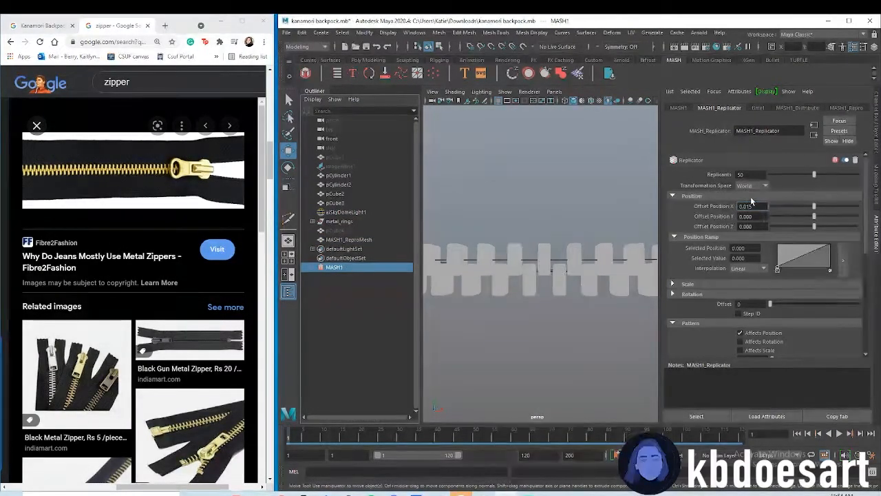
key("Return")
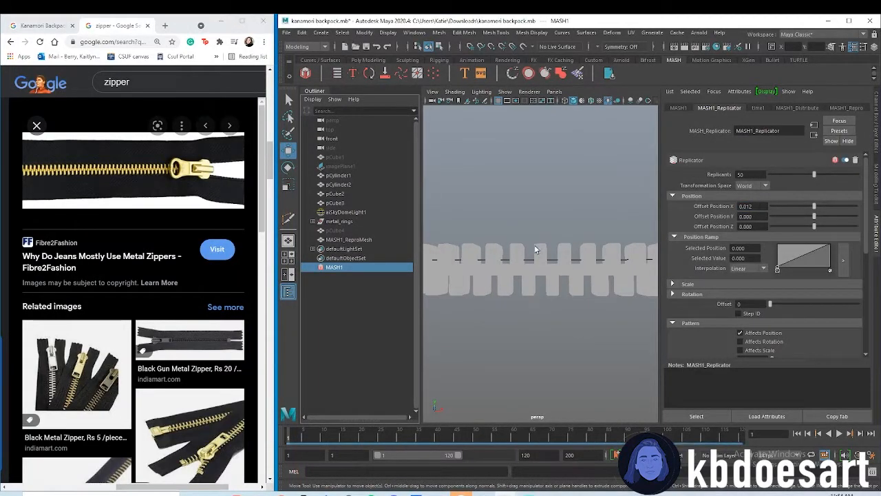
left_click(571, 276)
mouse_move(595, 298)
left_mouse_down("alt")
mouse_move(547, 280)
mouse_move(596, 287)
left_mouse_up("alt")
right_click_drag(595, 287, 539, 275, "alt")
middle_click_drag(549, 258, 558, 295, "alt")
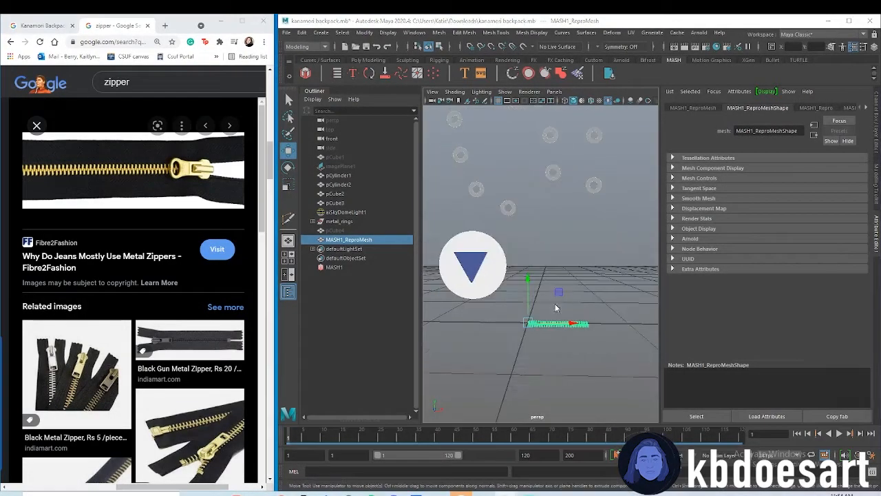
Switch to the front view and unhide the bag body, pCube1
key("space")
key("space")
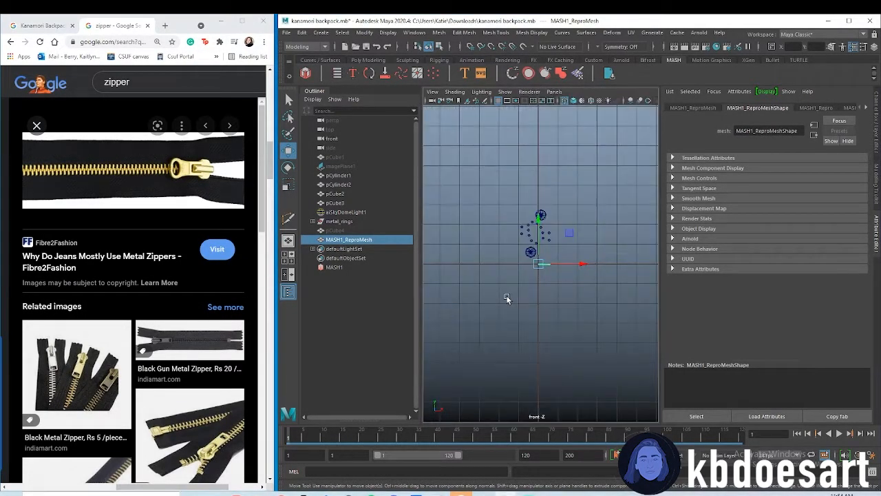
left_click(348, 158)
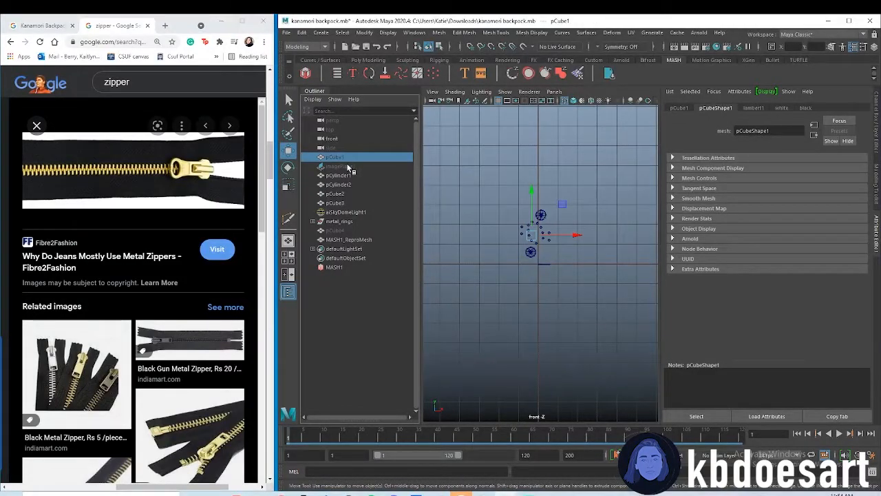
key("shift+h")
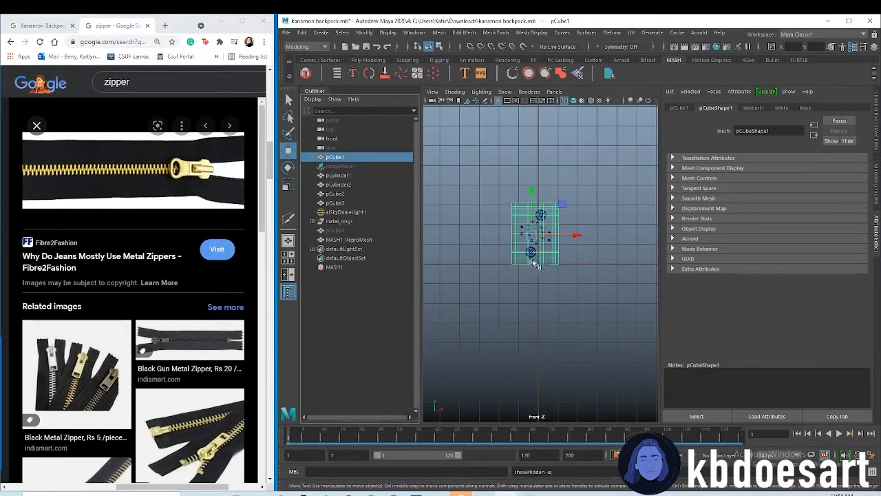
Try to raise the replicated zipper mesh directly and to duplicate it, undoing both changes
left_click(344, 230)
left_click(370, 239)
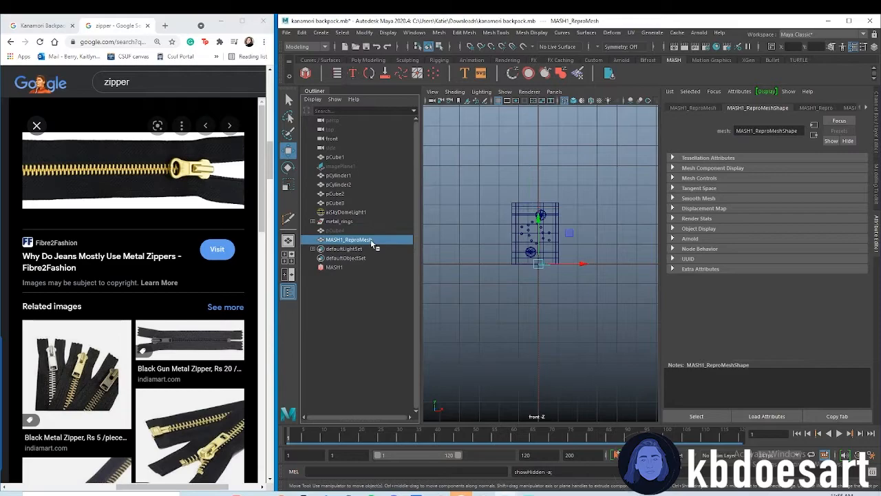
left_click_drag(541, 219, 538, 186)
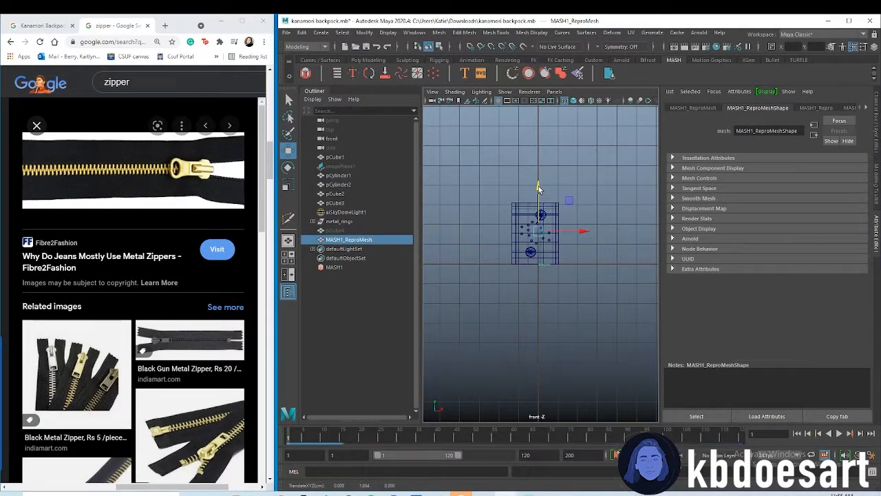
key("ctrl+d")
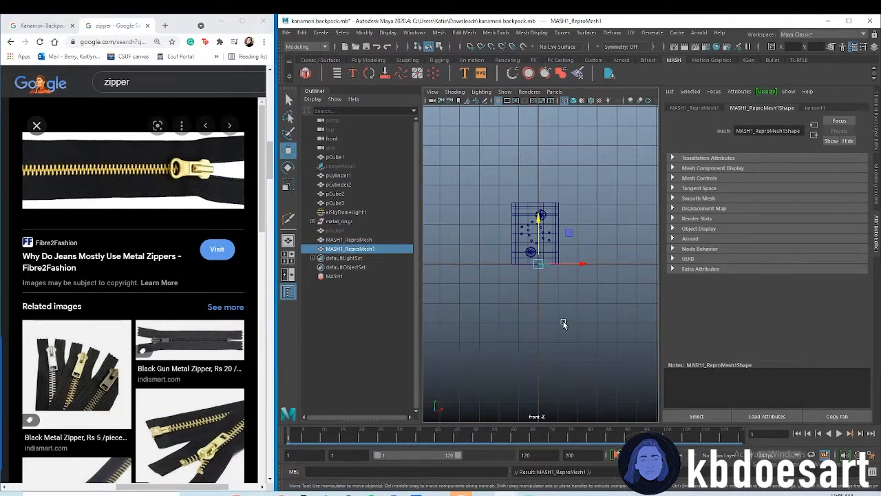
key("ctrl+z")
scroll(543, 296, "up", 5)
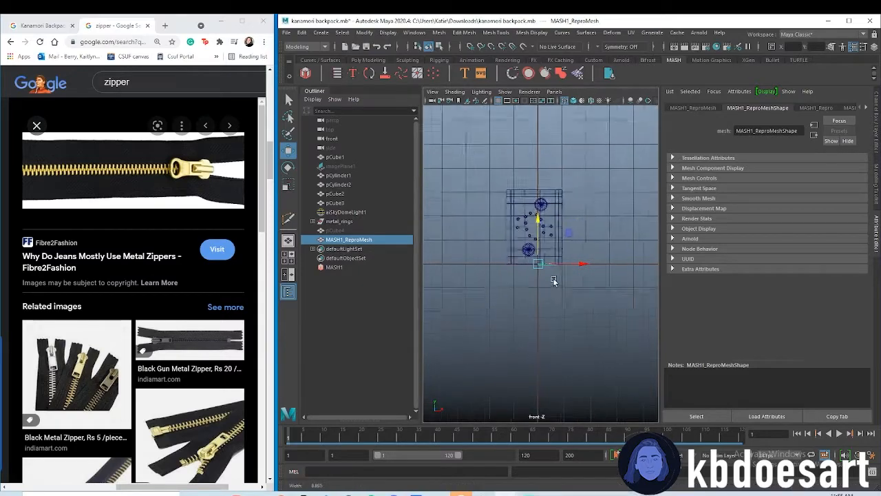
Add a Transform node to the MASH1 network and create a locator as its controller null
left_click(345, 267)
left_click(678, 108)
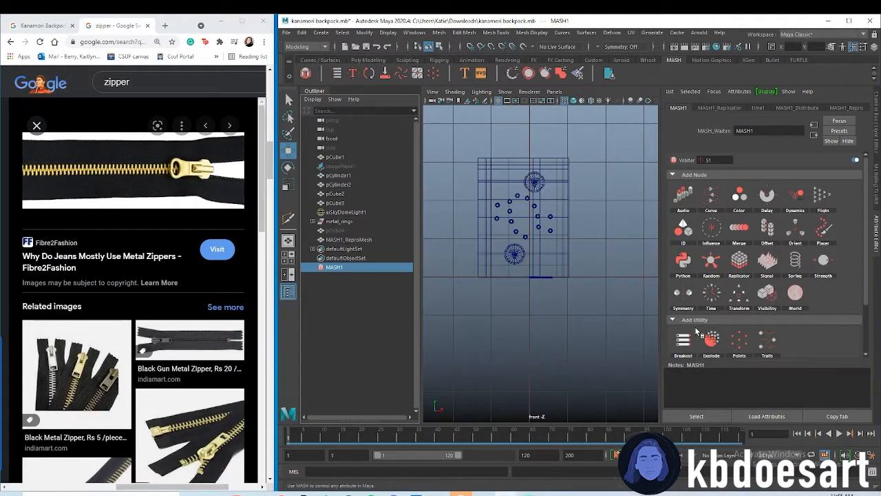
left_click(740, 295)
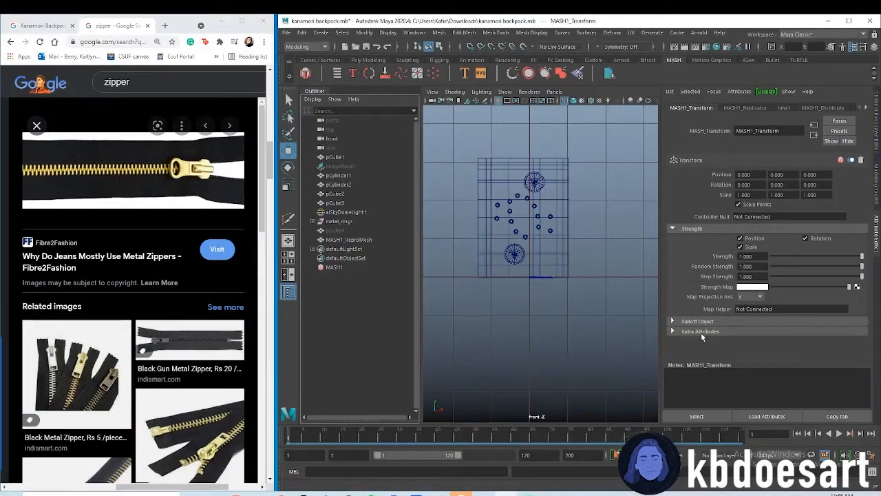
right_click(764, 219)
left_click(790, 221)
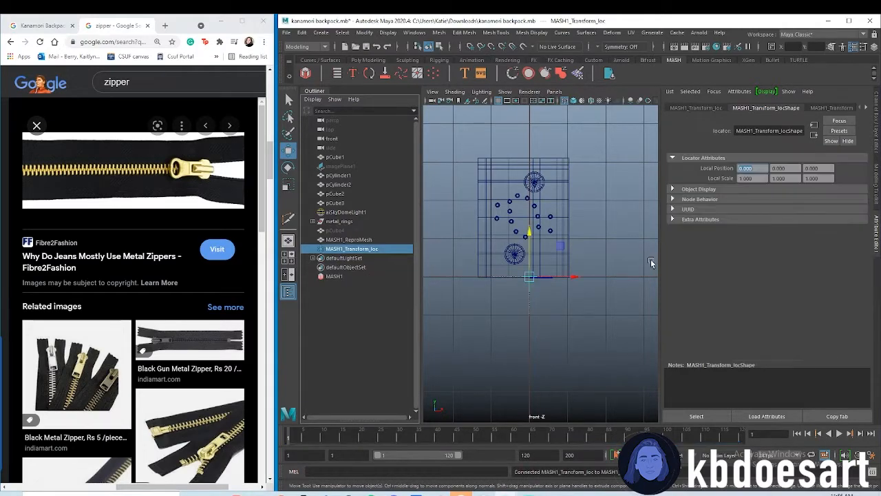
Raise the MASH transform locator so the row of zipper teeth sits in the upper part of the bag
right_click_drag(523, 277, 537, 240, "alt")
middle_click_drag(537, 240, 541, 262, "alt")
right_click_drag(541, 262, 583, 271, "alt")
left_click(528, 307)
middle_click_drag(545, 288, 559, 313, "alt")
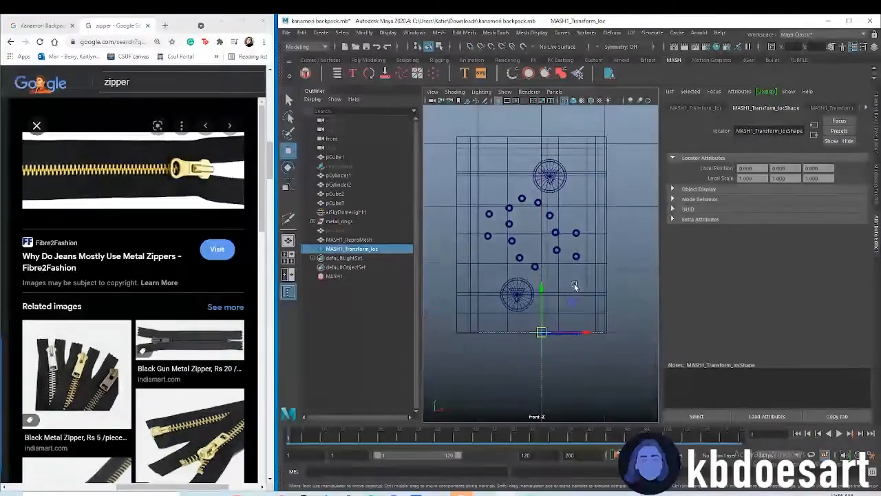
left_click_drag(532, 281, 527, 137)
Unhide the front reference image plane and frame the zipper area near the bag's top edge
left_click(340, 166)
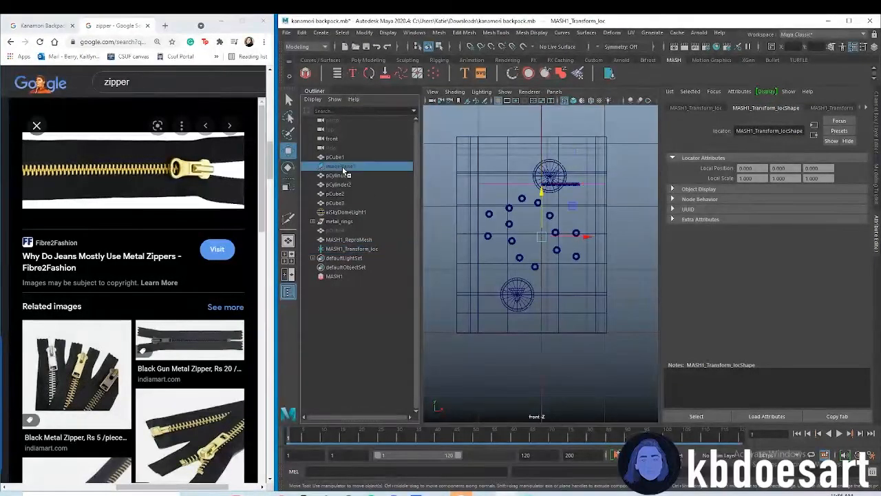
key("shift+h")
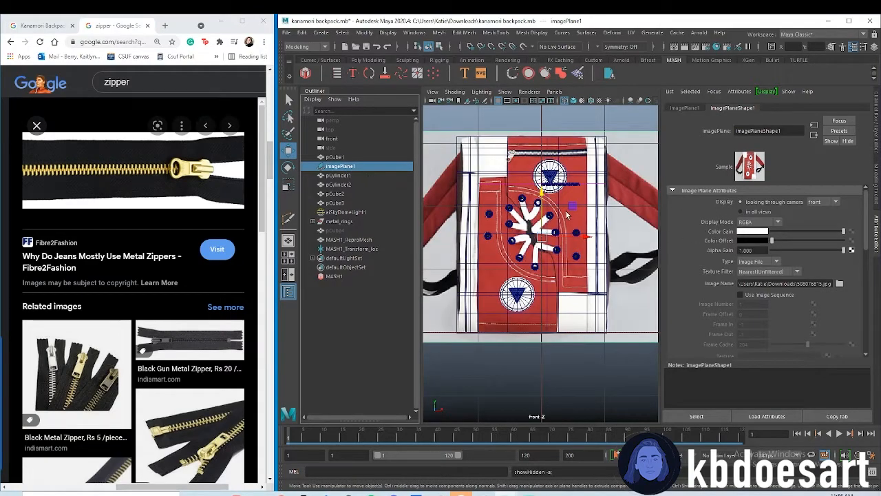
right_click_drag(567, 214, 619, 206, "alt")
middle_click_drag(619, 207, 619, 241, "alt")
right_click_drag(582, 231, 620, 252, "alt")
middle_click_drag(620, 252, 615, 292, "alt")
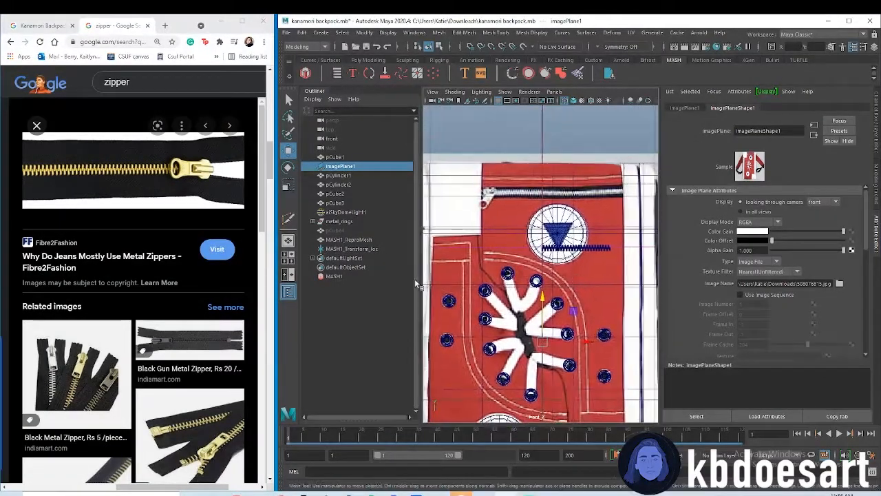
Move the MASH transform locator onto the left end of the reference zipper so the teeth run along it
left_click(350, 249)
left_click_drag(542, 205, 541, 148)
left_click_drag(589, 195, 529, 189)
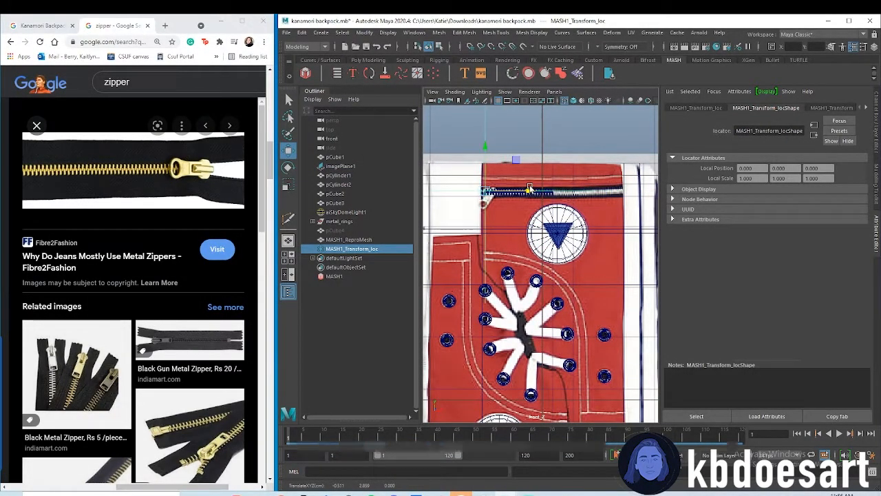
scroll(529, 189, "up", 4)
middle_click_drag(518, 183, 555, 246, "alt")
middle_click_drag(631, 235, 556, 241, "alt")
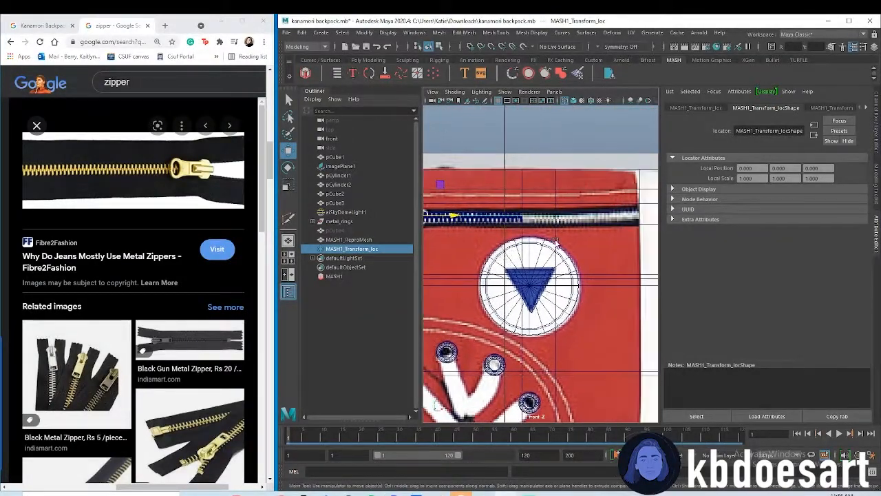
scroll(555, 241, "down", 2)
Extend the teeth along the reference zipper by setting the MASH Replicator's Replicants to 104
left_click(337, 276)
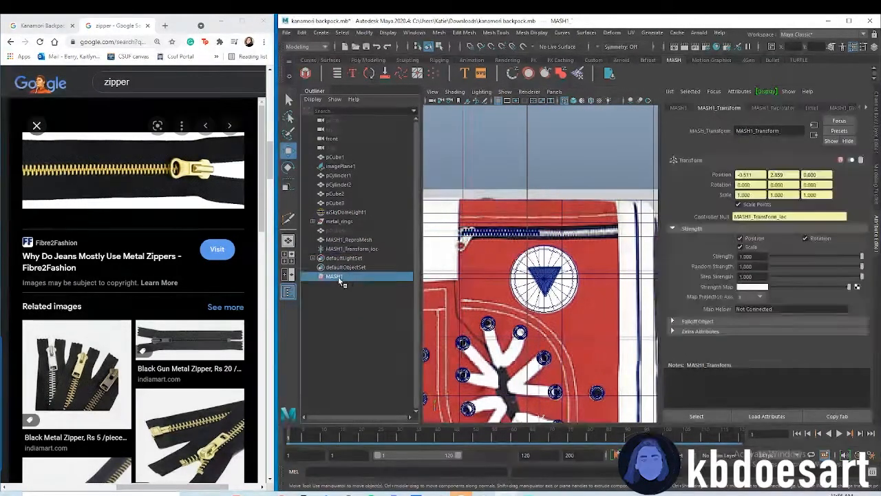
left_click(787, 109)
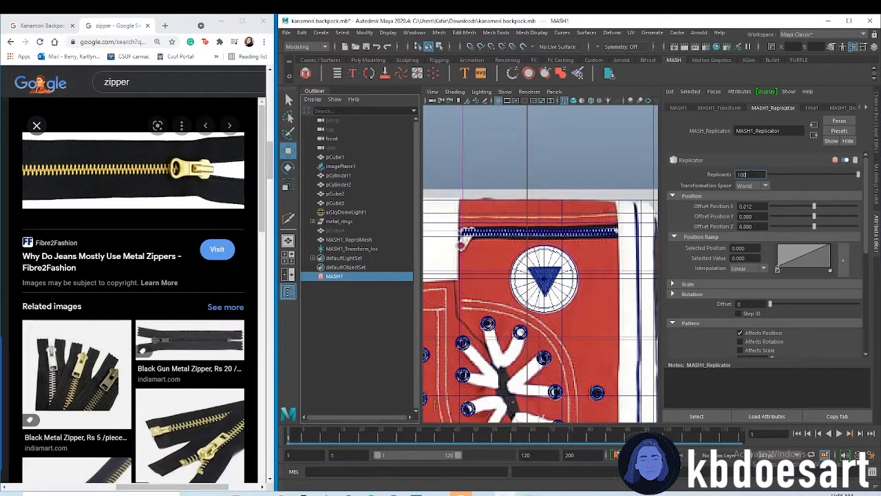
key("BackSpace")
type("4")
key("Return")
Try shifting the MASH transform locator slightly left to fit the teeth between the panel edges
left_click(348, 248)
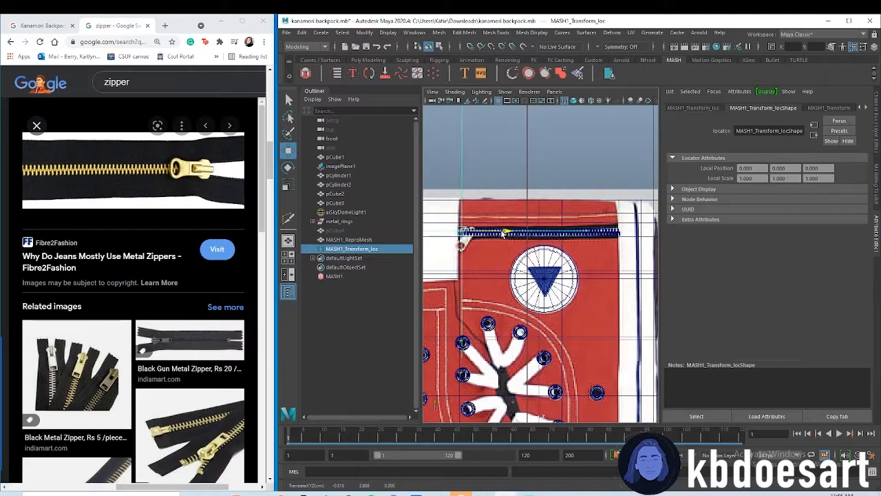
left_click(579, 184)
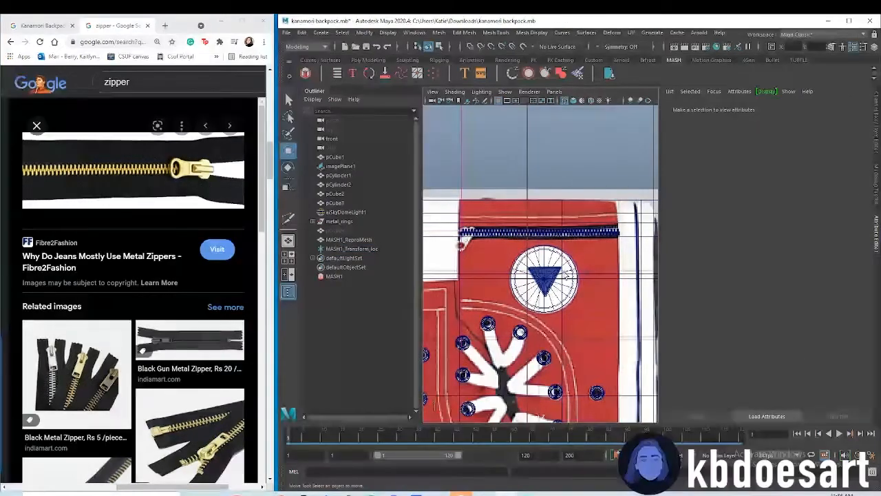
left_click(579, 235)
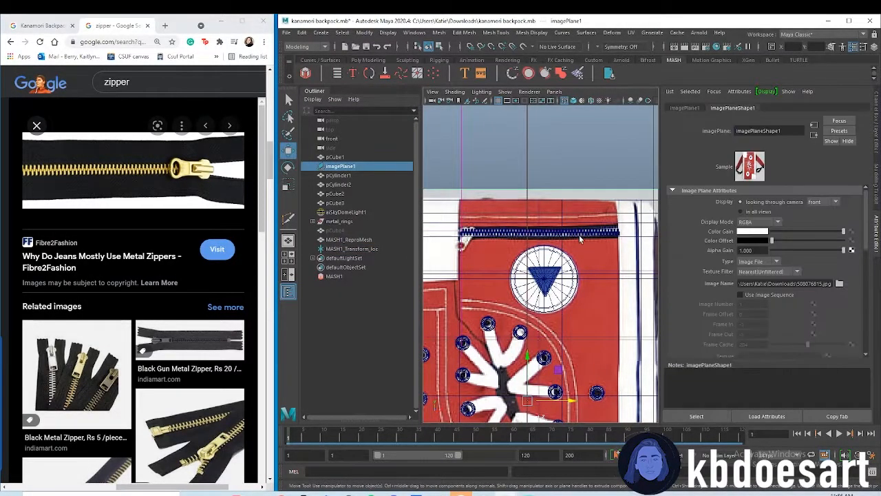
left_click(351, 249)
left_click_drag(511, 233, 508, 233)
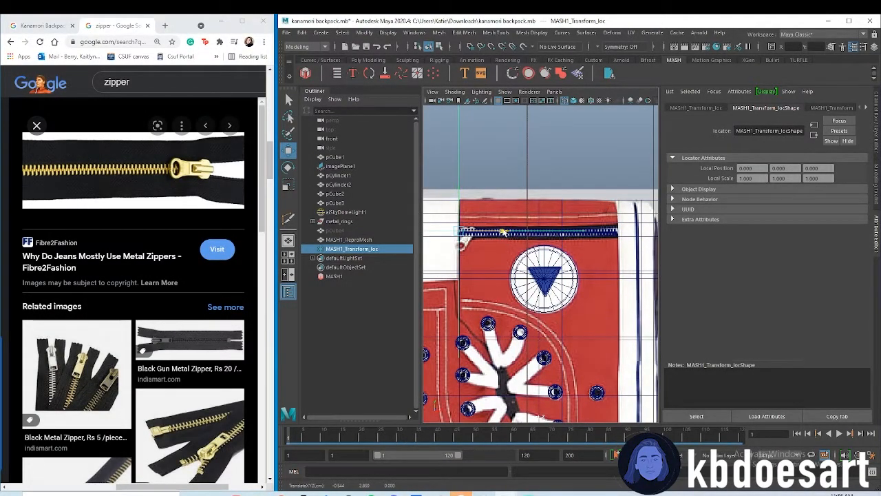
Set the MASH Replicator's Replicants to 105, align the locator with the reference zipper's left end, and save the scene
left_click(362, 275)
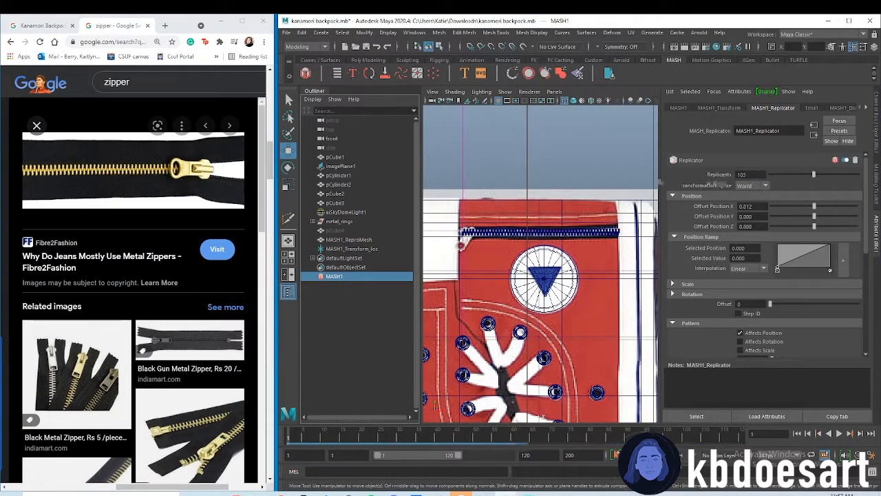
key("Return")
left_click(345, 249)
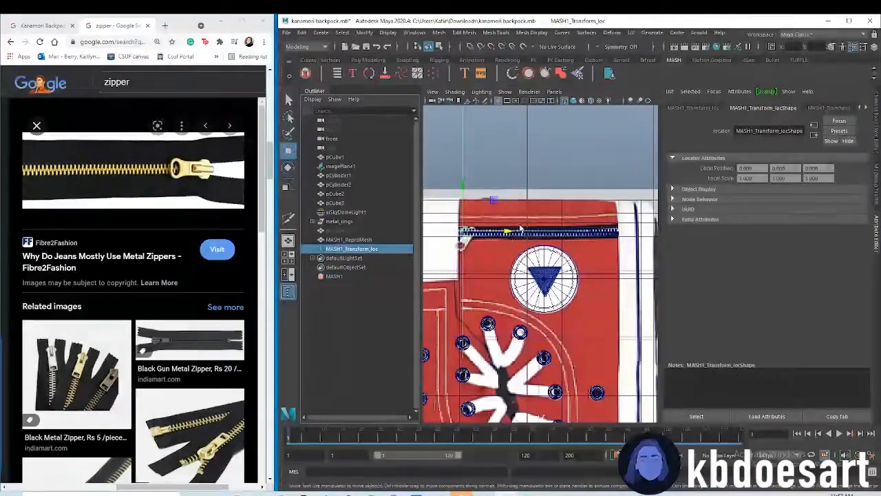
left_click_drag(505, 229, 510, 229)
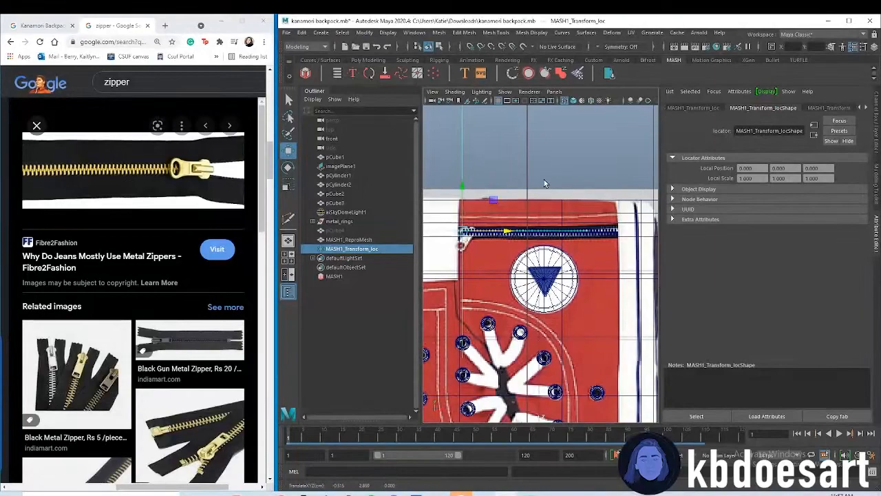
key("ctrl+s")
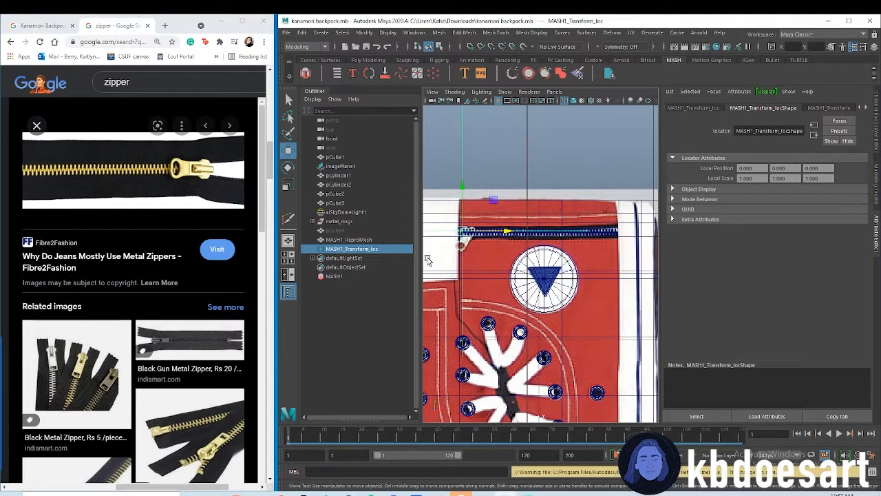
Select all the backpack parts in the front view and delete all construction history in the scene
right_click_drag(629, 245, 571, 241, "alt")
middle_click_drag(561, 295, 558, 272, "alt")
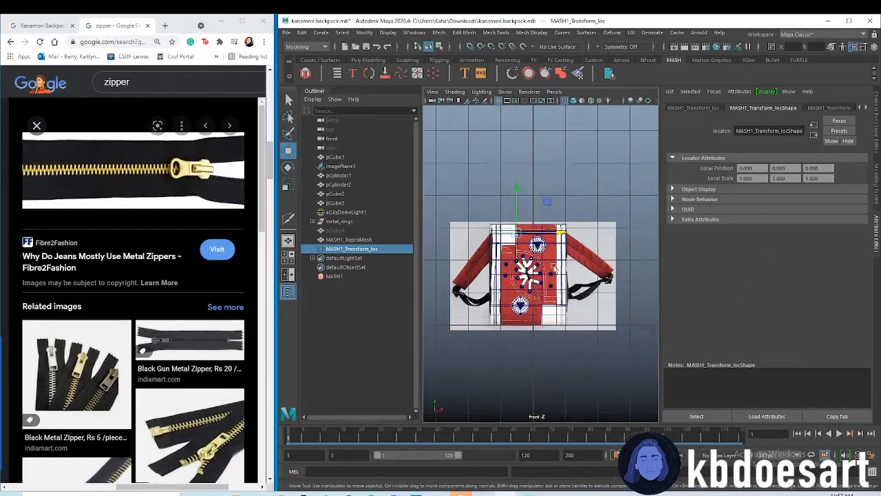
left_click_drag(507, 204, 601, 369)
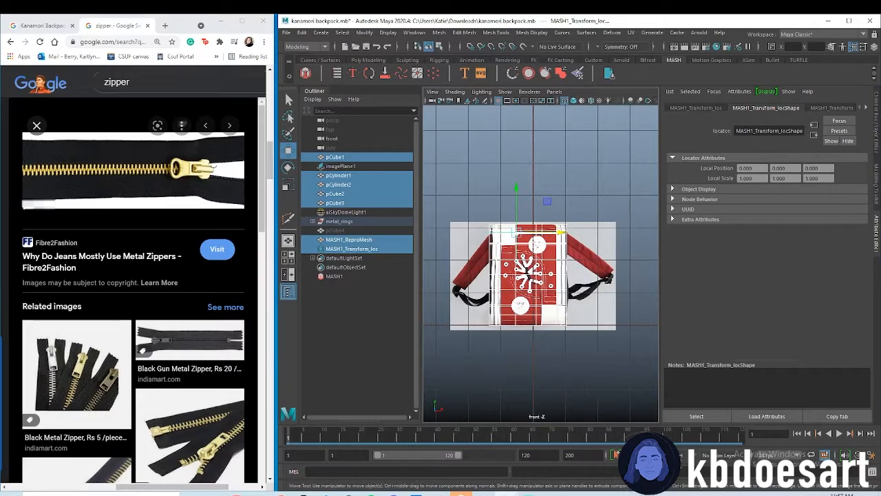
left_click(302, 32)
mouse_move(346, 142)
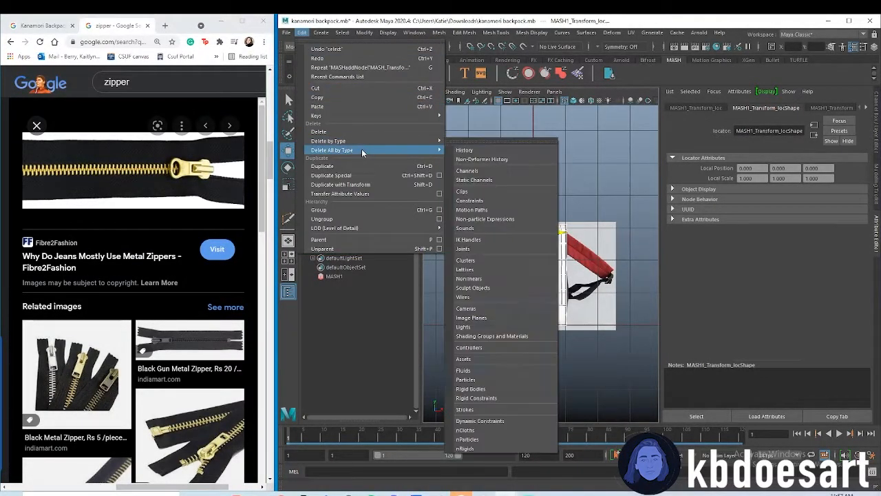
left_click(493, 152)
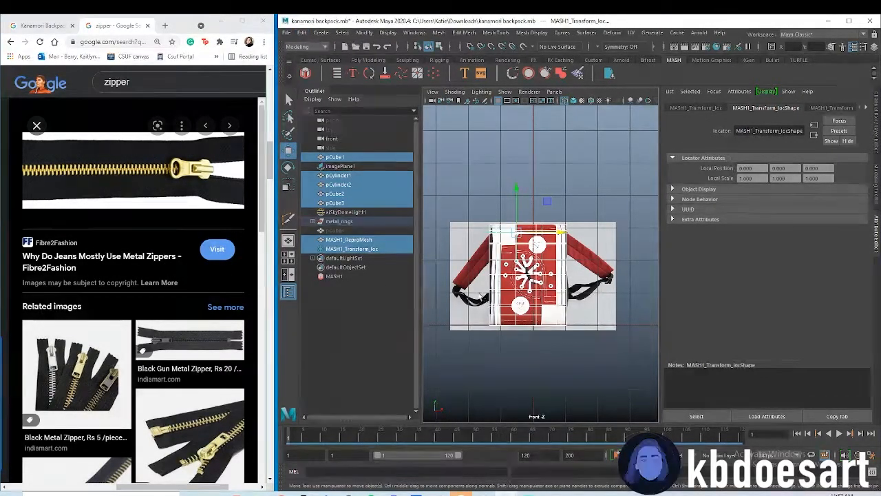
key("f")
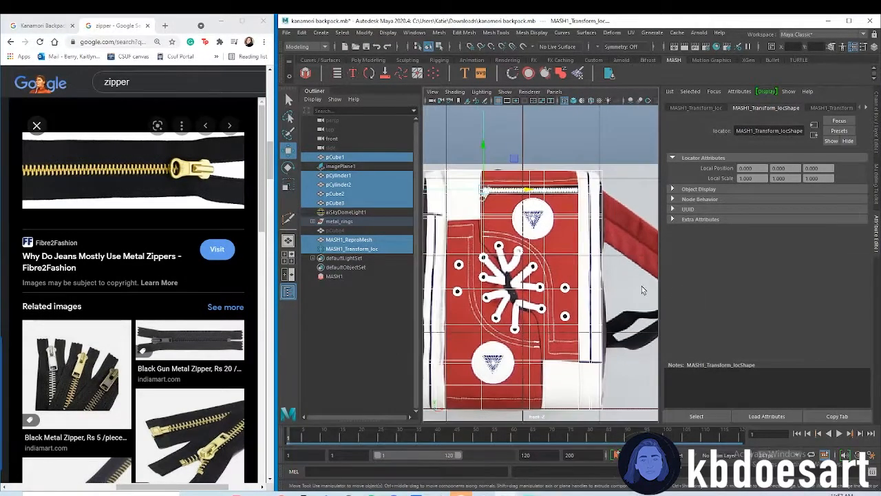
left_click(530, 170)
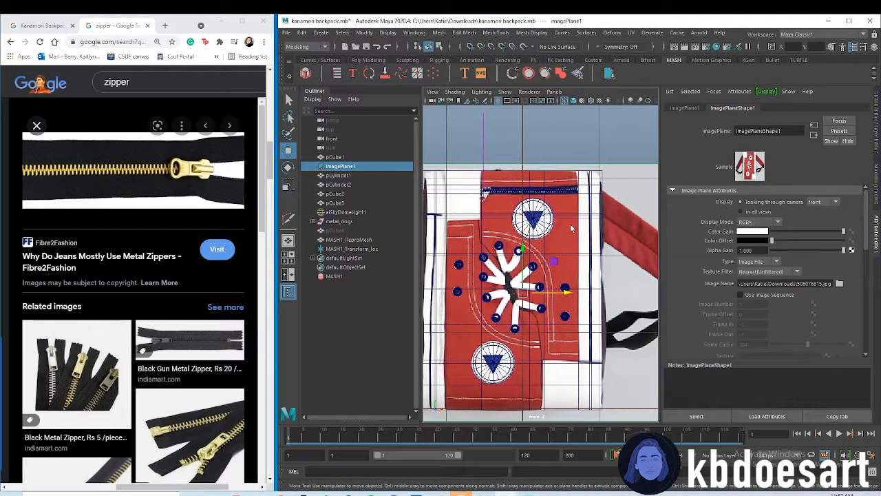
Try to bring the zipper teeth in front of the bag by moving the MASH transform locator along Z in the perspective view
key("space")
key("space")
scroll(518, 241, "down", 5)
middle_click_drag(501, 128, 527, 270, "alt")
left_click_drag(527, 269, 588, 269, "alt")
middle_click_drag(588, 268, 509, 236, "alt")
left_click_drag(509, 236, 526, 249, "alt")
left_click(381, 249)
left_click_drag(587, 293, 608, 300, "alt")
left_click_drag(616, 301, 536, 275, "alt")
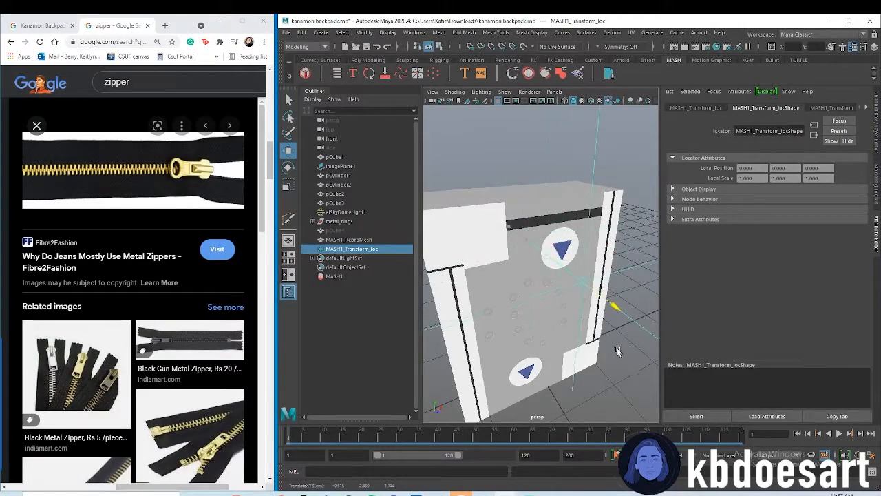
Examine the position of the zipper teeth and the MASH transform locator relative to the bag from several angles
left_click_drag(577, 308, 606, 352, "alt")
right_click_drag(605, 352, 537, 309, "alt")
left_click_drag(537, 309, 579, 352, "alt")
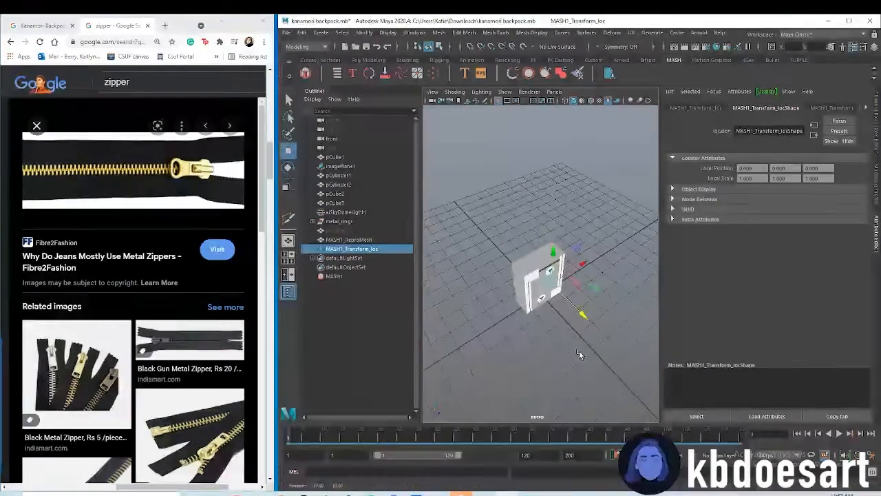
right_click_drag(579, 353, 524, 292, "alt")
left_click_drag(523, 290, 520, 326, "alt")
right_click_drag(520, 326, 559, 346, "alt")
middle_click_drag(559, 345, 550, 260, "alt")
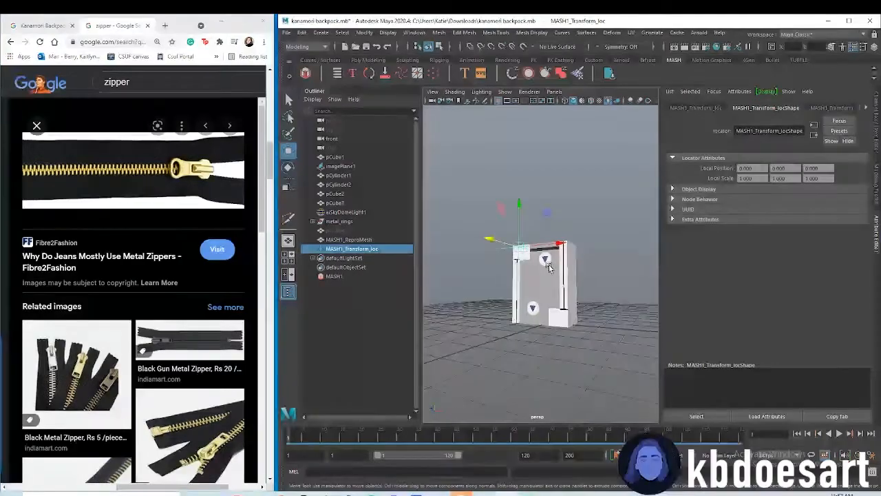
right_click_drag(549, 260, 597, 286, "alt")
Delete the MASH transform locator from the scene
key("space")
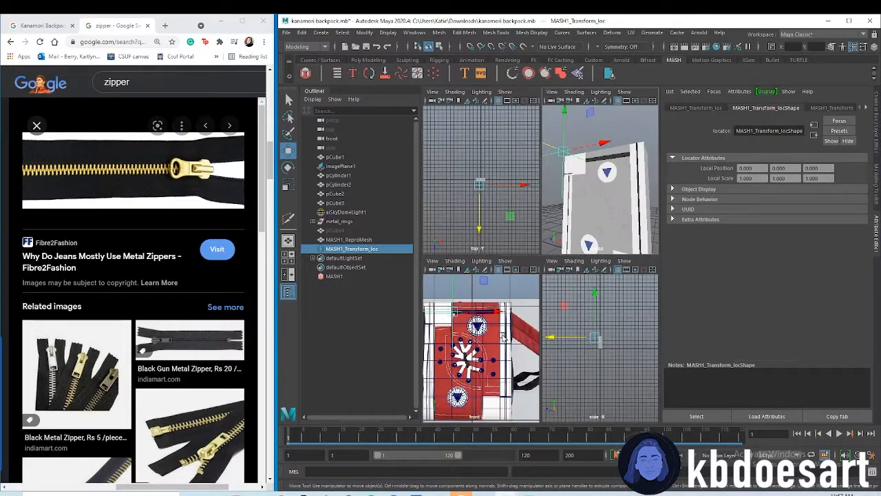
key("space")
scroll(551, 227, "up", 2)
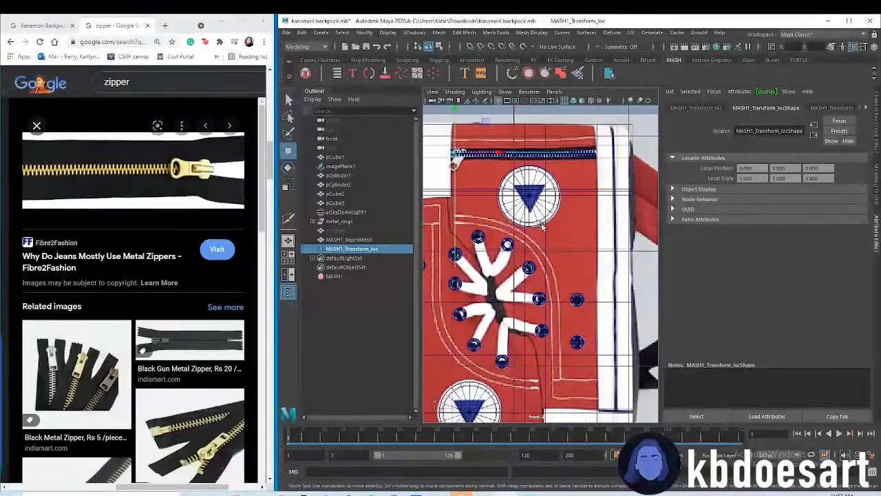
middle_click_drag(551, 227, 598, 325, "alt")
mouse_move(503, 206)
left_mouse_down()
mouse_move(503, 219)
mouse_move(503, 193)
left_mouse_up()
key("ctrl+z")
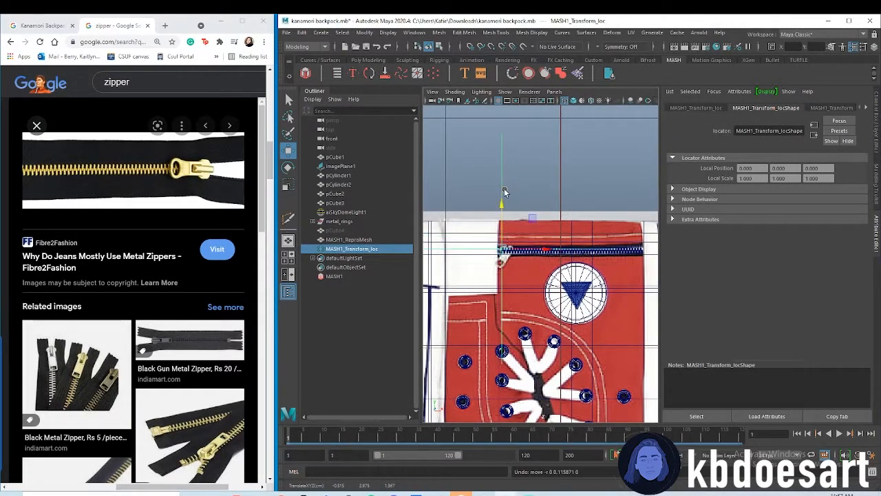
key("Delete")
Move the MASH1_ReproMesh teeth forward along Z by about 0.47 towards the bag's front face
left_click(371, 240)
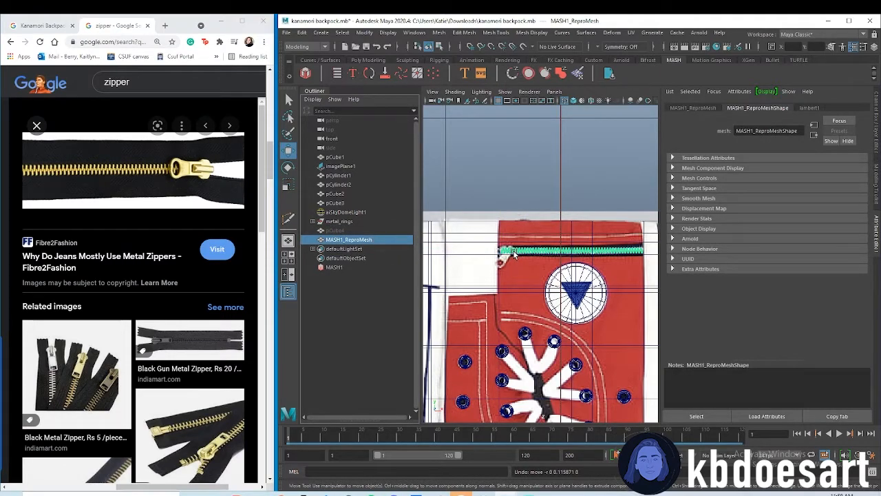
scroll(534, 256, "down", 5)
key("space")
key("space")
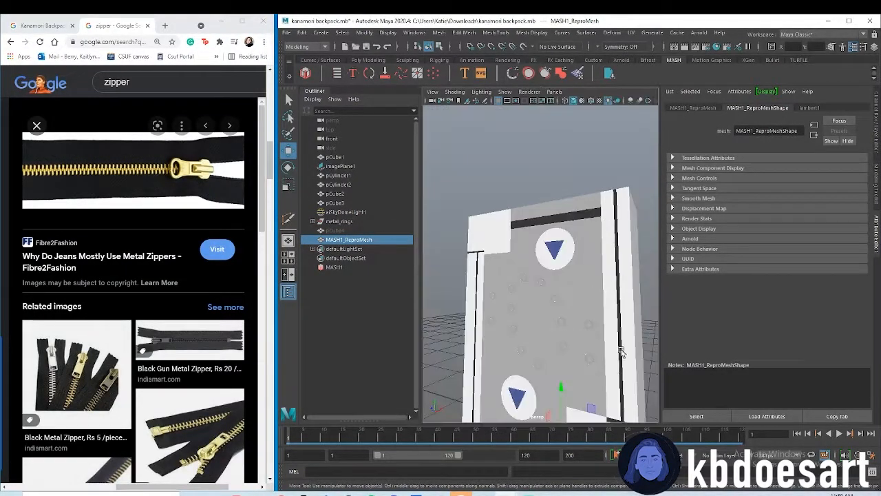
scroll(623, 353, "down", 3)
left_click_drag(514, 394, 521, 391)
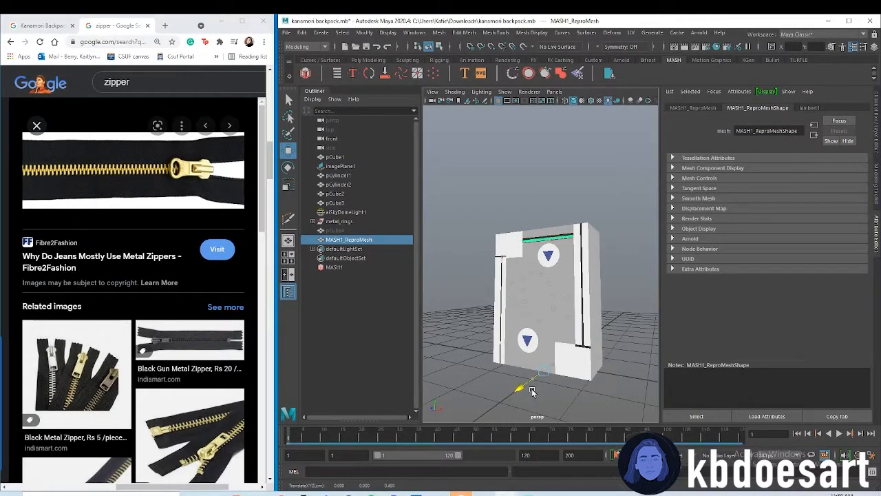
left_click_drag(533, 392, 524, 382)
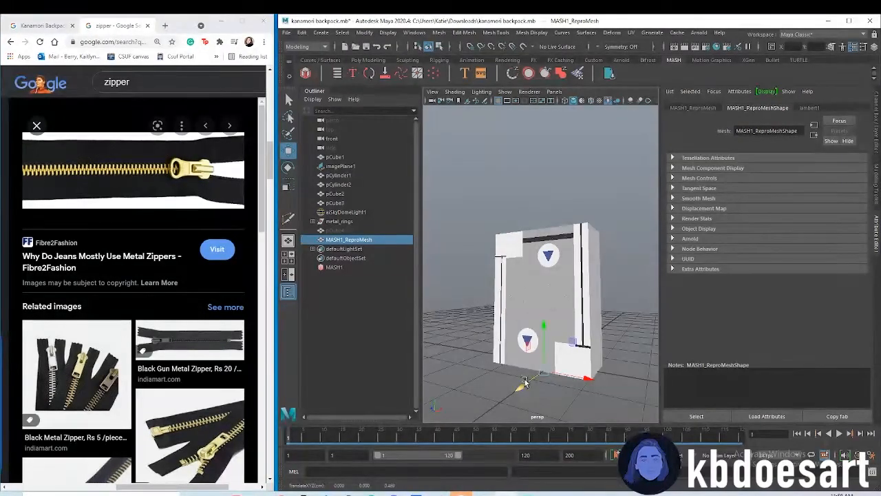
Fine-tune the teeth mesh's forward offset to about 0.49 so it sits just in front of the black zipper strip
scroll(581, 250, "up", 3)
left_click_drag(581, 250, 546, 350, "alt")
scroll(508, 273, "up", 4)
left_click_drag(498, 368, 498, 368)
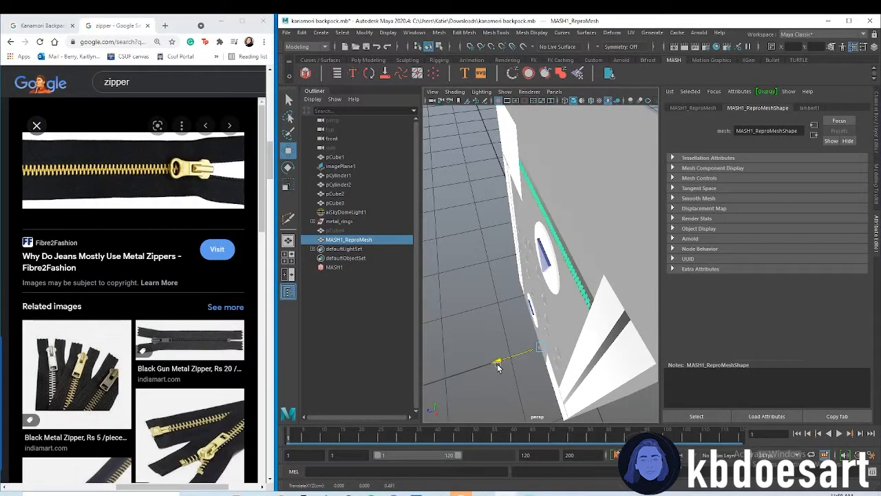
scroll(582, 306, "up", 3)
left_click_drag(582, 305, 558, 246, "alt")
scroll(583, 305, "down", 3)
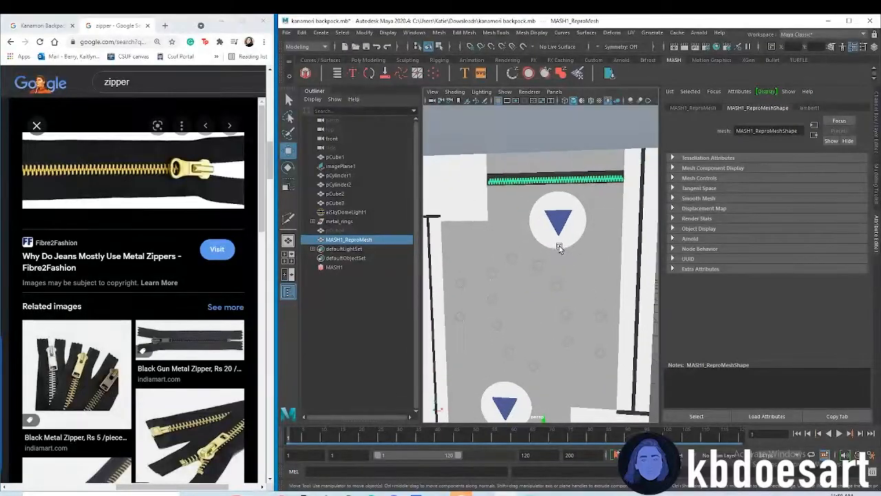
scroll(557, 246, "down", 2)
Nudge the teeth mesh slightly along Y to centre it on the black zipper strip
key("space")
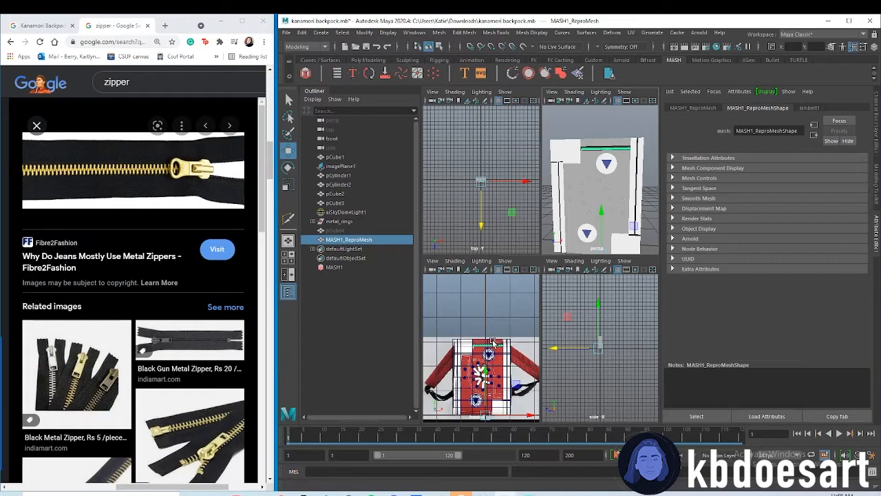
key("space")
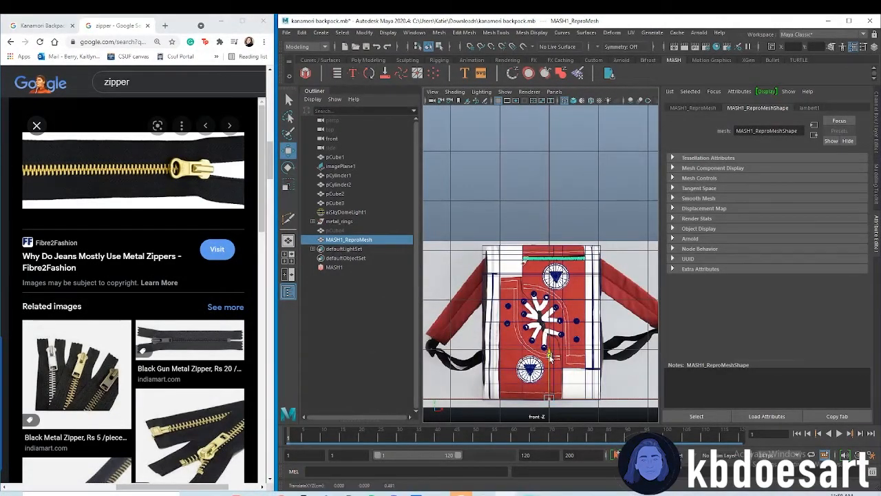
key("space")
key("space")
left_click_drag(543, 375, 543, 373)
middle_click_drag(543, 374, 537, 336, "alt")
scroll(571, 269, "up", 5)
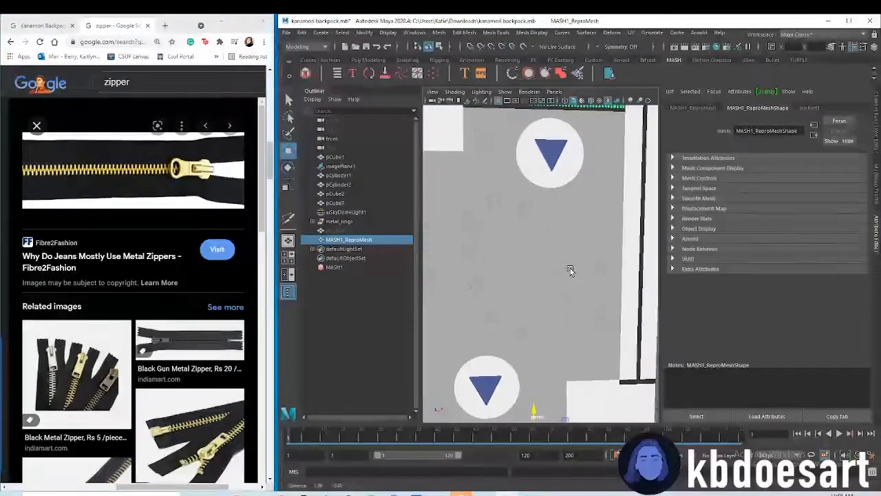
Move the teeth mesh's pivot from the bag's base up to the zipper, keeping the teeth mesh selected
scroll(544, 289, "down", 4)
key("d")
left_click_drag(536, 398, 505, 268)
left_click_drag(531, 193, 543, 210, "alt")
left_click(525, 217)
left_click(544, 209)
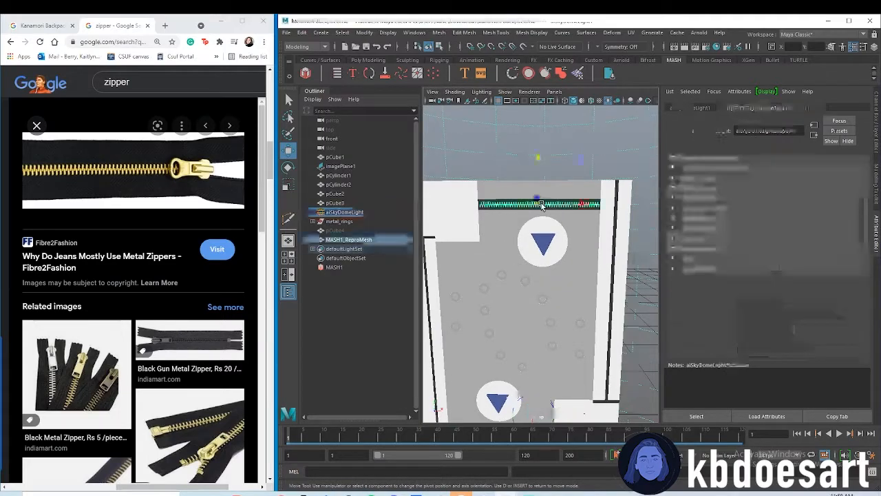
right_click_drag(594, 210, 594, 214)
Assign the existing aiStandardSurface3 material to the zipper teeth and rename that material to blue
right_click_drag(495, 214, 577, 447)
key("q")
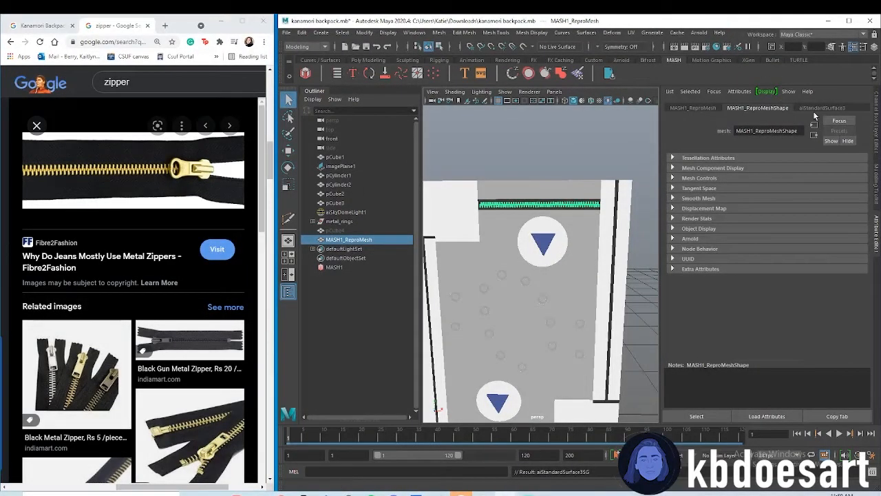
left_click(822, 108)
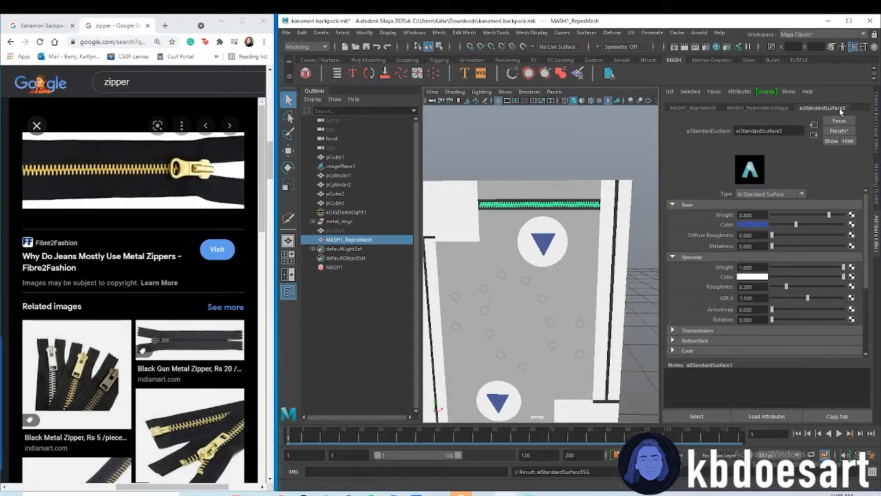
double_click(777, 130)
type("blue")
key("Return")
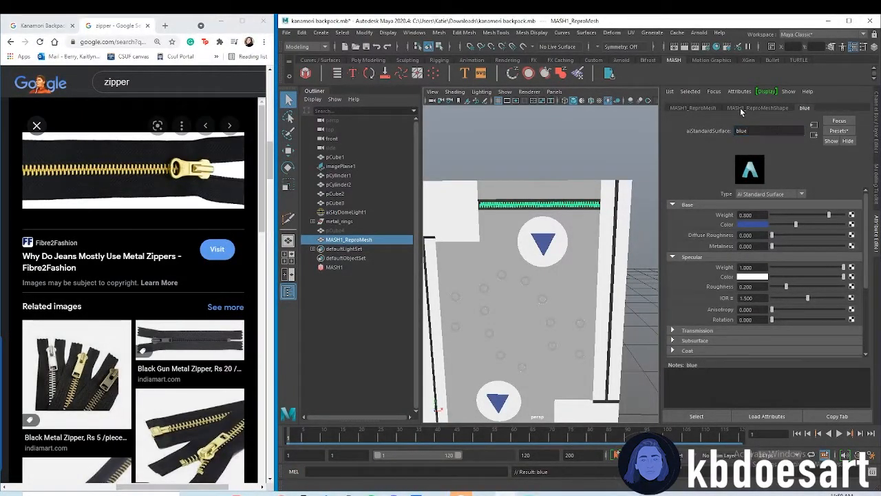
Assign the existing aiStandardSurface4 material to the zipper teeth and rename that material to metal
right_click_drag(545, 204, 609, 443)
double_click(760, 130)
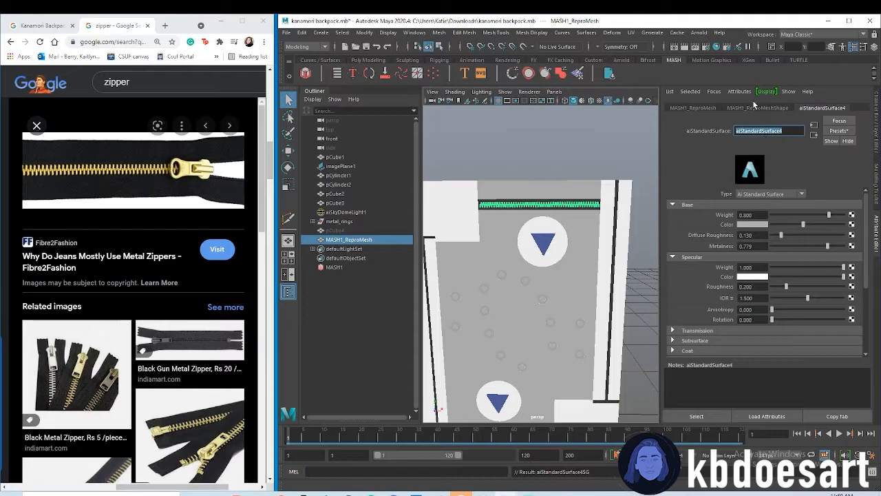
type("metal")
key("Return")
Turn on the smooth mesh preview for the bag body in the perspective view
left_click(598, 170)
right_click_drag(616, 221, 589, 191, "alt")
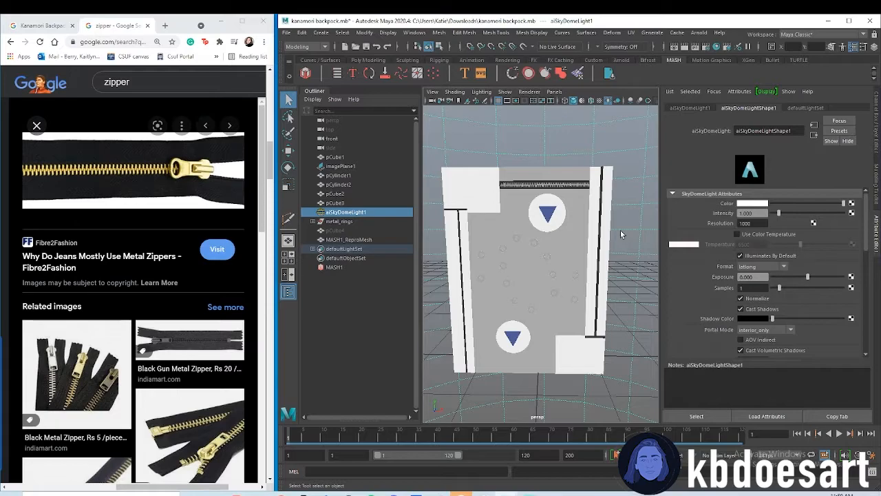
left_click(589, 229)
key("3")
left_click(598, 143)
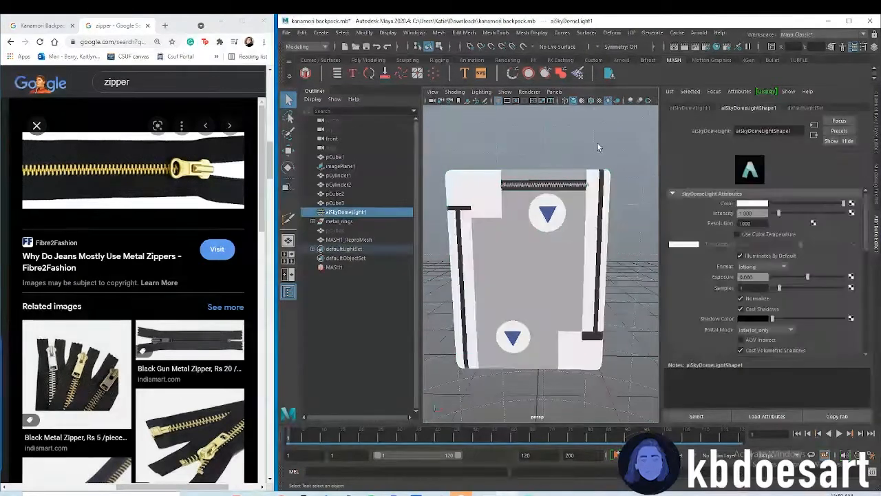
scroll(556, 203, "up", 5)
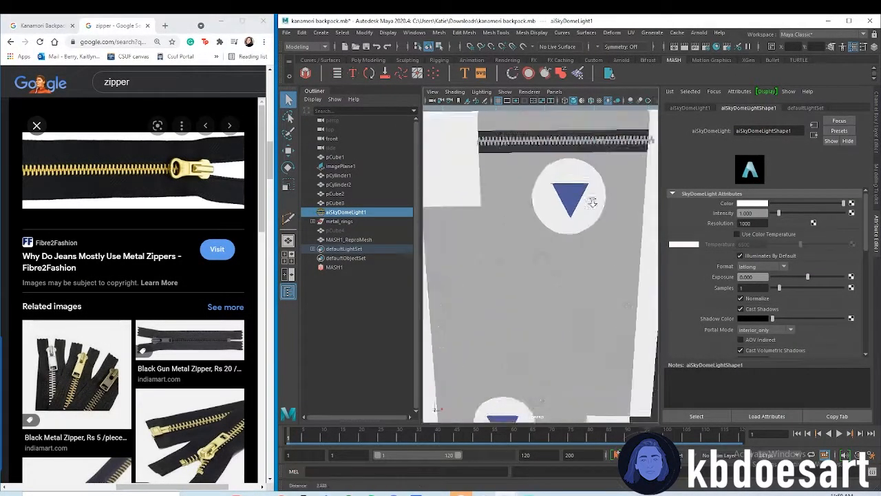
Create a polygon cylinder for the zipper pull while working in the front view
key("space")
key("space")
scroll(522, 223, "up", 8)
scroll(512, 223, "down", 3)
scroll(511, 223, "up", 6)
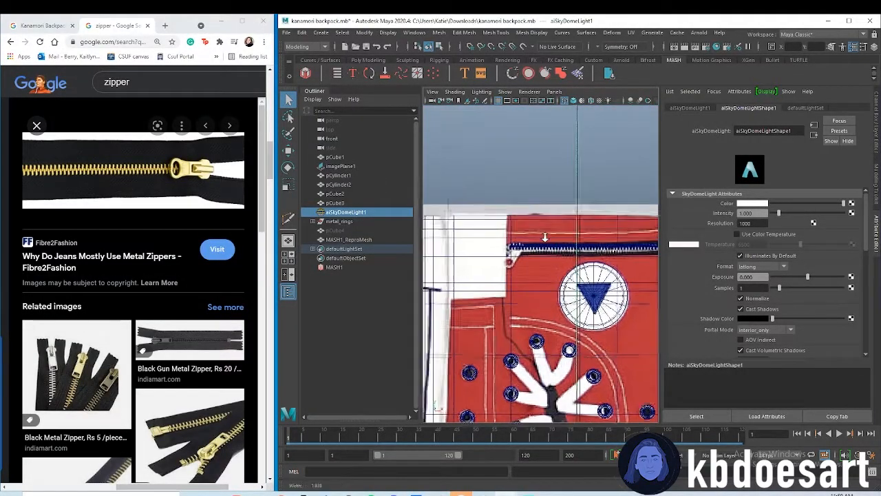
middle_click_drag(473, 212, 515, 214, "alt")
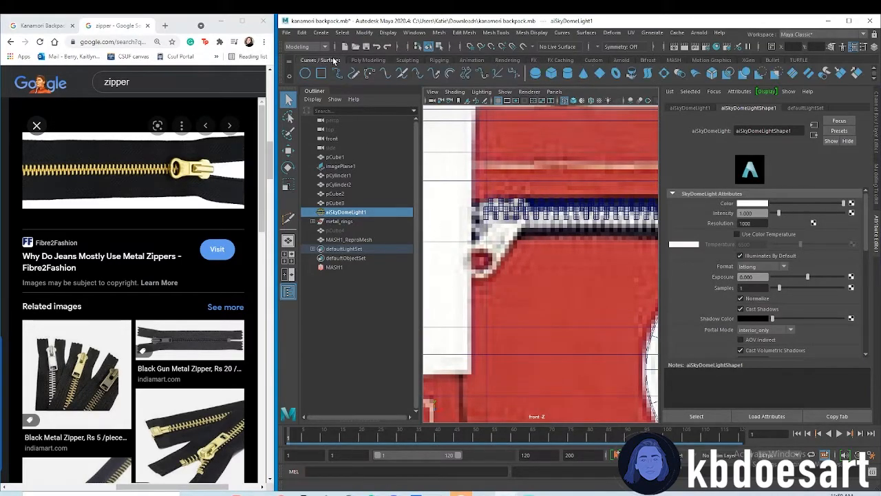
left_click(356, 60)
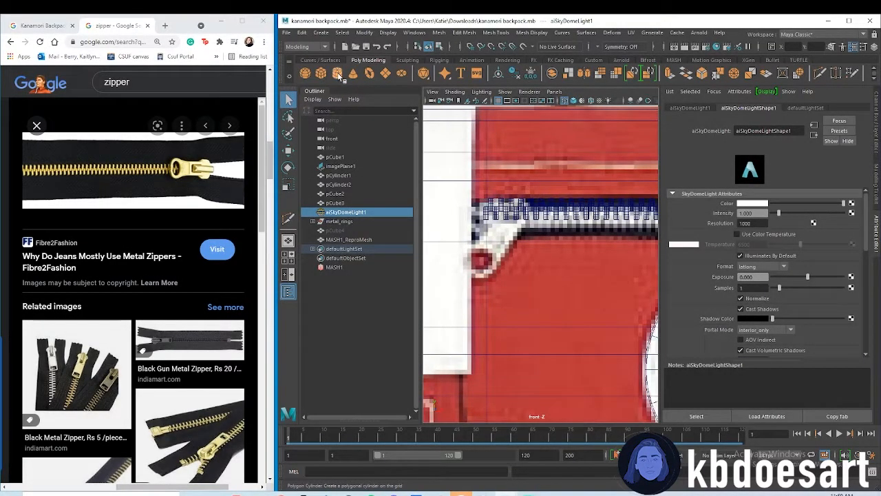
left_click(338, 75)
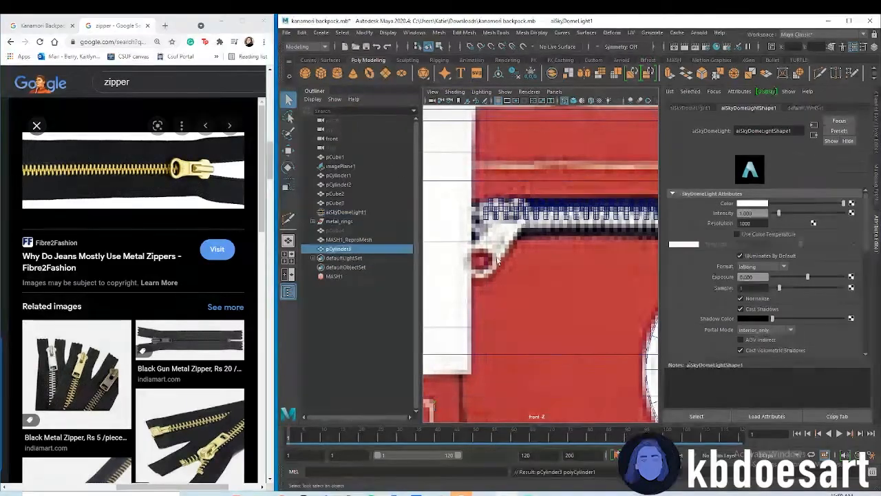
Set the new cylinder's X rotation to 90 so its round face points to the front
scroll(577, 275, "down", 6)
scroll(585, 323, "up", 2)
key("w")
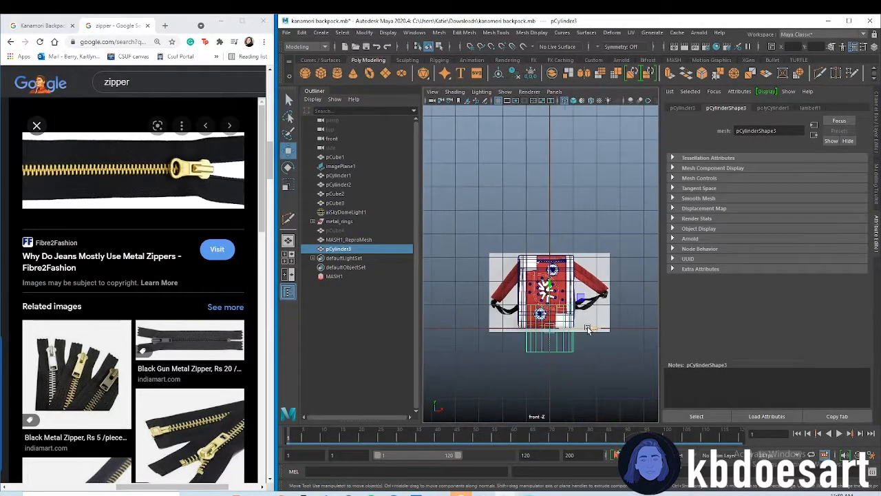
key("r")
key("w")
left_click(682, 108)
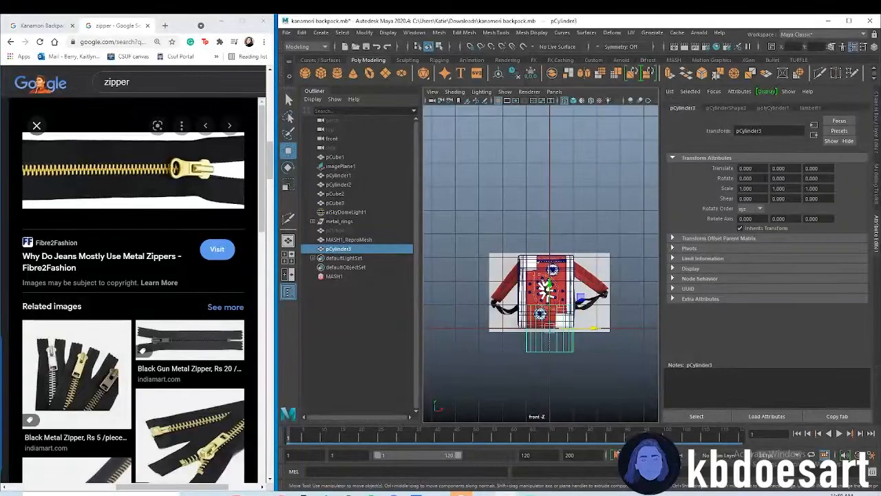
key("Return")
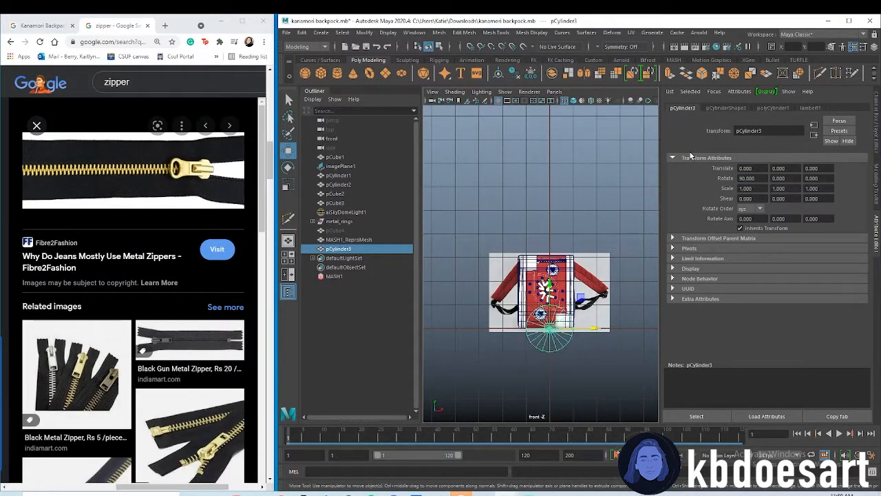
Raise the cylinder to about 2.69 in Y and scale it down uniformly to about 0.19, keeping it selected
left_click_drag(549, 285, 550, 221)
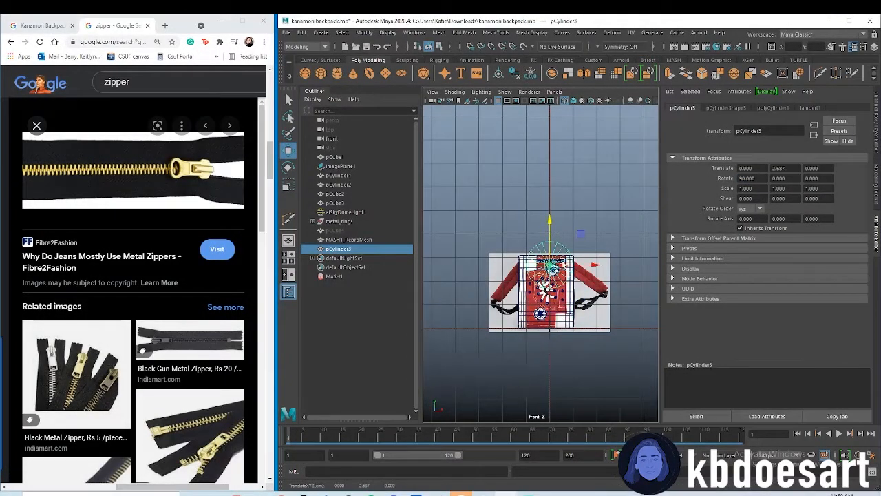
key("r")
left_click_drag(549, 265, 550, 268)
key("w")
left_click(551, 267)
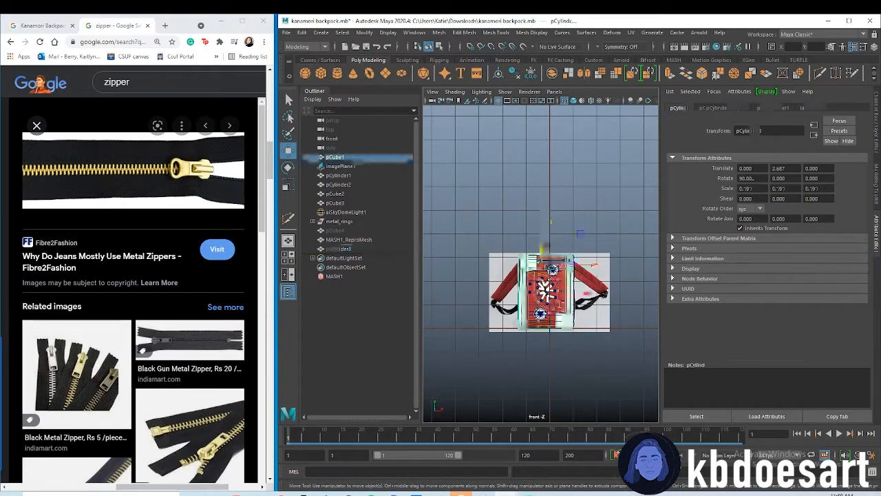
left_click(347, 248)
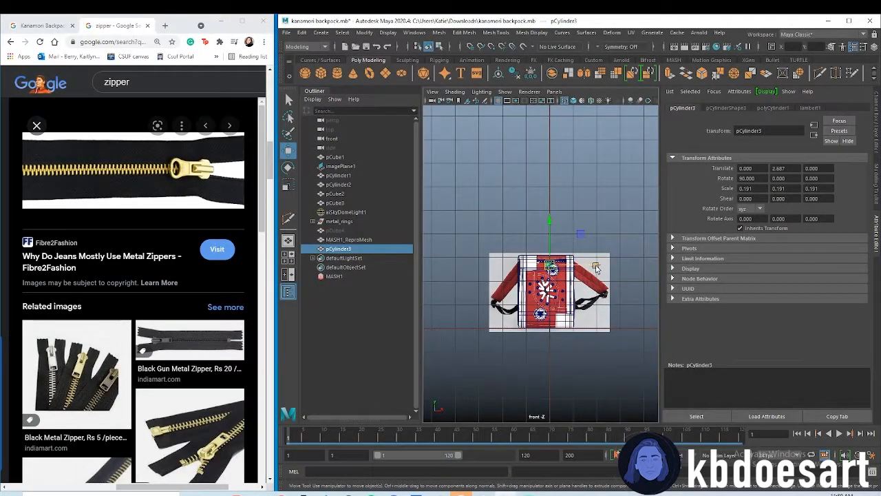
Shrink the cylinder further and move it over the reference zipper pull at the zipper's left end
scroll(561, 267, "up", 10)
key("r")
left_click_drag(539, 279, 485, 275)
key("w")
left_click_drag(568, 280, 530, 279)
left_click_drag(502, 239, 502, 216)
key("r")
left_click_drag(500, 256, 483, 255)
Stretch the cylinder into an oval with X scale about 0.105, rotate it about 46.6° in Z, and align it with the reference pull
scroll(541, 236, "up", 1)
scroll(541, 236, "up", 4)
left_click_drag(566, 305, 616, 307)
key("e")
left_click_drag(545, 321, 529, 259)
key("r")
key("w")
left_click_drag(551, 301, 559, 301)
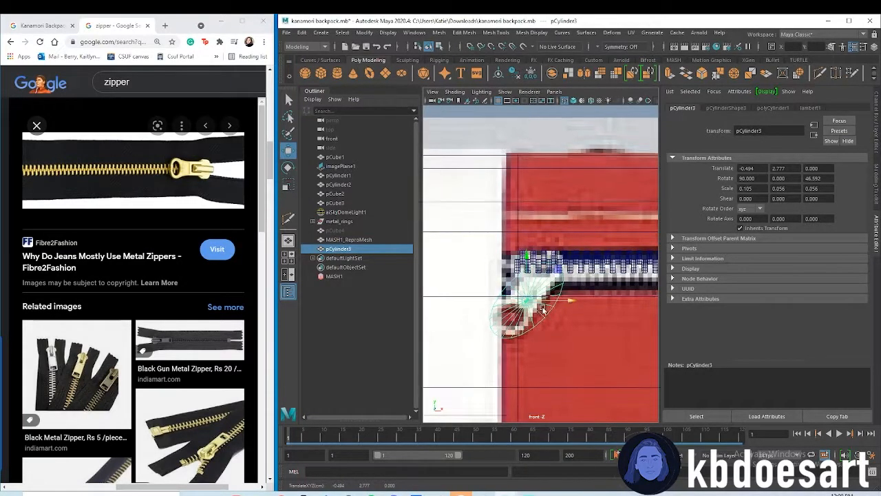
Select the middle side vertices of the oval zipper-pull cylinder and scale them inward to pinch its waist
scroll(540, 311, "up", 5)
right_click_drag(521, 274, 489, 262)
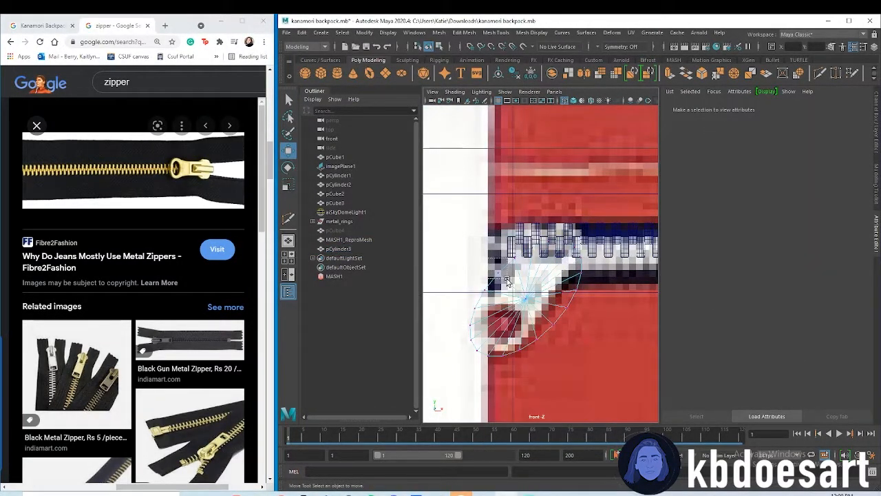
left_click(506, 280)
left_click(562, 328, "shift")
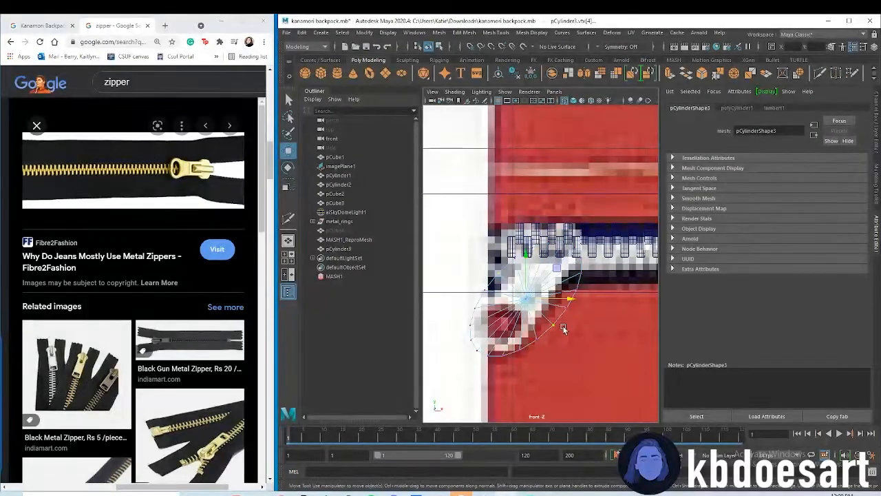
key("r")
left_click_drag(527, 298, 515, 301)
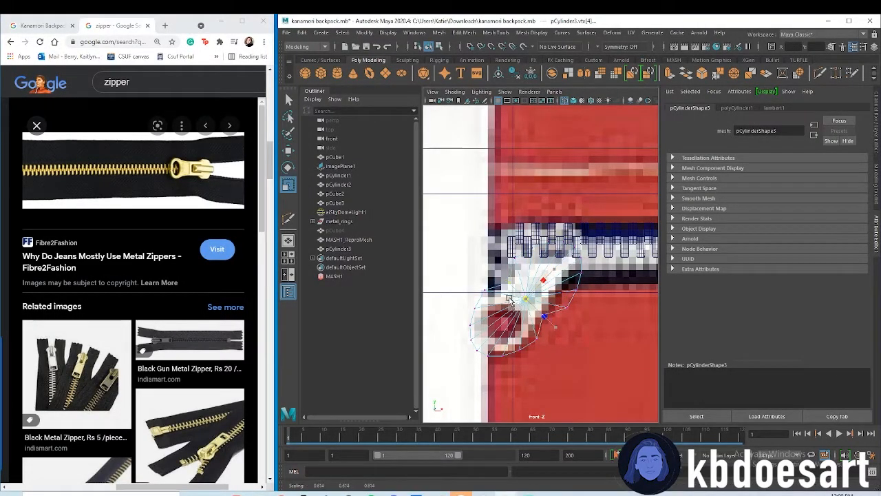
Scale the side vertices neighbouring the pinch inward to follow the reference pull's outline, finishing with smooth preview on
key("1")
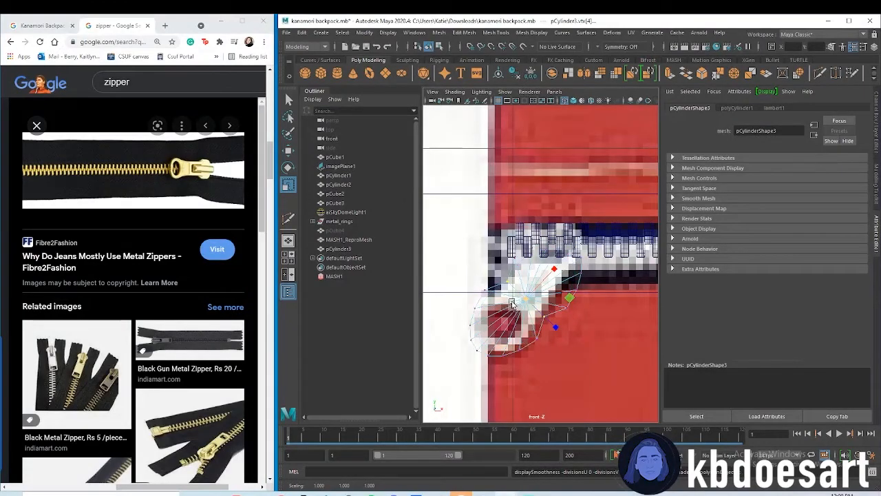
mouse_move(577, 316)
left_mouse_down()
mouse_move(560, 303)
mouse_move(566, 309)
left_mouse_up()
left_click(514, 259, "shift")
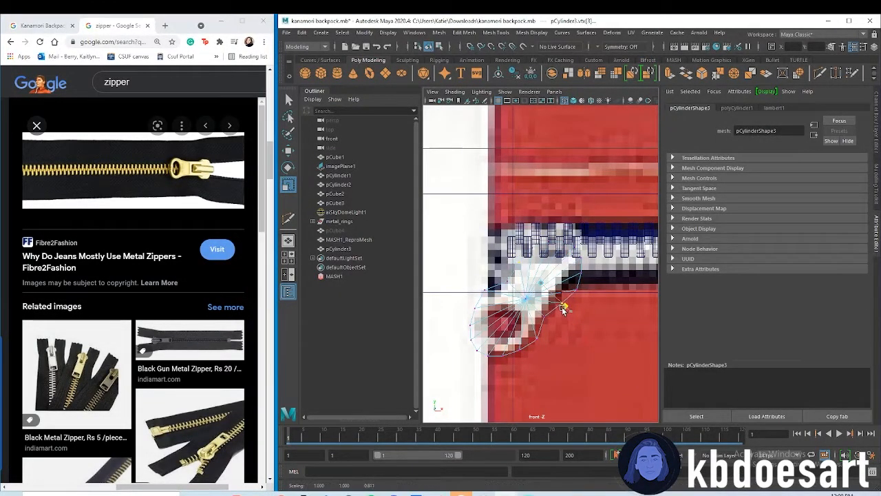
left_click(484, 288)
left_click(537, 340, "shift")
left_click_drag(540, 344, 539, 342)
key("3")
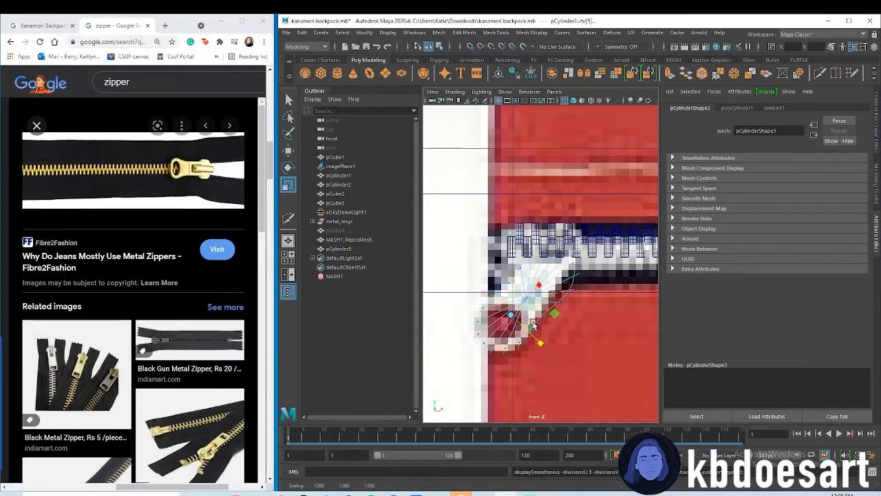
Return the pull to object mode in the perspective view and move the whole object to about 0.587 in Z
key("space")
key("space")
left_click_drag(517, 272, 561, 245, "alt")
key("w")
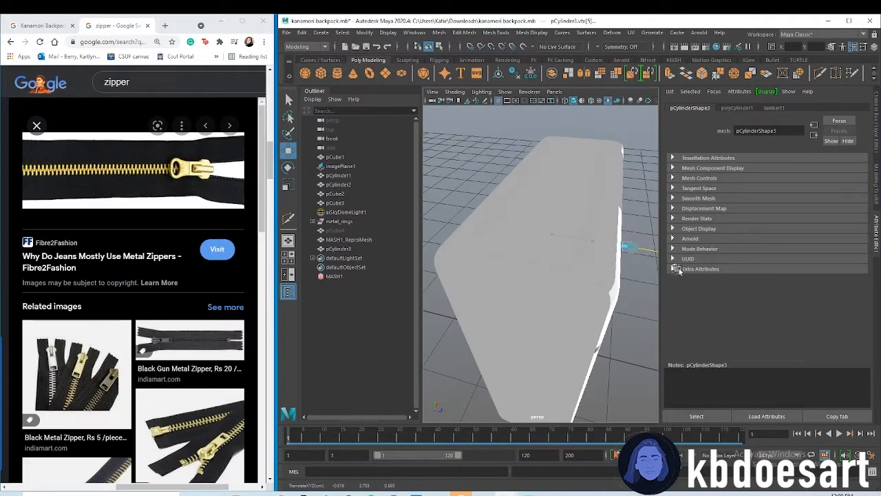
right_click(559, 238)
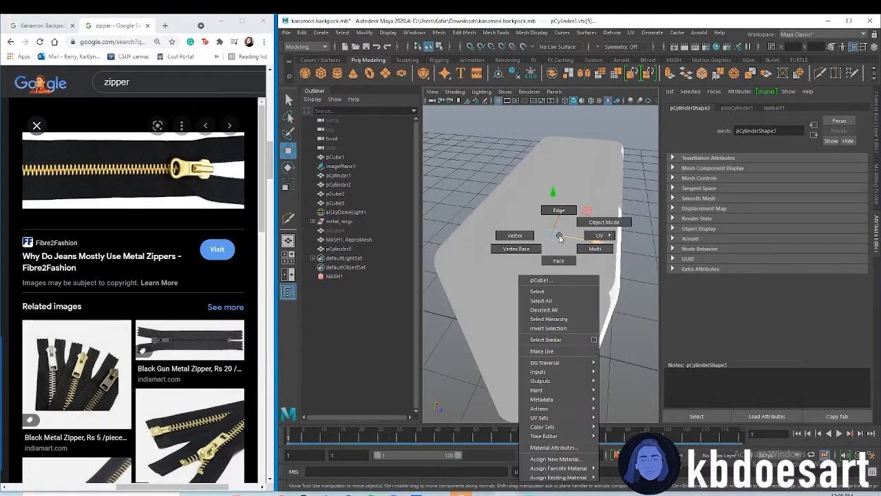
left_click(604, 221)
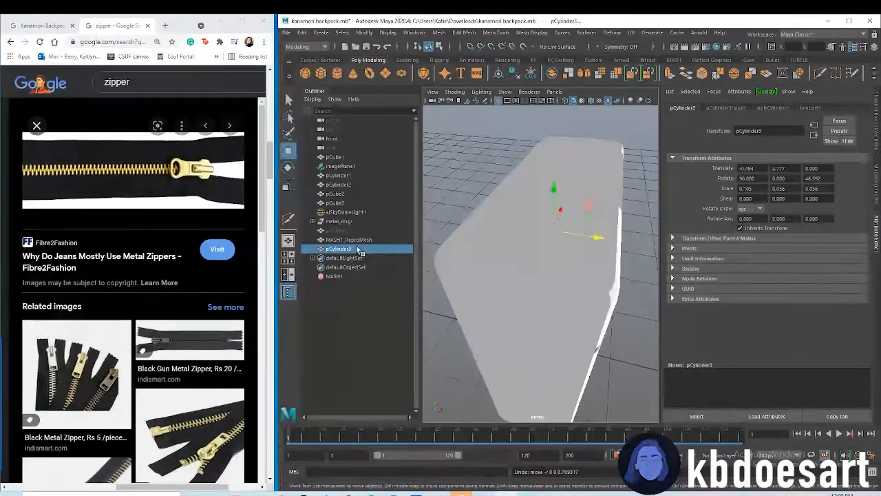
left_click_drag(605, 239, 690, 263)
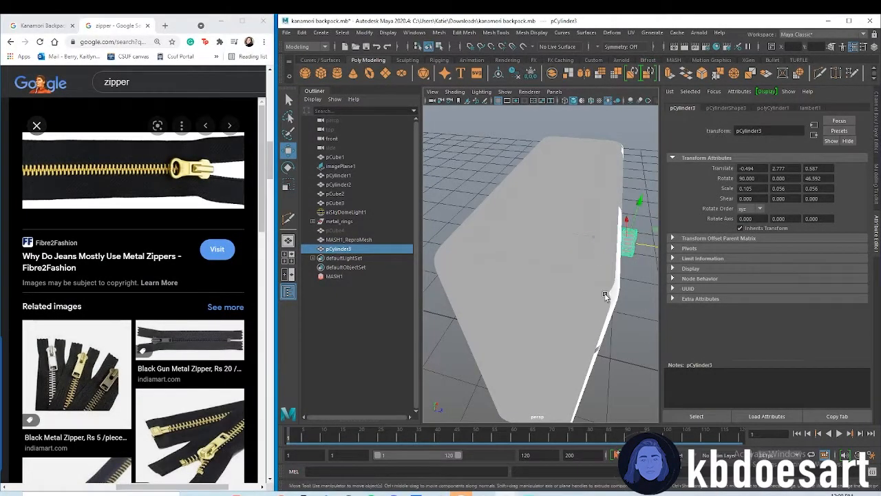
key("f")
key("r")
left_click_drag(563, 262, 545, 248)
left_click_drag(550, 253, 517, 256, "alt")
scroll(534, 289, "up", 5)
left_click(520, 259)
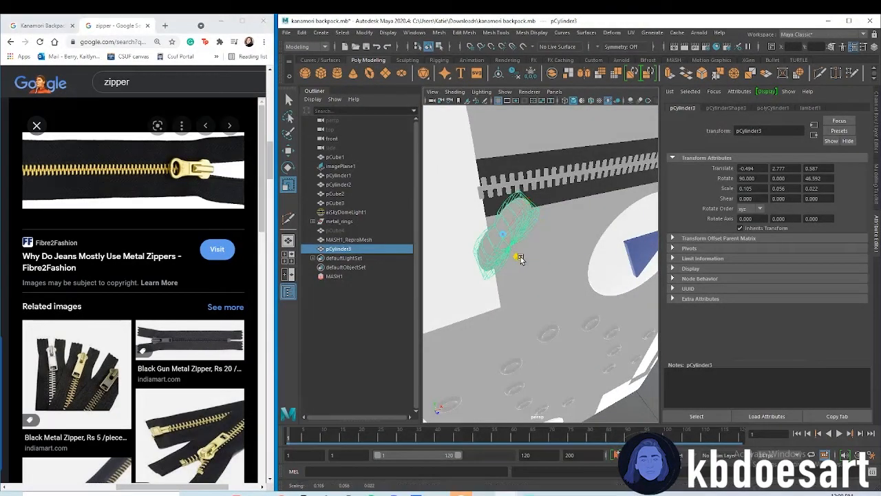
key("ctrl+z")
key("ctrl+z")
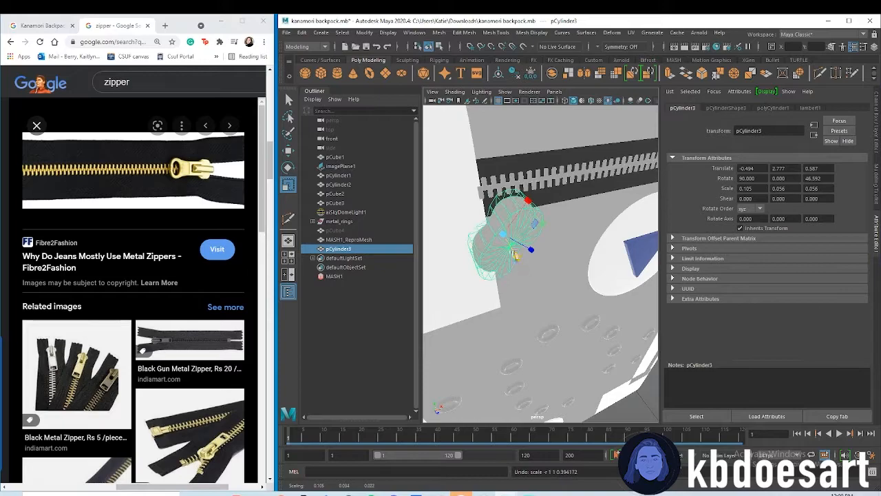
Flatten the zipper pull's thickness to a Y scale of about 0.021
left_click_drag(518, 261, 510, 235)
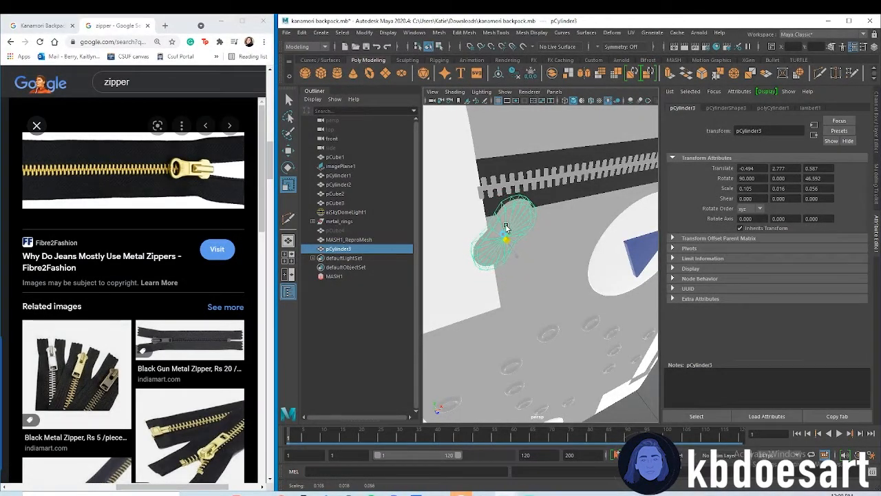
scroll(511, 230, "up", 3)
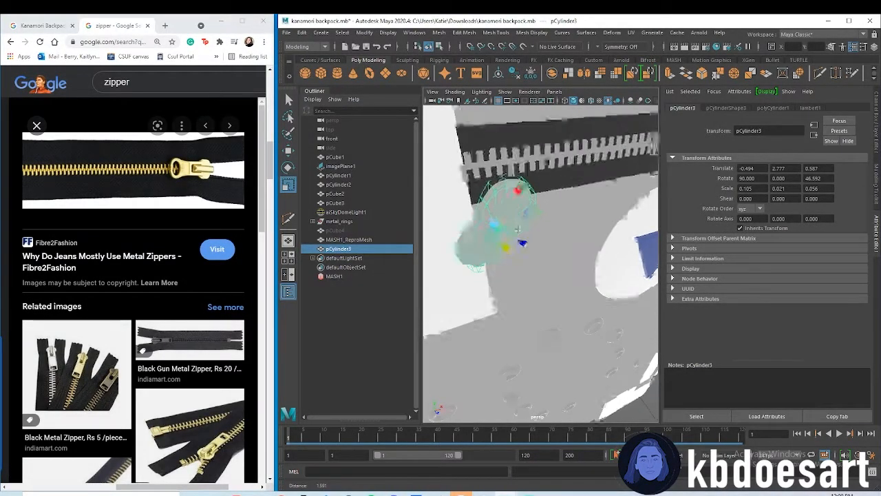
left_click_drag(523, 218, 519, 234, "alt")
Select the pull's rim edge loop and bevel it with 2 segments and a fraction of about 0.31
right_click(523, 218)
right_click_drag(523, 218, 522, 194)
double_click(519, 210)
double_click(518, 210, "shift")
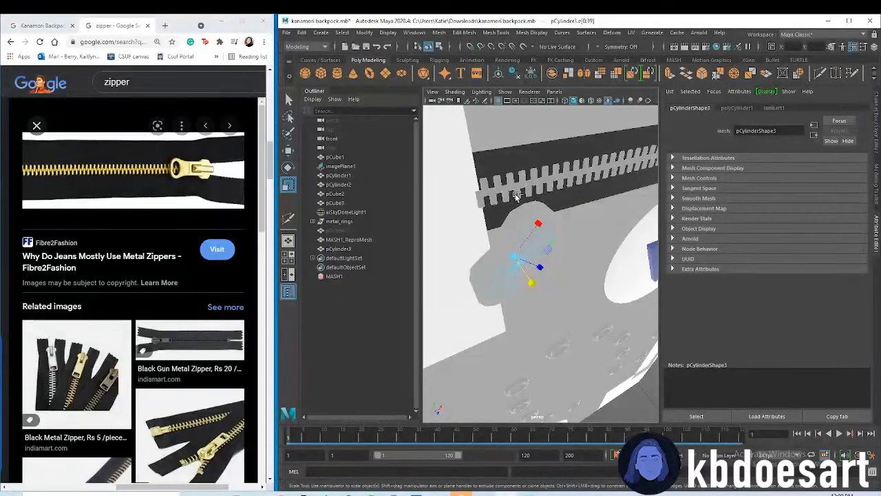
key("ctrl+b")
left_click(619, 281)
type("2")
key("Return")
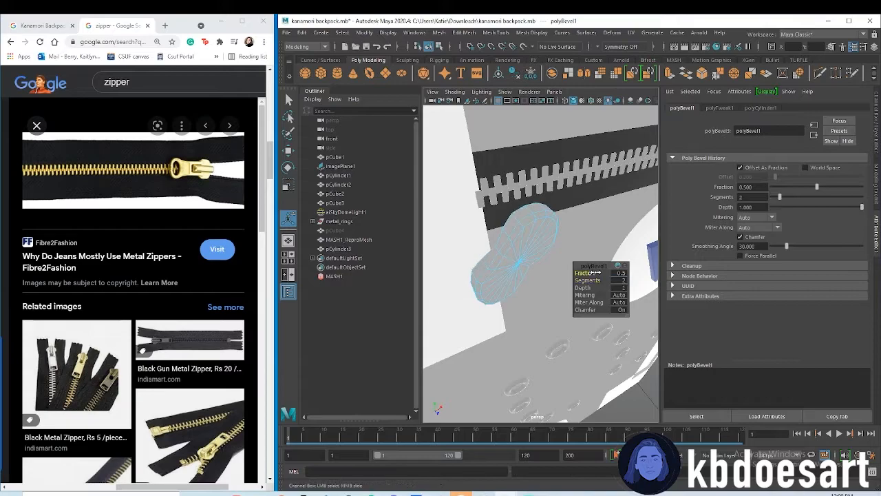
left_click_drag(584, 273, 579, 272)
Return the bevelled pull to object mode, turn off its smooth preview, and apply Mesh Smooth with one division
left_click_drag(555, 305, 514, 309, "alt")
middle_click_drag(513, 309, 551, 354, "alt")
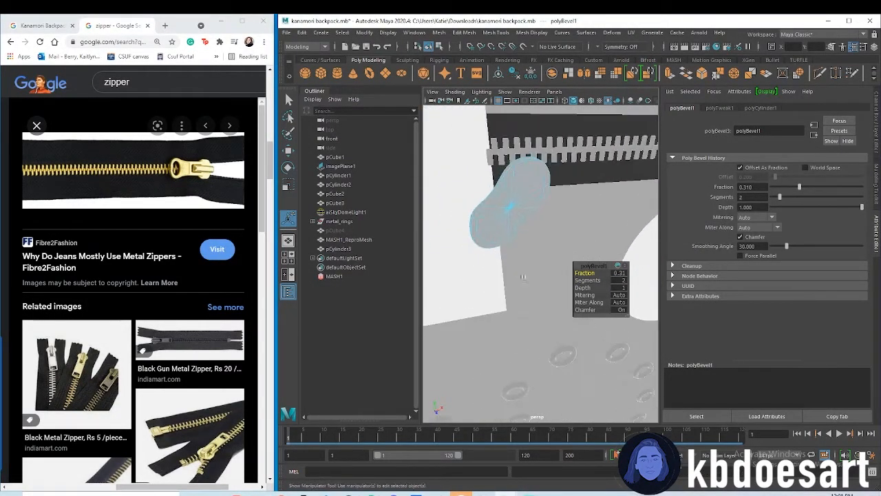
left_click_drag(513, 224, 490, 195, "alt")
middle_click_drag(515, 164, 521, 196, "alt")
left_click_drag(522, 196, 521, 160, "alt")
middle_click_drag(521, 160, 523, 191, "alt")
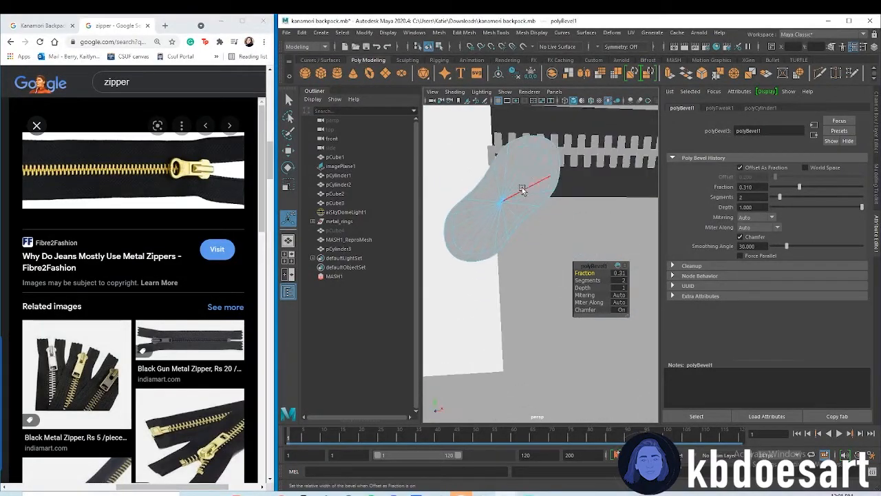
right_click_drag(511, 182, 542, 173)
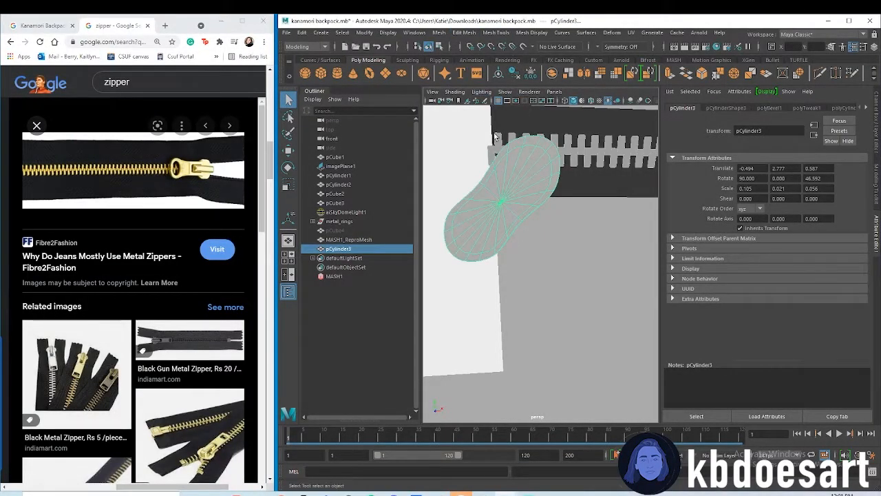
left_click(472, 33)
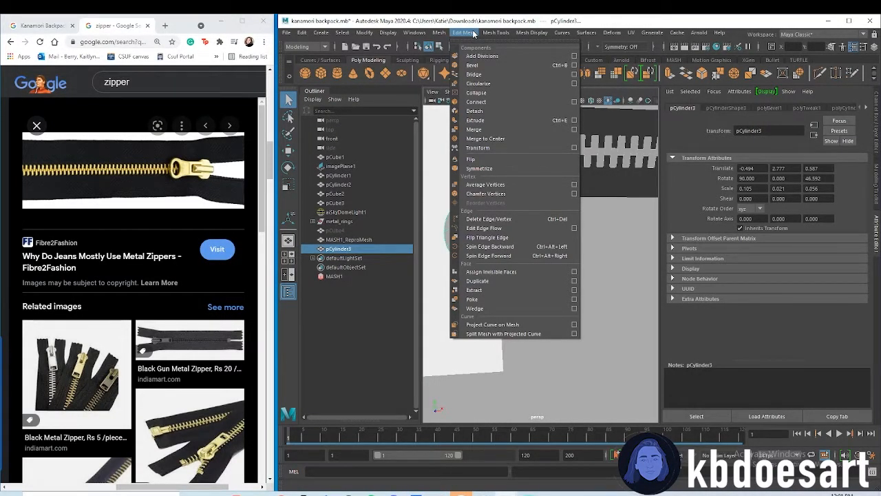
mouse_move(440, 34)
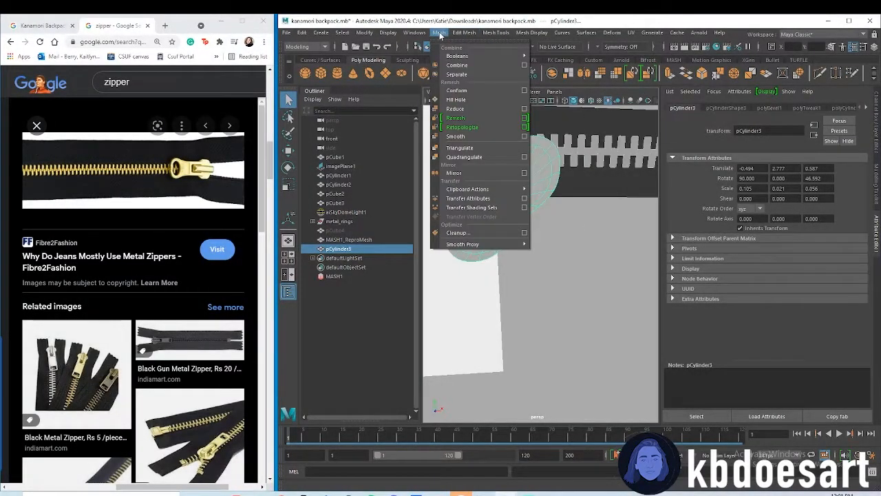
left_click(541, 177)
key("1")
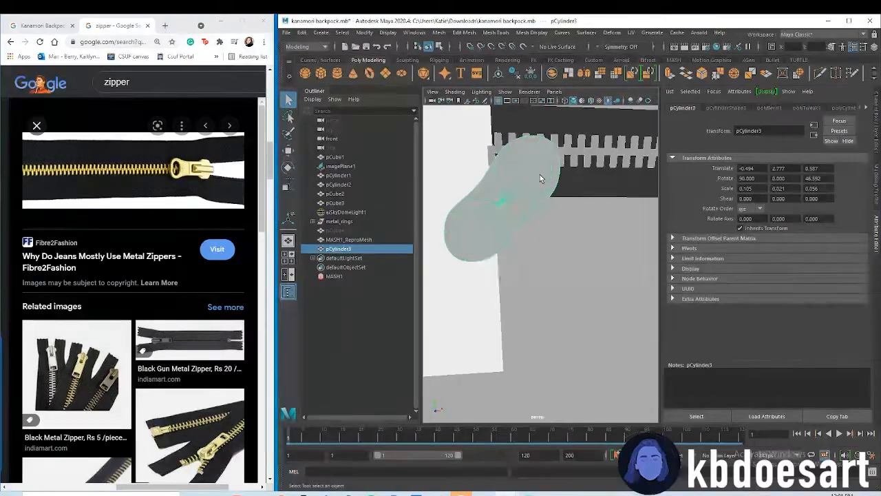
left_click(559, 267)
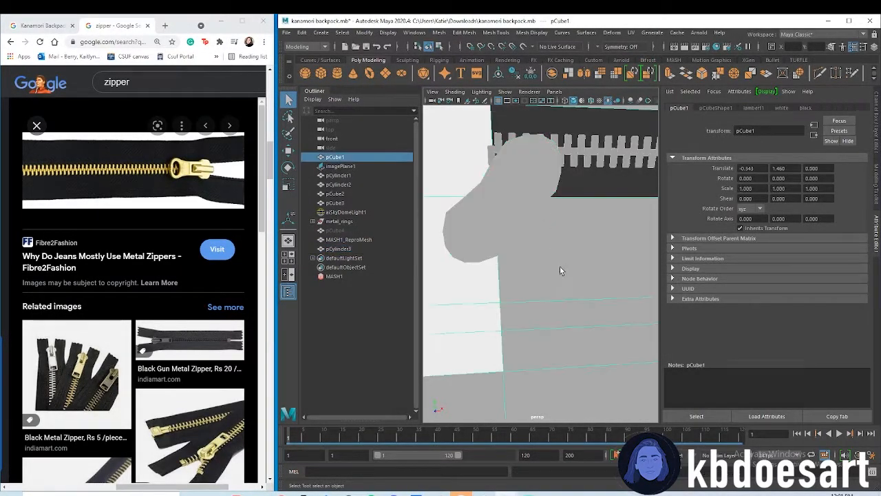
left_click(495, 220)
left_click(495, 32)
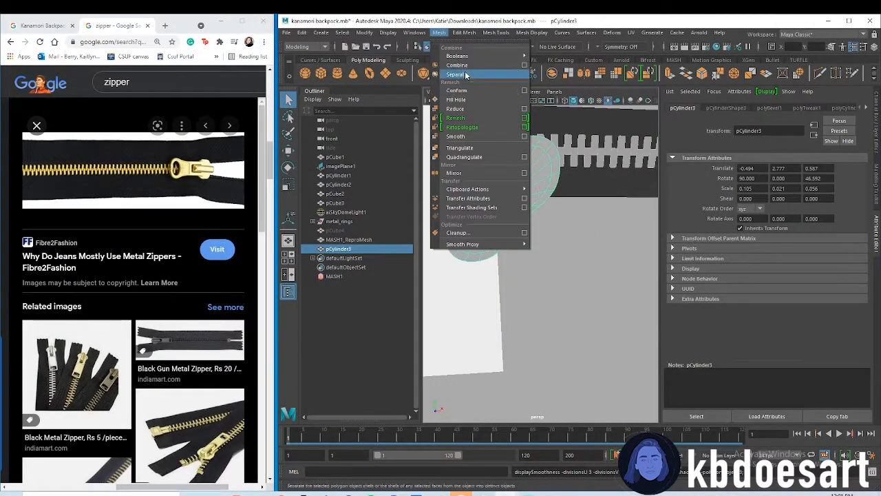
left_click(456, 136)
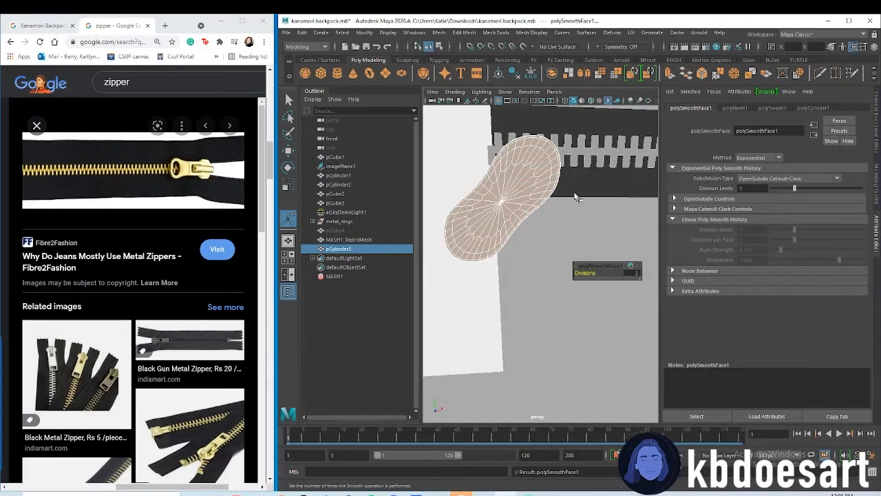
Create a new polygon cylinder and set its X rotation to 90 so its round face points to the front
left_click_drag(530, 190, 518, 134, "alt")
left_click(341, 70)
right_click_drag(613, 198, 417, 196, "alt")
middle_click_drag(561, 246, 557, 211, "alt")
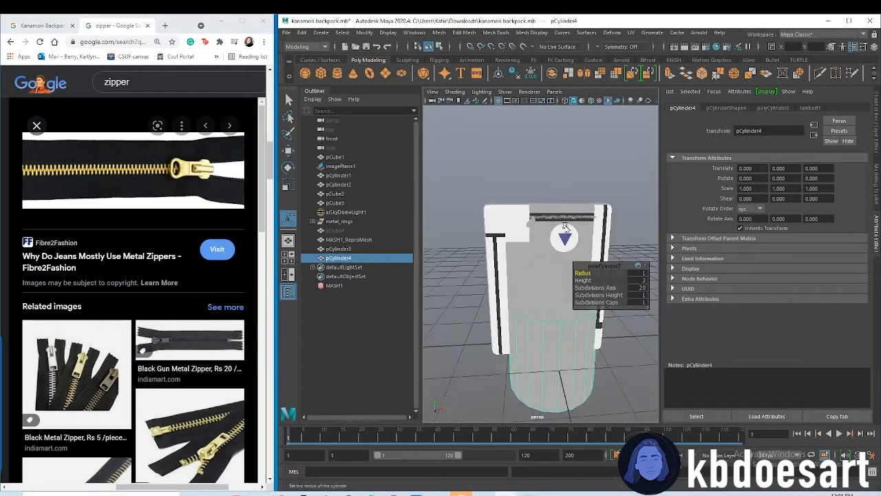
type("90")
key("Return")
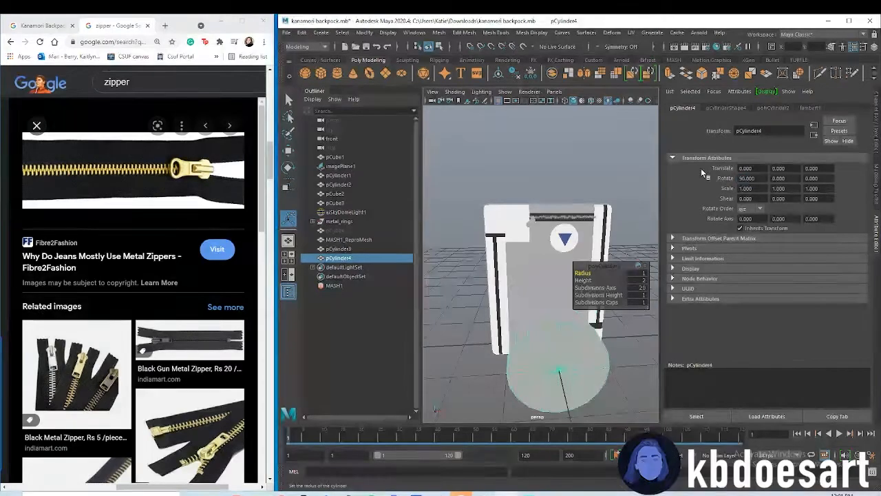
Scale the new cylinder uniformly to about 0.038 and move it up beside the zipper pull, at about 0.683 in Z
key("r")
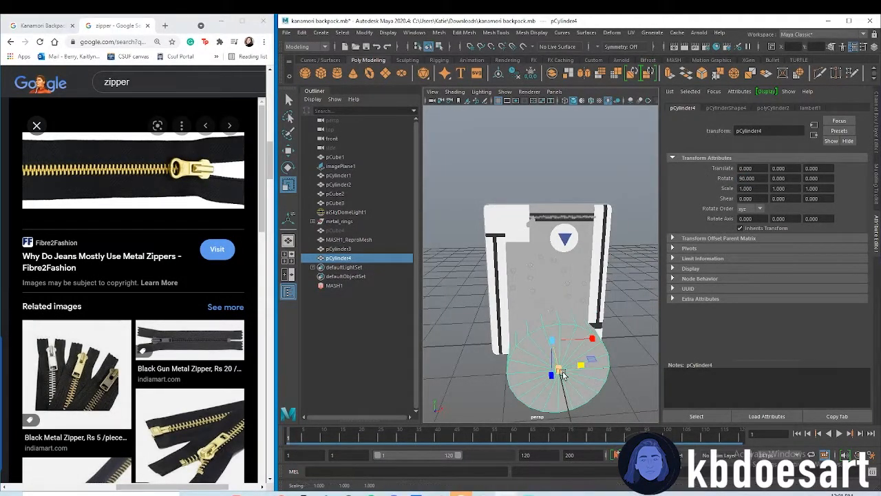
left_click_drag(558, 365, 512, 353)
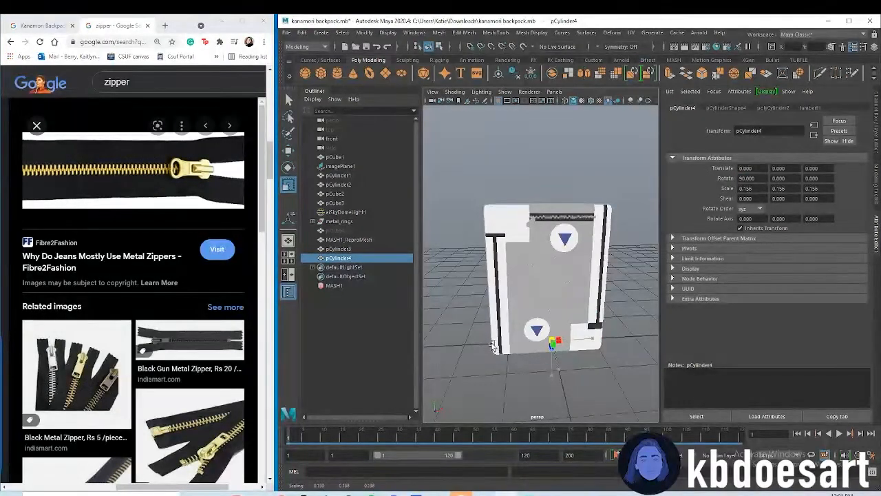
key("w")
left_click_drag(543, 326, 561, 262)
scroll(583, 255, "up", 5)
middle_click_drag(584, 255, 582, 313, "alt")
left_click_drag(583, 313, 488, 250, "alt")
key("r")
key("w")
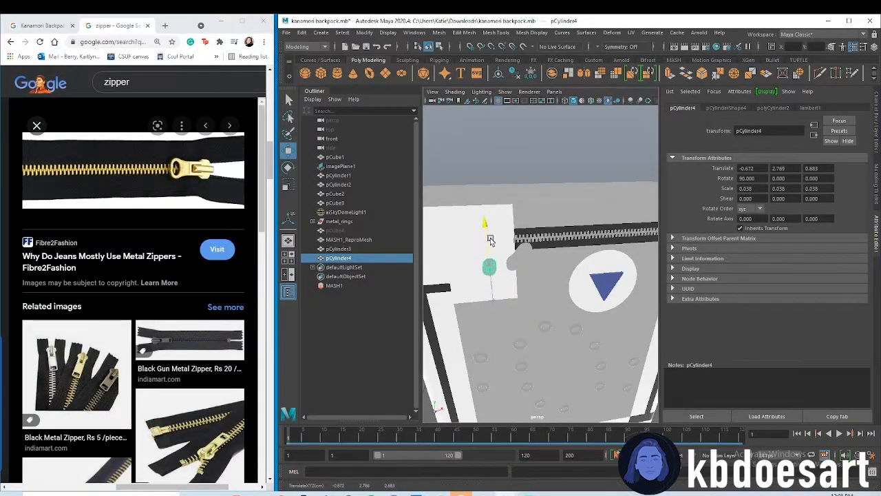
Select the zipper pull and move it forward to about 0.687 in Z
left_click_drag(532, 267, 476, 263, "alt")
left_click(572, 283)
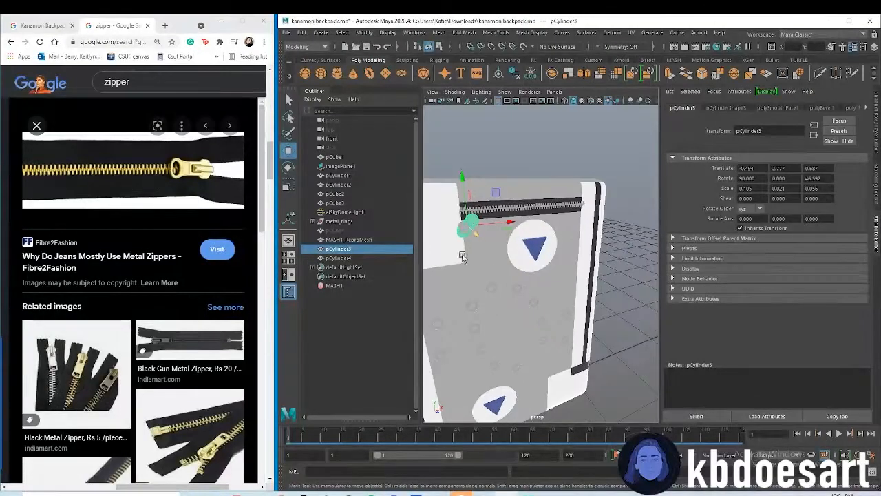
middle_click_drag(476, 264, 541, 310, "alt")
left_click_drag(542, 309, 550, 248, "alt")
scroll(551, 248, "up", 5)
middle_click_drag(550, 248, 560, 258, "alt")
In the front view, lower the small cylinder onto the reference pull's hole and scale it uniformly to about 0.026
key("space")
key("space")
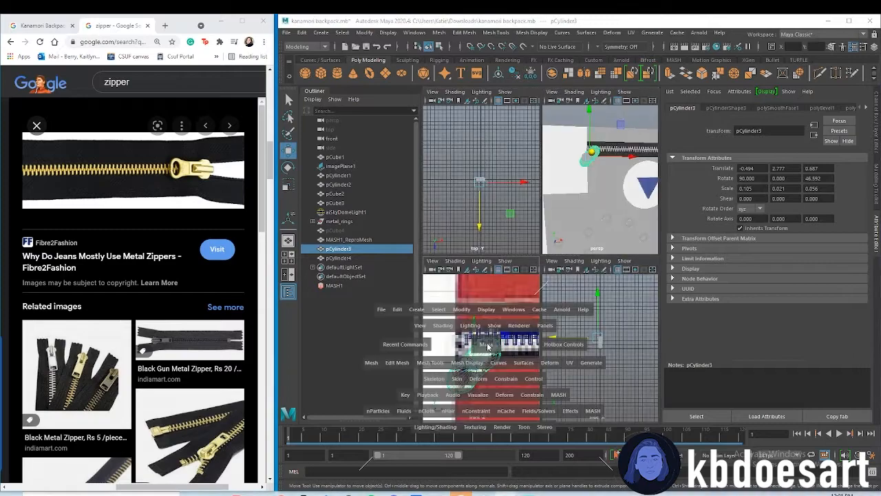
left_click(500, 333)
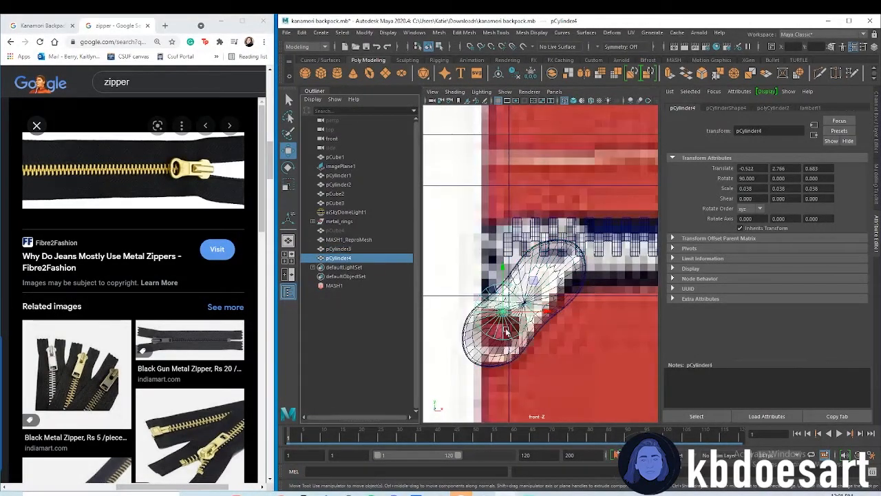
left_click_drag(504, 270, 505, 282)
key("r")
left_click_drag(503, 325, 491, 323)
Centre the small cylinder on the reference pull's hole at about -0.528 in X and 2.746 in Y
key("w")
left_click_drag(502, 278, 501, 281)
left_click(535, 322)
left_click(501, 325)
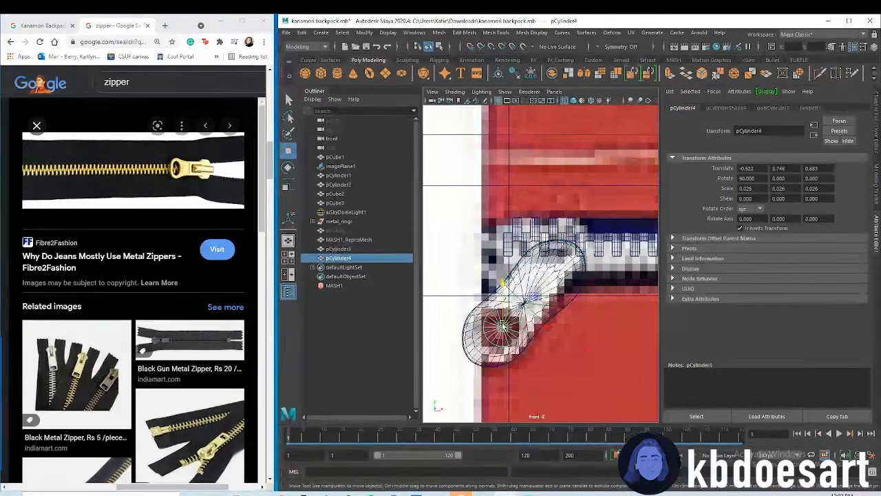
left_click_drag(537, 328, 533, 328)
right_click_drag(544, 322, 577, 300, "alt")
middle_click_drag(577, 300, 600, 268, "alt")
left_click(600, 269, "alt")
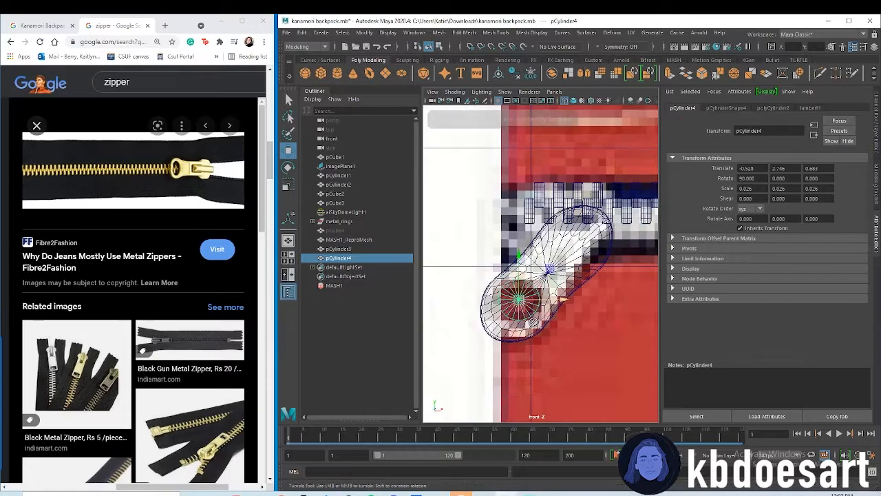
Stretch the small cylinder to about 0.034 in X and rotate it to about -36.151 in Z over the pull's hole
left_click(600, 268)
right_click_drag(600, 269, 571, 298, "alt")
key("f")
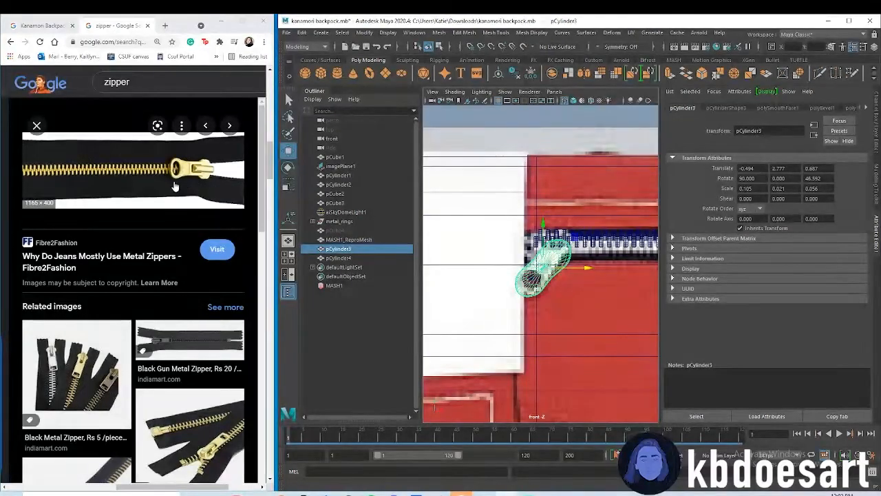
right_click_drag(513, 323, 572, 316, "alt")
left_click(338, 258)
key("f")
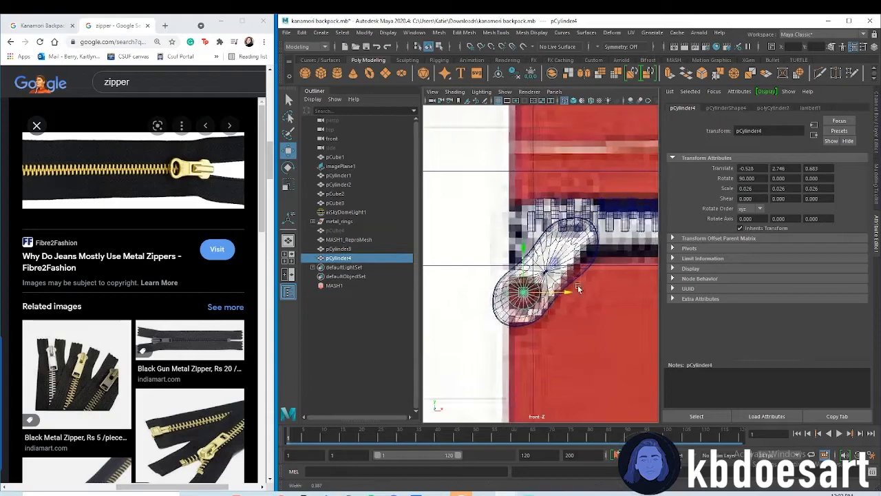
key("r")
mouse_move(537, 305)
left_mouse_down()
mouse_move(550, 327)
mouse_move(533, 335)
mouse_move(542, 308)
left_mouse_up()
key("e")
key("w")
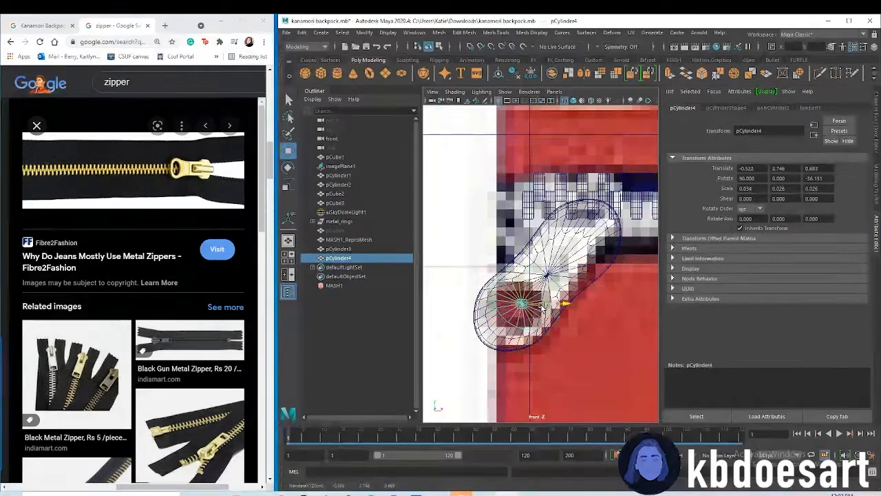
Reposition the small cylinder at about -0.529 in X and 2.738 in Y, rotated to about -43.449 in Z
left_click_drag(520, 271, 521, 280)
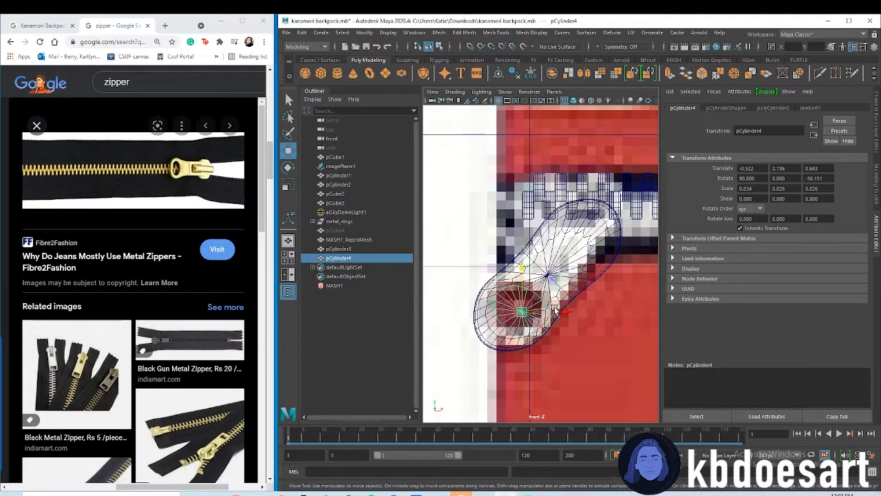
left_click_drag(556, 312, 544, 338)
key("e")
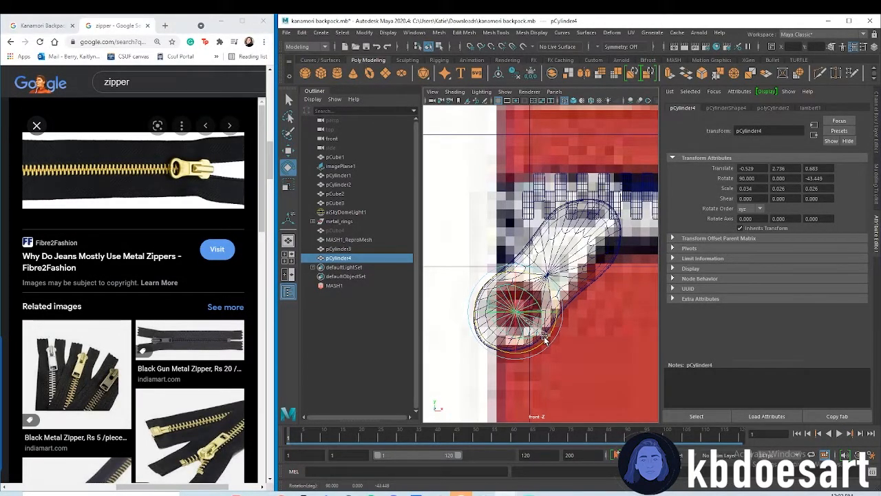
key("w")
left_click_drag(517, 291, 516, 289)
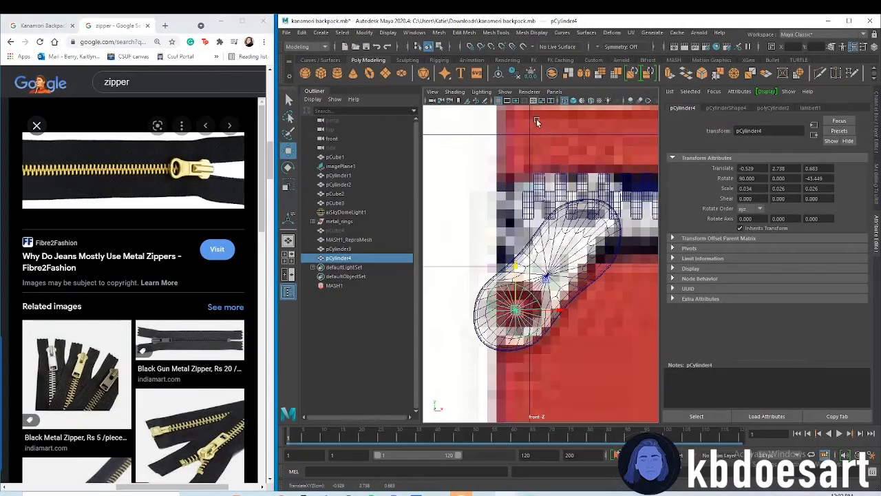
Switch the front view to shaded display and raise the small cylinder to about 2.742 in Y
left_click(574, 101)
scroll(585, 279, "down", 10)
right_click_drag(582, 269, 696, 290, "alt")
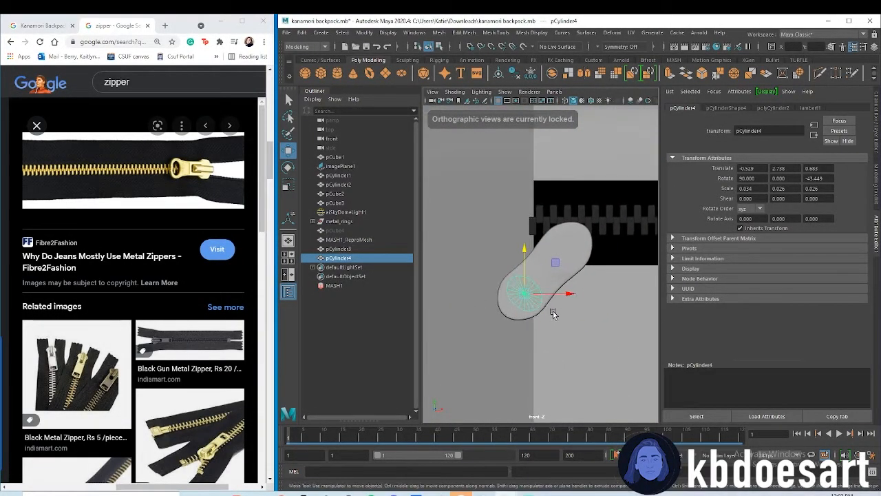
left_click_drag(523, 264, 522, 258)
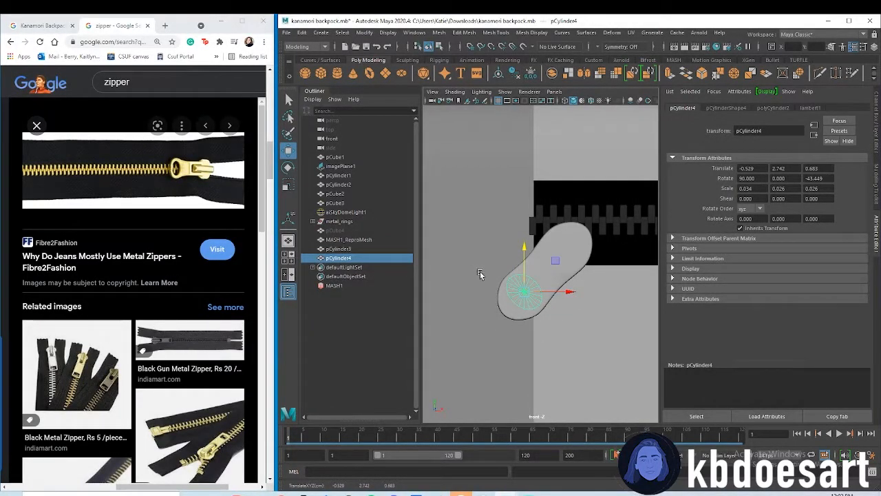
Using the zipper photos as reference, enlarge the zipper pull to about 0.122 in X and 0.070 in Z
scroll(153, 344, "down", 6)
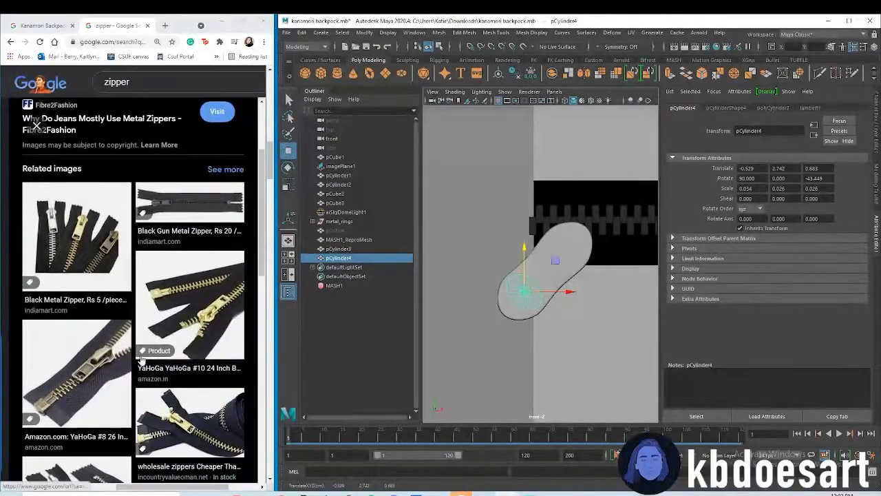
scroll(153, 344, "down", 3)
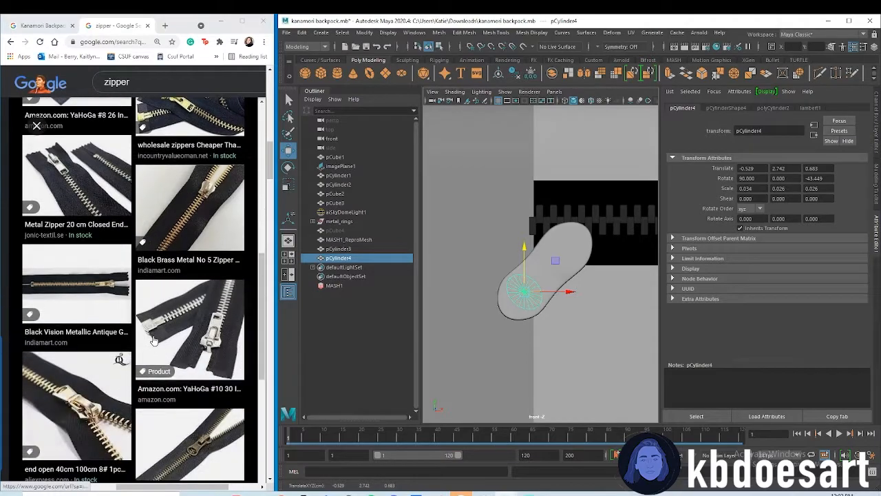
scroll(186, 333, "down", 3)
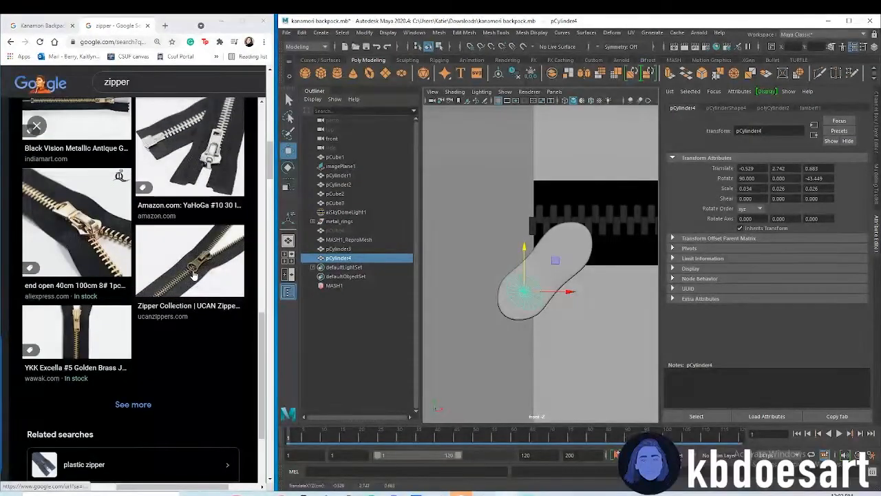
left_click(522, 305)
scroll(558, 314, "up", 3)
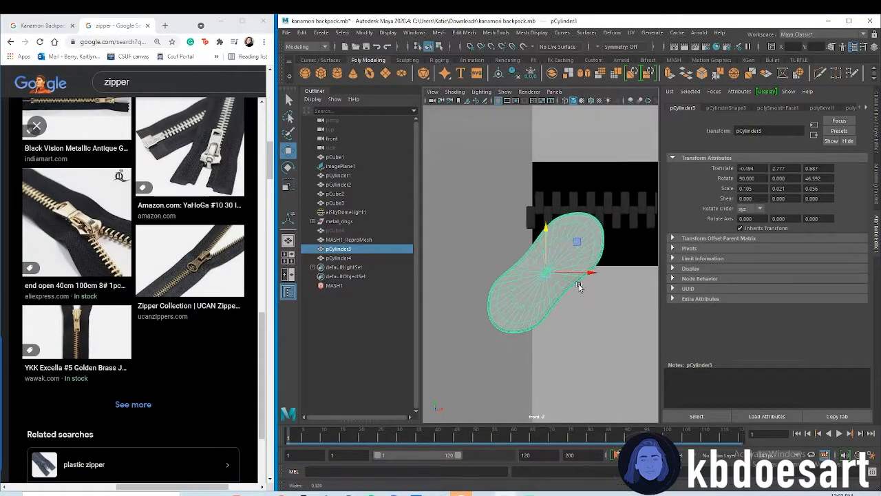
key("r")
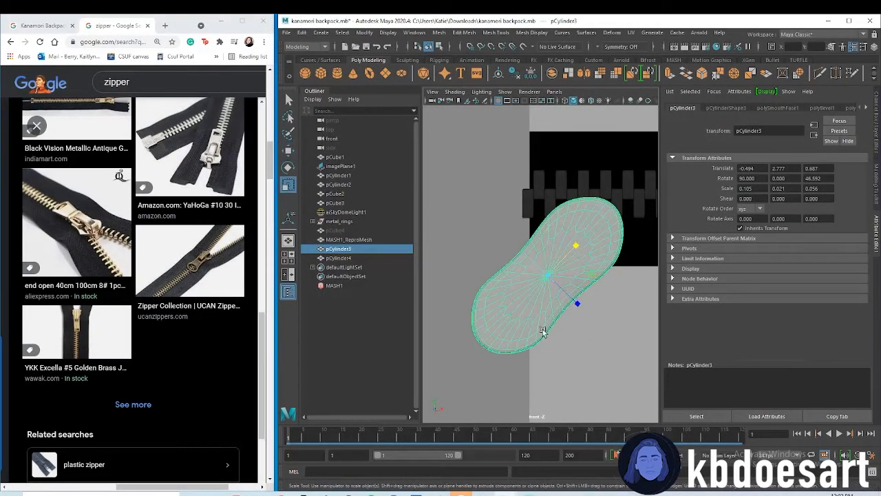
left_click_drag(570, 284, 576, 305)
mouse_move(566, 255)
left_mouse_down()
mouse_move(578, 244)
mouse_move(573, 249)
left_mouse_up()
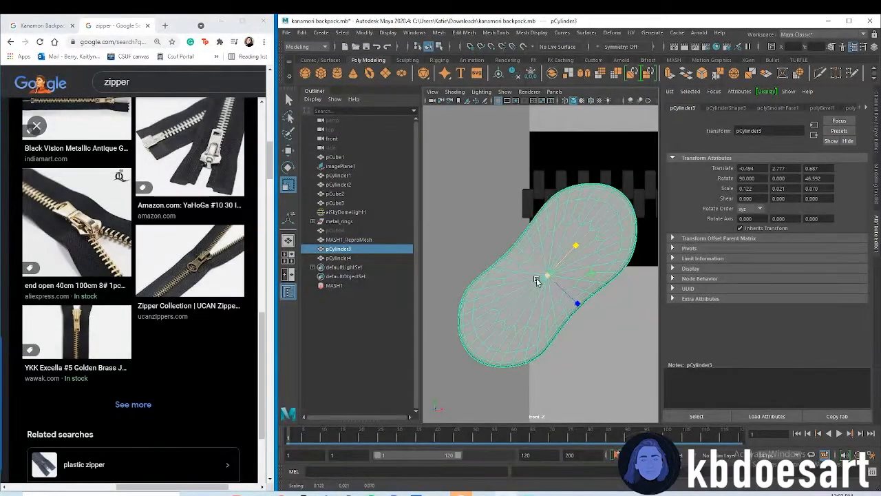
Move the small cylinder to about -0.537 in X and 2.733 in Y and scale it to about 0.031 in Z
left_click(362, 257)
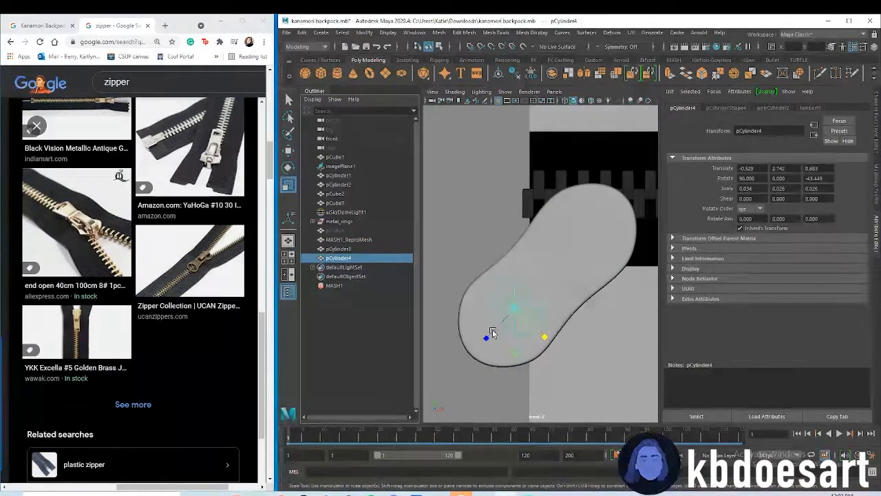
key("w")
left_click_drag(517, 270, 519, 274)
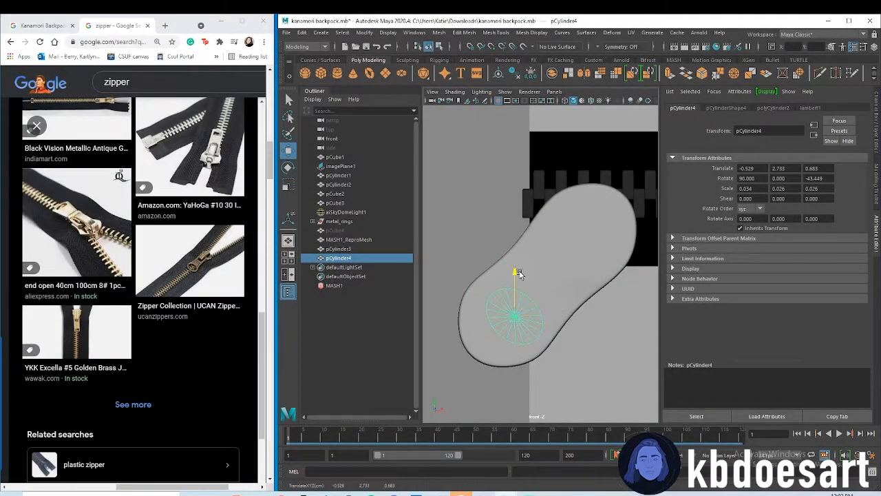
key("e")
key("r")
left_click_drag(484, 343, 475, 348)
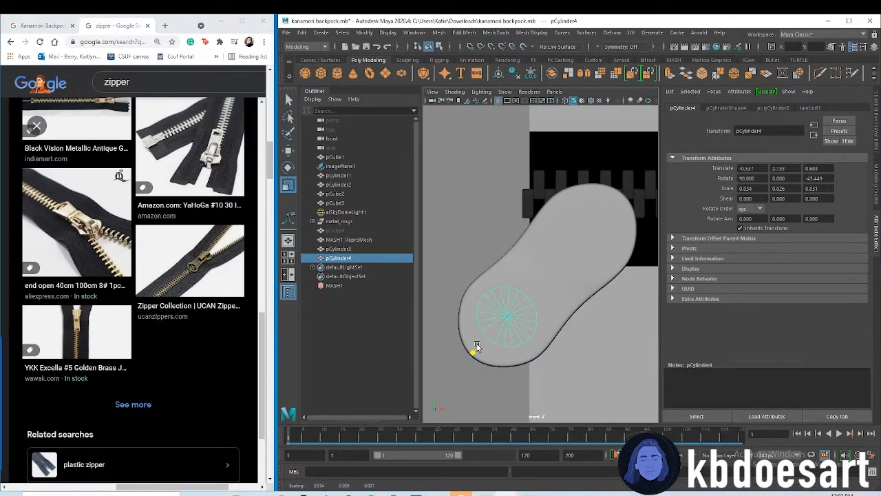
In the perspective view, move the small cylinder to about 0.687 in Z and lengthen it to about 0.035 in Y
key("space")
key("space")
left_click_drag(549, 278, 619, 295, "alt")
scroll(594, 309, "up", 5)
key("w")
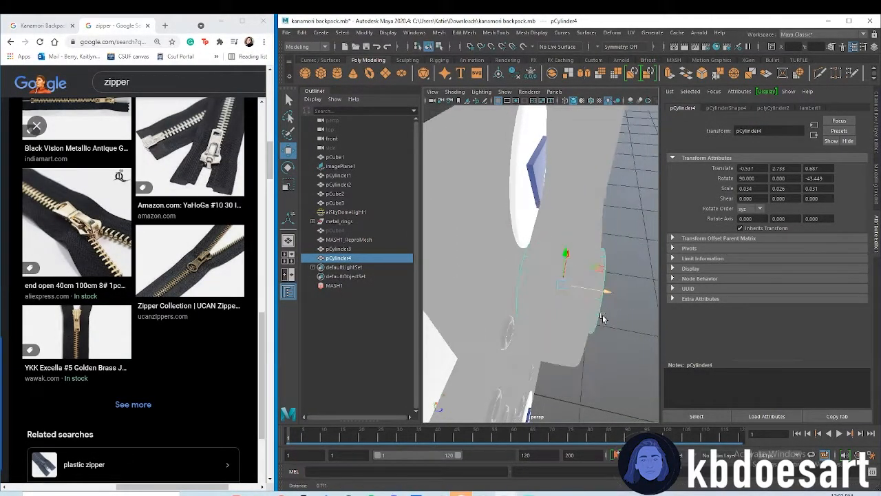
key("r")
left_click_drag(617, 300, 590, 328, "alt")
scroll(482, 243, "down", 5)
left_click_drag(481, 244, 549, 311, "alt")
right_click_drag(549, 311, 557, 268, "alt")
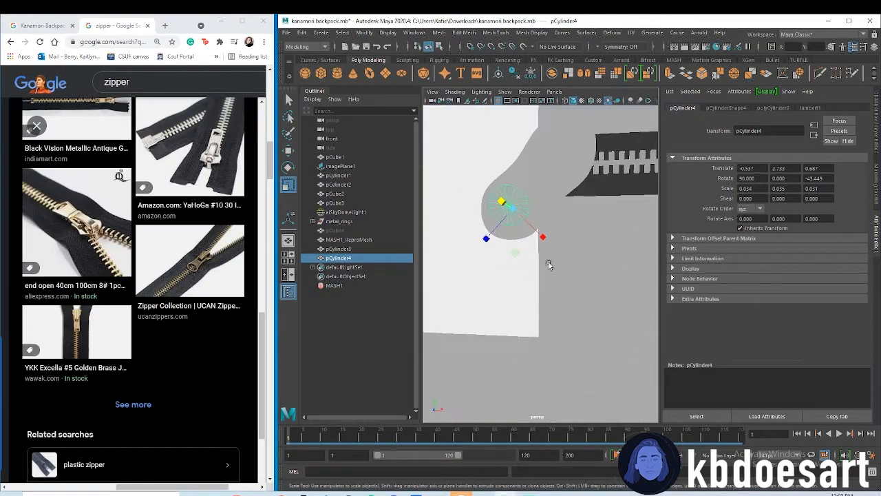
left_click_drag(557, 268, 566, 278, "alt")
Cut the hole in the zipper pull by subtracting the small cylinder from it with a Boolean difference
left_click(560, 253)
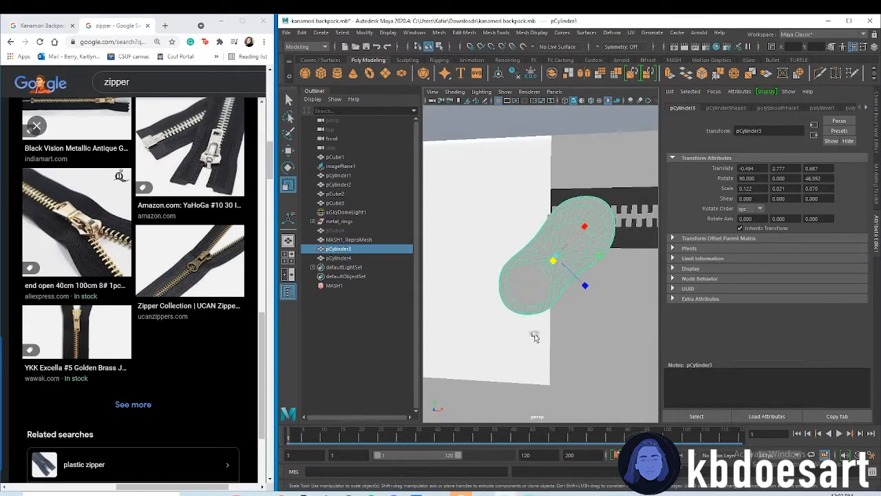
left_click(530, 284, "shift")
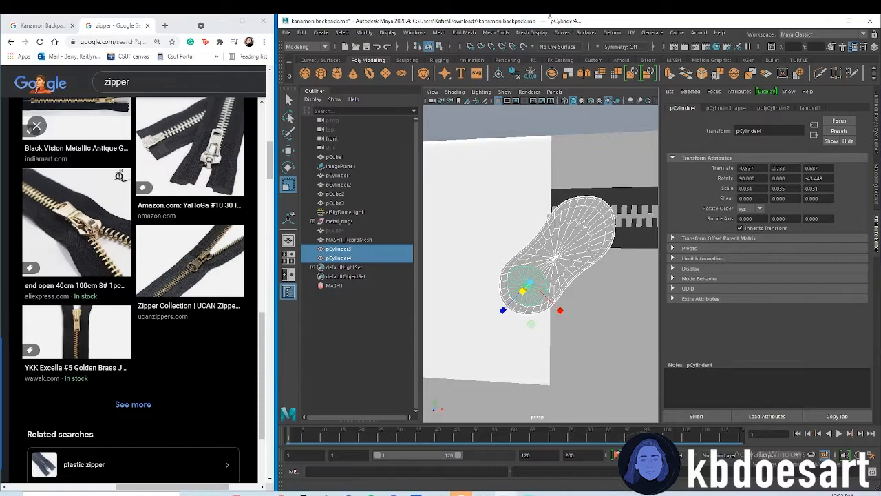
left_click(466, 32)
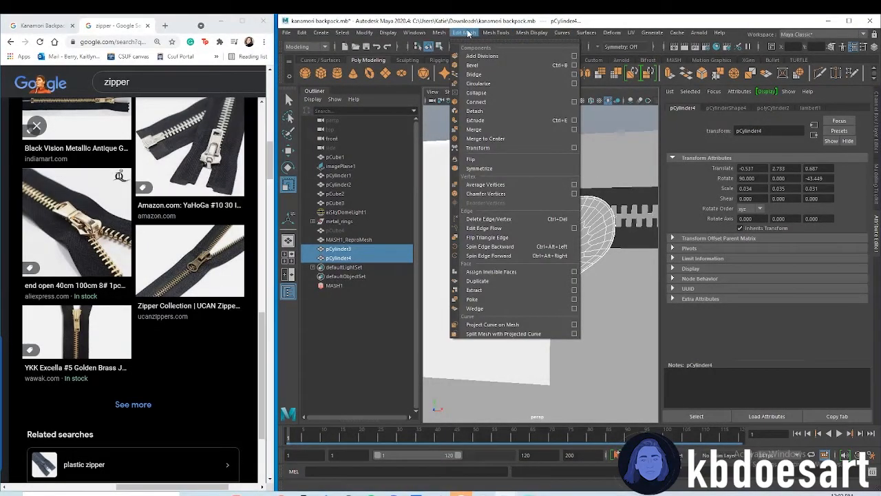
mouse_move(442, 34)
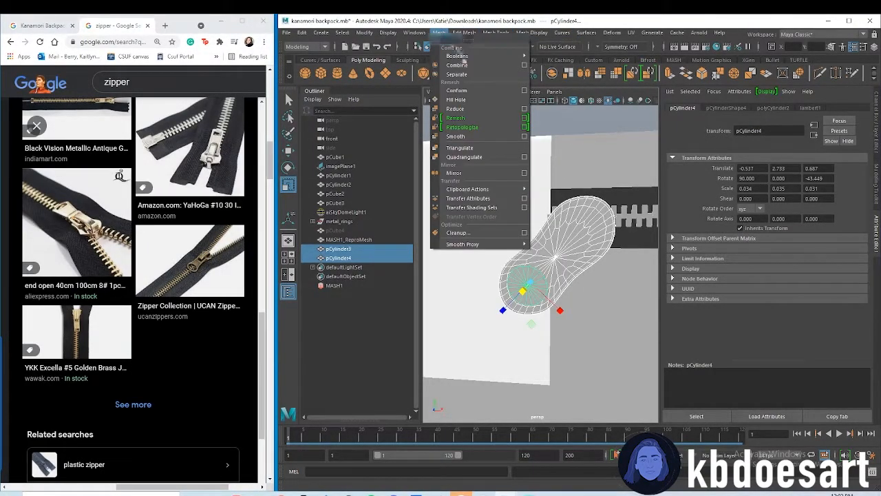
mouse_move(457, 56)
left_click(566, 67)
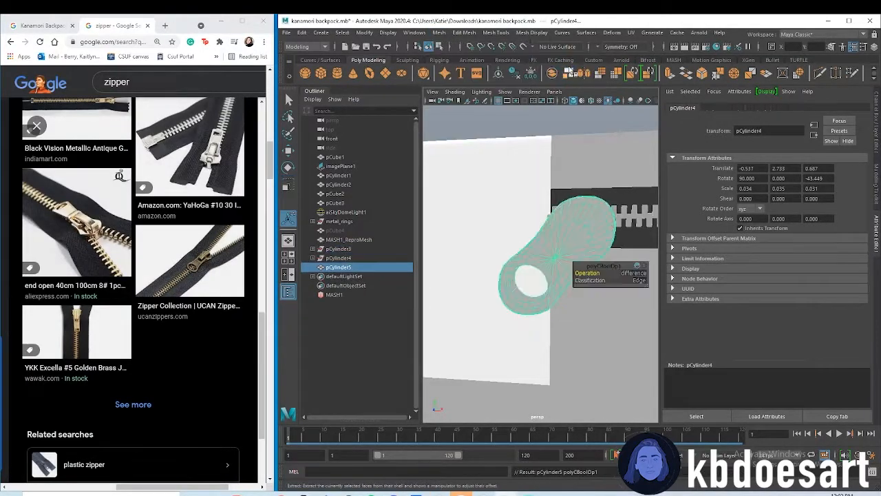
left_click_drag(598, 337, 560, 330, "alt")
right_click(520, 290)
right_click_drag(520, 291, 547, 246)
left_click(526, 231)
left_click_drag(528, 232, 484, 299, "alt")
key("ctrl+z")
Create a polygon cube and raise it to about 3.038 in Y, near the backpack's upper zipper
scroll(556, 234, "up", 3)
scroll(566, 284, "up", 5)
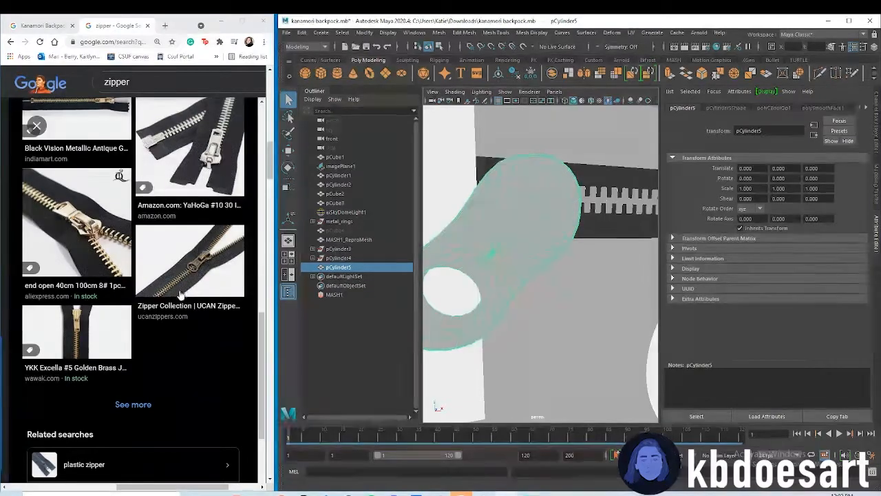
left_click_drag(520, 219, 482, 218, "alt")
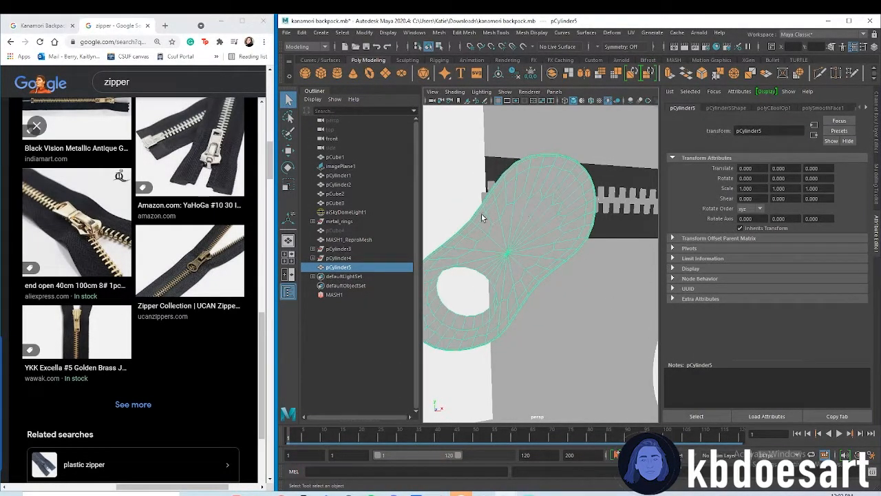
left_click(321, 73)
scroll(516, 208, "down", 15)
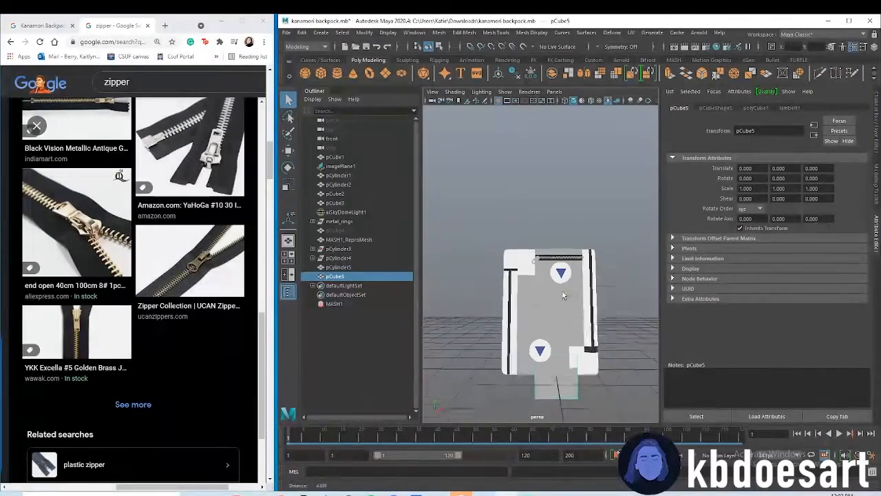
key("w")
left_click_drag(557, 318, 537, 217)
Scale the new cube uniformly to about 0.217 and move it forward to the backpack's front face
scroll(540, 219, "up", 10)
key("r")
left_click_drag(572, 241, 523, 239)
key("w")
left_click_drag(547, 268, 580, 276, "alt")
left_click_drag(581, 237, 605, 286)
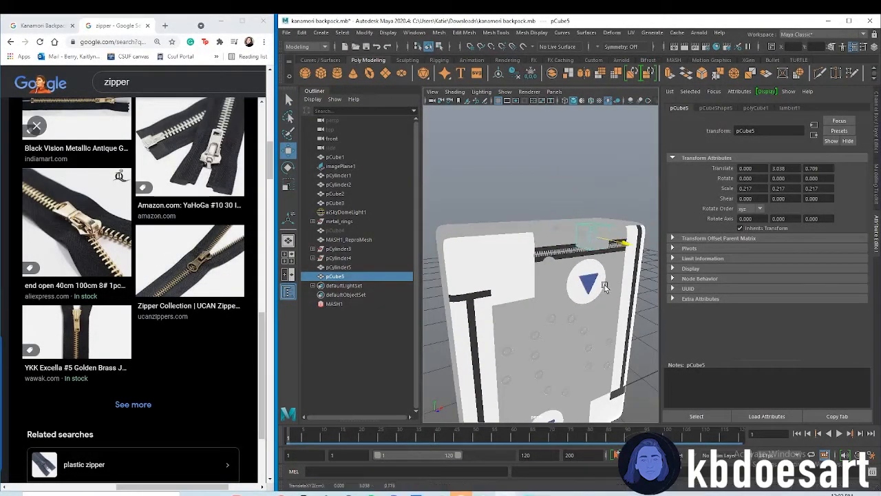
Place the cube in front of the zipper pull at about -0.449, 2.831, 0.869 and scale it uniformly to about 0.042
left_click_drag(632, 227, 535, 244)
key("r")
key("w")
left_click_drag(553, 206, 555, 234)
scroll(557, 238, "up", 5)
left_click_drag(620, 317, 576, 282, "alt")
left_click_drag(551, 230, 517, 220)
scroll(565, 241, "up", 4)
key("r")
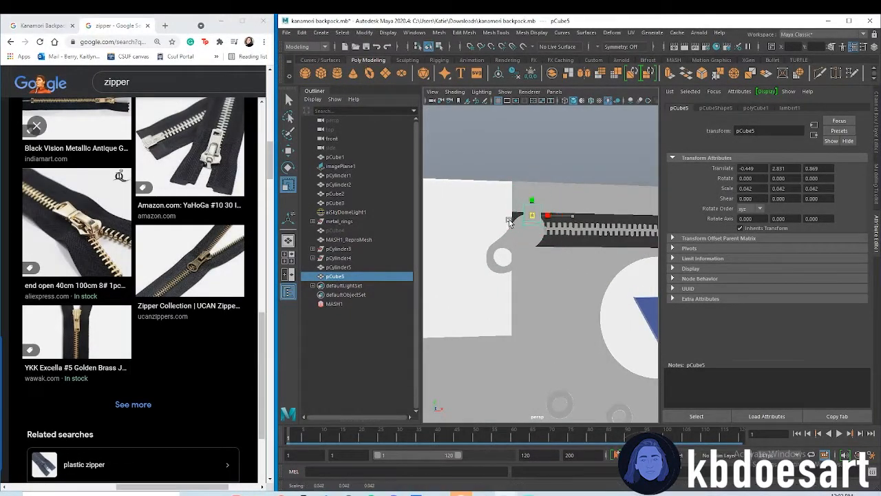
Rotate the cube to about -42.175 in Z to match the zipper pull's slant
key("e")
left_click_drag(566, 242, 541, 255)
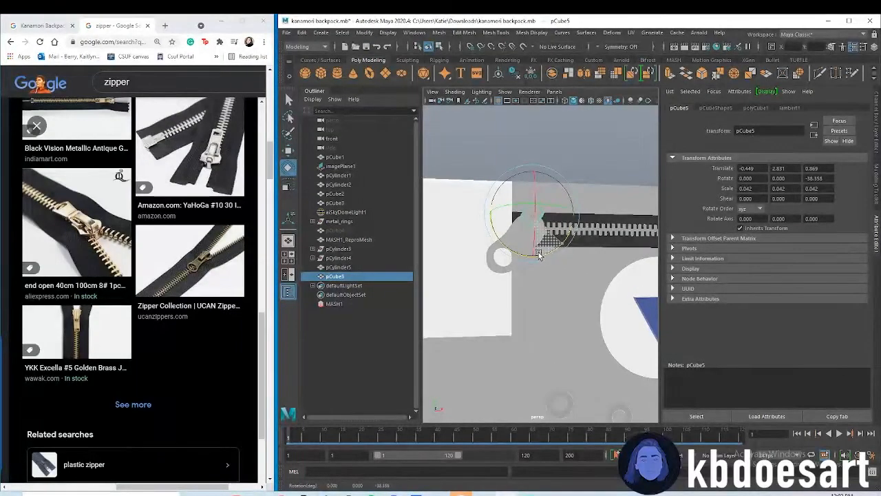
key("space")
key("space")
In the front view, scale the cube to about 0.067, 0.083, 0.053 and move it to about -0.461, 2.813 over the pull's upper end
scroll(584, 281, "down", 6)
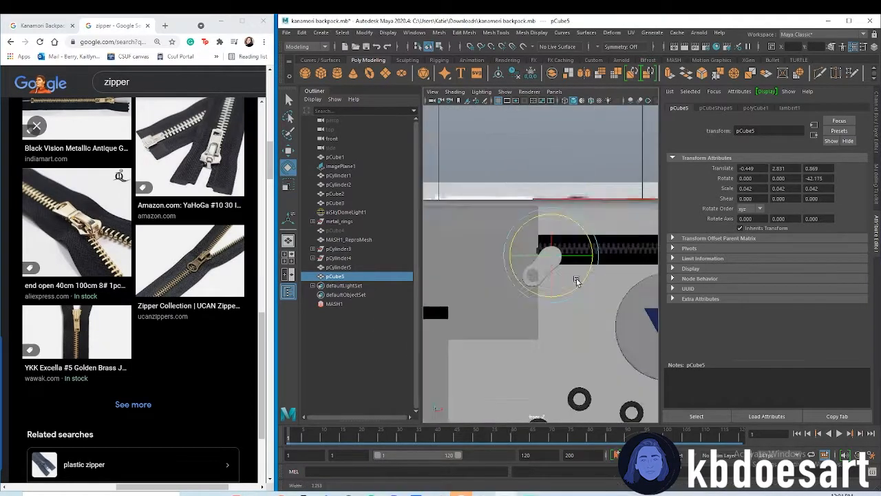
scroll(573, 283, "up", 3)
scroll(572, 283, "up", 3)
key("r")
left_click_drag(564, 228, 543, 231)
key("w")
left_click_drag(571, 261, 568, 263)
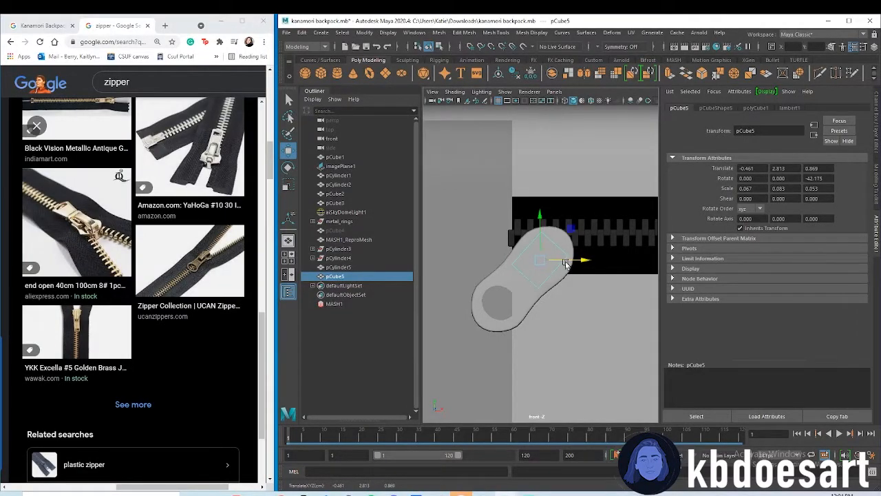
Shrink the cube over the zipper pull to about 0.054 in X, 0.074 in Y and 0.042 in Z
scroll(557, 307, "up", 2)
middle_click_drag(555, 309, 522, 281, "alt")
right_click_drag(521, 281, 560, 271, "alt")
middle_click_drag(544, 276, 580, 264, "alt")
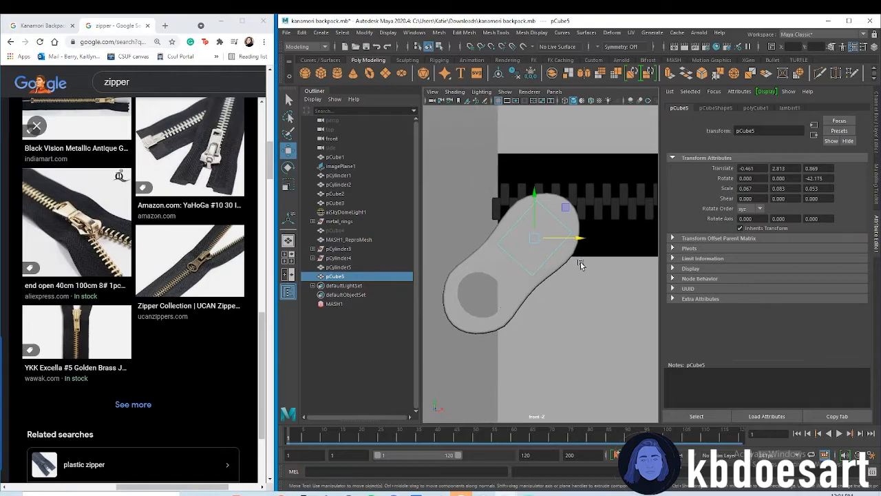
left_click_drag(580, 265, 551, 291, "alt")
key("r")
left_click_drag(535, 238, 528, 239)
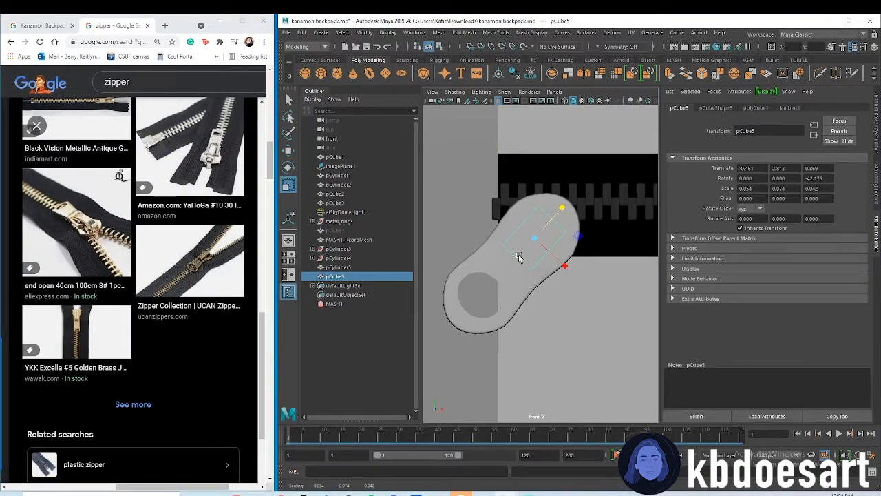
scroll(133, 275, "up", 4)
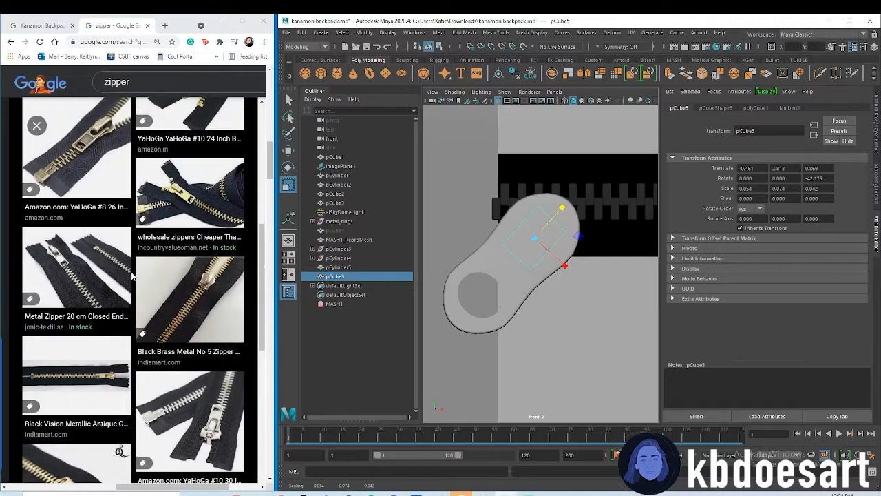
scroll(41, 262, "up", 3)
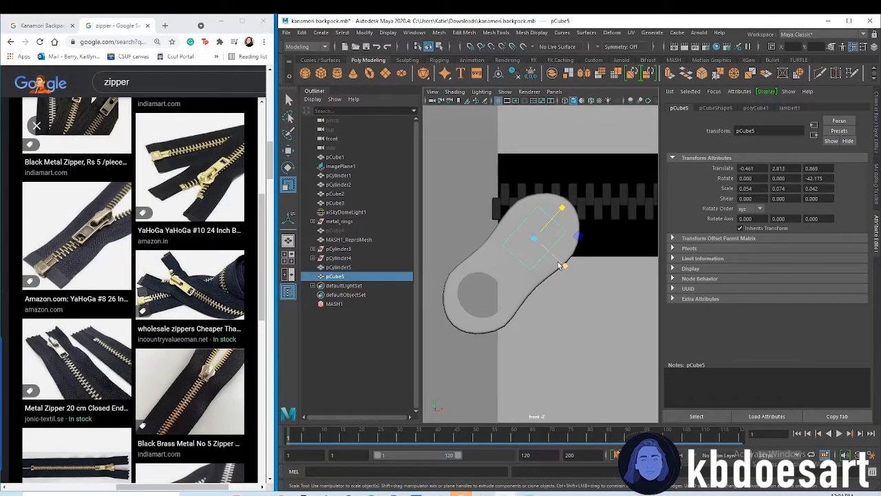
Deepen the cube to about 0.088 in Z and move it to about 0.690 in Z so it passes through the zipper pull
left_click(572, 219)
scroll(551, 248, "down", 5)
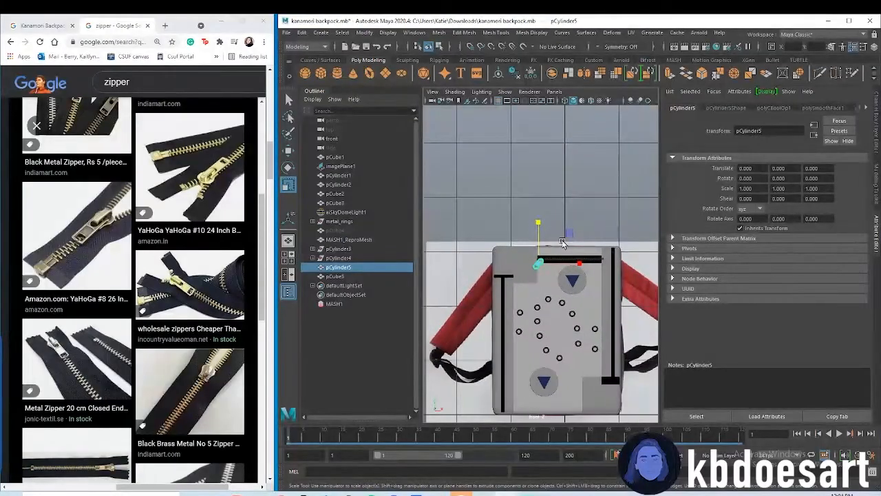
key("space")
key("space")
left_click_drag(594, 193, 501, 234, "alt")
left_click(601, 236)
key("w")
right_click_drag(501, 234, 552, 214, "alt")
middle_click_drag(552, 215, 571, 228, "alt")
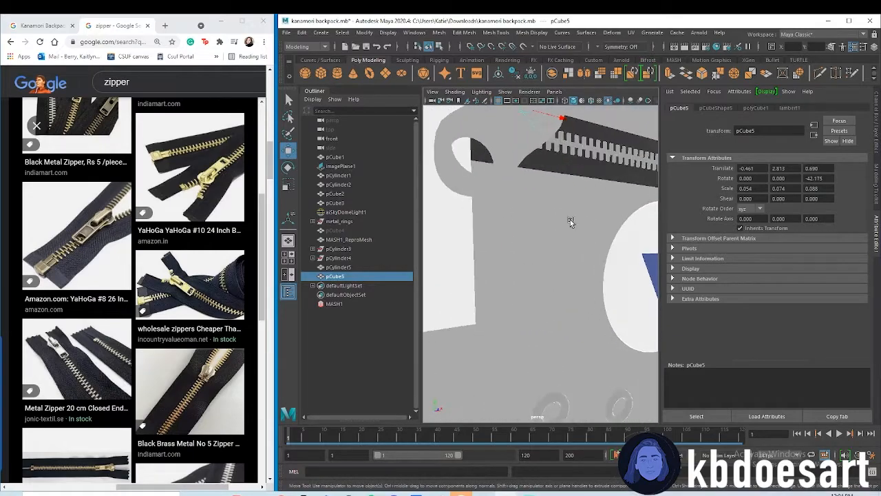
left_click(564, 100)
mouse_move(562, 157)
left_mouse_down("alt")
mouse_move(590, 225)
mouse_move(583, 263)
mouse_move(541, 264)
left_mouse_up("alt")
left_click(575, 101)
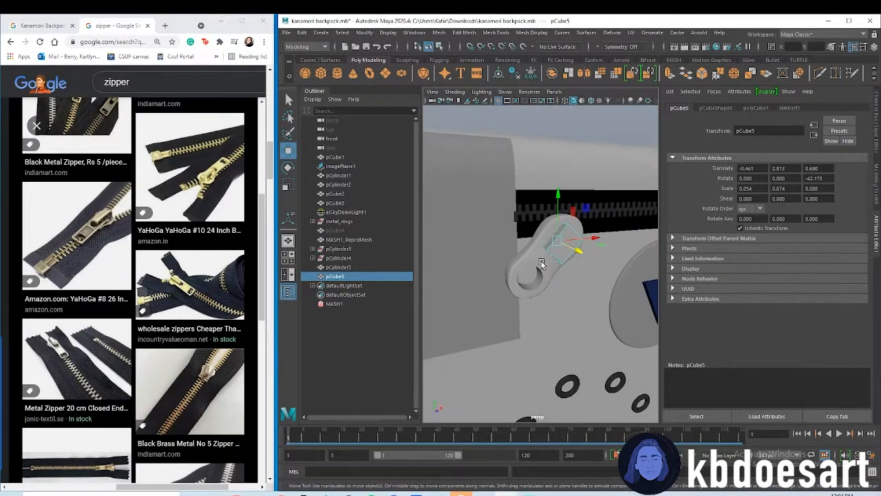
Cut the cube out of the zipper pull with a Boolean Difference
left_click(541, 264, "shift")
left_click(476, 32)
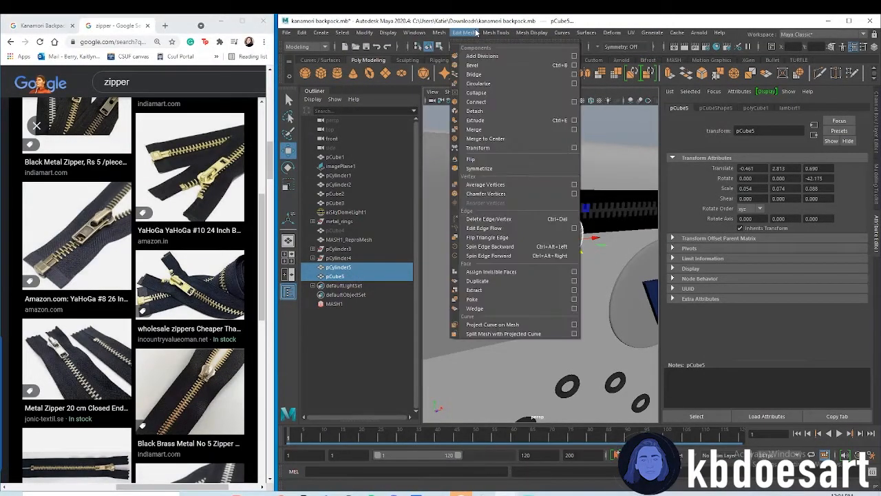
mouse_move(439, 32)
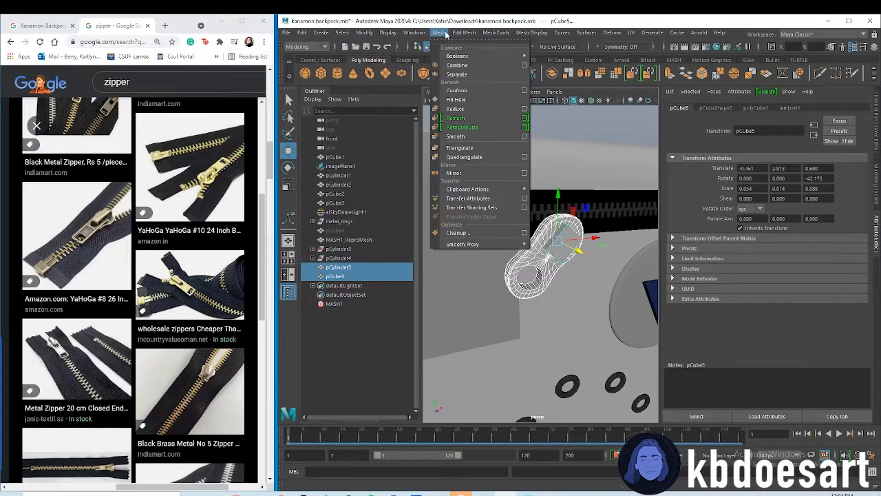
mouse_move(482, 56)
left_click(554, 66)
Move the cut zipper pull closer to the backpack front, to about -0.057 in X and -0.141 in Z
left_click_drag(541, 304, 535, 258, "alt")
left_click(580, 147)
left_click_drag(593, 217, 546, 293, "alt")
left_click(509, 249)
scroll(509, 248, "up", 3)
key("w")
left_click_drag(538, 363, 521, 313)
left_click_drag(564, 293, 586, 315)
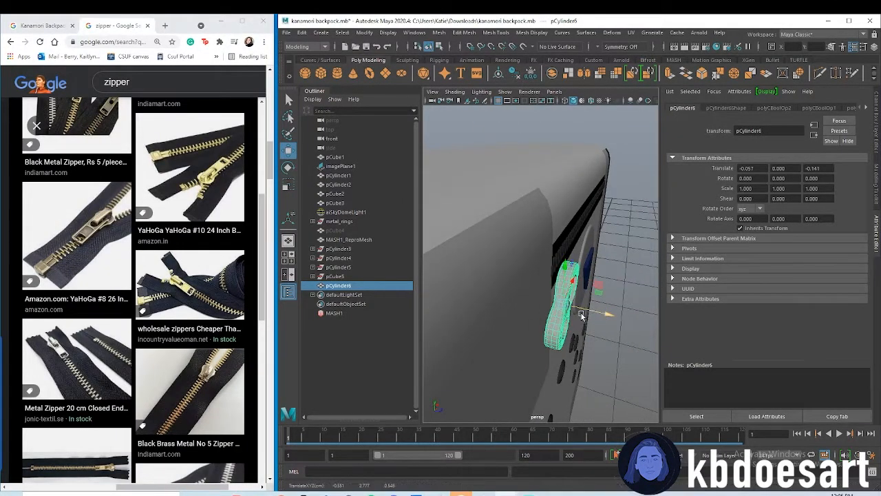
Consult the zipper reference photos and create a polygon cylinder rotated 90 degrees in X
key("f")
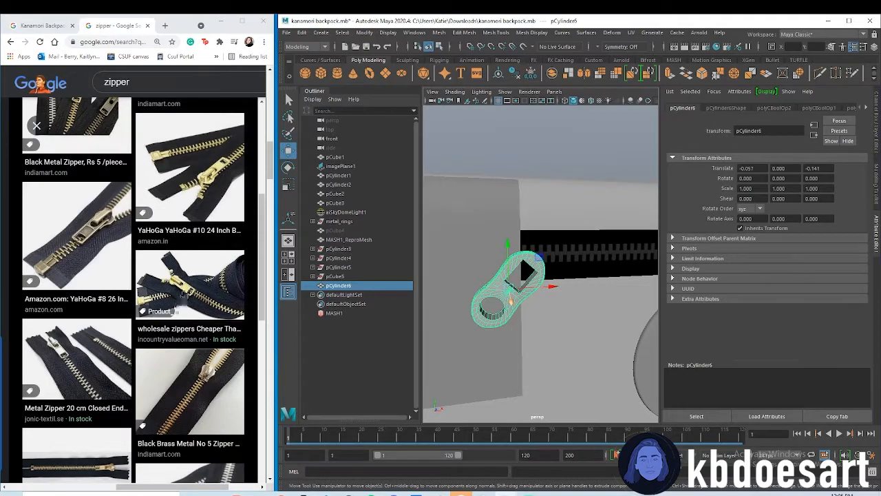
scroll(174, 300, "up", 5)
scroll(122, 339, "up", 1)
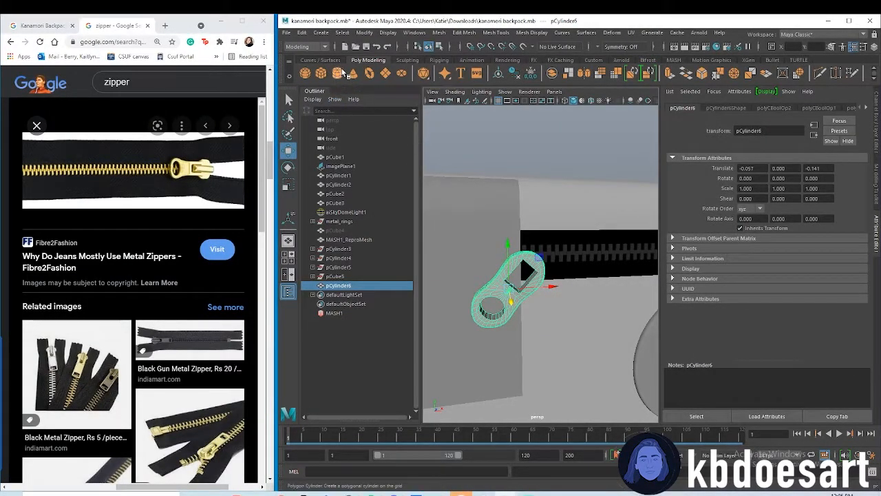
key("space")
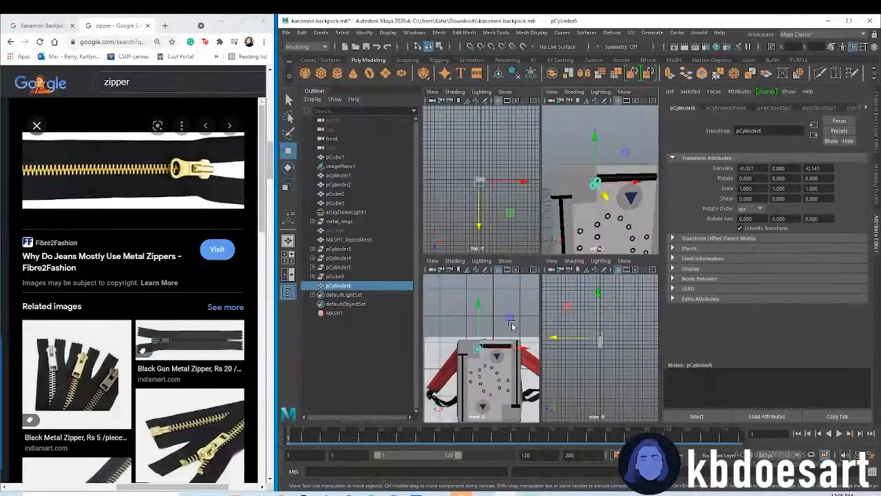
key("space")
scroll(495, 296, "up", 4)
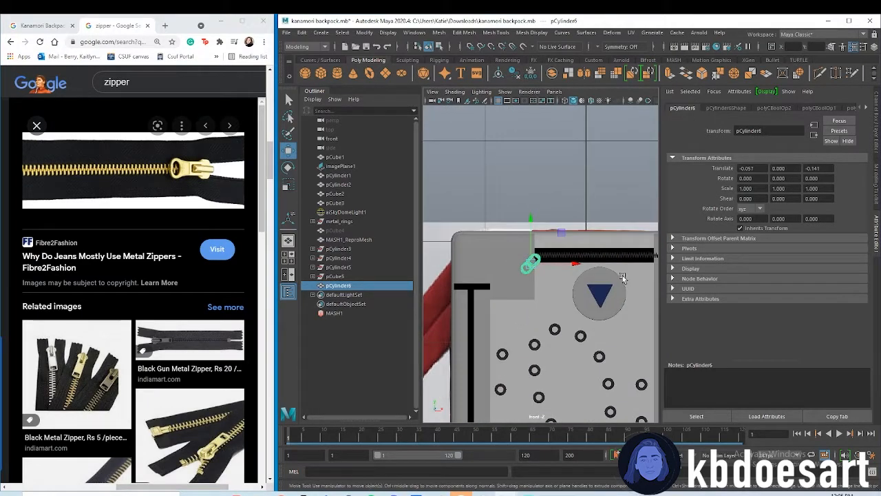
middle_click_drag(615, 342, 601, 278, "alt")
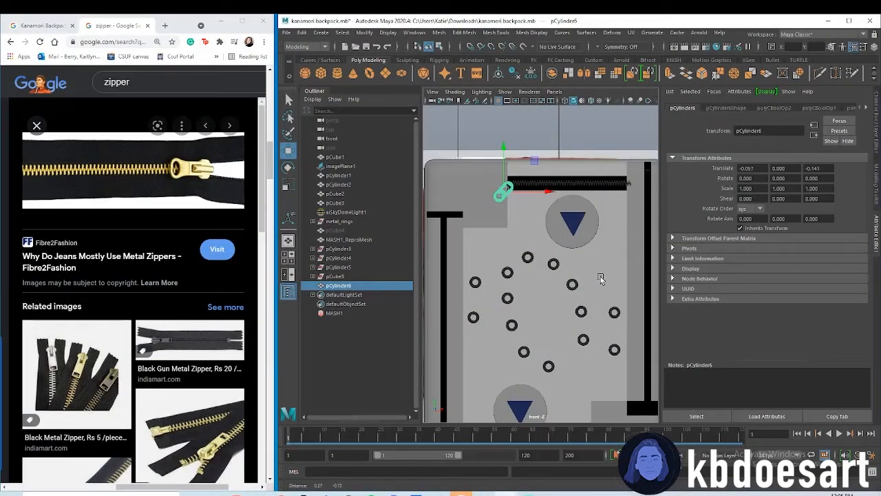
left_click(339, 73)
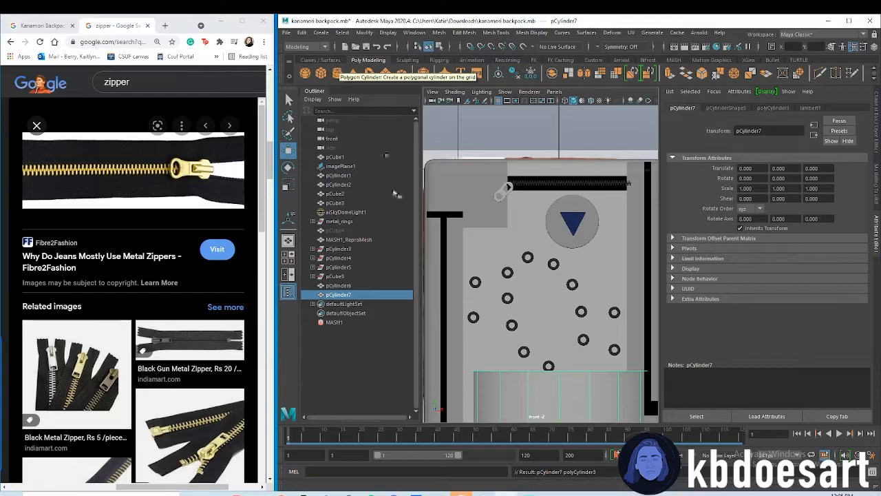
type("90")
key("Return")
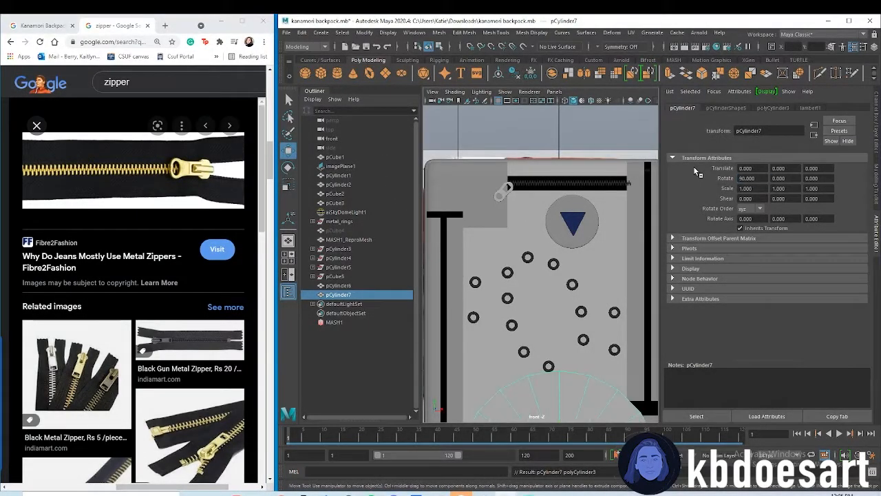
Scale the new cylinder uniformly to about 0.375 and move it above the backpack front at about 0, 3.211, 0.685
scroll(501, 333, "down", 5)
scroll(501, 332, "up", 1)
key("r")
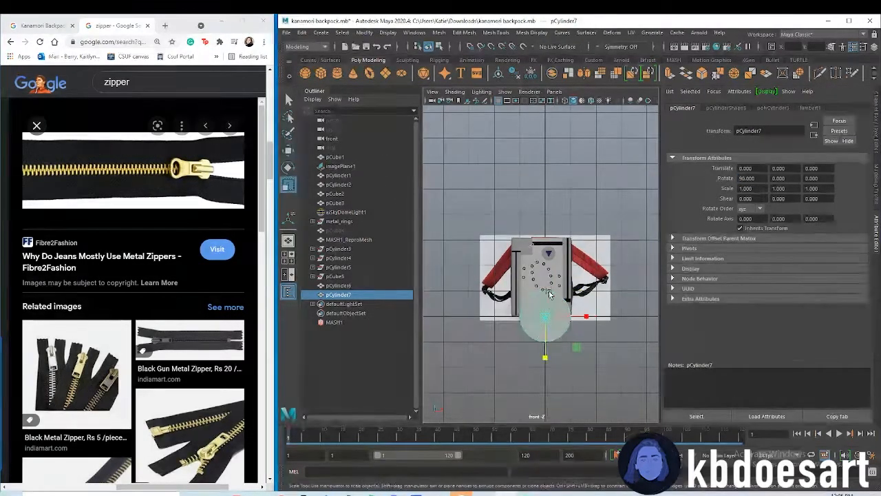
left_click_drag(545, 316, 522, 309)
key("w")
left_click_drag(543, 256, 545, 237)
key("ctrl+z")
left_click_drag(546, 299, 580, 248)
key("space")
left_click_drag(561, 208, 621, 257)
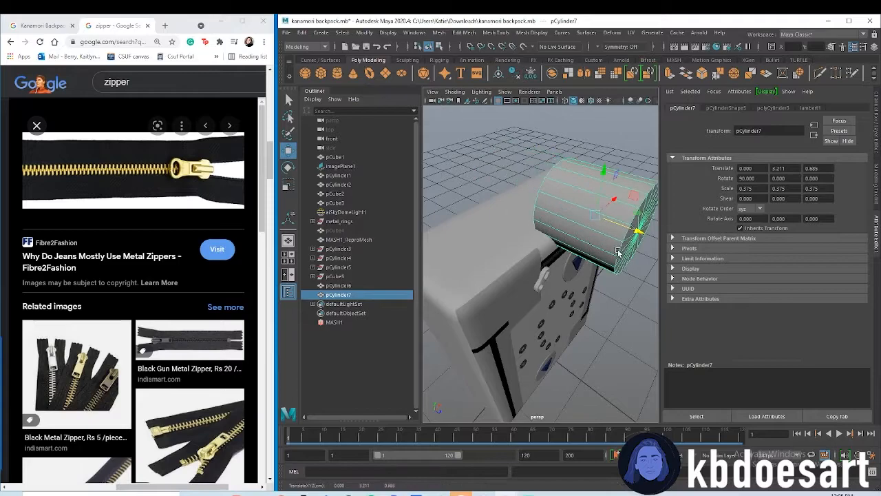
Move the cylinder to about -0.531 in X and shrink it to about 0.090, 0.030, 0.090
left_click_drag(610, 199, 491, 229)
key("r")
key("w")
key("r")
left_click_drag(593, 262, 571, 258)
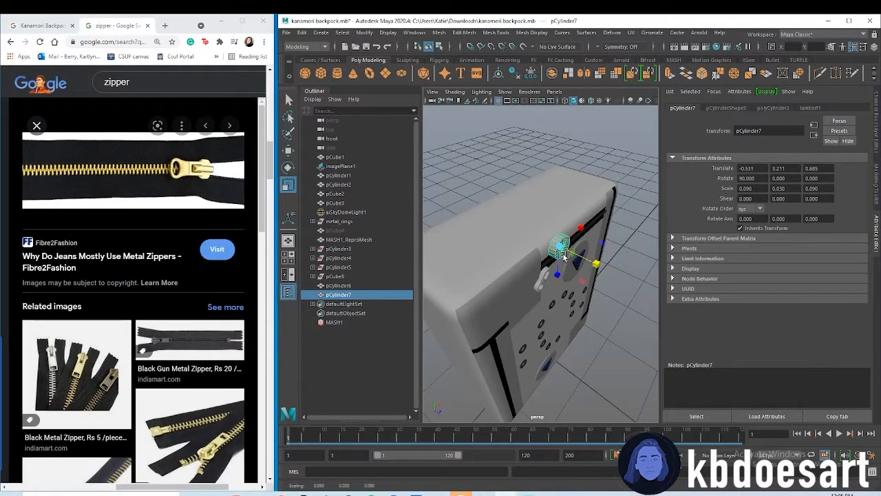
Stretch the cylinder's upper half of faces upward and narrow its lower half of faces to about 0.768 in X
left_click_drag(570, 308, 521, 289, "alt")
right_click_drag(522, 290, 581, 268, "alt")
left_click_drag(581, 268, 542, 299, "alt")
left_click_drag(556, 220, 549, 223, "alt")
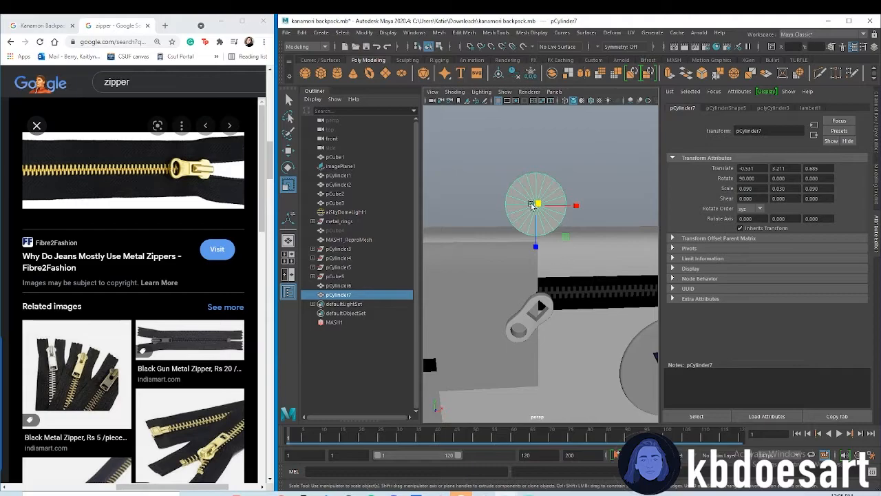
right_click(542, 181)
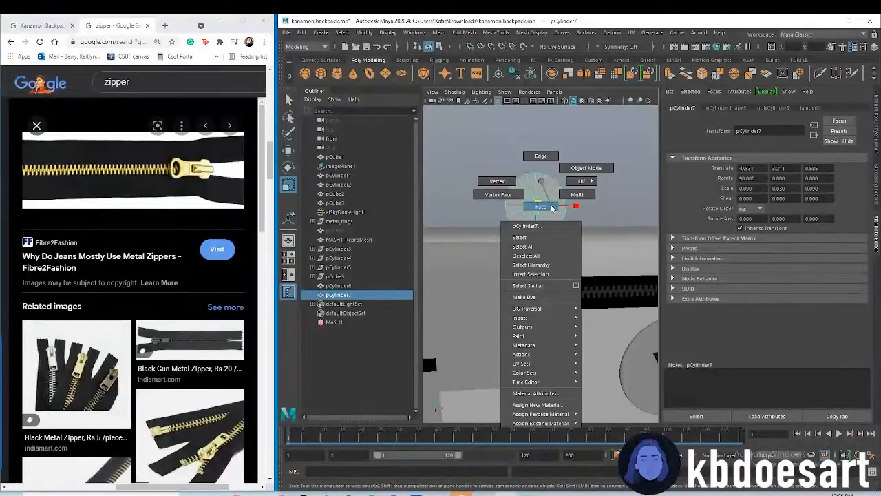
left_click(541, 207)
left_click_drag(595, 200, 596, 202)
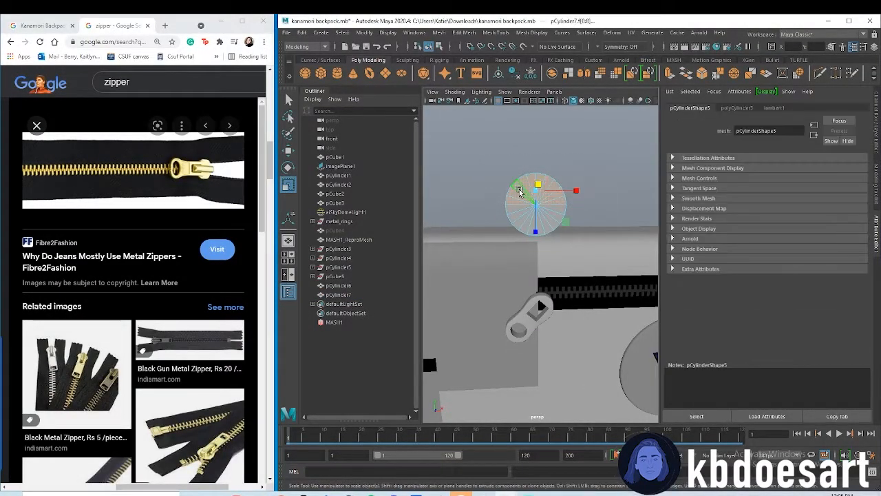
key("w")
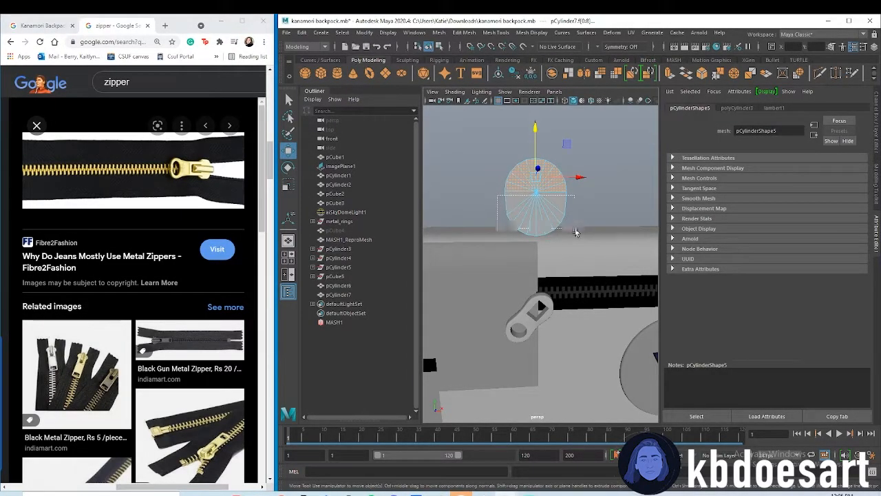
key("r")
left_click_drag(571, 218, 564, 217)
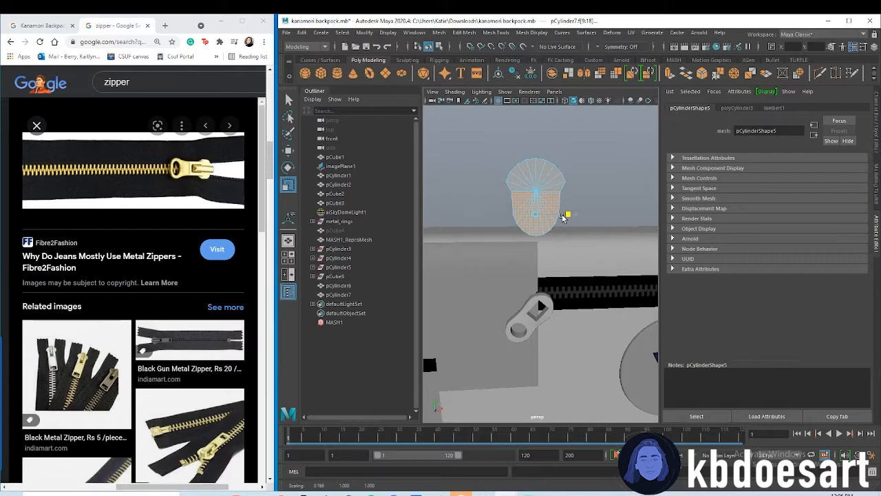
Preview the shape smoothed, then bevel the border edge loop of its front cap with fraction 0.5 and 2 segments
key("3")
left_click(583, 179)
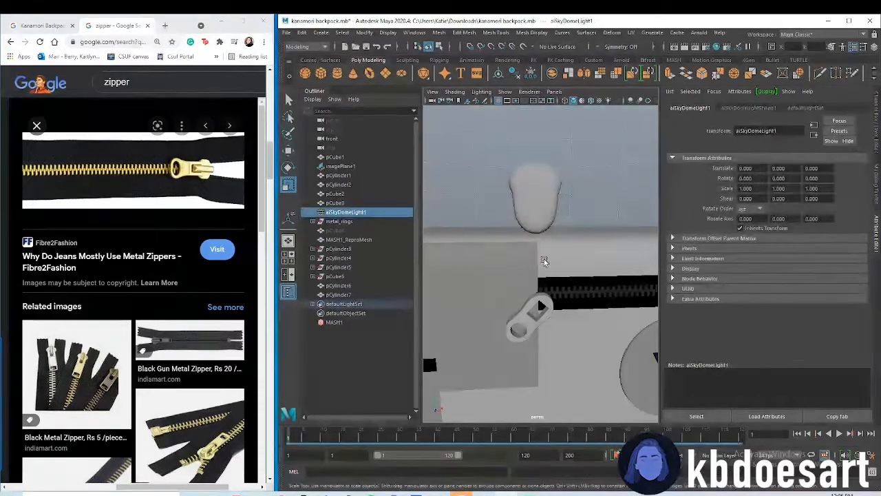
left_click(531, 215)
left_click_drag(549, 301, 531, 298, "alt")
key("1")
right_click(533, 187)
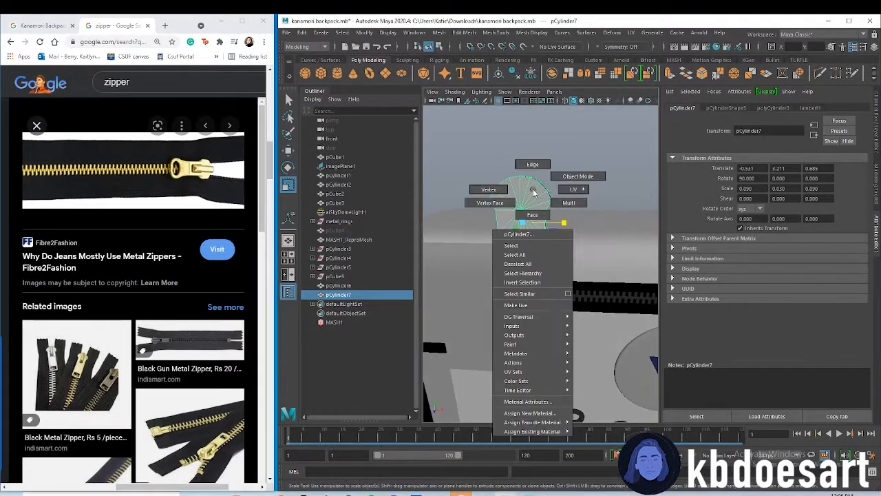
right_click_drag(525, 191, 533, 167)
double_click(542, 190)
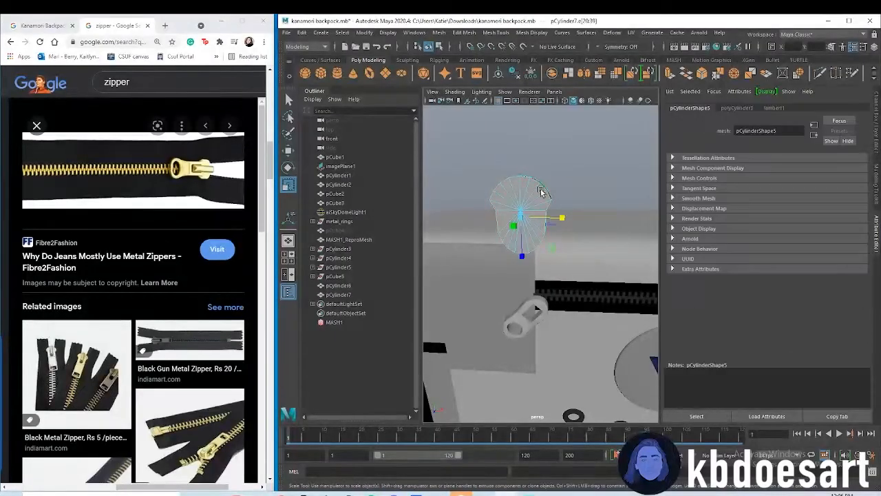
left_click_drag(542, 191, 531, 241, "alt")
key("ctrl+b")
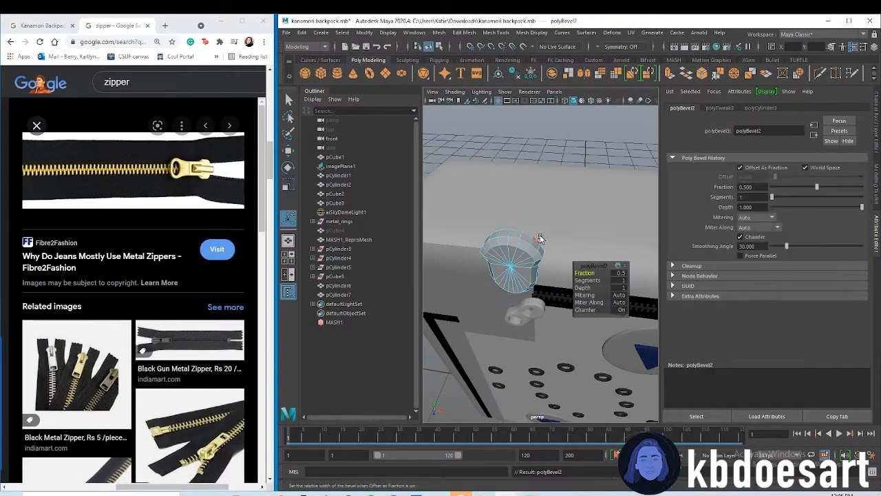
left_click(615, 281)
left_click_drag(582, 279, 586, 279)
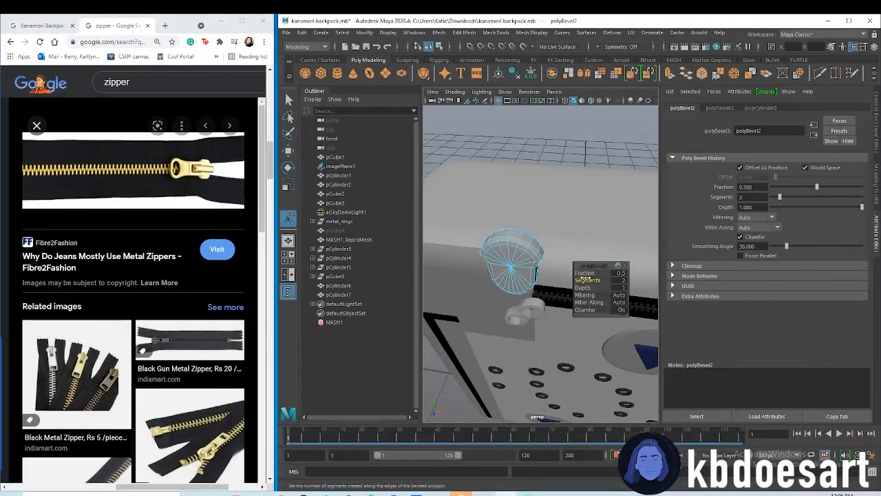
Rotate the slider piece to about -58.627 in Z, scale it to about 0.062, 0.021, 0.062 and move it to about -0.451, 2.962, 0.513
left_click_drag(535, 295, 529, 199, "alt")
right_click_drag(527, 197, 562, 184)
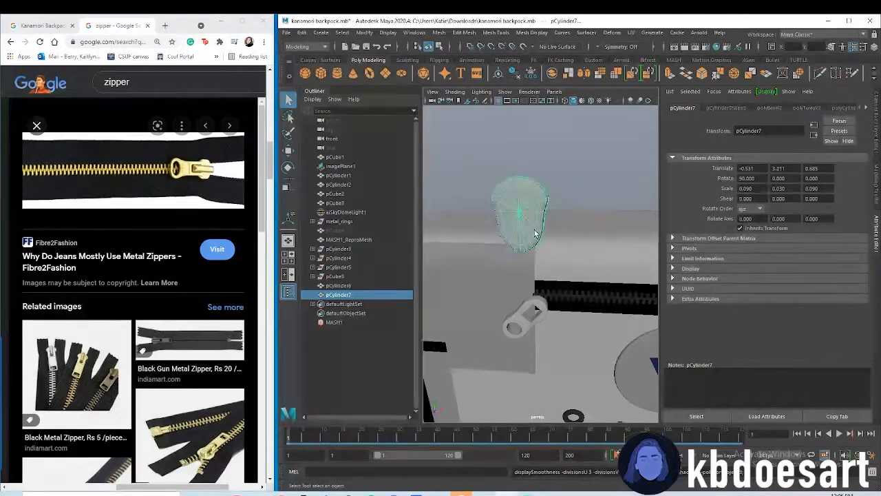
key("e")
left_click_drag(560, 241, 531, 261)
key("w")
key("r")
left_click_drag(535, 230, 553, 258)
key("w")
scroll(545, 254, "up", 3)
left_click_drag(553, 258, 603, 314, "alt")
key("r")
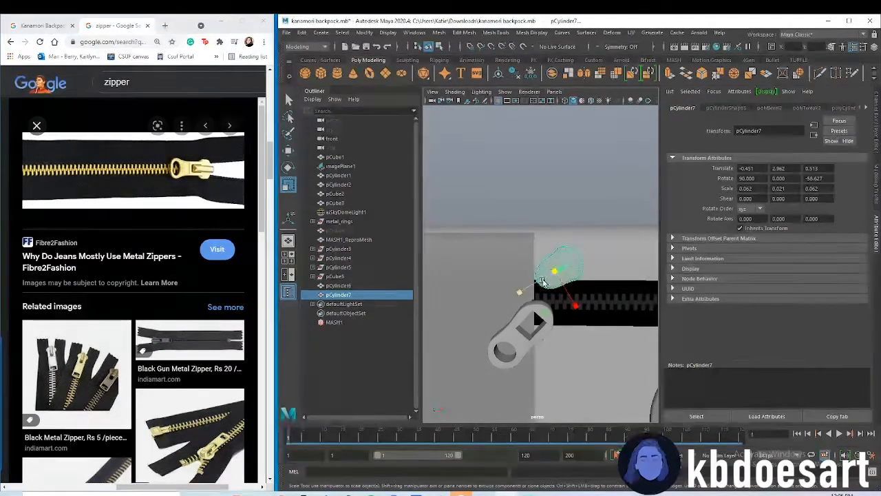
Display the front view in wireframe over the reference image and move the zipper pull aside to about -0.227 in X
key("space")
key("space")
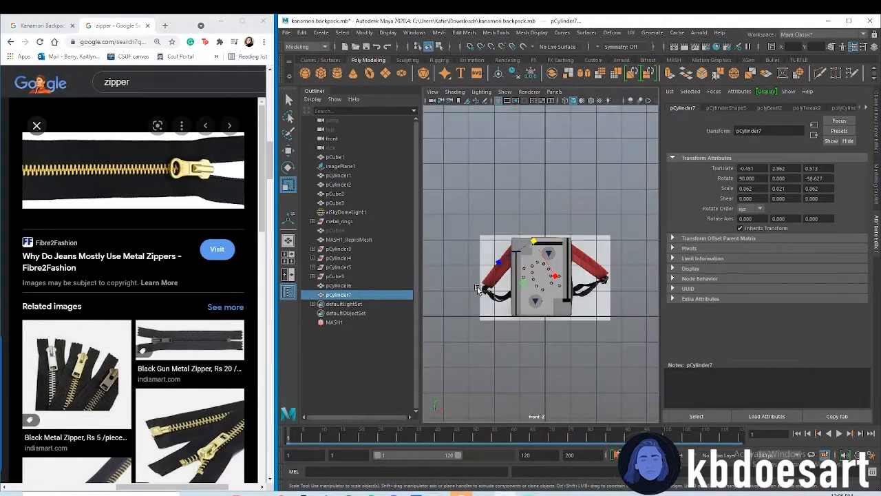
right_click_drag(478, 288, 596, 237, "alt")
left_click(598, 231)
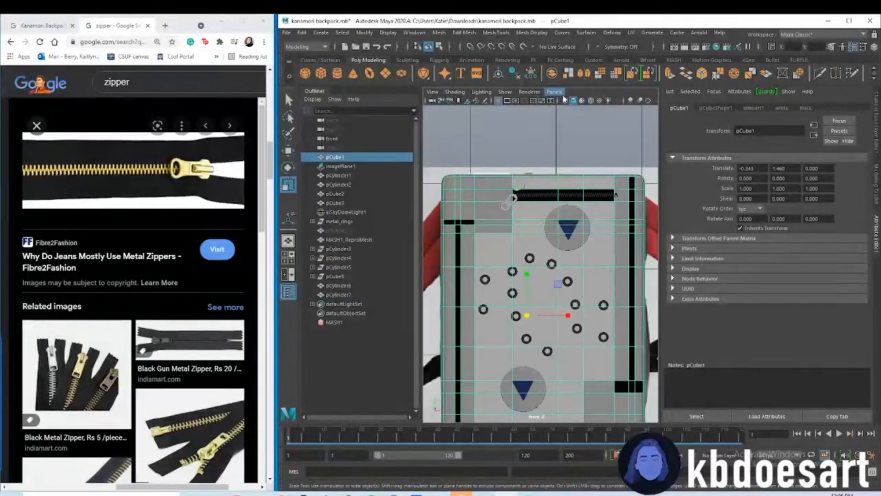
left_click(554, 91)
left_click(572, 101)
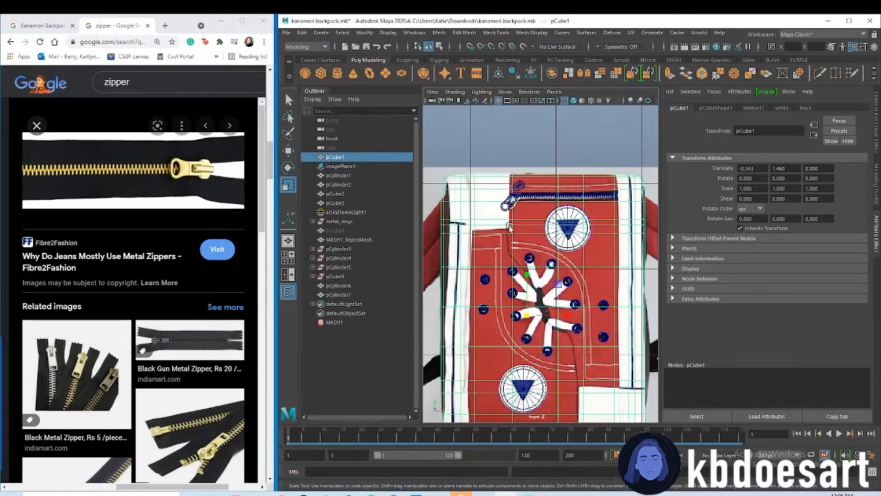
scroll(509, 226, "up", 6)
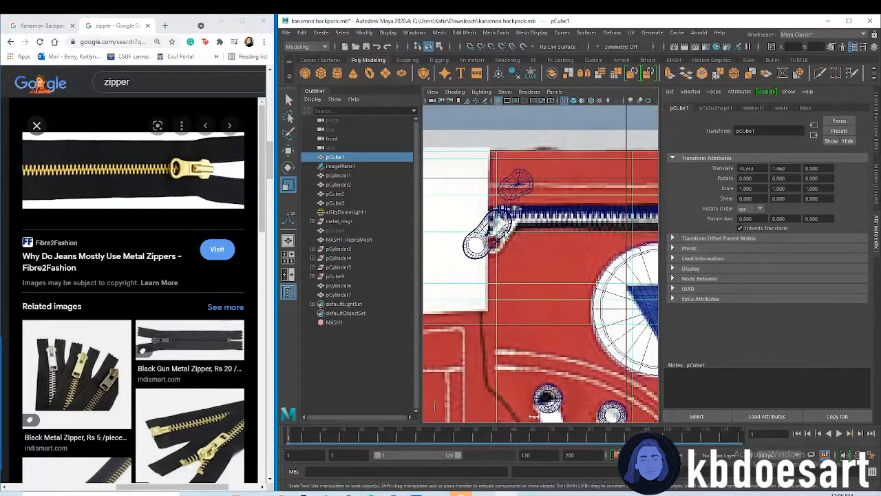
left_click(508, 235)
key("w")
left_click_drag(522, 234, 477, 232)
middle_click_drag(535, 213, 549, 250, "alt")
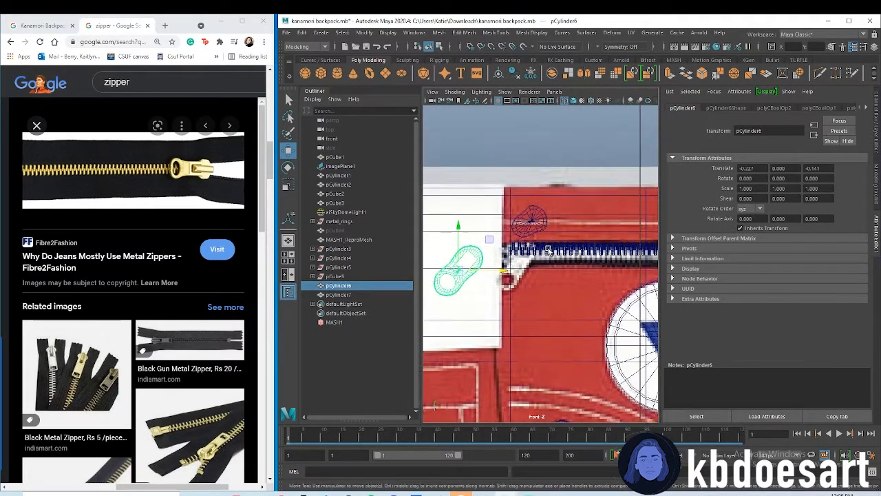
Rotate the slider piece above the zipper to about 67.811 in Z
left_click(538, 226)
key("e")
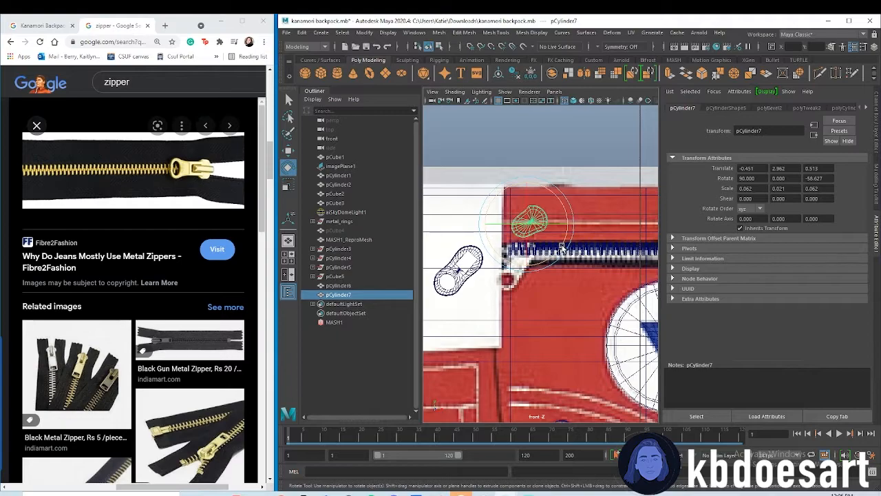
left_click_drag(561, 246, 525, 197)
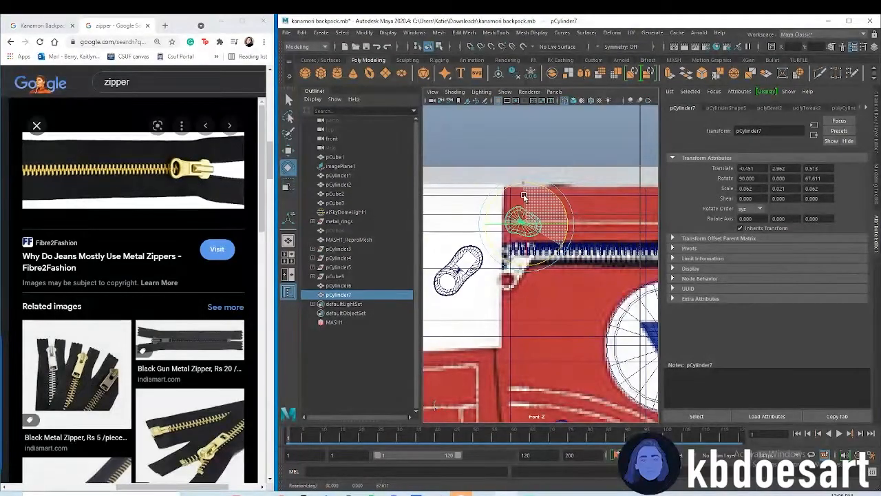
Rotate the slider piece to about 90.402 in Z and move it down onto the end of the zipper
left_click_drag(523, 194, 525, 215)
key("w")
left_click_drag(559, 257, 560, 265)
key("e")
Move the zipper pull back over the zipper's end at about -0.016 in X and rotate it to about 6.179 in Z
left_click(481, 267)
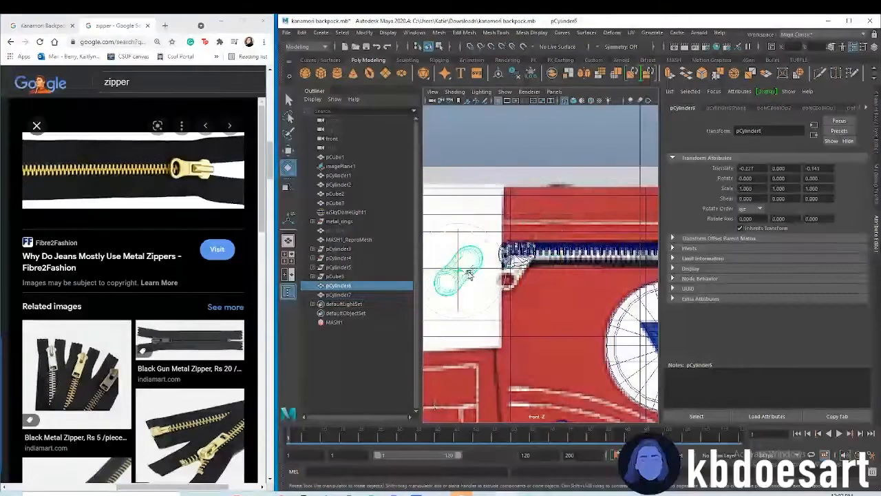
key("w")
left_click_drag(486, 276, 553, 279)
key("e")
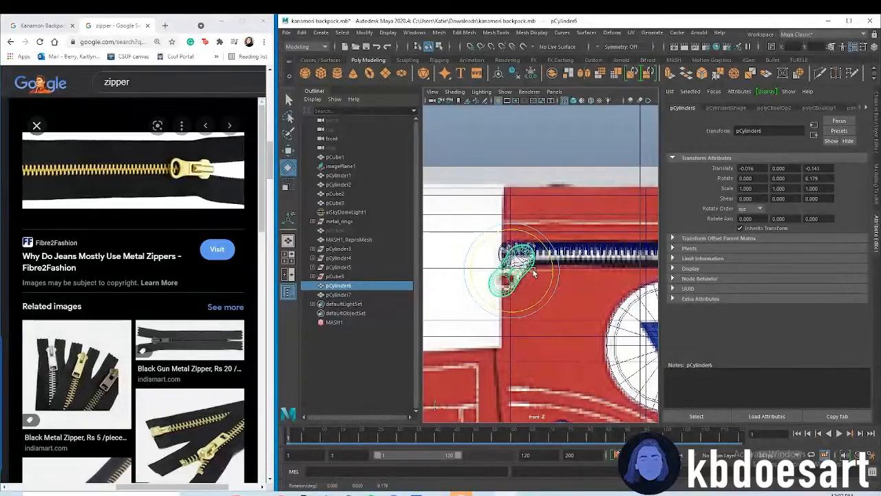
In the perspective view, place the slider at about -0.474, 2.858, 0.513 and move the zipper pull down clear of it
scroll(544, 232, "up", 1)
key("space")
key("space")
left_click_drag(586, 210, 567, 310, "alt")
left_click(555, 233)
left_click(530, 315)
key("w")
left_click_drag(547, 264, 562, 294)
left_click(567, 327)
left_click(558, 322)
scroll(566, 330, "up", 5)
left_click_drag(574, 334, 532, 260, "alt")
left_click(533, 259)
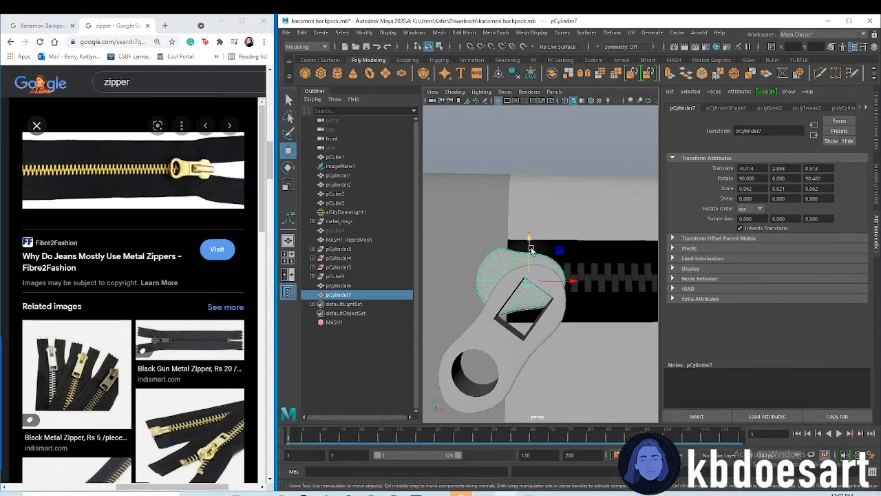
left_click(529, 315)
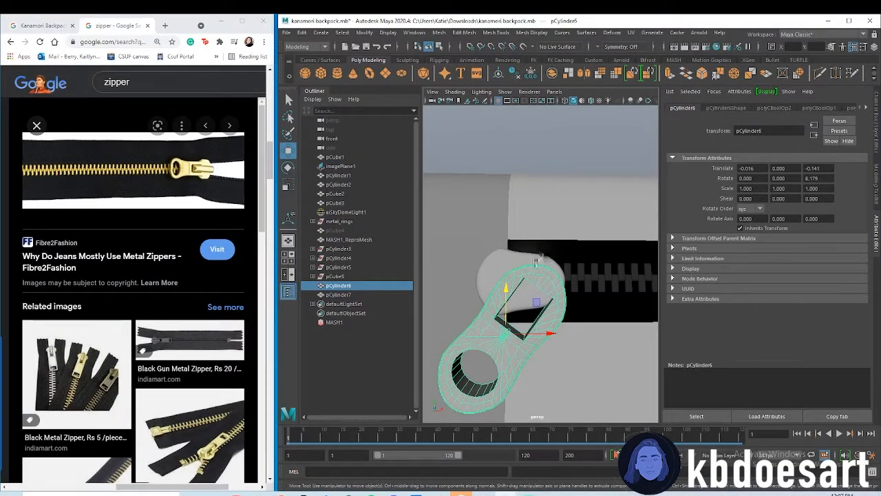
left_click_drag(506, 289, 506, 291)
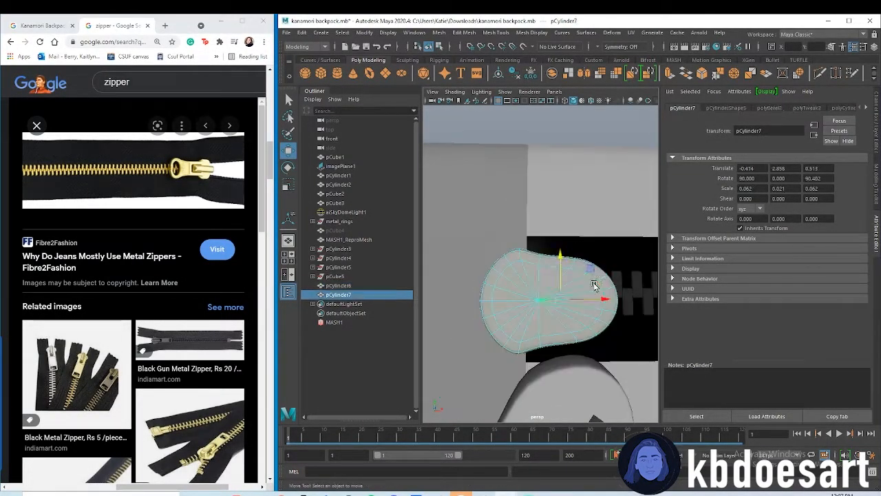
Extrude all faces of the slider's front cap inward to form a smaller inner ring of faces
key("F11")
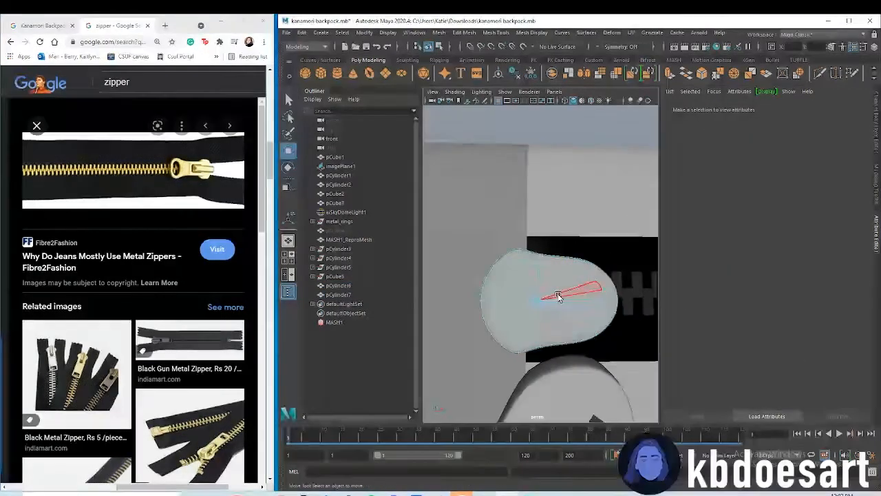
key("q")
mouse_move(568, 314)
left_mouse_down()
mouse_move(527, 320)
mouse_move(556, 316)
left_mouse_up()
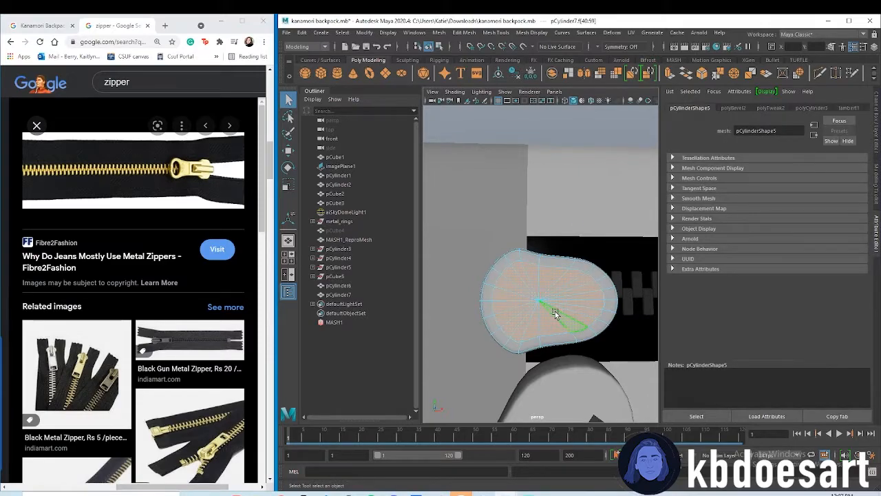
key("ctrl+e")
mouse_move(582, 287)
left_mouse_down()
mouse_move(599, 287)
mouse_move(582, 287)
left_mouse_up()
Bridge the inner-ring faces at the two opposite ends of the slider's cap along a curve with 10 divisions
left_click_drag(529, 336, 586, 337, "alt")
middle_click_drag(606, 342, 508, 322, "alt")
right_click_drag(523, 258, 520, 282)
left_click(551, 284)
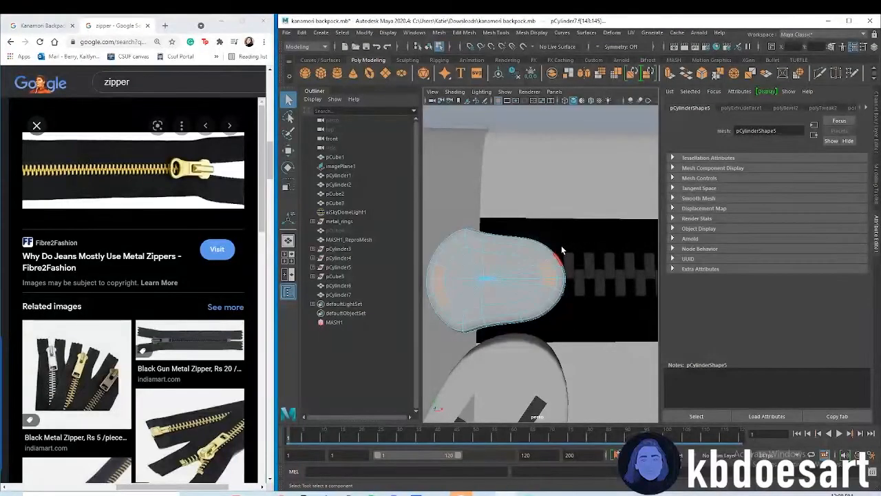
left_click(439, 33)
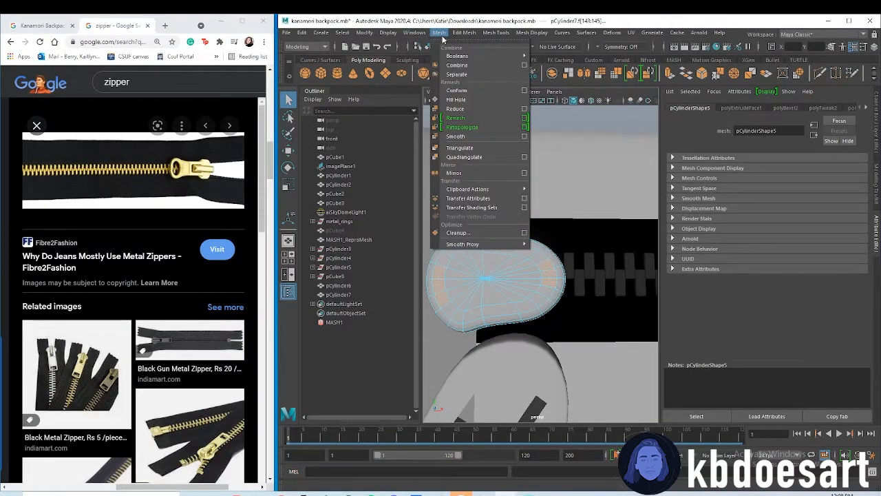
mouse_move(464, 34)
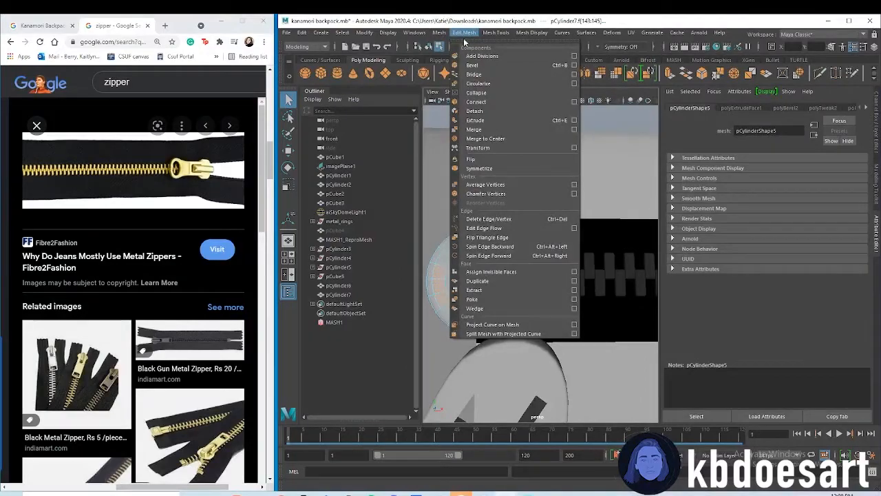
left_click(474, 75)
left_click_drag(517, 236, 544, 277, "alt")
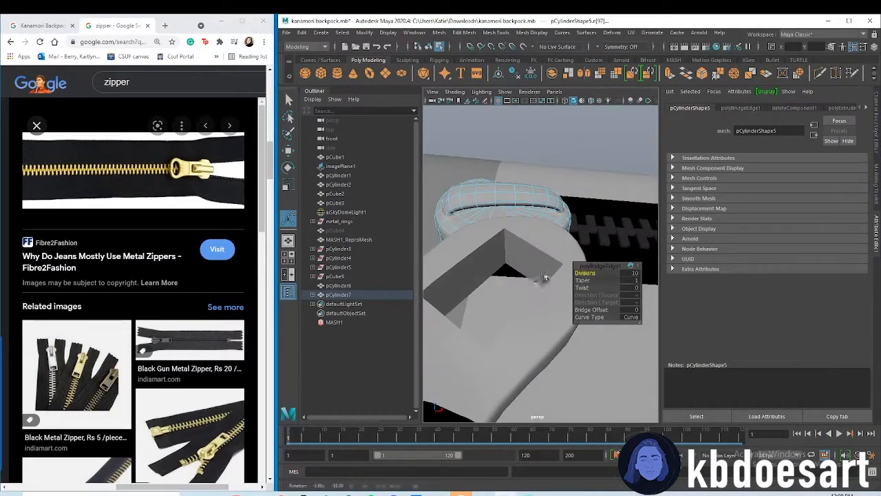
middle_click_drag(508, 224, 526, 357, "alt")
left_click_drag(526, 357, 544, 345, "alt")
right_click_drag(544, 346, 549, 347, "alt")
left_click_drag(549, 347, 539, 329, "alt")
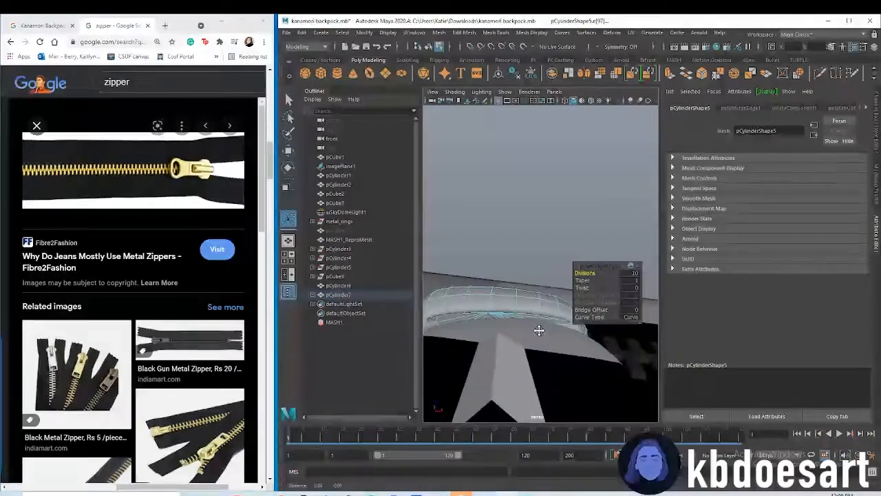
Try a taper of 0.84 on the bridge and check the slider's loop in wireframe
left_click_drag(583, 280, 581, 279)
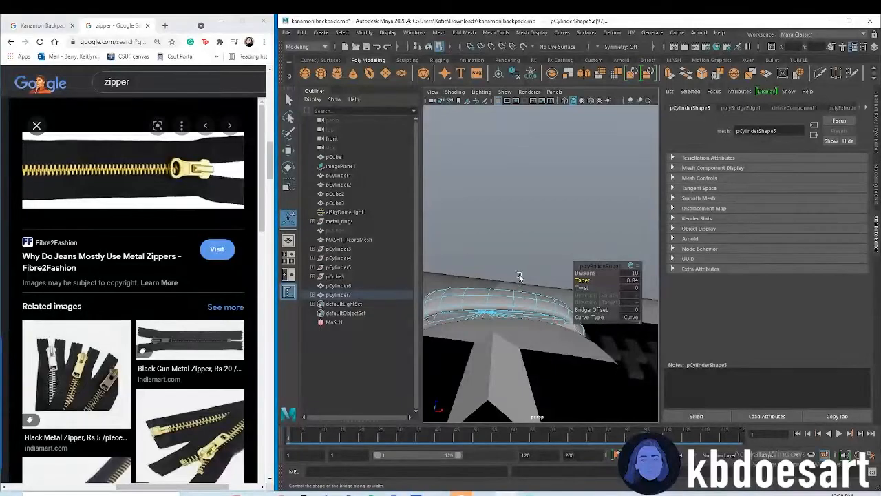
left_click(564, 100)
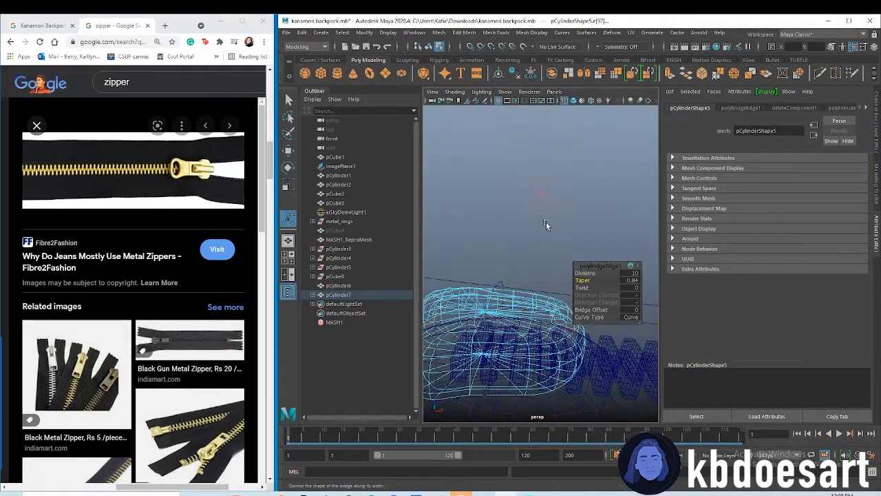
left_click_drag(495, 293, 514, 246, "alt")
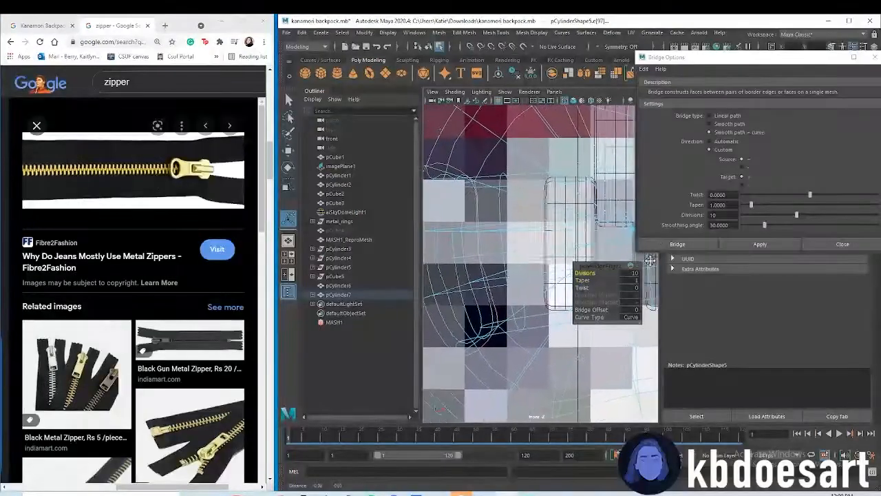
Show the bridge curve's control vertices and select its middle vertices in the side view
right_click(449, 259)
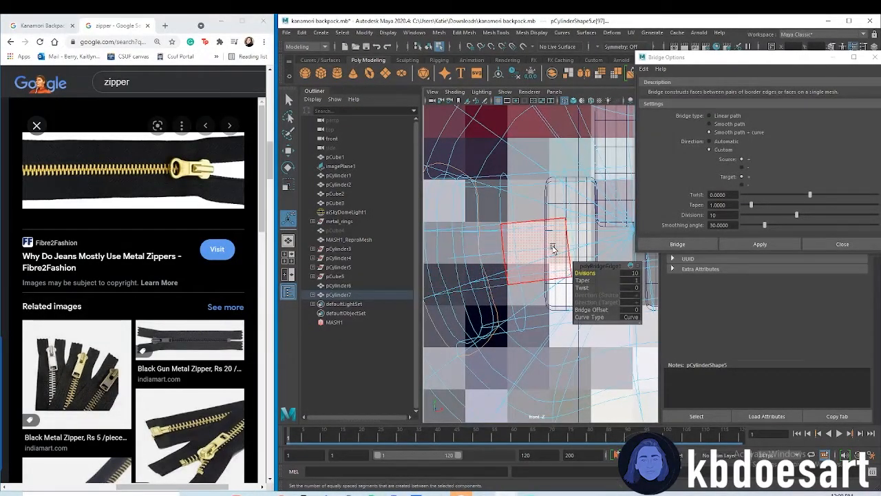
right_click(451, 259)
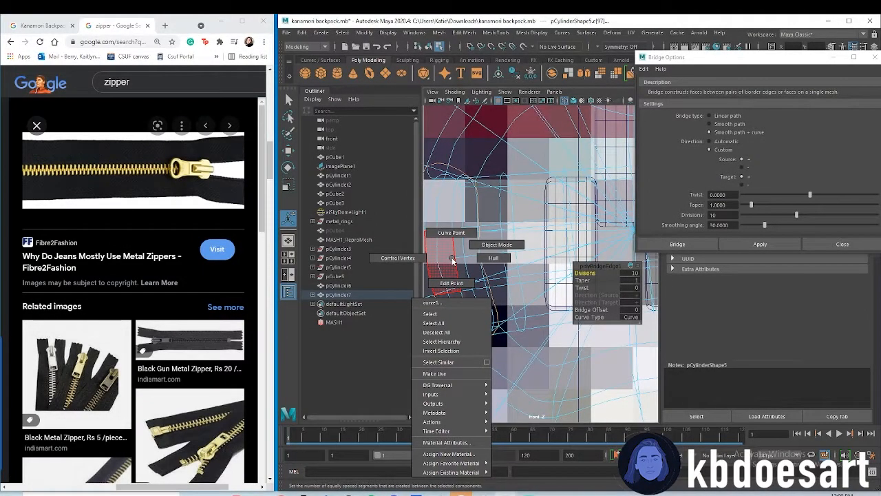
right_click_drag(392, 258, 392, 261)
scroll(530, 277, "down", 15)
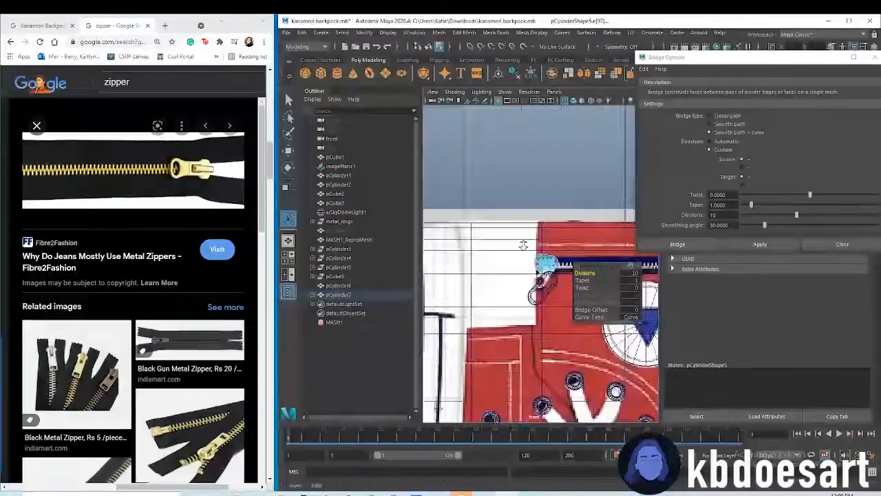
key("space")
key("space")
middle_click_drag(567, 196, 543, 288, "alt")
left_click_drag(543, 289, 541, 270, "alt")
key("space")
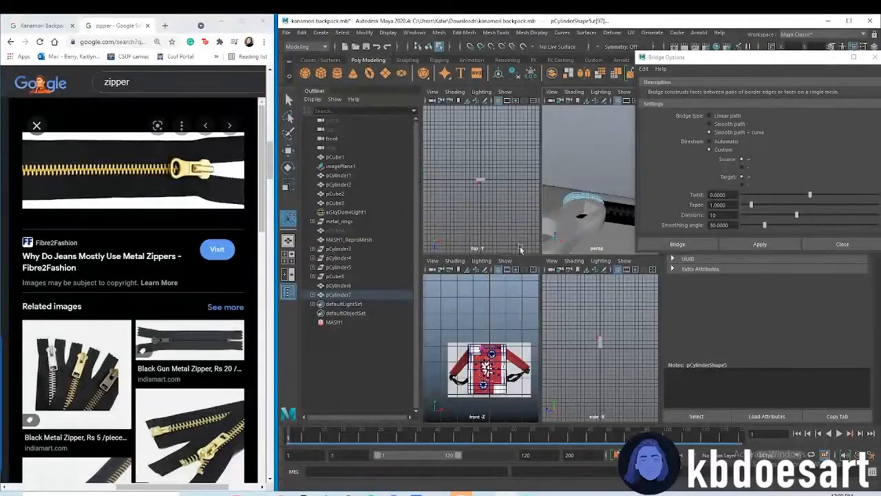
key("space")
scroll(517, 301, "up", 10)
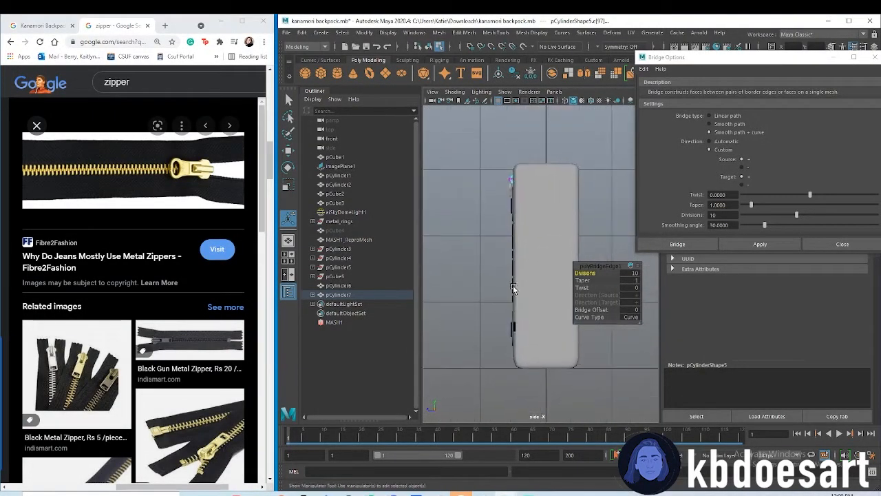
scroll(518, 301, "up", 10)
middle_click_drag(493, 151, 577, 367, "alt")
middle_click_drag(474, 132, 505, 260, "alt")
scroll(482, 208, "up", 5)
middle_click_drag(498, 160, 515, 250, "alt")
right_click_drag(515, 250, 637, 252, "alt")
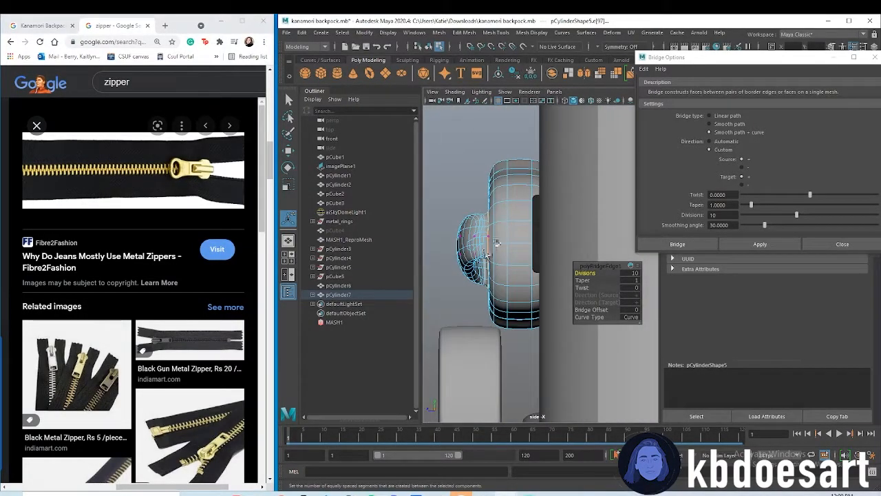
Move a middle control vertex of the bridge curve outward, away from the slider, to enlarge the loop
key("space")
key("space")
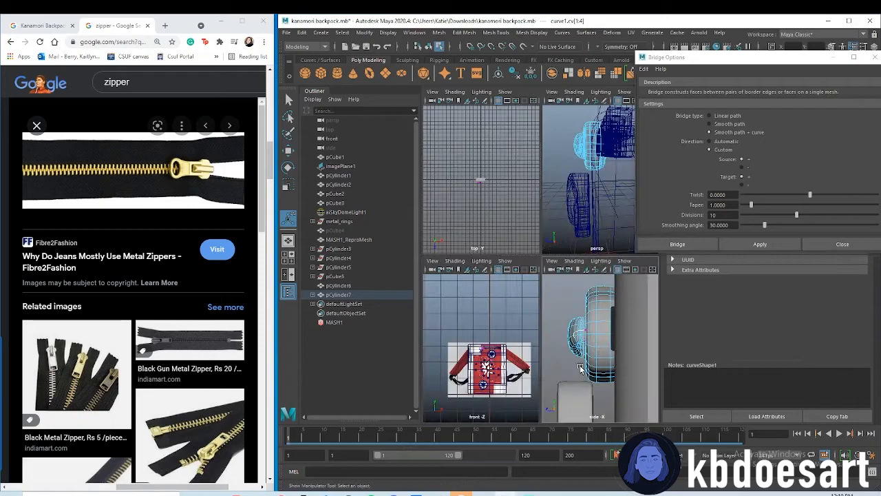
right_click(577, 337)
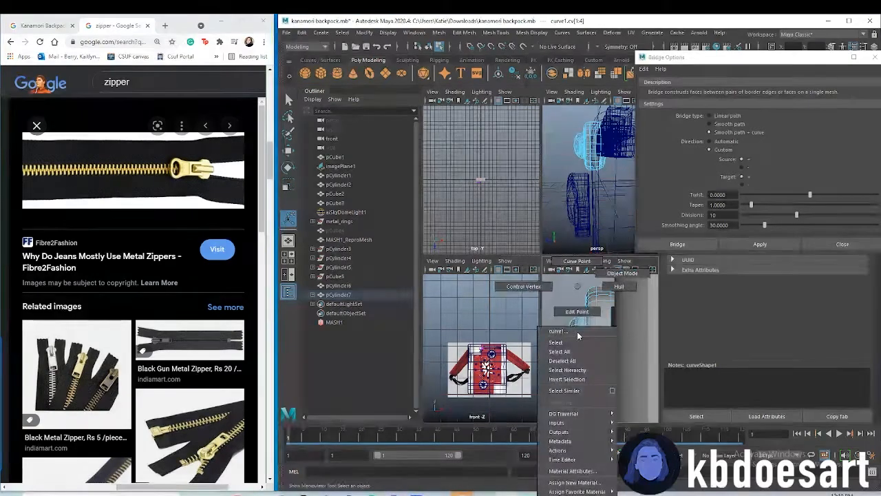
left_click(581, 265)
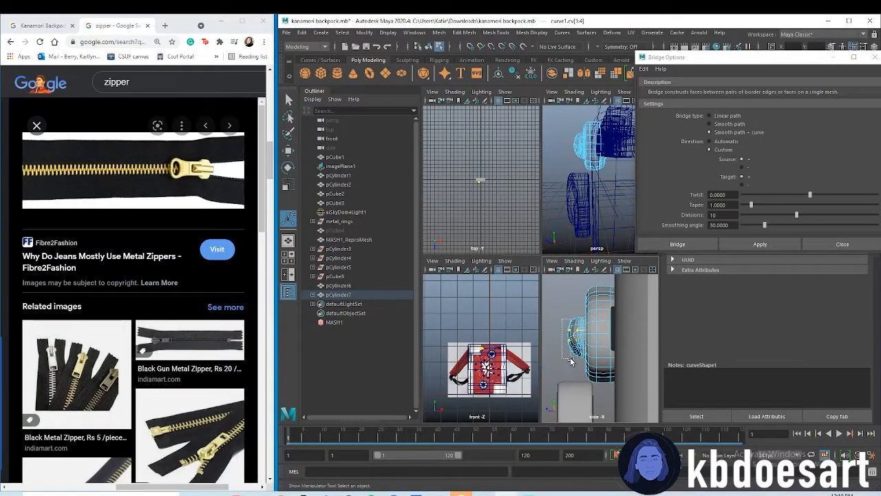
left_click(571, 362)
right_click(571, 334)
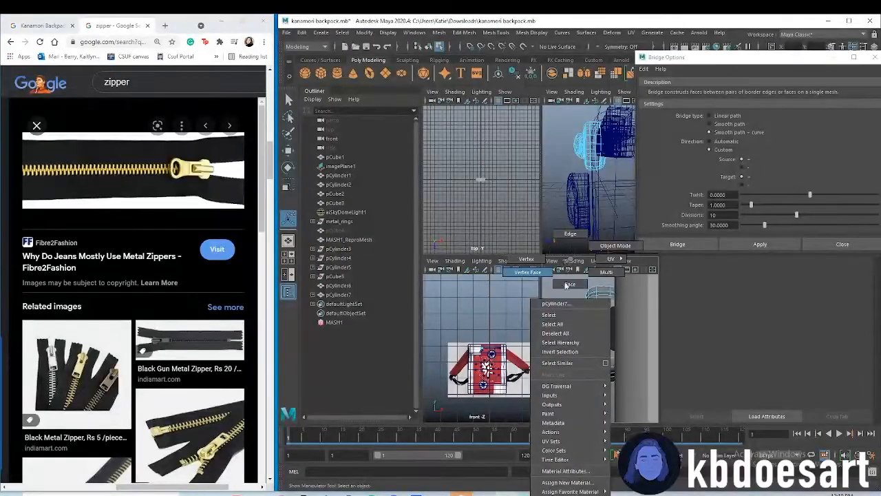
left_click(575, 344)
key("w")
left_click(572, 341)
mouse_move(561, 331)
left_mouse_down()
mouse_move(535, 331)
mouse_move(550, 343)
left_mouse_up()
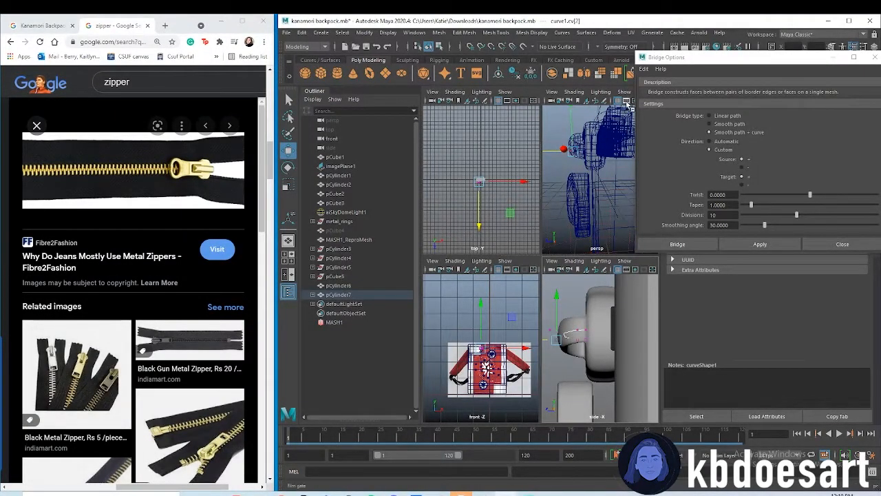
Return the perspective view to shaded display and inspect the slider's reshaped loop from several angles
key("space")
left_click_drag(592, 131, 582, 134, "alt")
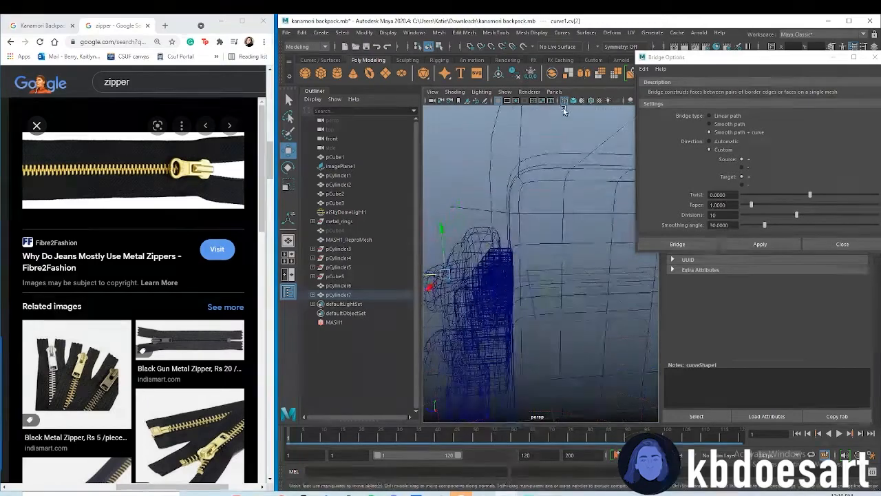
key("5")
mouse_move(515, 263)
left_mouse_down("alt")
mouse_move(546, 297)
mouse_move(596, 287)
mouse_move(604, 229)
mouse_move(582, 220)
left_mouse_up("alt")
right_click_drag(581, 220, 571, 246, "alt")
left_click_drag(571, 246, 537, 303, "alt")
left_click(536, 301)
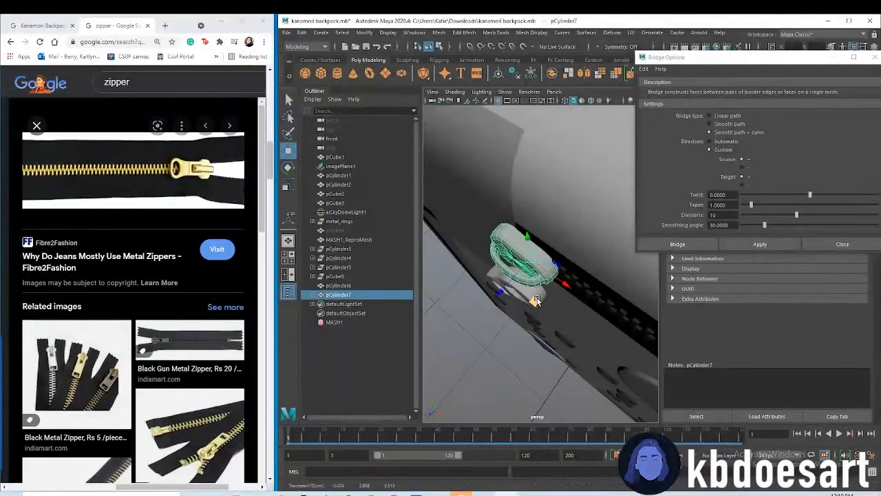
Move the zipper pull up and sideways so the slider's loop passes through its rectangular hole
left_click(518, 297)
key("r")
left_click_drag(486, 316, 502, 306)
key("w")
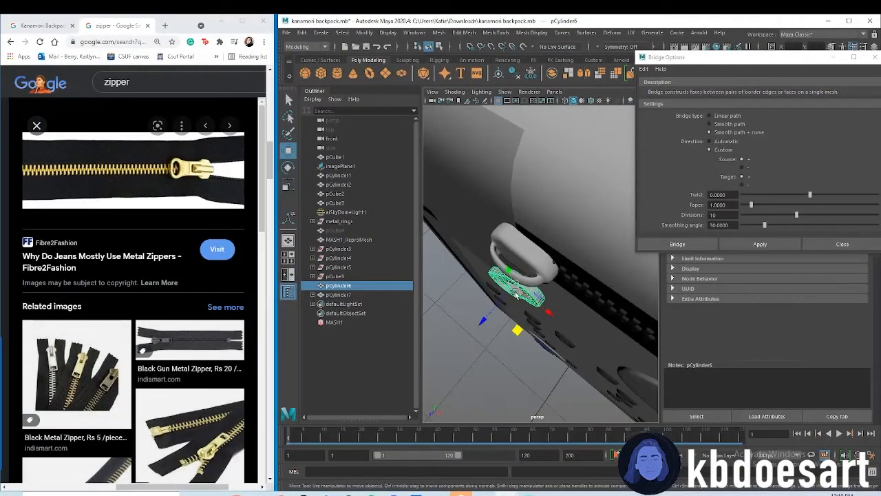
left_click_drag(508, 270, 512, 242)
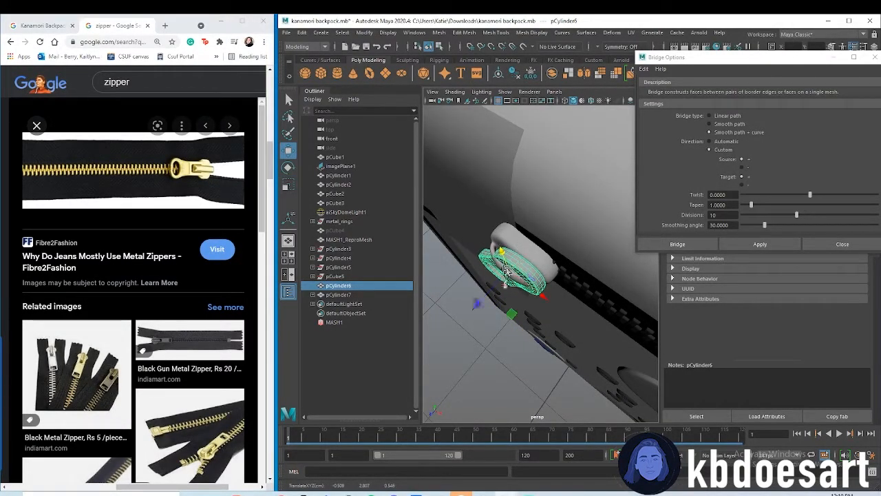
left_click_drag(539, 292, 550, 208)
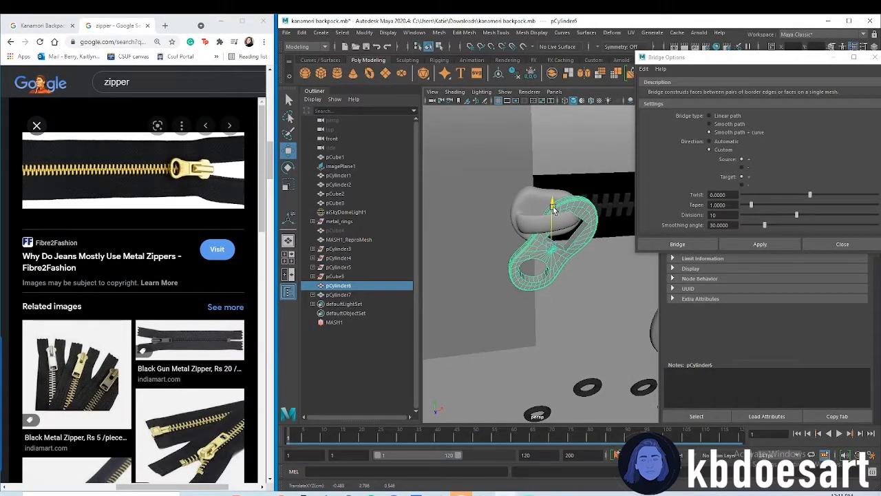
left_click_drag(589, 244, 607, 271)
scroll(601, 274, "up", 4)
scroll(590, 303, "down", 2)
left_click_drag(591, 303, 519, 303, "alt")
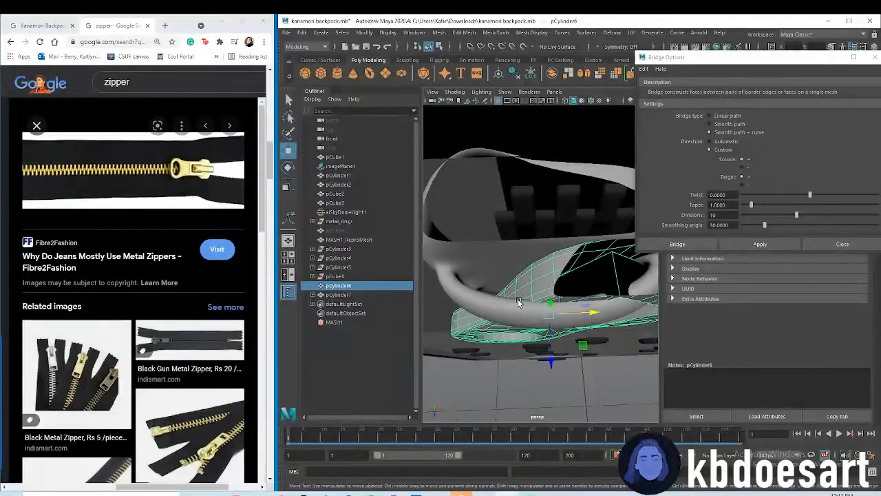
Show the control vertices of the slider's bridge curve in the side view and move one outward to enlarge the loop
left_click(562, 295)
mouse_move(555, 337)
left_mouse_down("alt")
mouse_move(561, 348)
mouse_move(559, 332)
left_mouse_up("alt")
key("space")
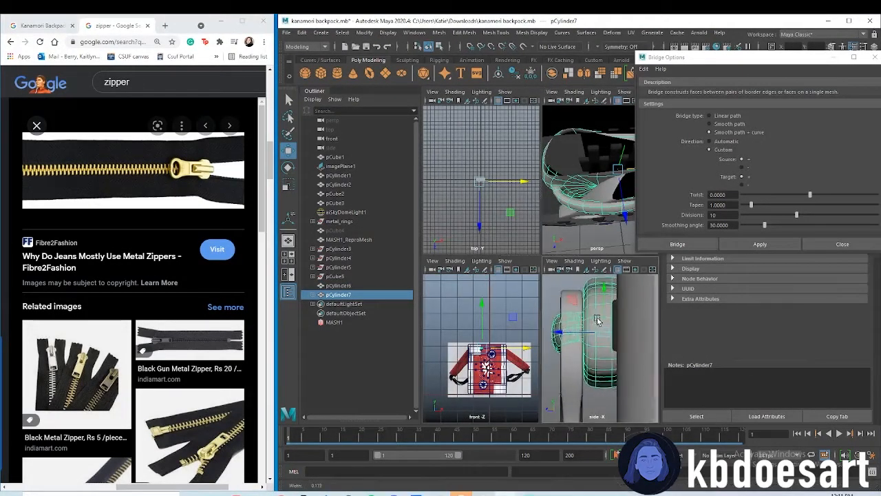
right_click(576, 259)
right_click_drag(577, 322, 576, 316)
middle_click_drag(574, 321, 592, 323, "alt")
left_click(563, 323)
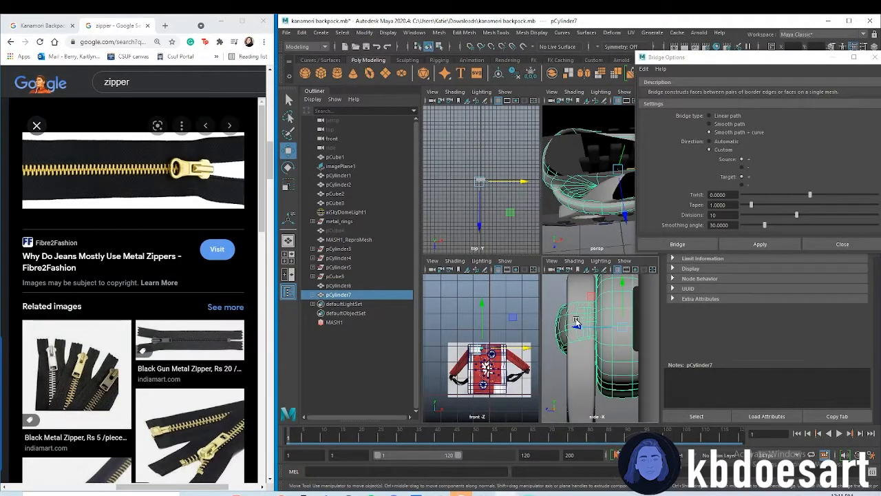
right_click(583, 319)
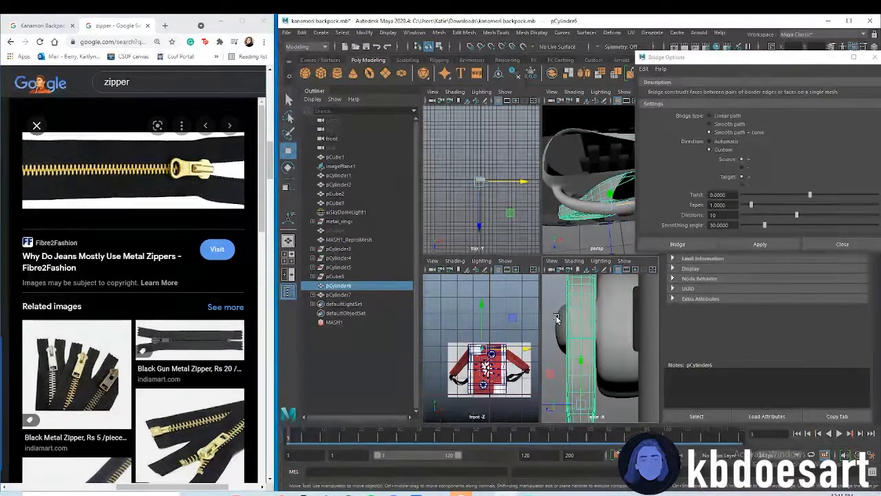
right_click_drag(559, 320, 563, 329)
left_click(563, 329)
right_click_drag(566, 286, 528, 285)
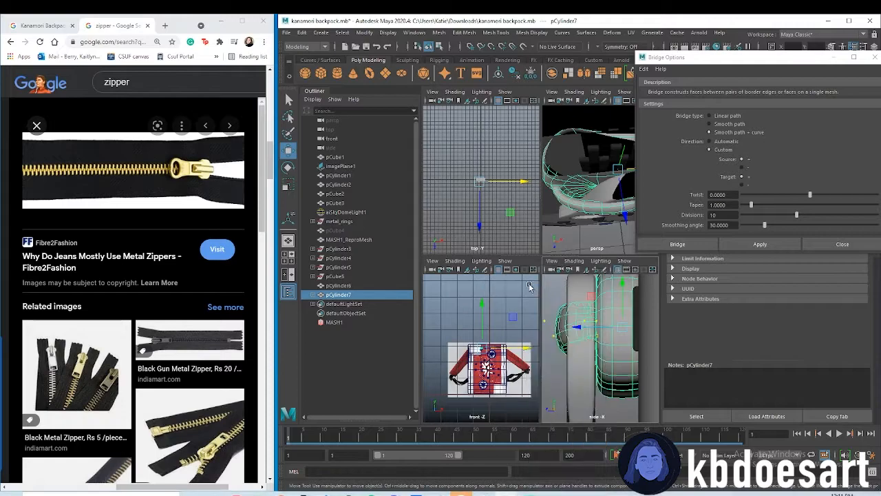
left_click(554, 335)
left_click_drag(545, 339, 516, 336)
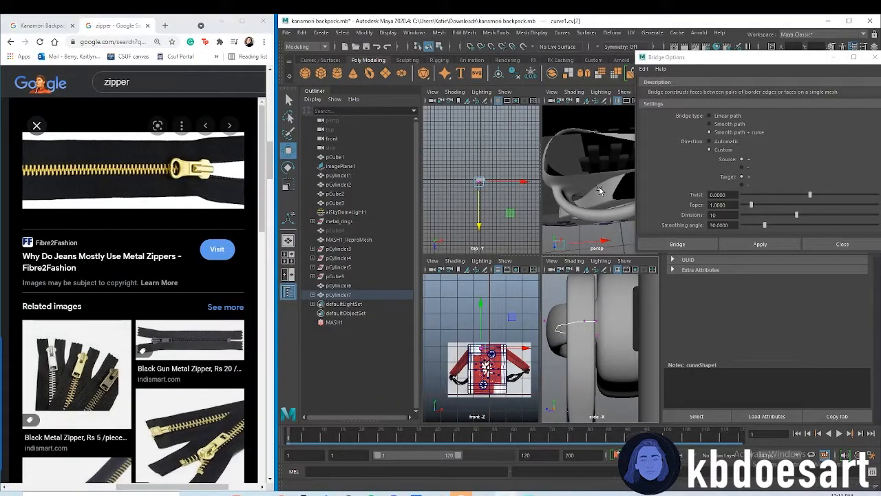
Close the bridge settings and inspect the slider's enlarged loop in the perspective view
left_click(877, 58)
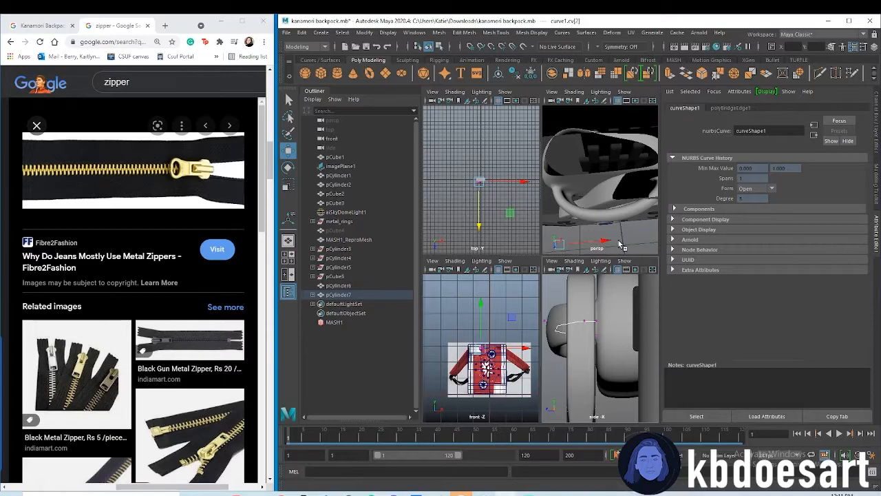
key("space")
key("f")
mouse_move(563, 229)
left_mouse_down("alt")
mouse_move(617, 316)
mouse_move(592, 324)
mouse_move(556, 303)
mouse_move(535, 265)
mouse_move(542, 238)
mouse_move(544, 311)
mouse_move(557, 329)
mouse_move(584, 324)
mouse_move(568, 298)
mouse_move(550, 219)
left_mouse_up("alt")
Shift the zipper pull in the front view to line it up with the pull in the reference image
left_click(567, 298)
key("space")
key("space")
right_click_drag(521, 272, 751, 272, "alt")
middle_click_drag(563, 296, 585, 294, "alt")
left_click(577, 303)
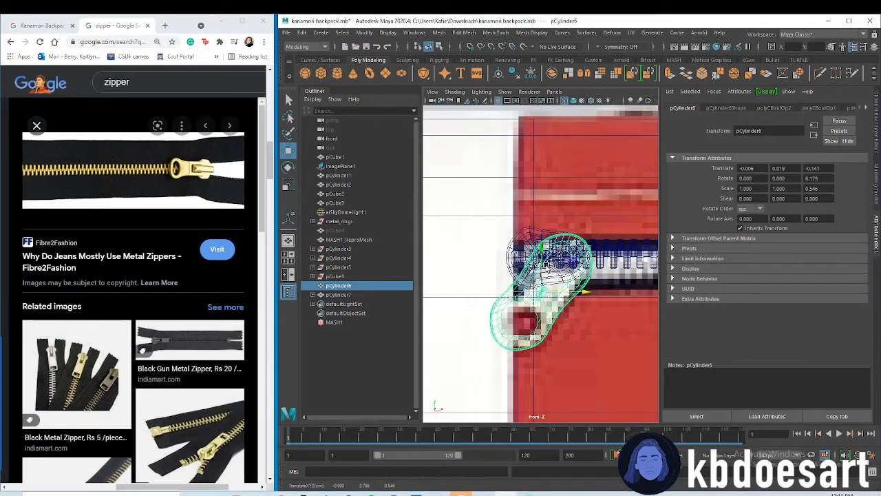
Inspect the zipper pull and slider from several angles, and close the zipper image search in the browser
key("space")
key("space")
left_click_drag(533, 210, 531, 238, "alt")
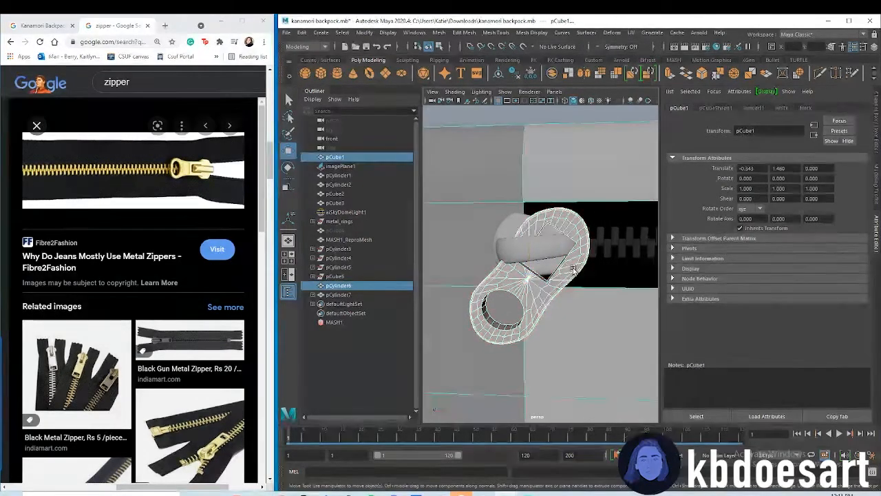
mouse_move(577, 274)
left_mouse_down()
mouse_move(594, 328)
mouse_move(567, 276)
left_mouse_up()
right_click_drag(566, 276, 523, 280, "alt")
right_click_drag(572, 258, 606, 244)
left_click(592, 215)
right_click_drag(610, 278, 580, 289, "alt")
mouse_move(579, 289)
left_mouse_down("alt")
mouse_move(568, 308)
mouse_move(579, 290)
mouse_move(569, 276)
left_mouse_up("alt")
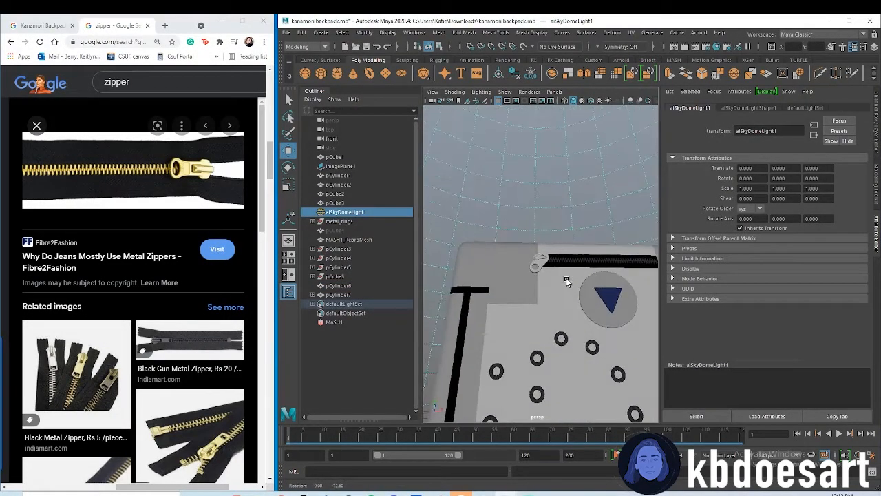
left_click(147, 25)
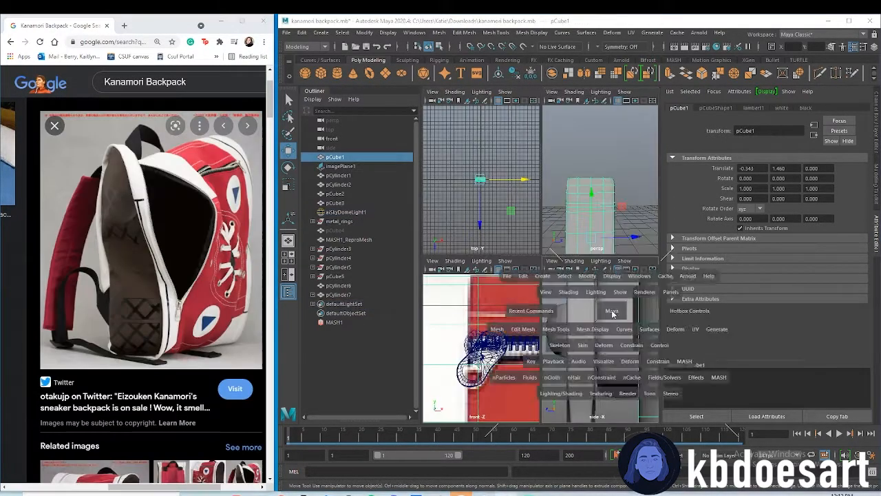
Raise the middle vertices of the backpack's top edge in the side view to round the top
key("space")
right_click_drag(576, 301, 515, 237, "alt")
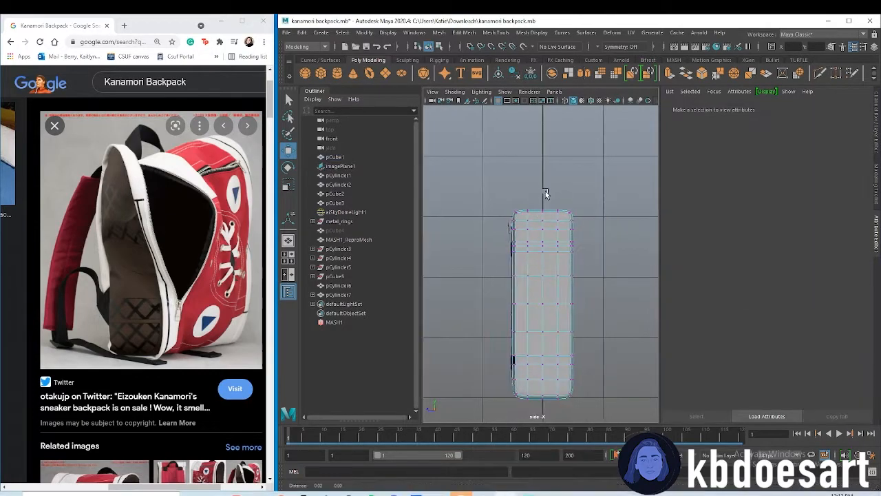
right_click_drag(544, 193, 588, 195, "alt")
middle_click_drag(574, 197, 557, 234, "alt")
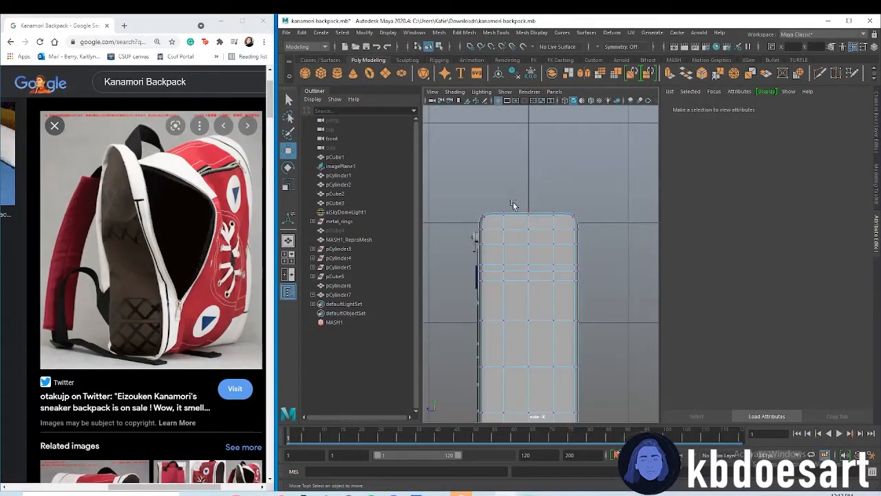
left_click_drag(515, 194, 542, 225)
mouse_move(526, 167)
left_mouse_down()
mouse_move(529, 139)
mouse_move(529, 160)
mouse_move(528, 150)
left_mouse_up()
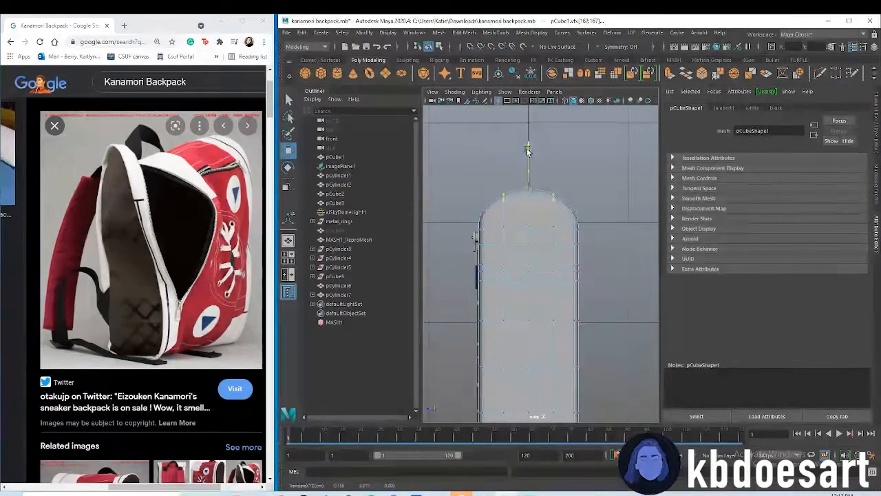
double_click(560, 172)
Switch the backpack body to face selection and insert a vertical edge loop near one side with Multi-Cut
left_click(527, 246)
key("space")
key("space")
left_click_drag(579, 301, 573, 244, "alt")
right_click(573, 240)
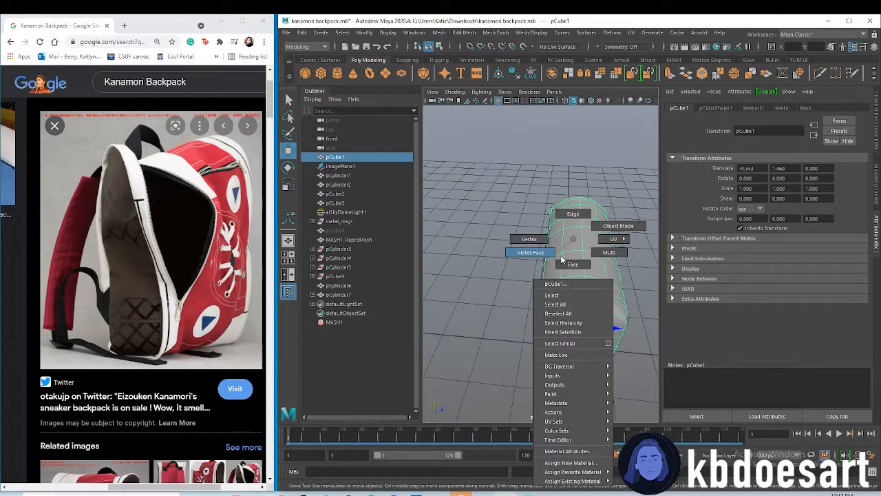
right_click_drag(559, 258, 573, 266)
left_click_drag(482, 255, 535, 270, "alt")
scroll(577, 263, "up", 2)
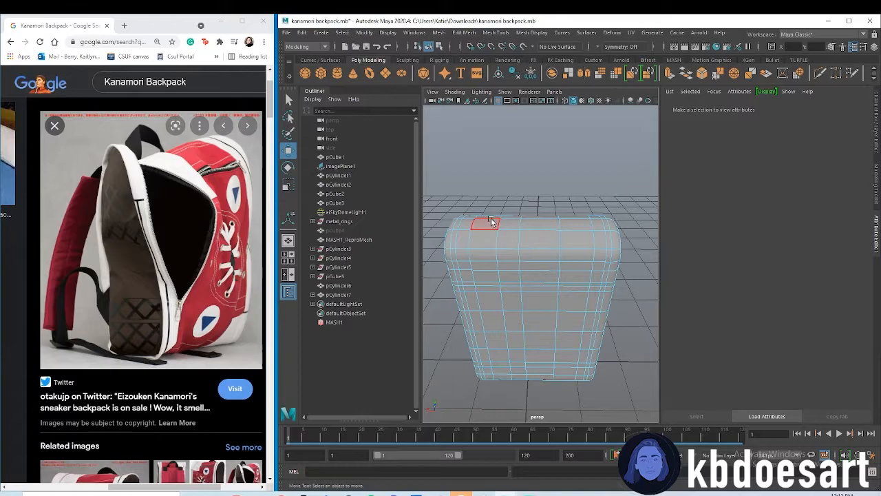
right_click_drag(574, 241, 540, 238, "shift")
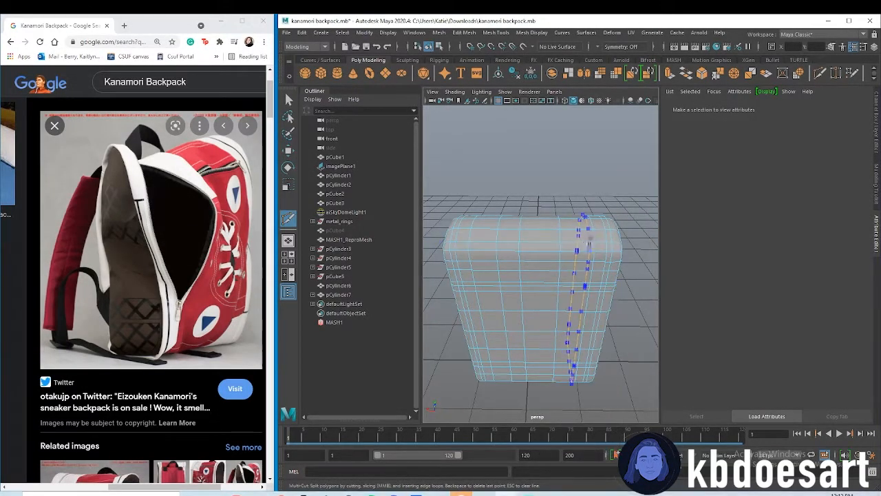
left_click(586, 239, "ctrl")
left_click_drag(566, 312, 555, 281, "alt")
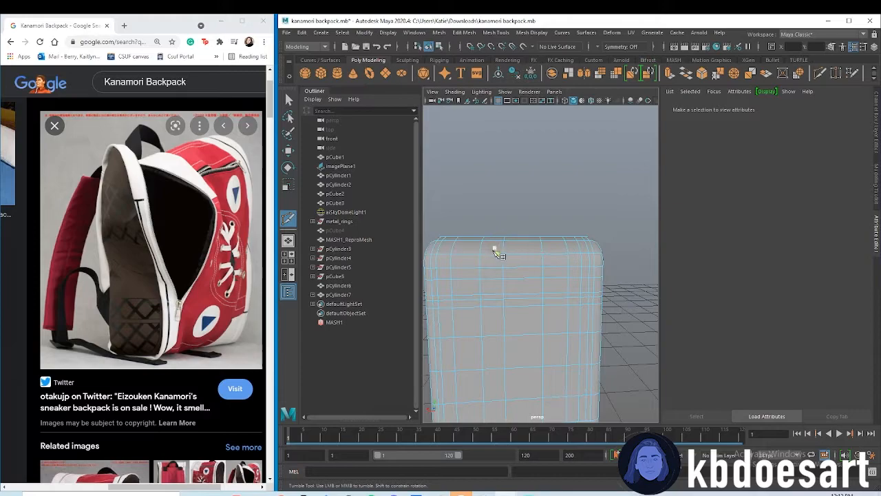
Bridge two spaced groups of faces on the backpack's top along a curve with 10 divisions to form a carry handle
key("q")
left_click(475, 248)
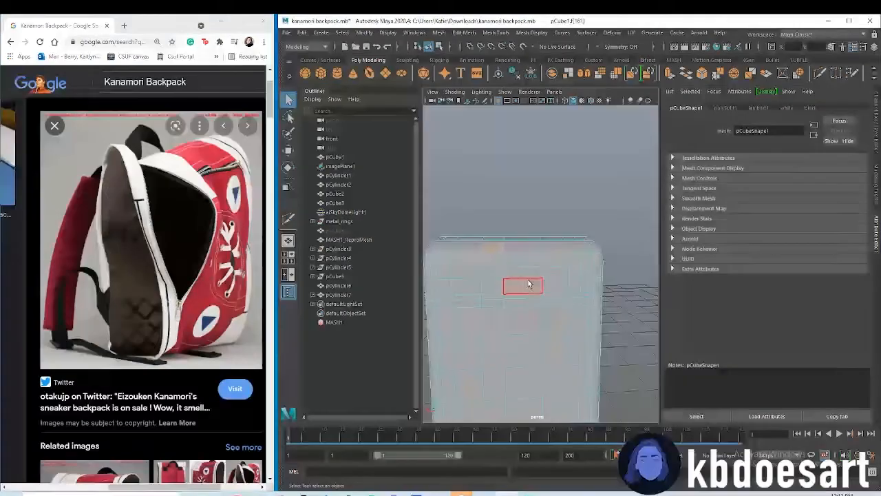
mouse_move(478, 262)
right_mouse_down()
mouse_move(472, 255)
mouse_move(482, 255)
right_mouse_up()
double_click(480, 263)
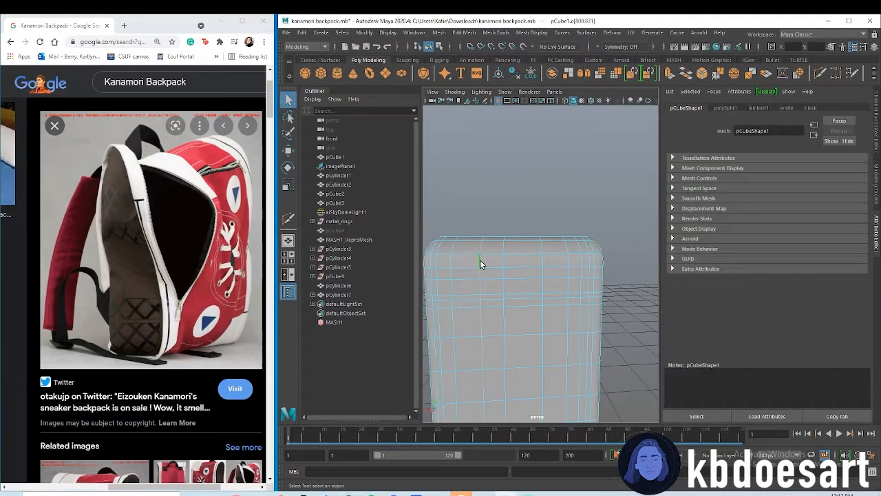
key("w")
left_click_drag(464, 344, 459, 345)
left_click_drag(548, 234, 527, 255, "alt")
middle_click_drag(526, 254, 533, 268, "alt")
scroll(532, 265, "up", 3)
right_click_drag(513, 246, 511, 269)
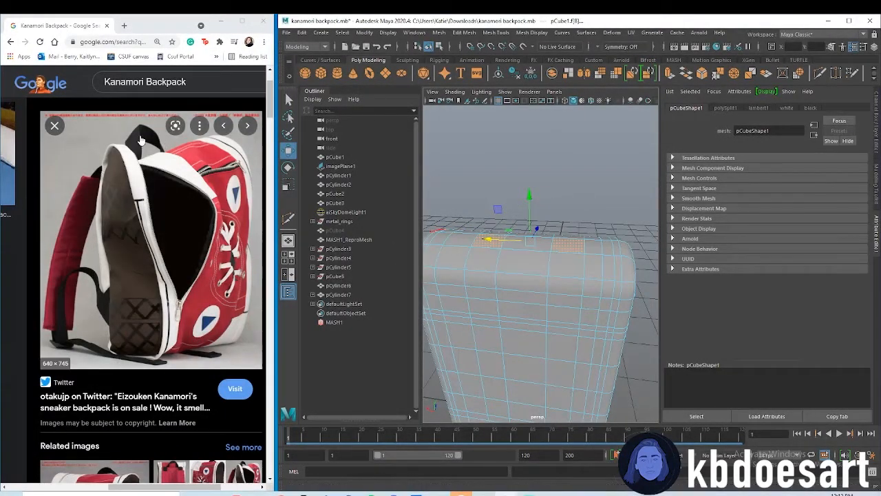
left_click(441, 33)
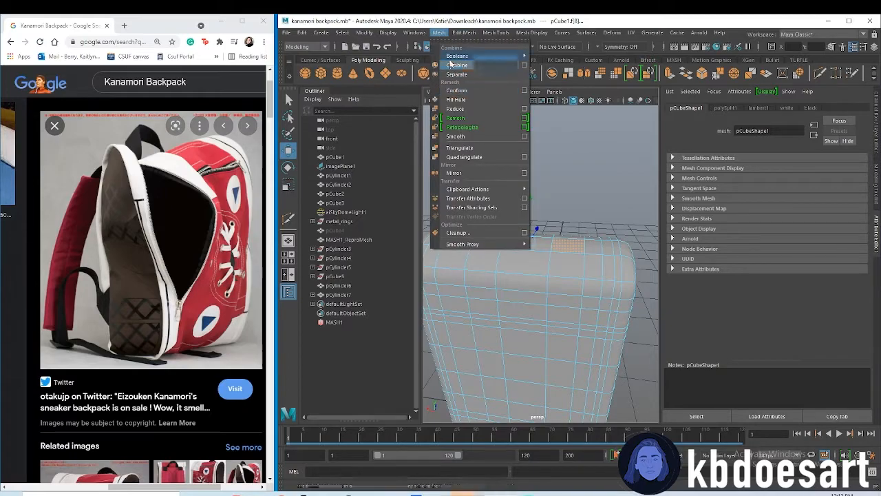
mouse_move(464, 34)
left_click(474, 74)
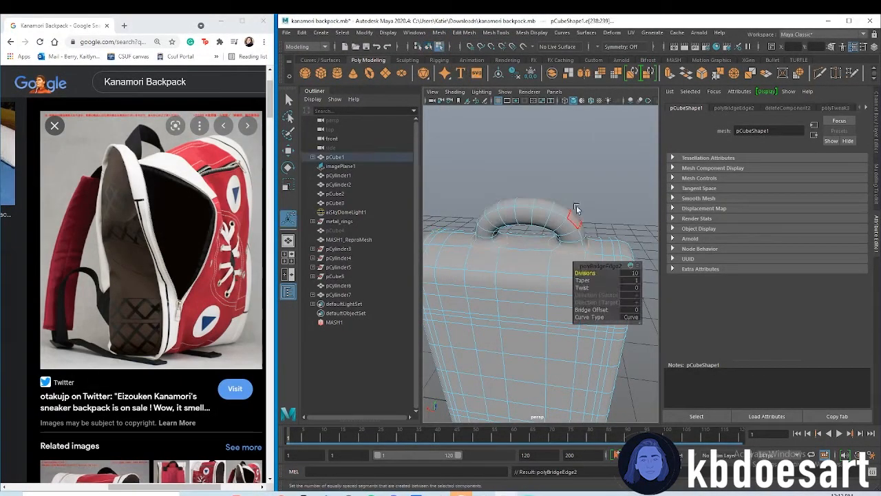
Set the handle bridge's taper to 0.96 and its twist to -15.47
mouse_move(599, 279)
left_mouse_down()
mouse_move(560, 273)
mouse_move(599, 290)
mouse_move(589, 287)
left_mouse_up()
left_click_drag(589, 218, 409, 200, "alt")
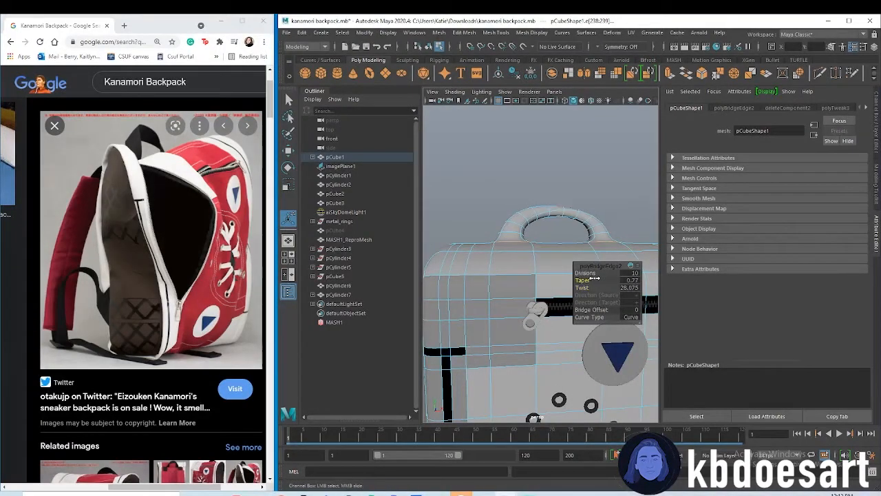
left_click_drag(577, 215, 548, 242, "alt")
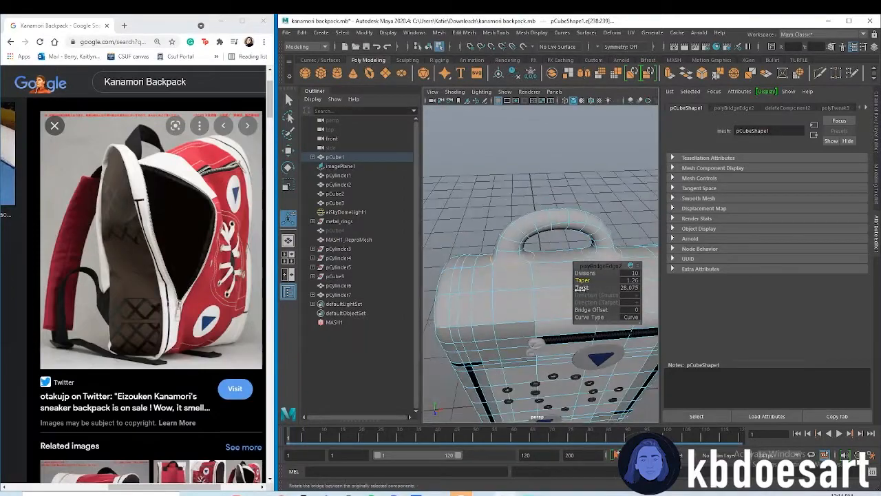
left_click(583, 288)
middle_click_drag(584, 288, 569, 288)
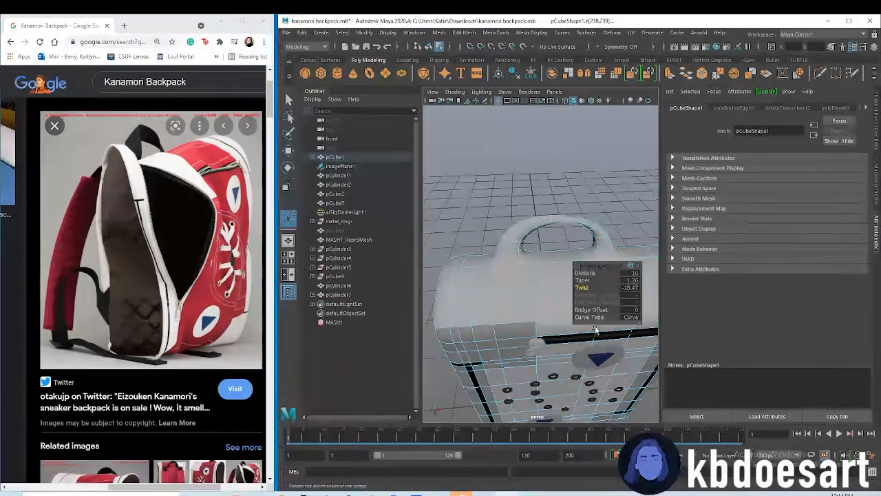
left_click_drag(560, 246, 583, 268, "alt")
middle_click_drag(587, 281, 581, 281)
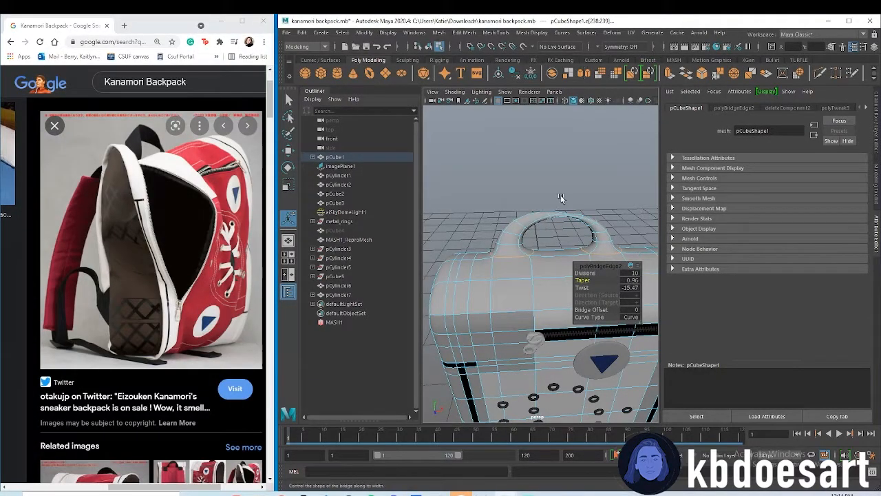
Show the control vertices of the handle's bridge curve in the front view
key("space")
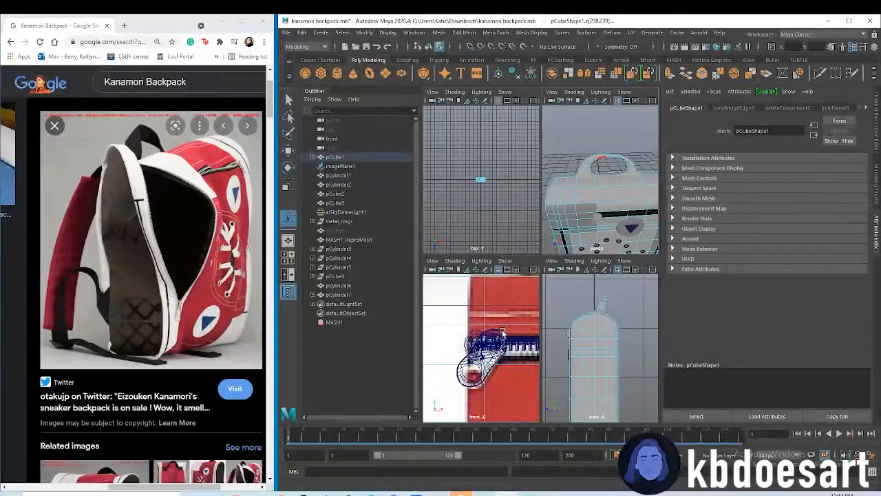
key("space")
middle_click_drag(532, 199, 518, 280, "alt")
right_click_drag(517, 280, 441, 280, "alt")
middle_click_drag(513, 240, 513, 276, "alt")
right_click_drag(544, 268, 675, 264, "alt")
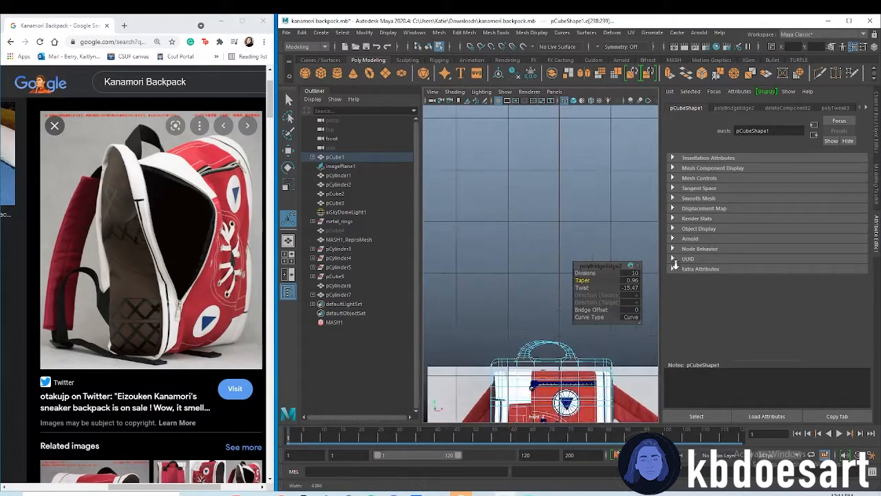
middle_click_drag(539, 322, 506, 238, "alt")
right_click_drag(507, 237, 648, 241, "alt")
middle_click_drag(482, 262, 527, 261, "alt")
right_click_drag(515, 256, 482, 275, "alt")
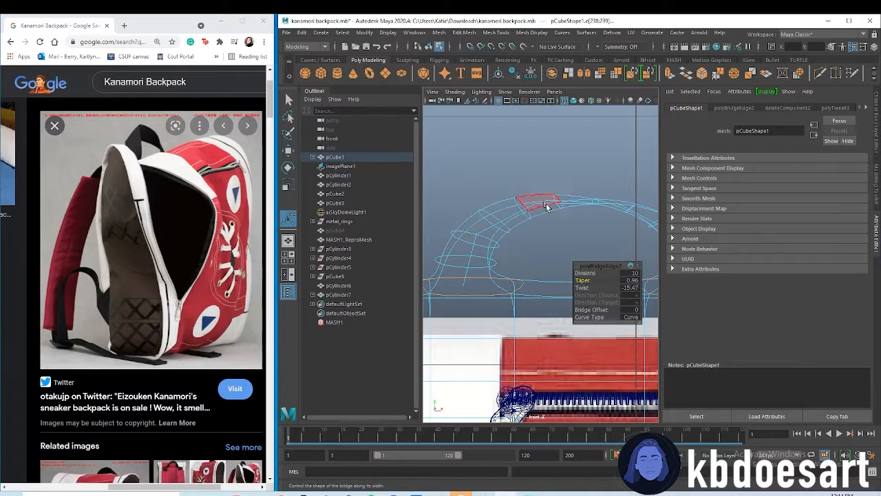
right_click(468, 270)
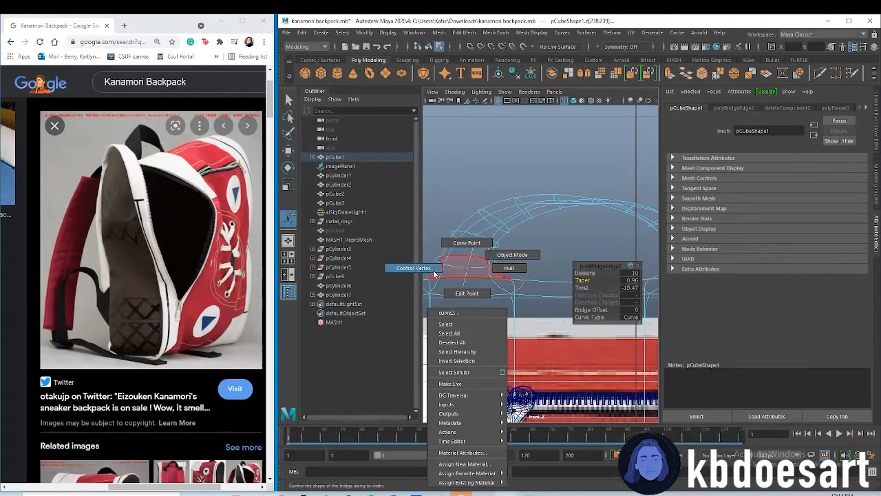
right_click_drag(436, 273, 419, 267)
Raise the middle control vertices of the handle's curve to make the handle taller, and check it in perspective
right_click_drag(550, 254, 481, 219, "alt")
left_click_drag(591, 241, 591, 241)
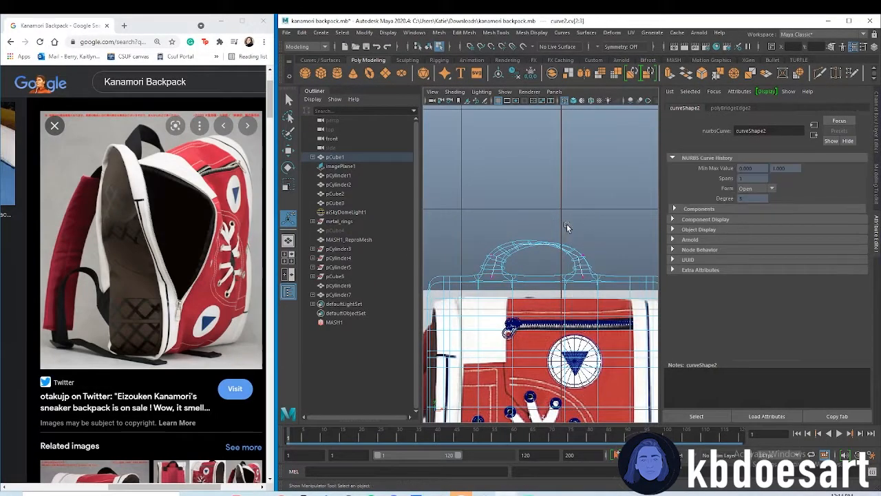
key("w")
left_click_drag(538, 207, 534, 164)
key("space")
key("space")
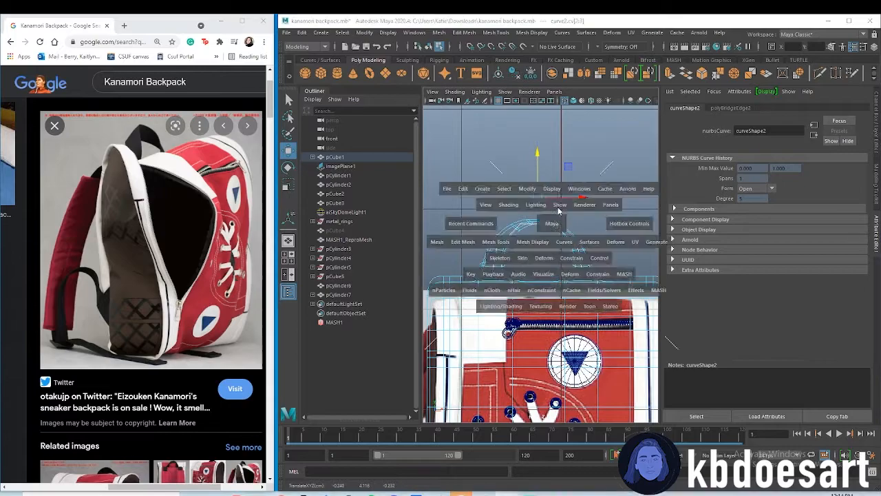
right_click_drag(563, 240, 537, 287, "alt")
left_click_drag(537, 286, 600, 261, "alt")
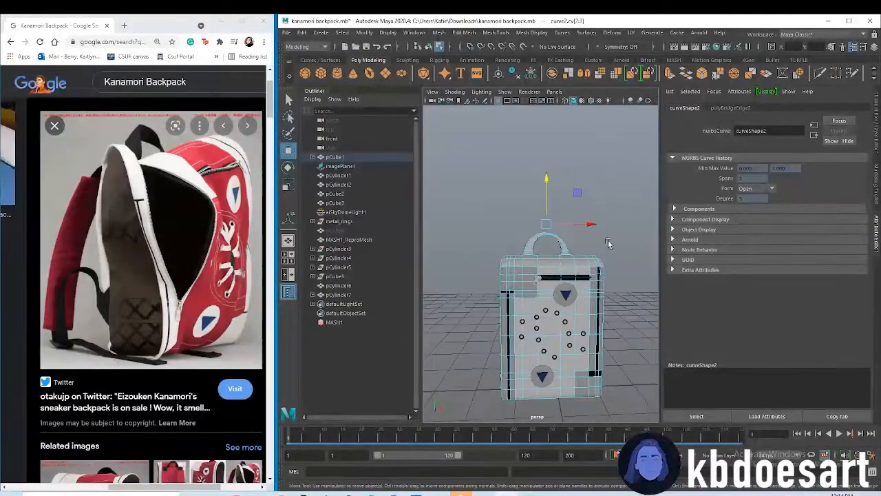
left_click(621, 269)
mouse_move(588, 321)
left_mouse_down("alt")
mouse_move(582, 315)
mouse_move(590, 320)
left_mouse_up("alt")
mouse_move(572, 284)
left_mouse_down("alt")
mouse_move(561, 292)
mouse_move(569, 295)
left_mouse_up("alt")
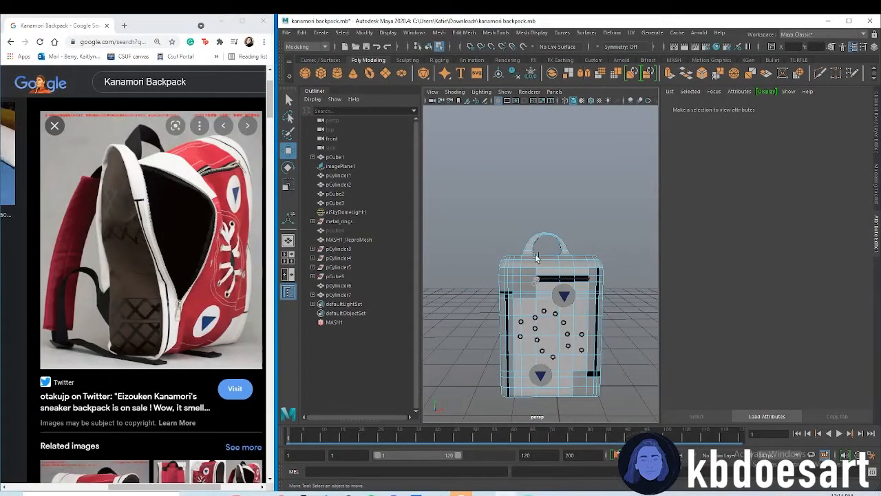
Select the handle's faces and shift them sideways in the front view to centre the handle on the backpack
left_click_drag(537, 257, 532, 251, "alt")
right_click_drag(535, 235, 536, 262)
key("space")
key("space")
mouse_move(588, 269)
right_mouse_down("alt")
mouse_move(559, 267)
mouse_move(583, 263)
right_mouse_up("alt")
left_click_drag(487, 208, 543, 229)
left_click_drag(594, 276, 595, 276)
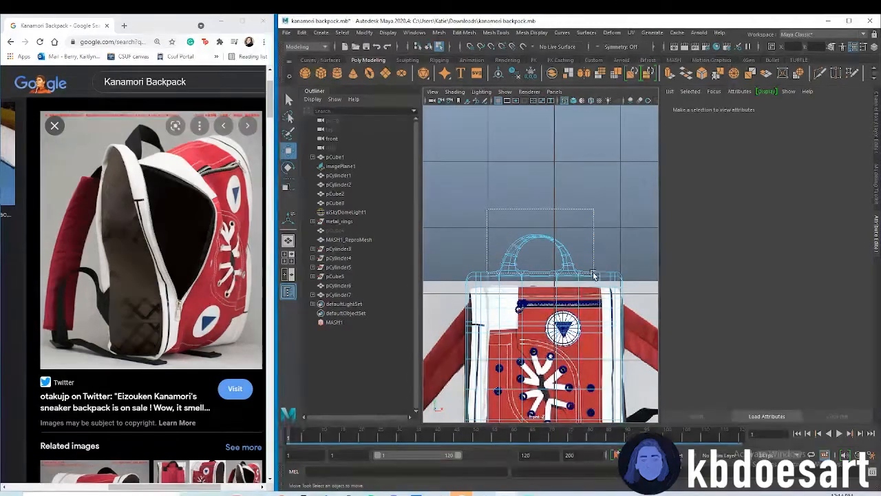
key("space")
key("space")
left_click(595, 235)
left_click_drag(568, 282, 758, 286, "alt")
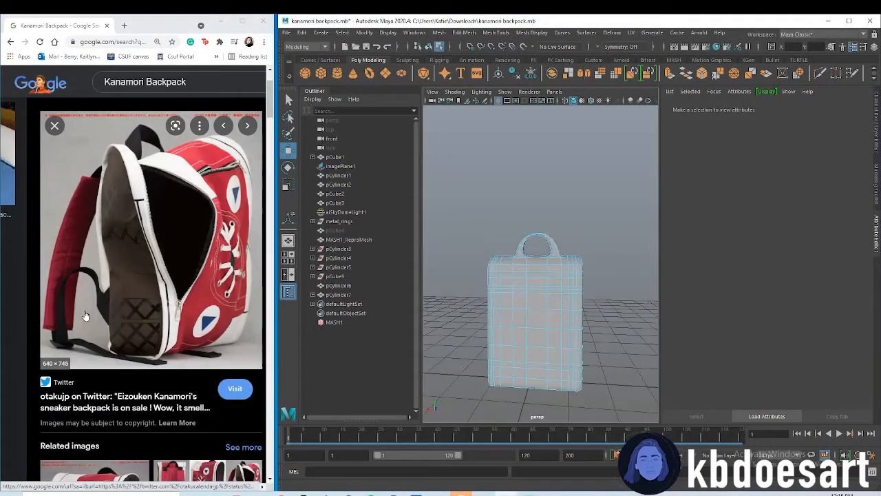
Bridge an upper and a lower face on one side of the backpack's back into a curved shoulder strap, adjusting taper and twist
left_click_drag(578, 278, 553, 273, "alt")
right_click_drag(555, 259, 580, 248)
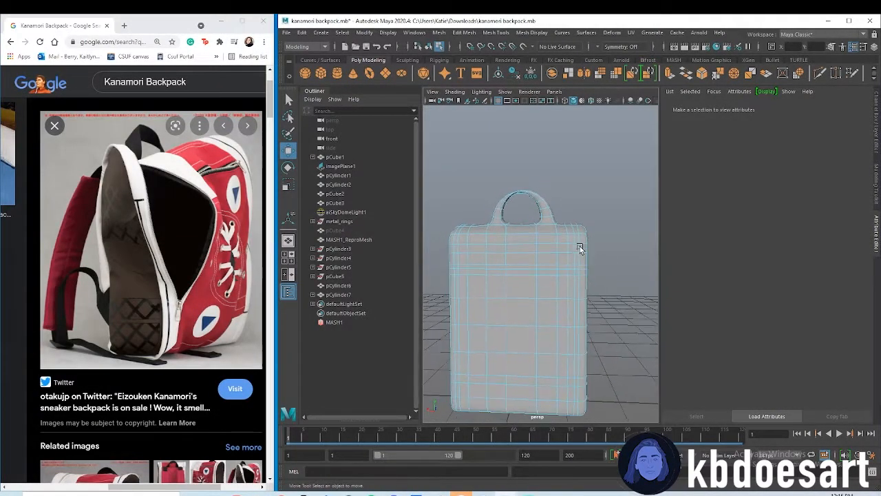
key("q")
left_click(576, 238)
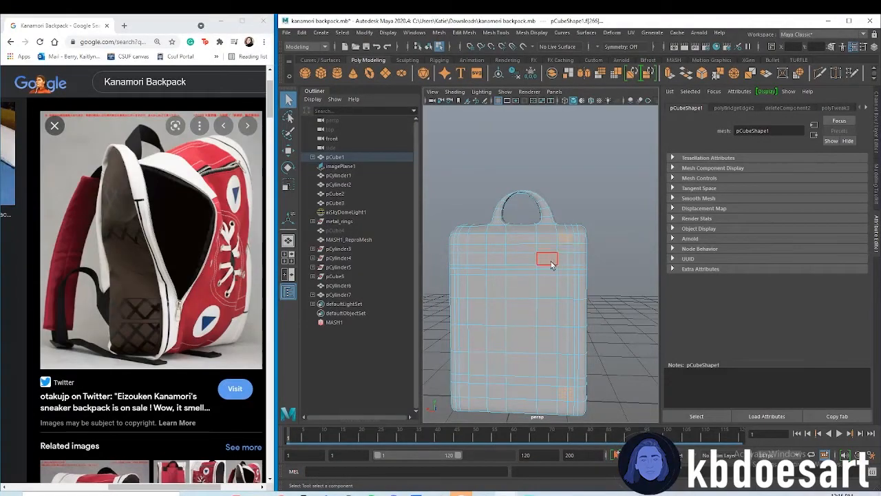
left_click(465, 32)
left_click(475, 75)
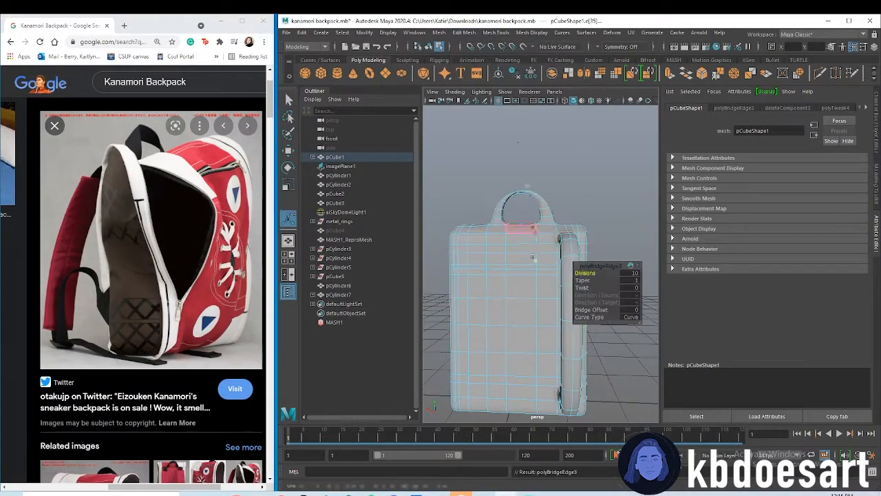
left_click_drag(523, 329, 539, 352, "alt")
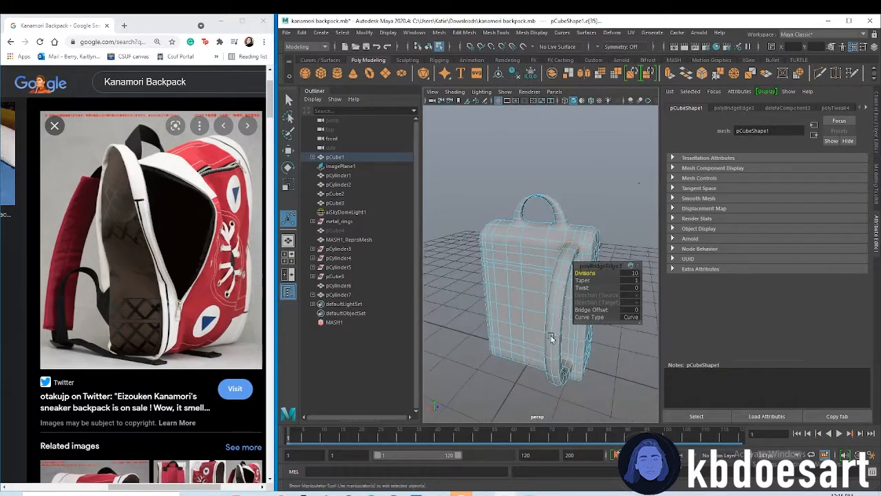
mouse_move(589, 280)
left_mouse_down()
mouse_move(567, 280)
mouse_move(597, 289)
left_mouse_up()
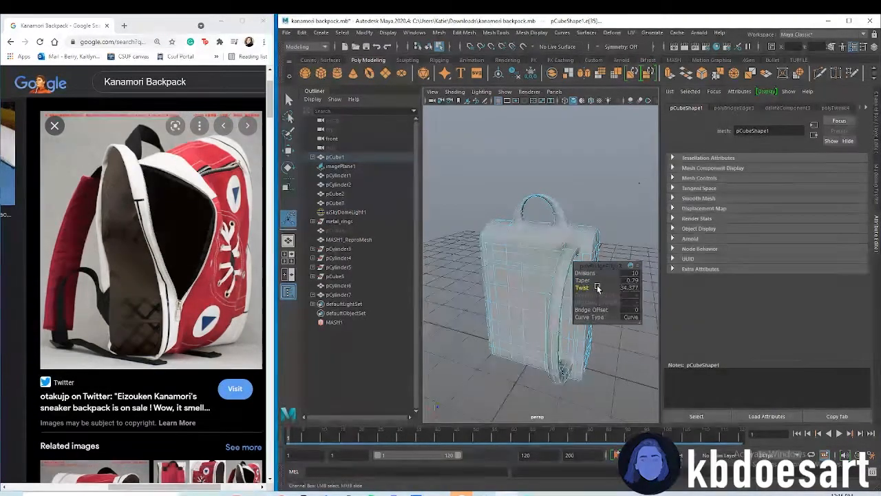
left_click_drag(511, 278, 532, 266, "alt")
Bridge the matching upper and lower faces on the other side of the back into a second curved shoulder strap with 10 divisions
key("q")
middle_click_drag(515, 244, 524, 246, "alt")
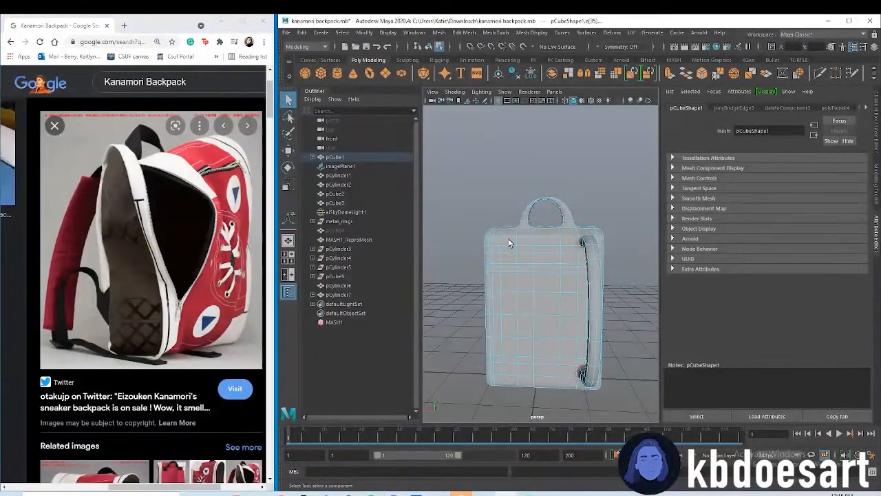
left_click(507, 240)
left_click(513, 371, "shift")
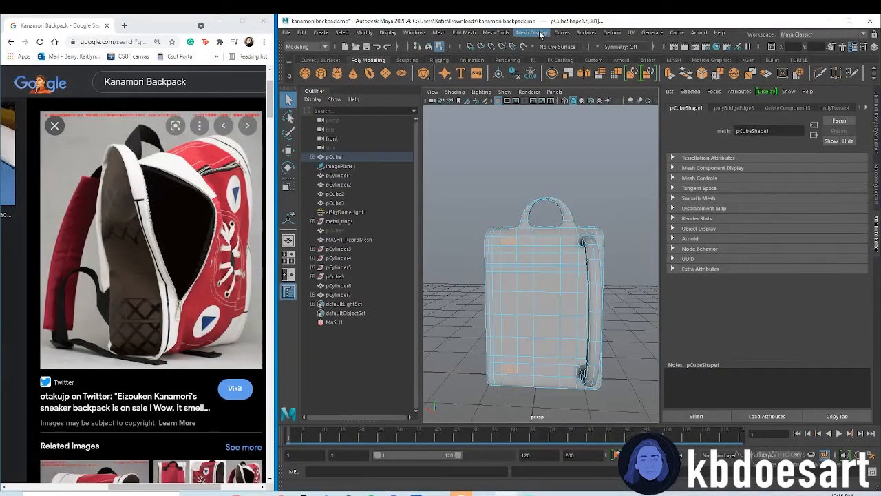
left_click_drag(527, 237, 520, 254, "alt")
key("r")
left_click_drag(470, 308, 487, 307)
middle_click_drag(545, 303, 543, 311, "alt")
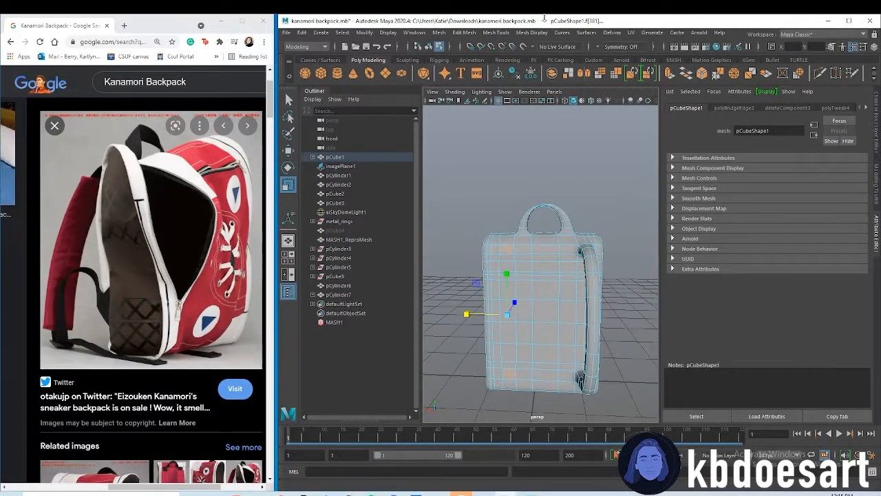
left_click(468, 33)
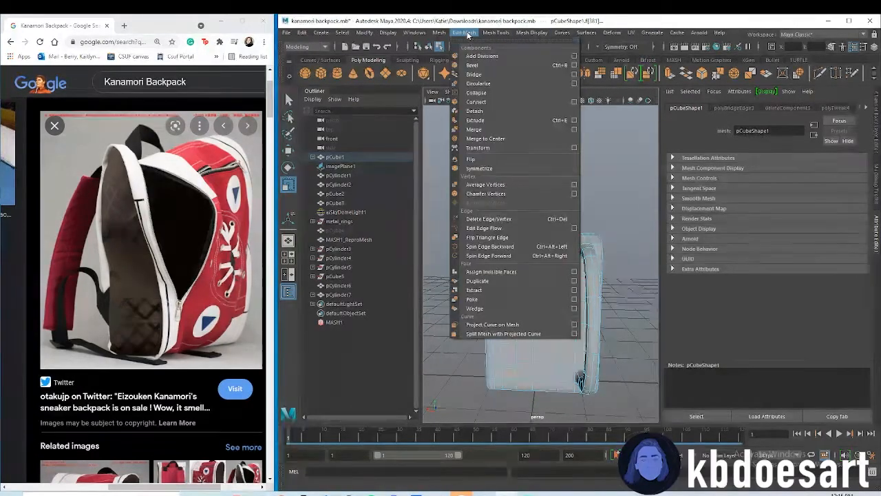
left_click(482, 72)
left_click_drag(545, 356, 550, 289, "alt")
mouse_move(535, 335)
left_mouse_down("alt")
mouse_move(475, 349)
mouse_move(496, 323)
mouse_move(521, 334)
left_mouse_up("alt")
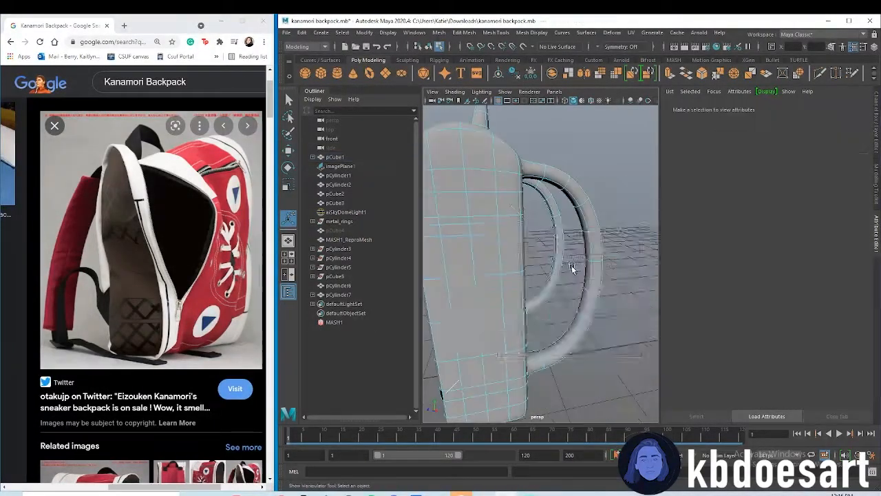
Select the faces along the middle section of both shoulder straps in the side view
key("space")
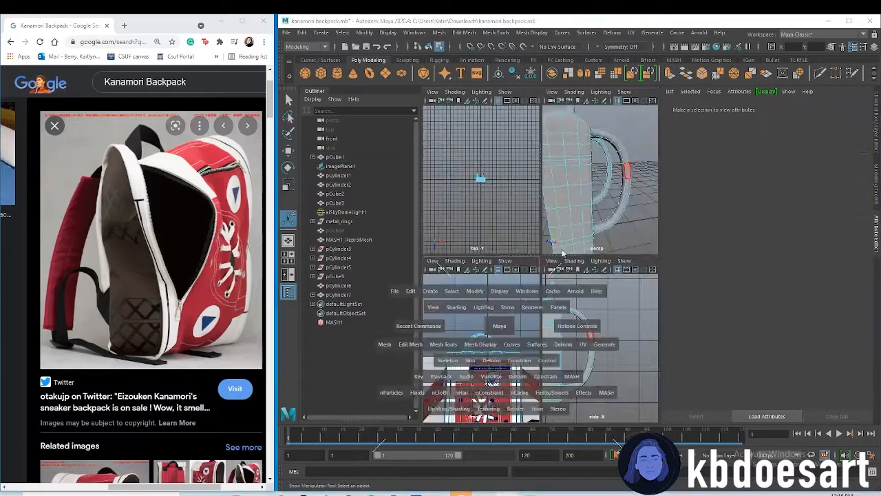
key("space")
key("space")
key("space")
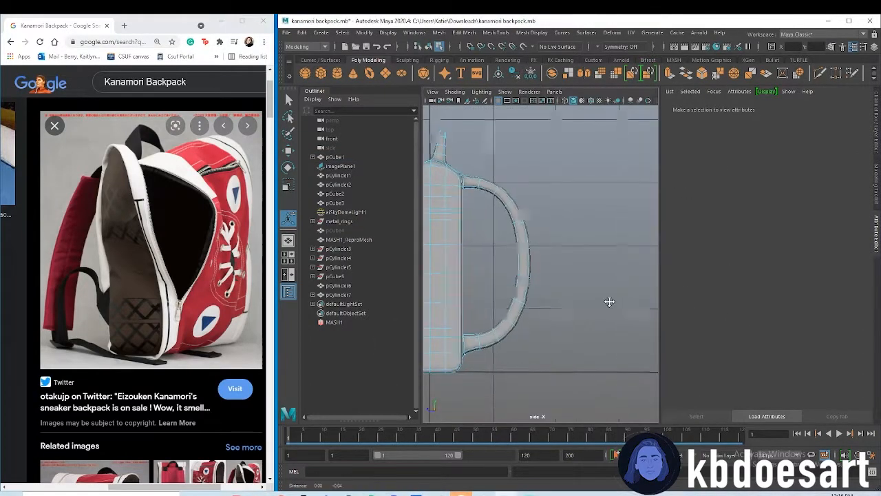
left_click_drag(596, 323, 559, 296)
left_click_drag(519, 252, 520, 253)
left_click(550, 315)
left_click_drag(493, 215, 492, 211)
key("space")
key("space")
left_click_drag(582, 289, 499, 291, "alt")
Extrude the selected strap faces outward to thicken the padded middle sections, and switch to edge selection
key("ctrl+e")
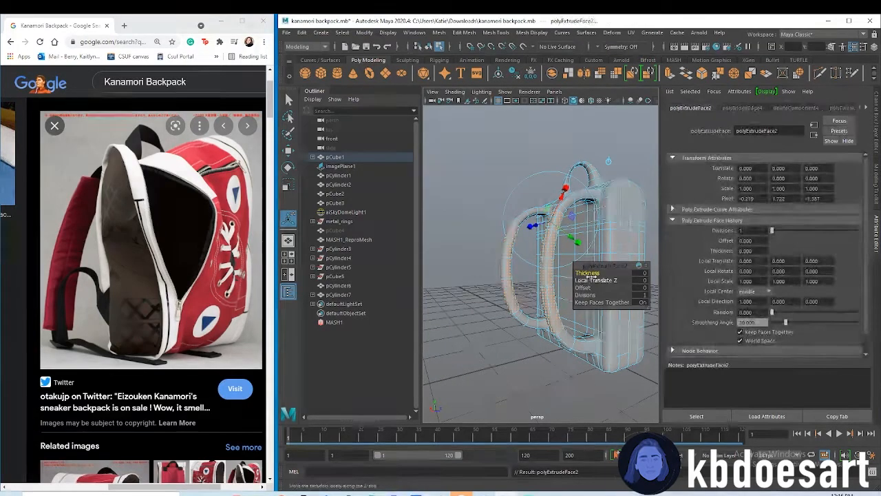
left_click_drag(588, 272, 563, 343)
key("r")
left_click_drag(535, 311, 502, 321)
left_click_drag(579, 268, 588, 285, "alt")
scroll(584, 288, "up", 4)
right_click(580, 260)
right_click_drag(580, 264, 588, 259)
Try to bevel the edge loop at the upper end of one strap's padded section
left_click(589, 283)
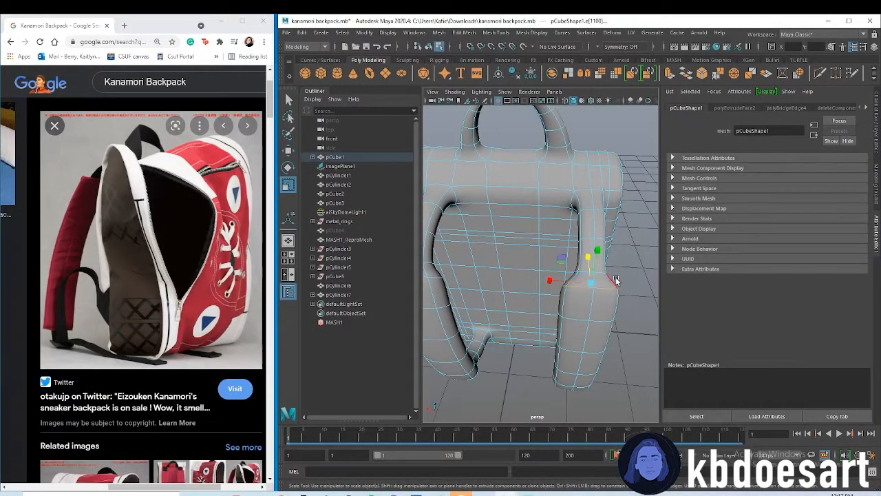
key("ctrl+b")
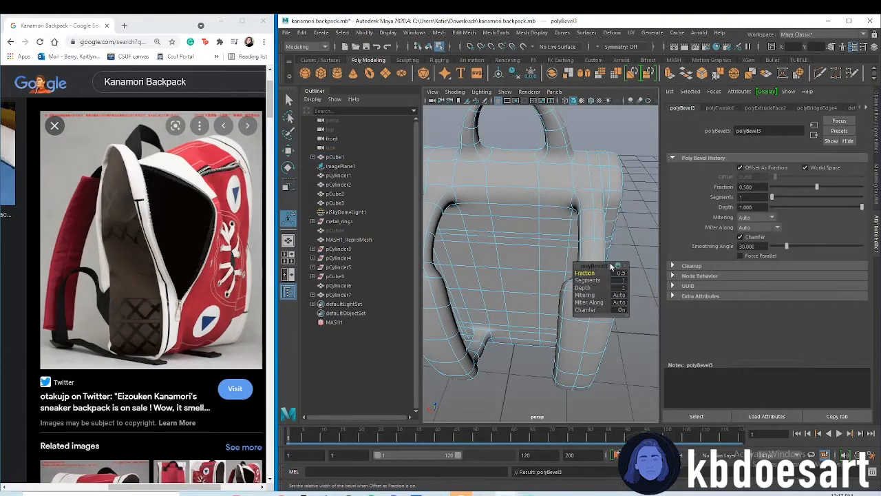
key("ctrl+z")
key("ctrl+z")
Bevel the edge loops where the padded sections meet the thin straps, with fraction 0.26 and 2 segments
left_click(487, 376)
double_click(566, 288)
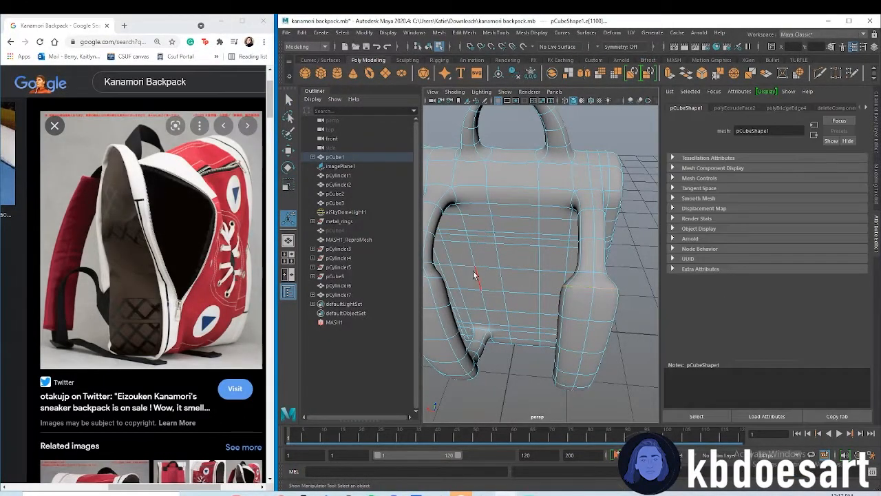
left_click_drag(471, 272, 424, 284, "alt")
left_click_drag(471, 312, 533, 264, "alt")
left_click_drag(479, 270, 508, 296, "alt")
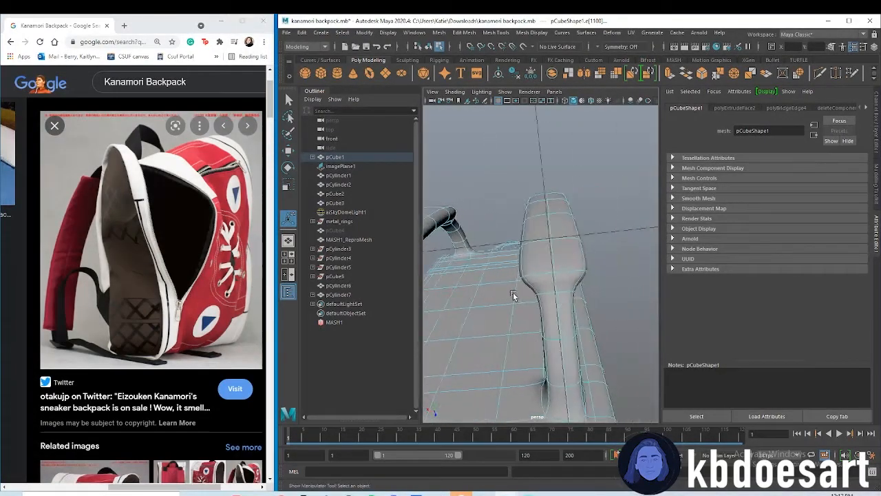
key("ctrl+b")
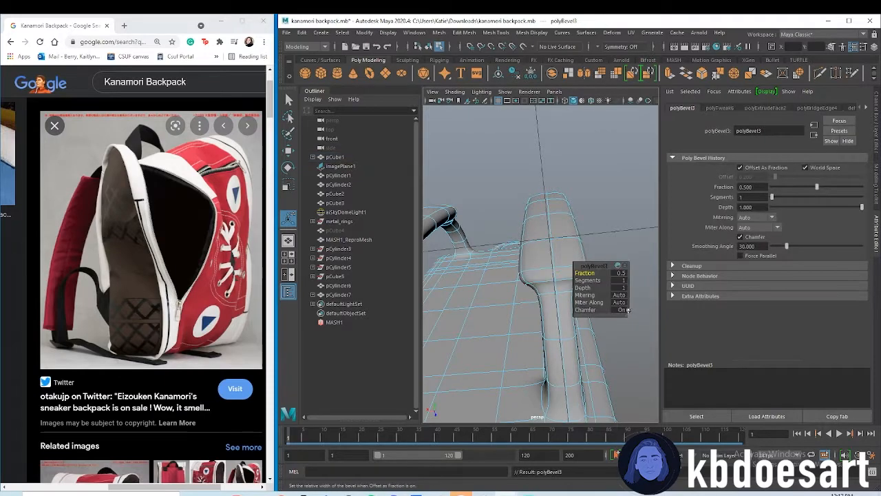
left_click_drag(606, 276, 585, 273)
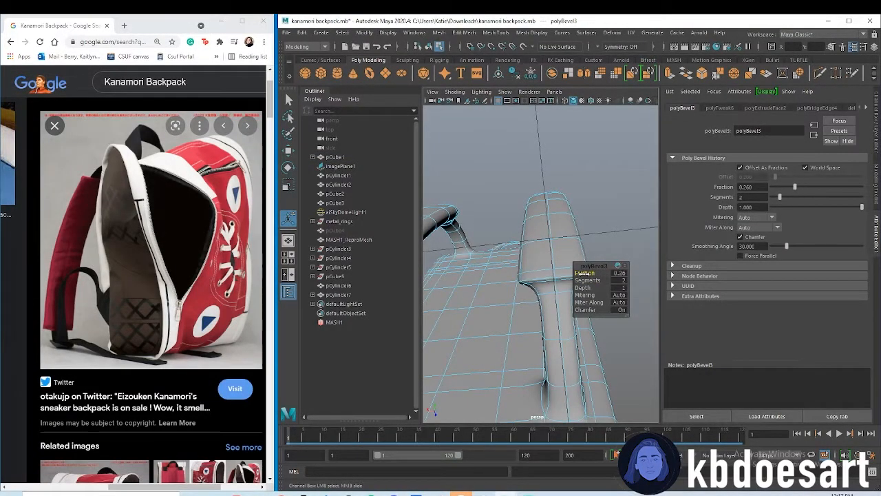
left_click(599, 215)
Select the backpack mesh and show the strap bridge curves' control vertices in the side view in wireframe
scroll(530, 295, "down", 10)
left_click_drag(530, 296, 619, 254, "alt")
right_click_drag(566, 252, 596, 246)
left_click(594, 277)
left_click_drag(594, 278, 586, 305, "alt")
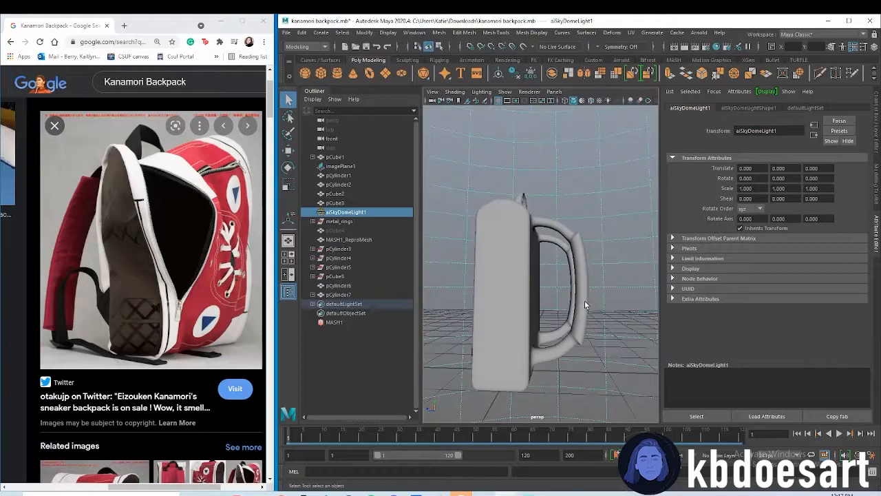
left_click(569, 287)
key("space")
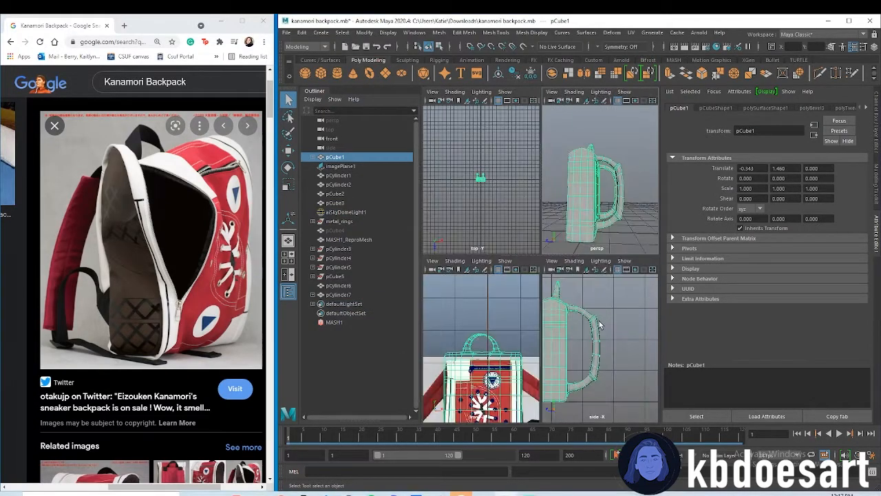
key("space")
scroll(581, 197, "up", 3)
key("4")
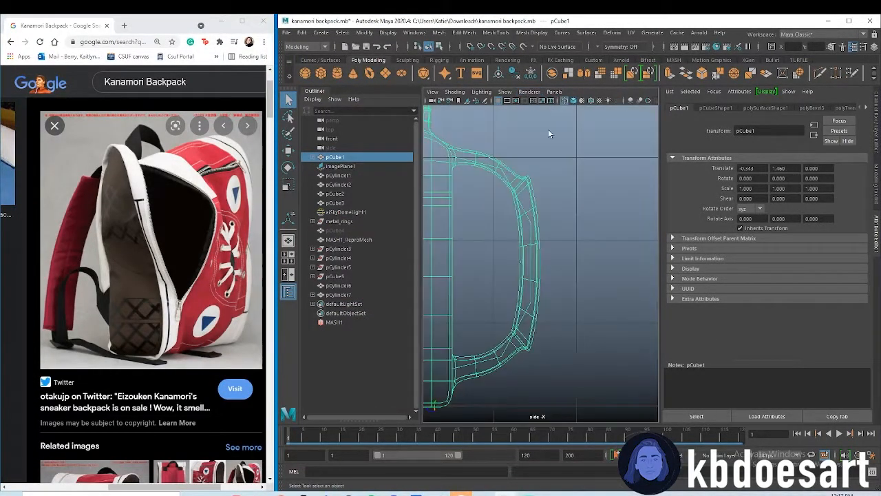
right_click_drag(529, 216, 473, 206)
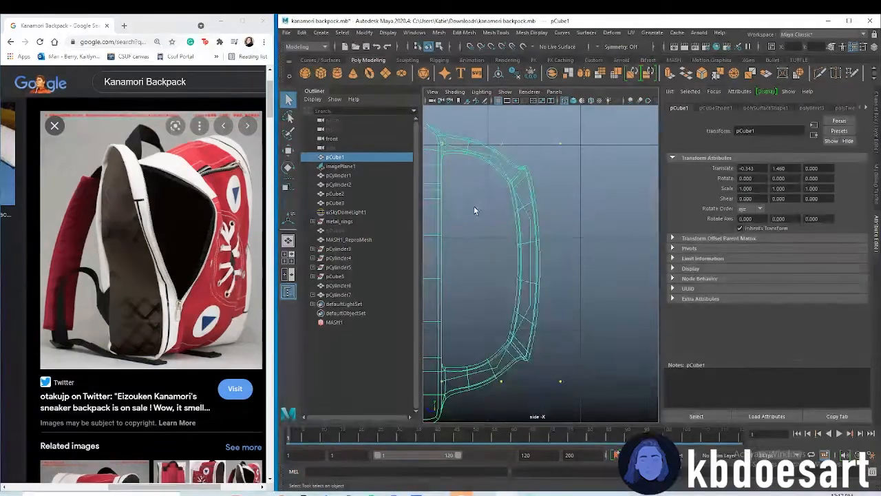
Move the outer control vertices of both strap curves closer to the backpack and check the straps in perspective
left_click_drag(552, 138, 596, 411)
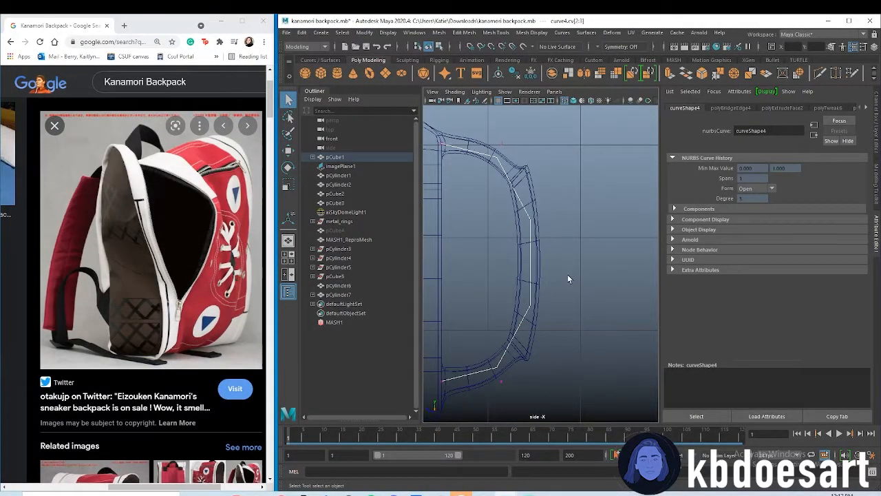
key("w")
left_click_drag(538, 267, 486, 254)
right_click_drag(528, 227, 486, 225)
left_click_drag(548, 130, 595, 393)
left_click_drag(540, 267, 478, 267)
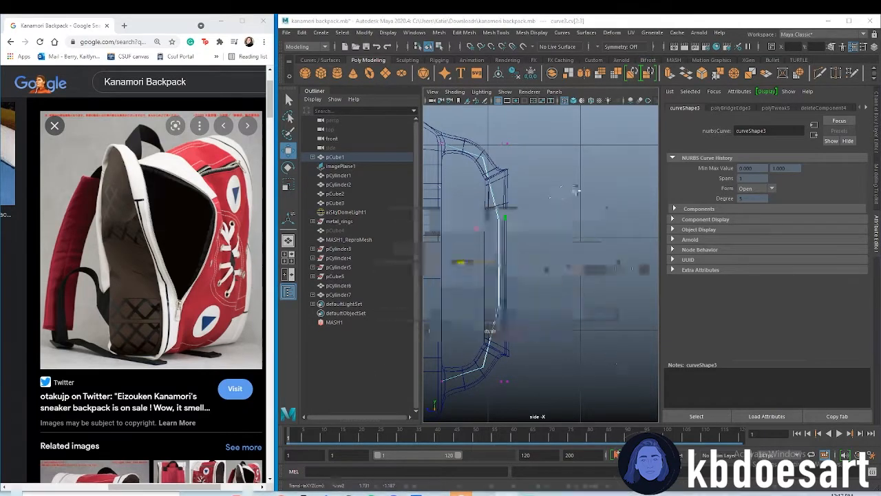
key("space")
key("space")
left_click_drag(590, 280, 514, 276, "alt")
left_click(581, 311)
mouse_move(581, 311)
left_mouse_down("alt")
mouse_move(496, 303)
mouse_move(478, 271)
mouse_move(406, 306)
left_mouse_up("alt")
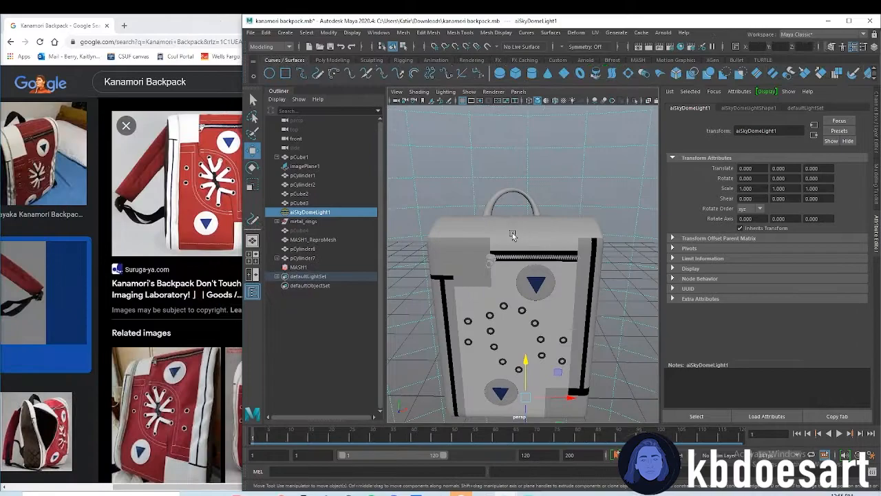
Select all the backpack's parts and delete the construction history
left_click(512, 232)
scroll(503, 258, "down", 3)
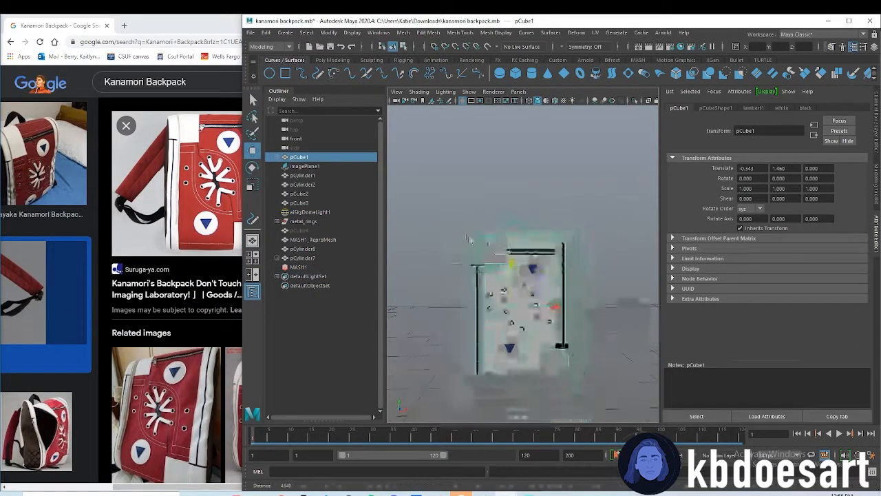
left_click_drag(486, 240, 649, 383)
left_click(284, 32)
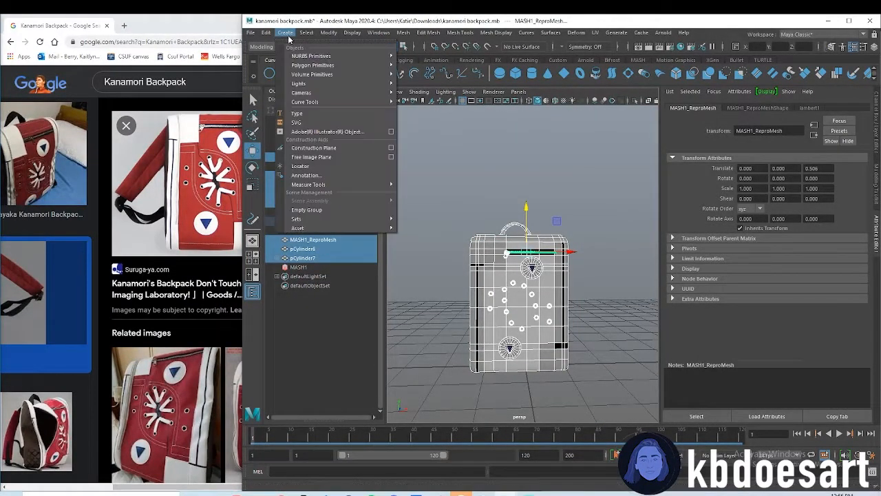
mouse_move(266, 33)
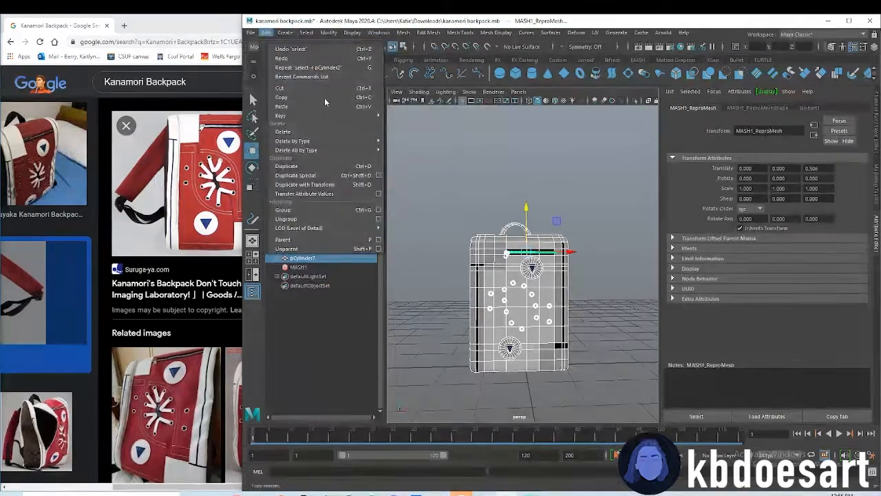
mouse_move(361, 151)
left_click(396, 150)
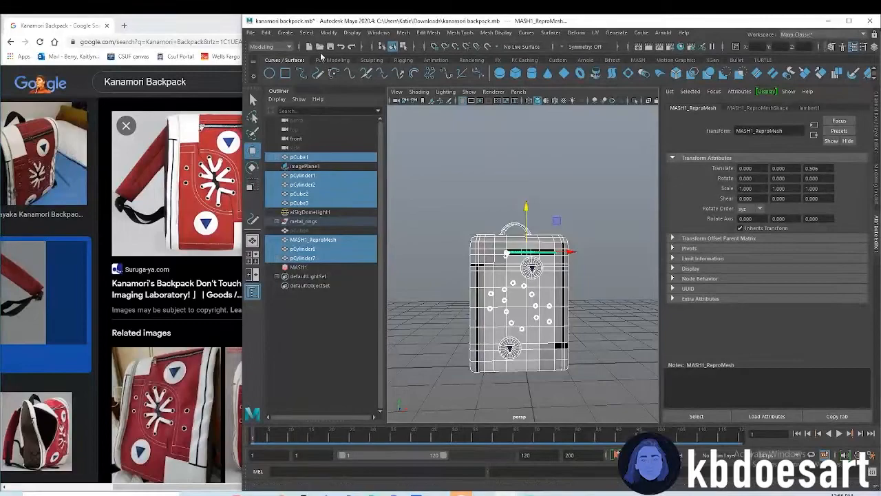
Draw a pencil curve in the side view from the carry handle over the top and down the backpack's front
left_click(303, 73)
key("space")
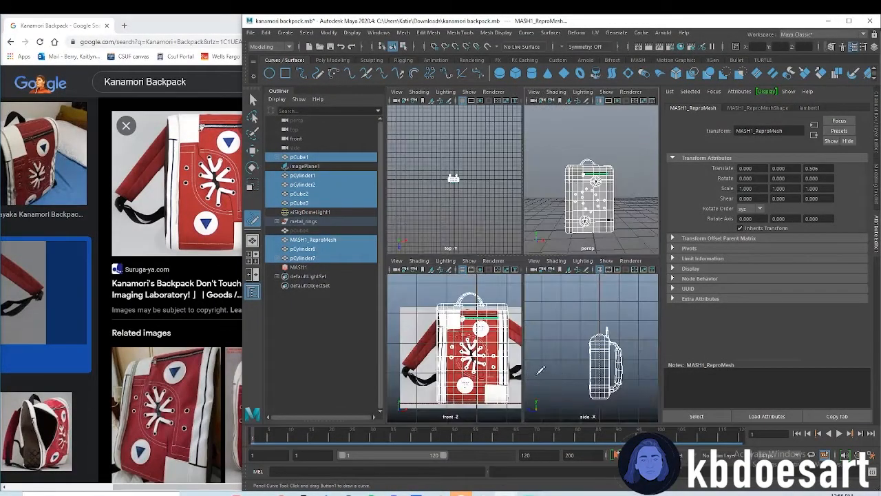
key("space")
middle_click_drag(575, 302, 573, 230, "alt")
right_click_drag(573, 230, 657, 228, "alt")
middle_click_drag(656, 228, 643, 253, "alt")
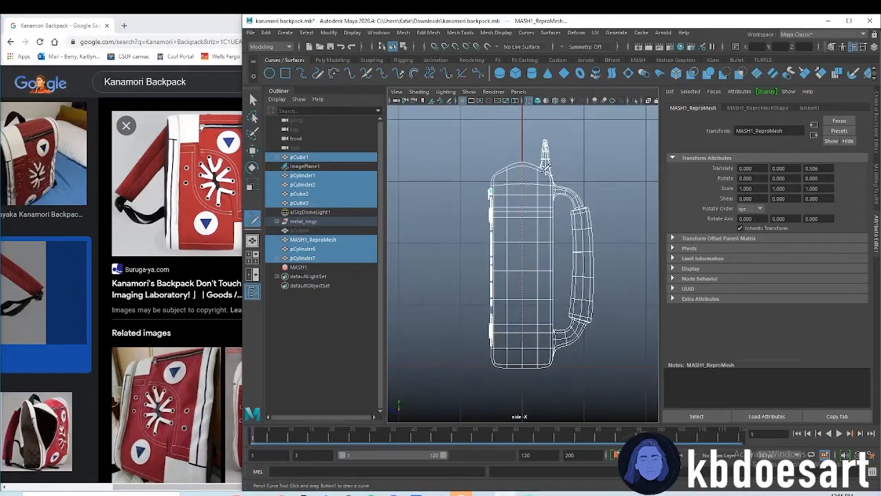
left_click_drag(508, 165, 493, 187)
left_click_drag(484, 350, 480, 354)
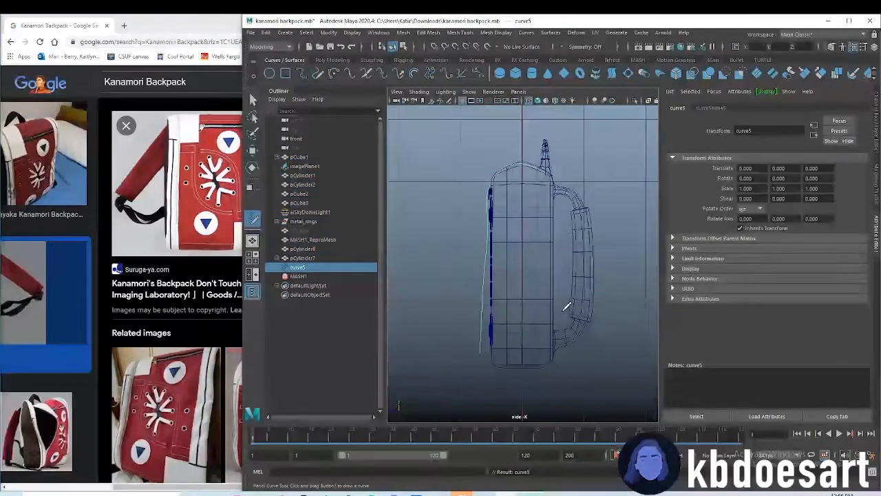
Show the new curve's control vertices and select the ones at its lower end
mouse_move(488, 220)
right_mouse_down()
mouse_move(446, 222)
mouse_move(487, 217)
mouse_move(475, 218)
right_mouse_up()
key("w")
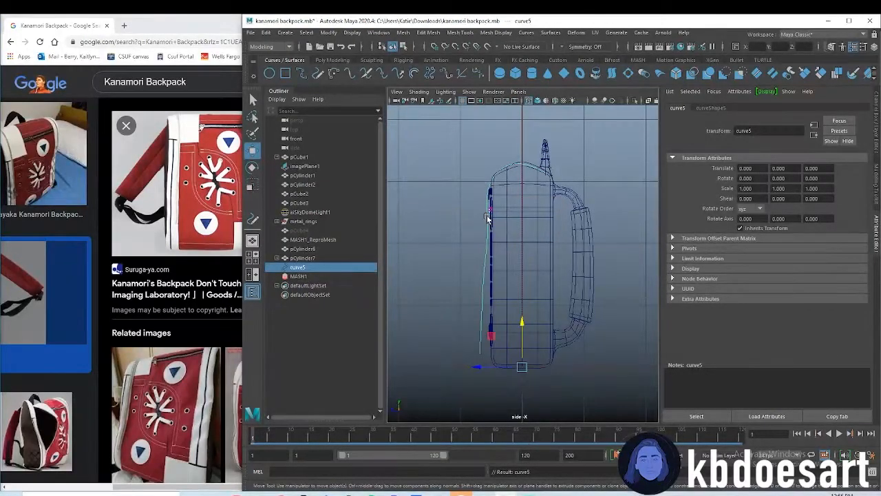
left_click(488, 216)
left_click(483, 260)
right_click_drag(484, 261, 432, 262)
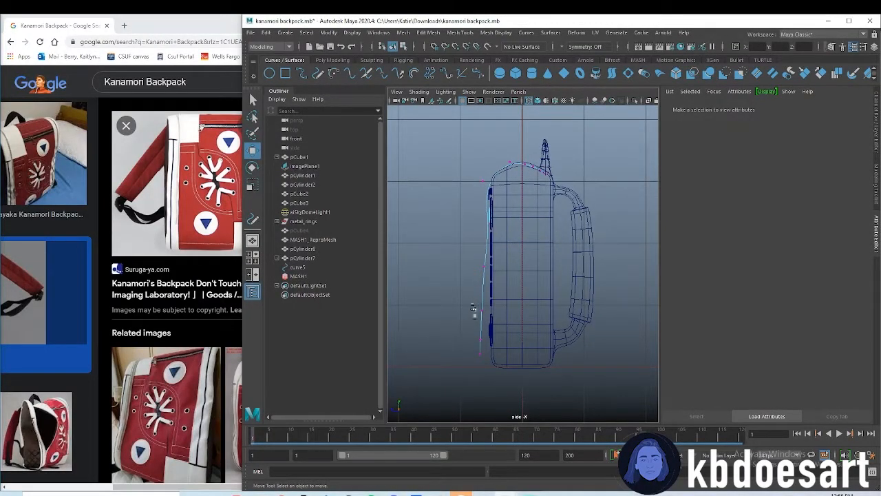
left_click_drag(473, 306, 491, 362)
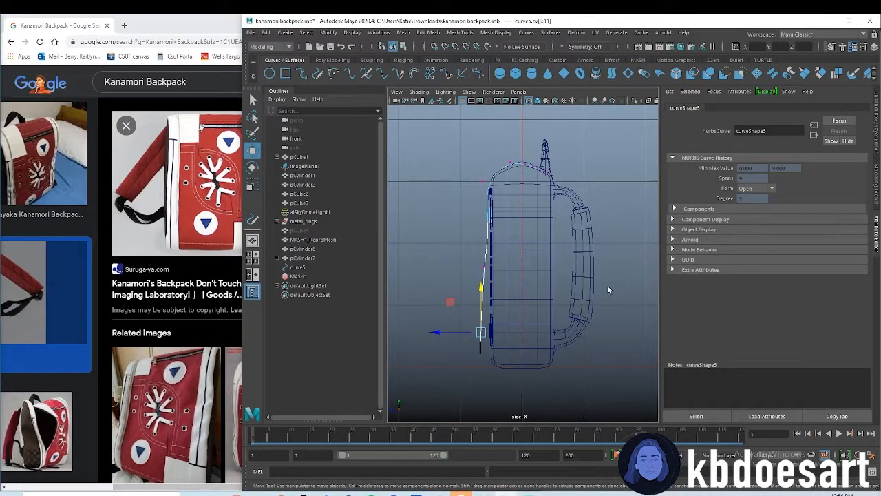
Move the curve's control vertices along the front, front top corner and top so the curve follows the backpack's outline
left_click_drag(461, 331, 470, 333)
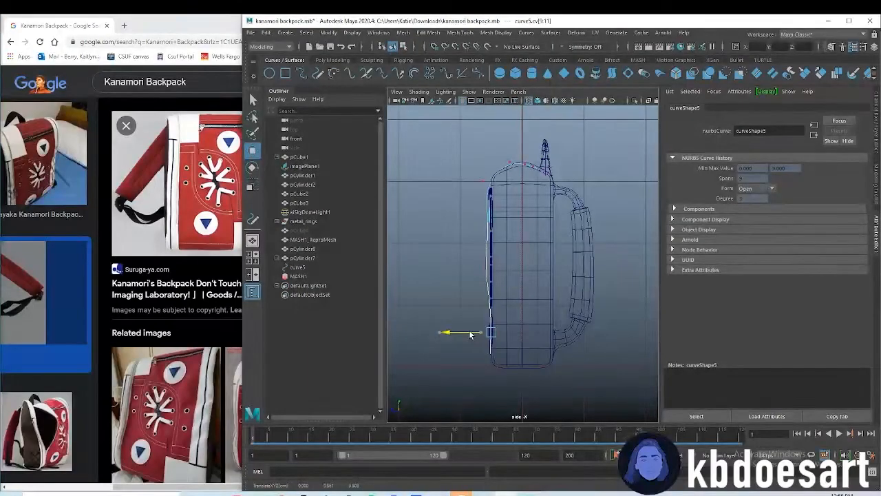
mouse_move(471, 254)
left_mouse_down()
mouse_move(497, 277)
mouse_move(474, 265)
left_mouse_up()
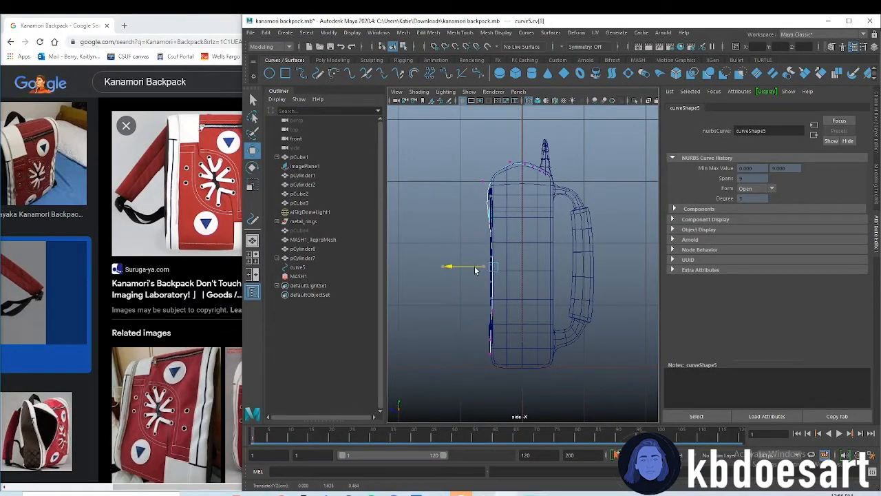
left_click(487, 181)
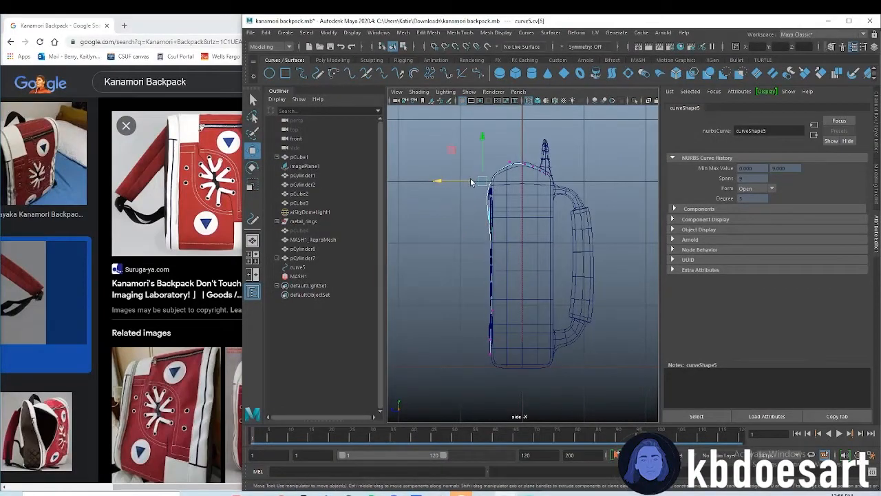
left_click_drag(475, 179, 482, 143)
left_click(504, 158)
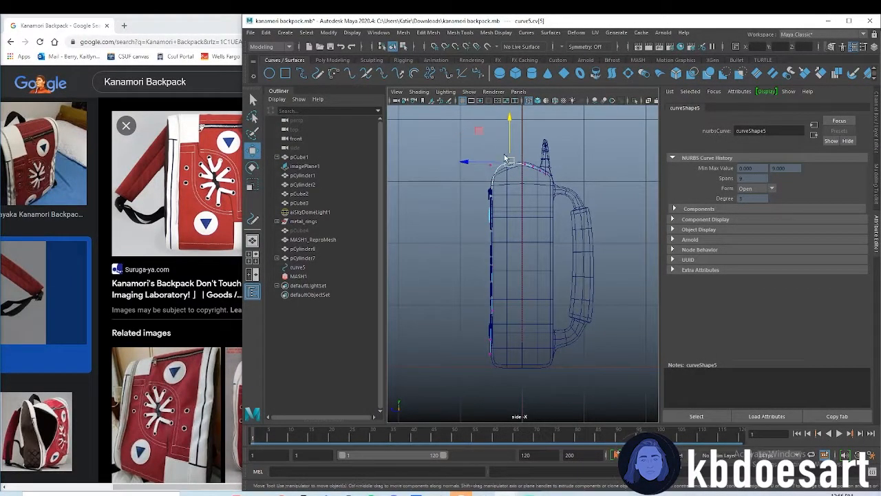
left_click(507, 144)
left_click(510, 165)
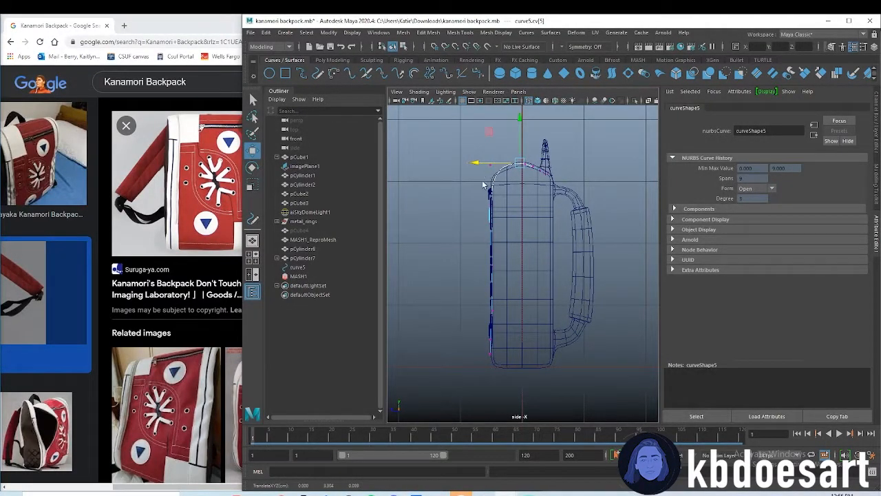
left_click(483, 222)
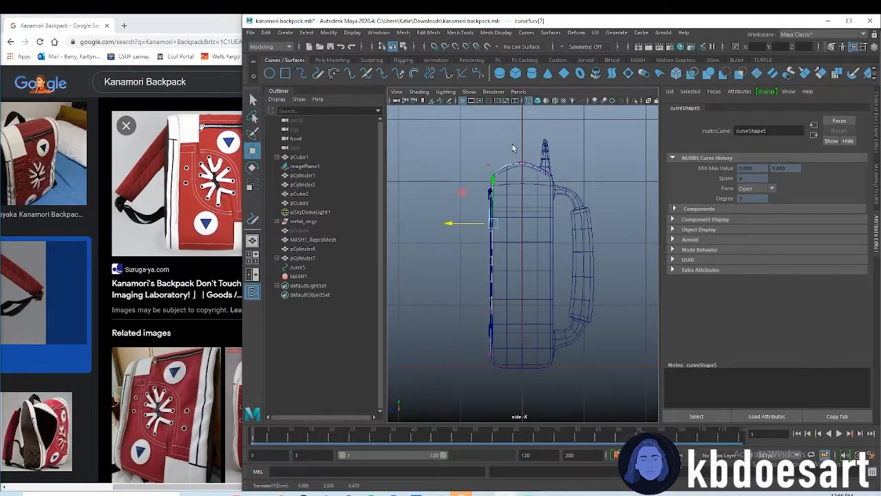
Adjust the control vertices at the curve's lower end so they sit against the backpack's front face
left_click_drag(476, 339, 500, 362)
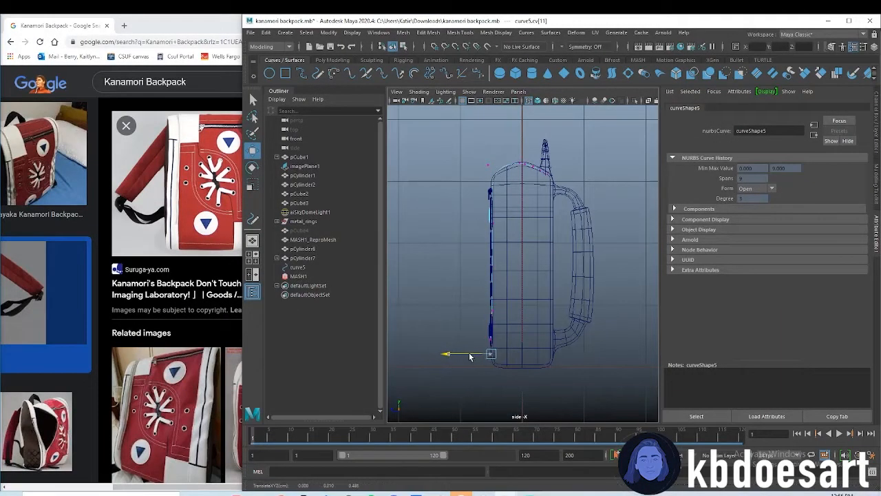
left_click(489, 340)
left_click(471, 340)
Return to the curve's control vertices and move the front top corner vertex outward from the backpack
scroll(546, 178, "up", 1)
scroll(545, 178, "up", 4)
middle_click_drag(536, 143, 499, 278, "alt")
scroll(460, 209, "up", 3)
middle_click_drag(489, 180, 549, 257, "alt")
left_click(521, 211)
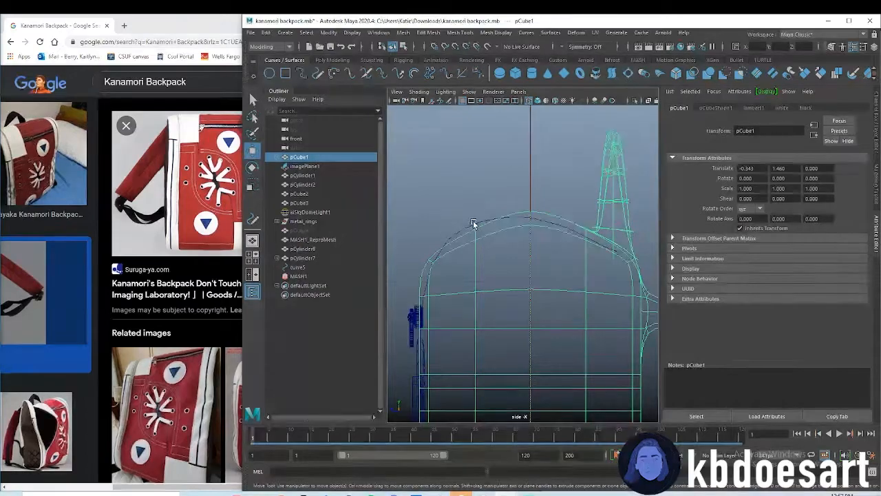
left_click(475, 226)
right_click(476, 228)
left_click(449, 223)
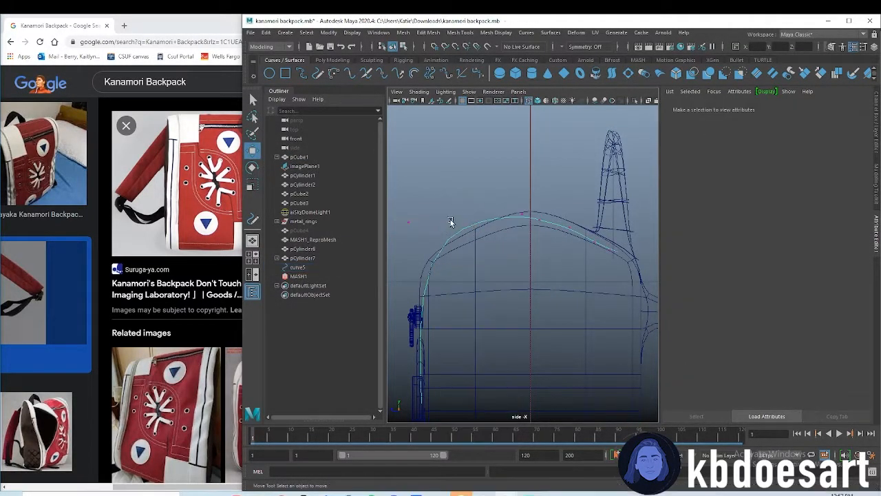
left_click(405, 219)
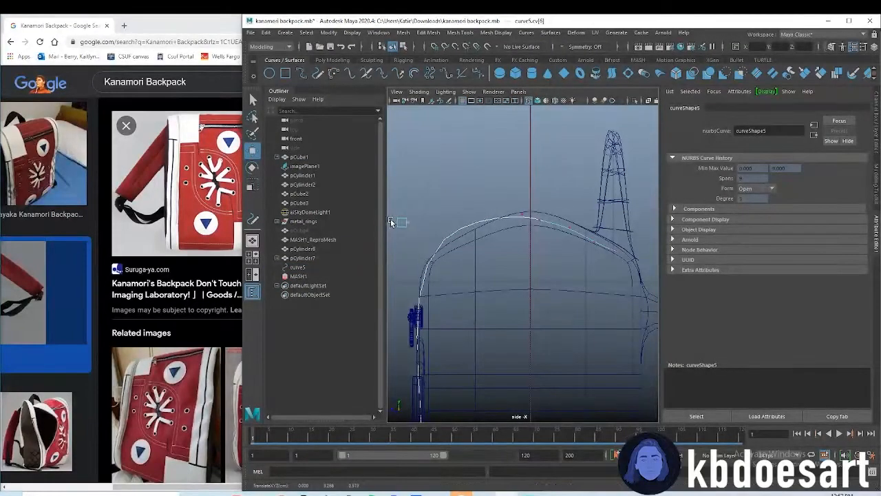
Reposition the curve's control vertices over the crown so the curve rests on the backpack's top surface
left_click(508, 214)
left_click_drag(487, 212, 491, 195)
left_click(491, 213)
left_click(515, 221)
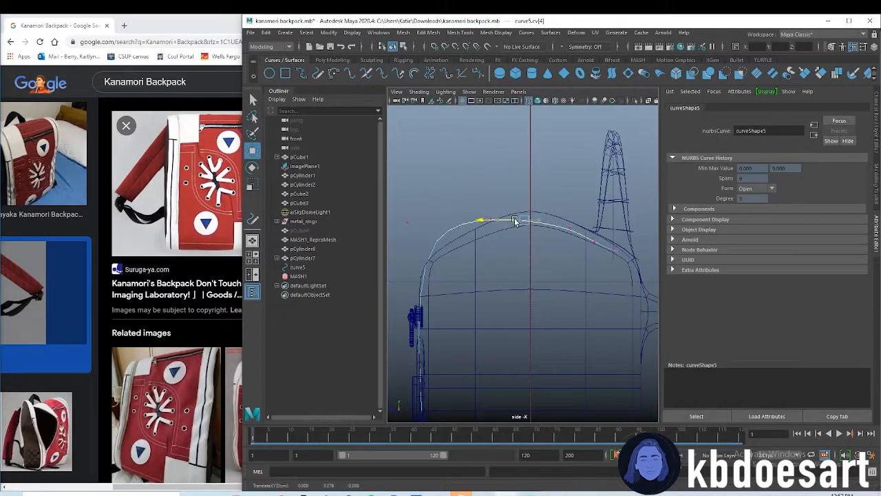
left_click_drag(521, 220, 530, 211)
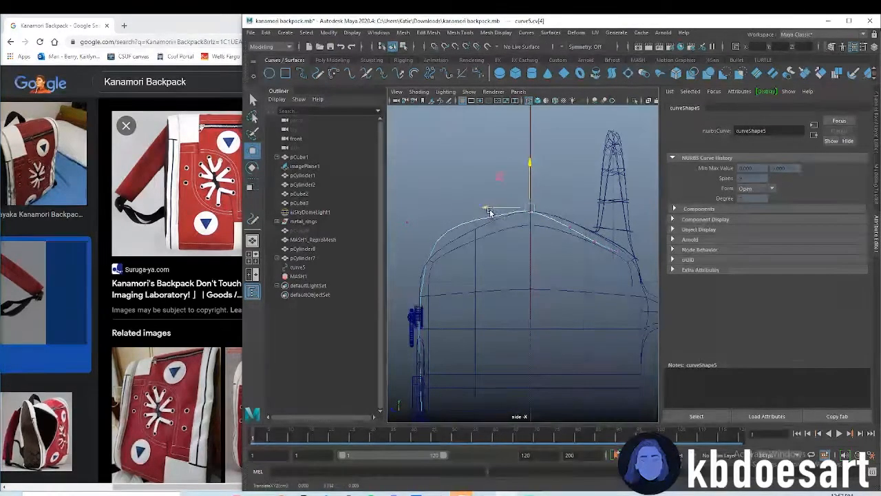
Raise the curve's control vertices on the rear slope near the carry handle to the backpack's surface
left_click(570, 221)
left_click(594, 231)
left_click_drag(621, 257, 604, 231)
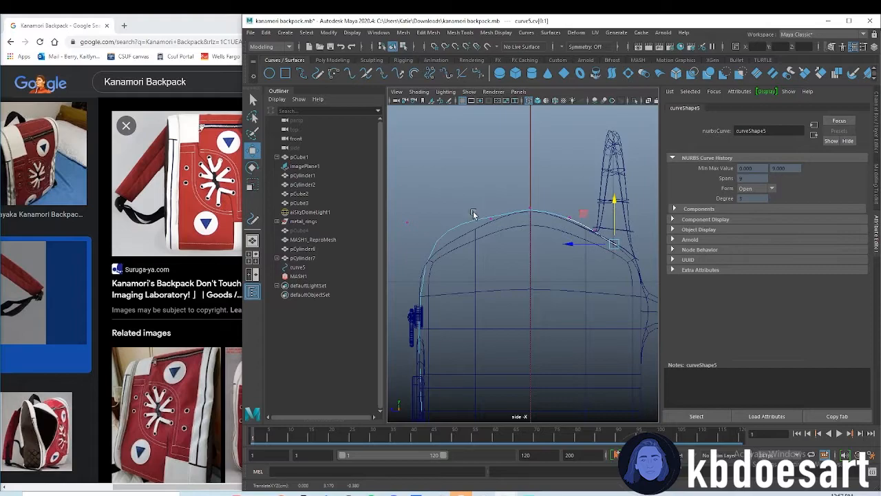
Lower the front corner control vertex and reposition its upper neighbour to match the backpack's front slope
left_click(408, 232)
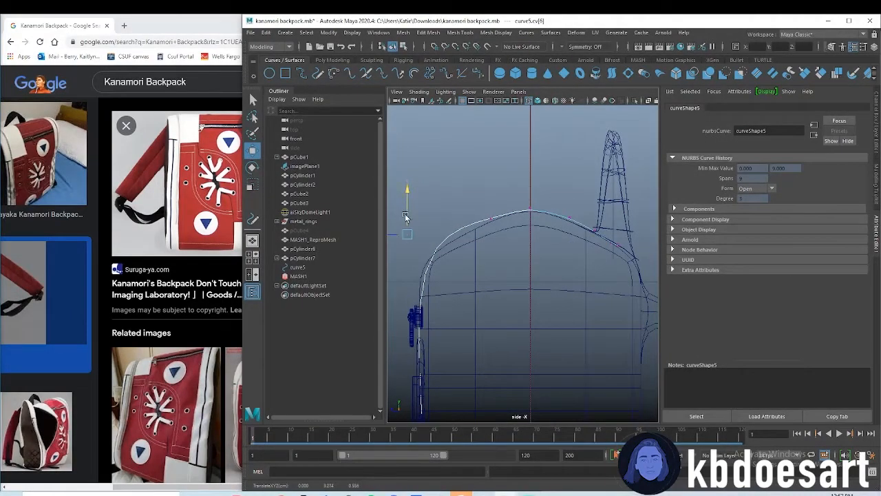
mouse_move(398, 235)
left_mouse_down()
mouse_move(390, 236)
mouse_move(412, 234)
mouse_move(413, 202)
mouse_move(399, 242)
left_mouse_up()
left_click(473, 214)
left_click_drag(468, 217, 439, 240)
Shift the crown control vertex toward the front and fine-tune the height of the vertex behind it
left_click(530, 214)
left_click_drag(517, 209, 509, 208)
left_click(567, 253)
left_click(569, 219)
left_click_drag(570, 196, 570, 200)
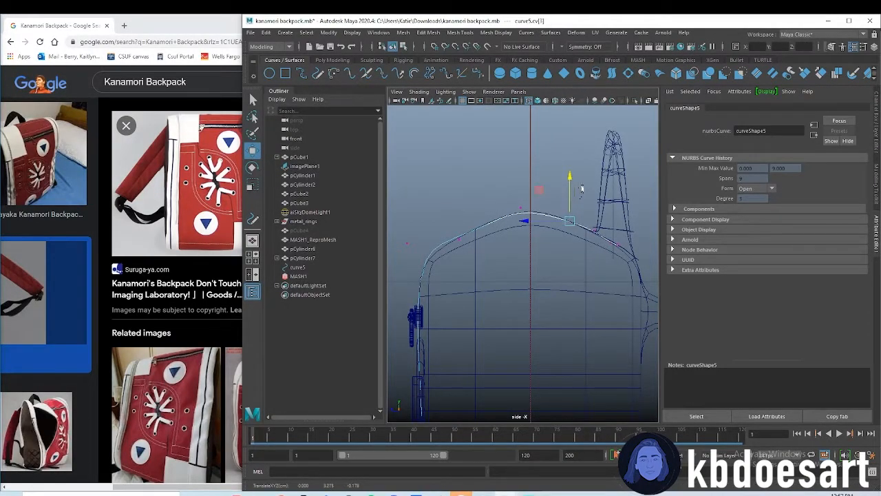
left_click(582, 189)
Fine-tune the front top corner control vertex so the curve hugs the backpack's rounded corner
scroll(556, 259, "down", 8)
middle_click_drag(481, 271, 488, 252, "alt")
scroll(533, 228, "up", 6)
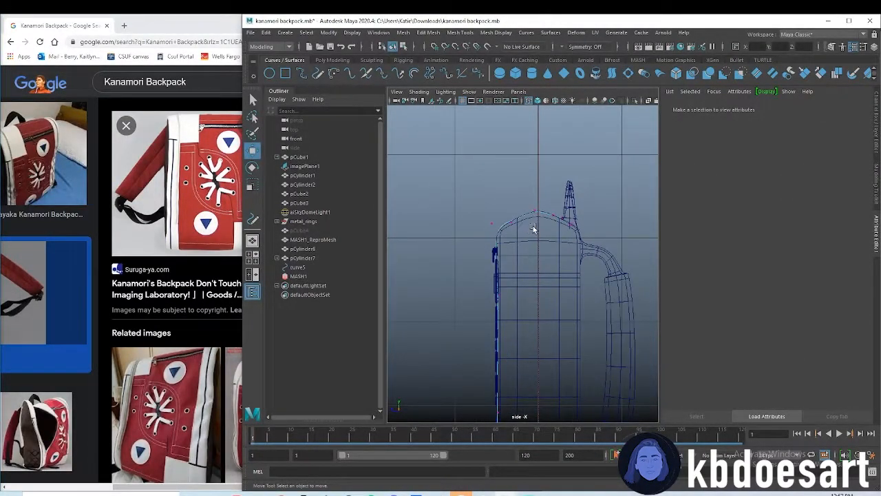
left_click(456, 180)
left_click_drag(457, 163, 445, 191)
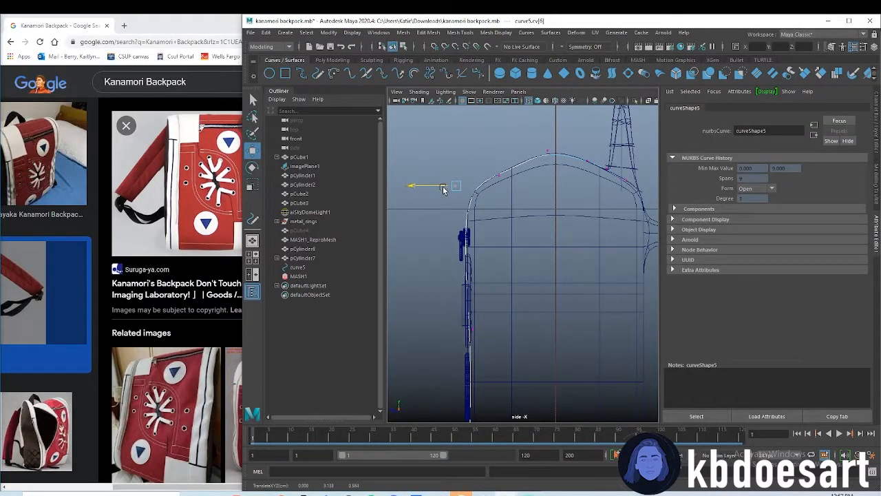
left_click(541, 219)
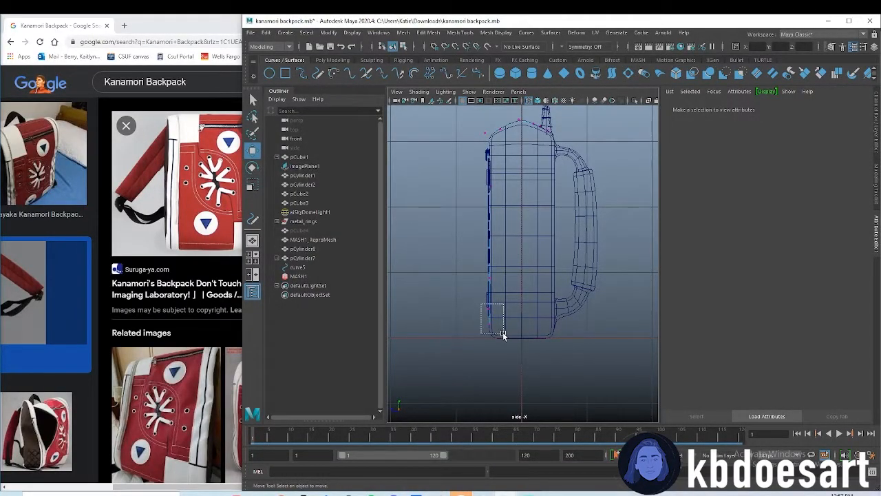
Raise the two lowest control vertices of the curve slightly along the backpack's front
left_click_drag(503, 333, 504, 335)
left_click_drag(489, 278, 489, 261)
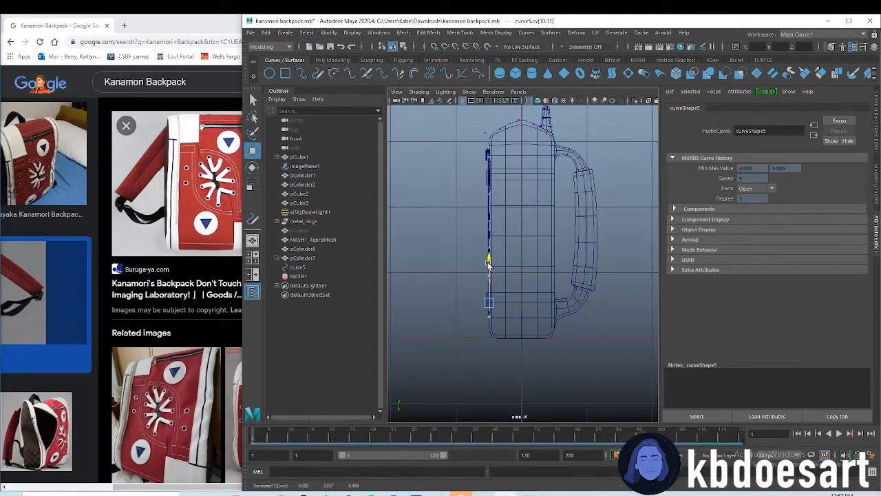
left_click(496, 322)
left_click(478, 297)
Select the new curve in the perspective view and shift it sideways across the backpack to Translate X -0.932
key("space")
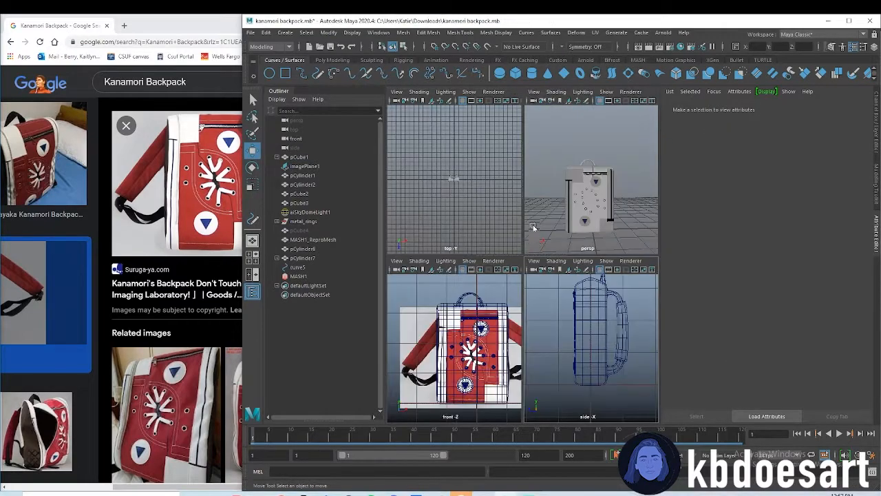
key("space")
left_click_drag(483, 226, 503, 250, "alt")
left_click(536, 244)
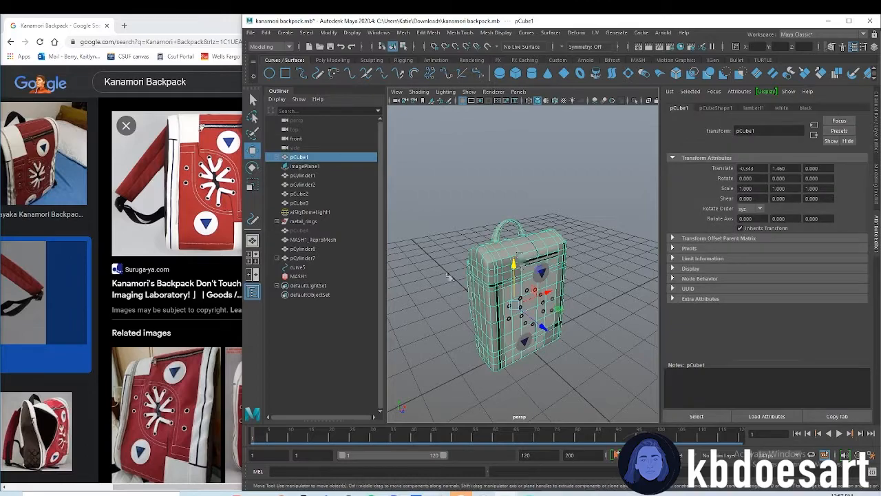
left_click(310, 268)
mouse_move(554, 332)
left_mouse_down()
mouse_move(531, 332)
mouse_move(577, 317)
mouse_move(569, 356)
mouse_move(614, 342)
mouse_move(546, 320)
left_mouse_up()
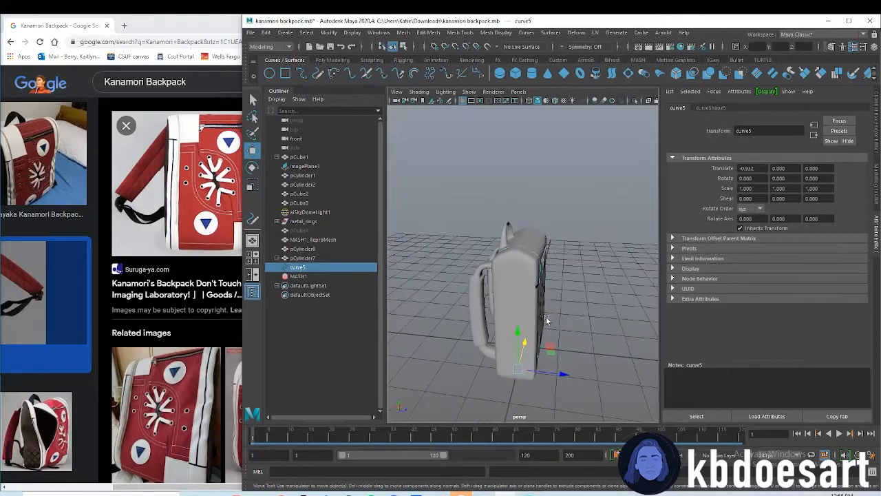
Offset the curve from the backpack's surface to Translate Y 0.155 and Translate Z 0.093
key("space")
key("space")
left_click_drag(567, 374, 565, 370)
left_click_drag(522, 325, 551, 302)
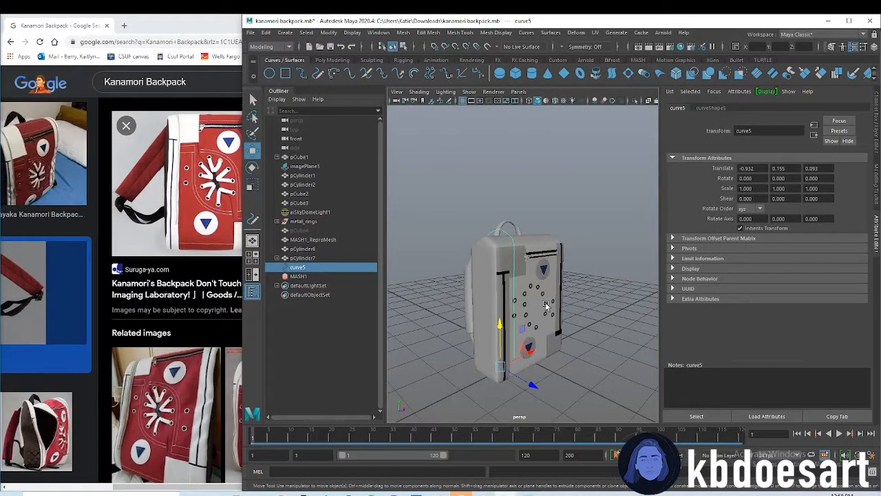
Select the hidden zipper-tooth cube pCube4 in the object list and duplicate it
left_click(300, 231)
right_click_drag(497, 279, 579, 270, "alt")
left_click_drag(535, 307, 644, 243, "alt")
key("ctrl+d")
Unhide the duplicated zipper-tooth cube beside the zipper pull
left_click_drag(603, 204, 645, 196)
left_click_drag(642, 258, 493, 262, "alt")
right_click_drag(493, 262, 573, 255, "alt")
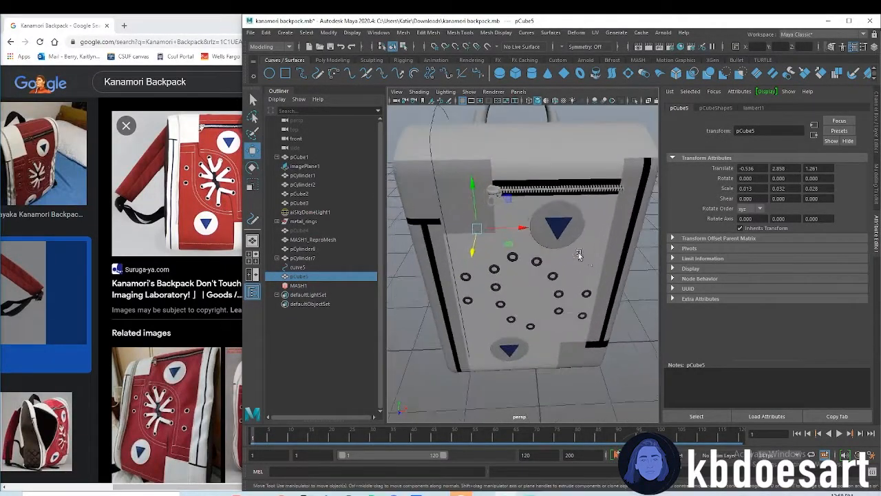
right_click_drag(477, 236, 587, 205, "alt")
middle_click_drag(482, 148, 597, 264, "alt")
mouse_move(506, 270)
right_mouse_down("alt")
mouse_move(581, 264)
mouse_move(506, 262)
right_mouse_up("alt")
left_click_drag(506, 261, 563, 289, "alt")
middle_click_drag(562, 290, 555, 273, "alt")
key("y")
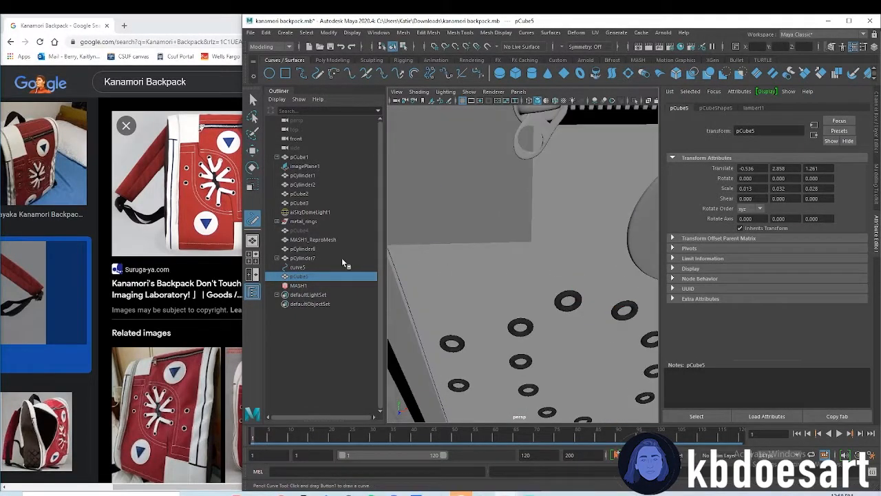
key("shift+h")
mouse_move(523, 325)
left_mouse_down("alt")
mouse_move(550, 296)
mouse_move(544, 288)
mouse_move(559, 275)
mouse_move(557, 257)
left_mouse_up("alt")
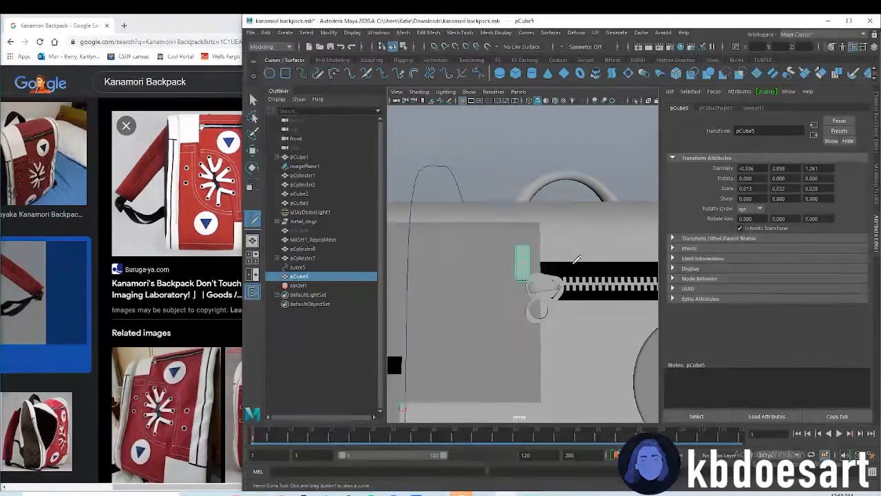
Rotate the duplicated cube 90 degrees about Z, keeping X and Y rotation at 0
key("e")
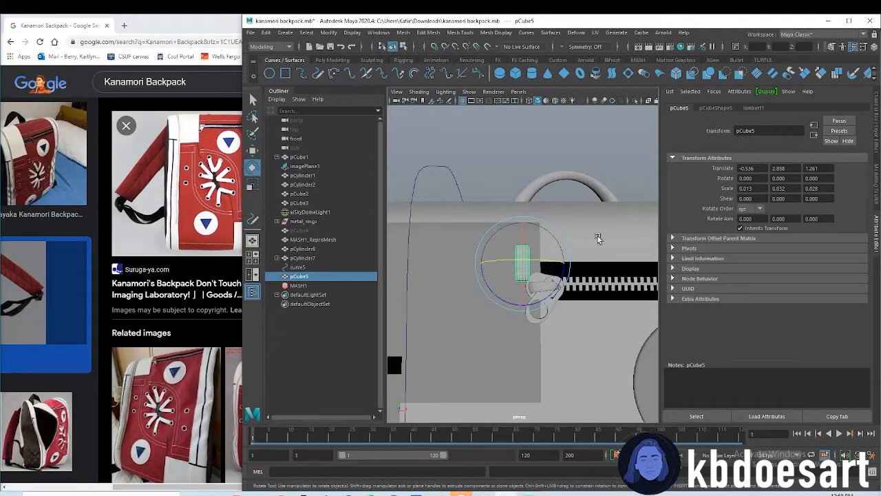
type("90")
key("Return")
type("0")
key("Tab")
key("Tab")
type("90")
key("Return")
scroll(548, 285, "down", 5)
left_click_drag(548, 285, 530, 275, "alt")
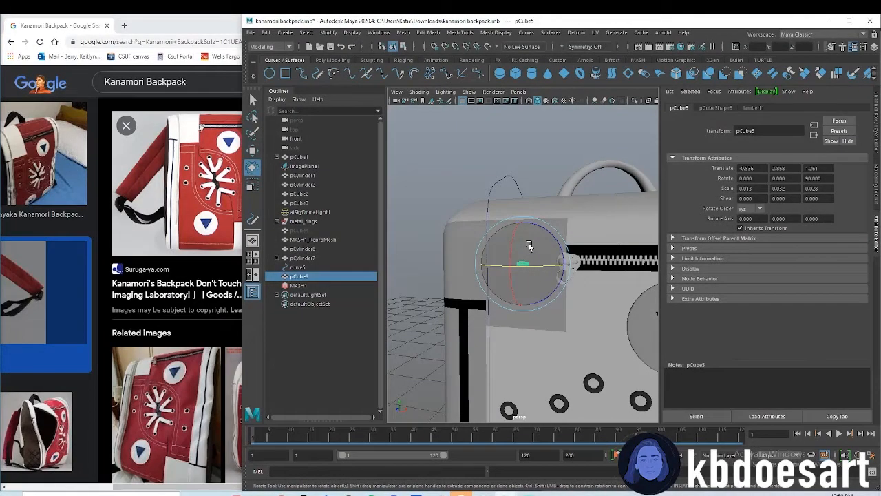
Create a MASH network from the rotated cube and set its number of points to 1
left_click(638, 60)
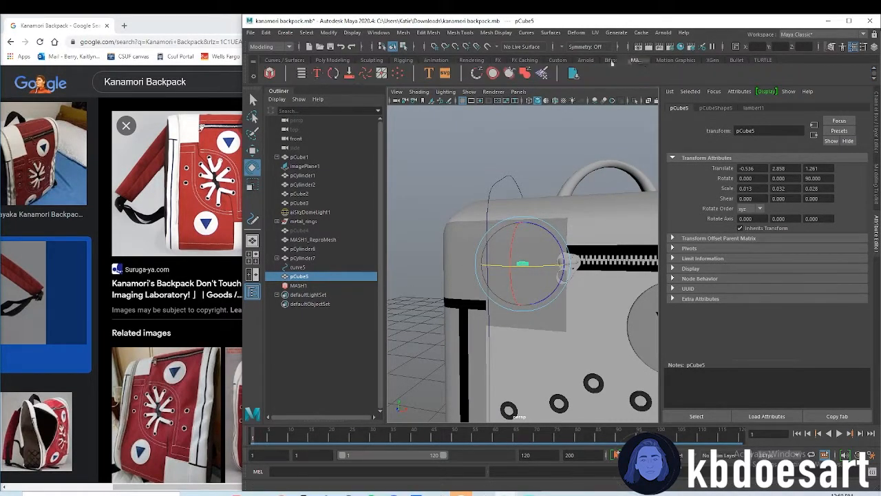
left_click(270, 73)
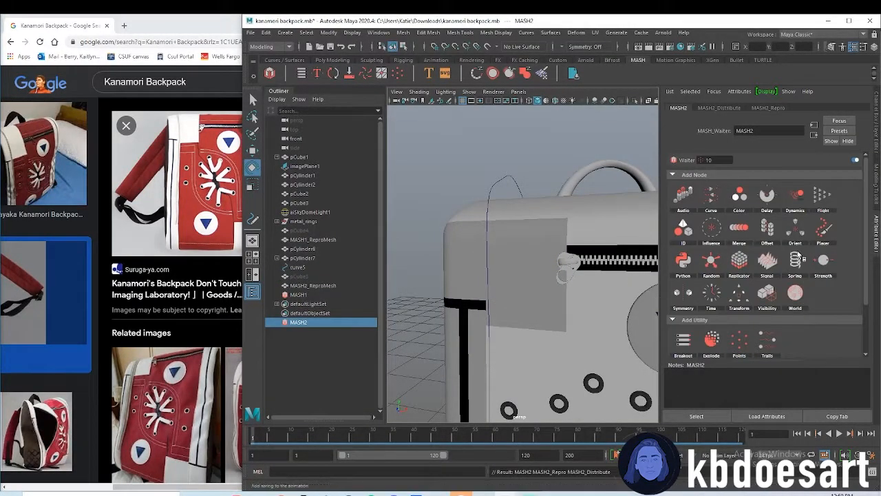
left_click(751, 167)
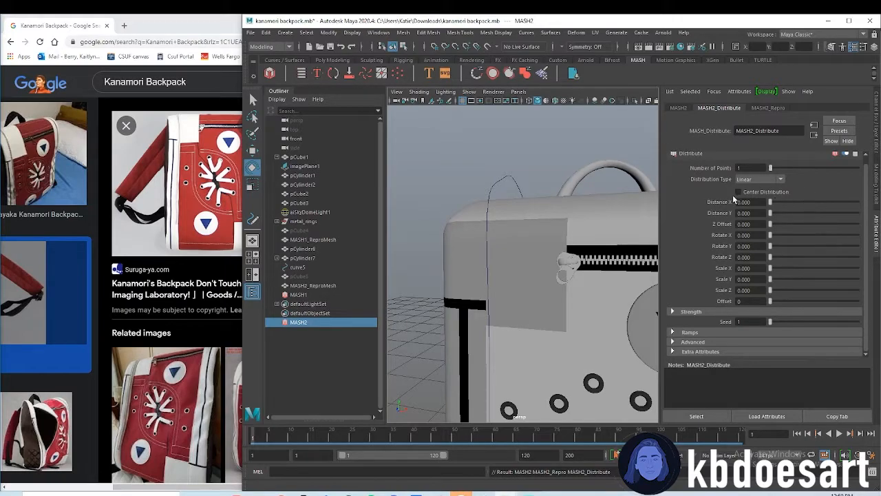
Add a Replicator node to the MASH network with 250 replicants and an Offset Position Z of 0
left_click(685, 108)
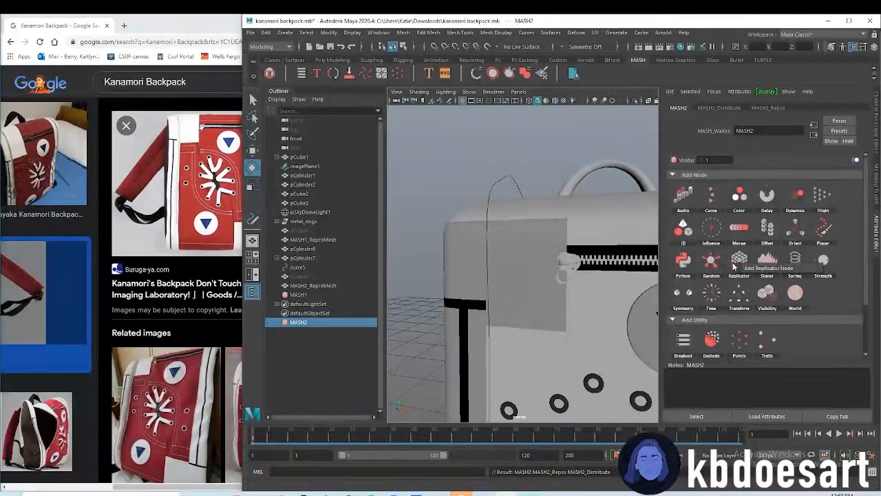
left_click(759, 267)
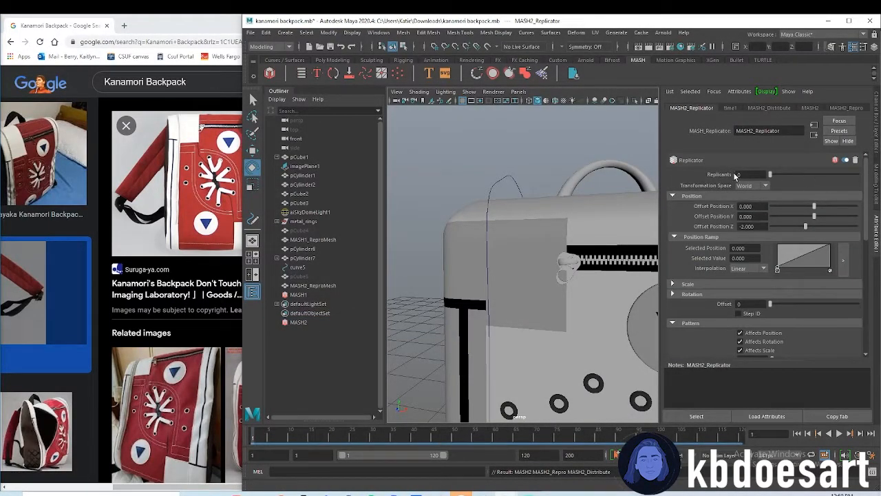
type("250")
key("Return")
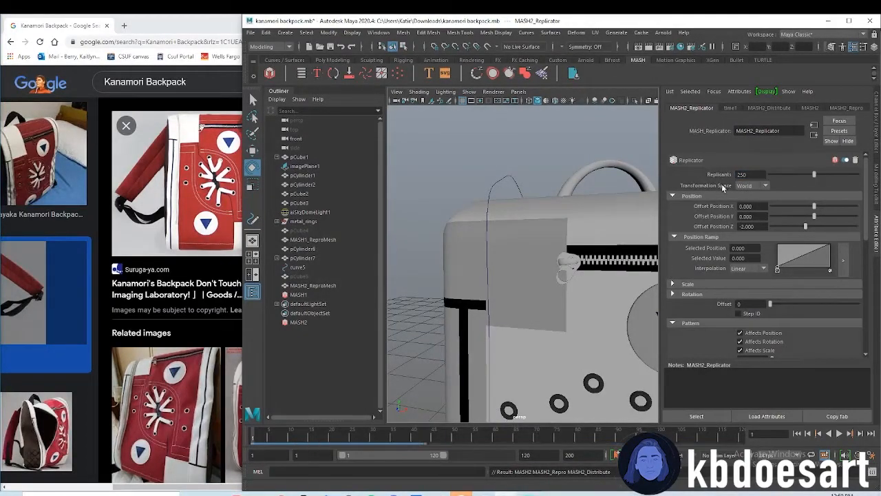
type("0")
key("Return")
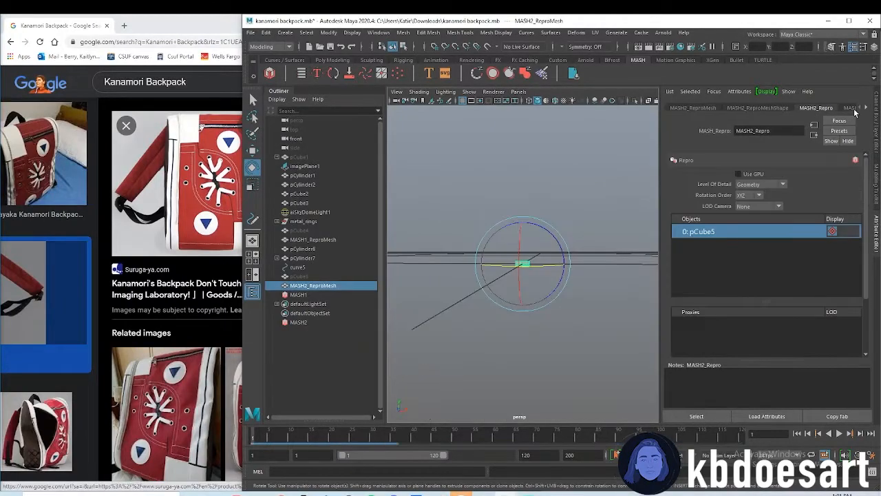
Space out the MASH2 Replicator copies vertically, trying several Offset Position Y values up to 0.018
left_click(348, 321)
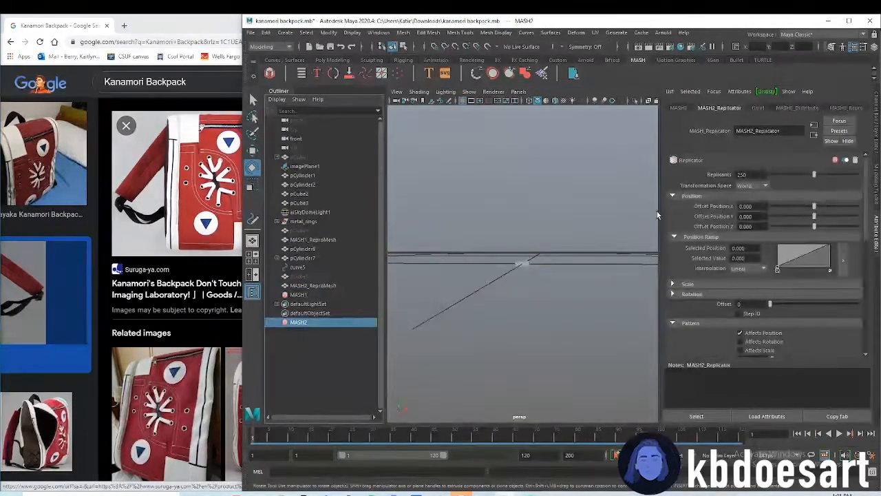
left_click(753, 216)
key("BackSpace")
key("BackSpace")
type("12")
key("Return")
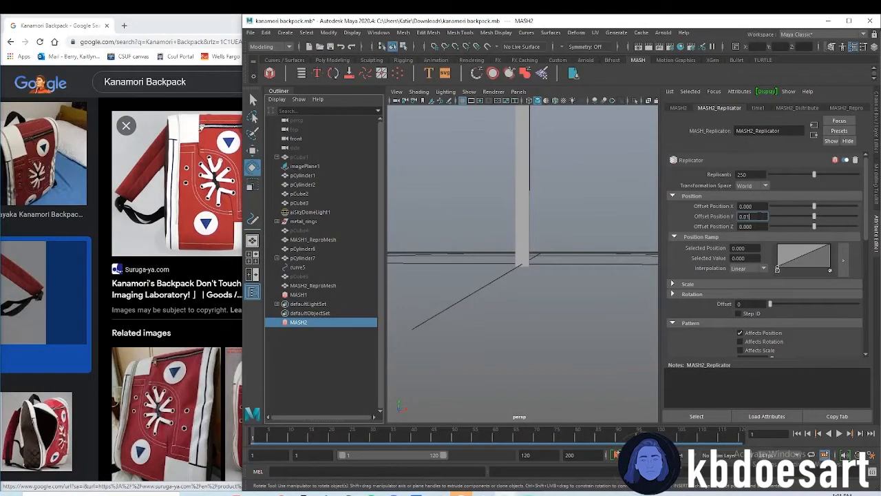
key("BackSpace")
type("2")
key("Return")
key("BackSpace")
key("BackSpace")
type("18")
key("Return")
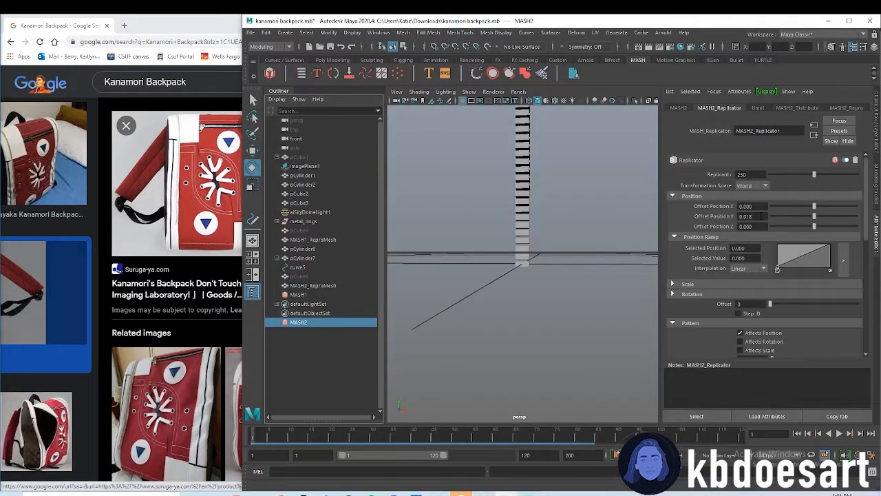
Tighten the vertical spacing of the MASH2 copies, trying Offset Position Y 0.013 before settling on 0.015
key("BackSpace")
type("5")
key("Return")
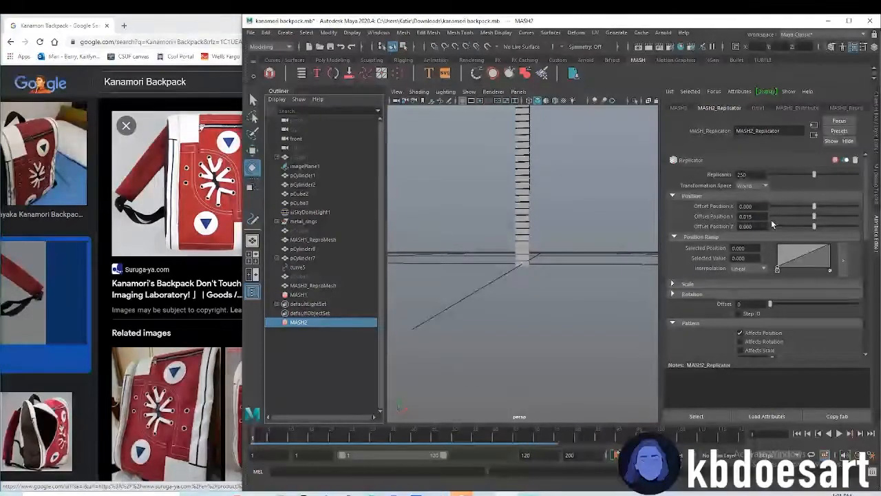
key("BackSpace")
type("3")
key("Return")
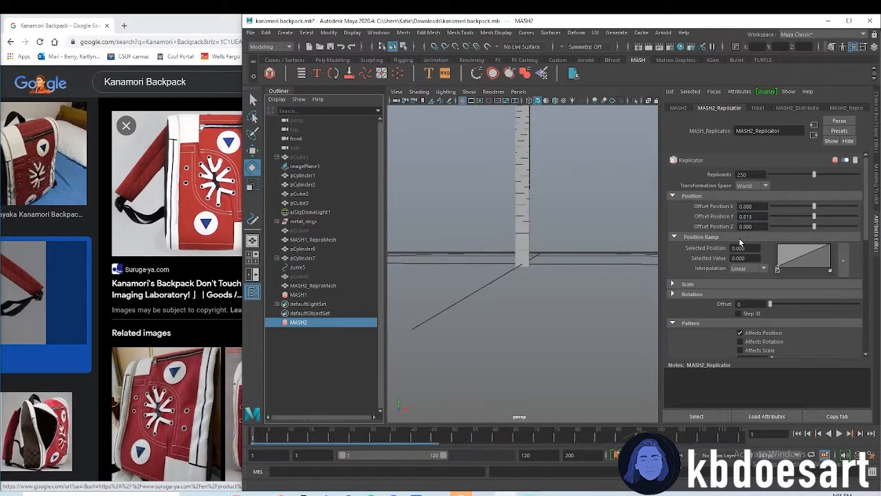
left_click(759, 217)
key("BackSpace")
type("5")
key("Return")
Stagger alternate zipper teeth with the Replicator's Pattern Offset X, trying 0.012 and settling on 0.02
scroll(785, 227, "down", 5)
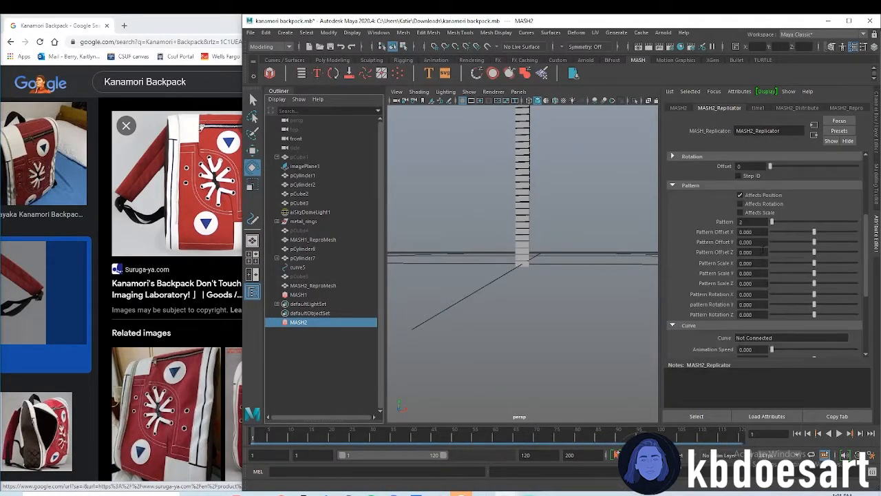
left_click_drag(816, 235, 816, 235)
key("BackSpace")
key("BackSpace")
type("12")
key("Return")
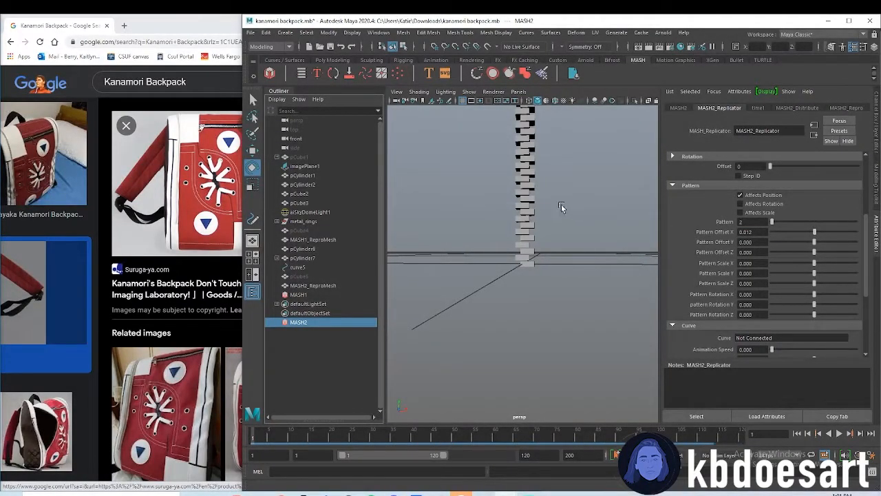
left_click_drag(565, 207, 549, 193, "alt")
key("BackSpace")
key("BackSpace")
type("2")
key("Return")
Add a Curve node to the MASH2 network and connect curve5 as its input curve
right_click_drag(607, 215, 576, 221, "alt")
middle_click_drag(577, 221, 573, 264, "alt")
right_click_drag(573, 265, 543, 184, "alt")
middle_click_drag(542, 183, 549, 215, "alt")
right_click_drag(549, 216, 517, 280, "alt")
left_click_drag(584, 250, 545, 319, "alt")
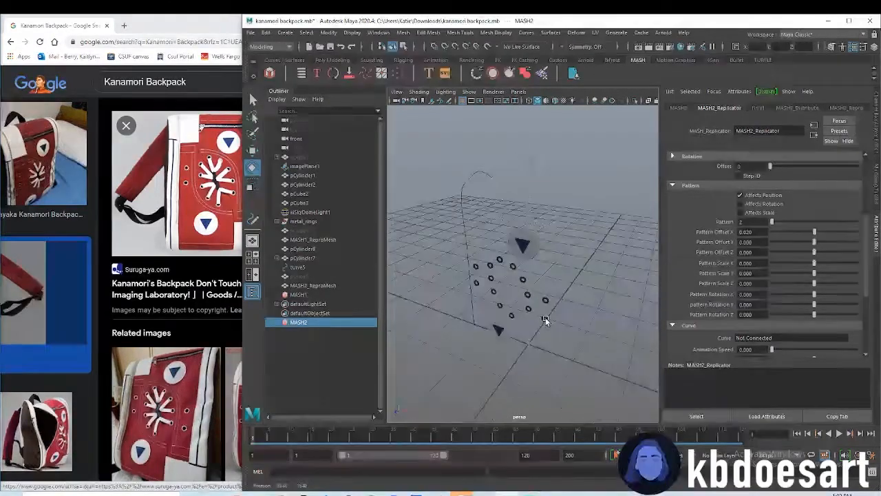
left_click(679, 108)
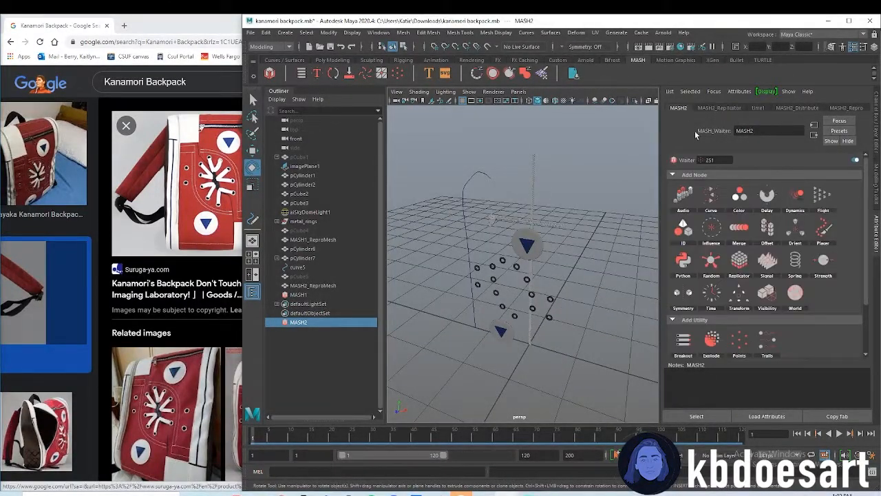
left_click(727, 207)
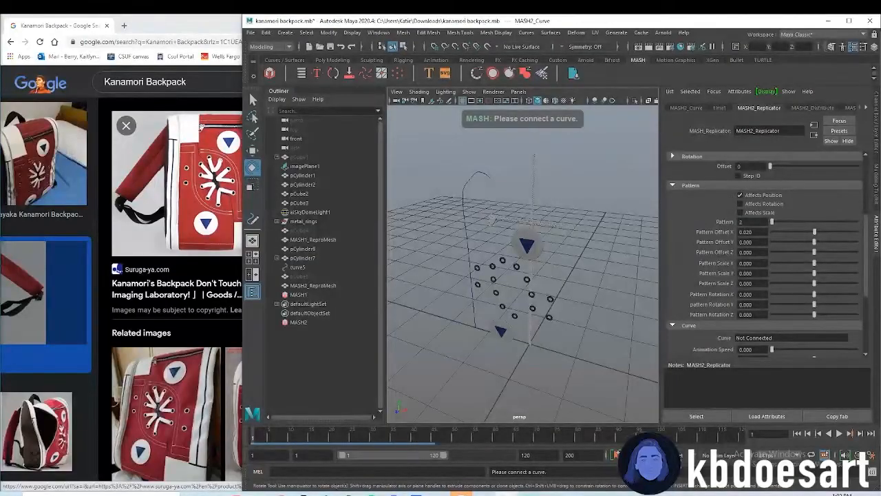
left_click(698, 109)
left_click_drag(301, 269, 309, 272)
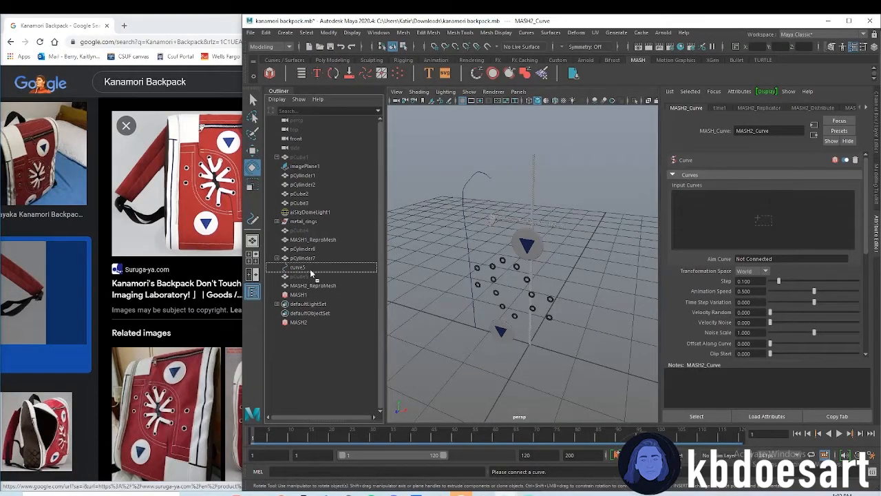
left_click_drag(775, 213, 775, 218)
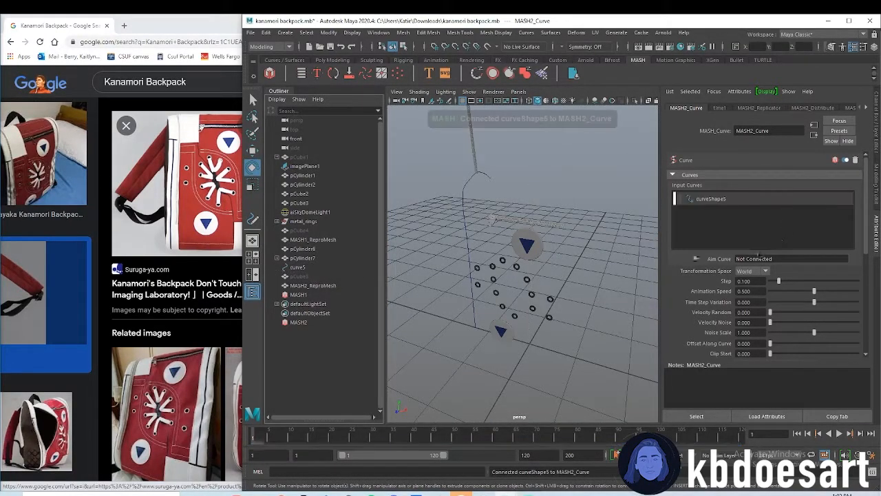
Set the MASH2 Curve node's Step to 1 and its Animation Speed to 0
left_click_drag(551, 179, 563, 280, "alt")
left_click_drag(779, 281, 878, 286)
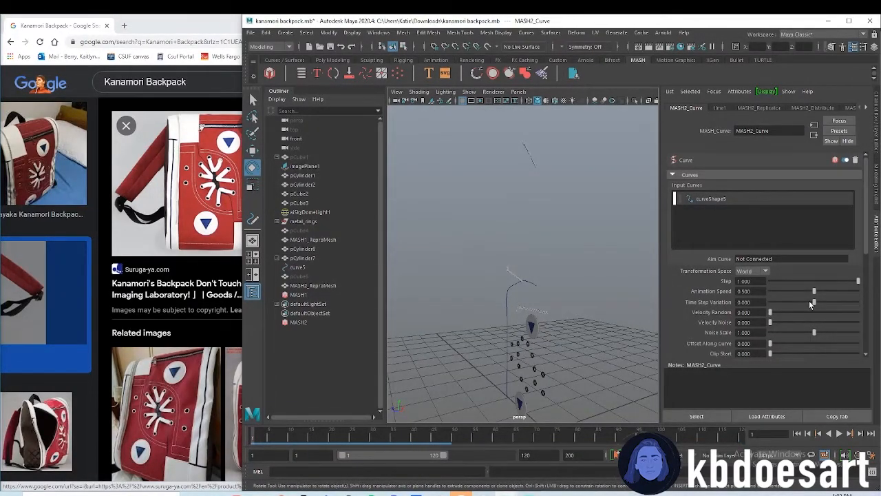
left_click_drag(807, 290, 734, 293)
scroll(732, 305, "down", 5)
scroll(728, 290, "up", 5)
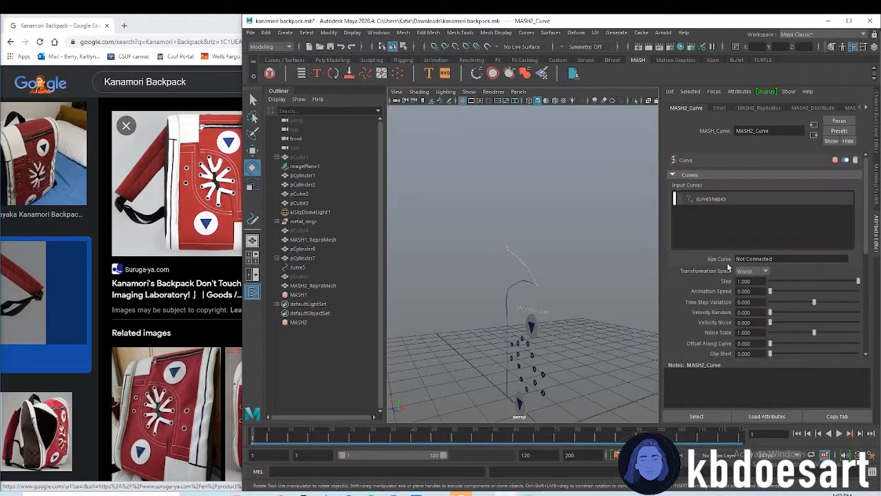
Set the MASH2 Replicator's Offset Position Y to 0 and raise its replicants to 311
left_click(759, 108)
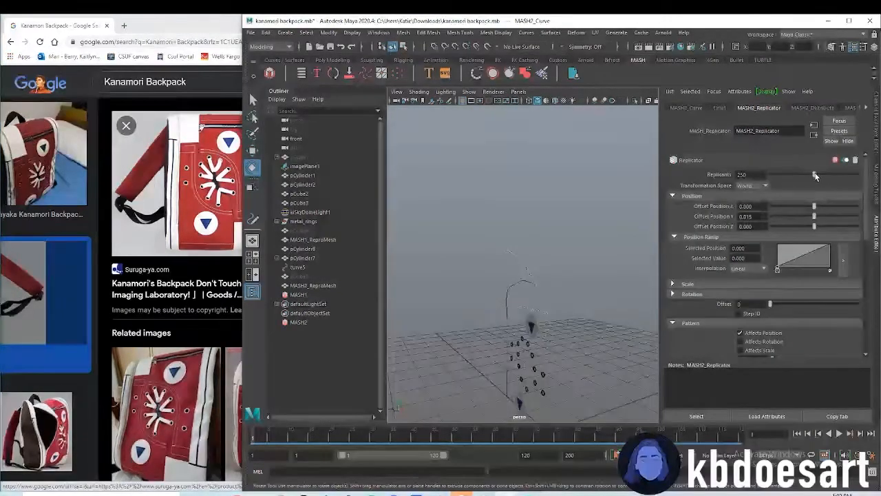
type("0")
key("Return")
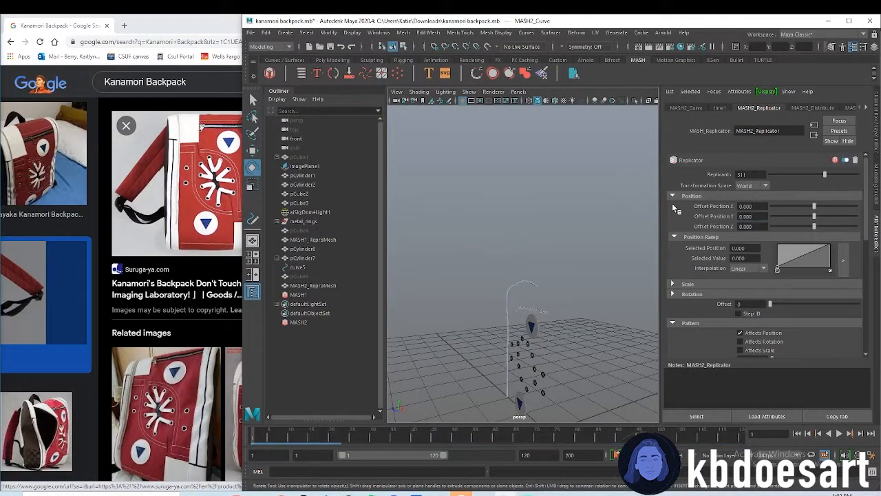
Check the tooth spacing along the curve and reduce the MASH2 replicants below 311
left_click_drag(544, 223, 527, 249, "alt")
right_click_drag(527, 250, 557, 259, "alt")
middle_click_drag(556, 260, 471, 224, "alt")
left_click_drag(470, 224, 572, 249, "alt")
middle_click_drag(572, 249, 566, 245, "alt")
right_click_drag(566, 245, 600, 296, "alt")
left_click_drag(566, 262, 576, 244, "alt")
left_click(799, 174)
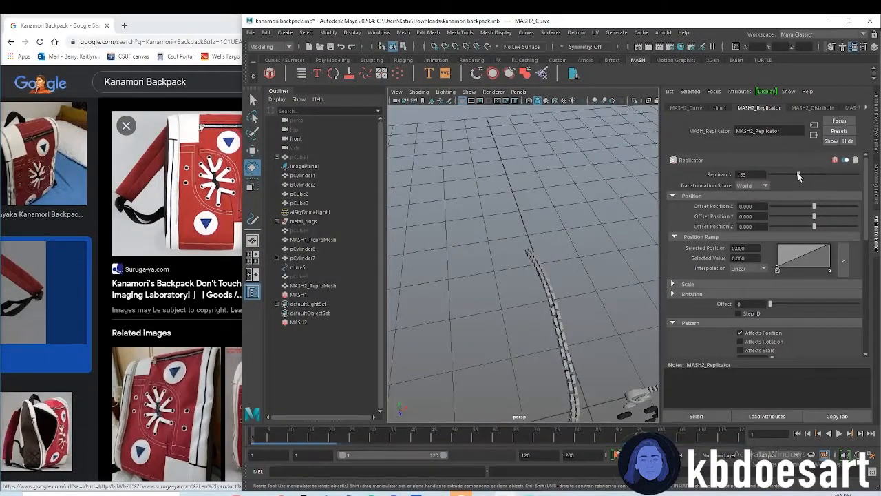
left_click_drag(801, 174, 810, 177)
Rotate the source zipper-tooth cube pCube5 by about 87 degrees to reorient the teeth along the curve
left_click_drag(589, 301, 582, 322, "alt")
left_click(318, 277)
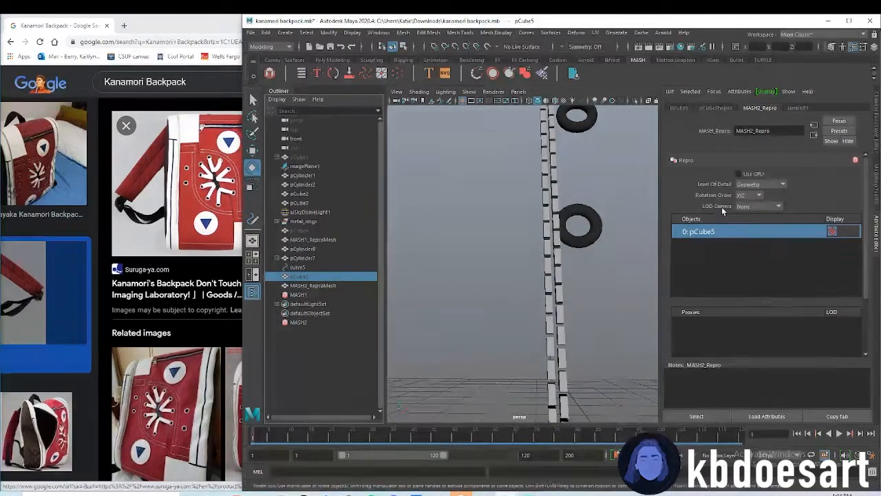
right_click_drag(548, 269, 488, 235, "alt")
middle_click_drag(531, 162, 503, 218, "alt")
right_click_drag(503, 218, 614, 172, "alt")
middle_click_drag(614, 172, 619, 254, "alt")
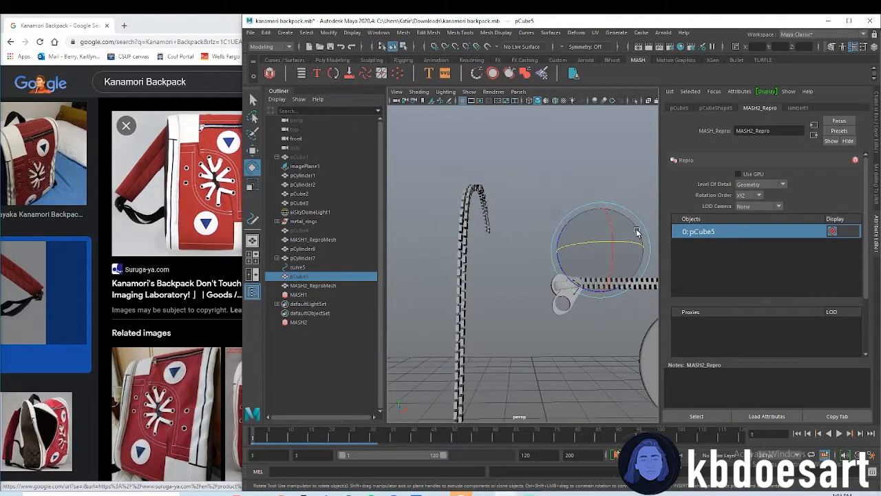
left_click_drag(558, 252, 543, 280)
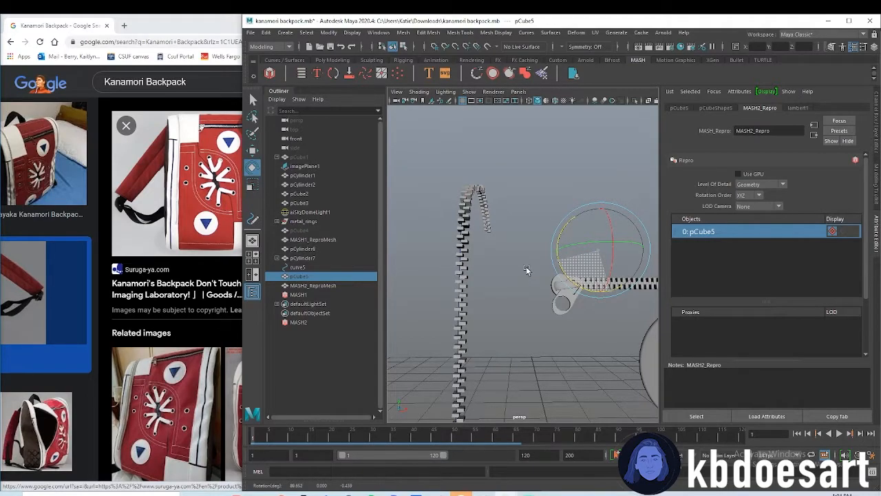
Offset alternate teeth of the curved zipper, trying a Pattern Offset X of 0.2 before using 0.02
right_click_drag(466, 286, 494, 282, "alt")
left_click_drag(494, 282, 600, 279, "alt")
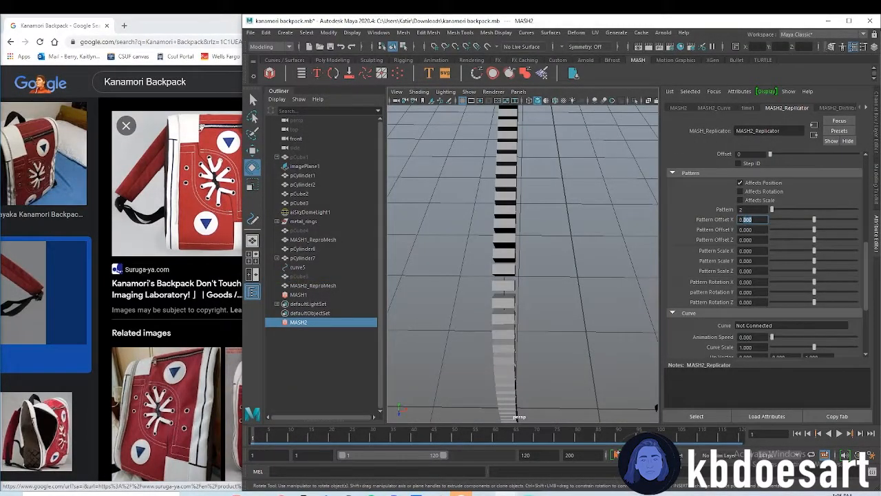
type("0.2")
key("Return")
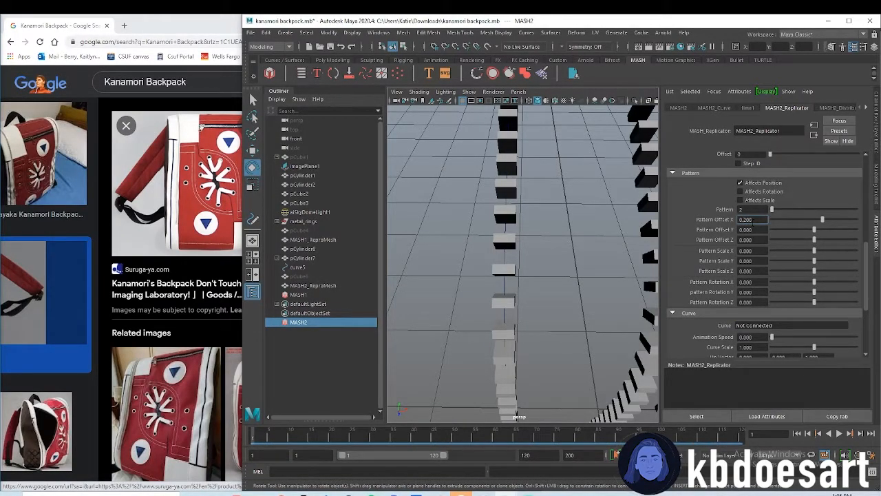
type("0")
key("Return")
right_click_drag(594, 261, 492, 277, "alt")
left_click_drag(561, 357, 564, 236, "alt")
left_click_drag(558, 207, 560, 259, "alt")
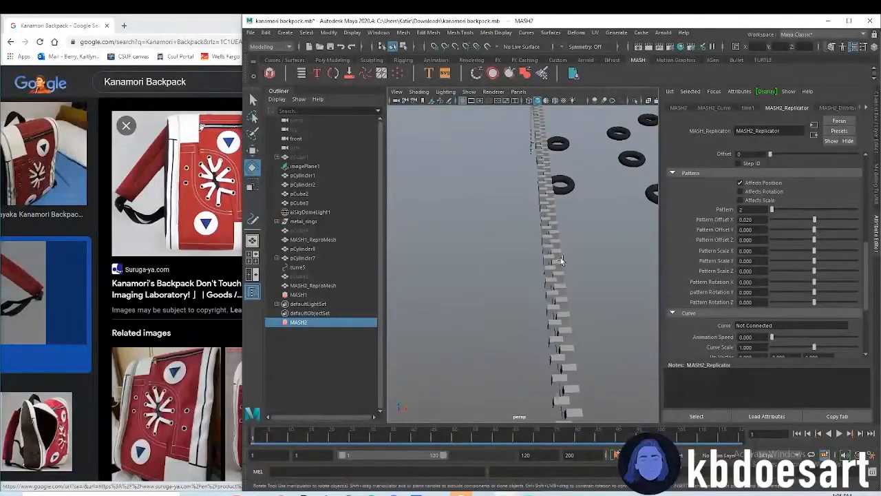
Set the MASH2 Replicator's replicants to 280
scroll(787, 176, "up", 5)
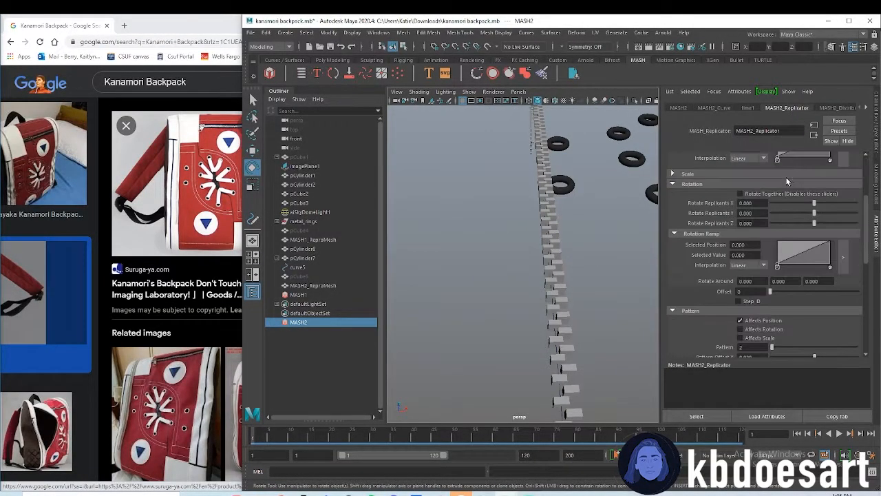
double_click(749, 174)
type("200")
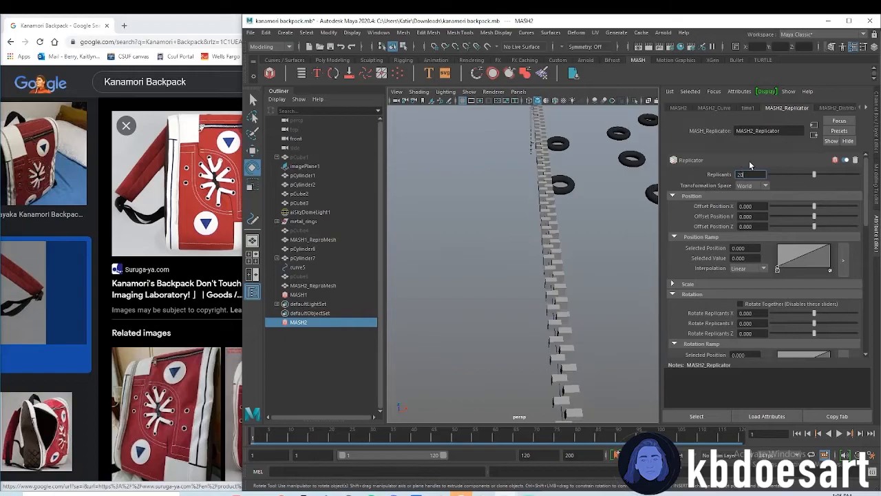
key("Return")
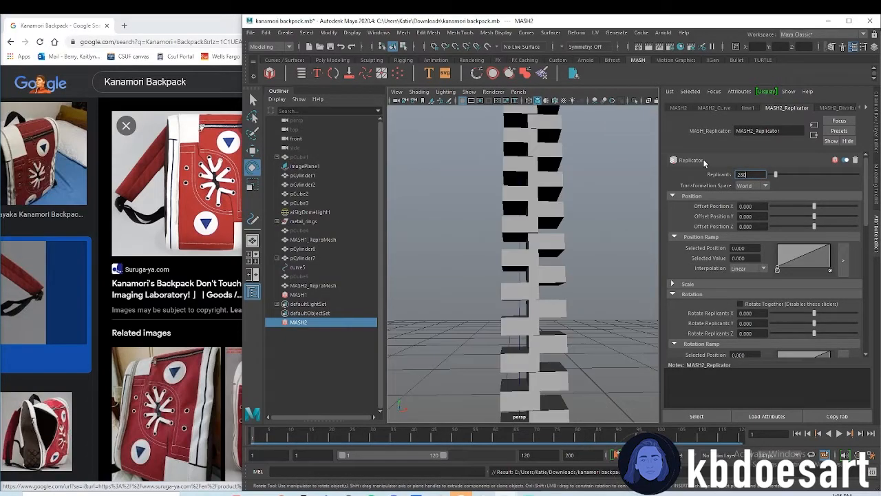
key("Return")
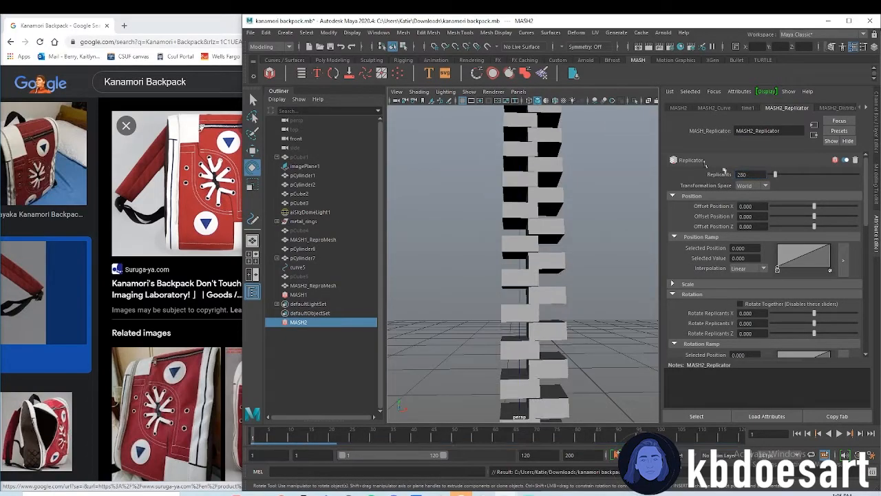
Unhide the backpack body pCube1 to compare it with the curved zipper
right_click_drag(574, 240, 503, 239, "alt")
left_click_drag(520, 168, 566, 226, "alt")
right_click_drag(566, 226, 602, 233, "alt")
left_click_drag(602, 233, 574, 241, "alt")
right_click_drag(573, 241, 585, 241, "alt")
left_click_drag(586, 241, 551, 265, "alt")
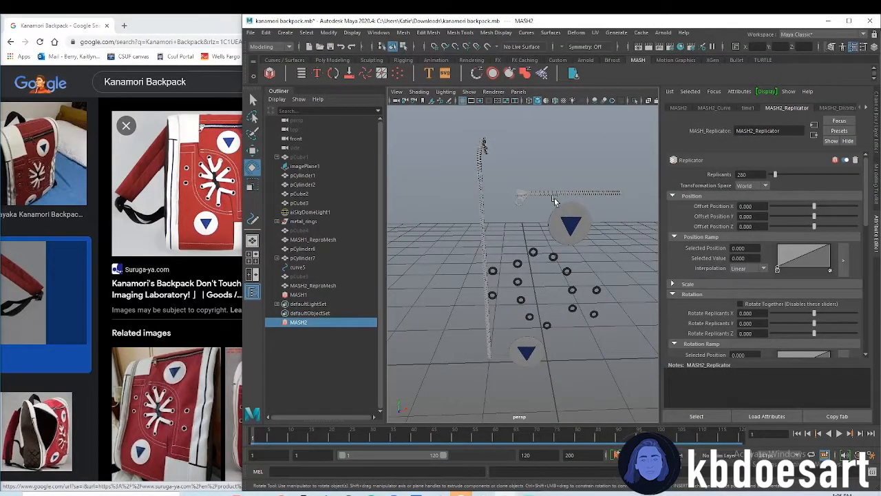
left_click(321, 157)
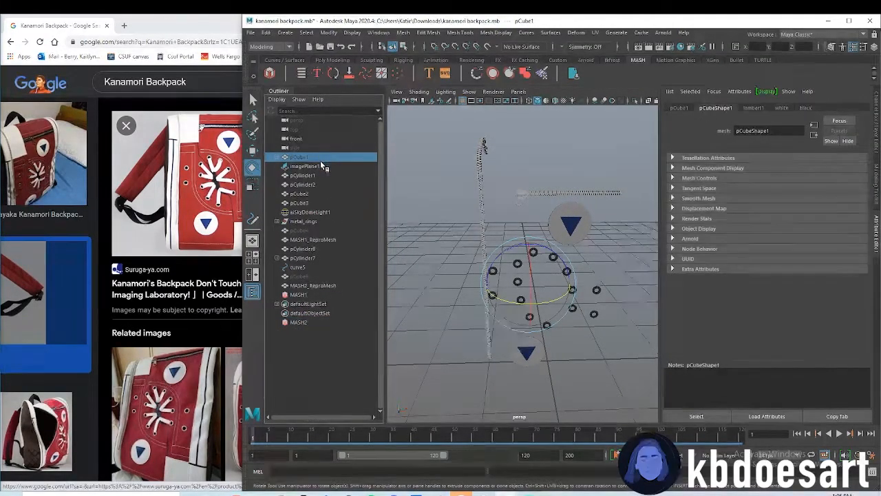
key("shift+h")
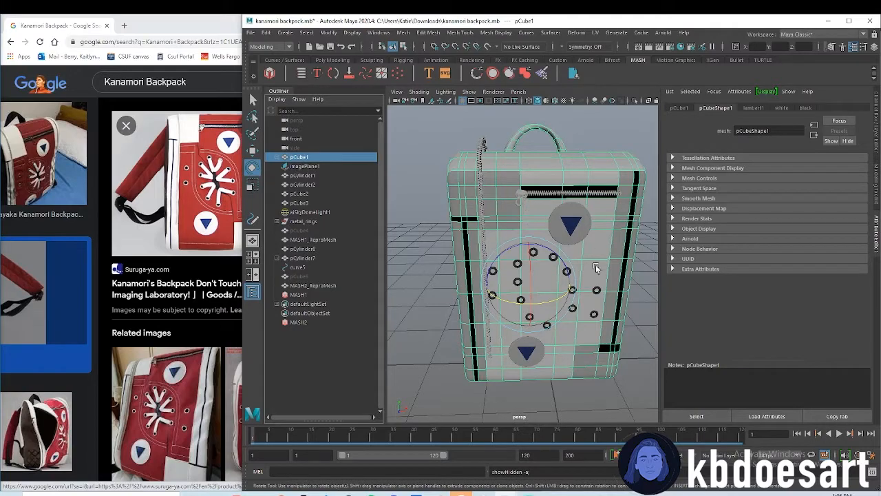
Reposition curve5 on the backpack and check the zipper's fit over the top and front in the side view
left_click_drag(590, 254, 544, 274, "alt")
left_click(314, 268)
middle_click_drag(563, 235, 550, 253, "alt")
key("w")
mouse_move(551, 391)
left_mouse_down()
mouse_move(541, 389)
mouse_move(549, 388)
left_mouse_up()
left_click_drag(532, 292, 510, 301, "alt")
key("space")
key("space")
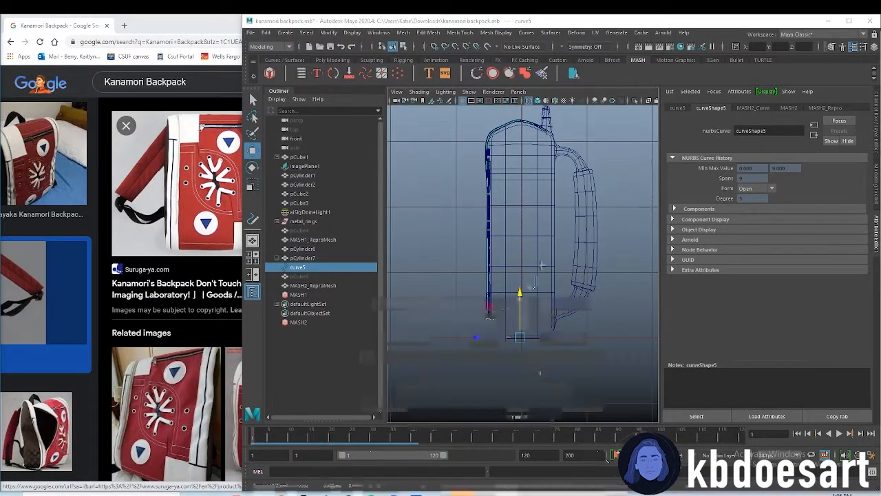
key("space")
key("space")
left_click_drag(596, 237, 552, 223, "alt")
scroll(544, 212, "up", 6)
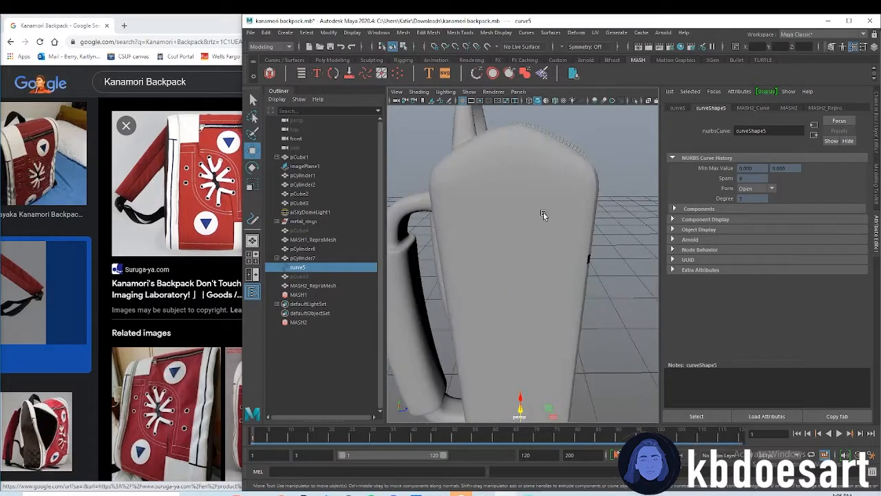
Nudge curve5 slightly outward from the backpack's front so the zipper teeth sit on the surface
middle_click_drag(532, 202, 557, 246, "alt")
left_click_drag(557, 246, 548, 247, "alt")
left_click_drag(528, 218, 518, 283, "alt")
scroll(530, 230, "down", 6)
middle_click_drag(544, 349, 535, 266, "alt")
left_click_drag(527, 367, 532, 368)
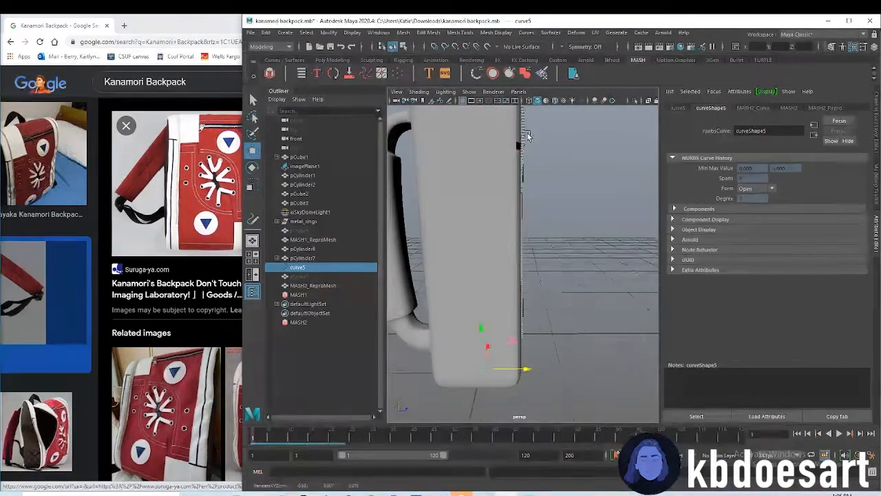
middle_click_drag(525, 135, 522, 206, "alt")
left_click_drag(522, 207, 496, 210, "alt")
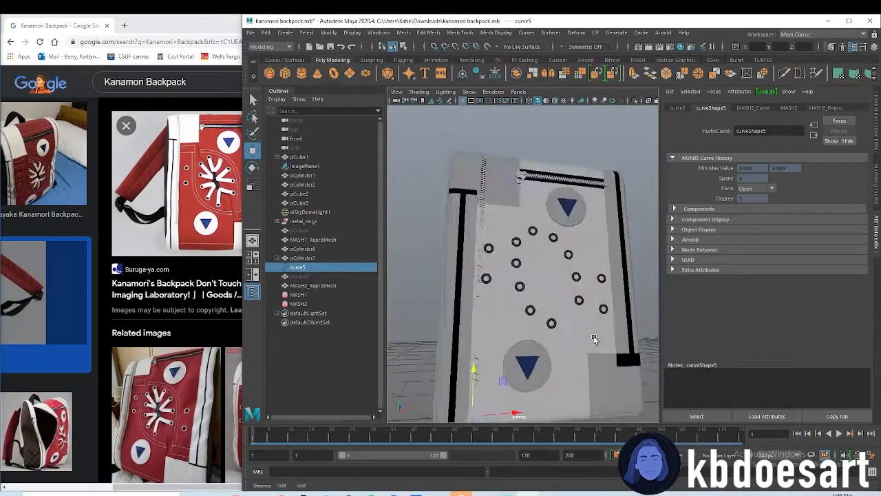
Select the sky dome light and display the front of the backpack using all scene lights
middle_click_drag(594, 338, 584, 282, "alt")
left_click_drag(606, 316, 602, 327, "alt")
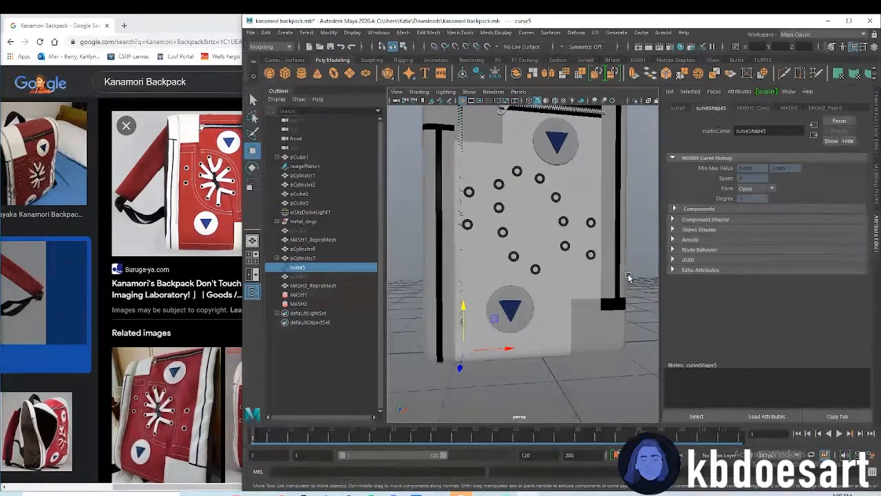
left_click(578, 280)
key("7")
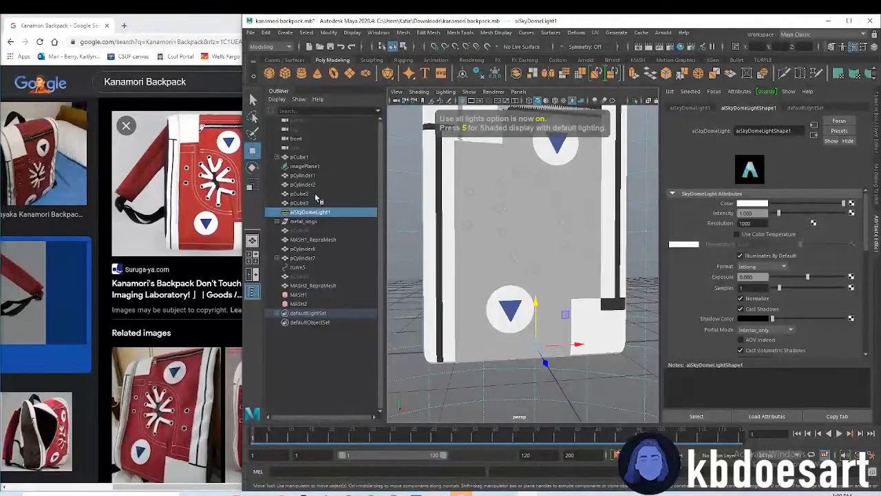
Delete the construction history of all the backpack's visible pieces and save the scene
scroll(549, 250, "down", 6)
left_click_drag(431, 146, 515, 217)
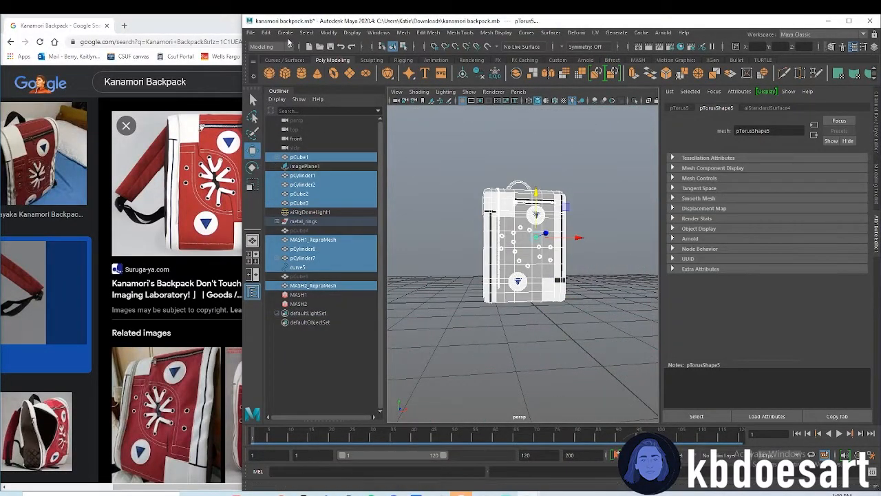
left_click(266, 32)
mouse_move(329, 148)
left_click(413, 149)
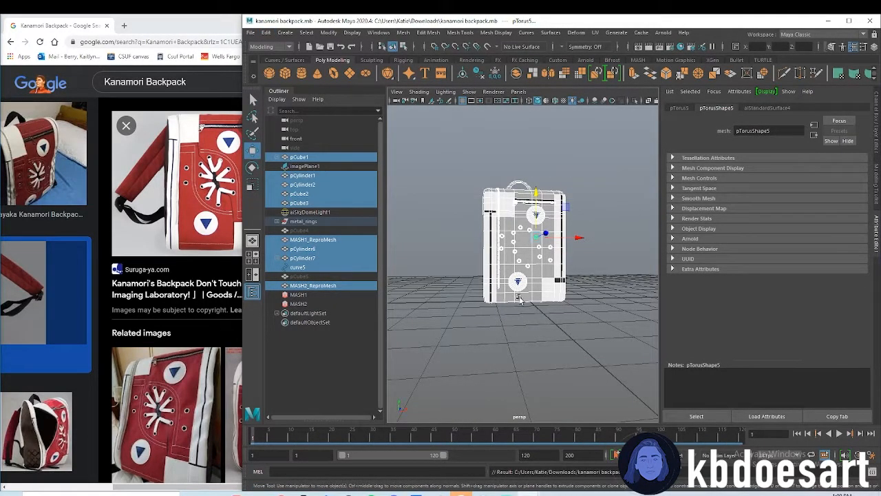
Assign the existing metal material to the curved zipper mesh MASH2_ReproMesh
left_click(320, 288)
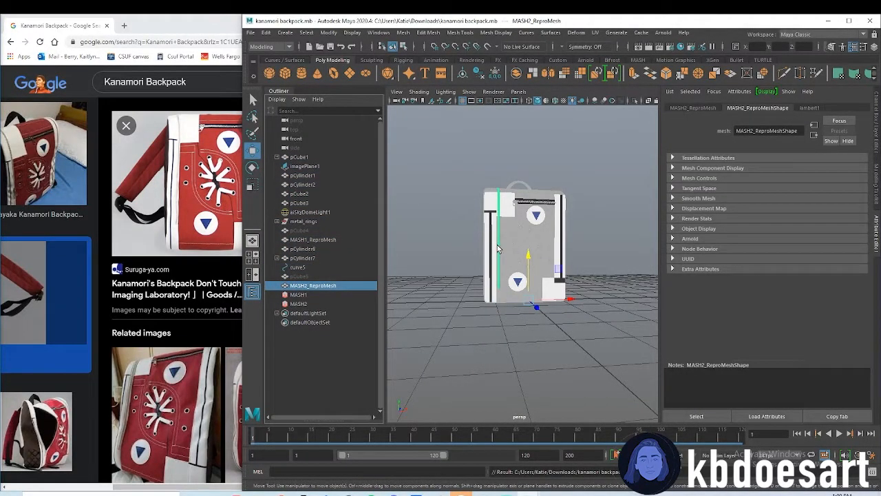
right_click(498, 249)
mouse_move(512, 488)
left_click(561, 469)
right_click_drag(499, 222, 567, 207, "alt")
middle_click_drag(524, 166, 523, 275, "alt")
right_click_drag(523, 274, 598, 241, "alt")
Assign the existing metal material to pCylinder6 and pCylinder7, the slider and pull tab of the top pocket zipper
left_click(475, 201)
left_click(482, 219, "shift")
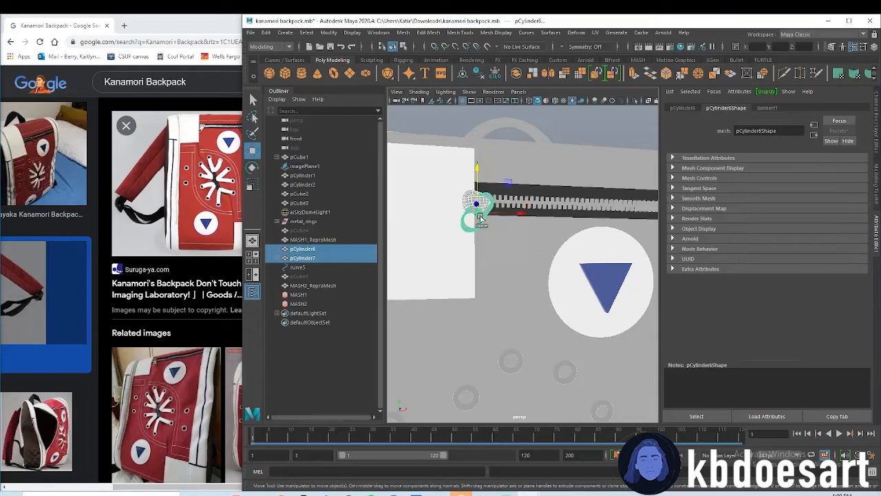
right_click(487, 198)
mouse_move(524, 438)
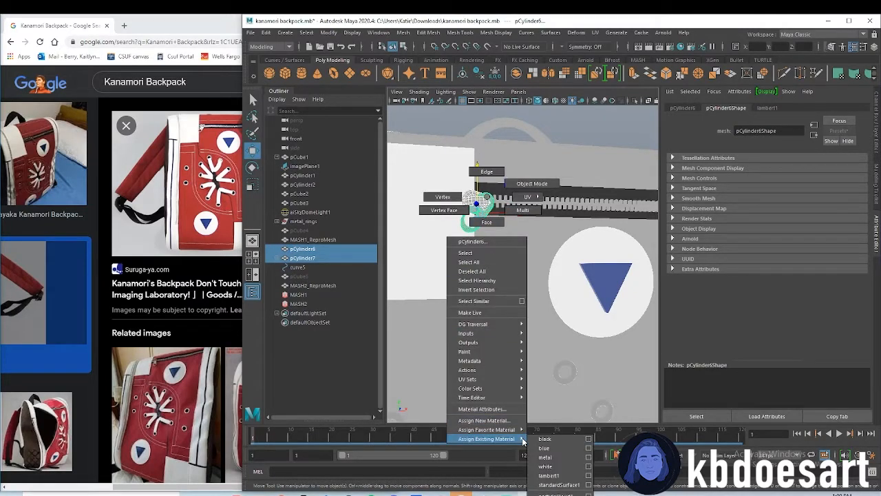
left_click(560, 457)
right_click_drag(579, 270, 541, 279, "alt")
left_click_drag(541, 280, 558, 323, "alt")
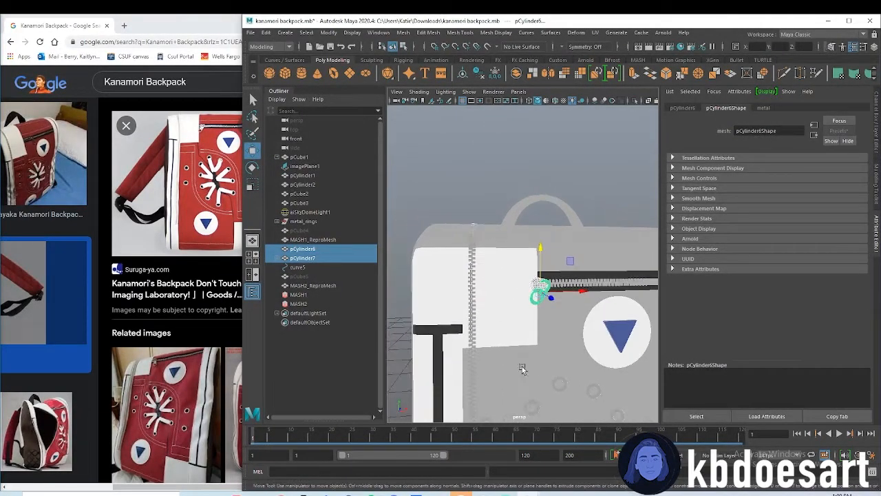
Duplicate the metal zipper slider and pull tab and move the copy down toward the bottom of the backpack's front
scroll(554, 366, "down", 2)
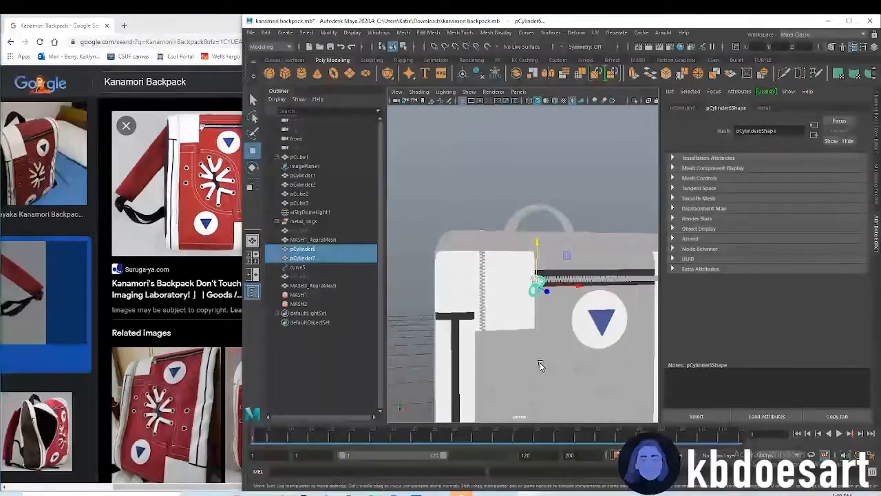
middle_click_drag(541, 365, 536, 271, "alt")
scroll(540, 310, "down", 3)
left_click_drag(541, 320, 549, 338, "alt")
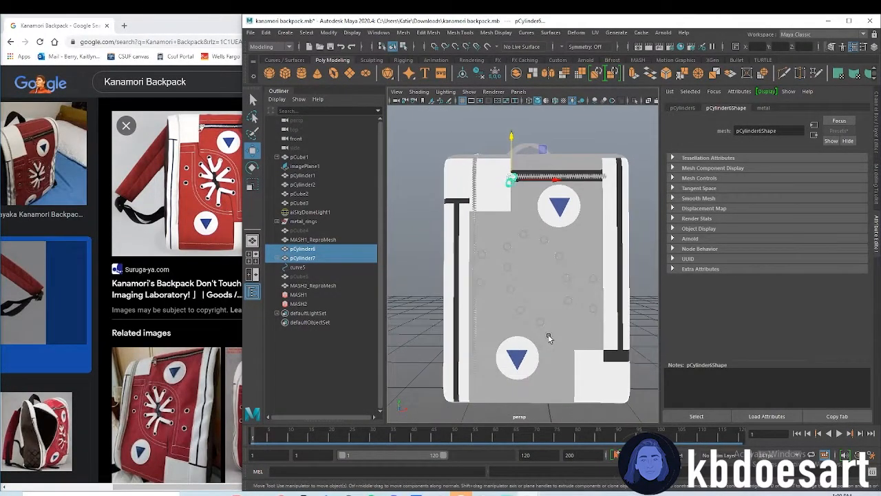
key("ctrl+d")
left_click_drag(512, 141, 518, 344)
left_click_drag(545, 384, 509, 374)
scroll(490, 392, "up", 6)
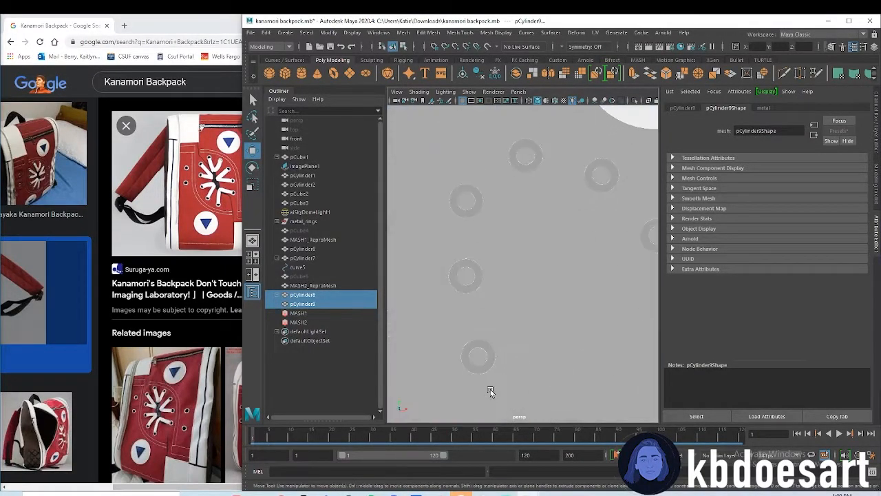
middle_click_drag(490, 392, 531, 258, "alt")
scroll(532, 258, "down", 1)
Rotate the copied slider and pull tab about 87 degrees in Z and place them at the lower end of the side zipper
key("e")
left_click_drag(468, 396, 425, 325)
key("w")
left_click_drag(460, 367, 448, 346)
key("e")
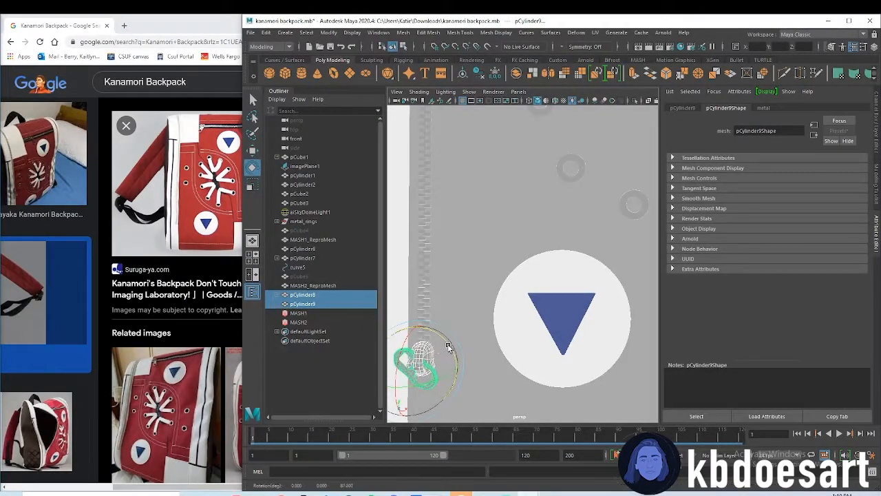
key("f")
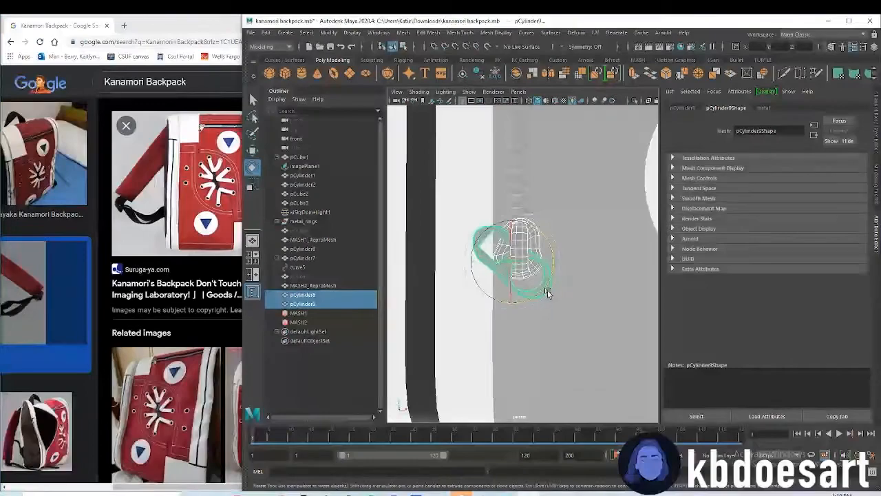
middle_click_drag(554, 233, 548, 305, "alt")
Move and rotate the copied pull tab pCylinder9 so it hangs straight down from the slider
left_click(518, 264)
left_click(475, 306)
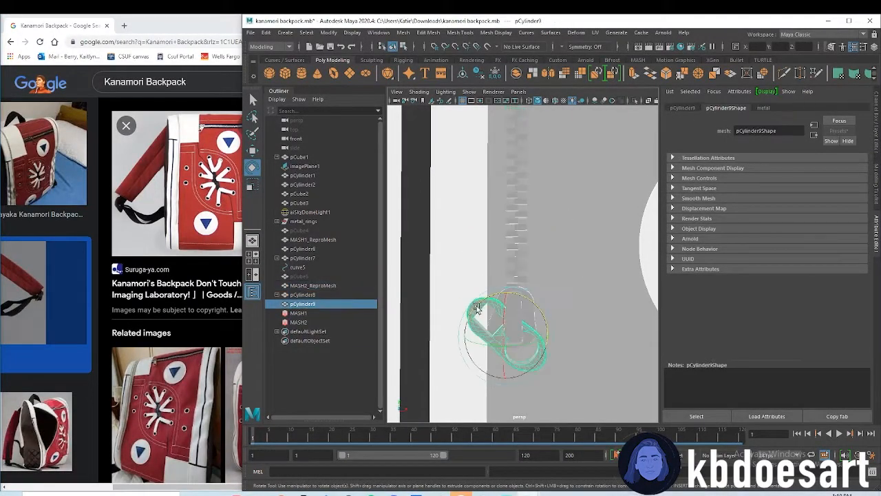
key("w")
left_click_drag(534, 338, 531, 311)
left_click_drag(557, 357, 555, 354)
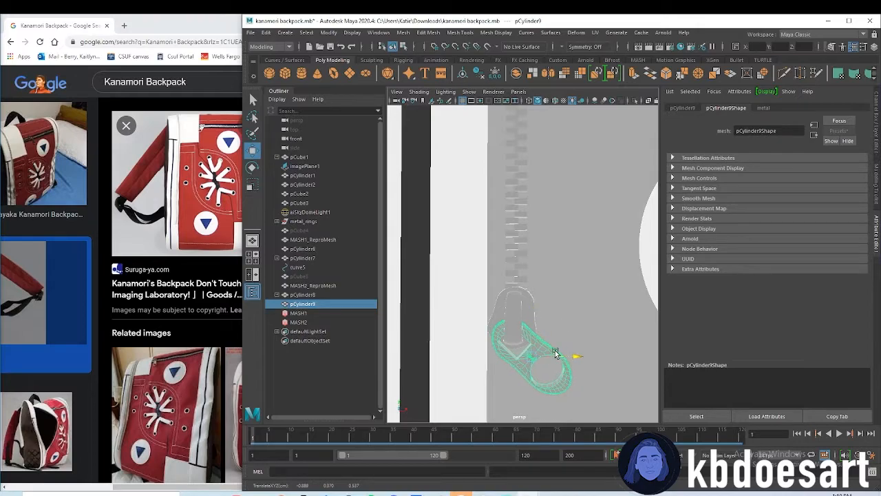
scroll(566, 350, "up", 6)
middle_click_drag(571, 349, 588, 314, "alt")
key("e")
left_click_drag(585, 287, 556, 322)
key("w")
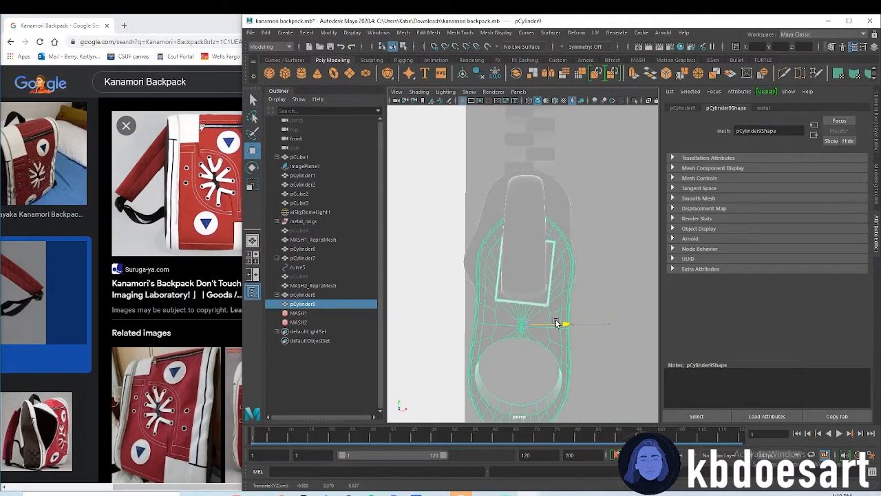
left_click_drag(521, 281, 522, 291)
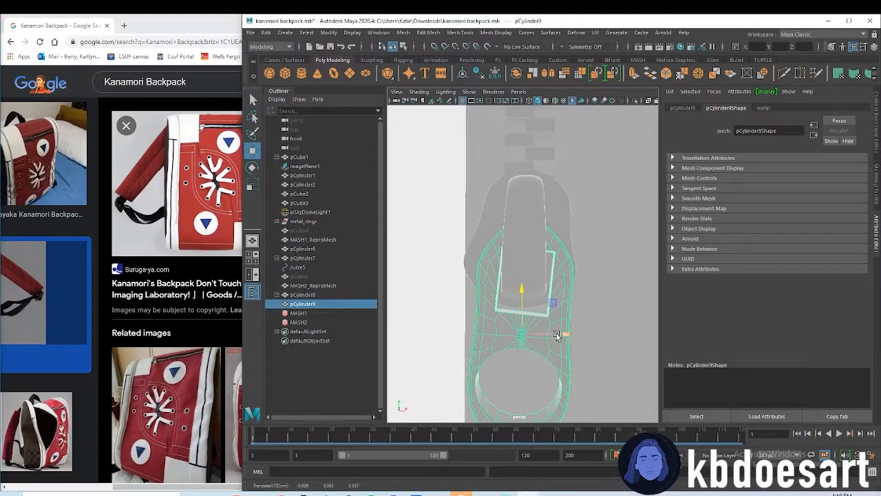
Save the scene and look over the backpack's zippers, top and front eyelet area
left_click(604, 289)
right_click_drag(604, 289, 557, 280, "alt")
left_click(469, 287)
middle_click_drag(597, 247, 551, 324, "alt")
right_click_drag(551, 324, 538, 304, "alt")
left_click_drag(571, 172, 538, 241, "alt")
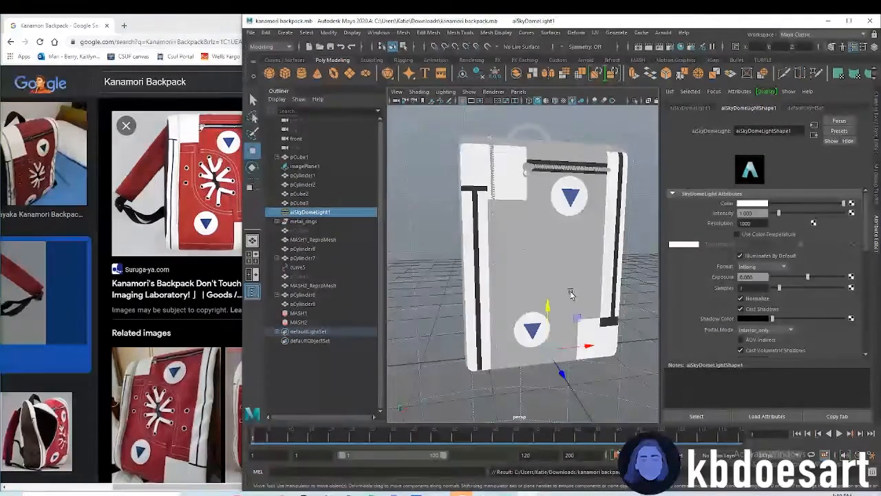
left_click(535, 195)
left_click_drag(560, 226, 482, 262, "alt")
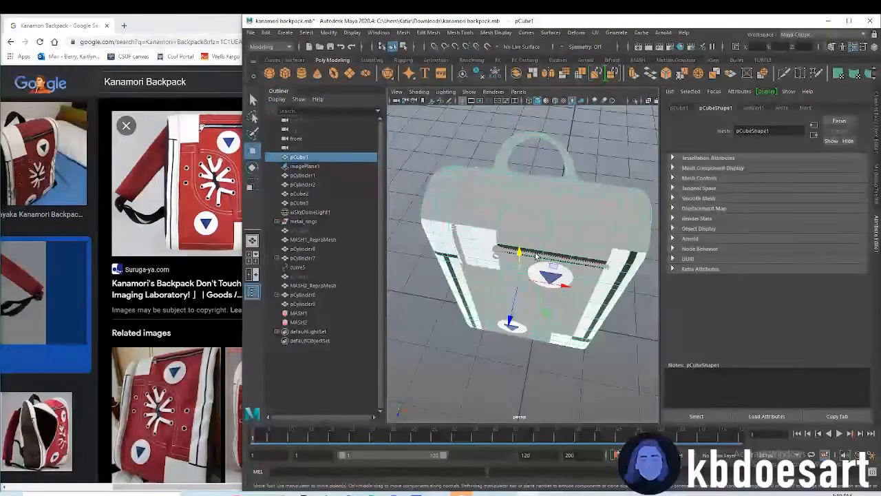
left_click_drag(523, 340, 531, 257, "alt")
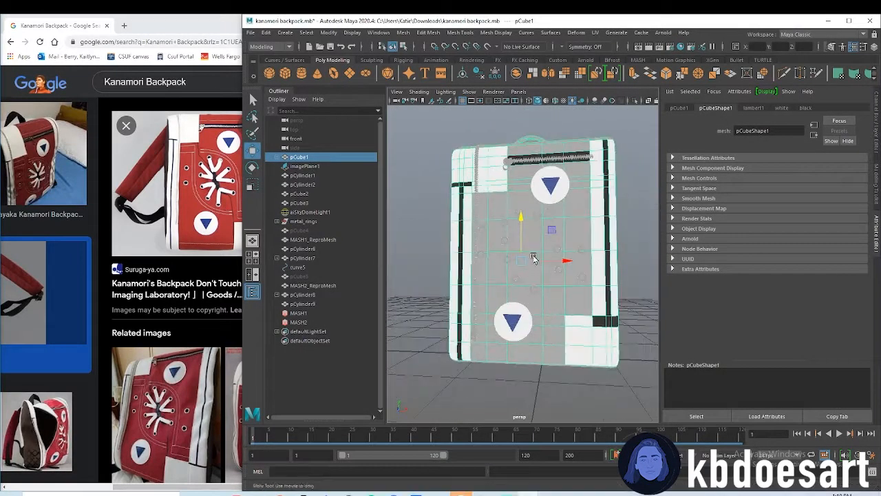
right_click_drag(532, 258, 579, 252, "alt")
left_click(501, 344)
scroll(536, 281, "up", 5)
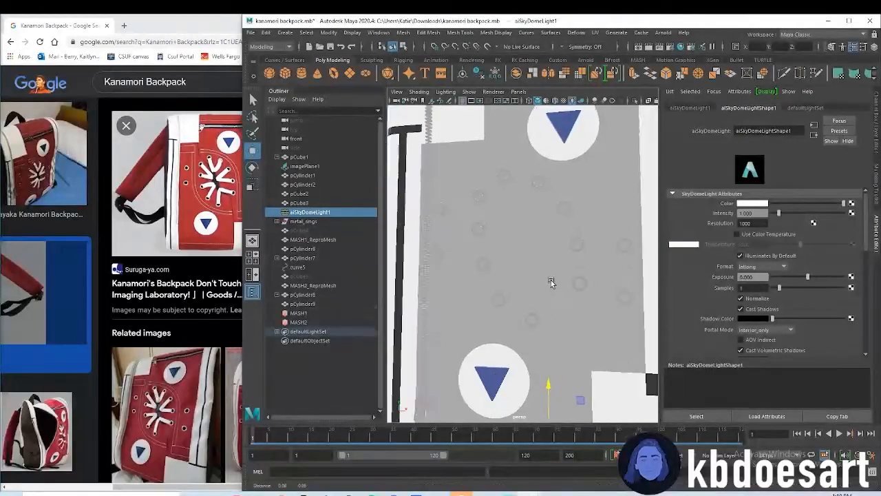
Create a polygon torus, scale it to 0.085 and move it in front of the backpack to Z 1.480
left_click(333, 71)
scroll(506, 325, "down", 5)
left_click_drag(506, 325, 464, 316, "alt")
key("r")
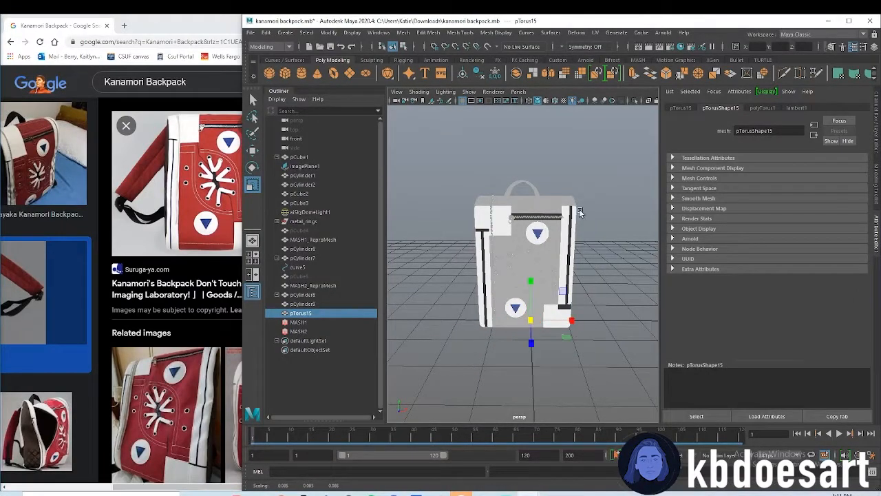
key("w")
left_click_drag(531, 342, 531, 376)
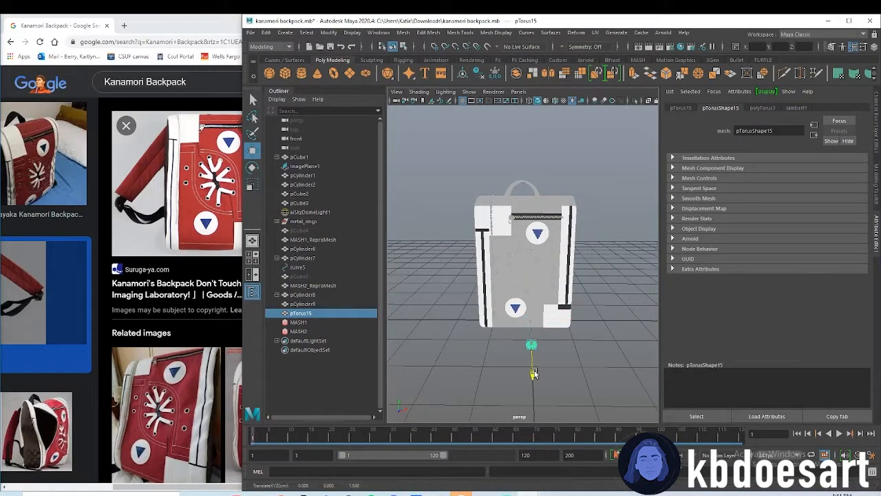
Set the torus radius to 2
left_click(760, 108)
double_click(746, 168)
type("2")
key("Return")
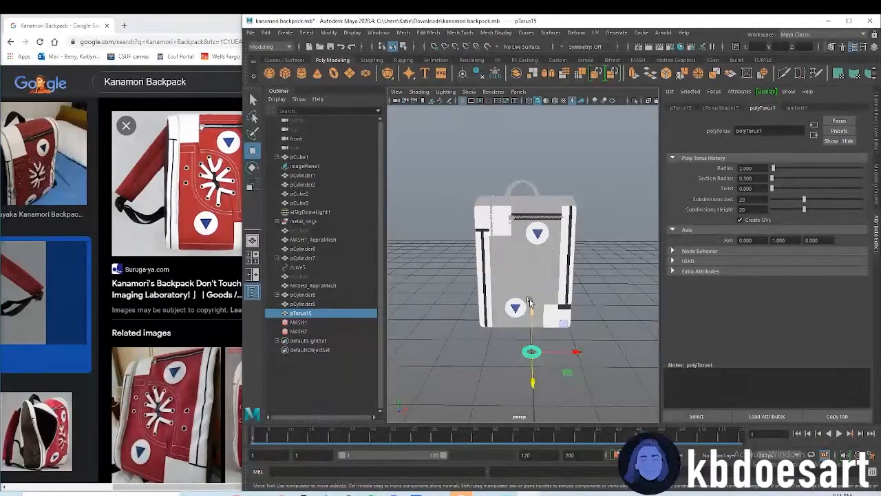
Set the torus's X and Y rotation to 90 degrees each
left_click(718, 108)
left_click(681, 108)
left_click_drag(755, 179, 701, 163)
type("90")
key("Return")
left_click_drag(619, 276, 595, 300, "alt")
left_click_drag(787, 179, 697, 169)
type("90")
key("Return")
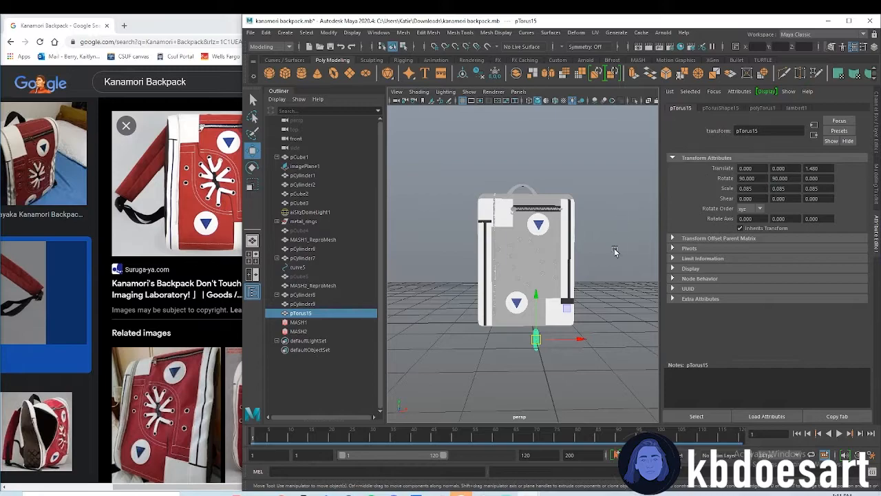
Raise the torus and bring it toward the eyelets on the backpack's front, at about Y 1.409 and Z 0.658
scroll(544, 358, "up", 3)
key("e")
key("w")
left_click_drag(545, 363, 542, 244)
left_click_drag(542, 300, 574, 325, "alt")
scroll(580, 353, "up", 6)
middle_click_drag(575, 325, 549, 350, "alt")
left_click_drag(549, 350, 583, 347, "alt")
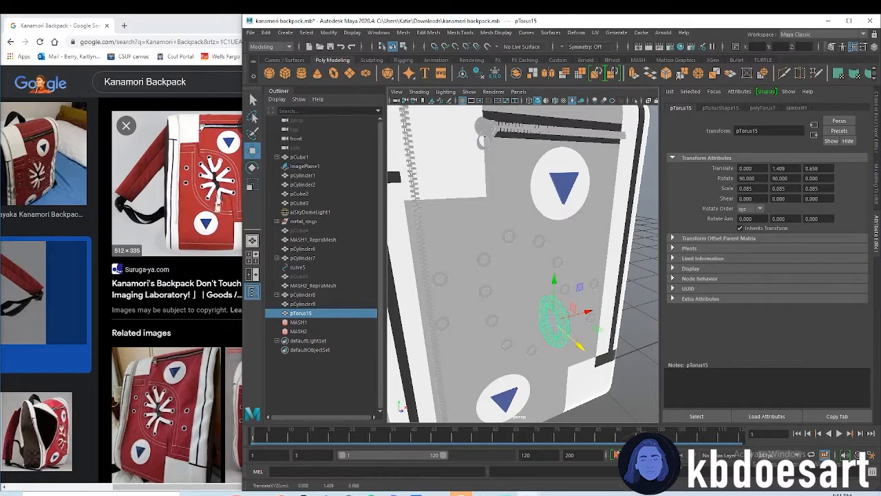
Reshape the torus to a scale of about 0.051, 0.098, 0.085 and sink it into the front at about Y 1.823, Z 0.474
key("r")
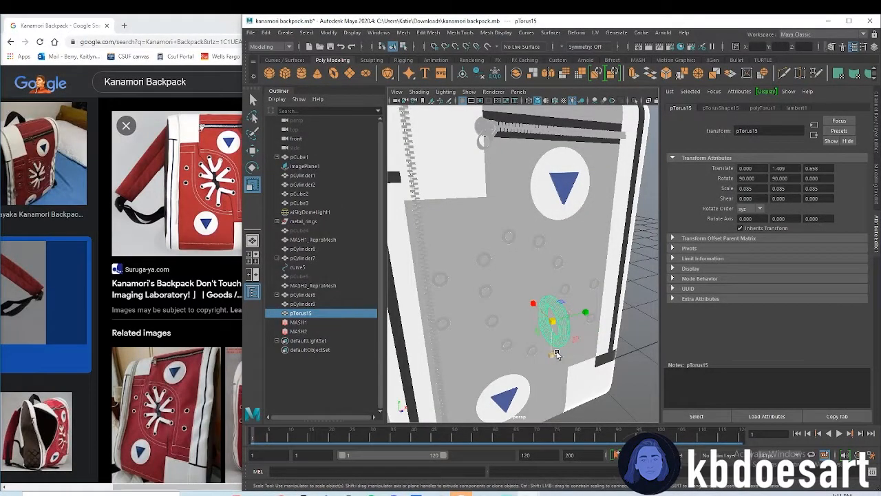
left_click_drag(568, 345, 560, 359, "alt")
middle_click_drag(528, 309, 533, 324)
left_click_drag(551, 356, 534, 221, "alt")
key("w")
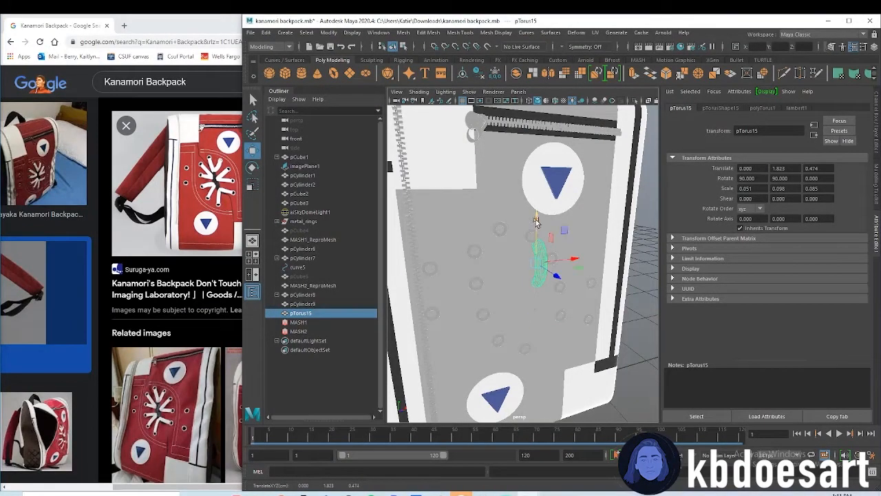
Move the torus over to the uppermost left eyelet, at about X -0.303 and Y 1.942
left_click_drag(568, 259, 530, 259)
mouse_move(551, 305)
left_mouse_down("alt")
mouse_move(531, 300)
mouse_move(541, 314)
left_mouse_up("alt")
right_click_drag(497, 270, 543, 257, "alt")
middle_click_drag(480, 232, 516, 269, "alt")
left_click_drag(477, 237, 477, 210)
Fit the torus as a slanted lace at the eyelet, scaled to about 0.042, 0.082, 0.084 and rotated to about 73.8 degrees in X
key("r")
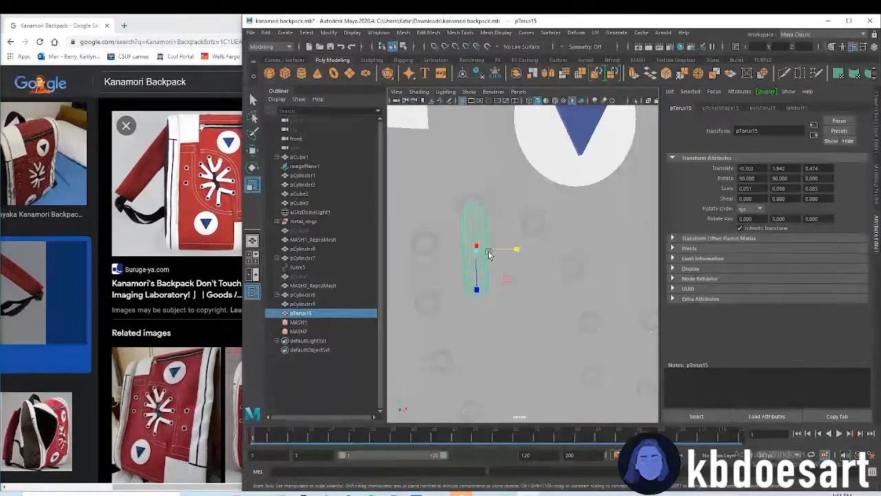
left_click_drag(475, 250, 469, 253)
key("w")
left_click_drag(474, 206, 472, 199)
key("e")
left_click_drag(515, 237, 493, 271)
key("w")
key("r")
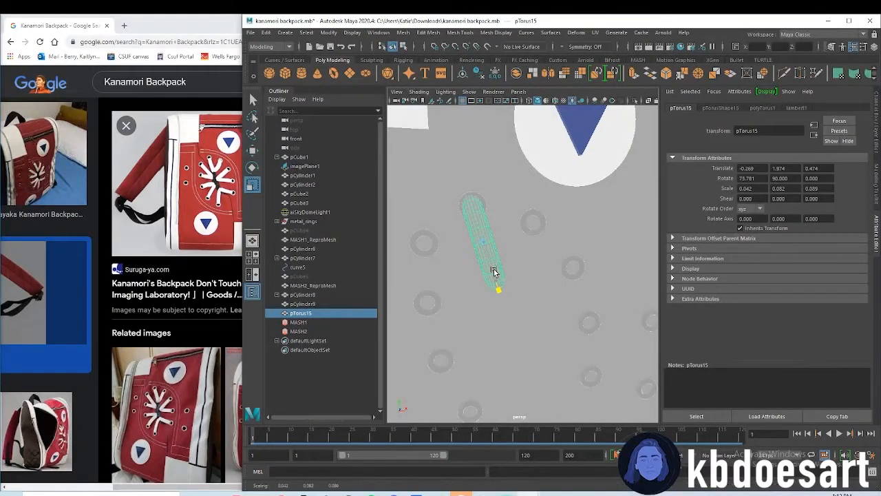
key("w")
left_click_drag(482, 238, 484, 228)
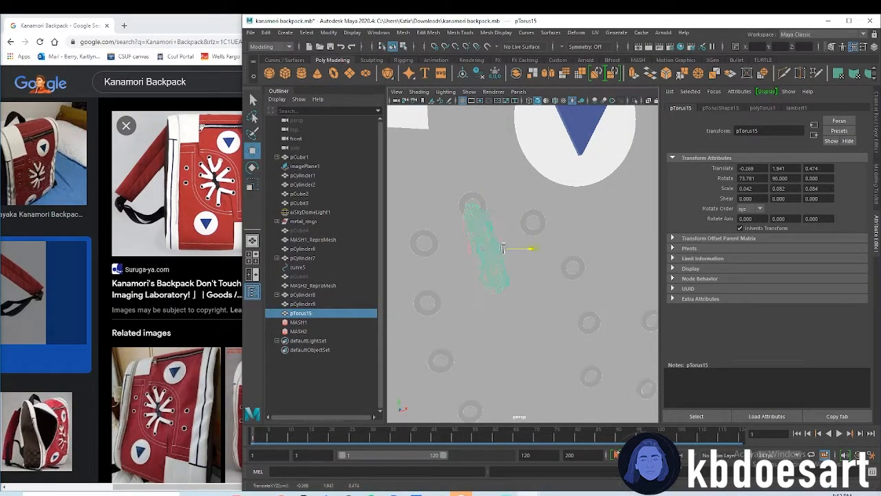
Nudge the lace torus to about X -0.259 and assign the existing white material to it
left_click(505, 274)
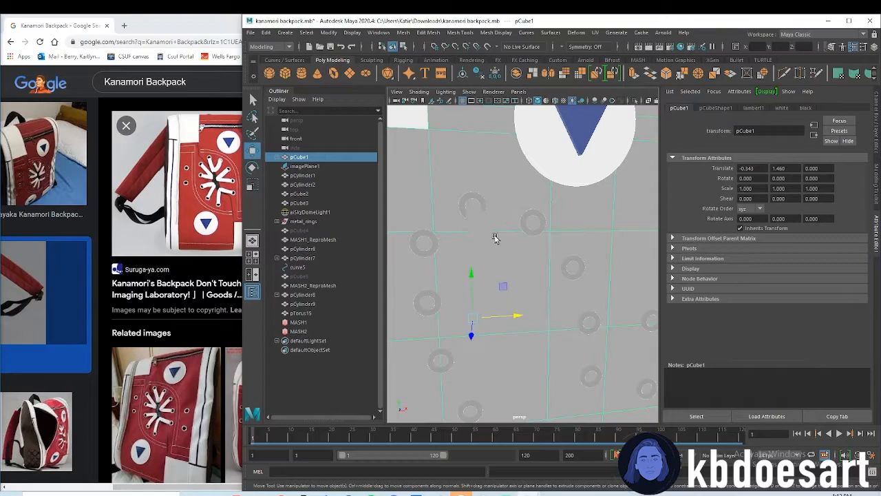
left_click(500, 281)
right_click_drag(497, 258, 557, 470)
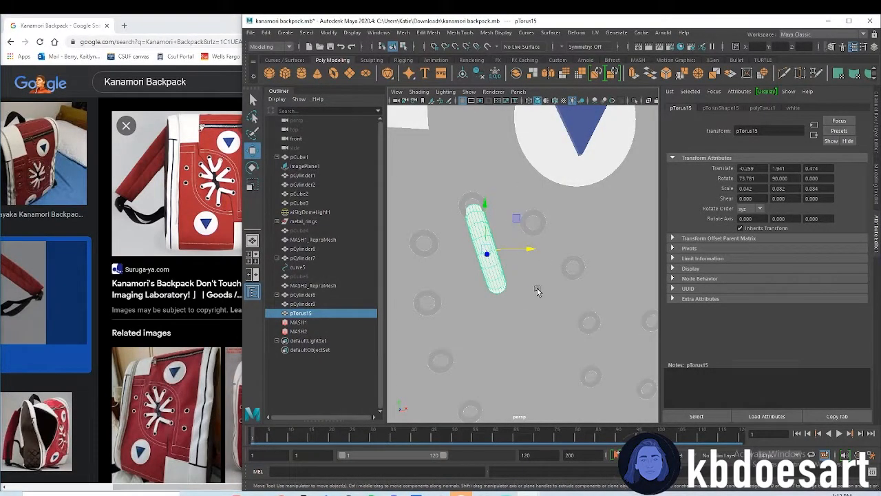
Duplicate the white lace and fit the copy to the next left eyelet at about X -0.385, Y 1.828, rotated to about 47.4 degrees in X
key("ctrl+d")
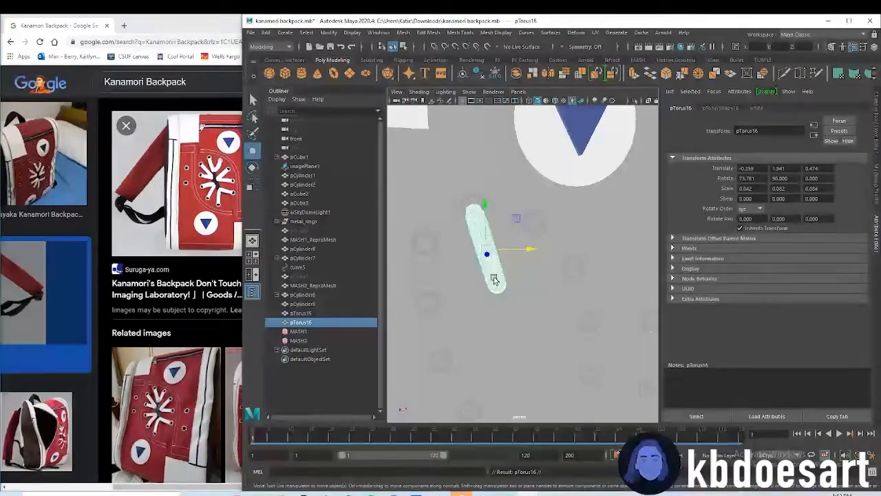
left_click_drag(523, 252, 502, 251)
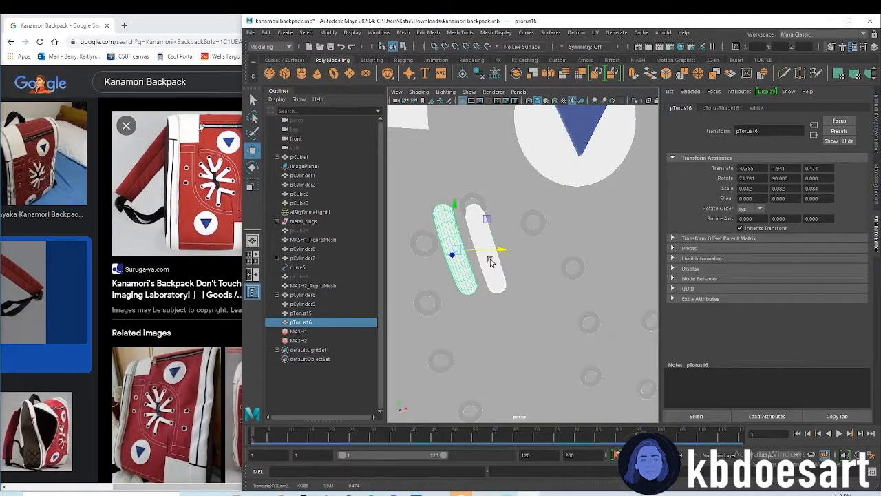
key("e")
left_click_drag(469, 210, 453, 232)
key("w")
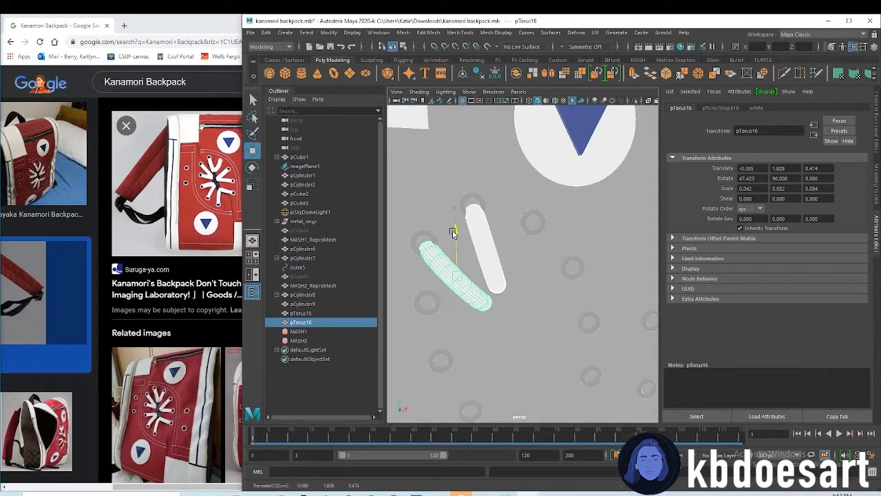
Duplicate the white lace and fit the copy nearly flat at the third left eyelet, below the previous lace
key("ctrl+d")
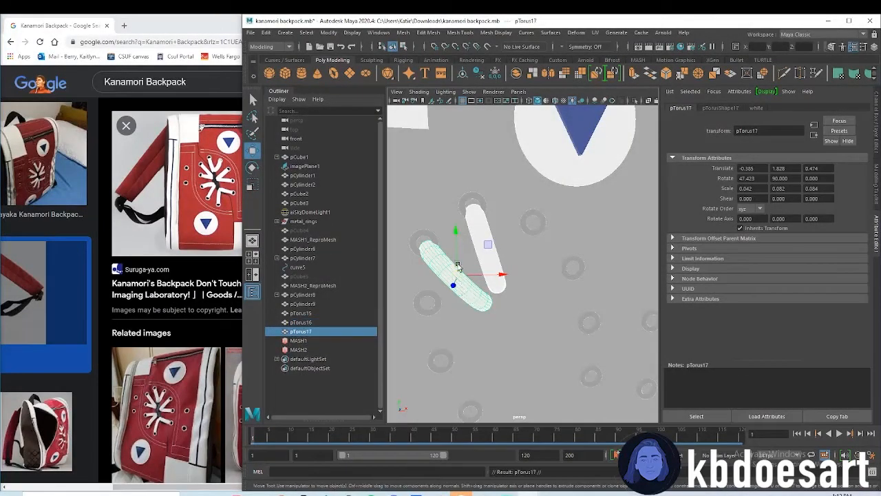
left_click_drag(458, 237, 457, 290)
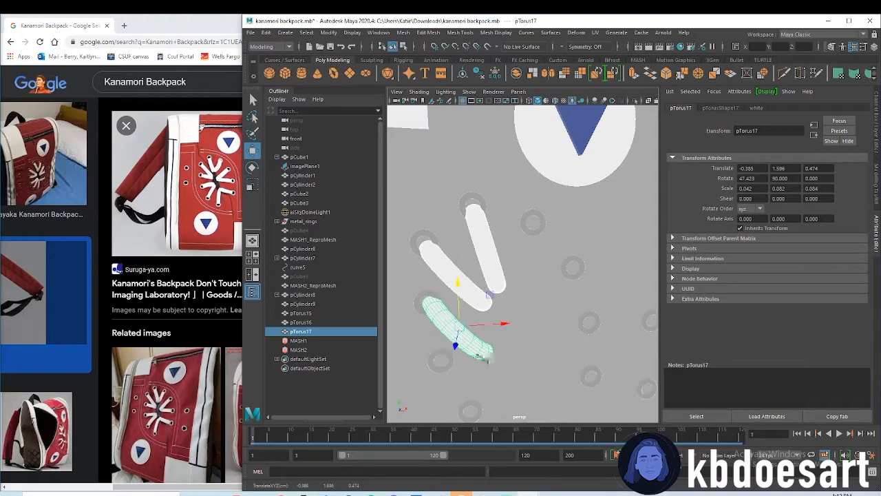
key("r")
left_click_drag(492, 353, 460, 280)
key("w")
key("e")
key("w")
Add two duplicated laces at the upper two right eyelets, rotating the second to about 138.6 degrees in X
key("ctrl+d")
left_click_drag(503, 302, 571, 301)
left_click_drag(528, 276, 528, 223)
key("ctrl+d")
key("e")
left_click_drag(575, 303, 579, 324)
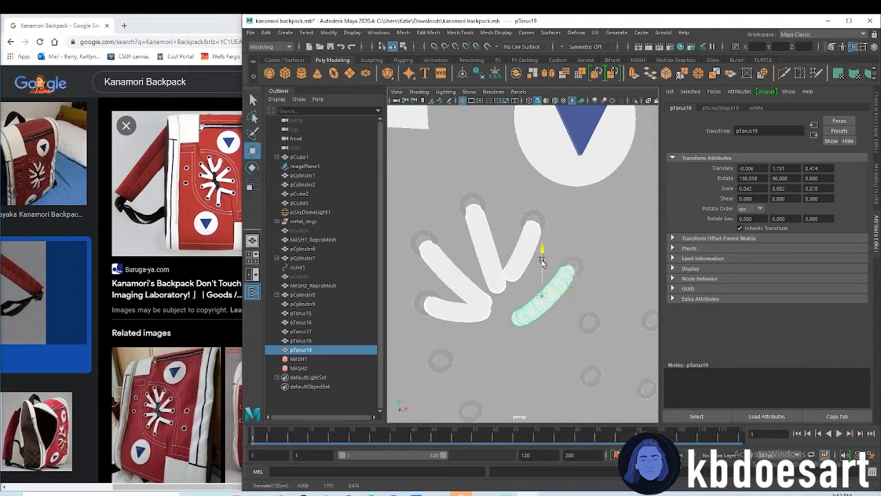
middle_click_drag(544, 275, 541, 177, "alt")
Duplicate and arrange more white laces to fill the remaining eyelets, completing the radiating pattern on the backpack front
key("ctrl+d")
left_click_drag(472, 155, 472, 210)
key("ctrl+d")
left_click_drag(506, 252, 531, 252)
key("ctrl+d")
key("ctrl+d")
left_click(546, 223)
key("ctrl+z")
key("e")
key("ctrl+d")
key("w")
left_click_drag(552, 221, 548, 165)
left_click(584, 238)
scroll(566, 303, "down", 8)
left_click_drag(580, 310, 605, 249, "alt")
left_click(605, 250)
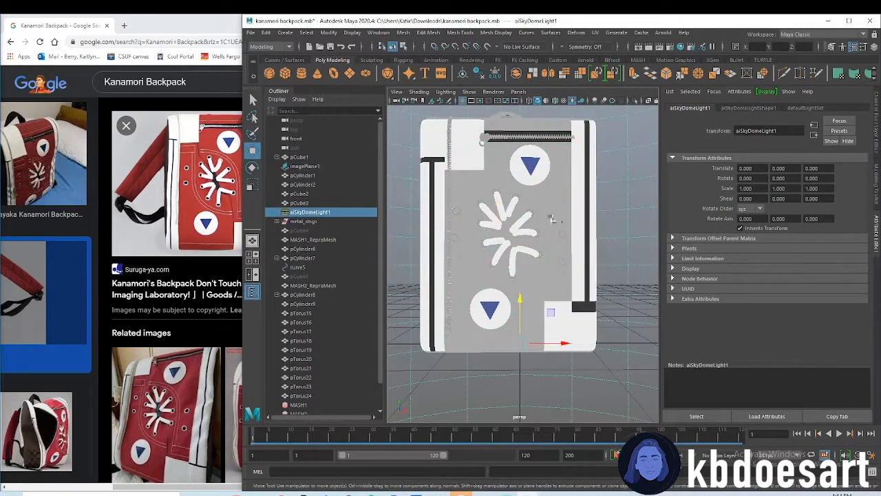
Select all faces of the main backpack body in face mode
left_click(558, 208)
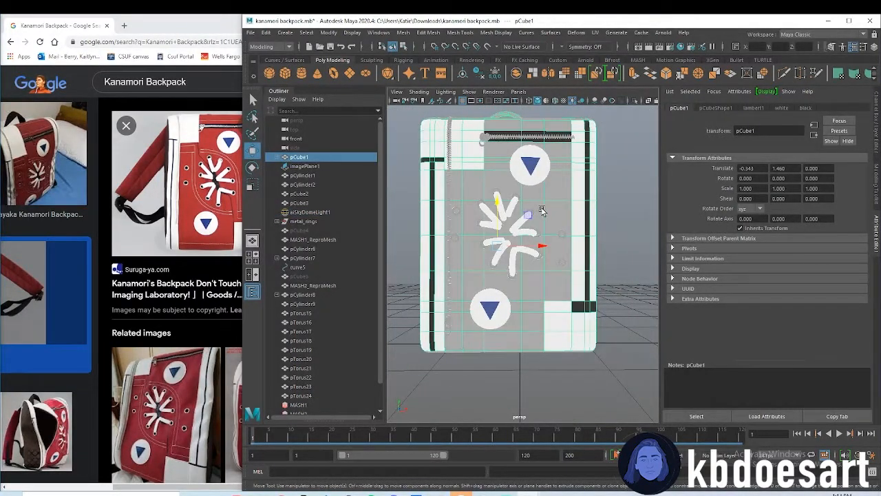
middle_click_drag(512, 236, 516, 257, "alt")
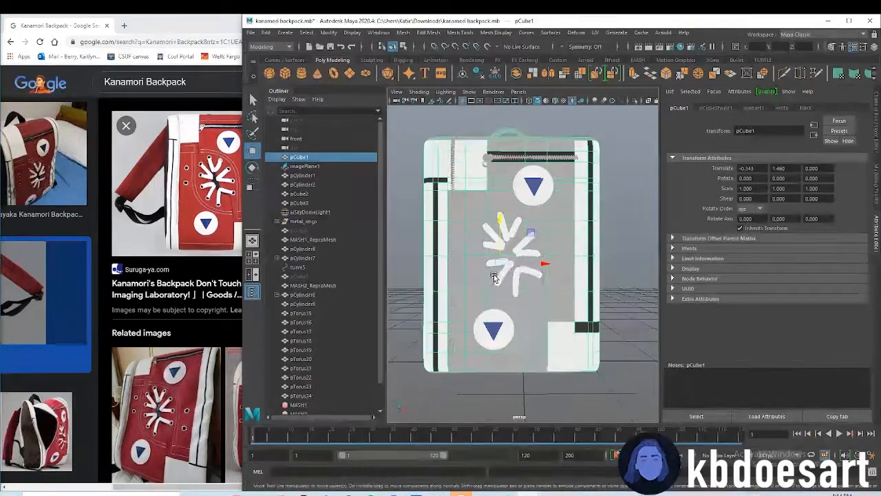
right_click(558, 163)
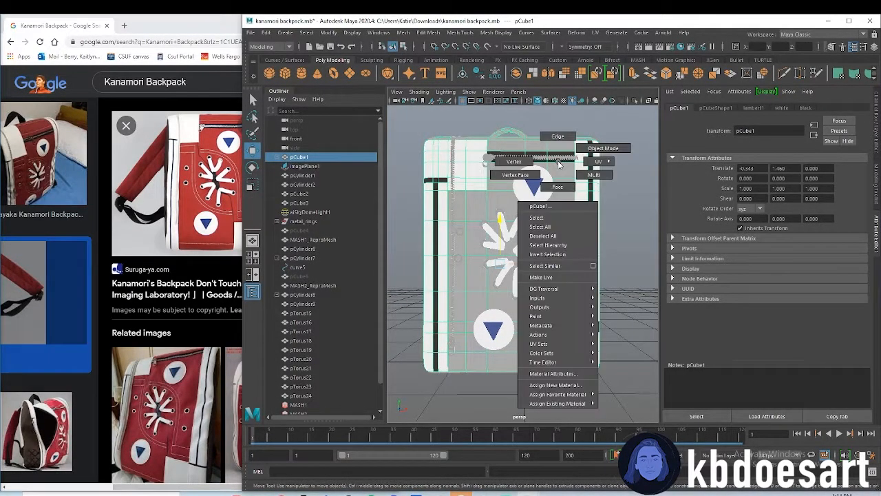
right_click_drag(558, 164, 559, 188)
scroll(578, 301, "down", 3)
left_click_drag(426, 145, 616, 390)
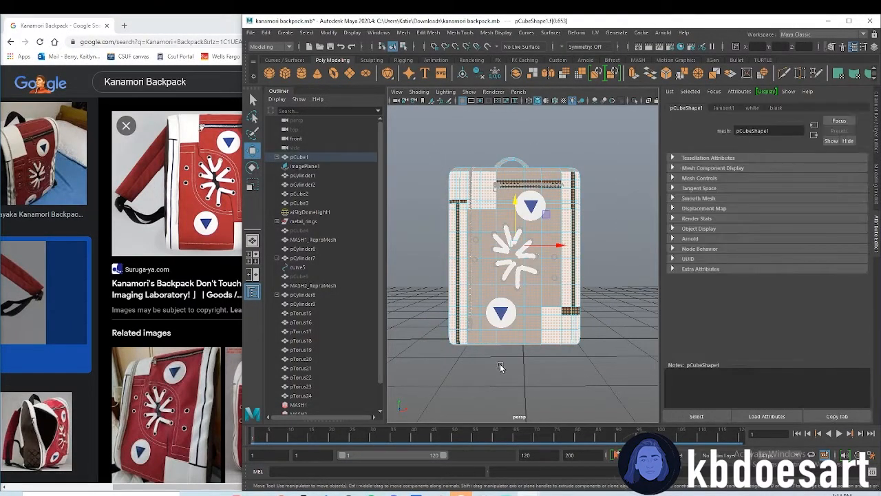
Remove the white panels and black stripes on both sides of the front from the face selection
scroll(495, 373, "up", 2)
key("q")
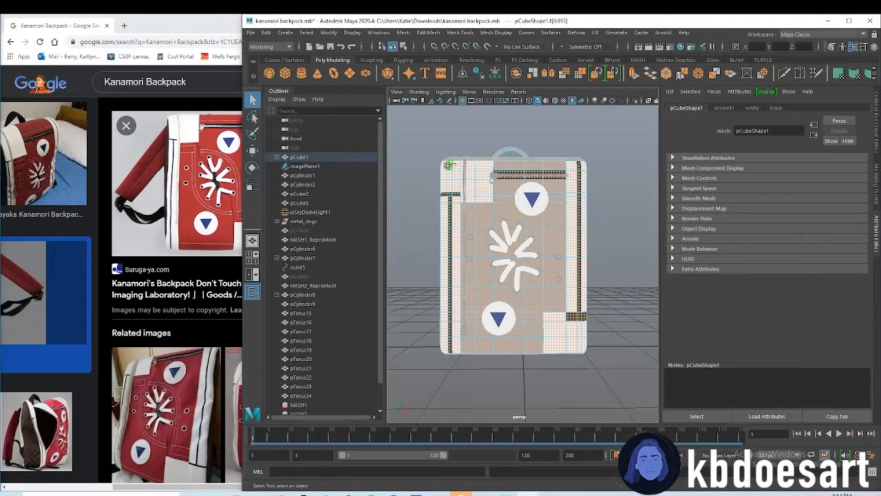
mouse_move(473, 197)
left_mouse_down()
mouse_move(461, 166)
mouse_move(446, 188)
left_mouse_up()
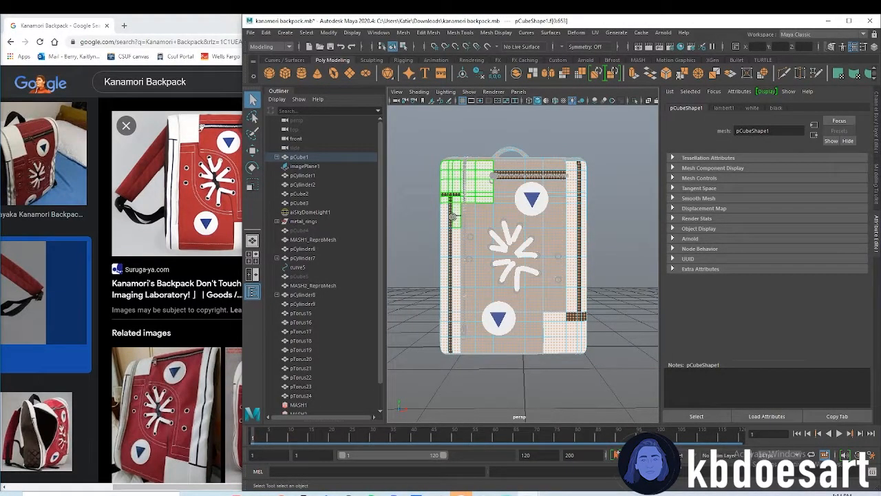
left_click_drag(453, 259, 449, 348)
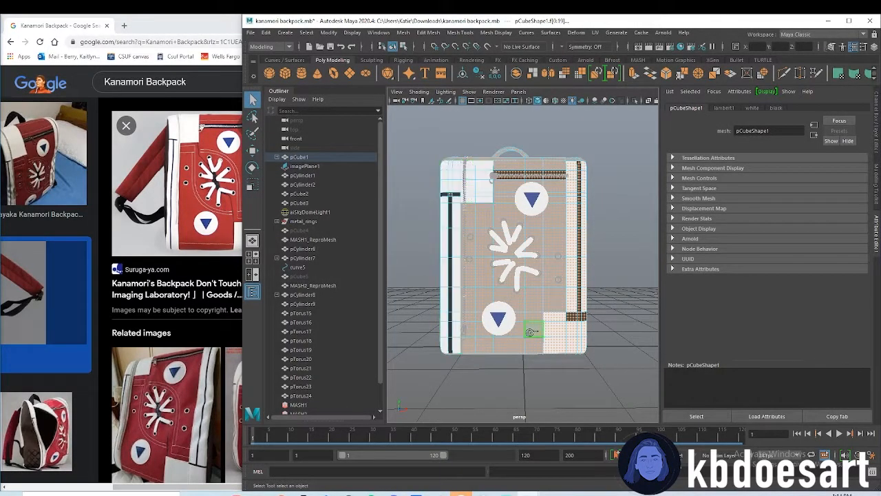
mouse_move(583, 348)
left_mouse_down()
mouse_move(551, 331)
mouse_move(571, 321)
mouse_move(577, 303)
left_mouse_up()
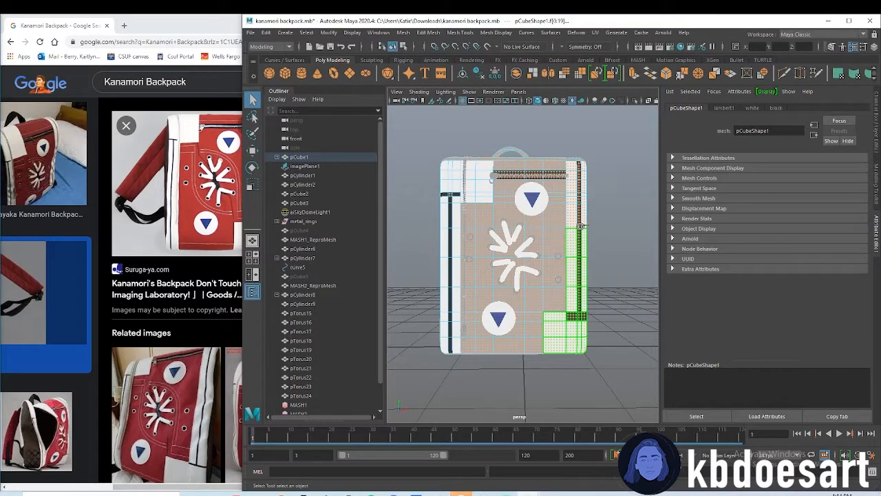
left_click_drag(578, 208, 577, 193)
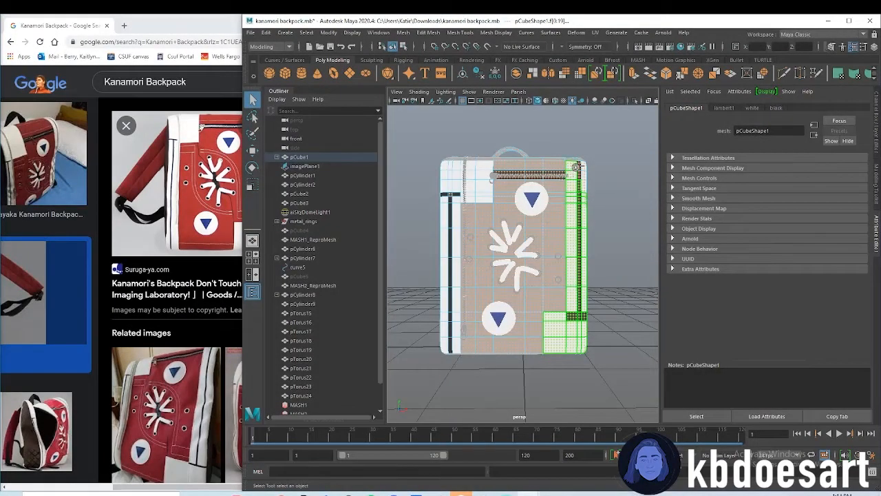
left_click(586, 199)
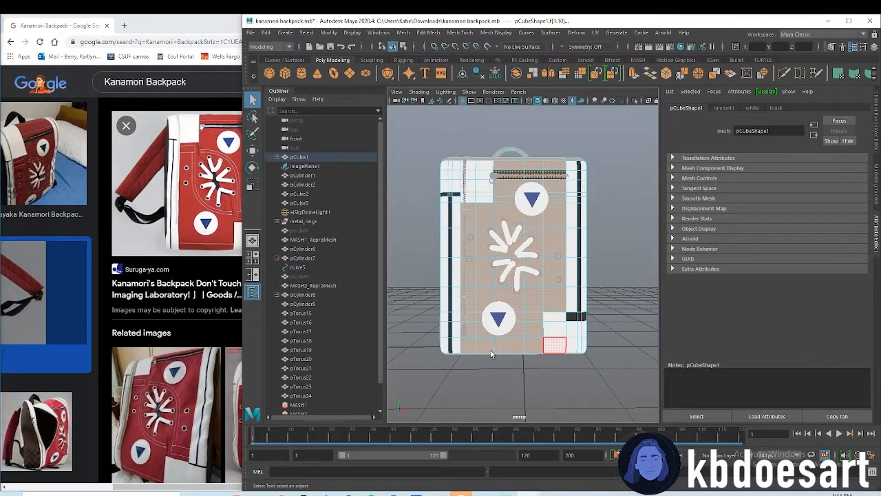
left_click(515, 301)
Assign a new aiStandardSurface material to the selected body faces and set its base color to a slightly darkened red
right_click(551, 234)
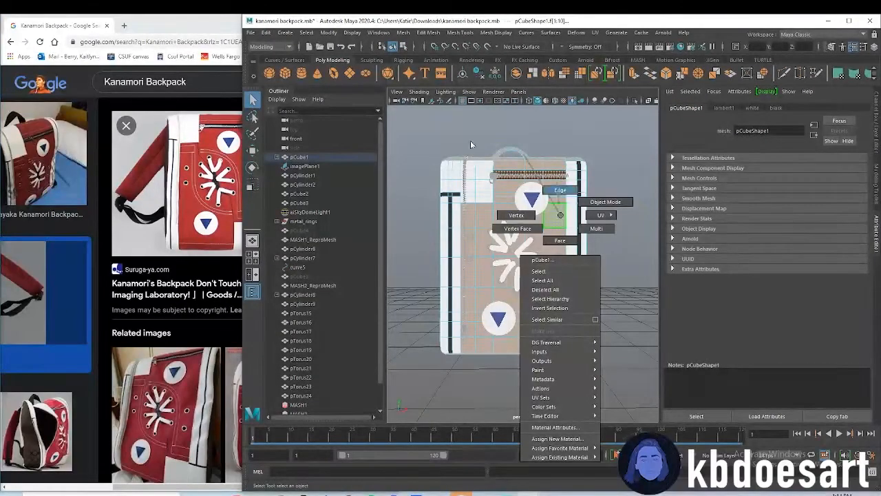
left_click(557, 438)
left_click(334, 257)
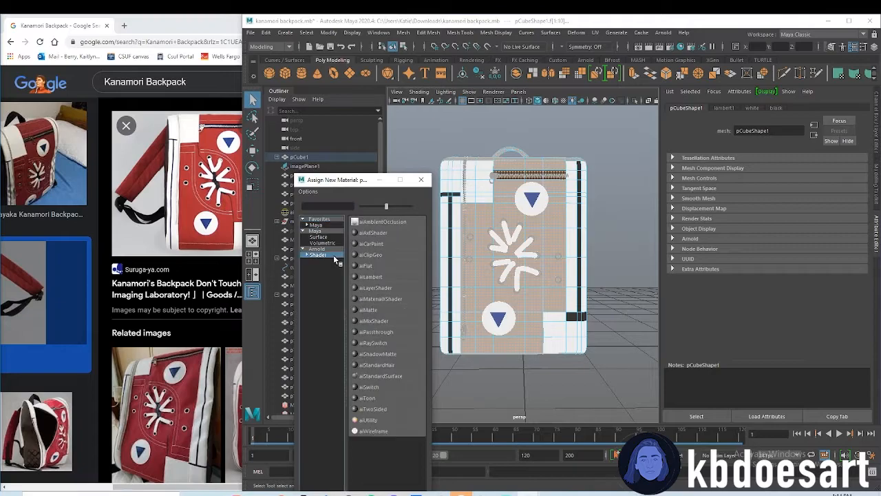
left_click(381, 376)
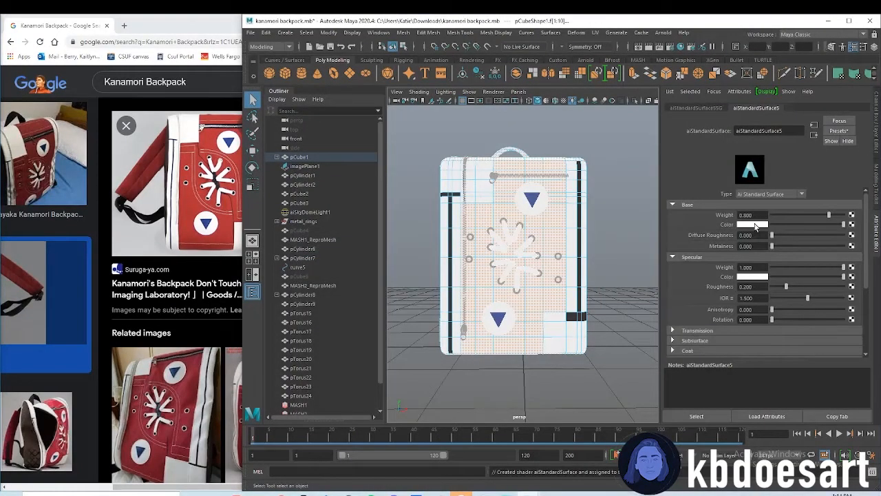
left_click(753, 224)
left_click(770, 260)
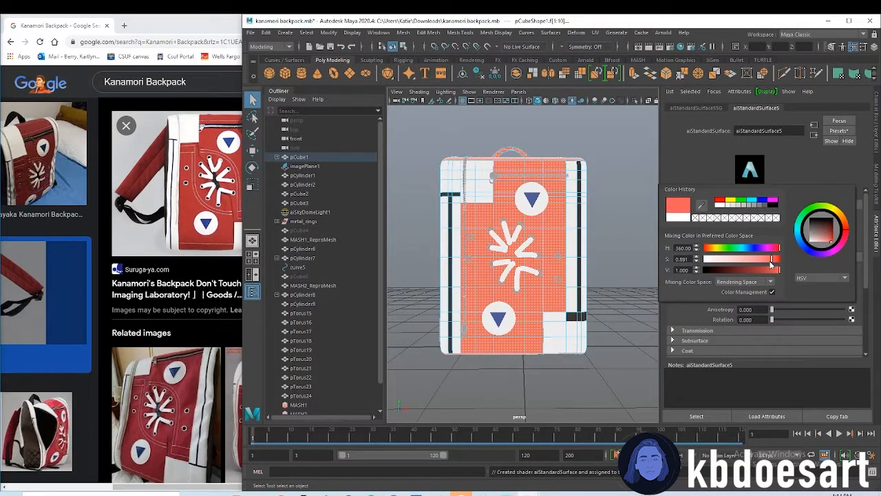
left_click(769, 269)
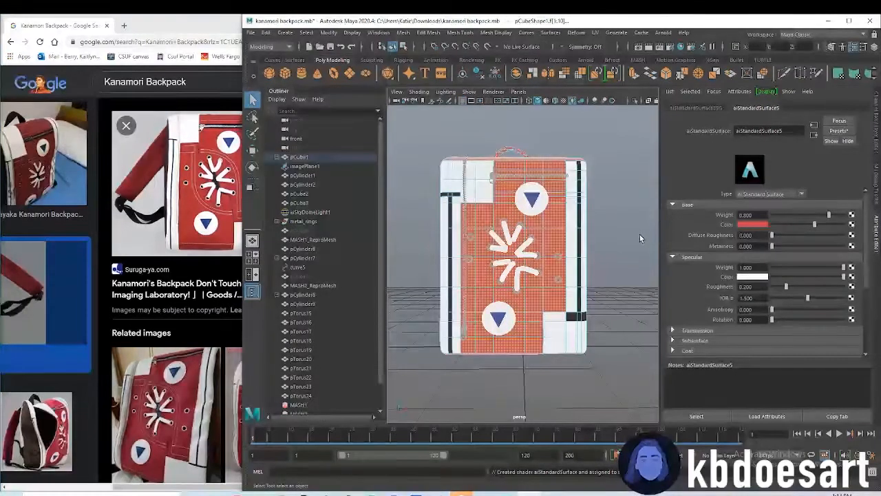
Select only the faces of the backpack's top carry handle and assign the existing black material to them
left_click(605, 314)
left_click_drag(584, 235, 551, 261, "alt")
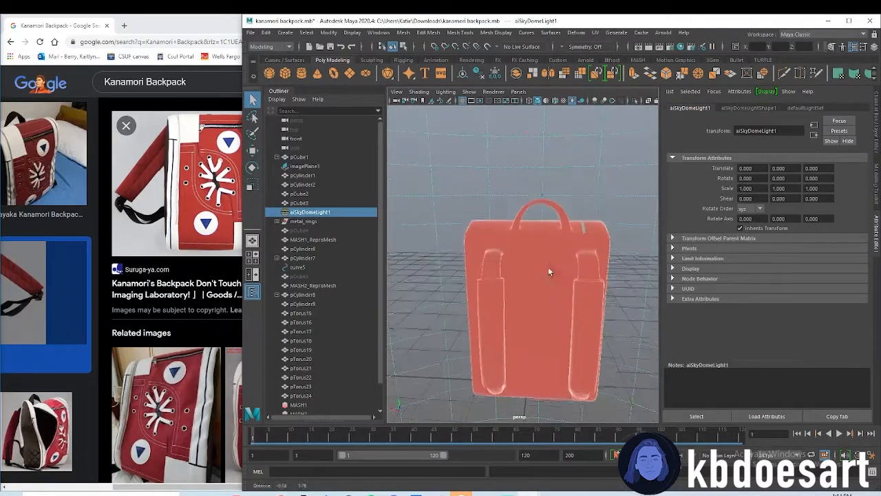
left_click(556, 236)
scroll(551, 241, "up", 8)
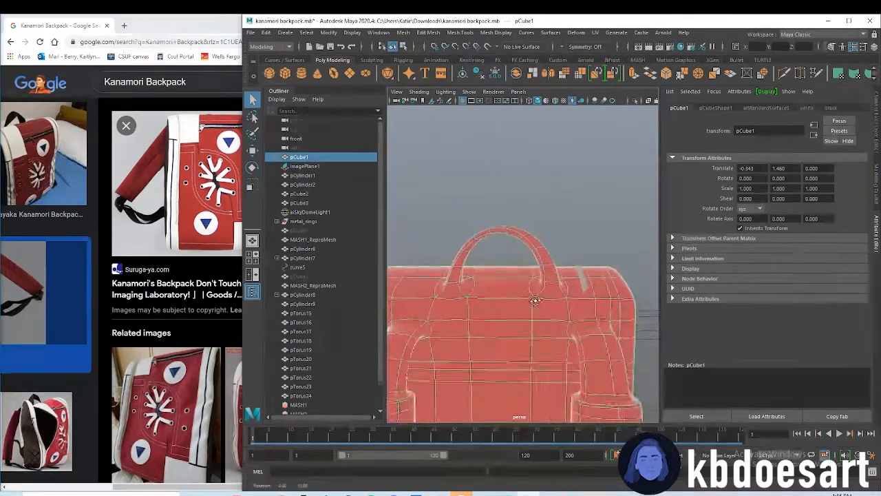
right_click_drag(539, 250, 525, 236)
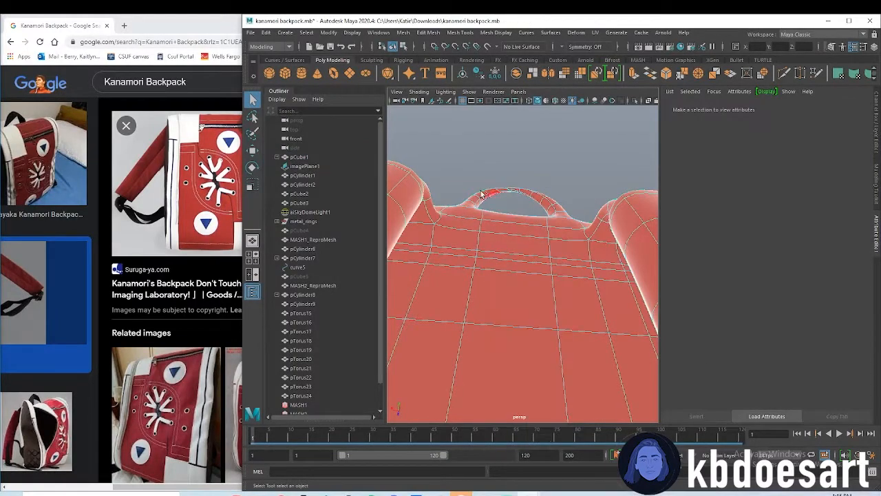
left_click_drag(571, 211, 572, 210)
scroll(524, 276, "down", 3)
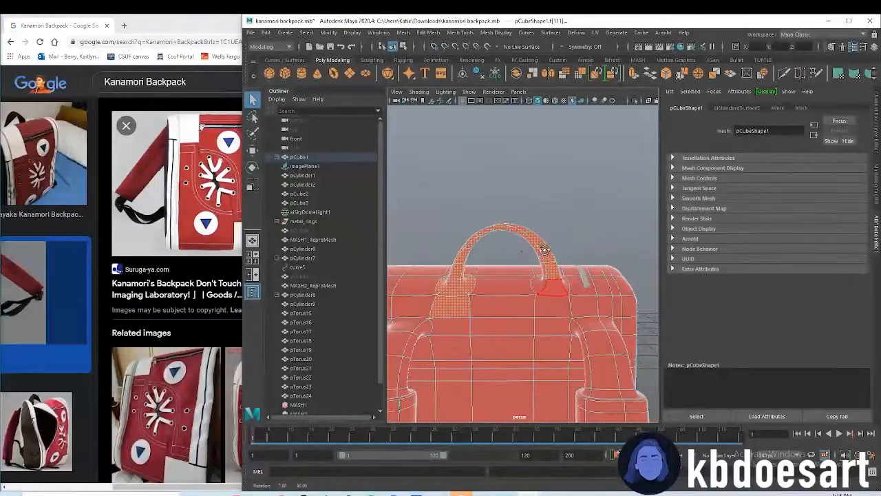
left_click(458, 313, "shift")
left_click(537, 283, "shift")
left_click_drag(537, 282, 508, 305, "alt")
right_click_drag(536, 258, 600, 441)
Rename the body's aiStandardSurface5 material to red
left_click(739, 107)
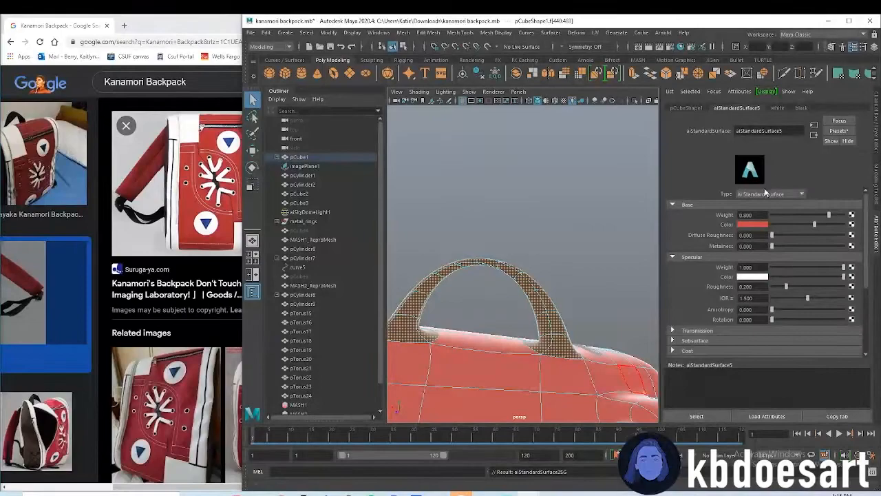
type("red")
key("Return")
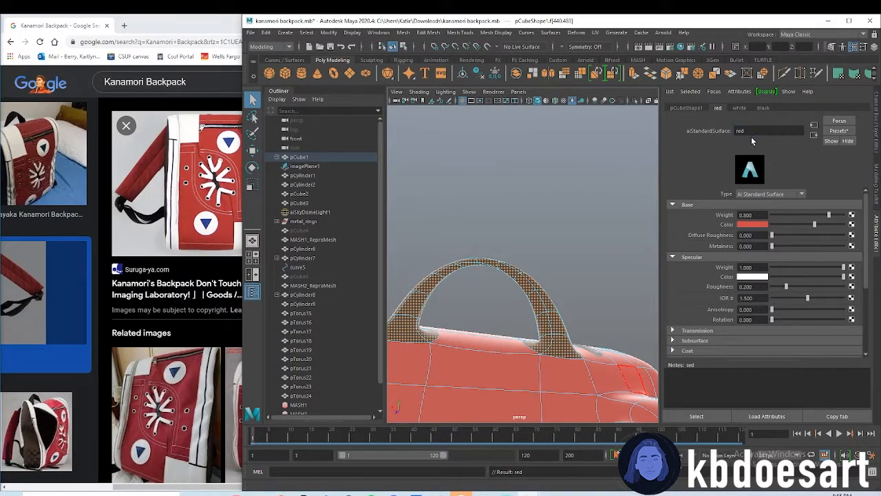
Select the upper connector faces of both shoulder straps, between the backpack body and the padded sections
scroll(478, 324, "down", 3)
left_click_drag(478, 324, 531, 275, "alt")
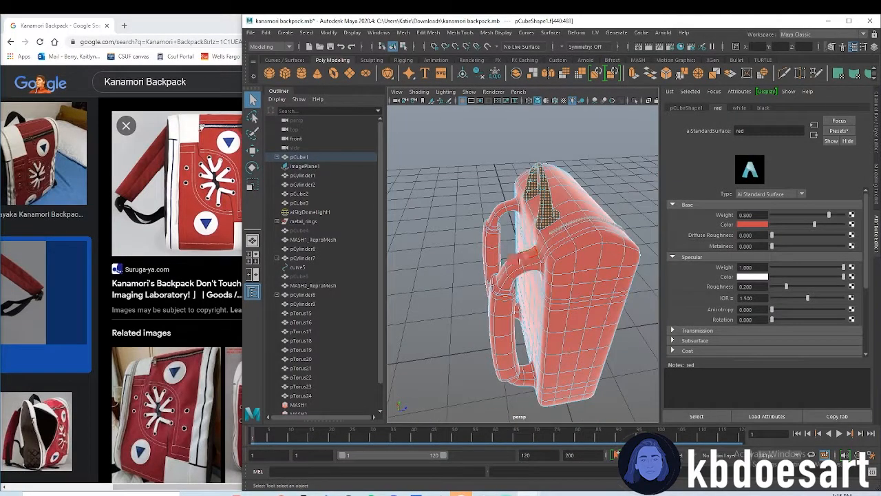
left_click(522, 261)
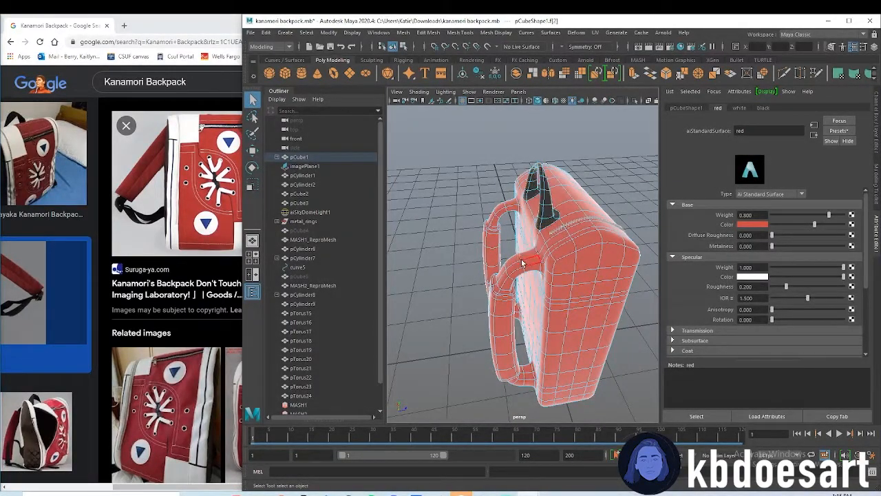
left_click(513, 264, "shift")
left_click(501, 272, "shift")
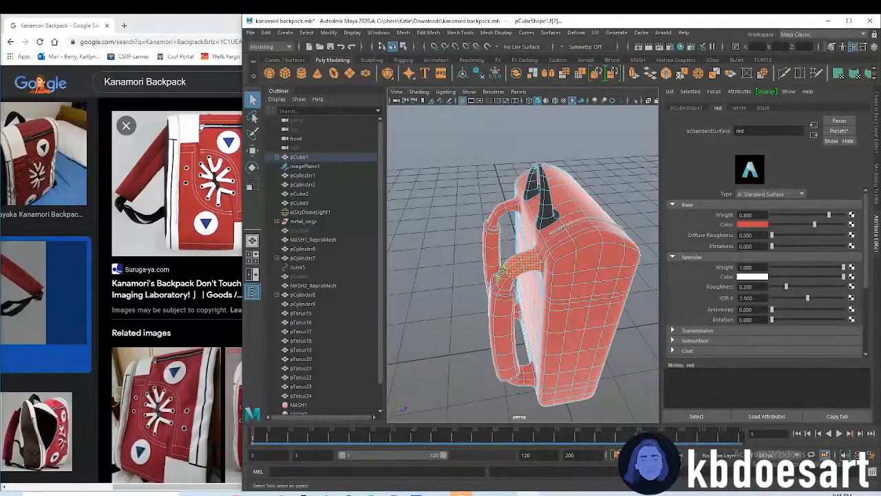
left_click(502, 210, "shift")
right_click_drag(506, 286, 613, 277, "alt")
left_click_drag(510, 317, 587, 301, "alt")
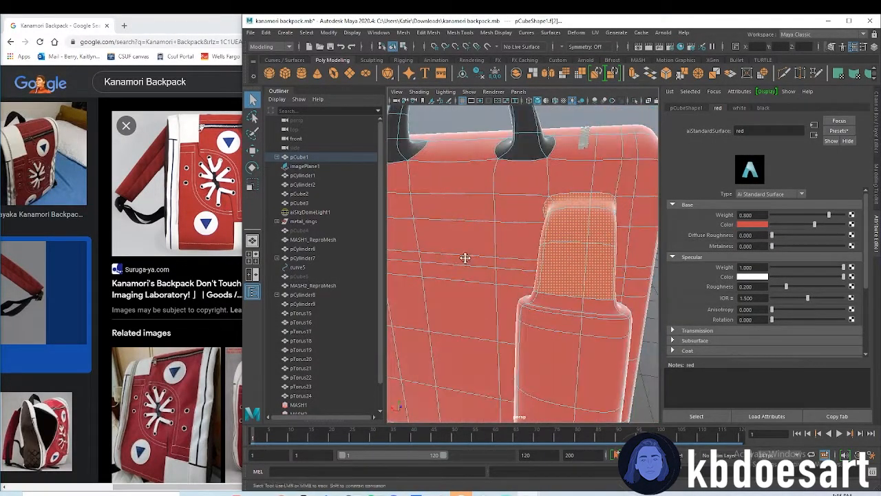
middle_click_drag(465, 257, 535, 256, "alt")
right_click_drag(586, 291, 490, 260, "alt")
middle_click_drag(489, 259, 604, 264, "alt")
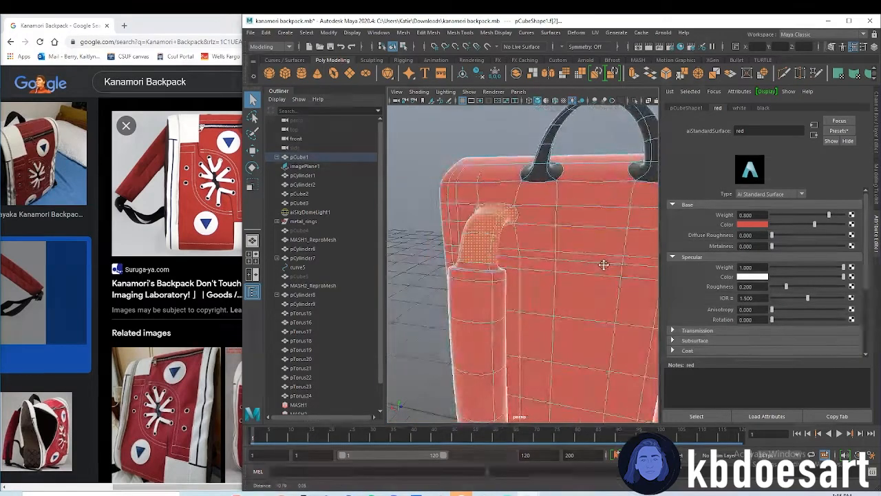
Add the lower connector faces of the nearer shoulder strap to the selection, from the padding's end to the bag
left_click_drag(604, 264, 479, 286, "alt")
left_click_drag(532, 276, 464, 274, "alt")
left_click_drag(606, 349, 497, 322, "alt")
middle_click_drag(497, 322, 526, 241, "alt")
left_click_drag(525, 241, 560, 302, "alt")
left_click(559, 301, "shift")
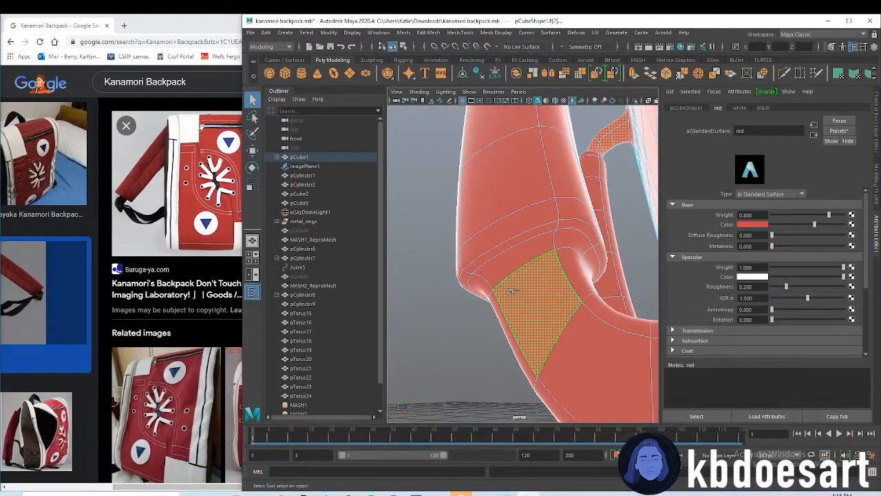
double_click(502, 318, "shift")
left_click(511, 270, "shift")
double_click(480, 282, "shift")
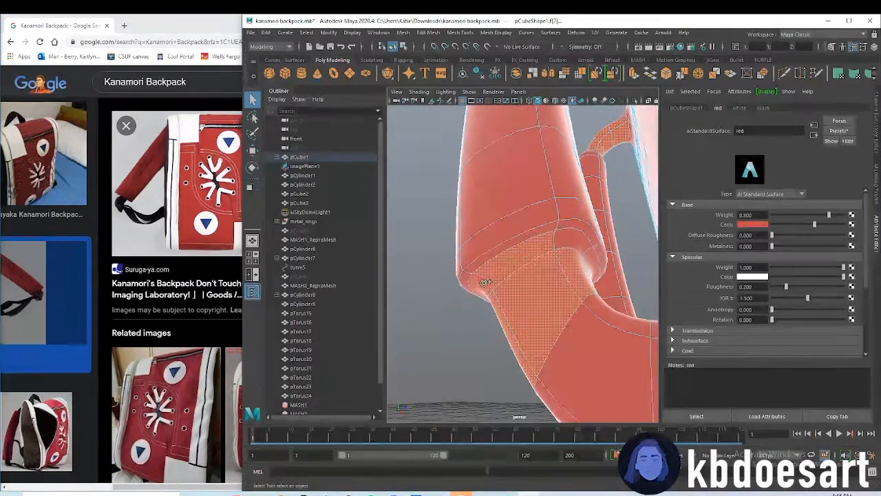
left_click(618, 369, "shift")
left_click_drag(581, 334, 440, 293, "alt")
left_click_drag(557, 318, 611, 308, "alt")
double_click(612, 310, "shift")
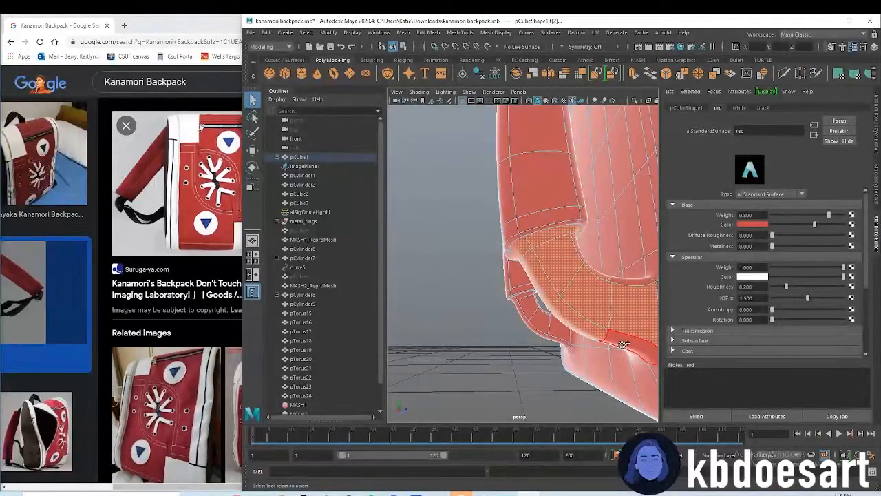
Complete the selection of the nearer strap's lower connector faces and assign the existing black material to the selected connector faces
left_click(541, 336, "shift")
left_click(528, 307, "shift")
left_click(522, 313, "shift")
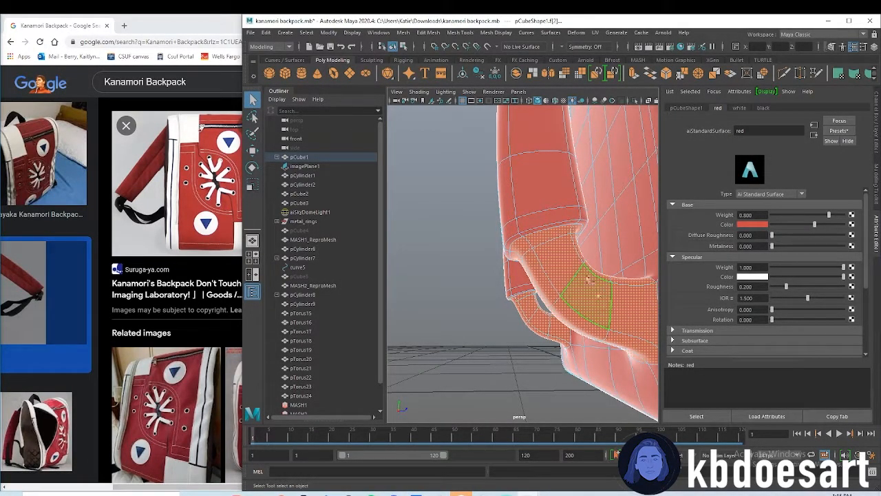
right_click(580, 259)
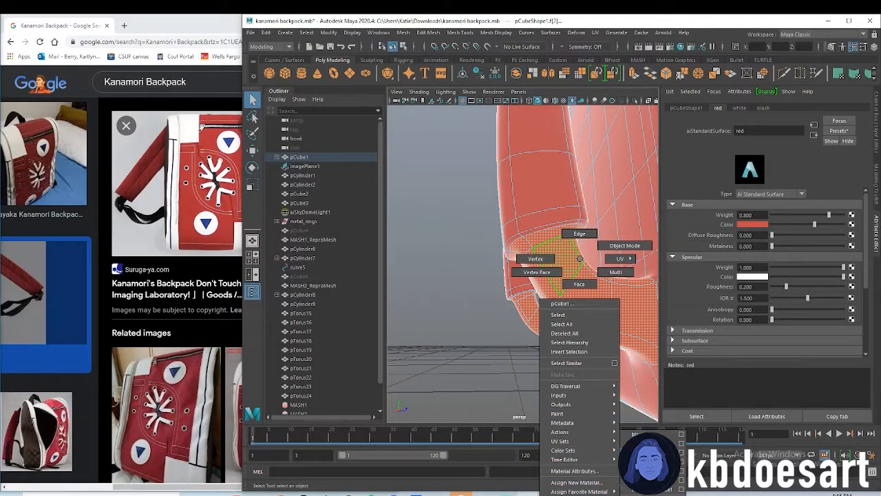
left_click(627, 434)
scroll(514, 310, "down", 8)
left_click_drag(513, 311, 632, 289, "alt")
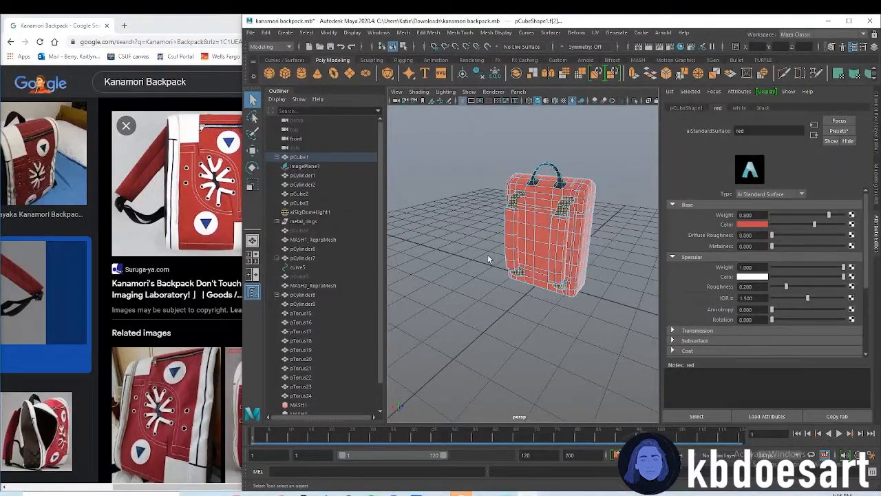
Insert a lengthwise edge loop down the padded section of each shoulder strap with Multi-Cut
right_click_drag(489, 259, 599, 305, "alt")
middle_click_drag(600, 305, 505, 305, "alt")
left_click_drag(506, 305, 588, 215, "alt")
right_click(589, 215)
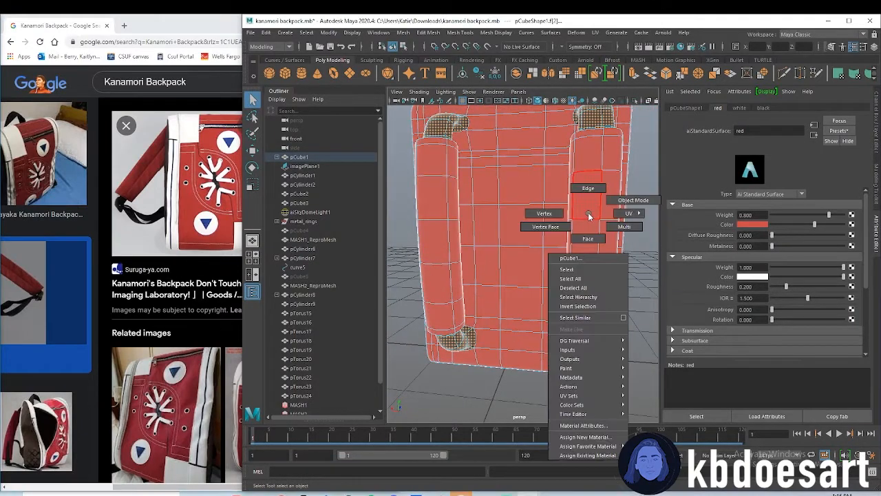
left_click(588, 188)
left_click(580, 222)
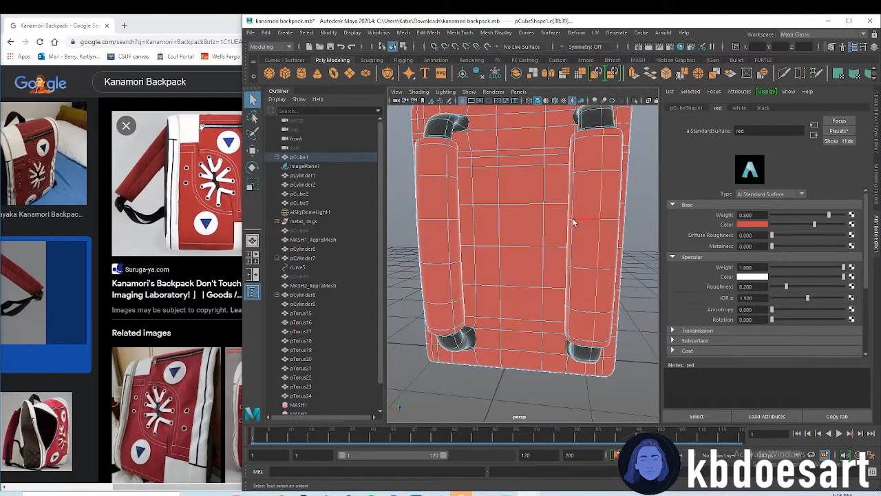
left_click_drag(444, 203, 466, 213, "alt")
right_click_drag(466, 214, 412, 211, "shift")
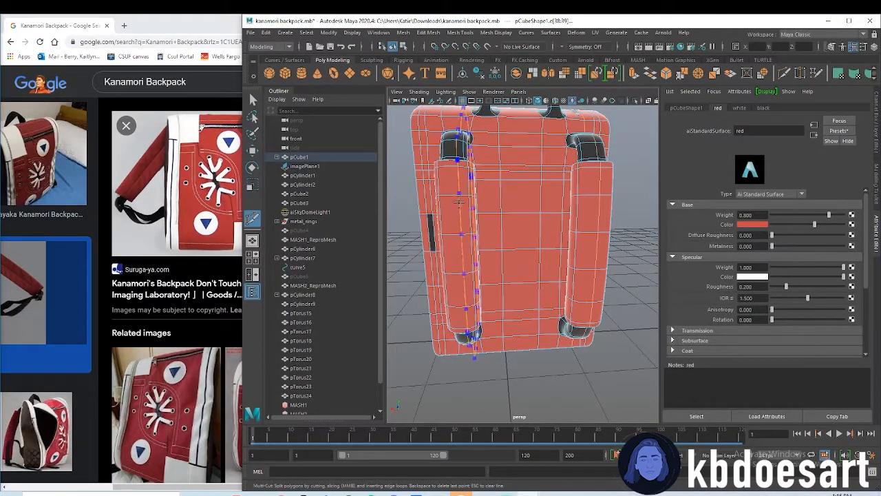
left_click(457, 205, "ctrl")
left_click_drag(624, 280, 573, 224, "alt")
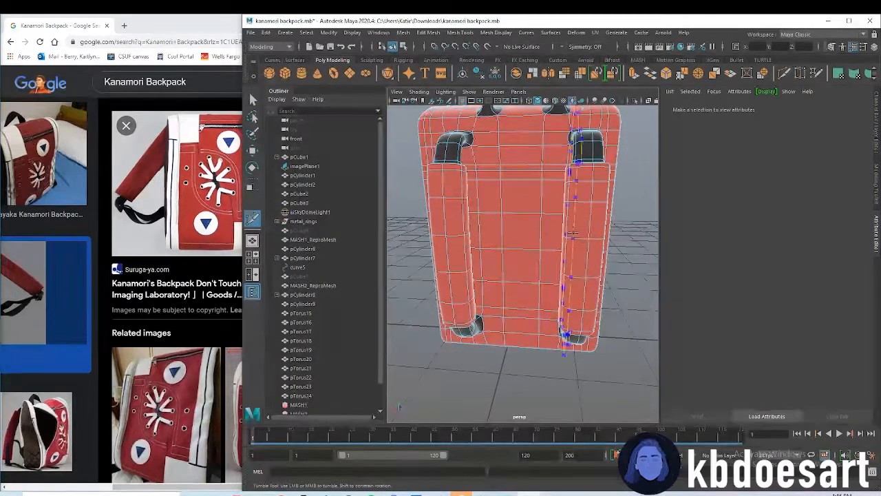
left_click(575, 231, "ctrl")
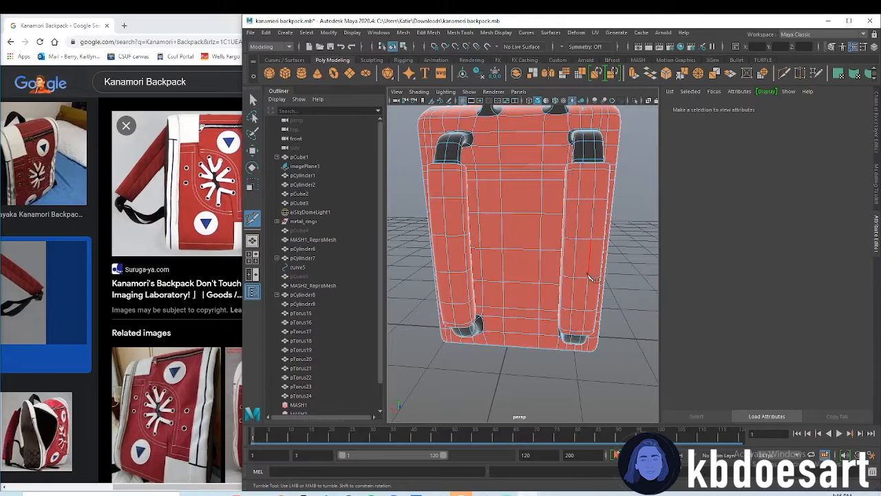
Select the new lengthwise edge loop on one shoulder strap and shift it slightly sideways
key("w")
right_click_drag(591, 222, 589, 198)
double_click(595, 216)
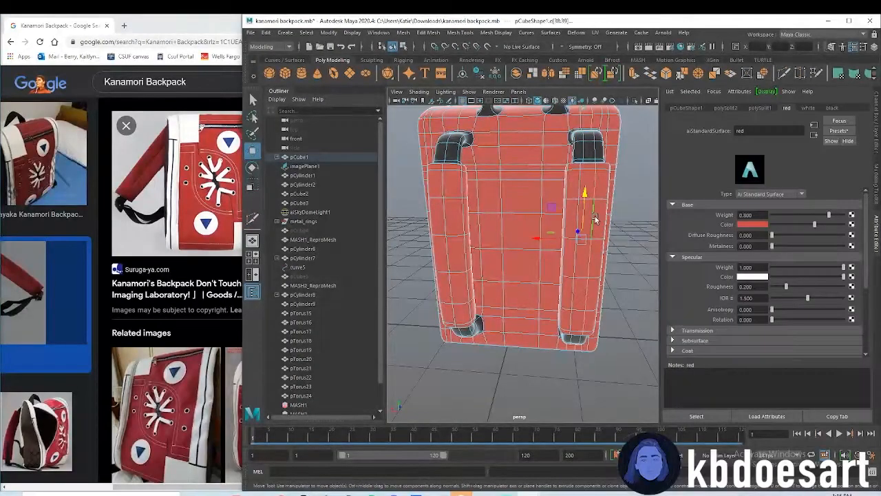
left_click_drag(563, 238, 558, 242)
double_click(575, 206)
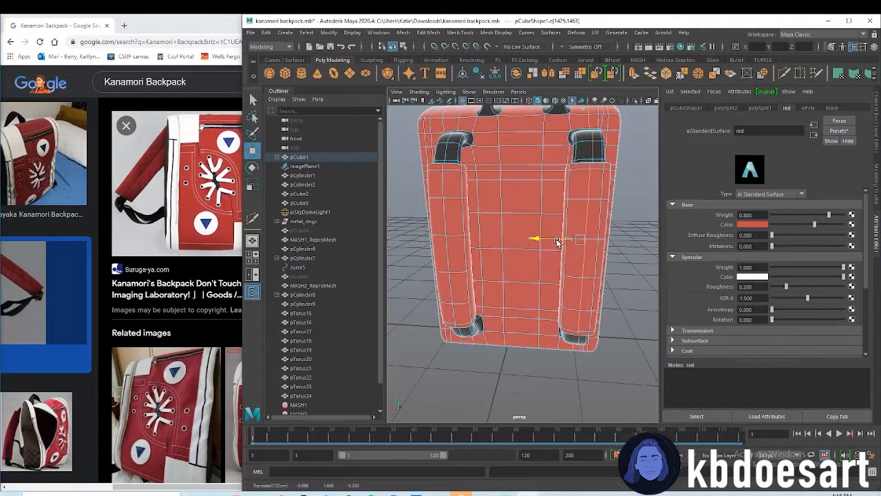
Select the lengthwise center edges along the padded section of one shoulder strap, from its upper to its lower end
left_click_drag(603, 321, 589, 263, "alt")
left_click(582, 276)
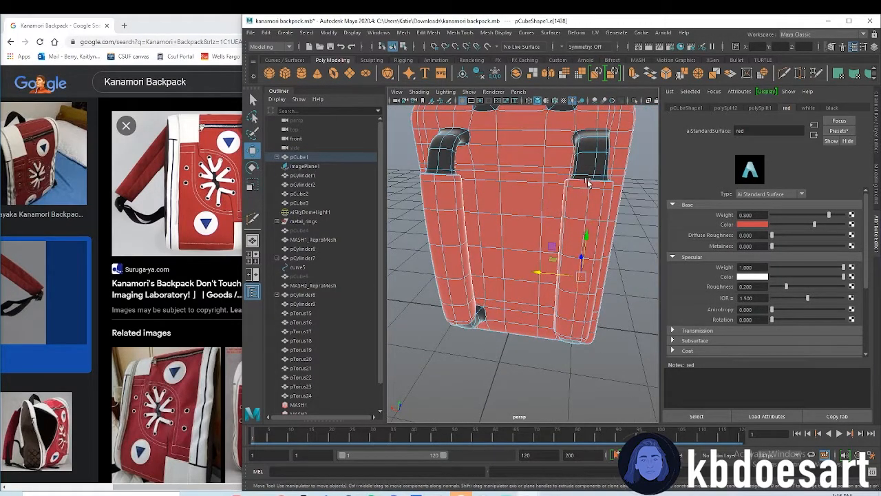
left_click_drag(588, 183, 599, 227, "alt")
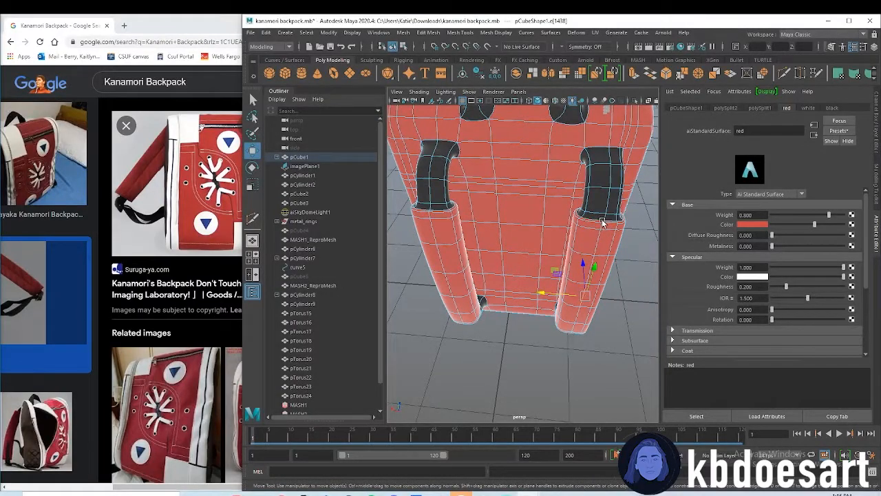
left_click(599, 234)
double_click(589, 276, "shift")
left_click_drag(588, 305, 590, 257, "alt")
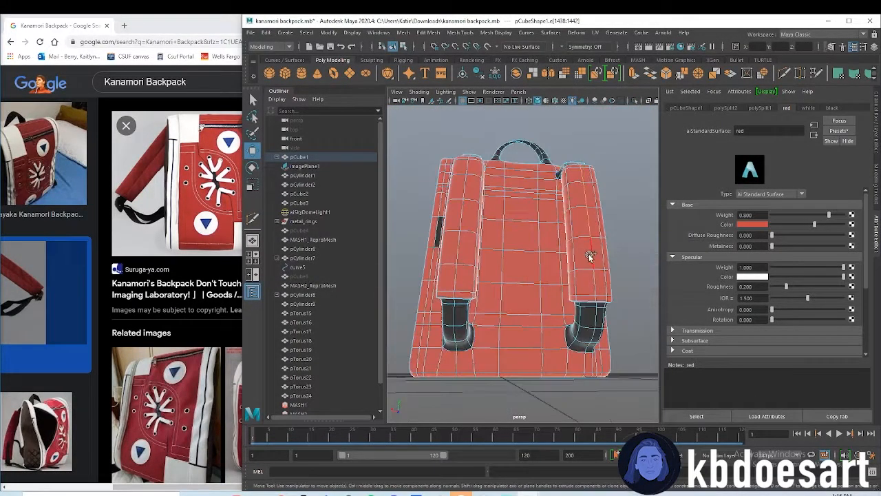
left_click(594, 293)
double_click(589, 274, "shift")
left_click_drag(606, 325, 609, 244, "alt")
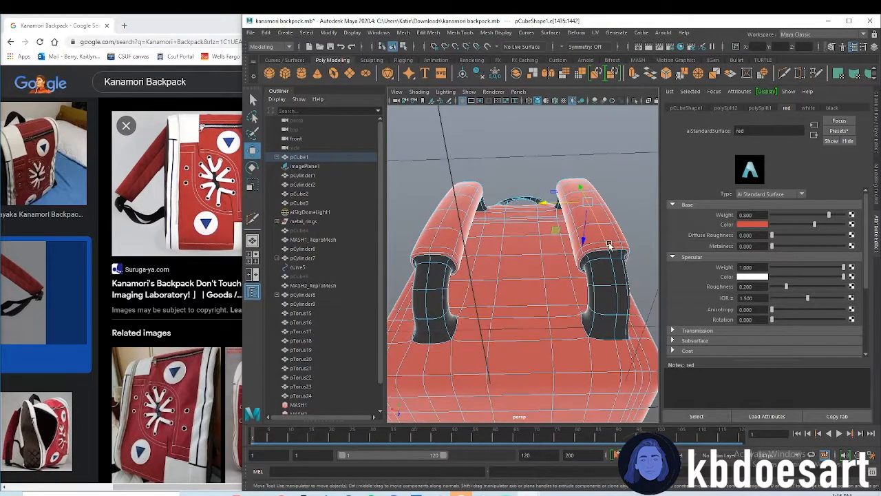
left_click(609, 250, "shift")
Add the other strap's center edges to the selection, try to extrude them all, and undo the extrusion
left_click(444, 214, "shift")
left_click(454, 192, "shift")
left_click_drag(466, 195, 521, 372, "alt")
left_click(440, 191, "shift")
left_click_drag(563, 335, 527, 258, "alt")
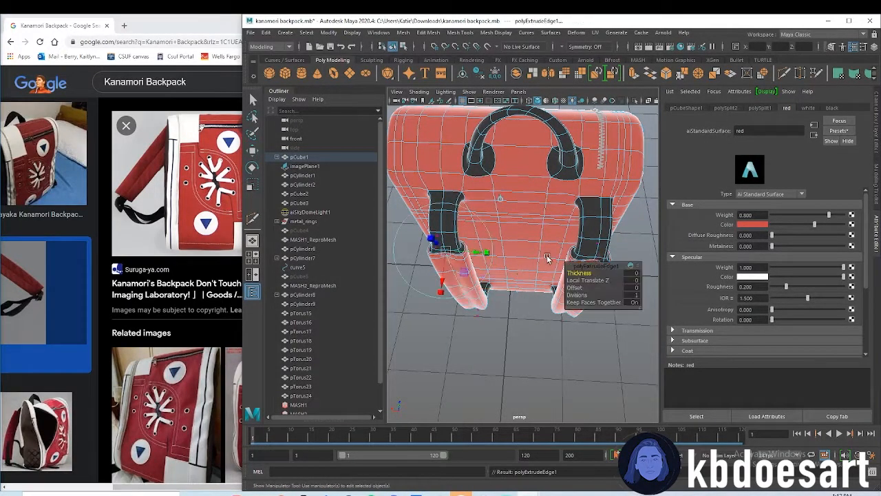
key("ctrl+e")
left_click_drag(522, 251, 523, 268)
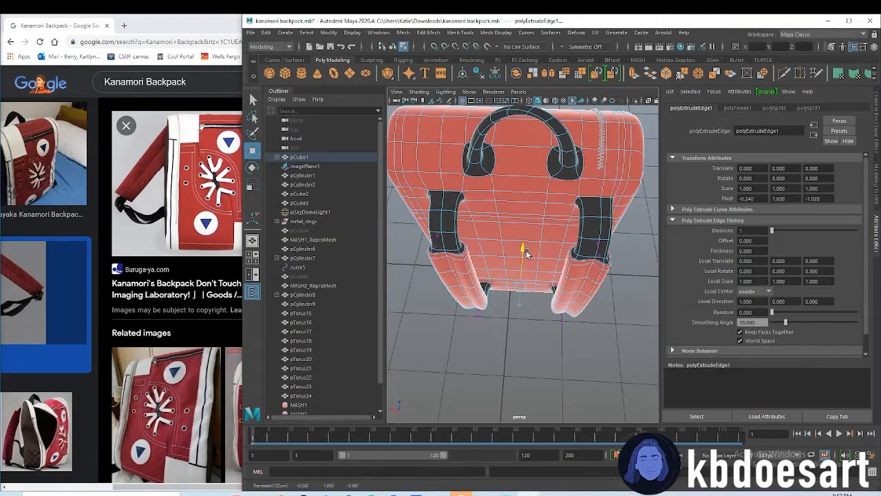
key("ctrl+z")
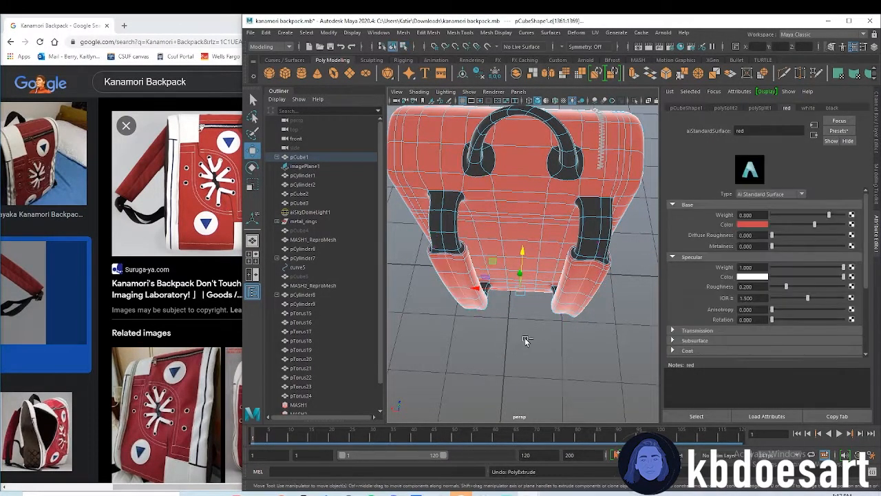
Browse the Kanamori Backpack image results in the browser and open the reference photo showing the back and straps
right_click_drag(537, 329, 582, 302)
left_click(627, 365)
left_click_drag(627, 364, 673, 321, "alt")
left_click(536, 227)
right_click_drag(535, 227, 528, 205)
scroll(157, 342, "down", 3)
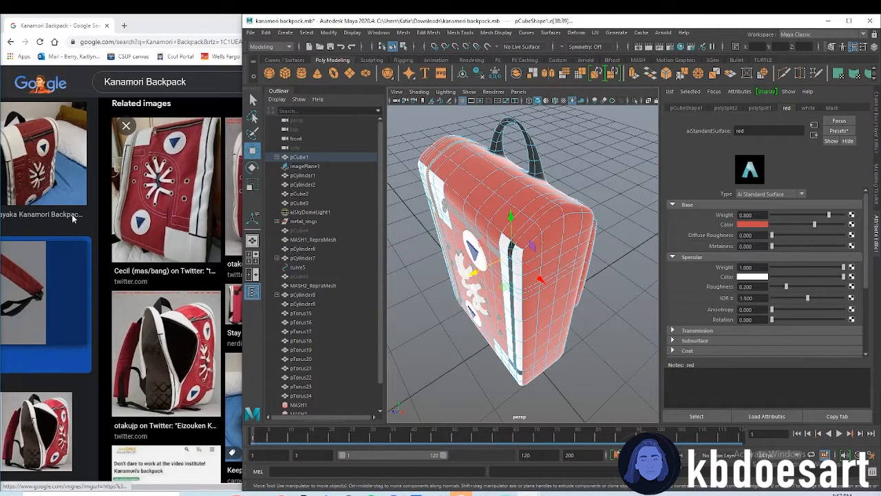
left_click(69, 286)
scroll(289, 335, "down", 8)
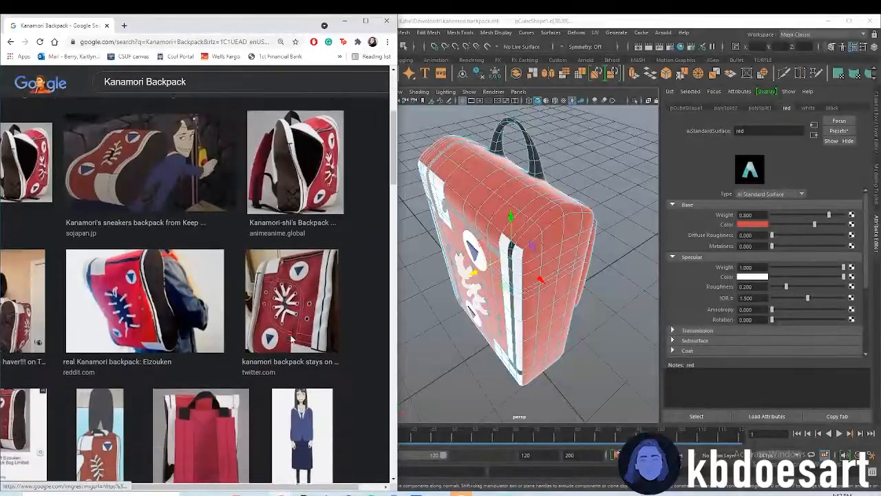
scroll(290, 336, "down", 2)
left_click(207, 265)
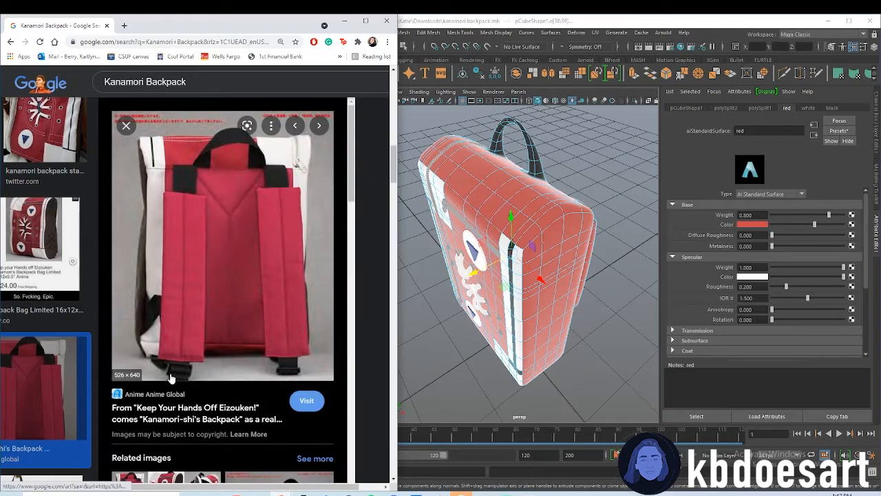
Switch back to Maya and try to select the backpack's side-panel faces from the rear view
left_click_drag(606, 304, 524, 205, "alt")
middle_click_drag(525, 205, 562, 252, "alt")
left_click_drag(538, 268, 601, 254, "alt")
right_click_drag(545, 221, 557, 240)
left_click_drag(557, 240, 490, 250, "alt")
key("q")
left_click(527, 263)
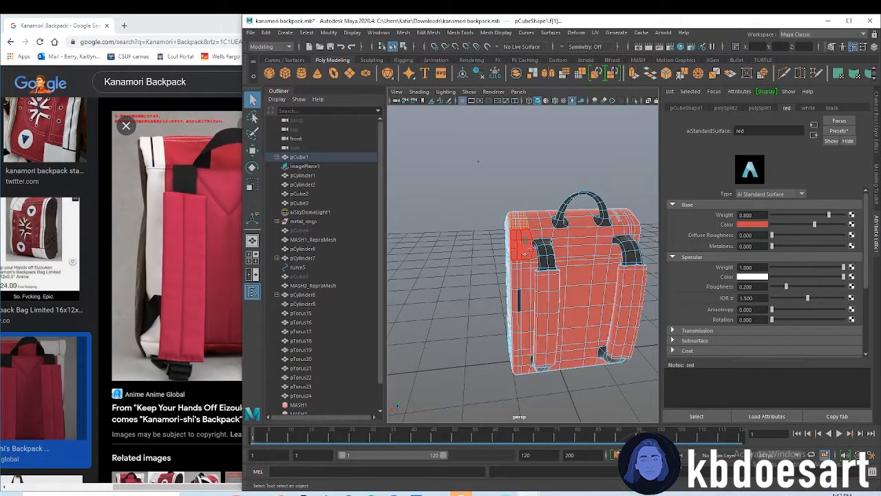
left_click(525, 247, "shift")
left_click_drag(529, 296, 515, 287, "alt")
right_click_drag(516, 287, 527, 303, "alt")
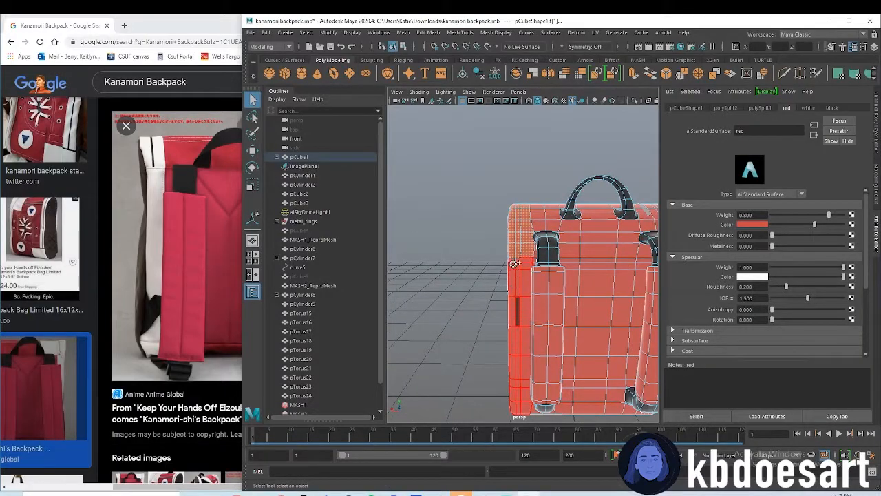
left_click_drag(512, 274, 482, 277, "alt")
left_click(547, 279, "shift")
mouse_move(546, 278)
left_mouse_down("alt")
mouse_move(519, 303)
mouse_move(489, 269)
mouse_move(530, 276)
left_mouse_up("alt")
right_click_drag(552, 194, 611, 471)
left_click_drag(601, 358, 552, 325, "alt")
Select all faces of the backpack body's side panels in side-on views, from top to bottom on both sides
left_click(600, 201)
left_click(558, 209)
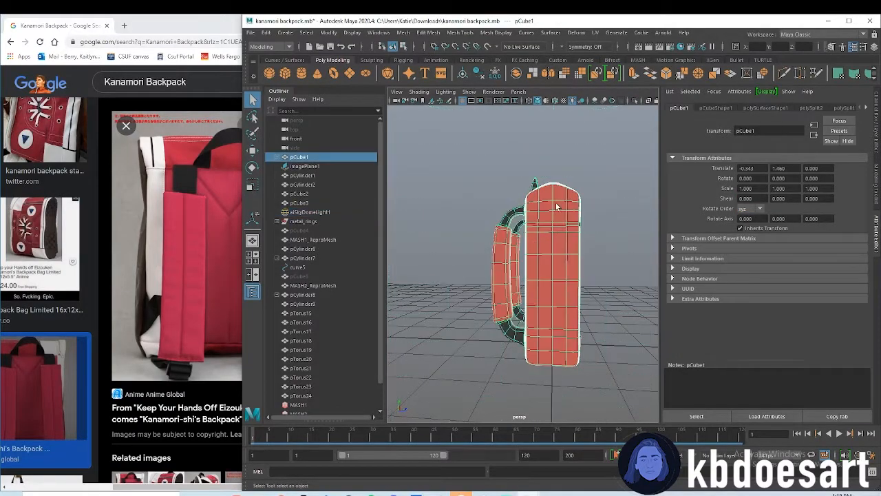
right_click_drag(535, 198, 544, 202)
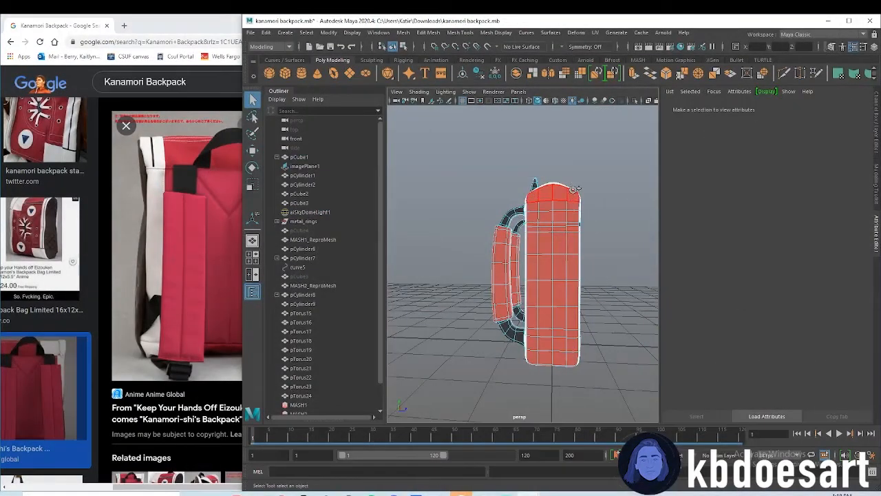
left_click(563, 209)
mouse_move(544, 199)
left_mouse_down()
mouse_move(568, 238)
mouse_move(559, 323)
left_mouse_up()
left_click_drag(572, 277, 555, 212)
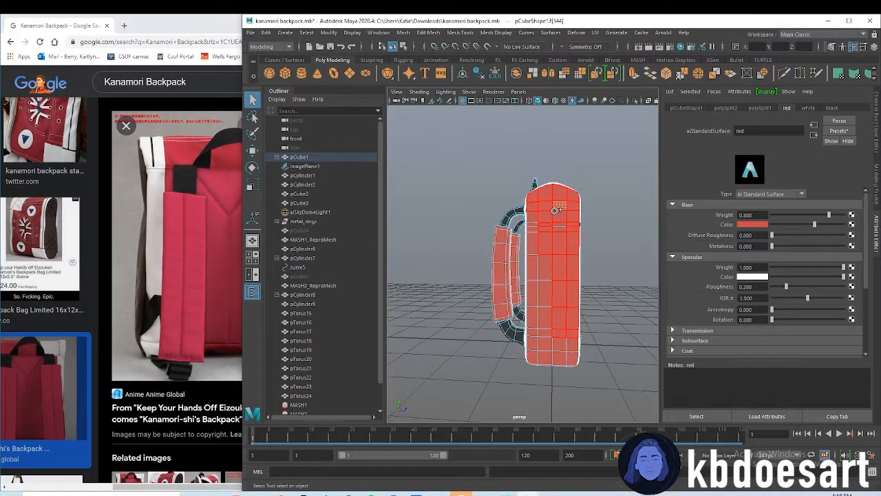
mouse_move(543, 299)
left_mouse_down()
mouse_move(544, 343)
mouse_move(574, 356)
left_mouse_up()
left_click_drag(604, 326, 405, 318, "alt")
mouse_move(504, 169)
left_mouse_down()
mouse_move(480, 200)
mouse_move(509, 195)
mouse_move(522, 399)
left_mouse_up()
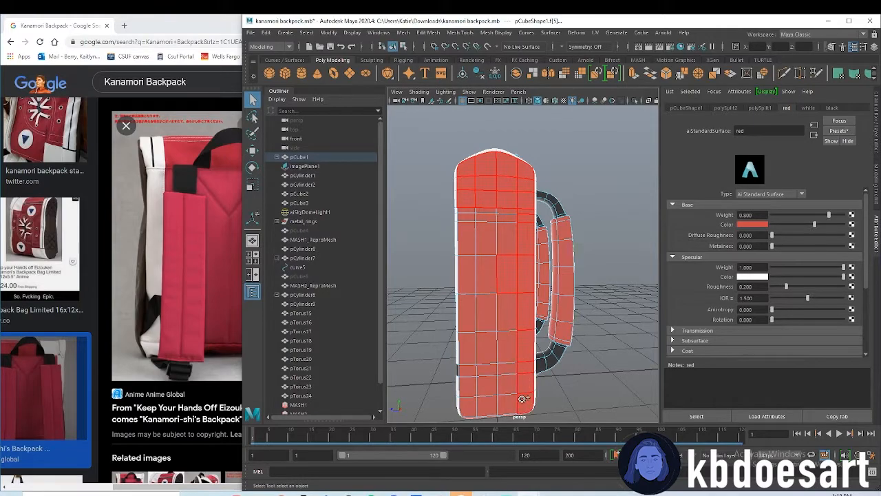
mouse_move(473, 386)
left_mouse_down()
mouse_move(498, 296)
mouse_move(478, 251)
mouse_move(495, 214)
mouse_move(475, 204)
left_mouse_up()
Assign a new aiStandardSurface material to the side-panel faces and give it a dark, saturated base color with value 0.136
right_click(504, 204)
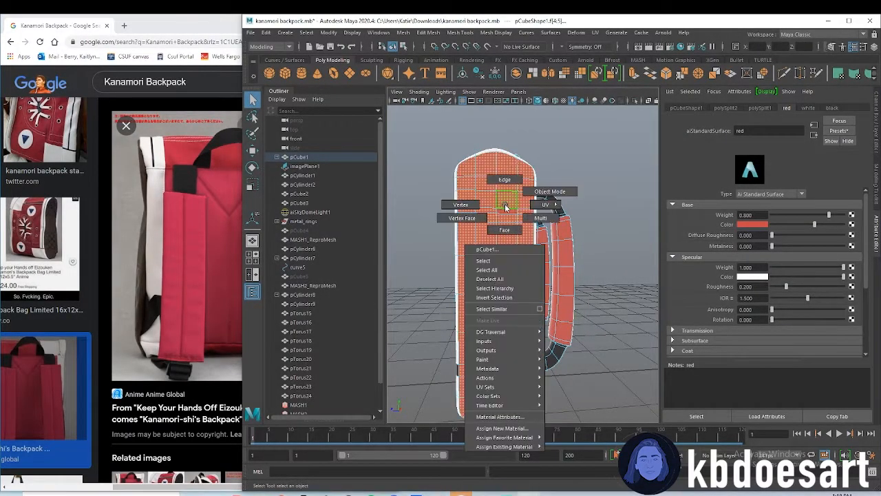
right_click_drag(509, 204, 521, 421)
left_click(323, 254)
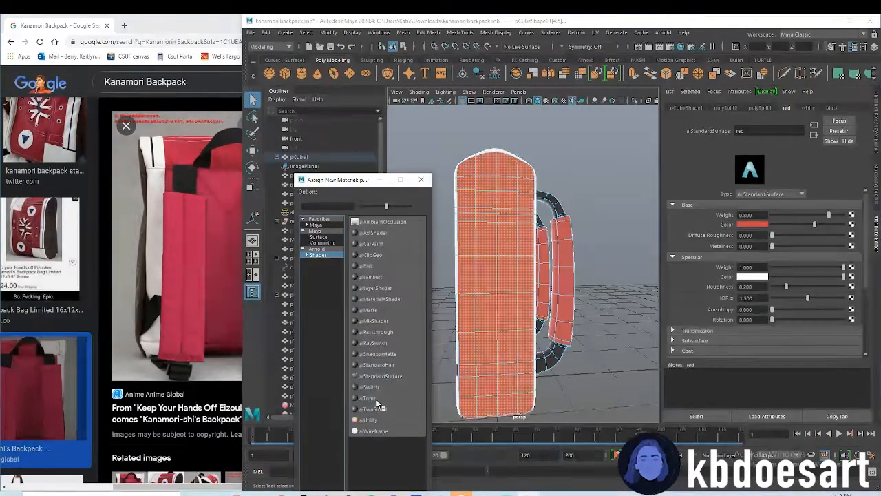
left_click(386, 375)
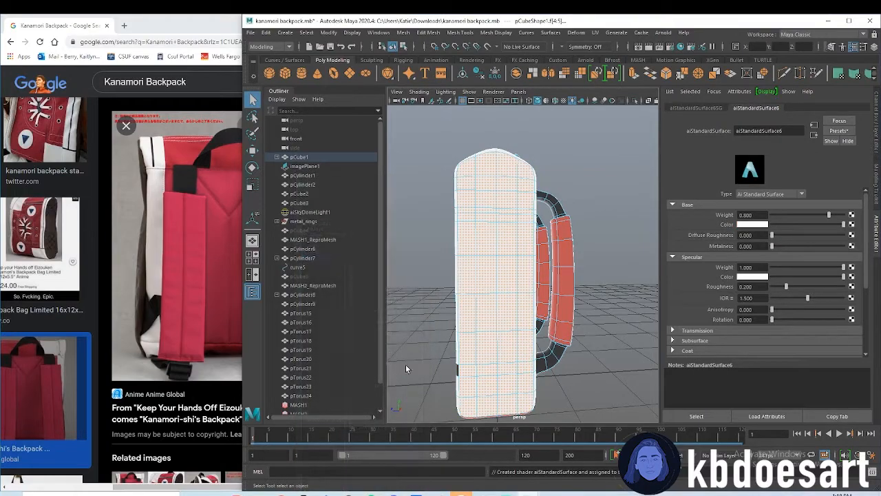
left_click(764, 225)
left_click(747, 270)
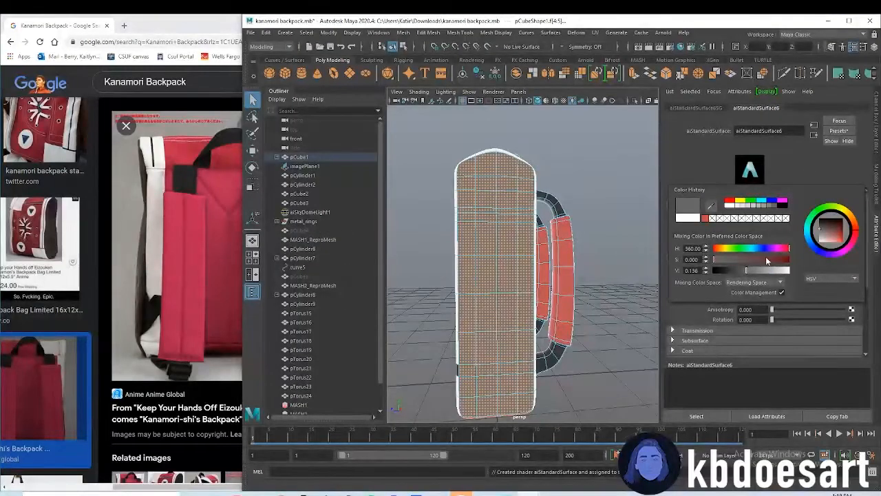
left_click(776, 260)
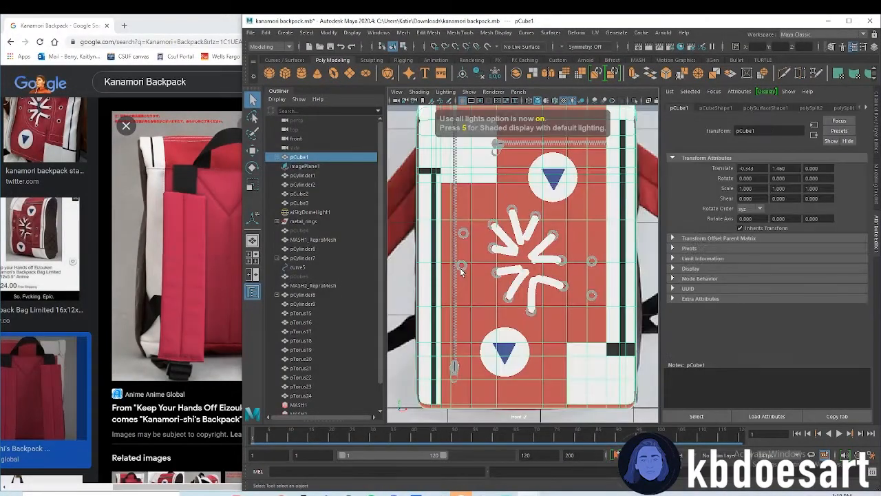
Display the front view in wireframe and nudge the lower metal eyelet beside the long zipper to match the reference image
scroll(468, 292, "up", 2)
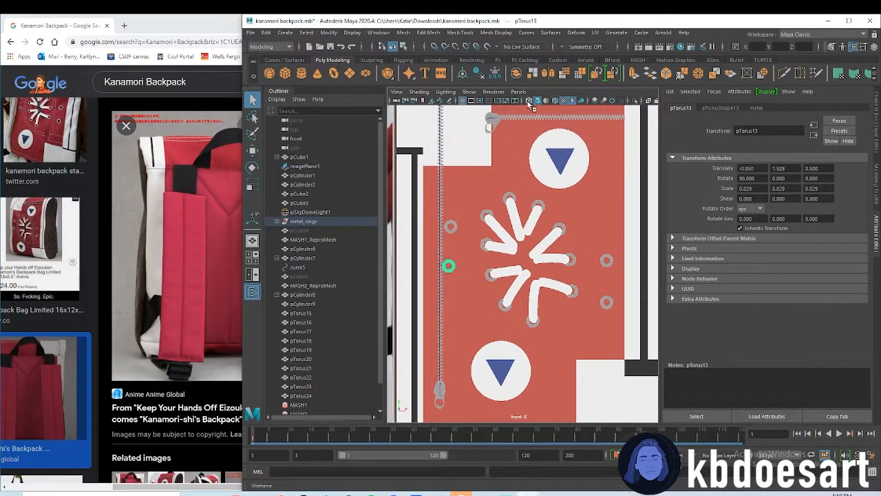
key("4")
scroll(451, 289, "up", 2)
key("w")
left_click_drag(455, 268, 458, 269)
left_click(453, 218)
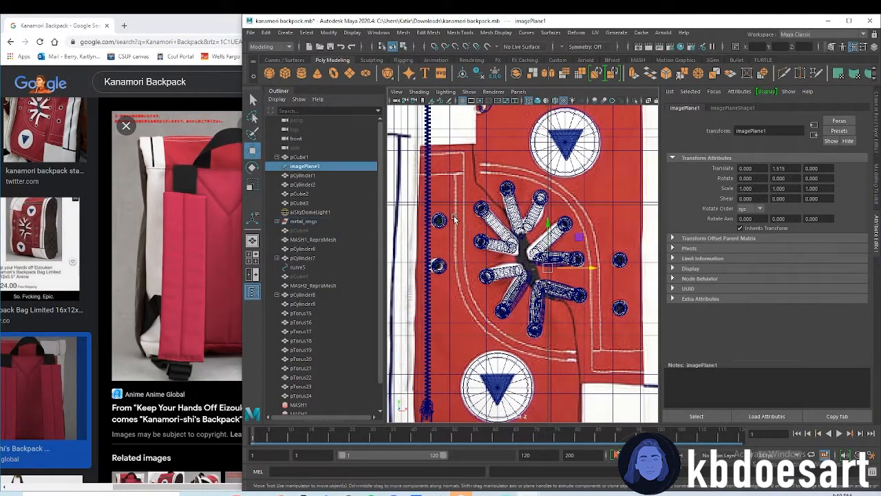
Return to the perspective view, select faces on the underside of the backpack body, and assign an existing material to them
key("f")
key("space")
left_click_drag(591, 331, 529, 259, "alt")
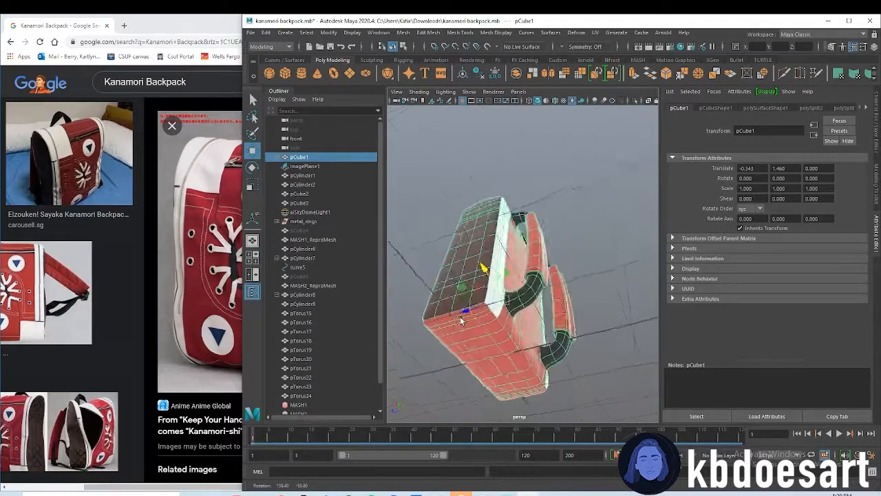
right_click_drag(529, 259, 530, 285)
left_click_drag(529, 312, 528, 256, "alt")
key("q")
left_click(570, 239)
right_click_drag(529, 252, 528, 288)
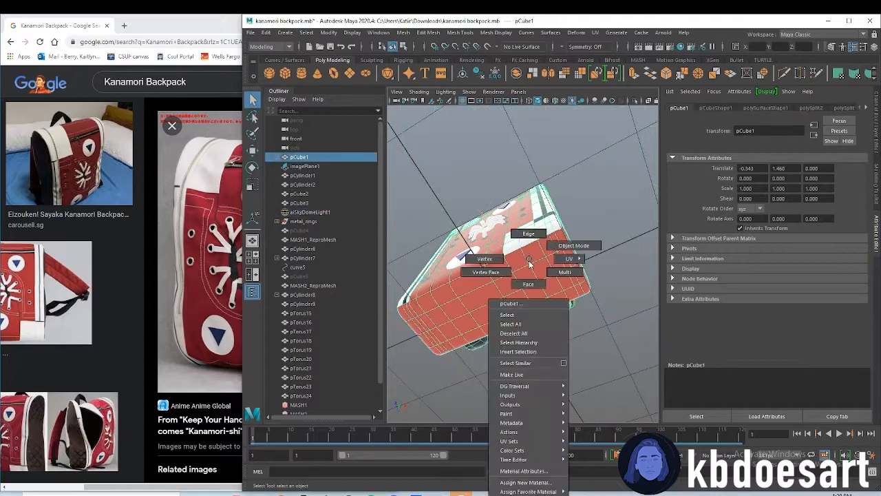
mouse_move(525, 266)
left_mouse_down()
mouse_move(570, 254)
mouse_move(584, 289)
left_mouse_up()
mouse_move(579, 289)
left_mouse_down("alt")
mouse_move(516, 294)
mouse_move(460, 320)
mouse_move(477, 282)
left_mouse_up("alt")
mouse_move(487, 258)
right_mouse_down()
mouse_move(483, 464)
mouse_move(499, 487)
mouse_move(518, 493)
mouse_move(561, 473)
right_mouse_up()
Select further faces around the bottom of the backpack body and assign an existing material to them
left_click_drag(474, 236, 588, 288, "alt")
left_click_drag(528, 295, 586, 278, "alt")
right_click(591, 320)
left_click_drag(592, 324, 488, 258, "alt")
right_click_drag(489, 258, 554, 475)
left_click_drag(496, 303, 588, 319, "alt")
left_click(606, 310)
left_click(533, 261)
middle_click_drag(544, 289, 557, 265, "alt")
scroll(556, 265, "down", 4)
right_click_drag(529, 237, 514, 272)
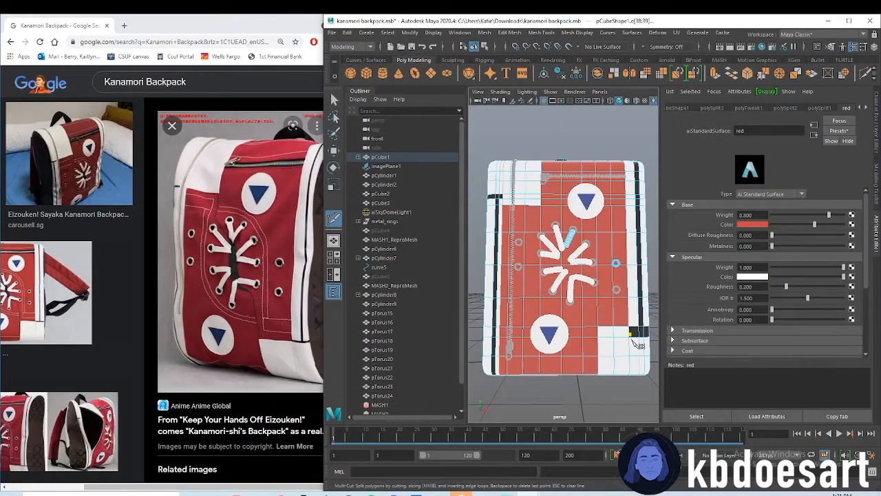
key("q")
Select the edge loop under the black bar at the stripe's lower end and move it up to thin the bar
middle_click_drag(632, 342, 558, 299, "alt")
right_click_drag(558, 299, 570, 283, "alt")
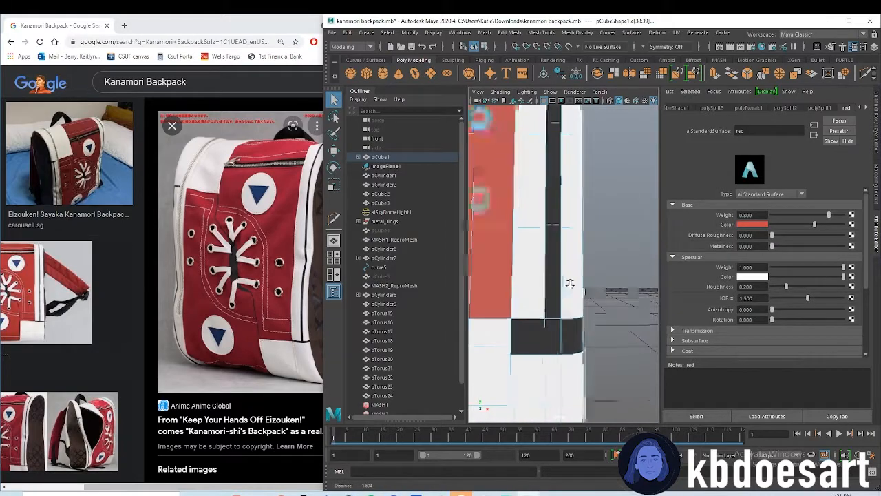
double_click(536, 355)
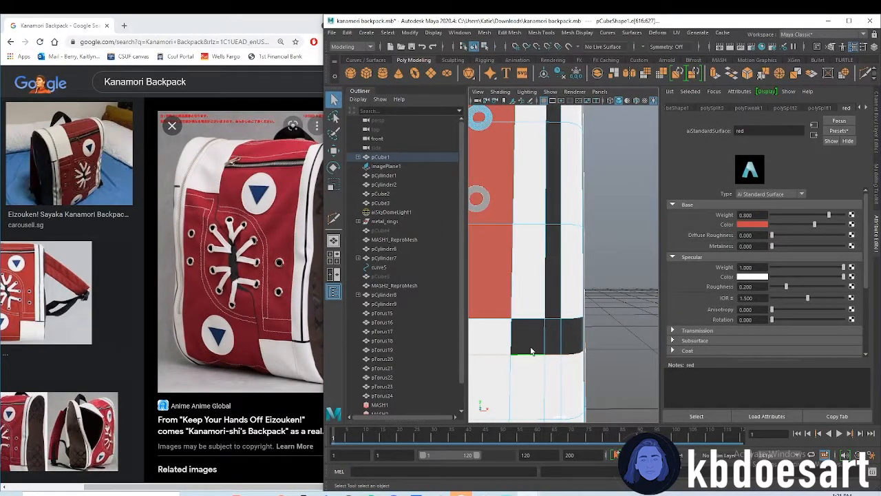
key("w")
right_click_drag(541, 346, 523, 329, "alt")
left_click_drag(494, 244, 492, 233)
Select the edge loop along the black bar at the other stripe's upper end and move it to thin the bar
middle_click_drag(494, 234, 612, 346, "alt")
right_click_drag(537, 239, 568, 245, "alt")
middle_click_drag(472, 228, 556, 256, "alt")
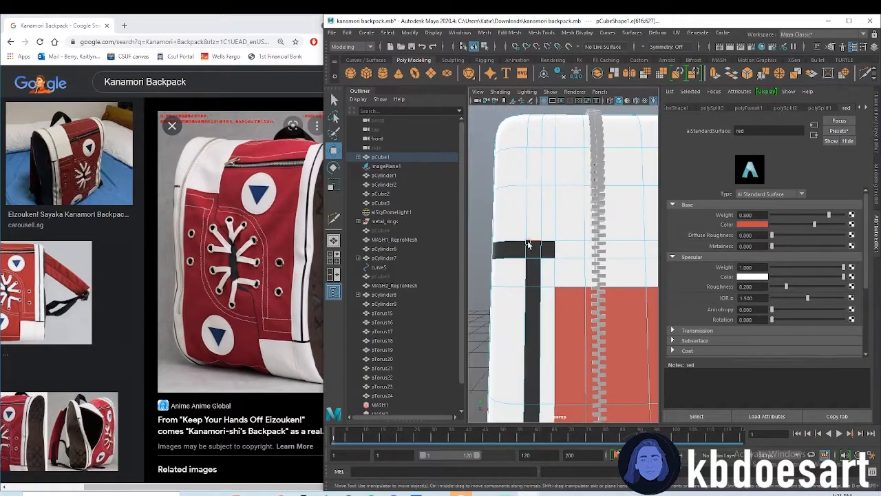
key("q")
right_click_drag(608, 251, 546, 243, "alt")
middle_click_drag(620, 253, 568, 240, "alt")
scroll(569, 239, "down", 3)
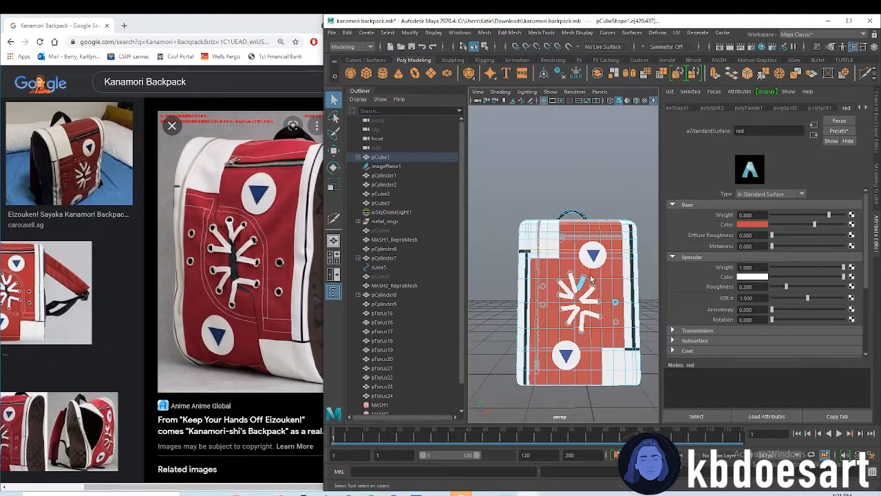
key("w")
scroll(591, 248, "up", 5)
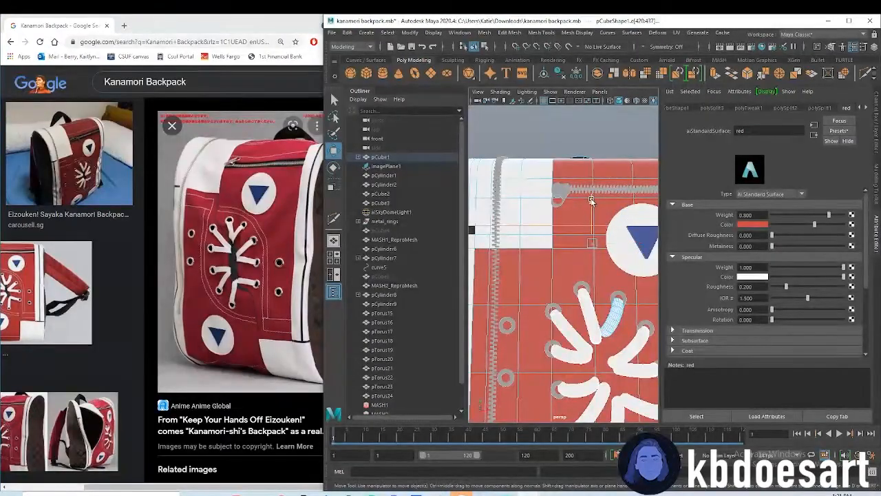
scroll(571, 220, "down", 2)
left_click(547, 220)
Select the row of body faces along the lower edge of the white upper corner patch and assign the existing red material
left_click_drag(547, 221, 592, 331, "alt")
middle_click_drag(592, 333, 596, 276, "alt")
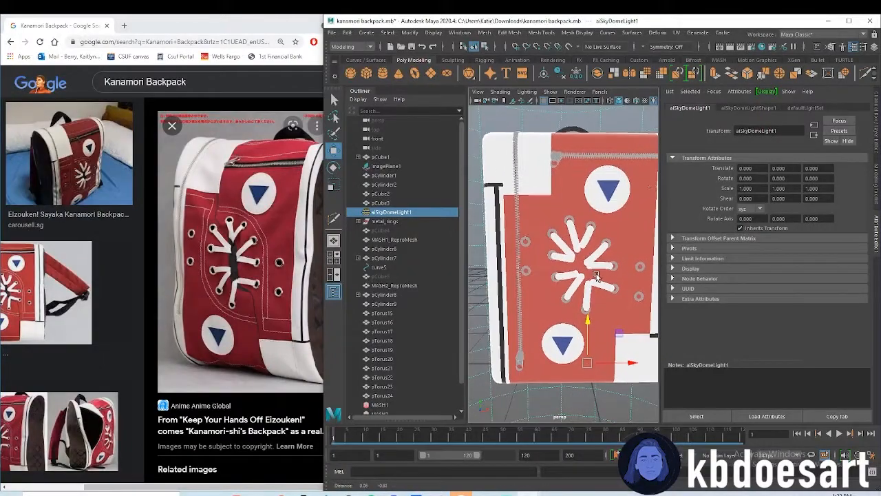
scroll(596, 274, "up", 4)
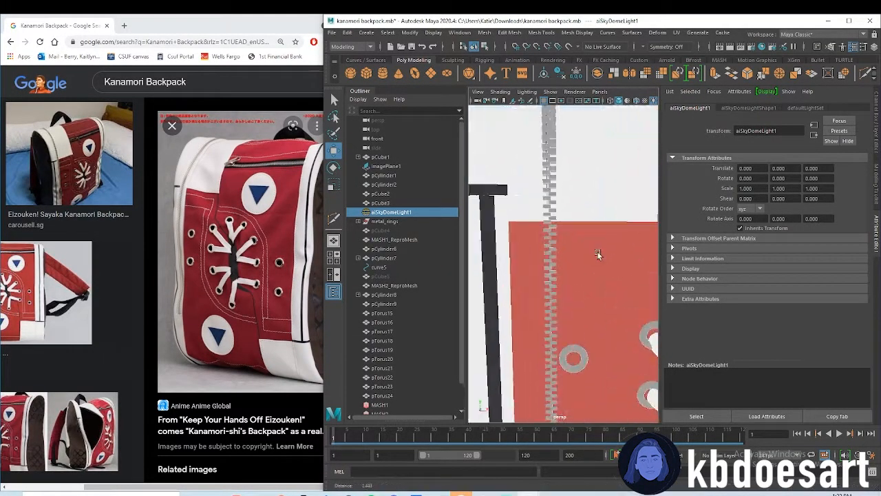
middle_click_drag(580, 216, 593, 236, "alt")
left_click(593, 237)
scroll(607, 259, "down", 3)
right_click(608, 242)
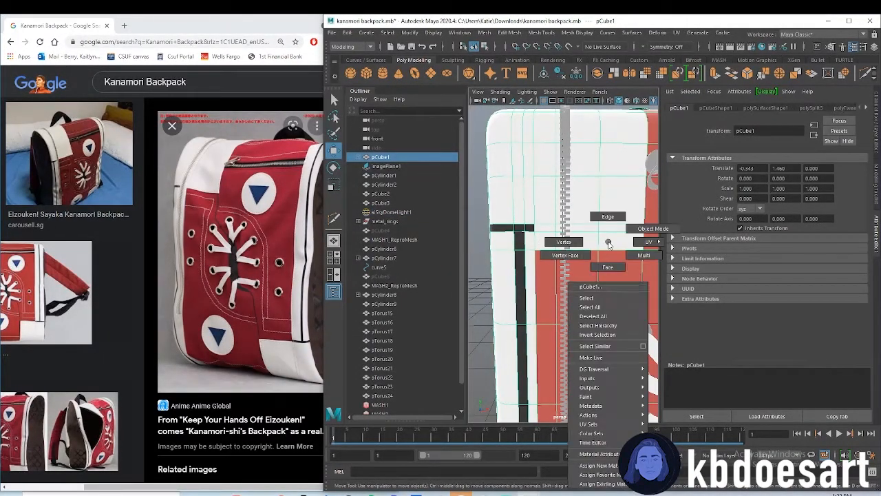
left_click(608, 266)
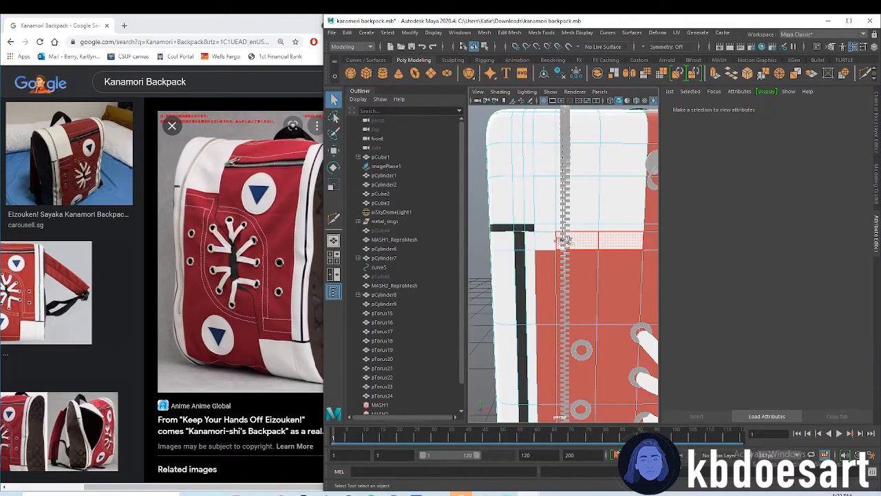
left_click(612, 245)
right_click_drag(624, 238, 697, 463)
left_click(475, 230)
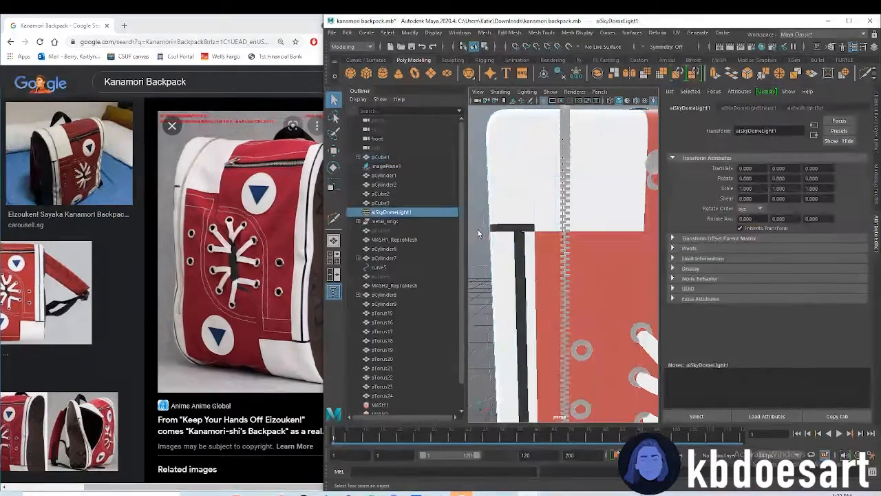
Select the narrow column of red faces between the black stripe and the long zipper and assign the existing white material
scroll(577, 280, "down", 6)
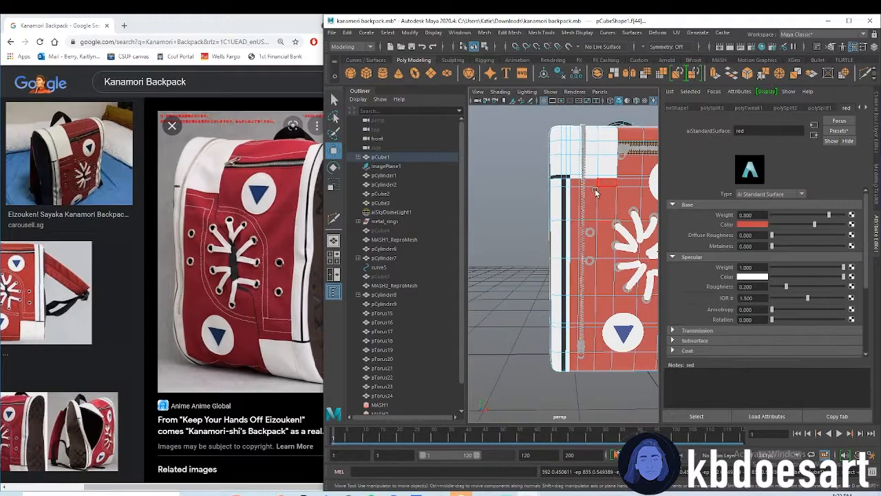
left_click_drag(596, 191, 558, 301, "alt")
key("q")
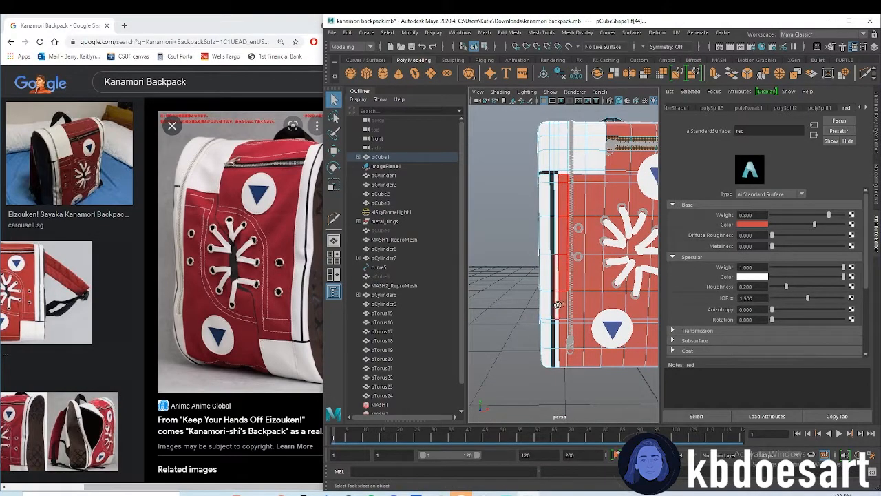
left_click_drag(562, 340, 565, 336)
right_click_drag(562, 312, 609, 461)
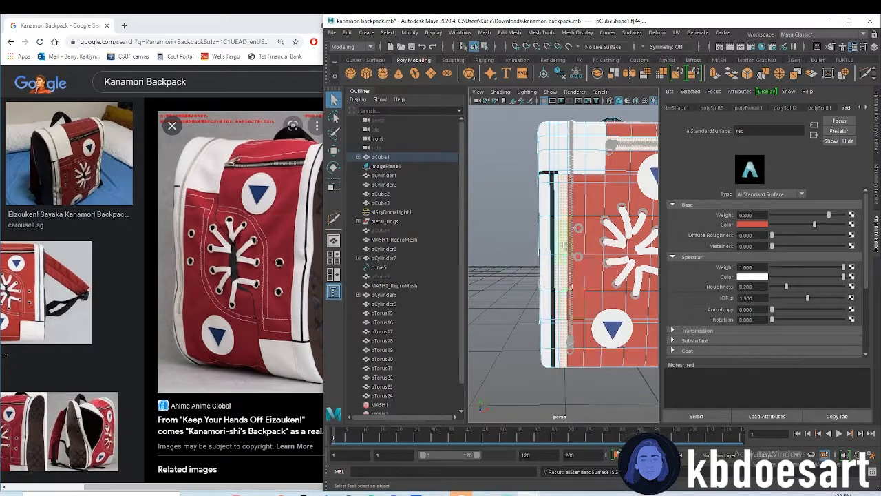
Select the long zipper's curve5, pCylinder8, pCylinder9 and MASH2_ReproMesh and move them about 0.11 units outward onto the white strip
left_click(389, 259)
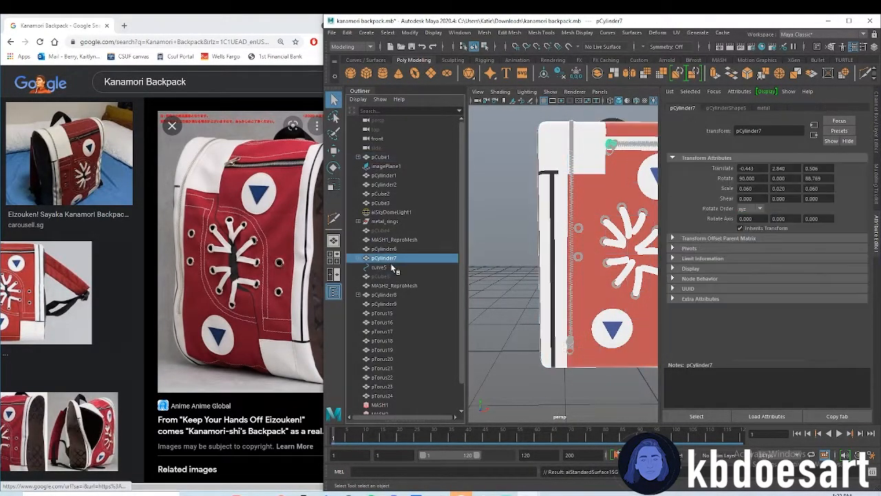
left_click(379, 267)
key("w")
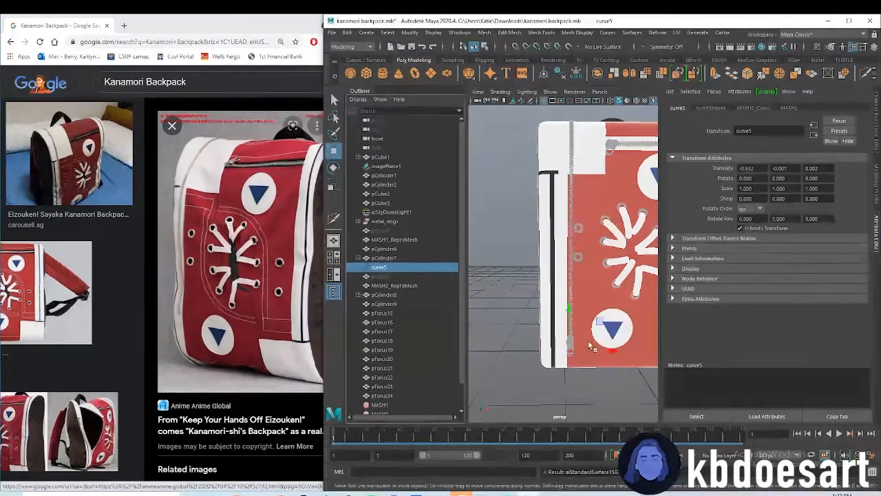
left_click(383, 294, "ctrl")
left_click(383, 304, "ctrl")
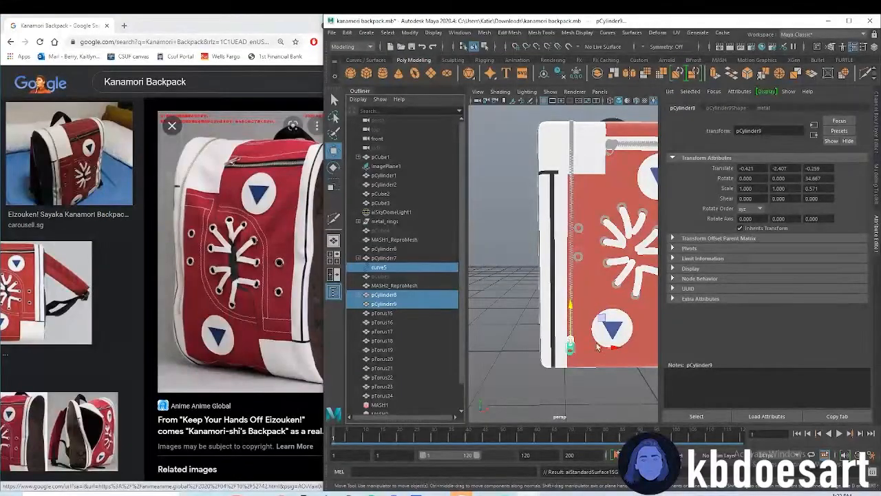
left_click_drag(600, 352, 597, 351)
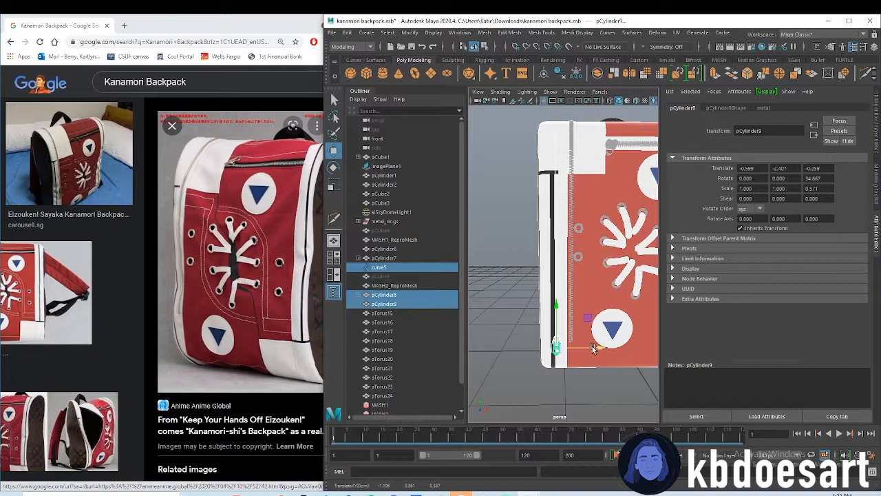
key("ctrl+z")
left_click(395, 285, "ctrl")
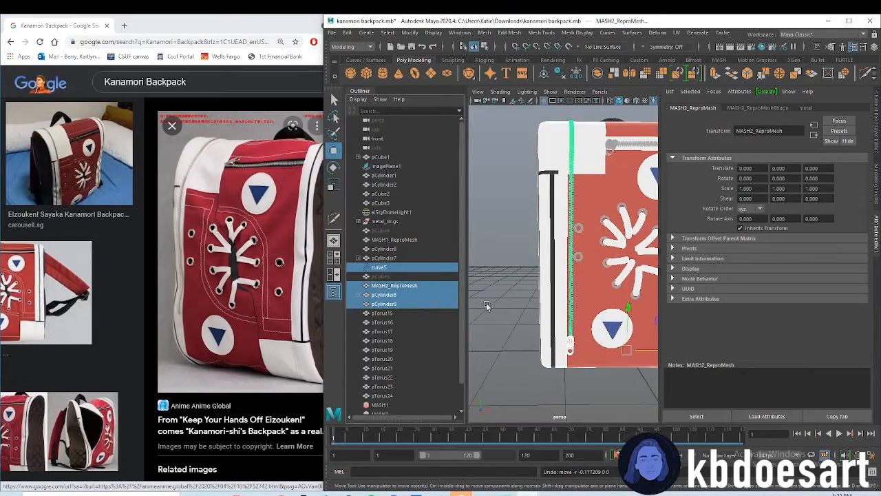
left_click_drag(644, 351, 639, 353)
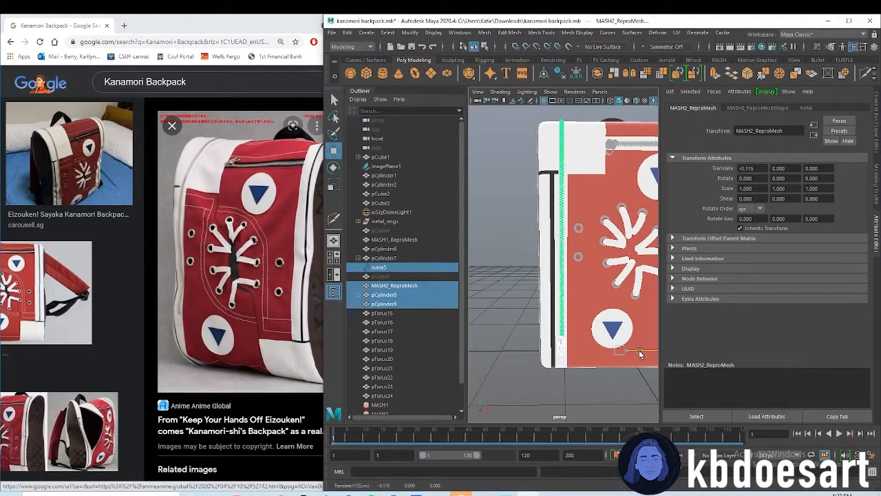
left_click(616, 370)
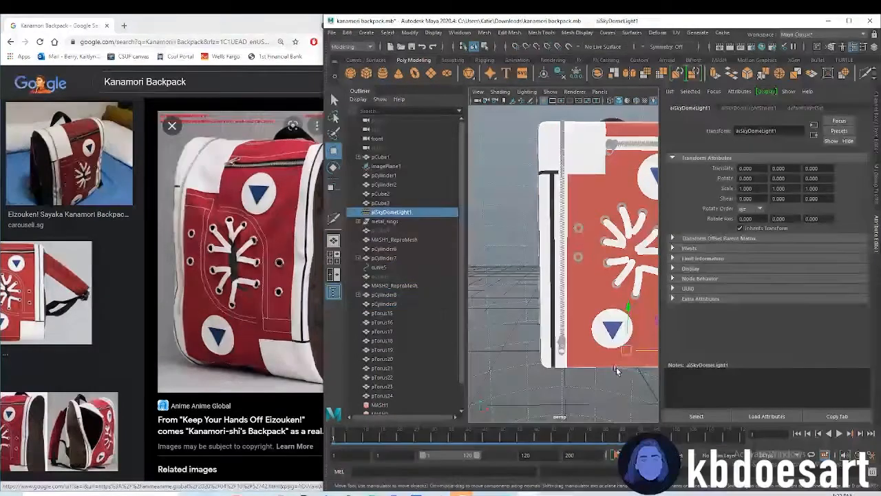
Select all the backpack's objects and delete their construction history
left_click_drag(616, 370, 541, 316, "alt")
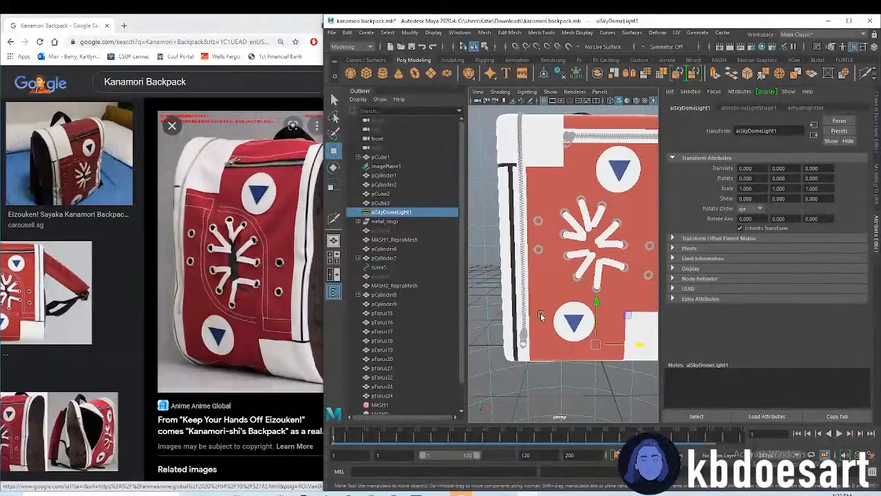
left_click(545, 277)
key("f")
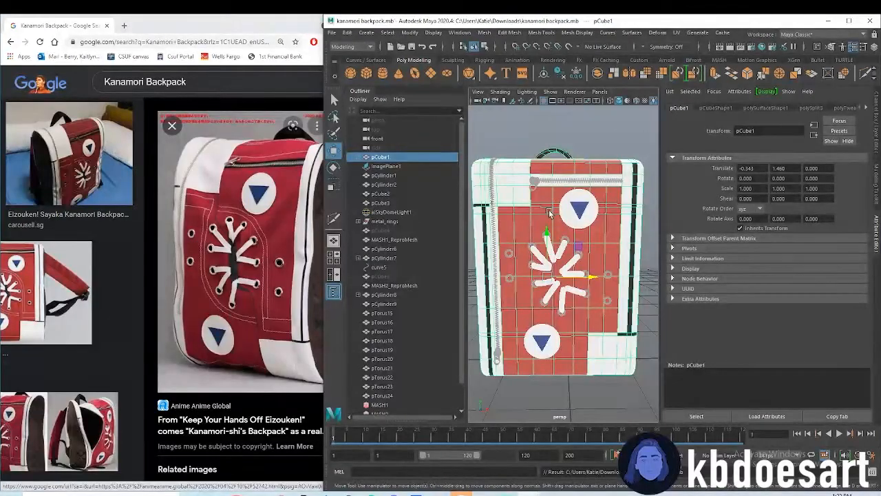
scroll(553, 231, "down", 5)
left_click_drag(513, 213, 614, 339)
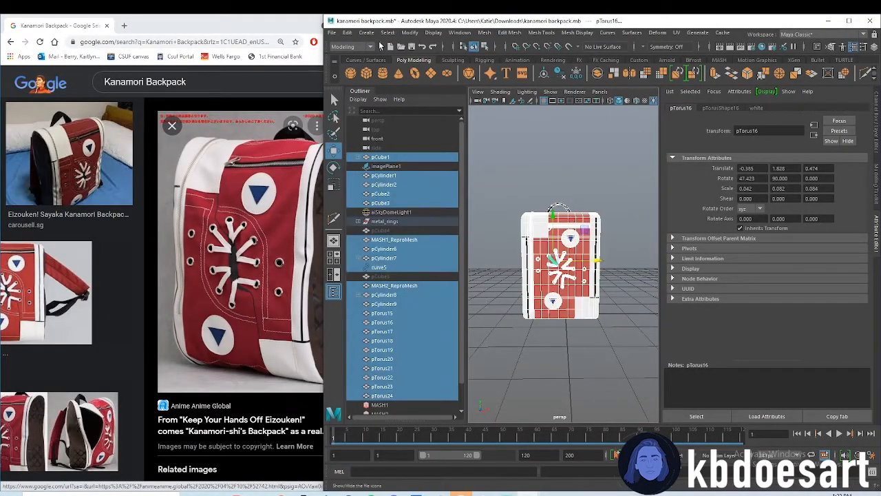
left_click(358, 32)
mouse_move(349, 33)
mouse_move(401, 150)
left_click(539, 152)
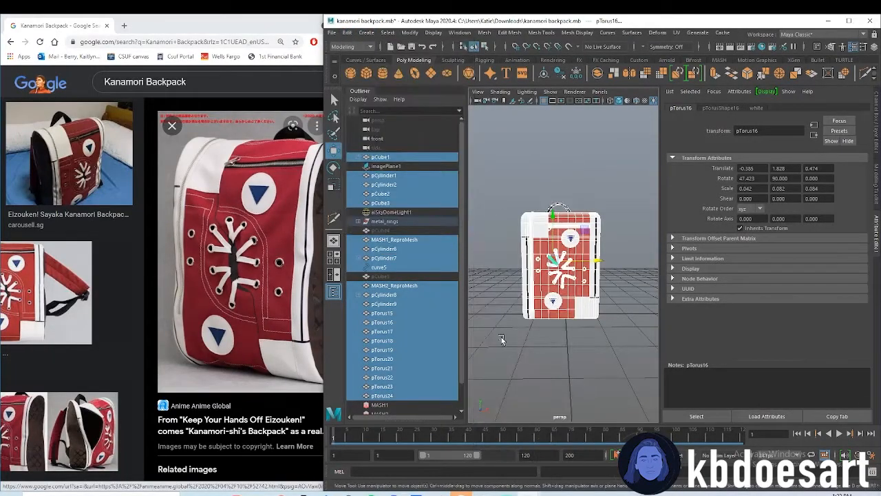
Group the lace objects pTorus15 through pTorus24 and name the group "laces"
left_click(405, 313)
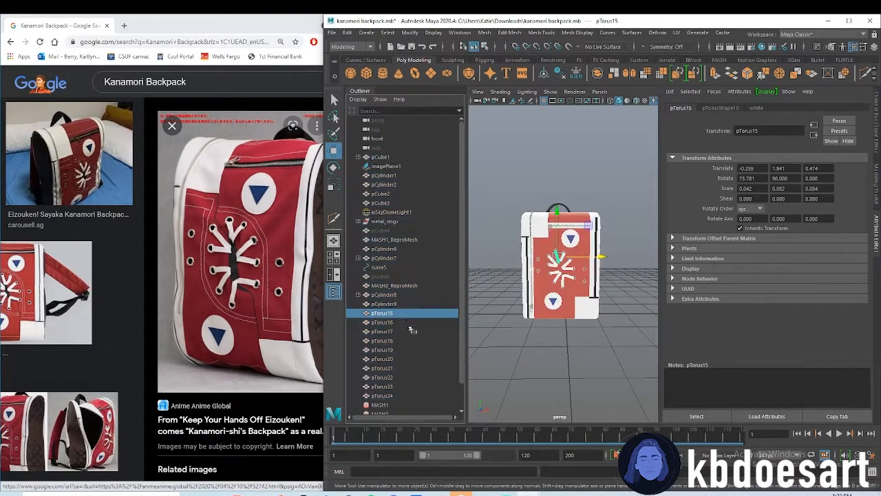
left_click(406, 396, "shift")
scroll(601, 289, "up", 3)
scroll(600, 289, "up", 3)
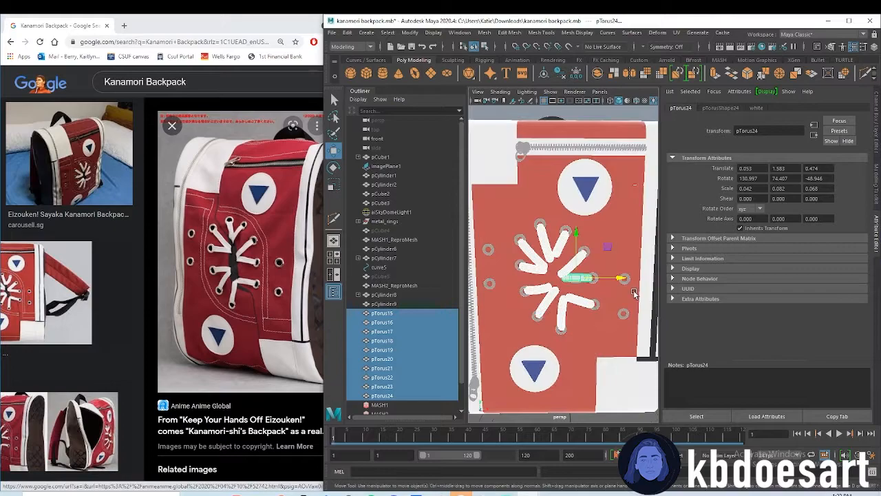
key("ctrl+g")
double_click(382, 313)
type("laces")
key("Return")
Group the long zipper's pull pieces, teeth mesh and hidden source cube, and name the group "vertical_zipper"
left_click(392, 305)
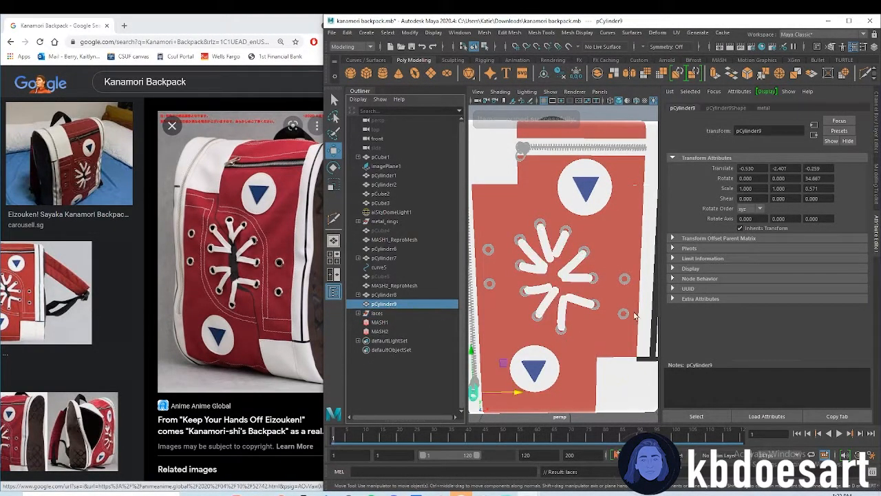
middle_click_drag(508, 336, 563, 319, "alt")
left_click(395, 294, "shift")
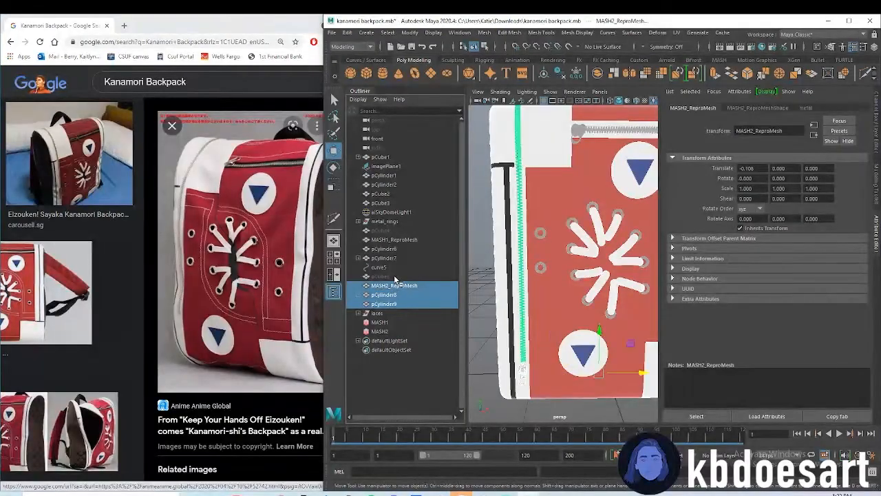
left_click(394, 276, "shift")
key("ctrl+g")
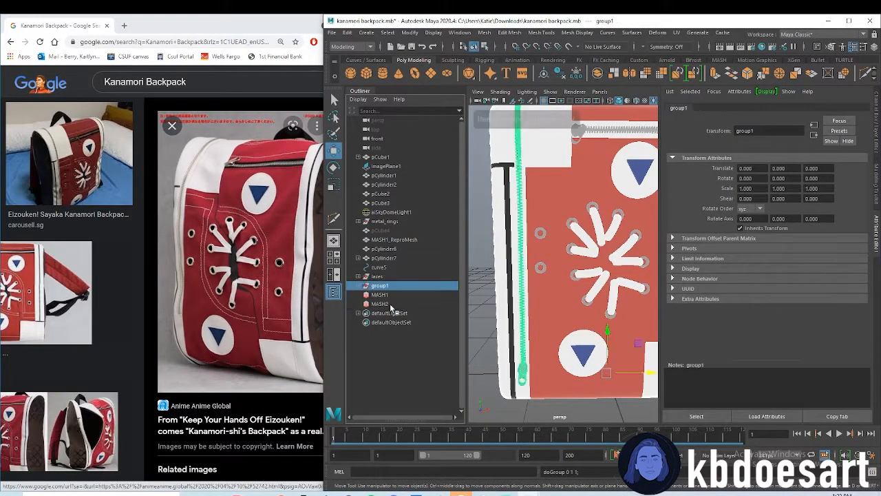
double_click(381, 286)
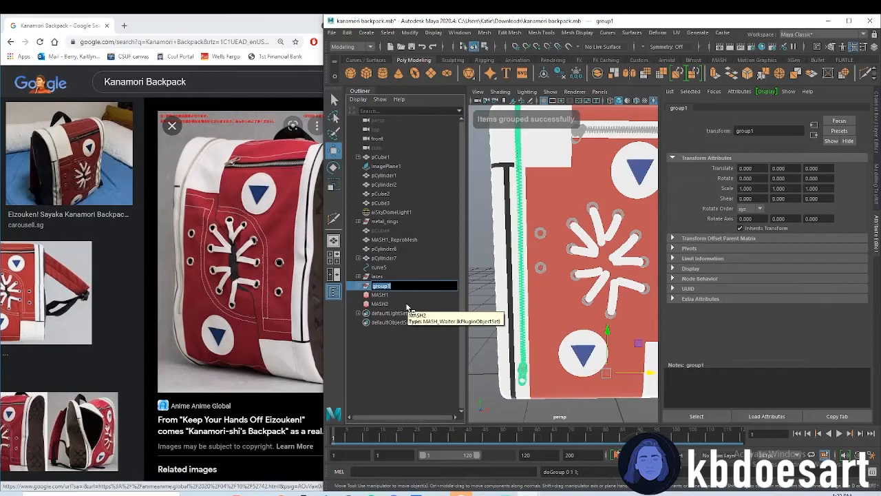
type("vertical_zipper")
key("Return")
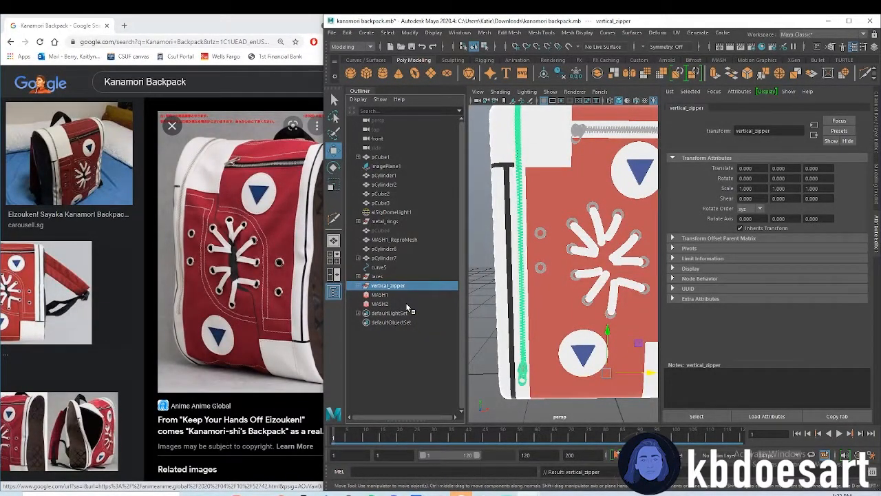
Move curve5 into the vertical_zipper group and collapse the group in the Outliner
left_click(358, 285)
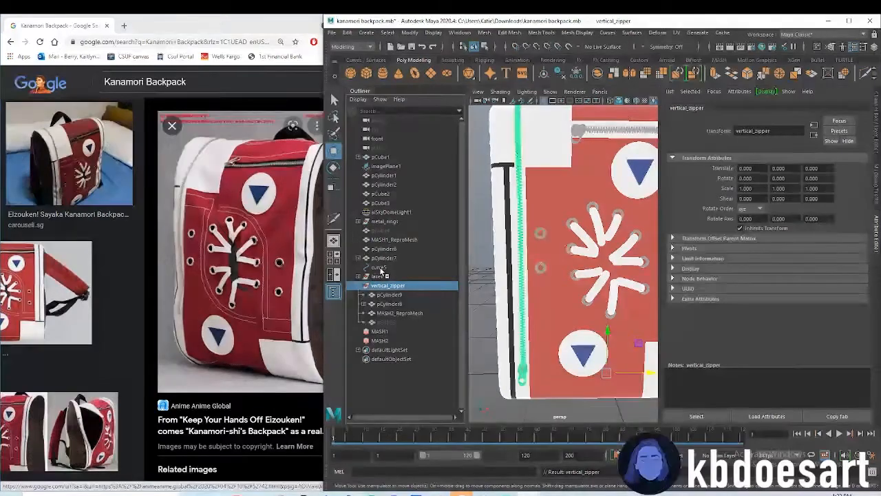
left_click(379, 267)
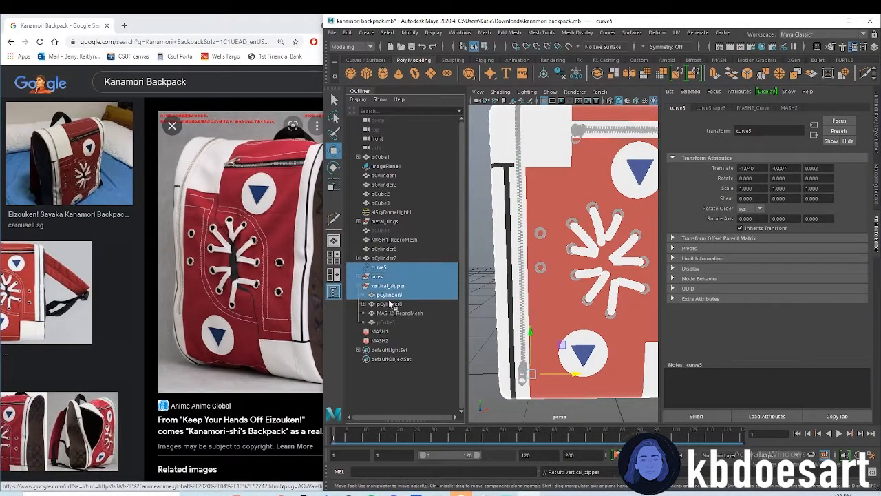
middle_click_drag(380, 270, 390, 298)
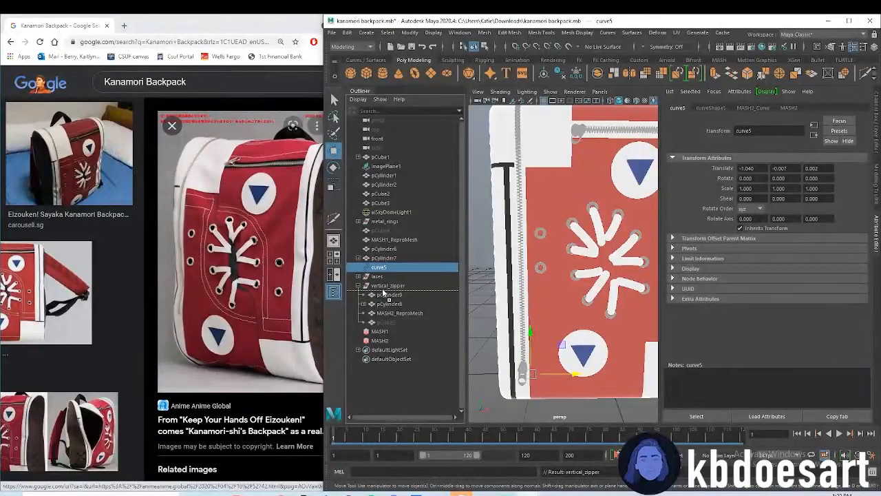
left_click(359, 276)
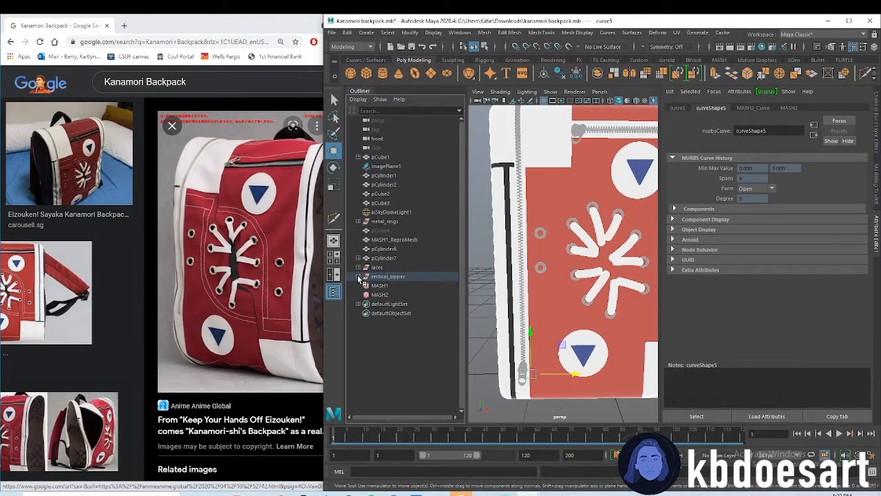
Group the short zipper's pull pieces, MASH1_ReproMesh and hidden pCube4, and name the group "horizontal_zipper"
left_click(563, 138)
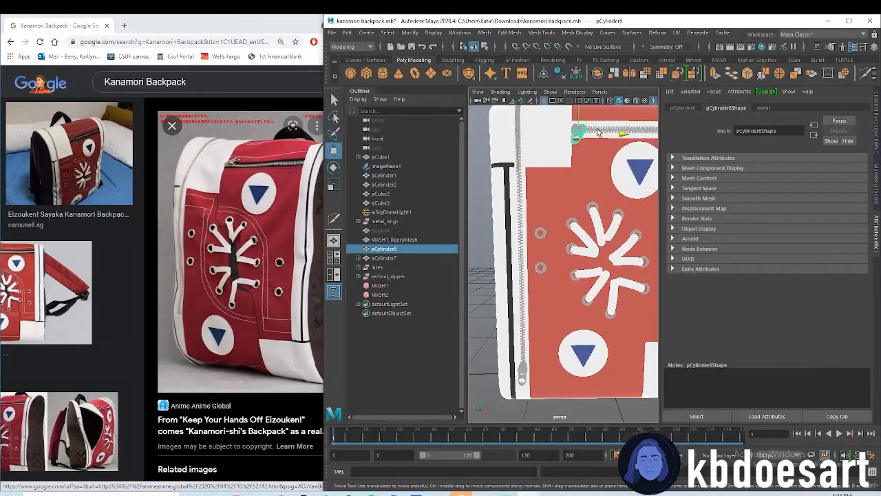
left_click(598, 132, "shift")
middle_click_drag(603, 144, 580, 175, "alt")
left_click(569, 167, "shift")
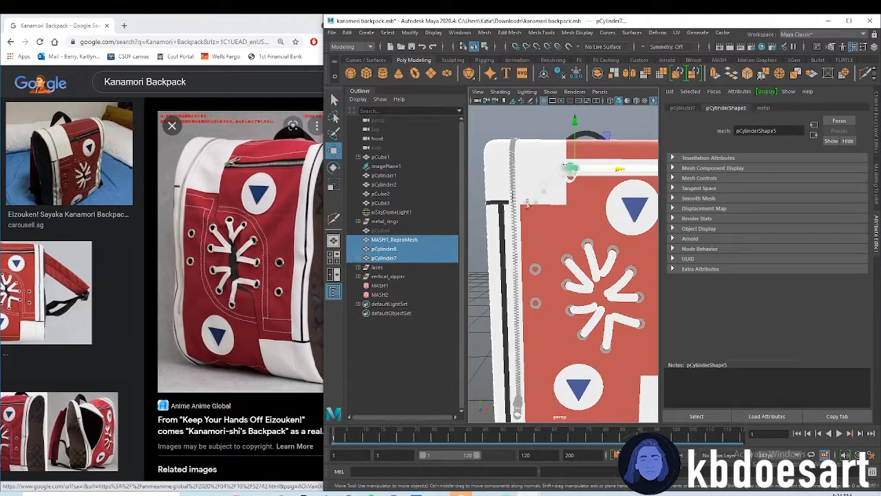
left_click(384, 232, "ctrl")
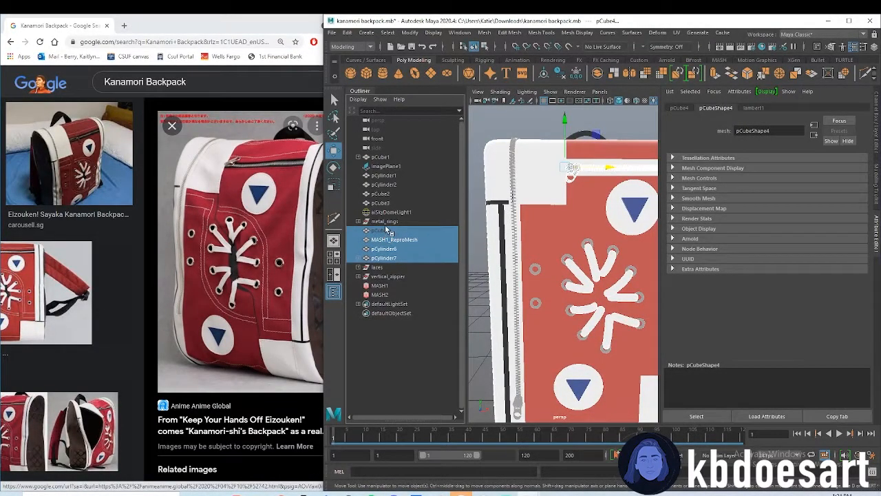
key("ctrl+g")
double_click(379, 250)
type("horizontal zipper")
key("Return")
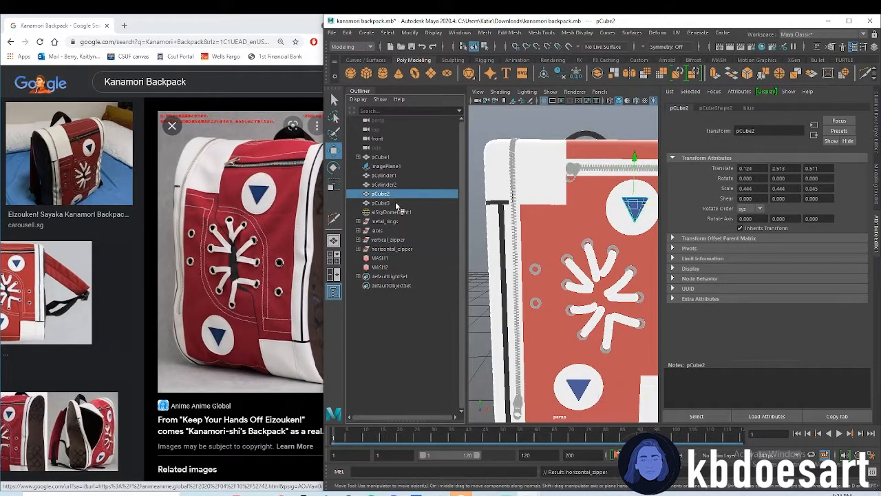
Group the white circles and their blue triangles and name the group "decorative_circles"
left_click(393, 202)
left_click(384, 176, "shift")
key("ctrl+g")
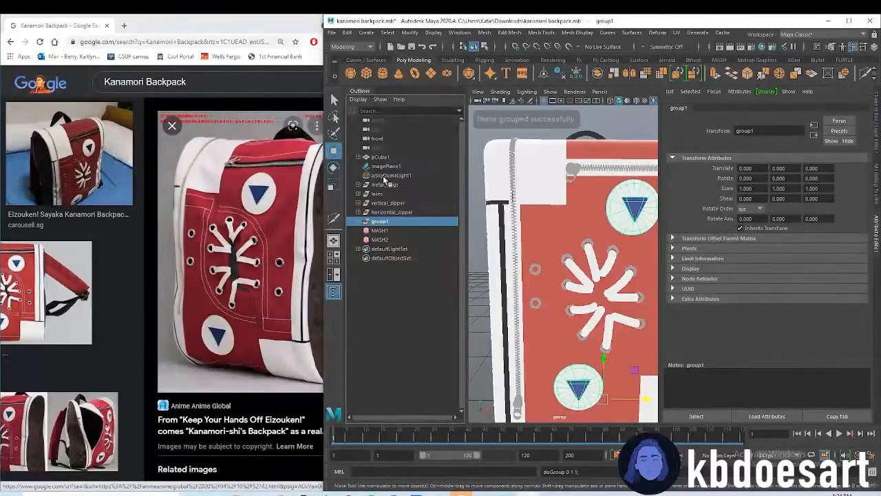
double_click(381, 222)
type("decorative")
type(" circleds")
key("Return")
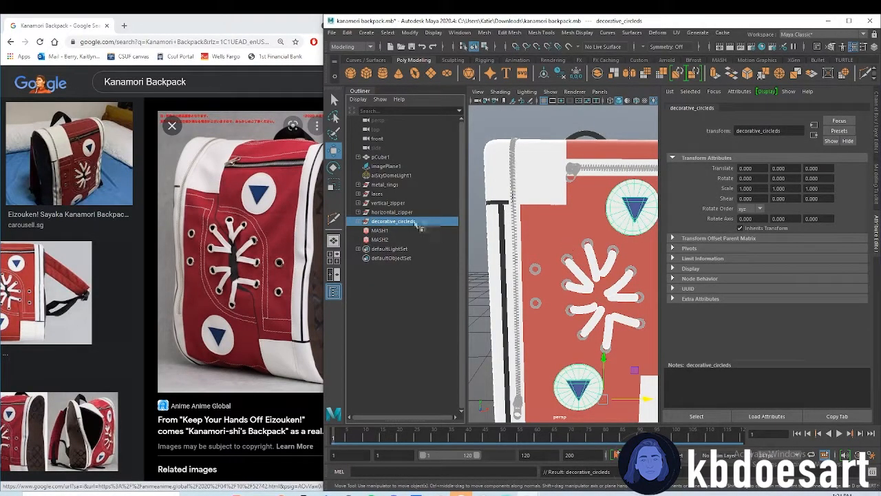
double_click(393, 221)
key("End")
key("Left")
key("BackSpace")
key("Return")
left_click(380, 157)
key("f")
right_click_drag(550, 286, 561, 267, "alt")
left_click_drag(575, 308, 583, 304, "alt")
left_click(581, 185)
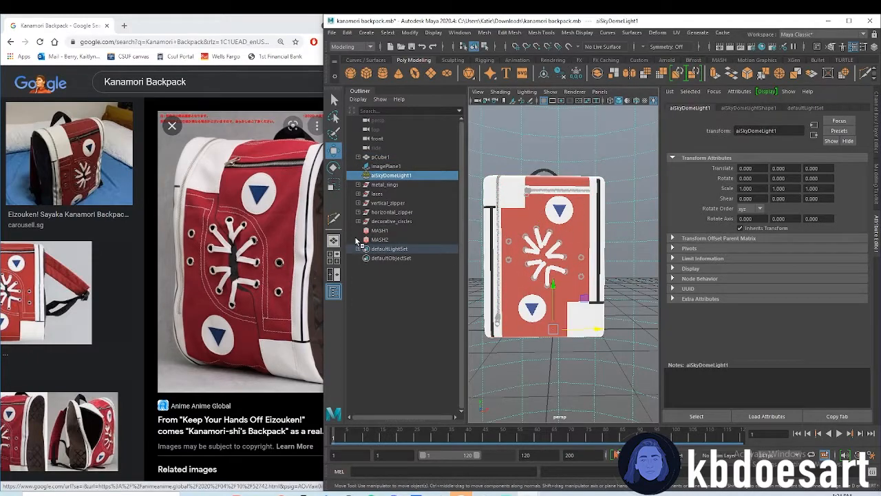
Rename the MASH1 network "horizontal_zipper" and the MASH2 network "vertical_zipper"
double_click(380, 230)
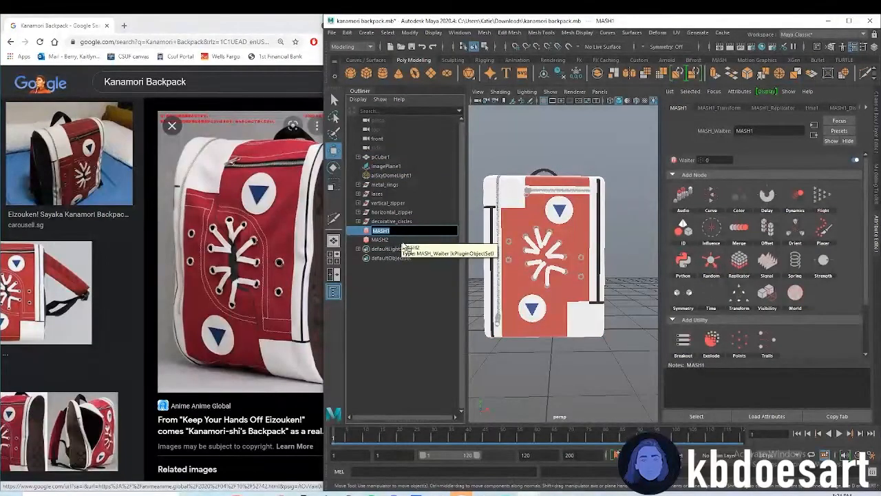
type("horizontal_zip")
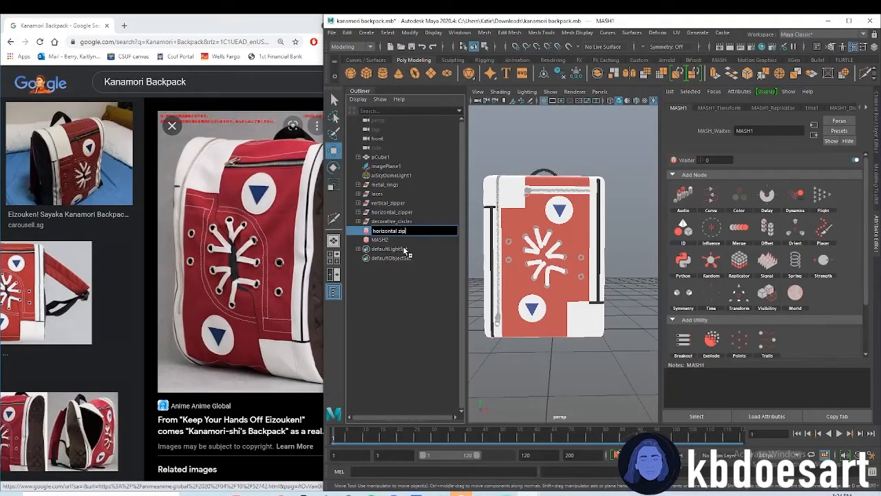
type("per")
key("Return")
double_click(383, 239)
type("vertical_zipper")
key("Return")
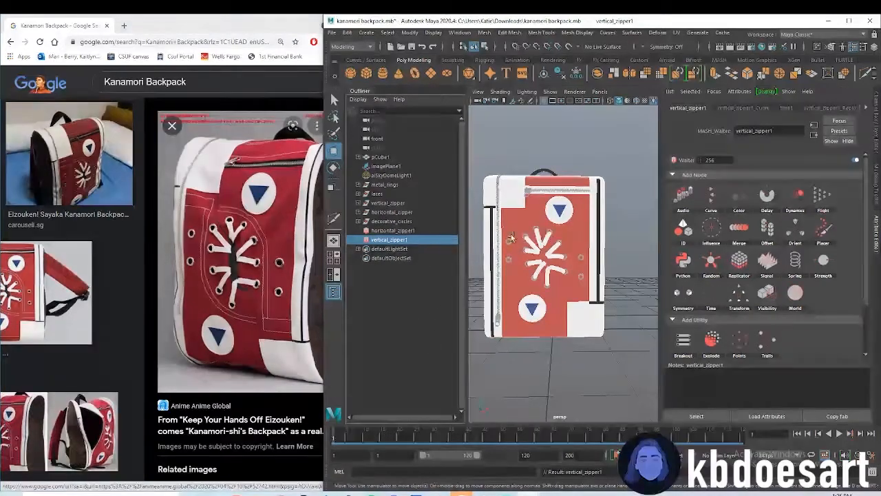
Create a polygon torus and set its radius to 2
left_click(548, 232)
left_click(592, 281)
middle_click_drag(594, 258, 606, 276, "alt")
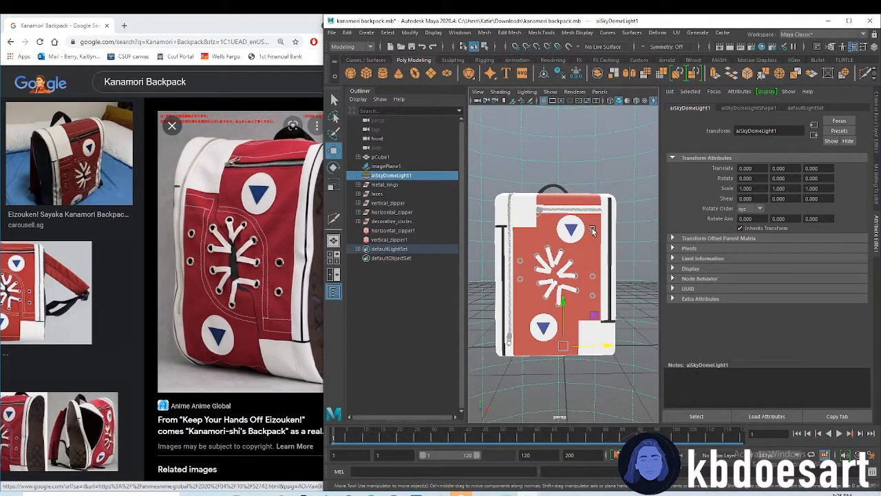
left_click(431, 74)
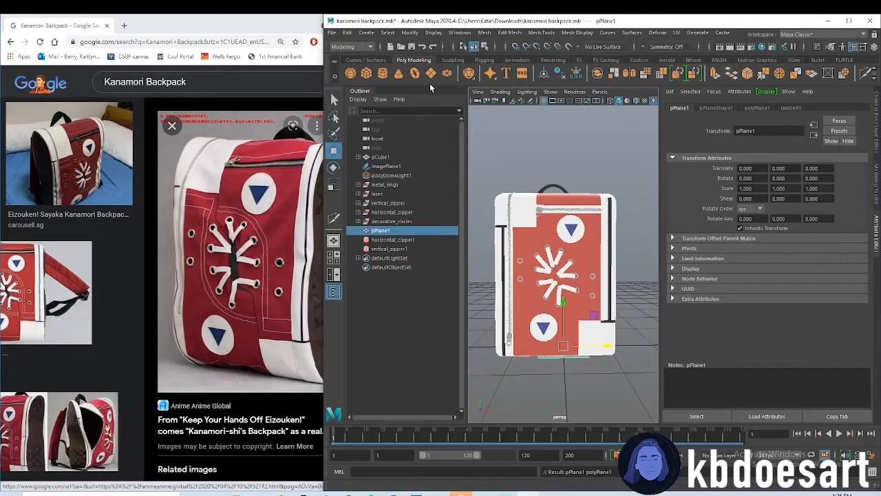
left_click(415, 73)
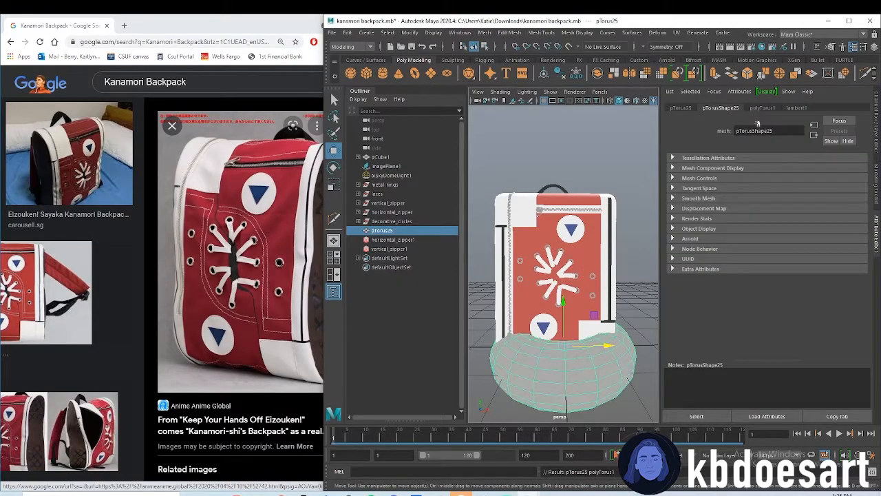
left_click(689, 109)
left_click(762, 109)
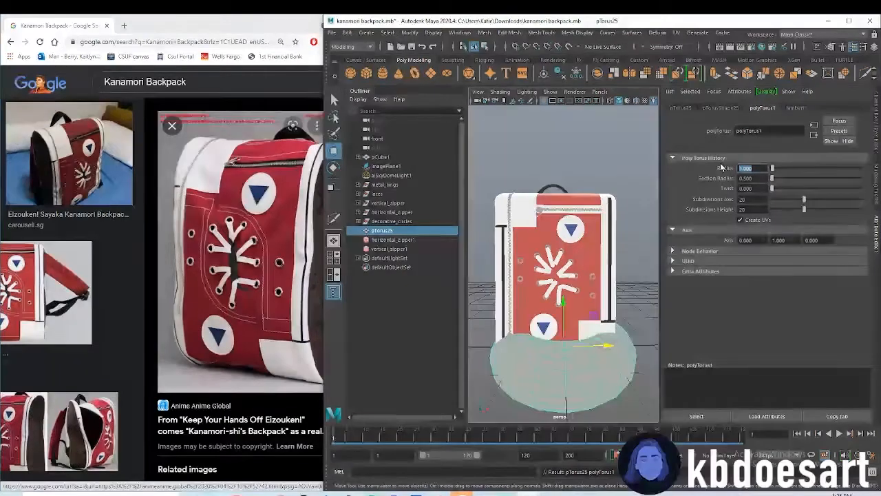
type("2")
key("Return")
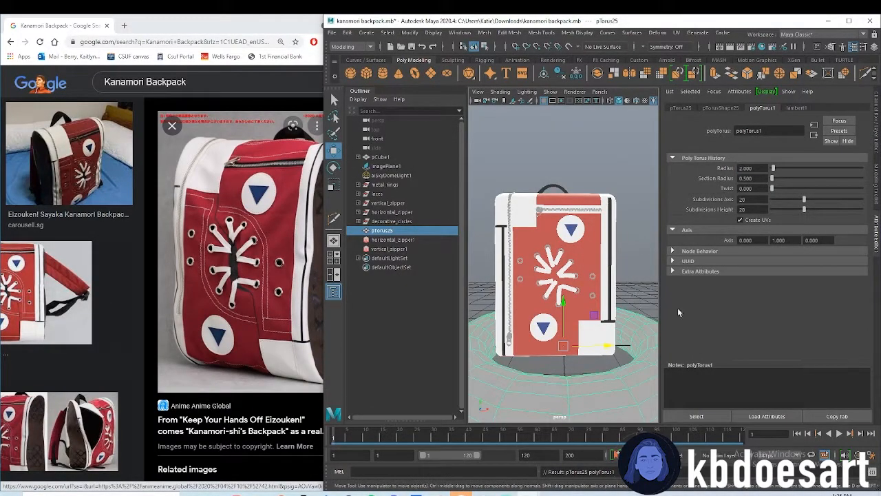
Scale the torus down to about 0.023 and move it about 0.91 units forward, in front of the backpack
left_click_drag(489, 290, 486, 290)
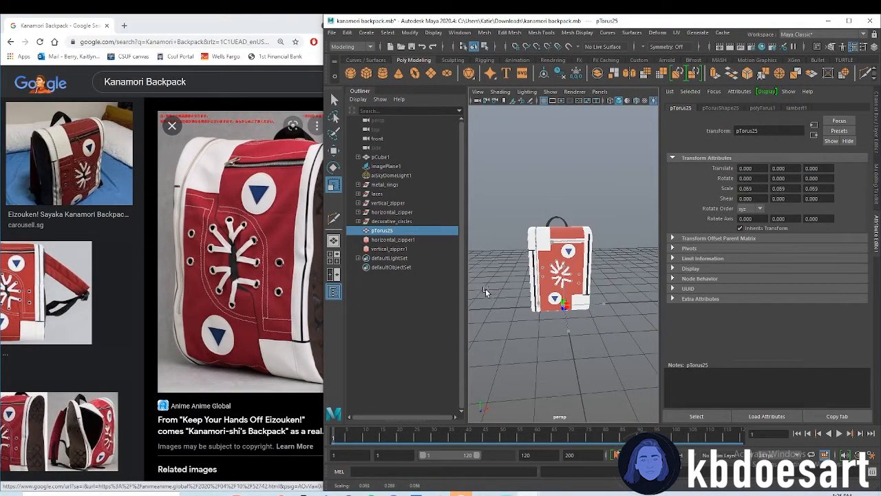
key("w")
mouse_move(568, 325)
left_mouse_down()
mouse_move(570, 351)
mouse_move(567, 336)
left_mouse_up()
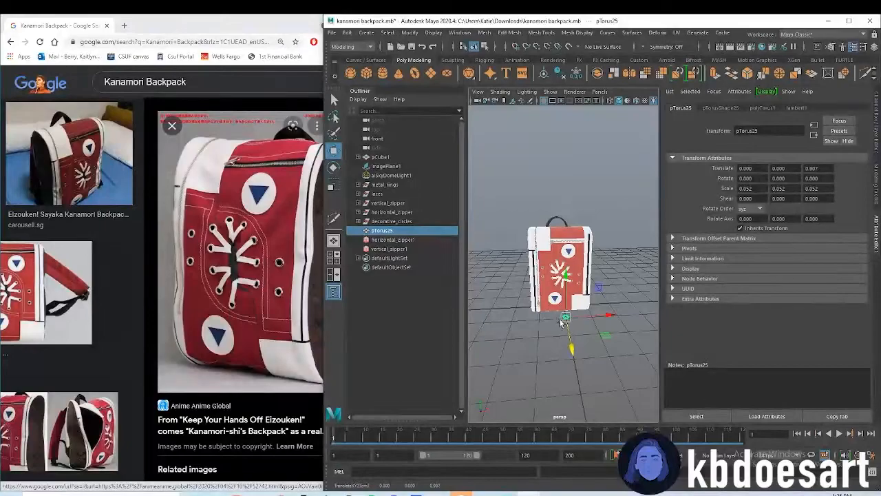
right_click_drag(569, 337, 604, 356, "alt")
key("r")
left_click_drag(603, 356, 560, 393, "alt")
right_click_drag(567, 393, 620, 390, "alt")
middle_click_drag(620, 390, 594, 238, "alt")
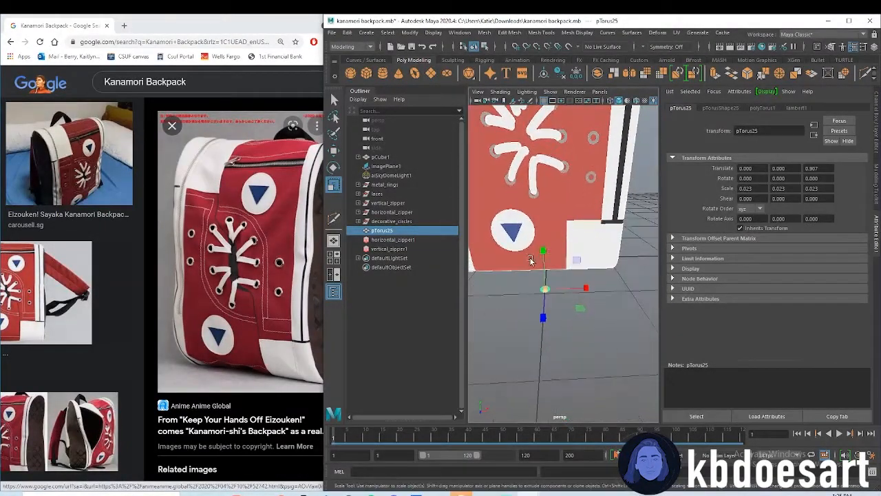
right_click_drag(531, 259, 528, 327, "alt")
middle_click_drag(528, 326, 584, 275, "alt")
right_click_drag(591, 309, 608, 302, "alt")
Move the small torus up and back against the lower front panel, to about Y 0.19 and Z 0.47
key("w")
left_click_drag(602, 305, 582, 244)
left_click_drag(577, 196, 584, 165)
right_click_drag(585, 184, 503, 187, "alt")
right_click_drag(604, 242, 640, 287, "alt")
left_click_drag(640, 287, 540, 233, "alt")
Reshape the torus into a small stitch by scaling it to about 0.009, 0.013 and 0.026 in X, Y and Z
key("r")
key("e")
key("r")
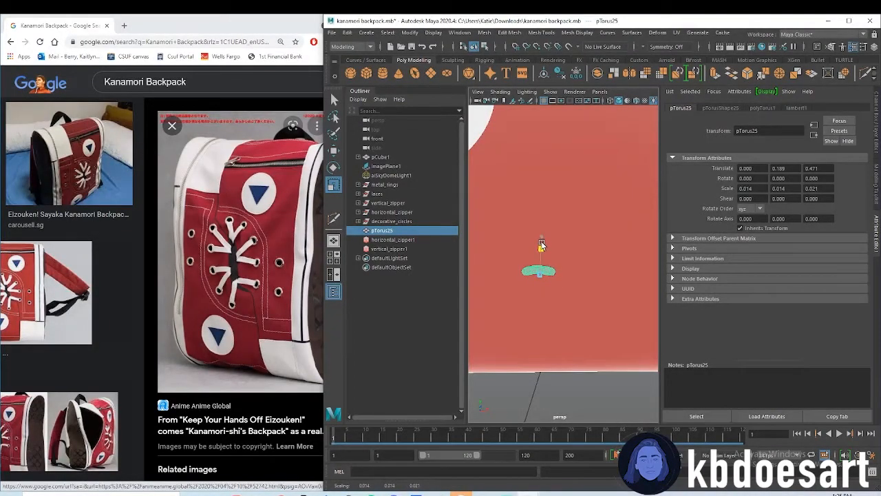
middle_click_drag(551, 297, 552, 343, "alt")
right_click_drag(634, 329, 584, 321, "alt")
left_click_drag(585, 321, 576, 305, "alt")
key("space")
Position the stitch torus at the front panel's lower-left corner, at about X -0.99, Y 0.14 and Z 0.47
key("space")
right_click_drag(532, 356, 633, 337, "alt")
middle_click_drag(522, 374, 526, 181, "alt")
right_click_drag(599, 307, 647, 320, "alt")
middle_click_drag(610, 338, 565, 258, "alt")
right_click_drag(564, 258, 621, 256, "alt")
left_click_drag(603, 227, 577, 220)
key("w")
key("r")
left_click_drag(572, 252, 523, 260)
key("w")
scroll(596, 241, "down", 5)
scroll(582, 265, "up", 5)
middle_click_drag(528, 274, 600, 282, "alt")
left_click_drag(612, 267, 545, 265)
middle_click_drag(522, 285, 545, 289, "alt")
left_click_drag(528, 253, 528, 249)
key("space")
key("space")
key("space")
key("space")
left_click_drag(569, 273, 509, 234, "alt")
middle_click_drag(510, 234, 560, 248, "alt")
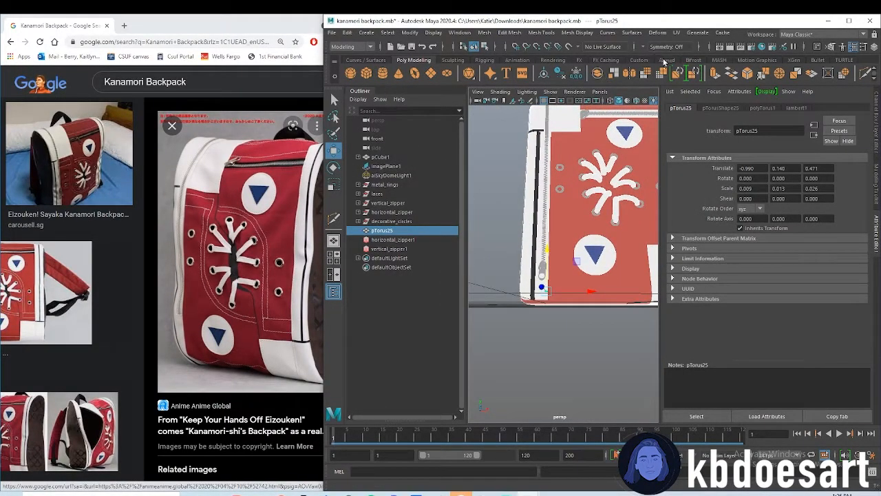
Create a MASH network from the stitch torus and set its number of points to 1
left_click(712, 61)
left_click(351, 74)
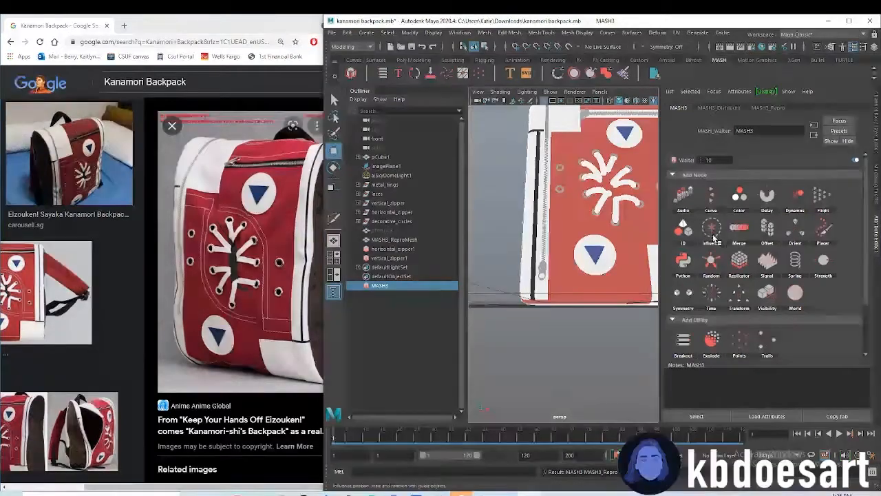
left_click(720, 108)
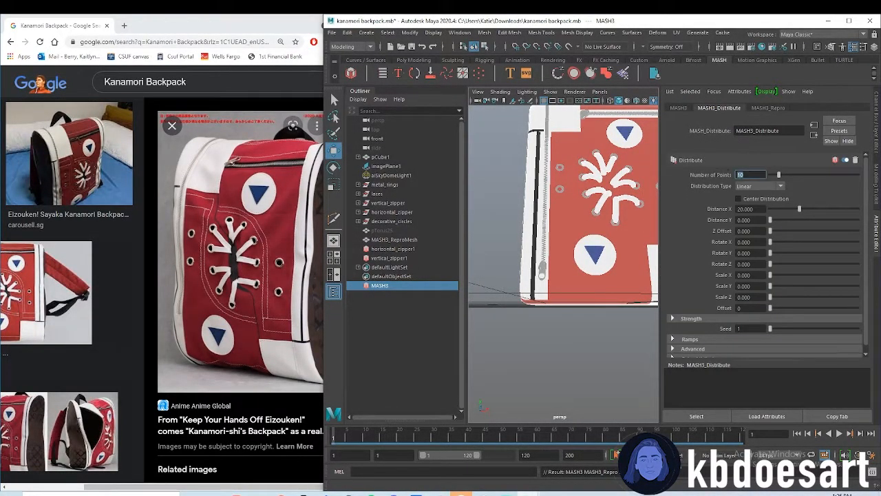
type("1")
key("Return")
Add a Replicator node to the MASH3 network with 50 replicants and Offset Position Z set to 0
left_click(681, 108)
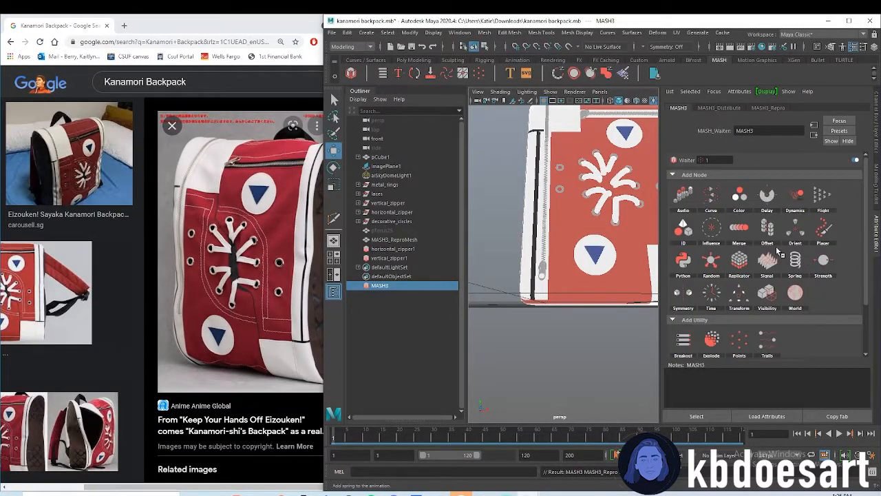
left_click(741, 258)
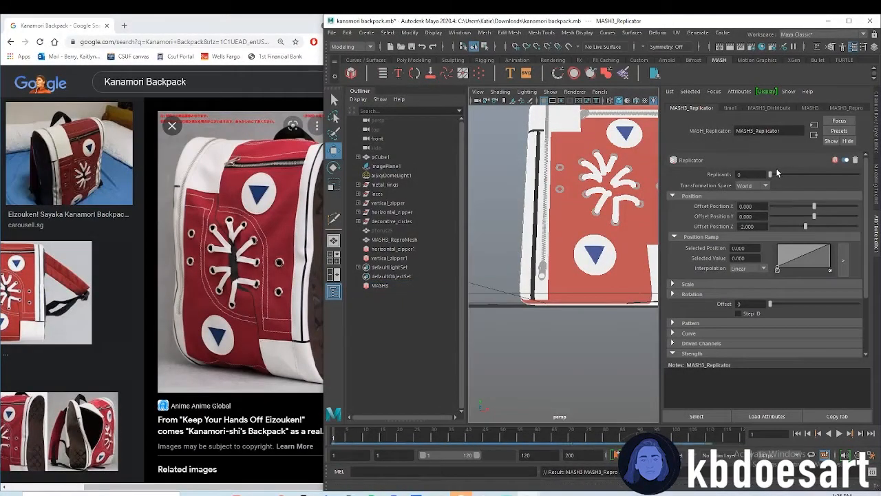
type("50")
key("Return")
type("0")
key("Return")
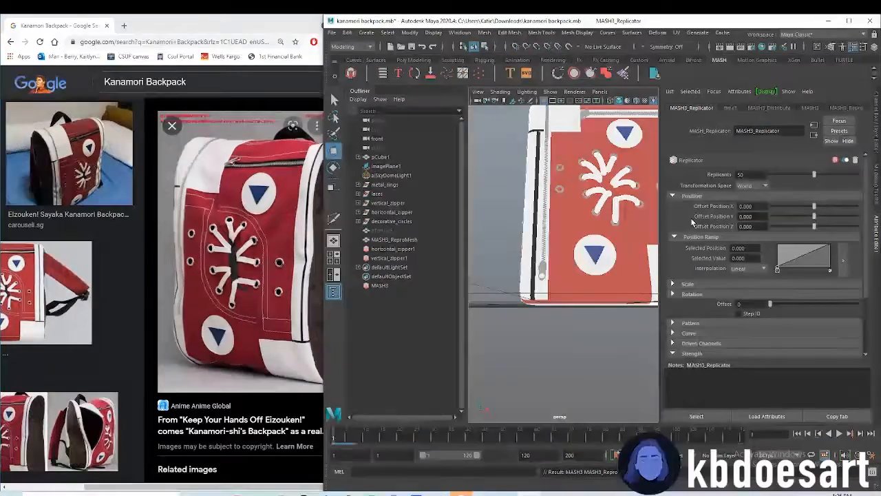
Hide the backpack body pCube1 to expose the replicated stitches
middle_click_drag(609, 290, 592, 246, "alt")
left_click(601, 204)
key("shift+h")
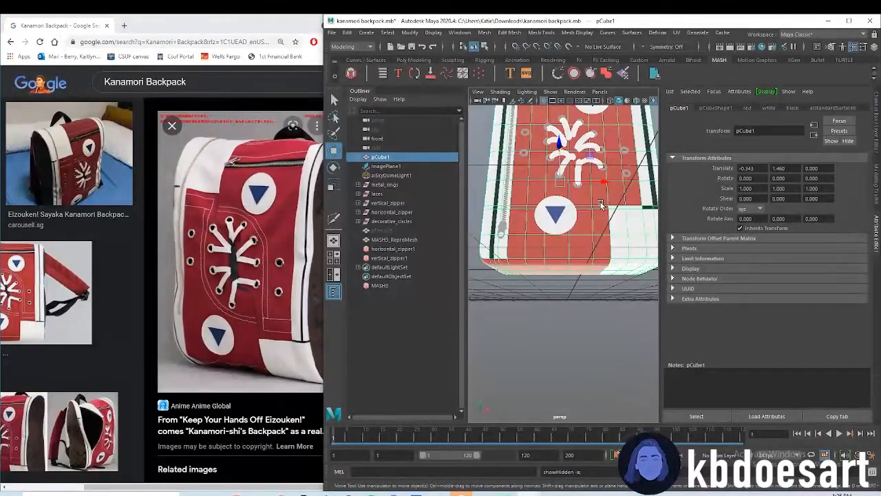
key("ctrl+h")
mouse_move(590, 276)
left_mouse_down("alt")
mouse_move(585, 297)
mouse_move(590, 268)
left_mouse_up("alt")
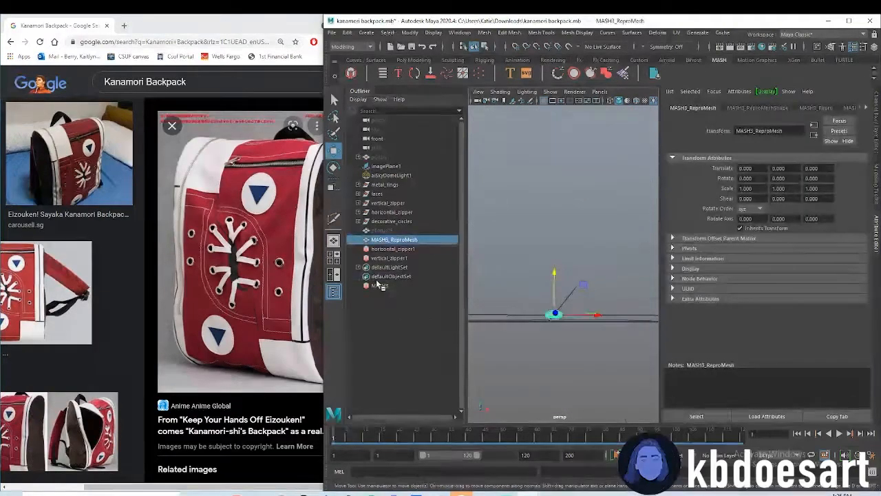
Space the stitches out by setting the MASH3 replicator's Offset Position X to 0.05
left_click(379, 285)
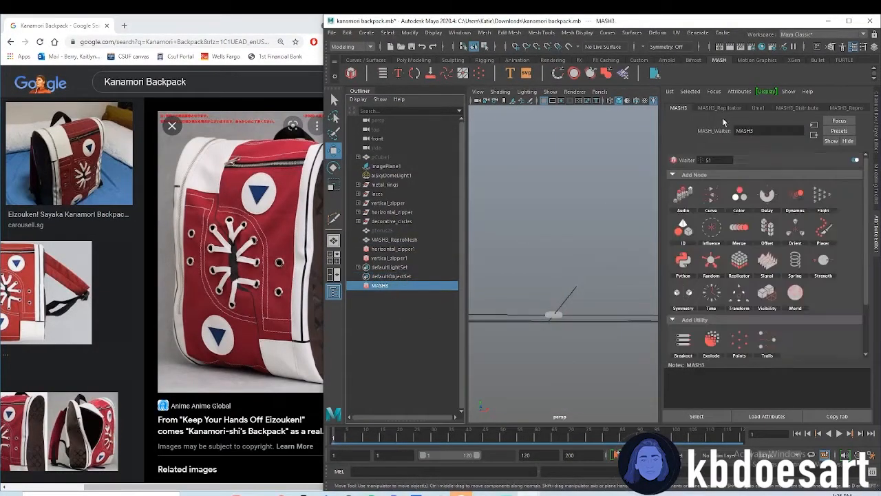
left_click(726, 110)
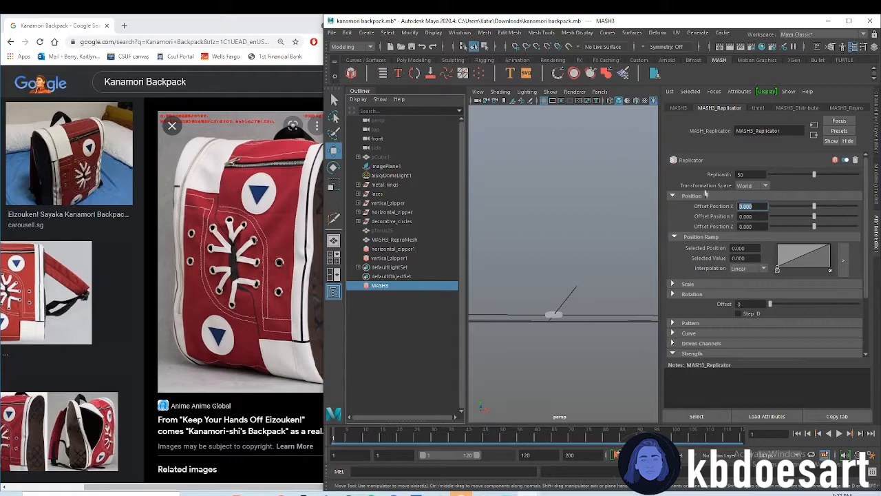
type("0")
key("Return")
type("0.01")
key("Return")
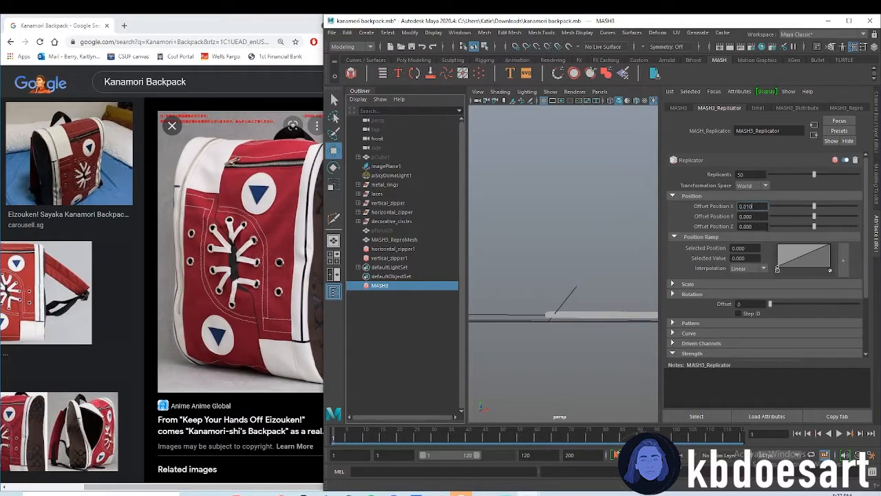
left_click(747, 206)
type("0.05")
key("Return")
left_click_drag(612, 307, 602, 282, "alt")
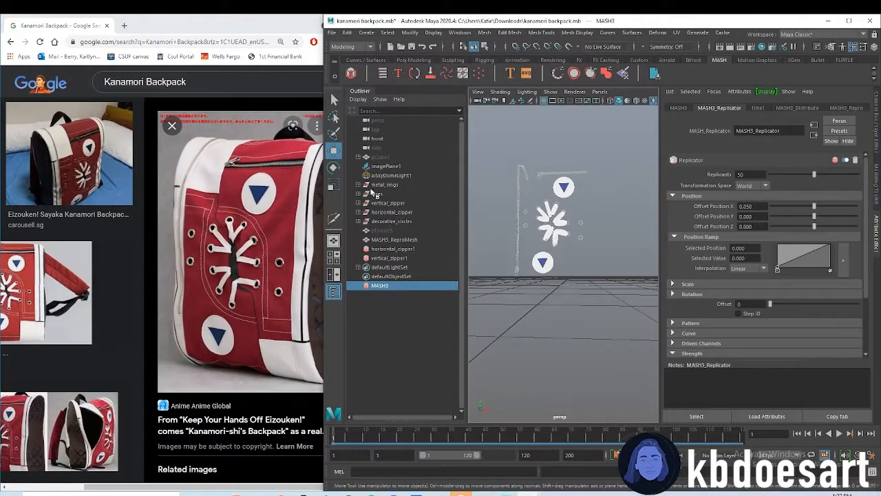
Unhide the backpack body pCube1 and check the stitch row against its lower edge
left_click(390, 230)
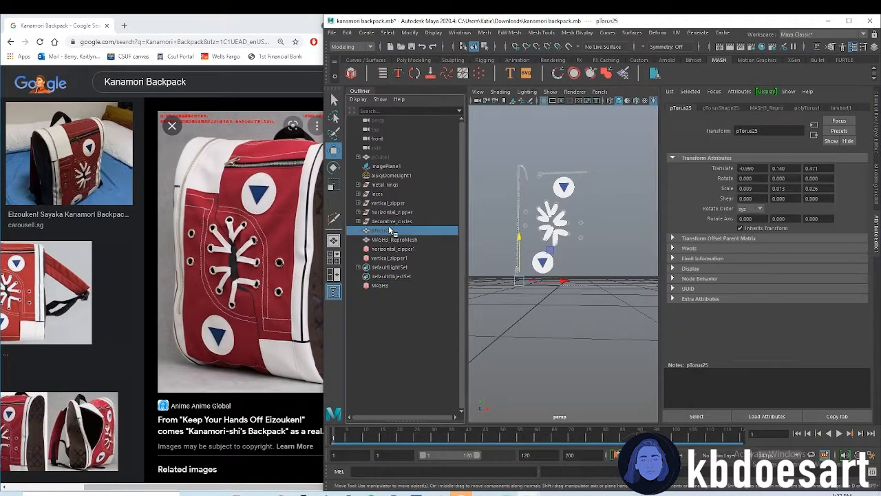
left_click(393, 159)
key("shift+h")
left_click_drag(549, 301, 598, 319, "alt")
middle_click_drag(598, 318, 592, 329, "alt")
right_click_drag(592, 329, 627, 330, "alt")
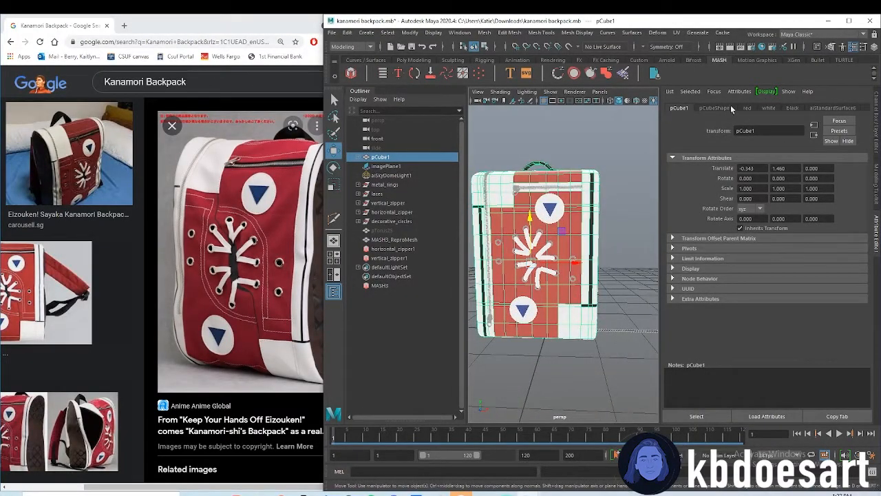
Reduce the MASH3 replicator to 25 replicants
left_click(380, 285)
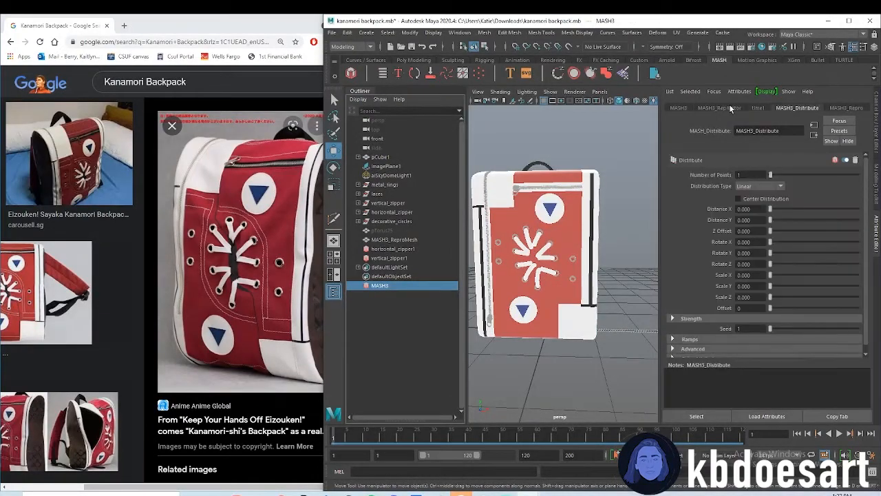
type("25")
key("Return")
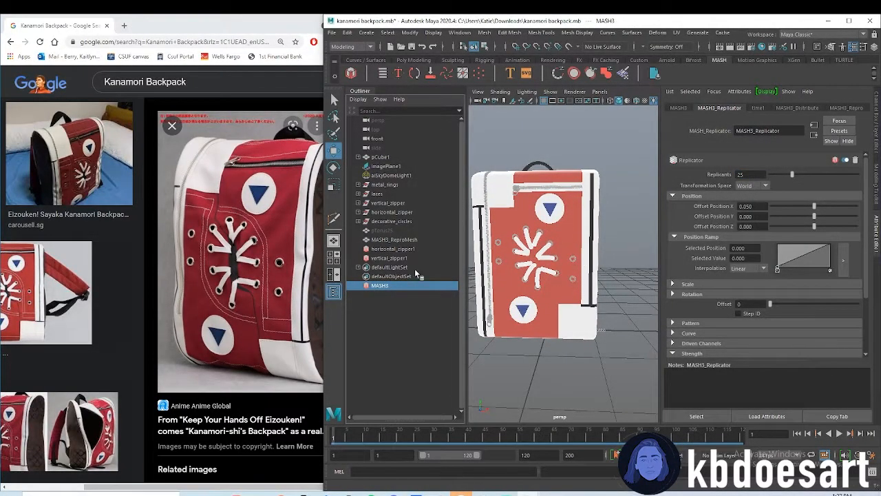
left_click_drag(636, 351, 544, 330, "alt")
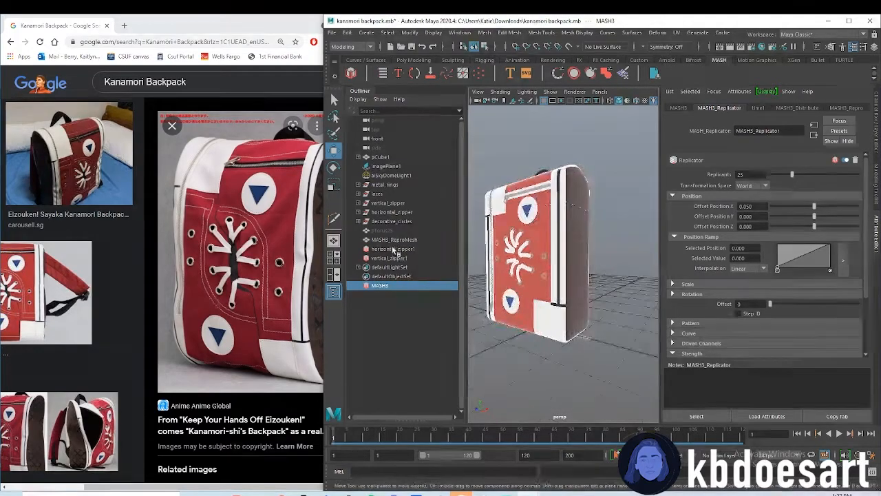
left_click(393, 240)
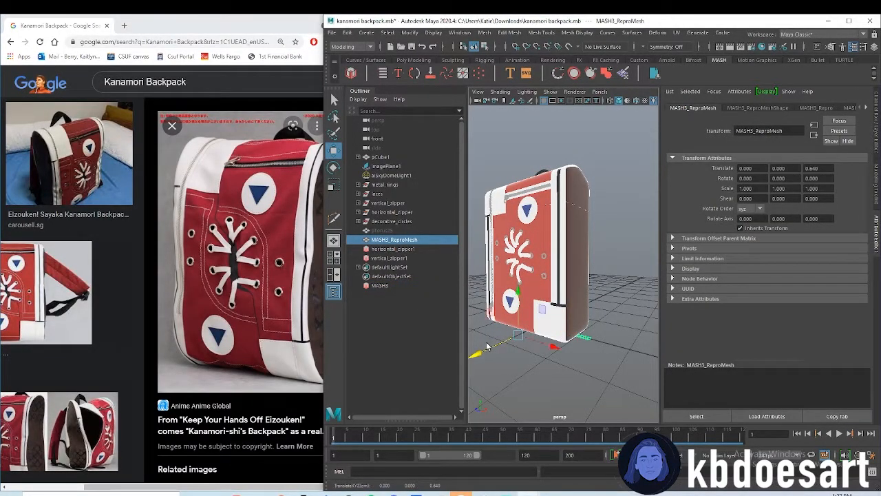
key("ctrl+z")
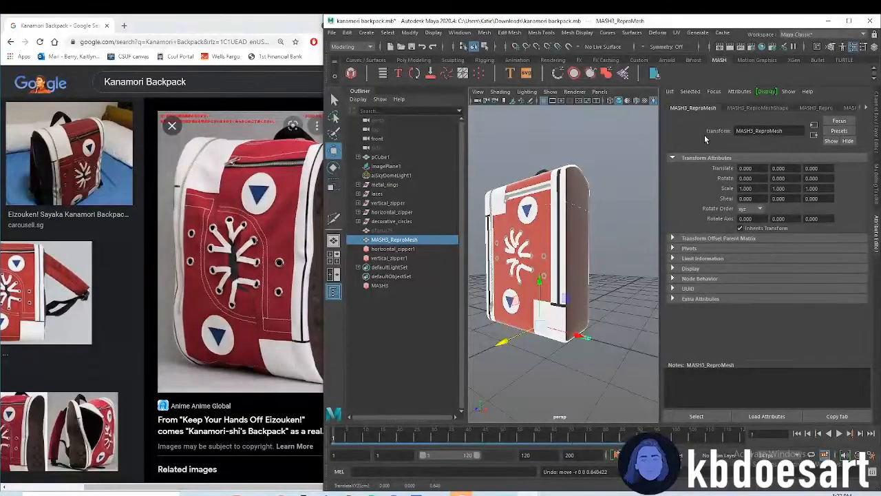
Add a Transform node to the MASH3 network and create a locator as its controller null
left_click(380, 285)
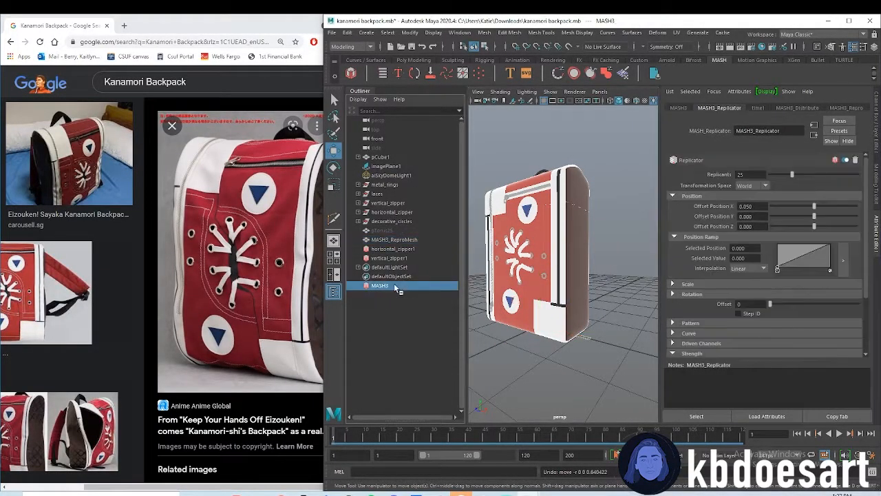
left_click(680, 108)
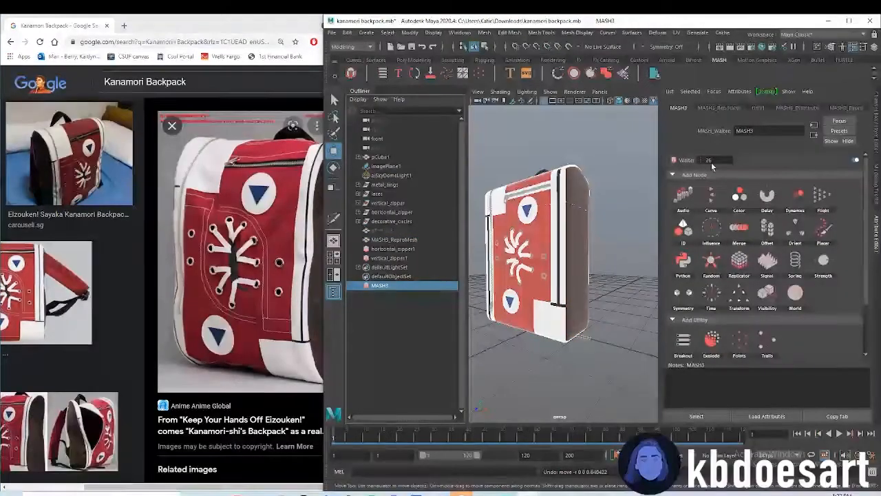
left_click(739, 293)
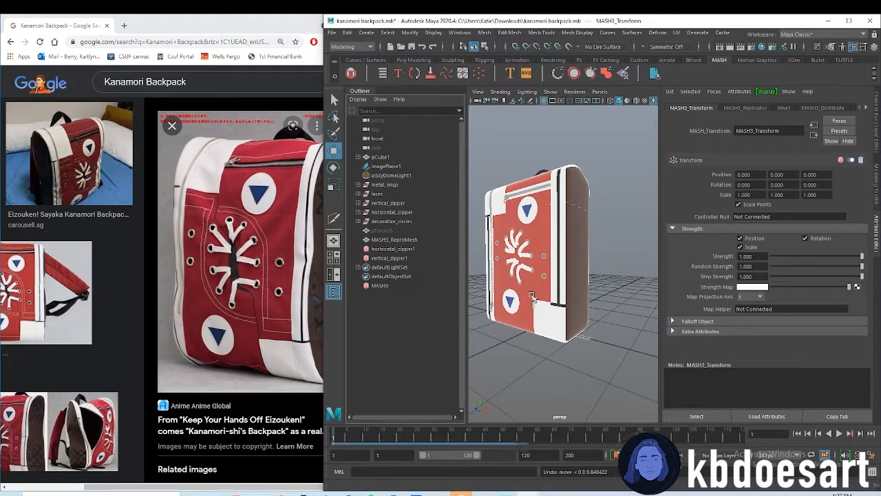
right_click(780, 218)
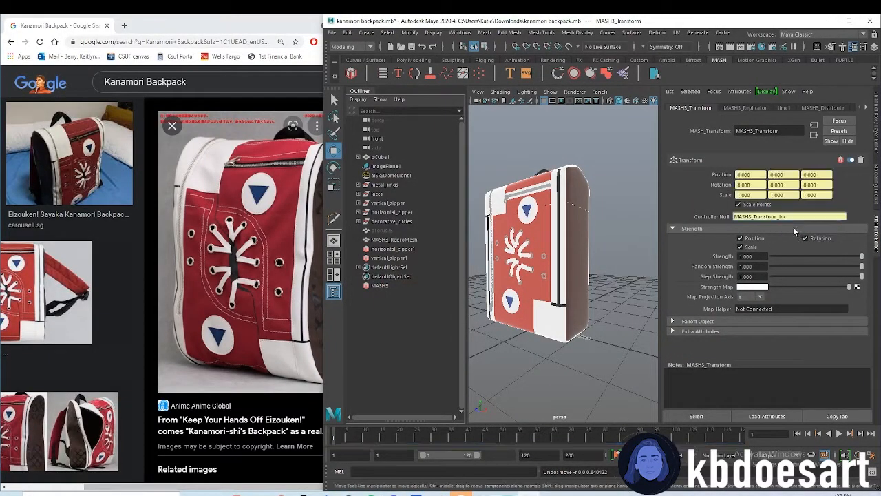
left_click(795, 231)
Move the MASH3 transform locator to about X -0.906 and Z 0.518 at the red front panel's lower edge
left_click_drag(508, 343, 597, 305)
middle_click_drag(598, 305, 614, 317, "alt")
scroll(614, 317, "up", 4)
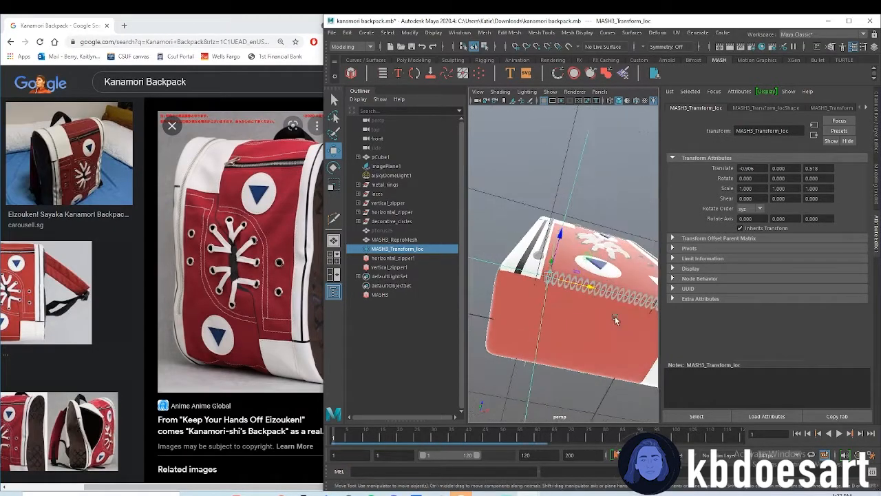
left_click_drag(614, 317, 573, 294, "alt")
left_click_drag(503, 231, 508, 225)
left_click_drag(542, 269, 570, 305, "alt")
In the front view, align the stitch row above the panel's lower edge with the locator at about X -1.000, Y 0.135
key("space")
key("space")
left_click_drag(539, 219, 539, 225)
left_click_drag(564, 267, 552, 267)
middle_click_drag(609, 312, 584, 318, "alt")
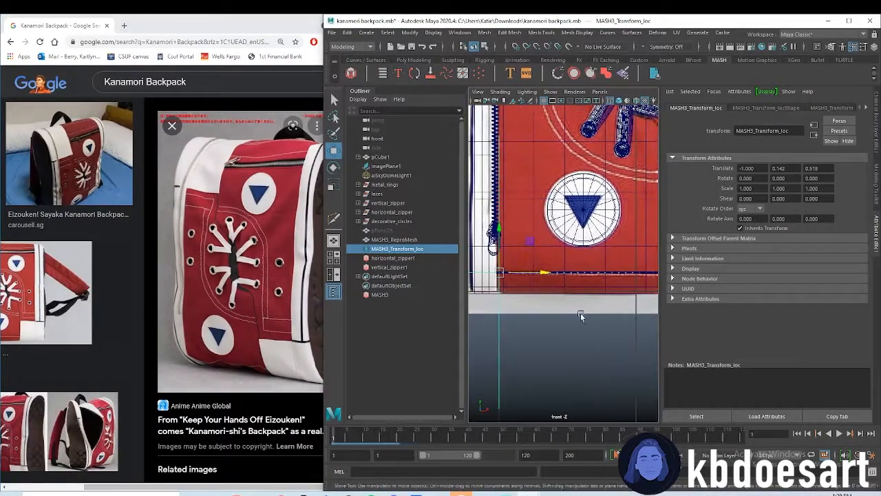
left_click(544, 274)
left_click_drag(497, 229, 498, 231)
Push the stitch row back into the front panel by moving the locator to about Z 0.450 in the perspective view
key("space")
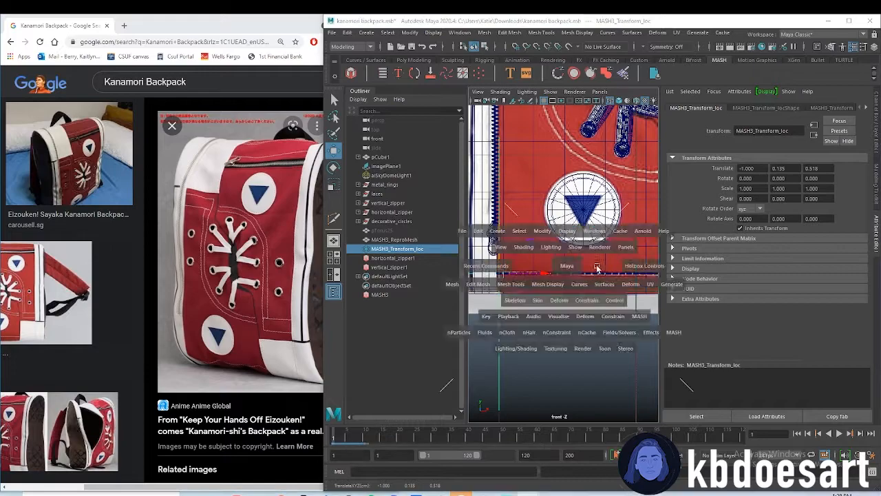
key("space")
left_click_drag(540, 328, 561, 271, "alt")
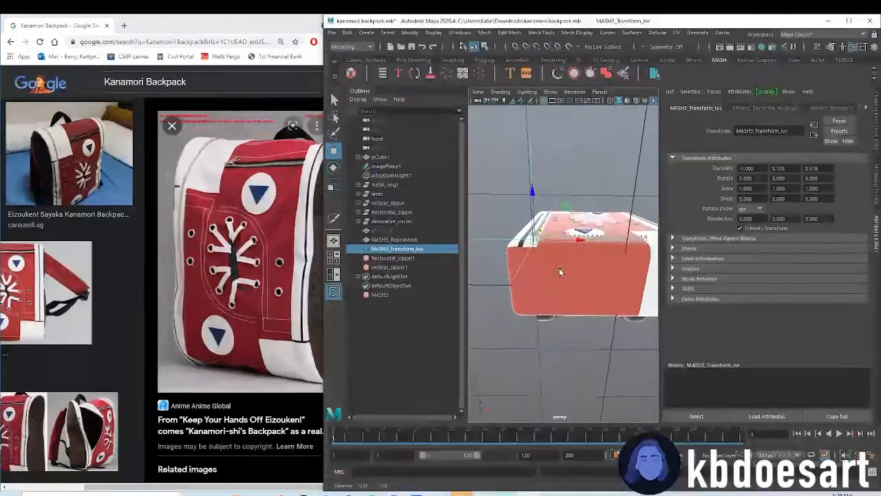
right_click_drag(560, 271, 606, 278, "alt")
left_click_drag(495, 160, 497, 175)
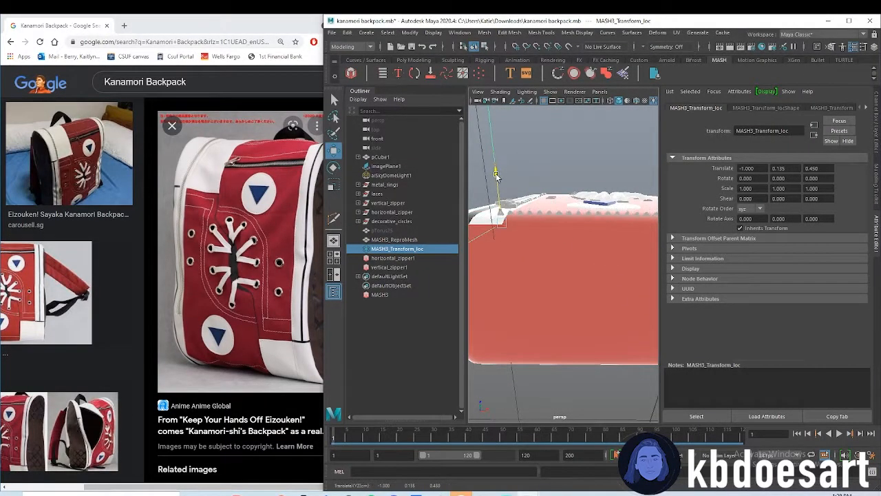
Scale the hidden source torus pTorus25 to about 0.014 in Z
left_click_drag(611, 261, 592, 307, "alt")
right_click_drag(592, 307, 608, 369, "alt")
left_click_drag(608, 369, 590, 213, "alt")
left_click_drag(490, 213, 566, 218, "alt")
left_click(391, 232)
key("r")
left_click_drag(537, 164, 539, 172)
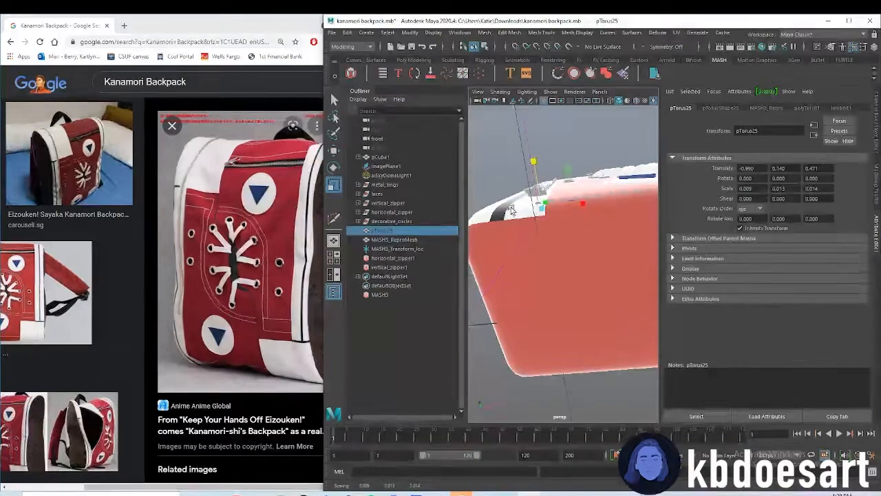
Bring the stitch row forward on the panel by moving the transform locator to about Z 0.478
left_click(417, 249)
key("w")
left_click_drag(533, 165, 532, 162)
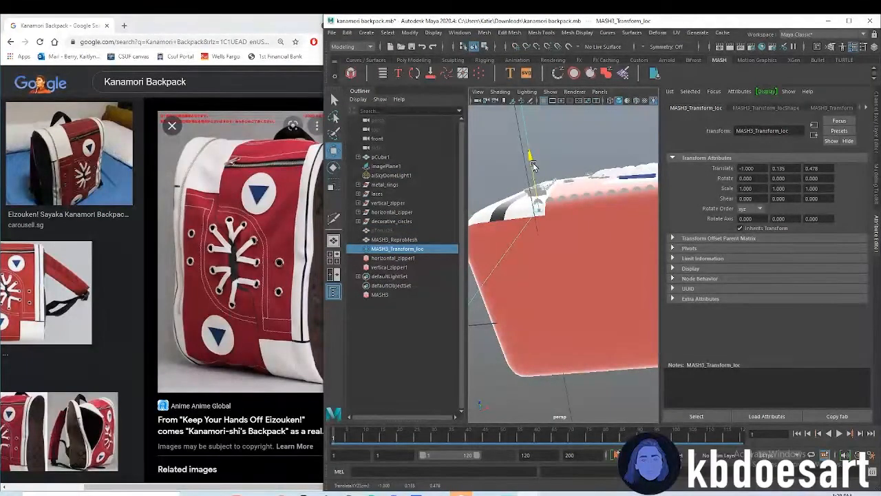
Assign the white material to the stitch row MASH3_ReproMesh
left_click_drag(624, 218, 590, 245, "alt")
middle_click_drag(590, 245, 480, 201, "alt")
left_click(405, 241)
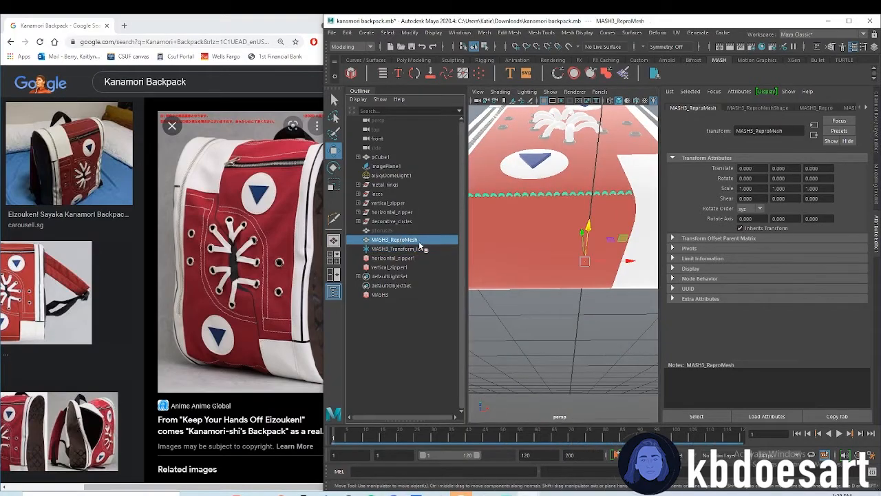
scroll(541, 230, "down", 6)
right_click_drag(556, 226, 614, 480)
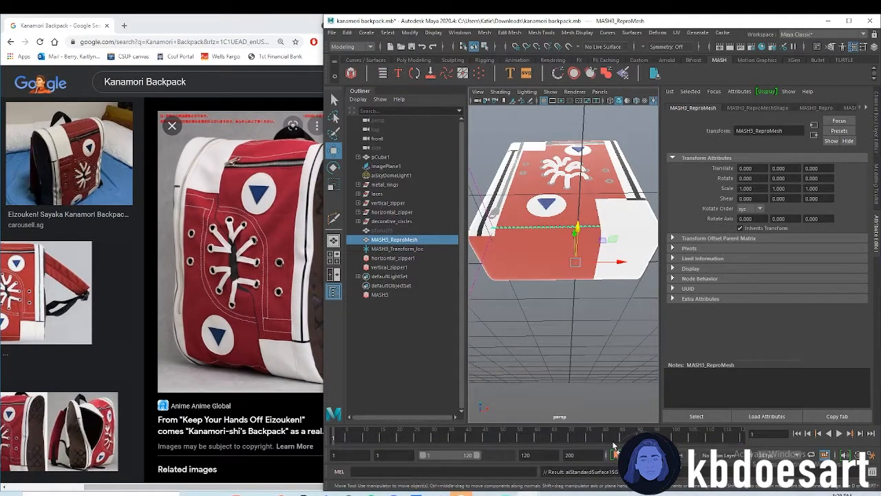
Inspect the white stitch row on the lower front panel and open the Carousell reference photo to examine the backpack's stitching
left_click(521, 294)
scroll(532, 282, "up", 5)
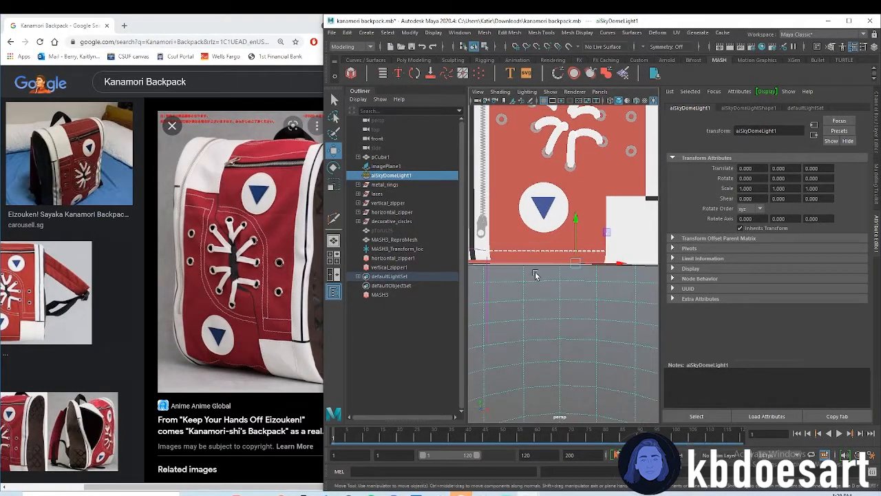
scroll(537, 274, "up", 2)
left_click_drag(556, 268, 571, 210, "alt")
left_click(573, 206)
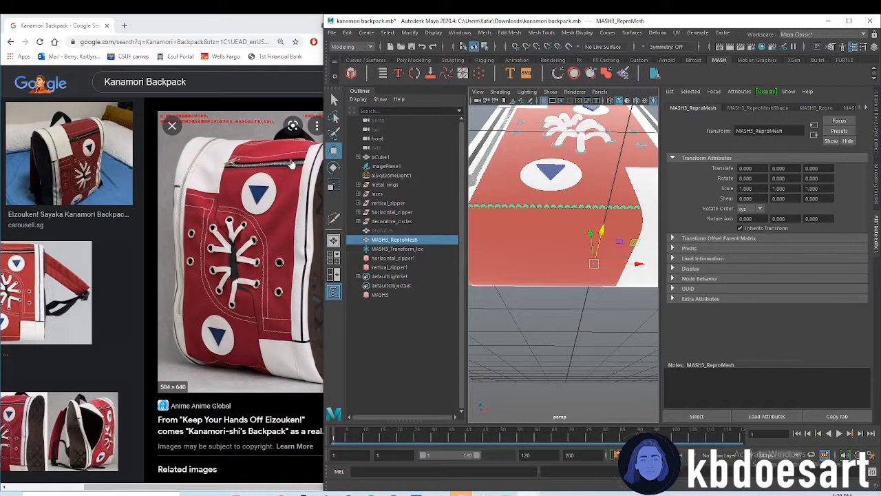
left_click(74, 177)
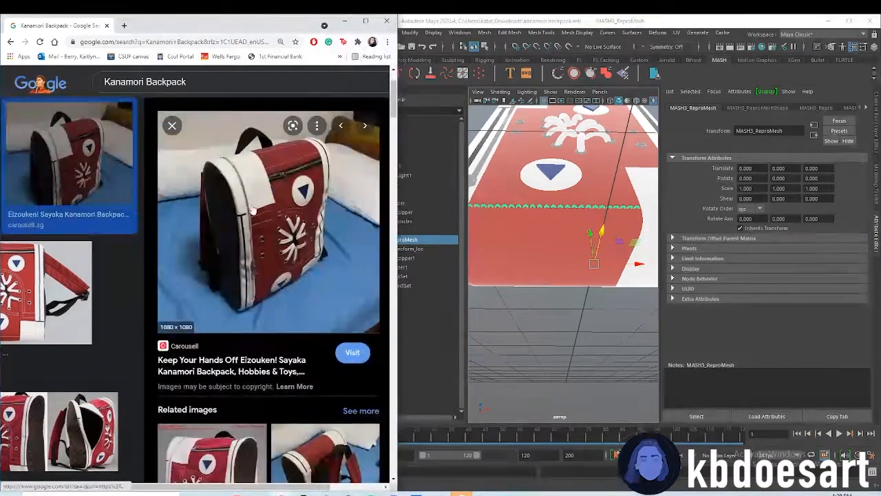
scroll(60, 275, "down", 5)
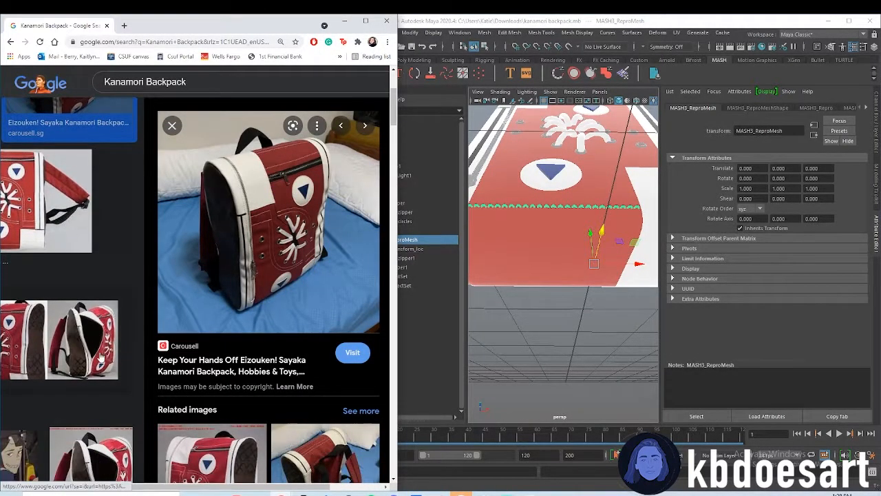
Duplicate the stitch row, raise the copy to about Y 3.111 above the backpack, and rotate it about -80.23 degrees in X
left_click(564, 269)
left_click_drag(563, 144, 565, 305)
key("e")
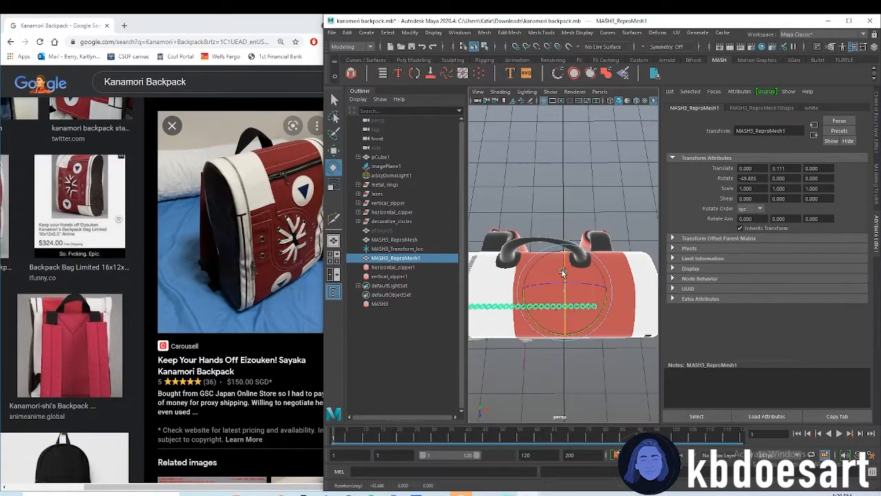
left_click_drag(567, 254, 572, 202)
middle_click_drag(572, 202, 570, 267, "alt")
Seat the copied stitch row across the red top panel at about X 0.486, Y 2.805, Z 0.060
key("w")
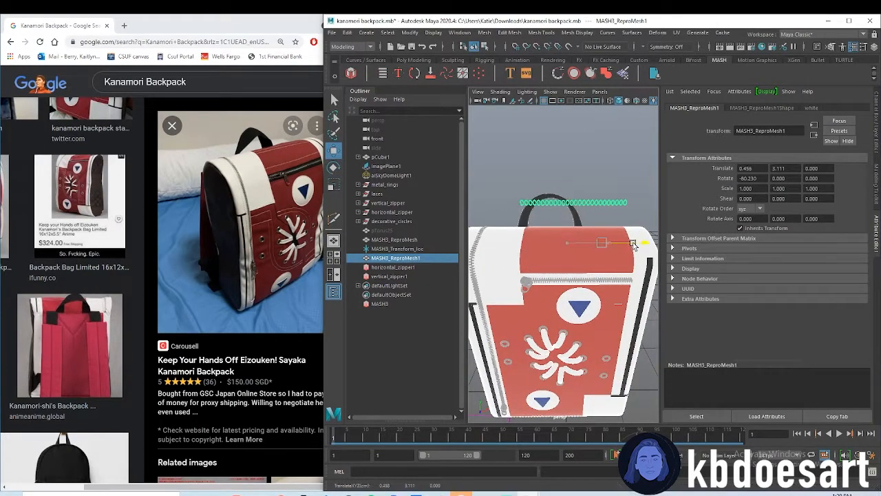
left_click_drag(636, 245, 634, 245)
mouse_move(634, 245)
left_mouse_down("alt")
mouse_move(621, 249)
mouse_move(619, 239)
left_mouse_up("alt")
left_click_drag(605, 181, 606, 206)
left_click_drag(601, 224, 563, 219, "alt")
right_click_drag(563, 219, 609, 183, "alt")
middle_click_drag(585, 181, 579, 245, "alt")
right_click_drag(579, 244, 617, 230, "alt")
middle_click_drag(608, 197, 602, 230, "alt")
left_click_drag(586, 256, 576, 231, "alt")
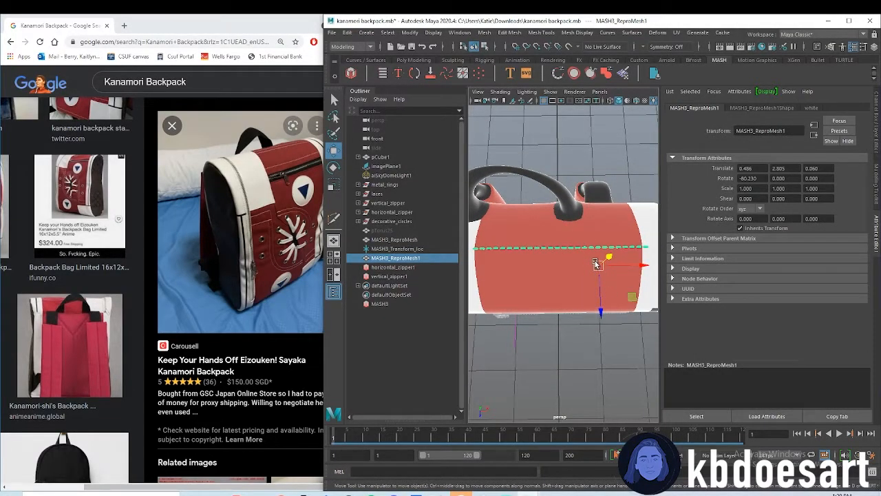
Duplicate the top stitch row and set the copy behind it at about Y 2.774, Z -0.059, rotated about -87.69 degrees in X
key("ctrl+d")
left_click_drag(599, 297, 603, 217)
key("e")
key("w")
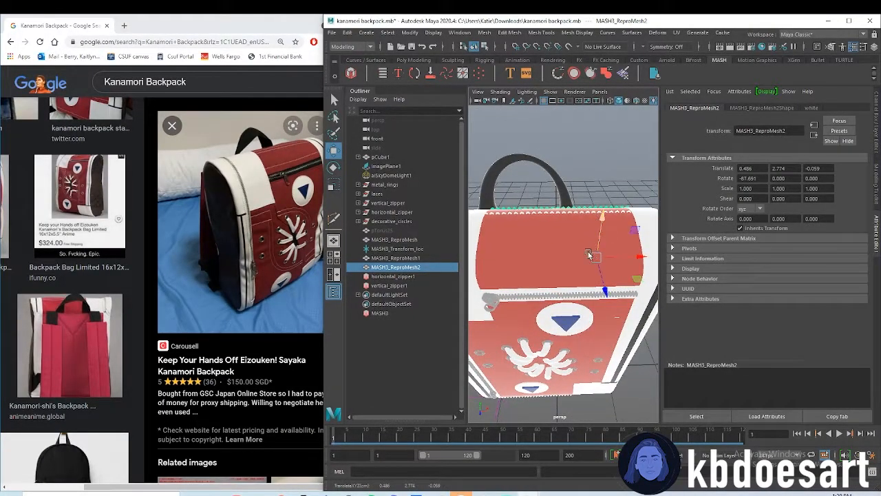
Duplicate MASH3_ReproMesh1 for the top panel's front edge, rotating it about -5.03 degrees in X and placing it near Y 2.837, Z 0.019
key("ctrl+d")
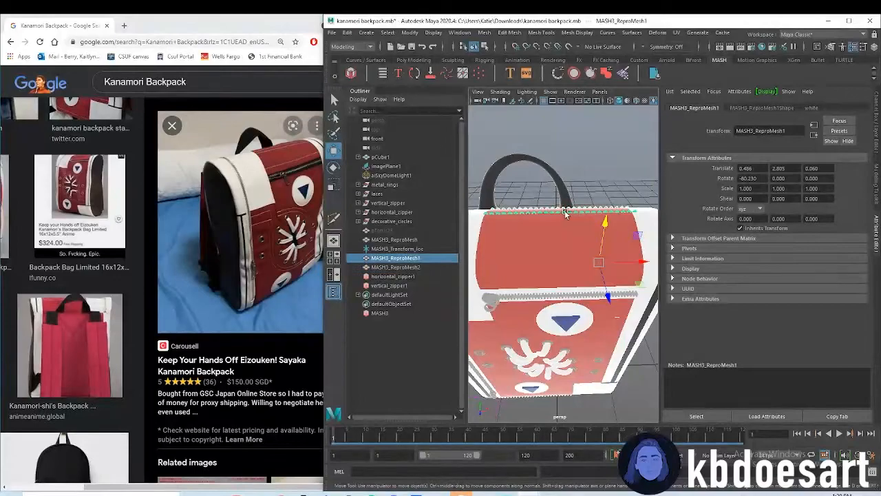
mouse_move(607, 293)
left_mouse_down()
mouse_move(608, 320)
mouse_move(593, 304)
left_mouse_up()
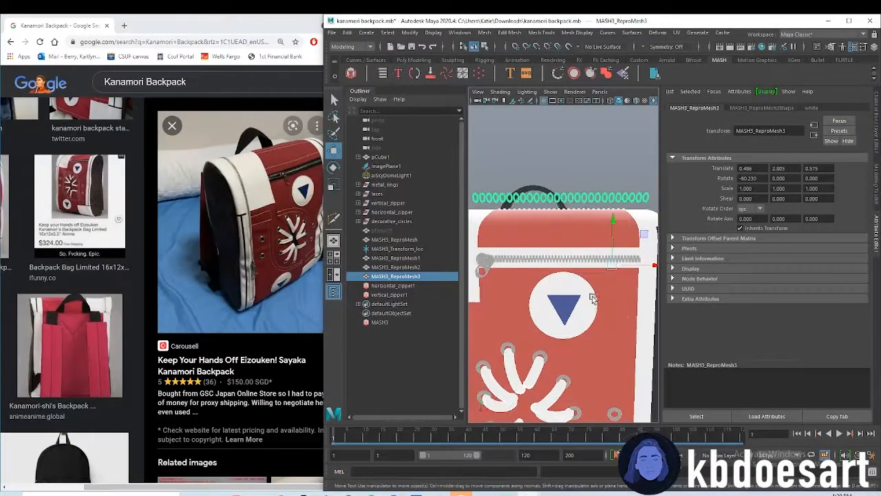
key("e")
left_click_drag(621, 239, 627, 309)
left_click_drag(628, 309, 597, 265, "alt")
key("w")
left_click_drag(584, 296, 601, 234, "alt")
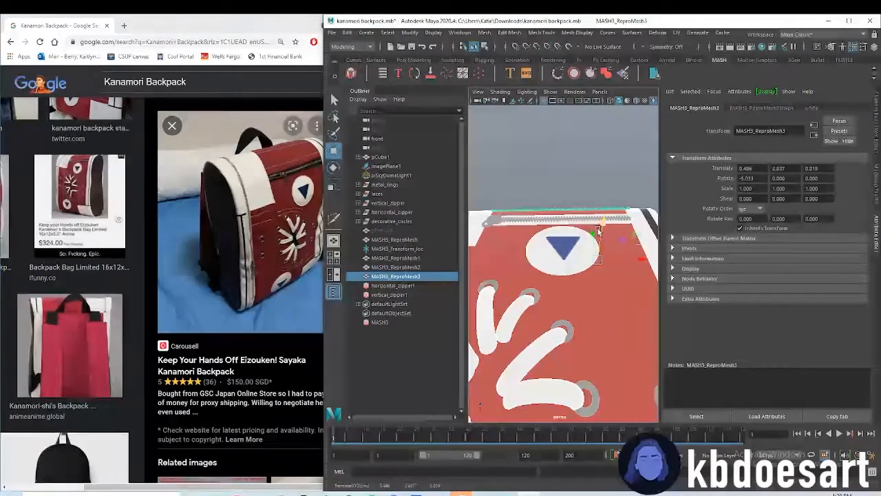
Fit the third top stitch row to the panel's front slope with X rotation about -12.11 degrees, Y 2.865 and Z -0.001
left_click(597, 222)
scroll(598, 228, "down", 2)
left_click(603, 216)
left_click_drag(605, 238, 479, 362, "alt")
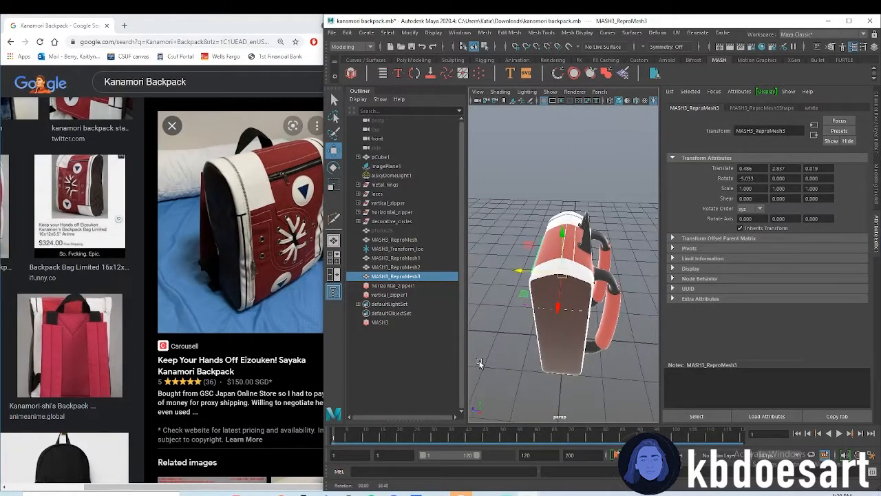
left_click_drag(564, 238, 557, 214, "alt")
key("e")
left_click_drag(546, 245, 549, 241)
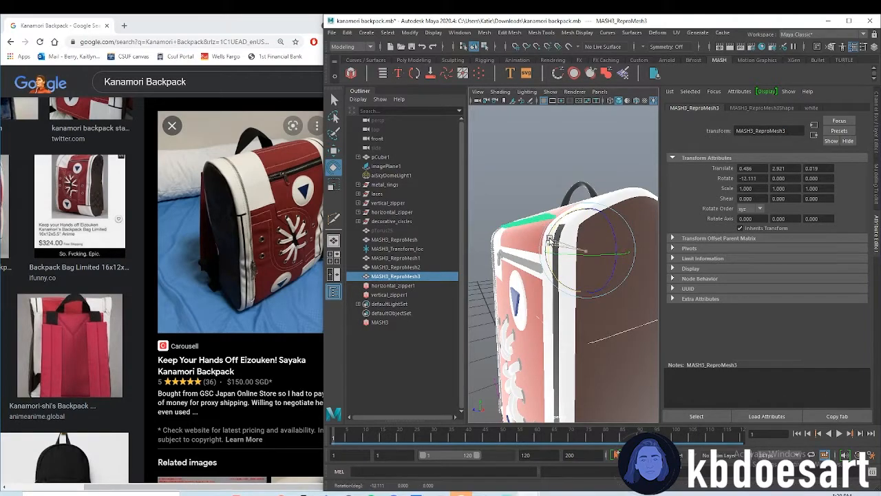
key("w")
left_click_drag(586, 207, 585, 212)
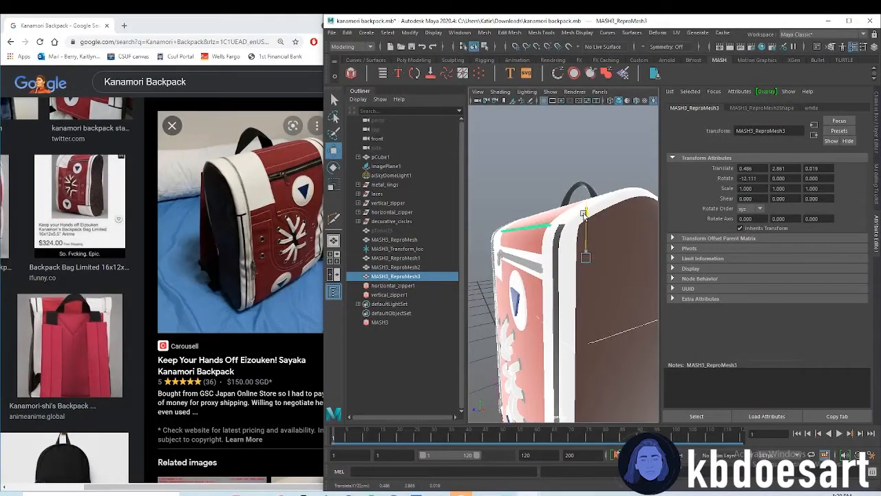
left_click_drag(550, 241, 604, 328, "alt")
left_click(597, 220)
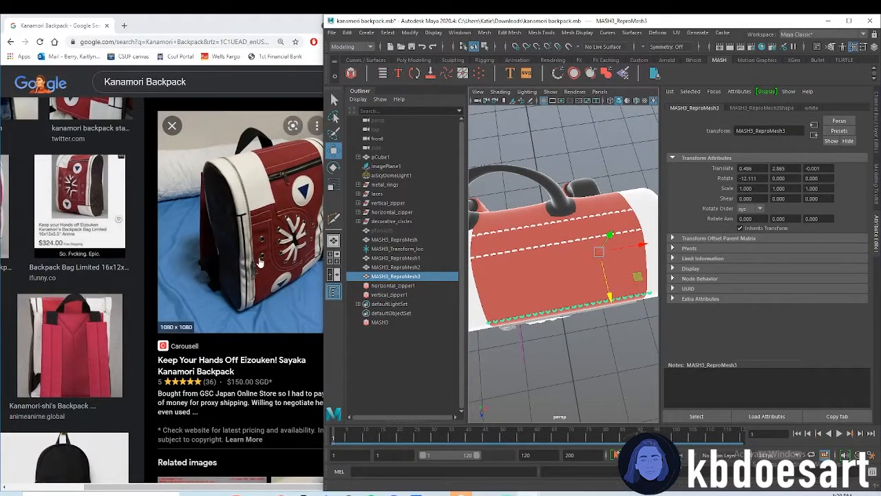
Create a polygon sphere and narrow it to about 0.16 in X scale for the dark centre of the lace pattern
scroll(79, 281, "up", 2)
scroll(78, 281, "down", 4)
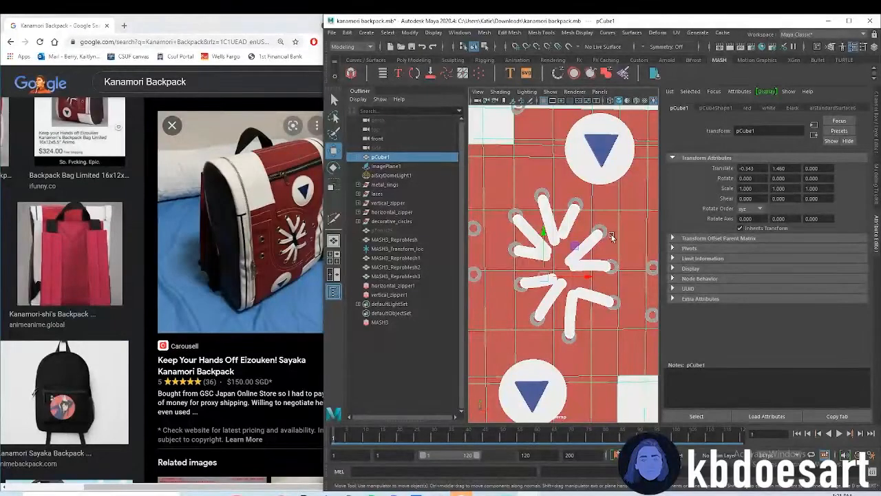
left_click(414, 60)
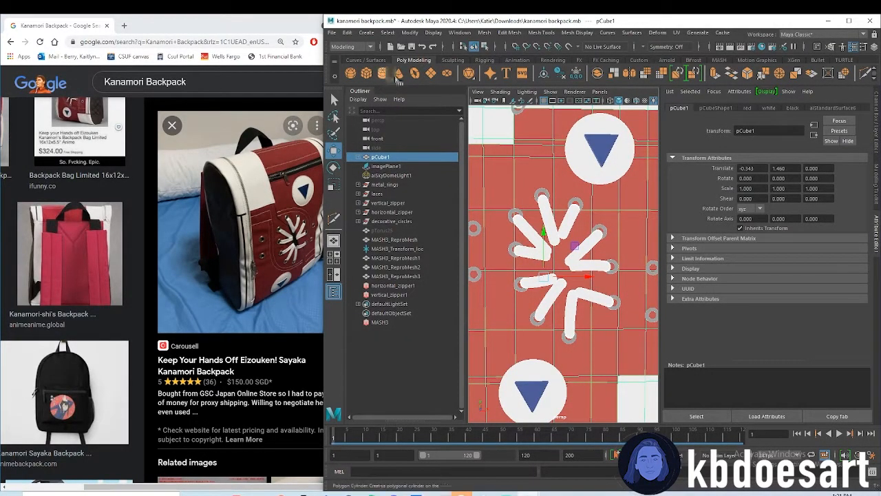
left_click(351, 74)
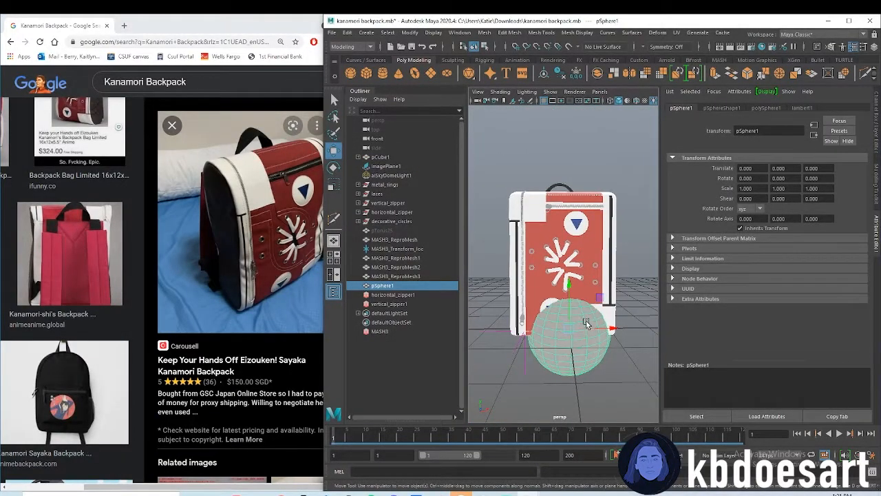
key("r")
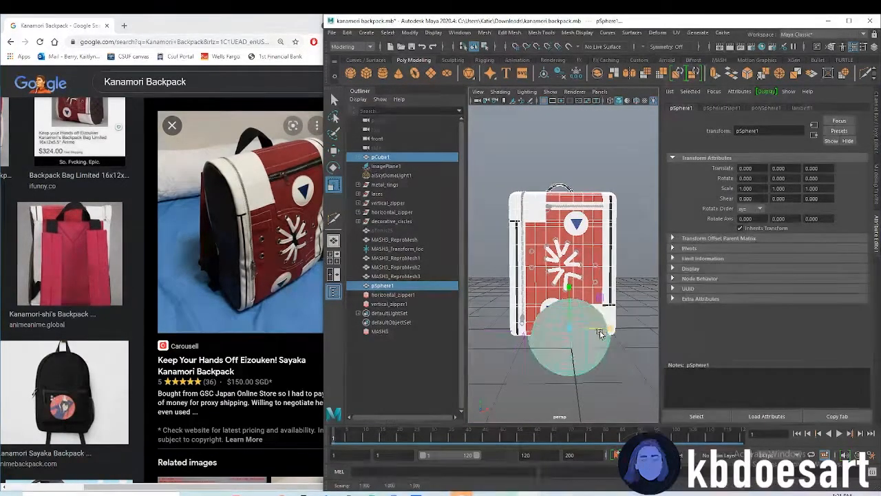
left_click_drag(610, 328, 578, 326)
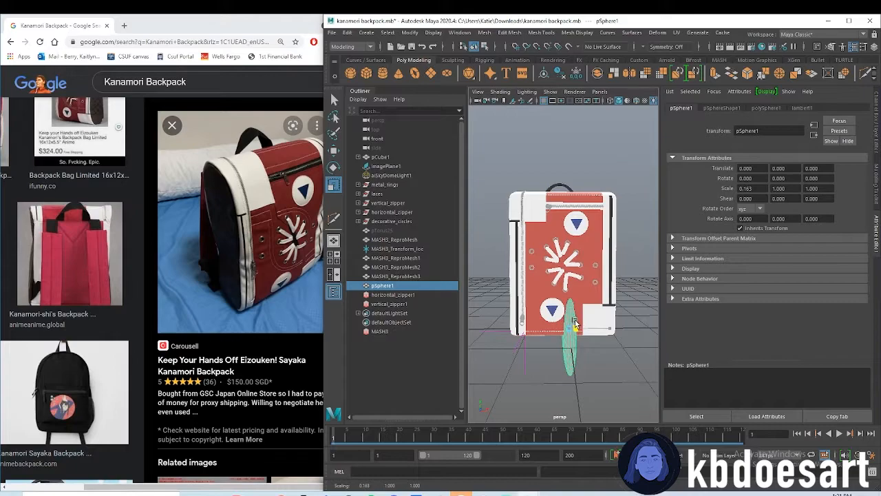
Move the sphere forward to the bag's front at Z 0.552 and shrink it to about 0.15 in X and 0.08 in Z scale
key("space")
left_click_drag(580, 349, 579, 326)
key("space")
right_click_drag(579, 324, 600, 335, "alt")
left_click_drag(579, 369, 643, 380, "alt")
key("w")
left_click_drag(639, 378, 579, 373, "alt")
middle_click_drag(580, 373, 579, 310, "alt")
key("r")
left_click_drag(574, 271, 584, 322)
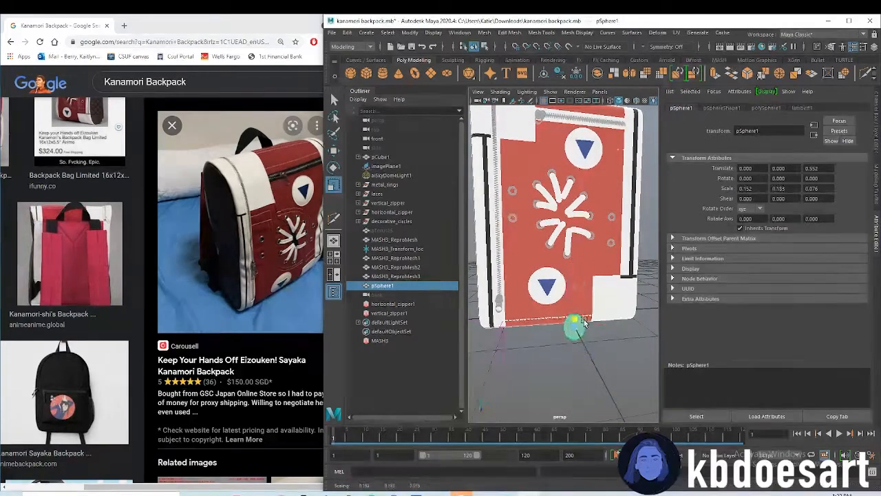
Place the sphere amid the laces at X -0.112, Y 1.572 and scale it to about 0.085, 0.248, 0.042
key("w")
left_click_drag(575, 288, 578, 219)
right_click_drag(578, 222, 612, 218, "alt")
key("r")
left_click_drag(571, 204, 554, 207)
key("w")
left_click_drag(581, 194, 558, 174)
key("e")
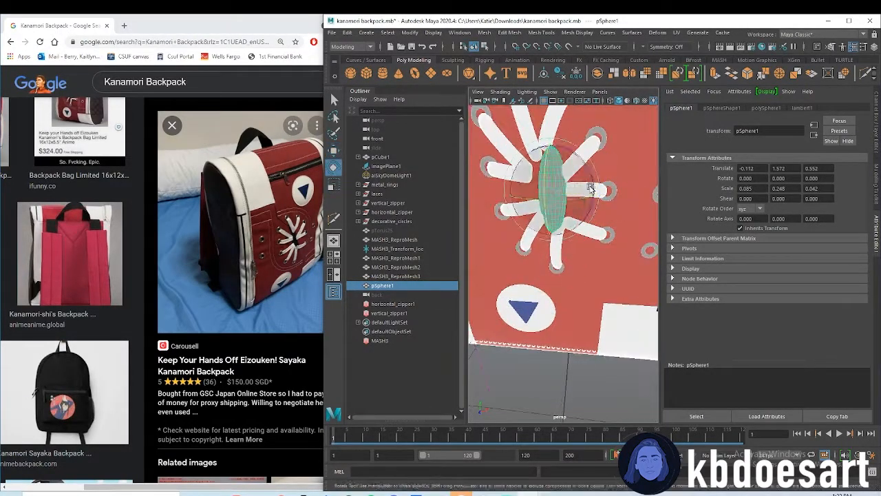
Tilt and resize the stretched sphere to fill the gap between the laces, and give it the black material
left_click_drag(589, 282, 587, 334, "alt")
key("w")
left_click_drag(582, 340, 580, 324)
key("r")
left_click_drag(570, 257, 567, 246)
key("w")
key("e")
left_click_drag(592, 331, 592, 298, "alt")
key("r")
left_click_drag(569, 237, 579, 233)
right_click_drag(541, 225, 608, 434)
right_click_drag(628, 314, 550, 310, "alt")
left_click(578, 364)
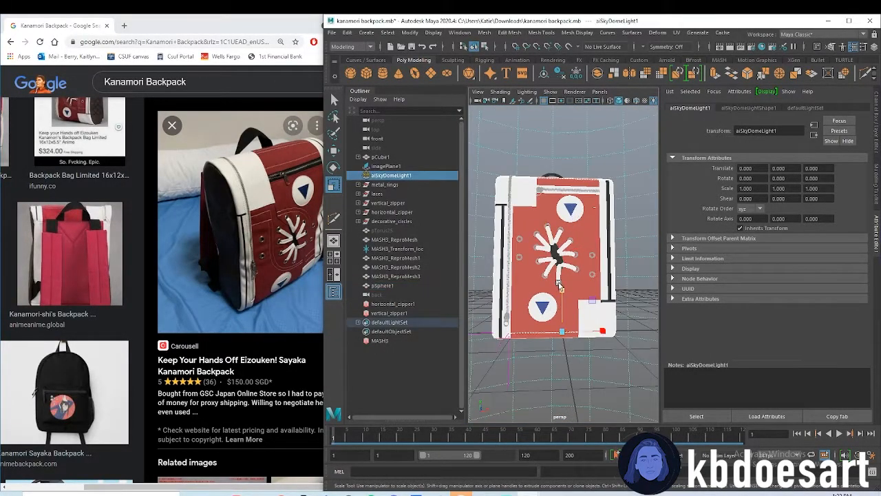
Create a polygon cube, thin it into a strip about 0.064 in X scale, and place it on the bag's front near Z 0.58
left_click_drag(559, 285, 583, 287, "alt")
left_click(589, 316)
left_click(367, 73)
key("w")
right_click_drag(544, 289, 532, 269, "alt")
left_click_drag(531, 269, 551, 309, "alt")
key("r")
left_click_drag(619, 366, 615, 388)
key("w")
left_click_drag(605, 329, 597, 284)
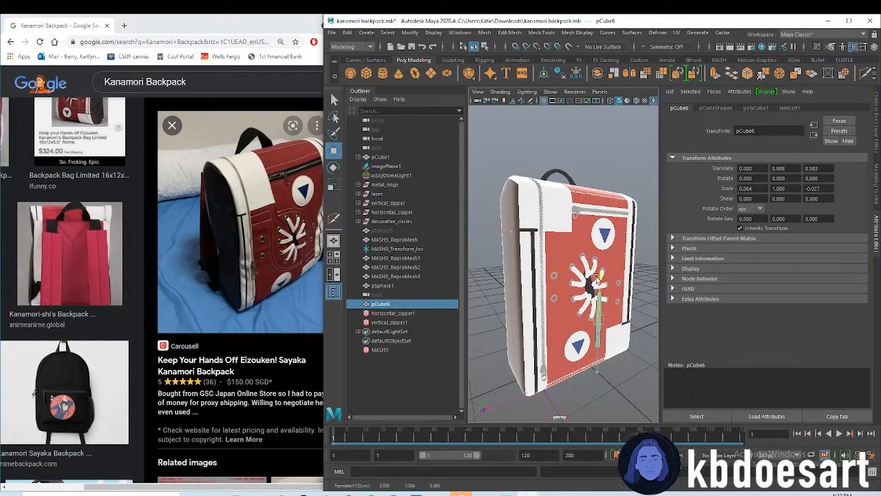
Move the thin strip up the front panel to the area between the laces and the upper white corner patch
left_click_drag(626, 230, 566, 261, "alt")
scroll(592, 329, "up", 6)
key("w")
left_click_drag(515, 186, 516, 134)
middle_click_drag(608, 321, 594, 243, "alt")
Duplicate the thin strip, then rotate, scale and position the copy so the two form a bent line toward the lace centre
key("ctrl+d")
key("e")
left_click_drag(596, 153, 585, 120)
key("w")
left_click_drag(546, 135, 549, 213)
left_click_drag(571, 231, 610, 232)
key("r")
left_click_drag(557, 200, 552, 195)
key("e")
left_click_drag(613, 257, 603, 233)
key("w")
Adjust the size and position of both strips so they join below the white corner patch and run into the lace centre
scroll(596, 232, "down", 8)
key("4")
key("5")
key("r")
left_click_drag(605, 199, 588, 201)
left_click(605, 295)
left_click_drag(641, 269, 637, 304)
key("w")
scroll(616, 265, "down", 8)
left_click(570, 255)
key("r")
left_click_drag(570, 255, 581, 256)
key("w")
left_click(620, 372)
scroll(608, 334, "down", 2)
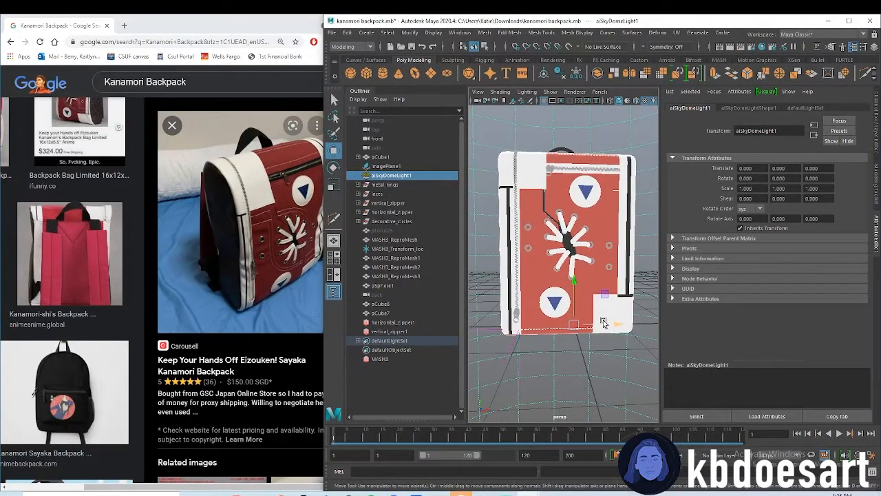
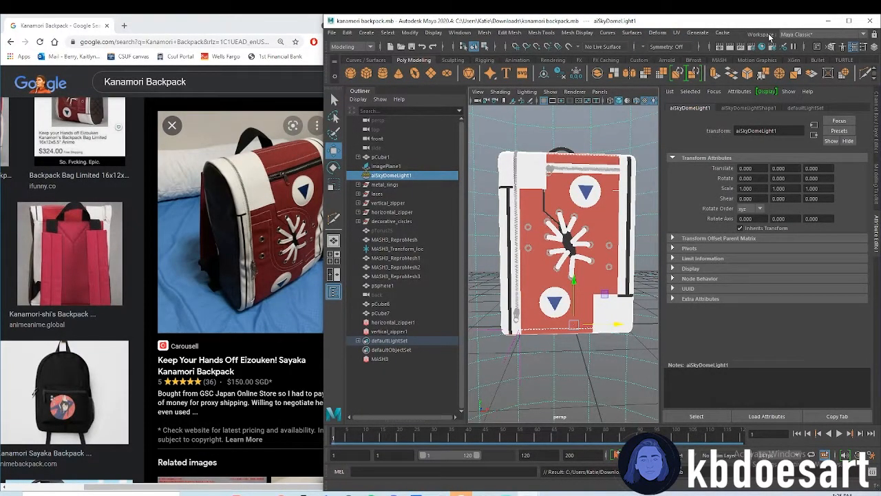
Open the Arnold render view beside the widened Maya window and frame the whole backpack in the render
left_click_drag(320, 105, 267, 105)
left_click(688, 32)
left_click(697, 44)
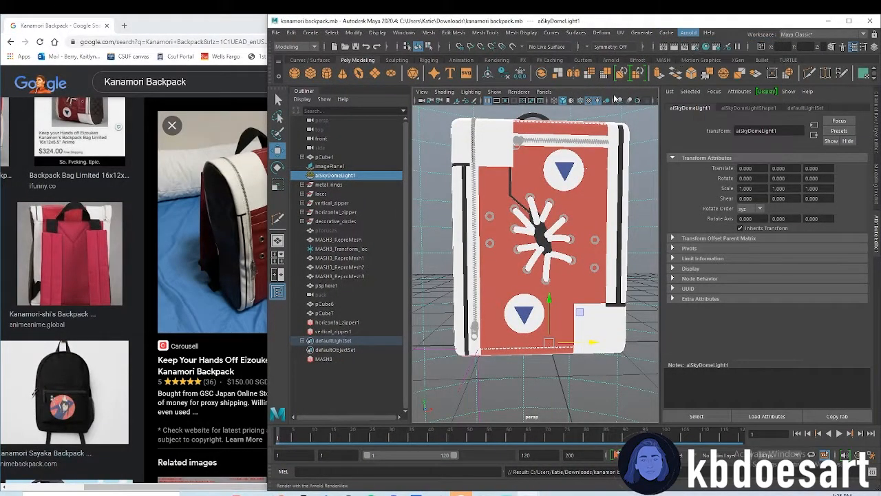
scroll(300, 258, "down", 1)
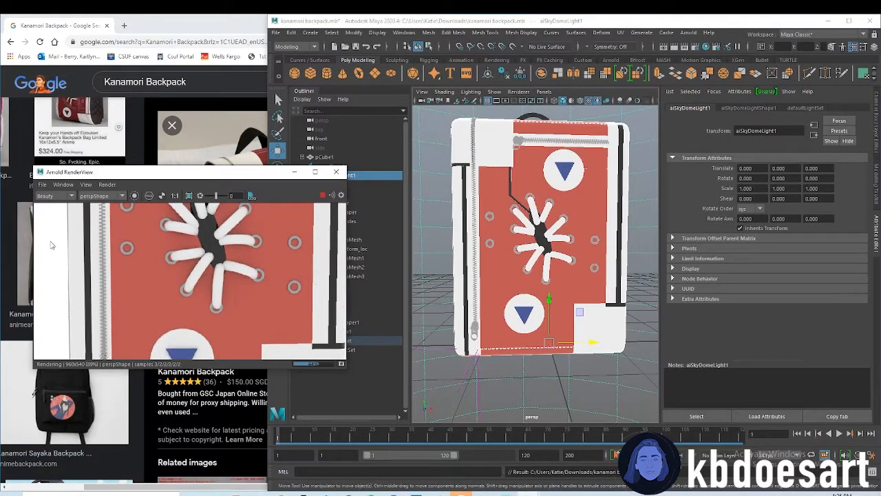
scroll(265, 268, "down", 4)
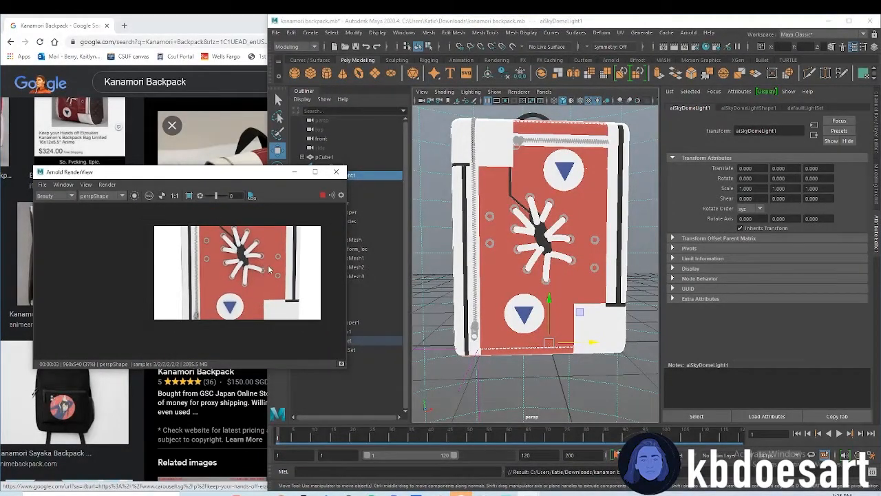
scroll(548, 246, "down", 5)
scroll(270, 285, "up", 3)
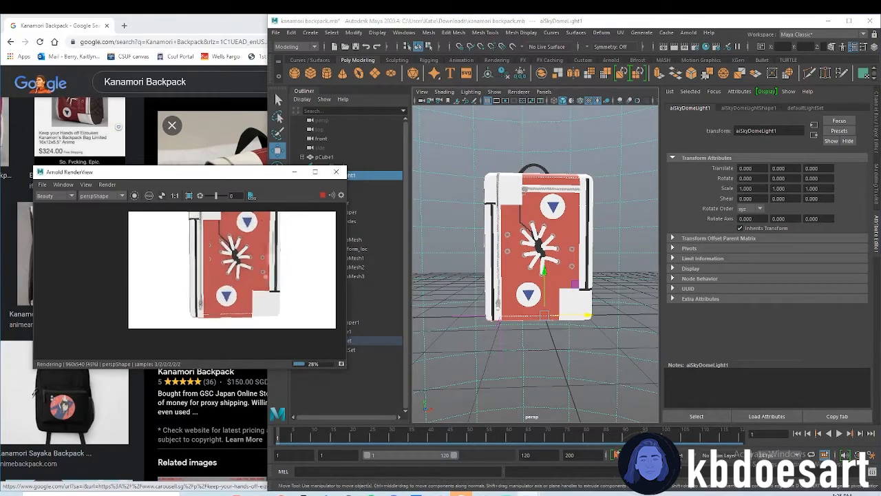
scroll(234, 290, "up", 2)
scroll(549, 263, "down", 2)
left_click_drag(549, 263, 608, 319, "alt")
left_click_drag(547, 308, 571, 322, "alt")
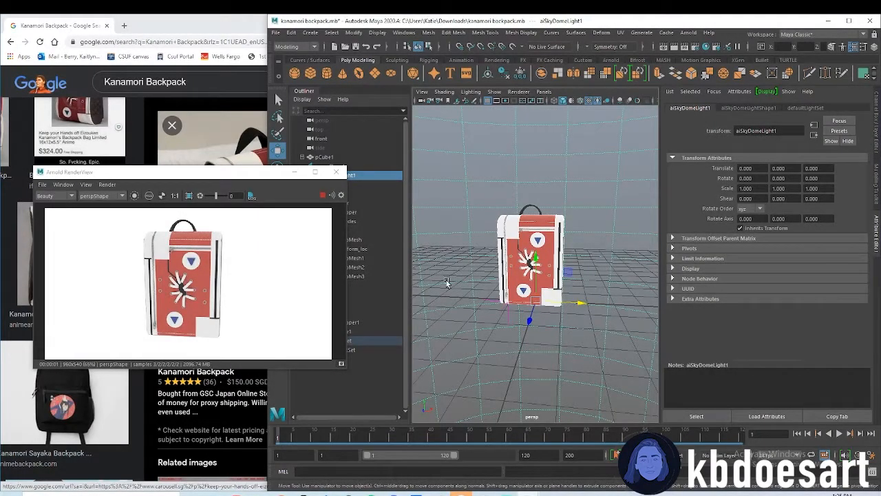
Create a polygon plane under the backpack and scale it uniformly to about 19.87 as a floor
left_click(374, 73)
key("r")
left_click_drag(536, 301, 636, 303)
Assign a new aiStandardSurface material to the floor plane with a Checker texture as its base color, and save the scene
right_click_drag(577, 288, 589, 476)
left_click(318, 255)
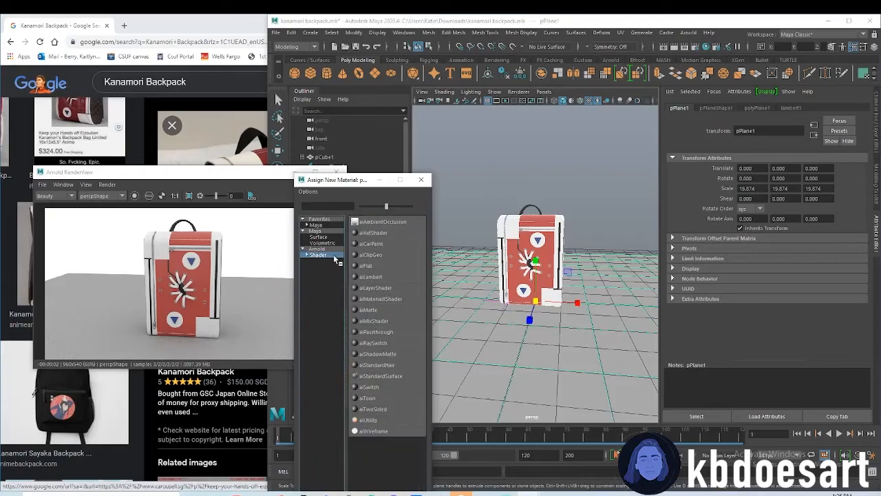
left_click(394, 381)
left_click(851, 224)
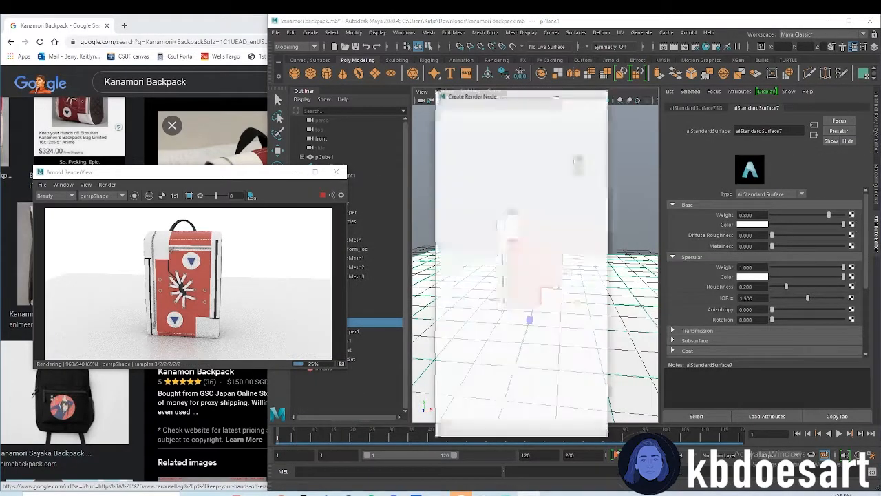
left_click(519, 147)
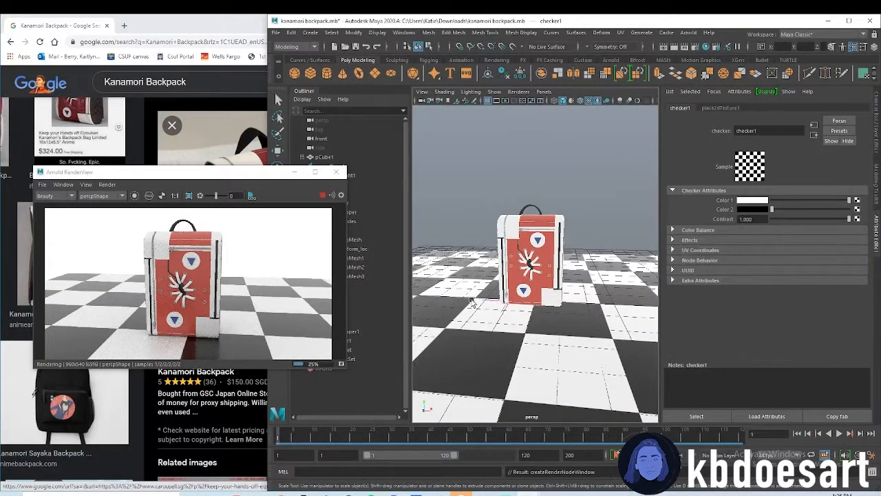
left_click_drag(538, 329, 527, 329, "alt")
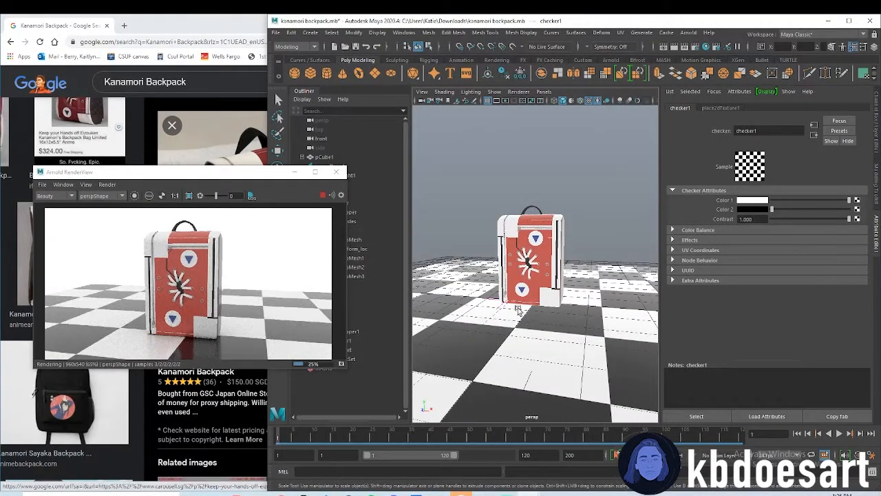
key("ctrl+s")
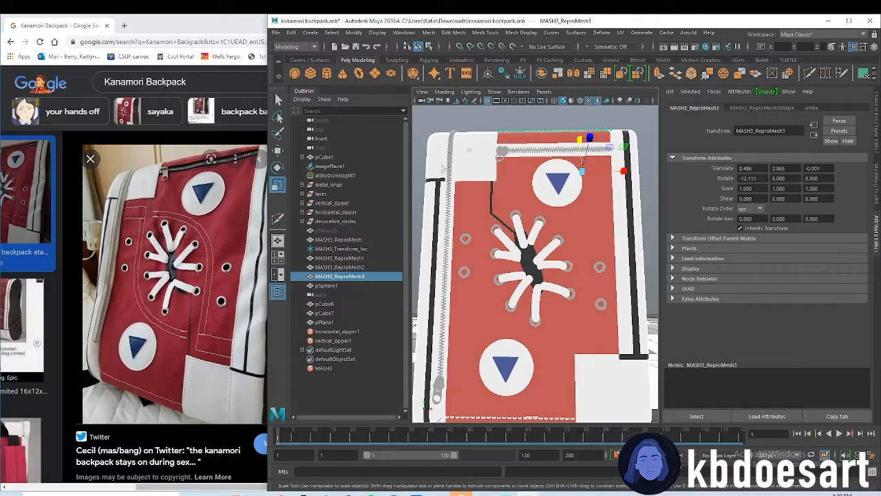
In the front view, trace the arched stitching line beside the laces on the reference image with the Pencil Curve tool
key("space")
key("space")
scroll(557, 277, "down", 8)
middle_click_drag(554, 263, 542, 282, "alt")
scroll(548, 241, "up", 3)
middle_click_drag(556, 220, 549, 257, "alt")
scroll(549, 257, "up", 2)
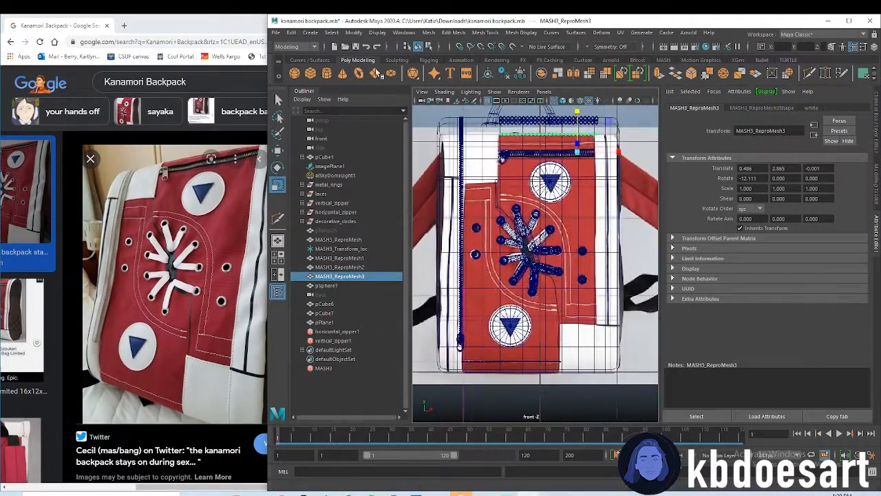
left_click(309, 60)
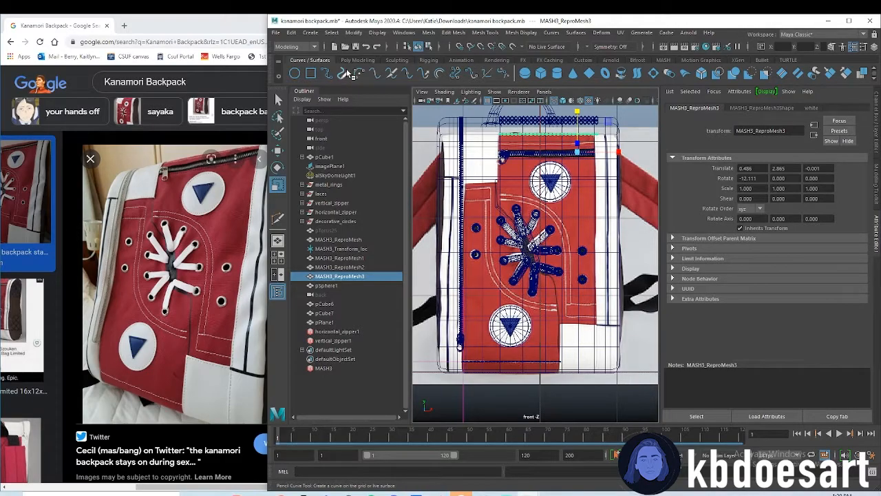
left_click(346, 73)
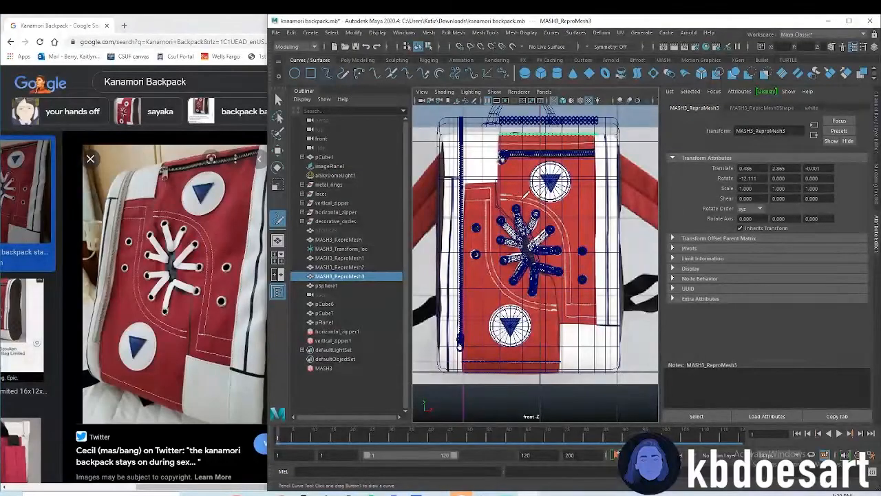
left_click_drag(573, 270, 573, 300)
scroll(576, 275, "up", 2)
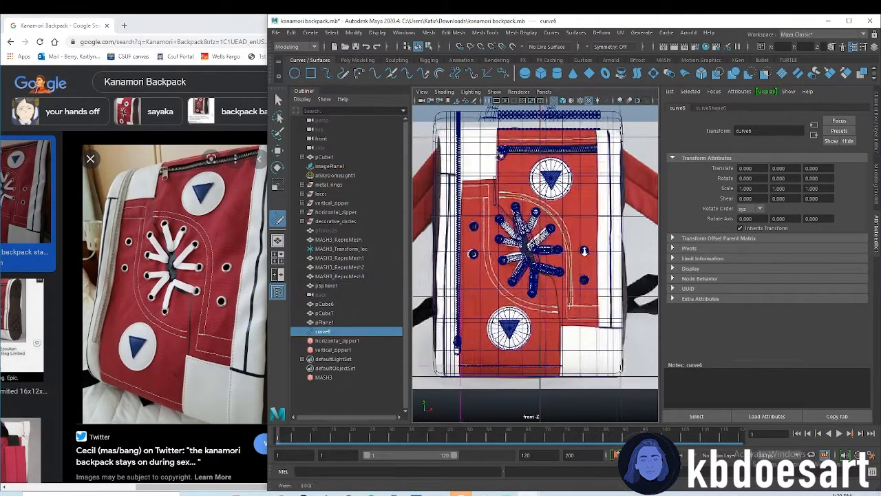
Adjust the control vertices near the upper end of the stitching curve to follow the reference seam
key("w")
right_click_drag(573, 243, 521, 243)
left_click(518, 166)
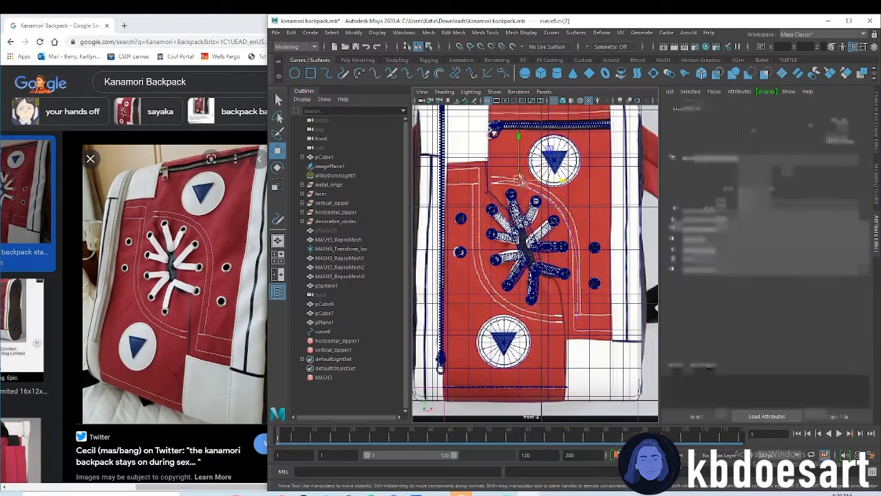
left_click(500, 180)
scroll(548, 223, "up", 3)
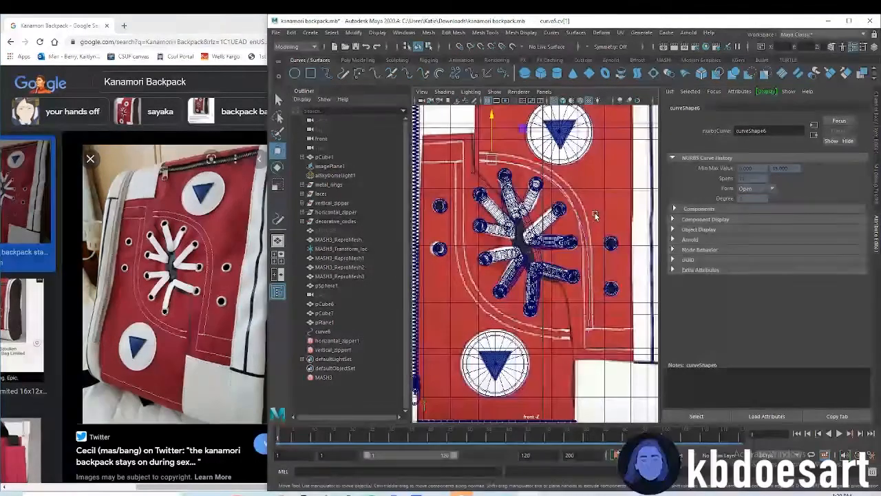
left_click_drag(574, 347, 549, 247)
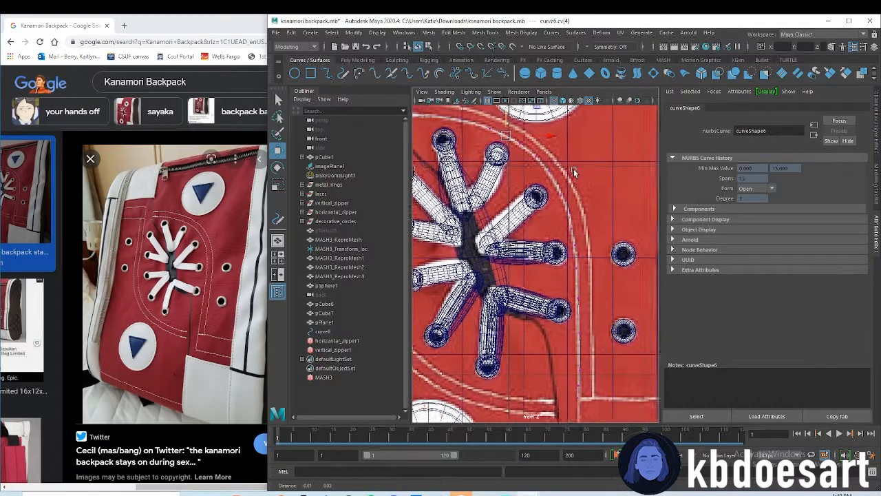
scroll(576, 176, "down", 5)
middle_click_drag(579, 181, 595, 183, "alt")
right_click_drag(594, 185, 644, 190, "alt")
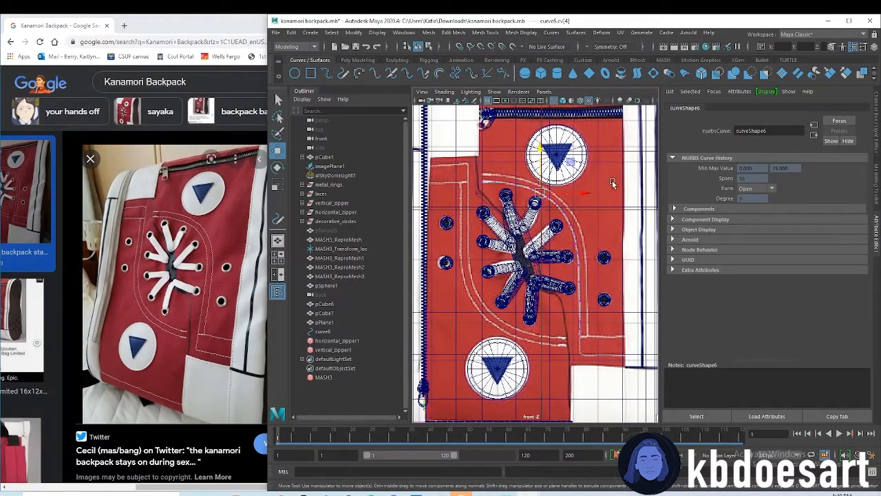
Duplicate the hidden stitch object pTorus25 and create a MASH network from the copy
left_click(341, 230)
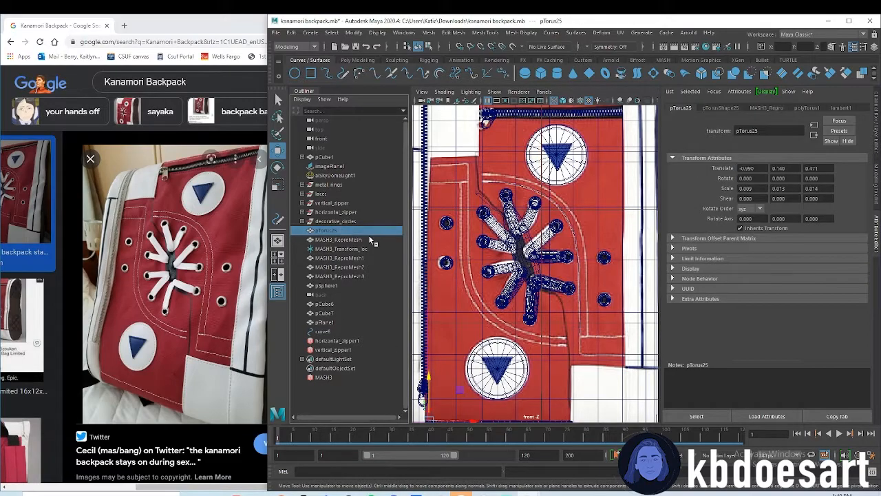
key("f")
key("ctrl+d")
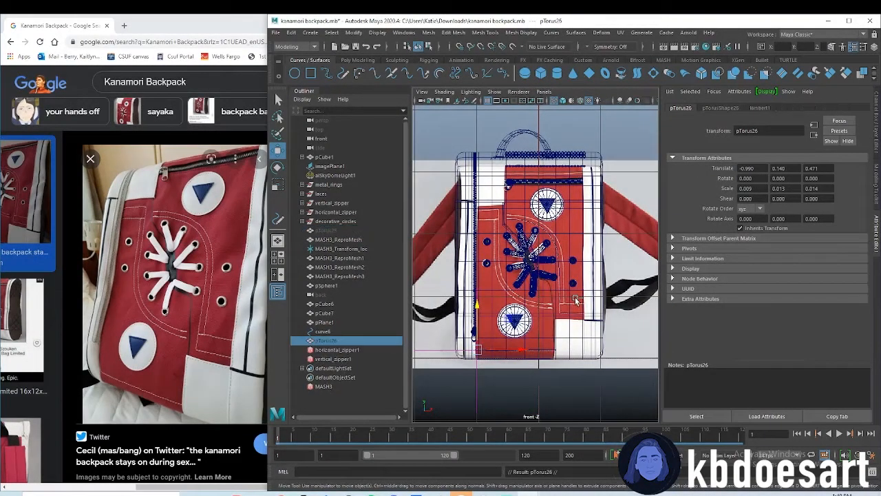
right_click_drag(529, 312, 543, 311, "alt")
middle_click_drag(544, 311, 555, 290, "alt")
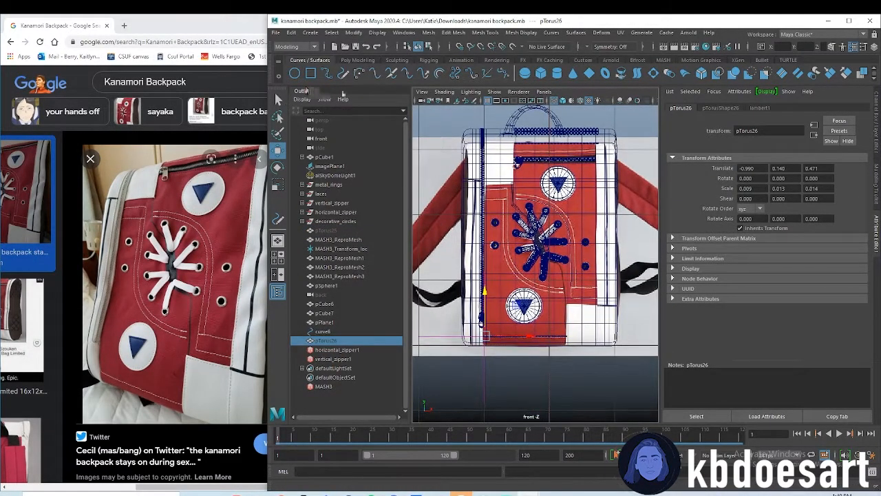
left_click(663, 60)
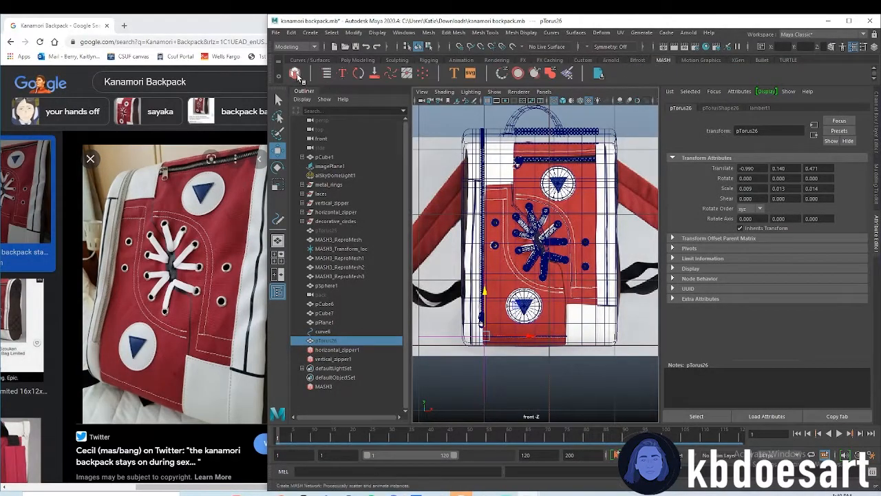
left_click(295, 73)
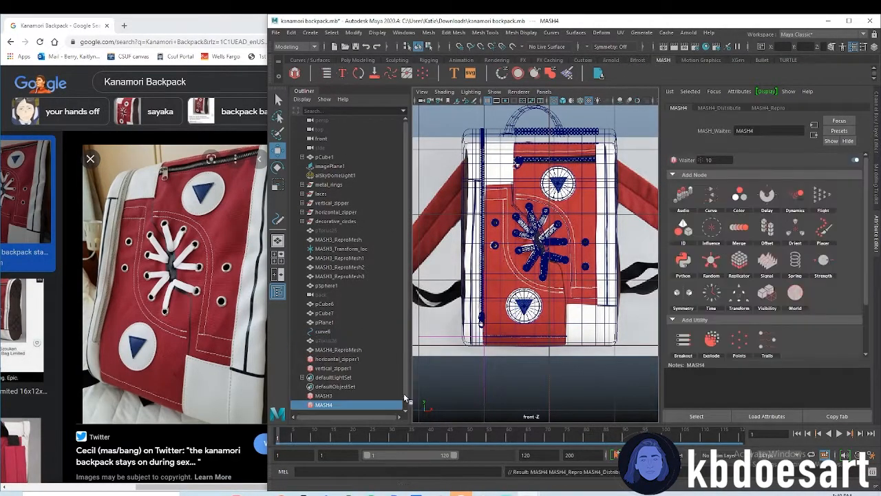
Set the new MASH network's distribution to 1 point and add a Replicator node with 25 replicants
left_click(729, 108)
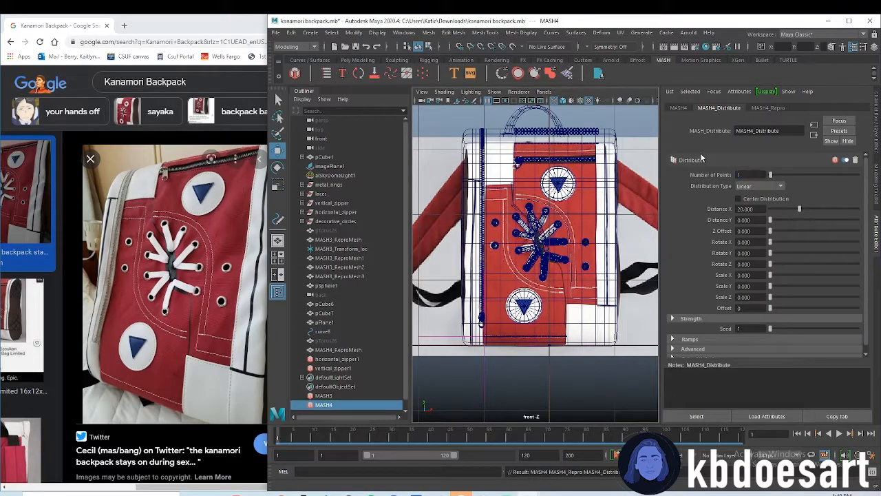
left_click(680, 108)
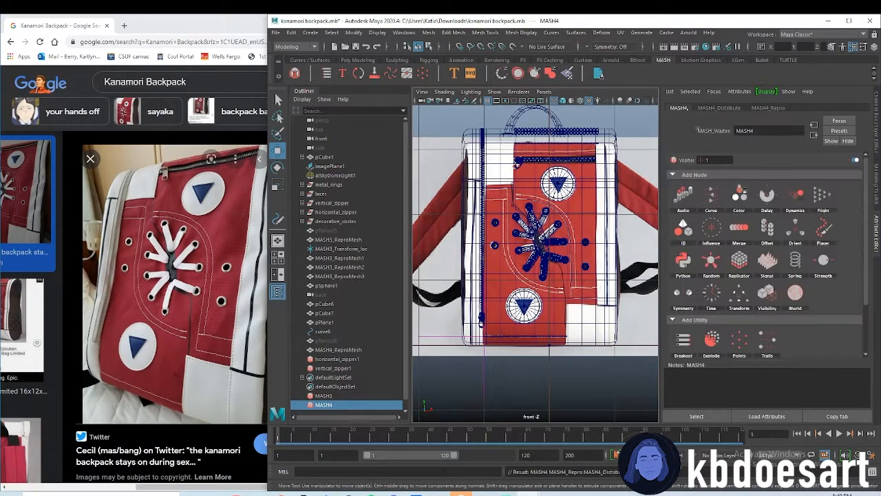
left_click(741, 260)
left_click_drag(757, 173, 709, 165)
type("25")
key("Return")
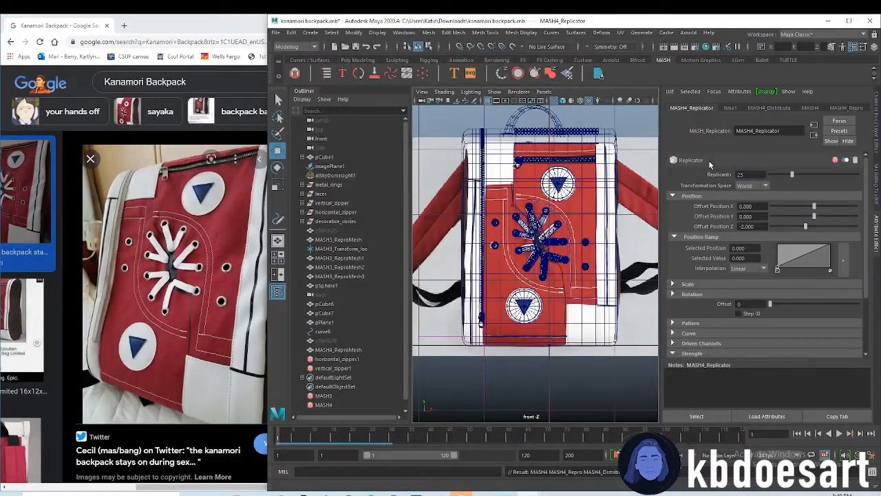
left_click_drag(773, 226, 709, 221)
Set the Distance X of the new MASH network's linear distribution to 0
left_click(774, 108)
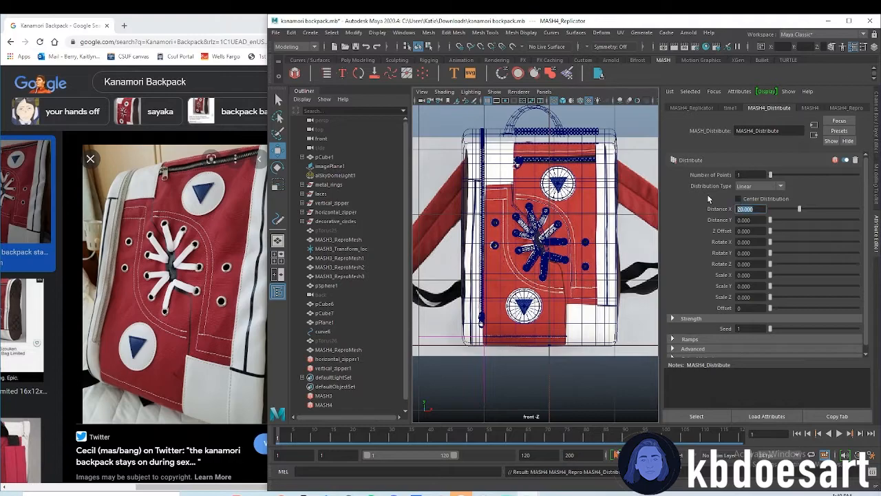
type("0")
key("Return")
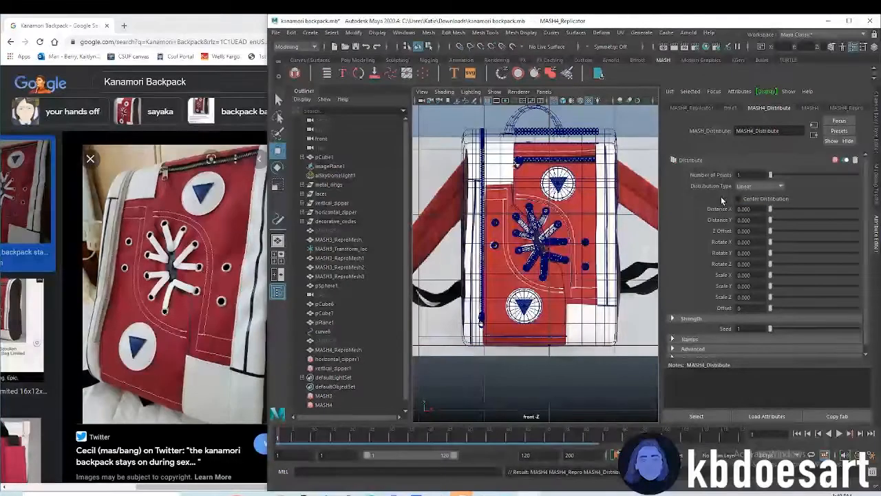
Rename the MASH3 network to horizontal_stitches and the MASH4 network to curve_stitches
double_click(324, 396)
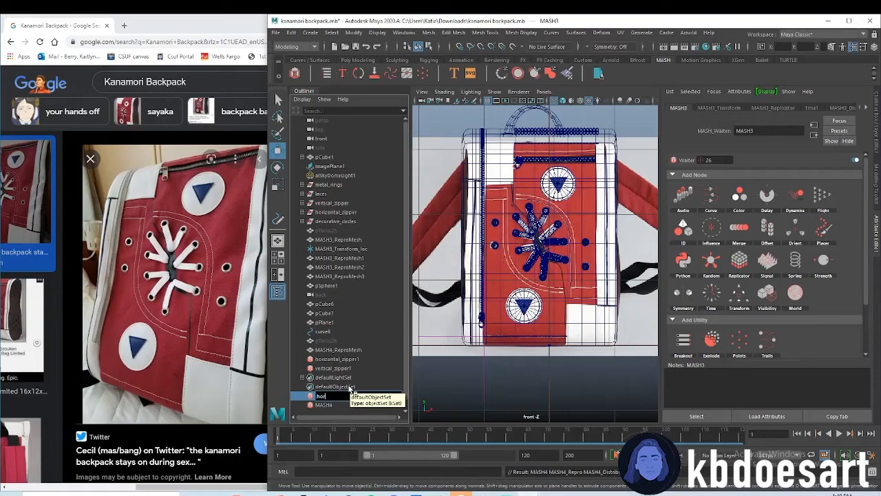
type("horizontal_stitches")
key("Return")
left_click(331, 406)
double_click(331, 405)
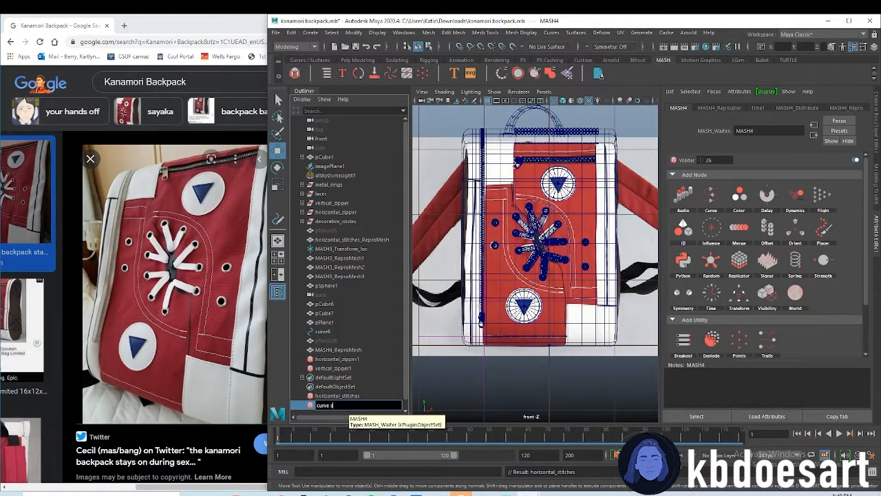
type("ches")
key("Return")
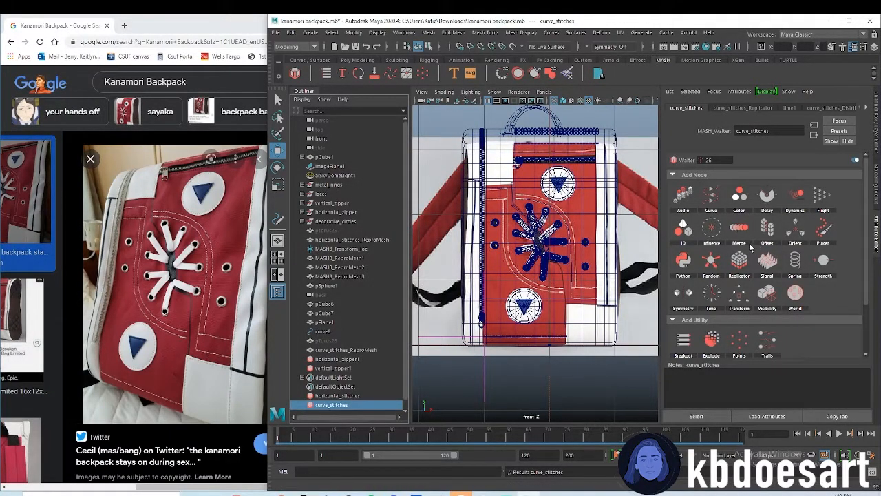
Add a Curve node to curve_stitches, connect curve6 as its input curve, and set Step to 1 and Animation Speed to 0
left_click(736, 210)
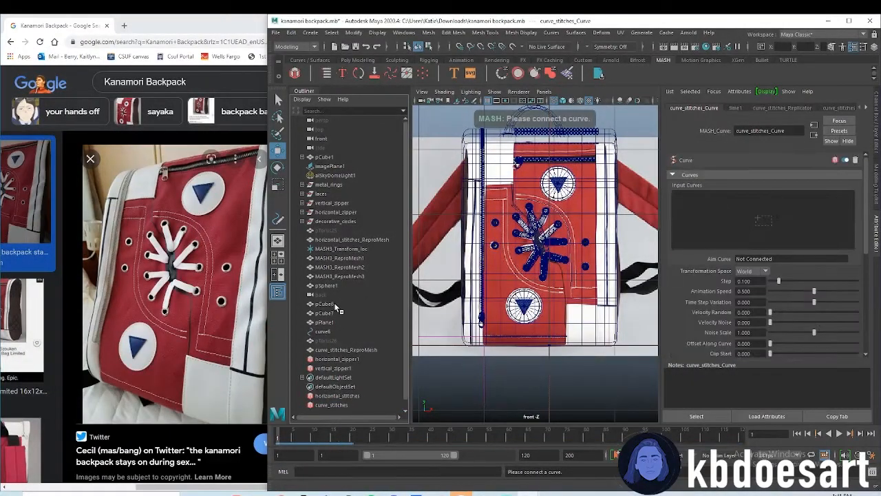
left_click_drag(325, 335, 736, 221)
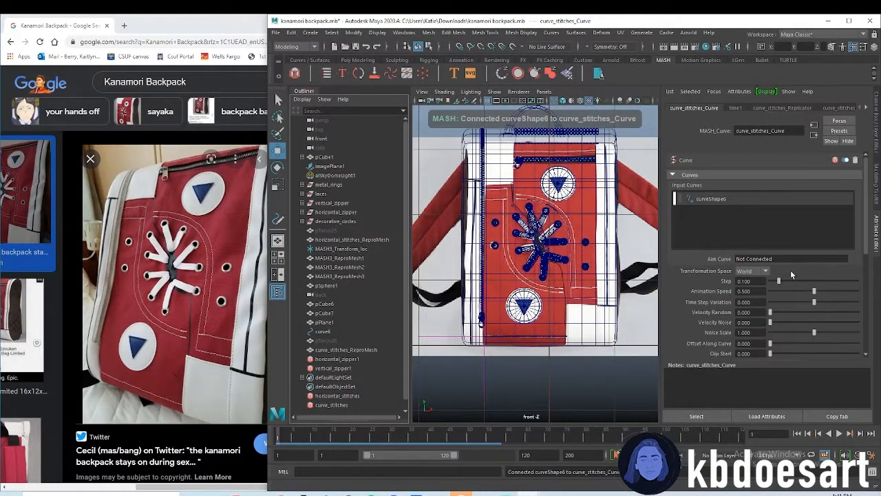
left_click_drag(779, 280, 868, 303)
left_click_drag(806, 293, 763, 296)
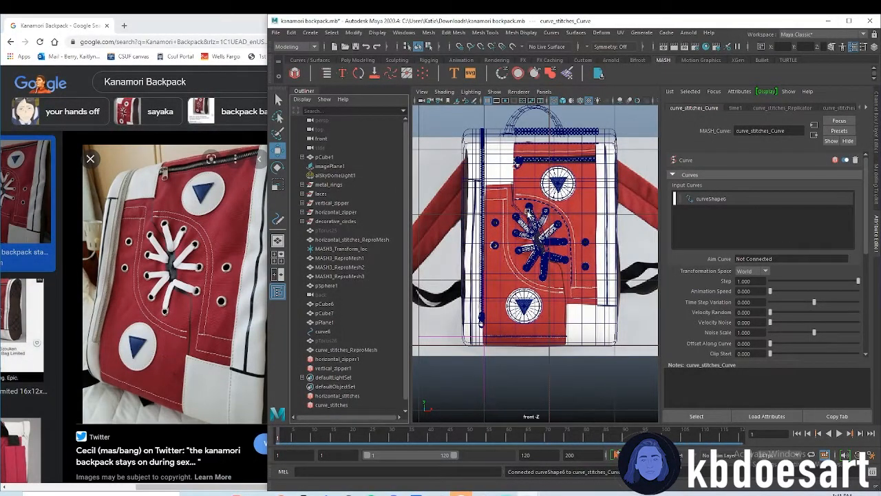
Show the front view shaded and return to the perspective view to check the curved stitches on the backpack
left_click(563, 101)
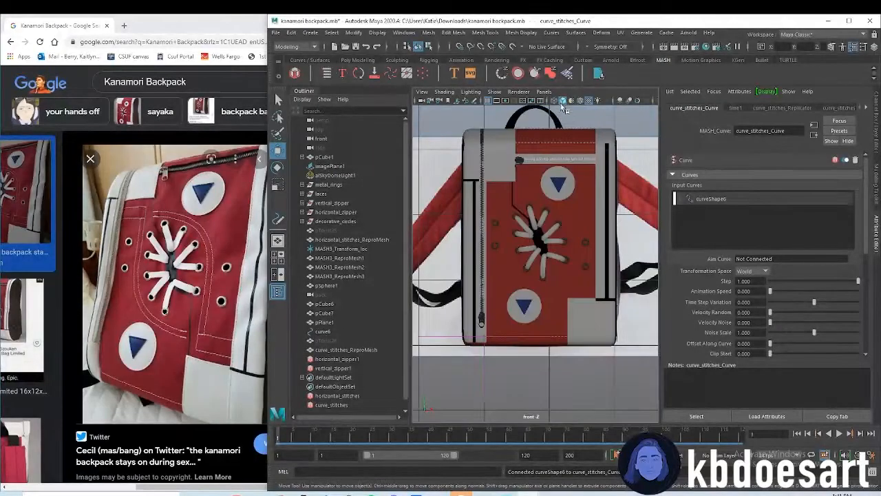
key("space")
key("space")
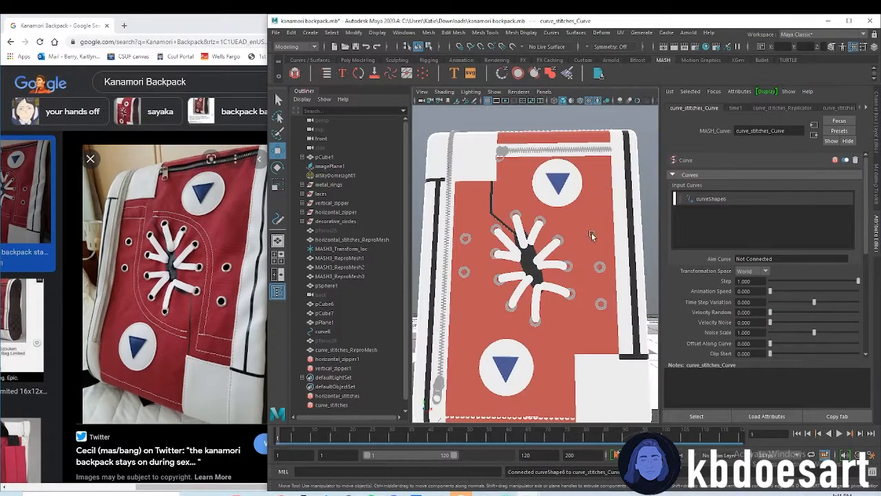
Move curve6 forward to Z 0.486 so its curved stitches sit in front of the backpack surface
left_click(323, 334)
left_click_drag(551, 319, 465, 383, "alt")
left_click_drag(487, 320, 573, 285, "alt")
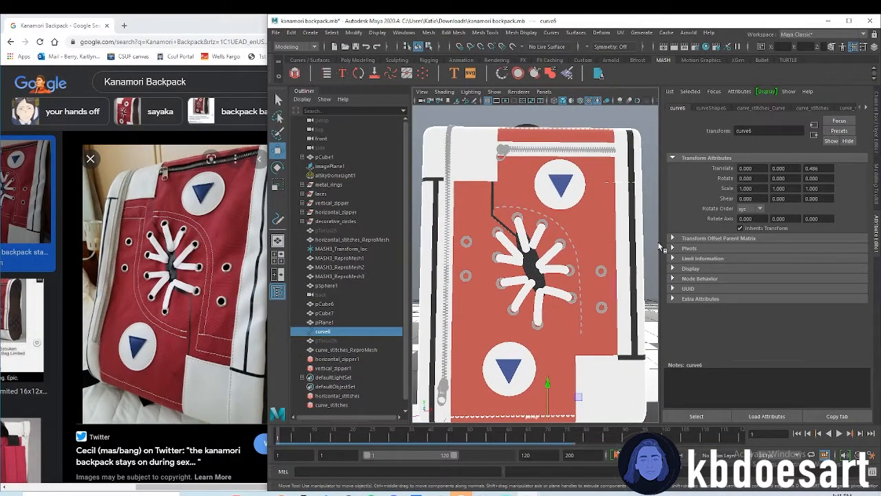
Duplicate curve_stitches_ReproMesh and offset the copy in the wireframe front view to X 0.049 and Y 0.059
left_click(345, 350)
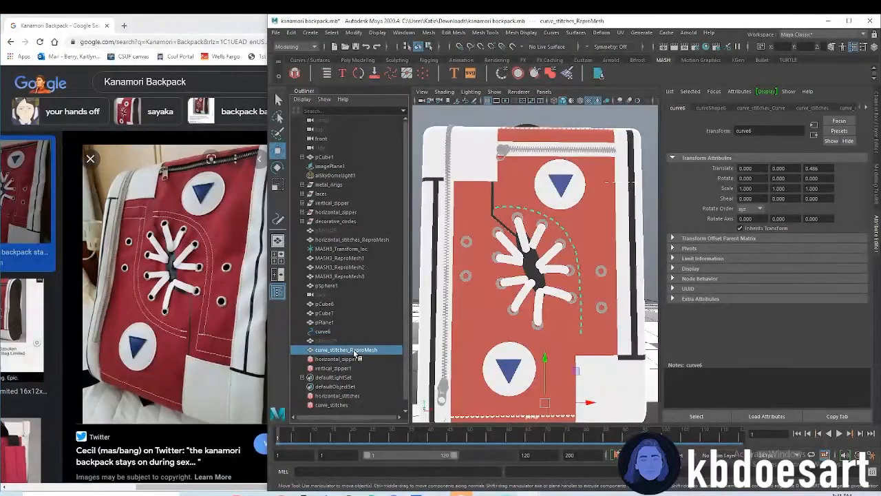
key("ctrl+d")
left_click_drag(544, 355, 549, 352)
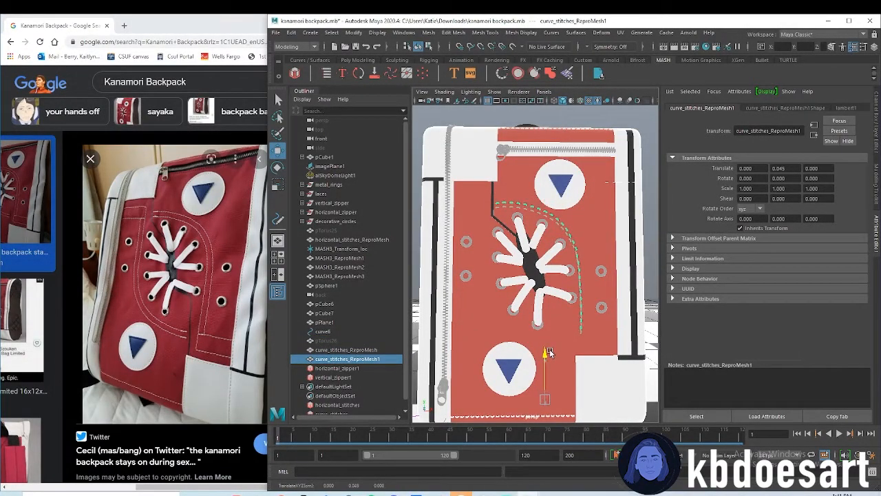
key("space")
key("space")
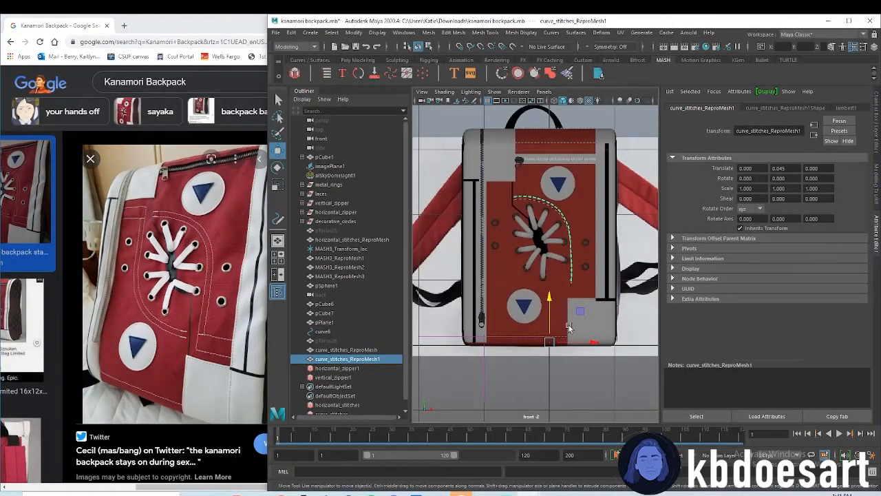
key("4")
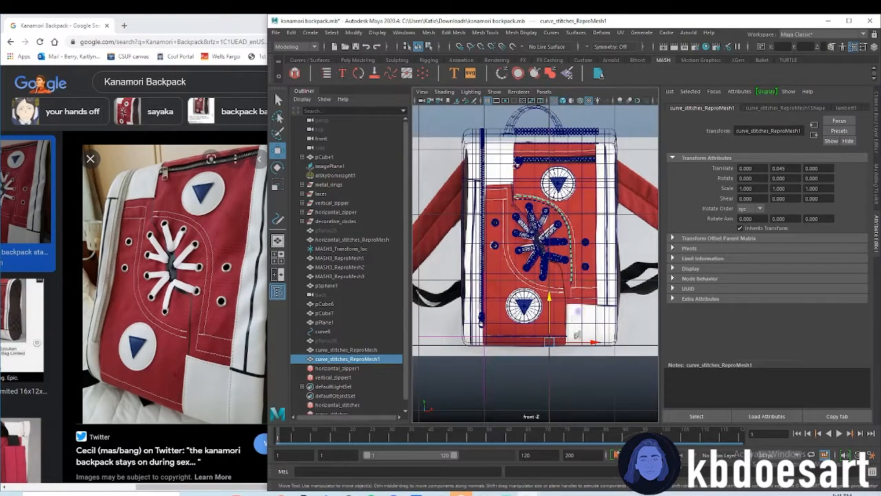
left_click_drag(570, 345, 573, 344)
left_click_drag(552, 307, 552, 303)
scroll(586, 258, "up", 4)
scroll(356, 365, "down", 1)
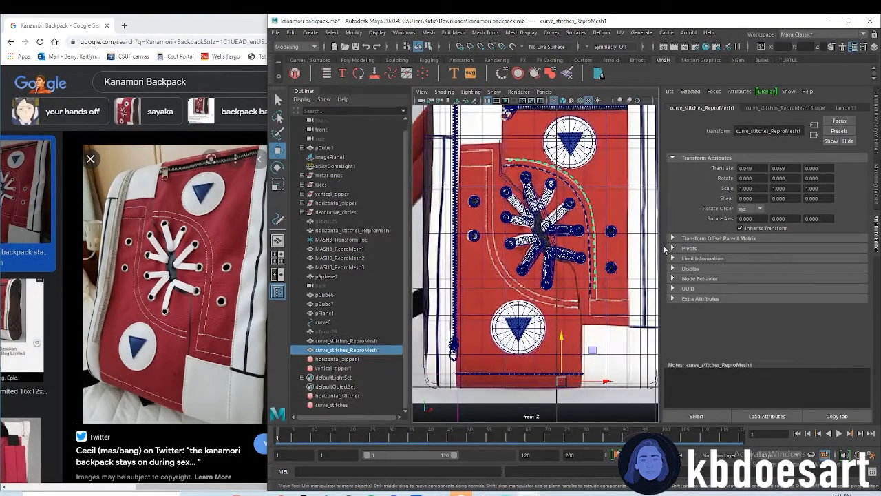
Scale the duplicated stitch row uniformly to 1.052 and lower it to Y -0.062 to follow the outer reference line
key("r")
left_click_drag(562, 381, 574, 380)
key("w")
left_click_drag(565, 343, 564, 347)
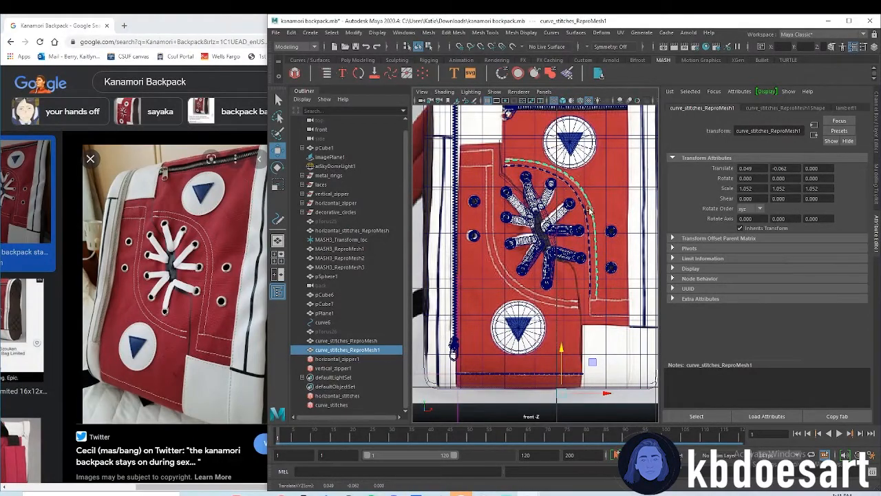
Duplicate both curved stitch rows, rotate the copies about -172.5 degrees in Z, and place them along the reference's lower-left curve
left_click(328, 341, "shift")
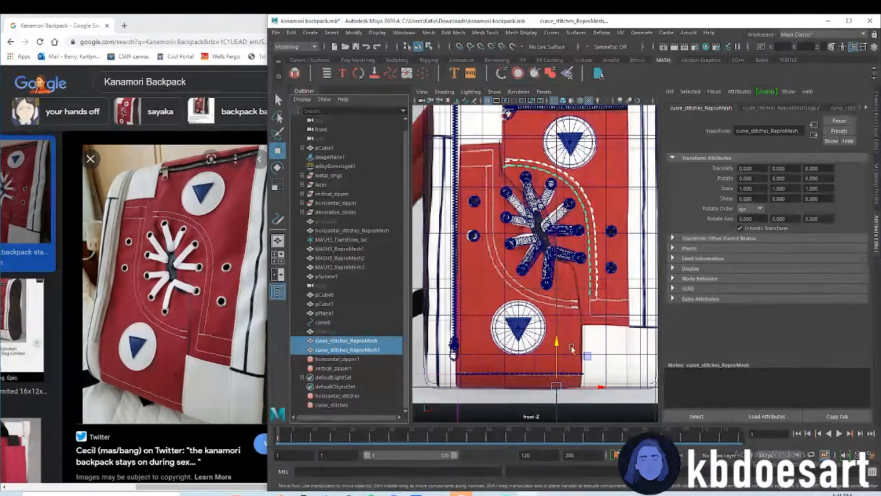
key("ctrl+d")
key("e")
left_click_drag(571, 348, 583, 418)
scroll(582, 386, "down", 5)
left_click_drag(576, 335, 546, 334)
key("w")
left_click_drag(544, 270, 542, 196)
scroll(597, 133, "up", 5)
left_click_drag(596, 132, 562, 133)
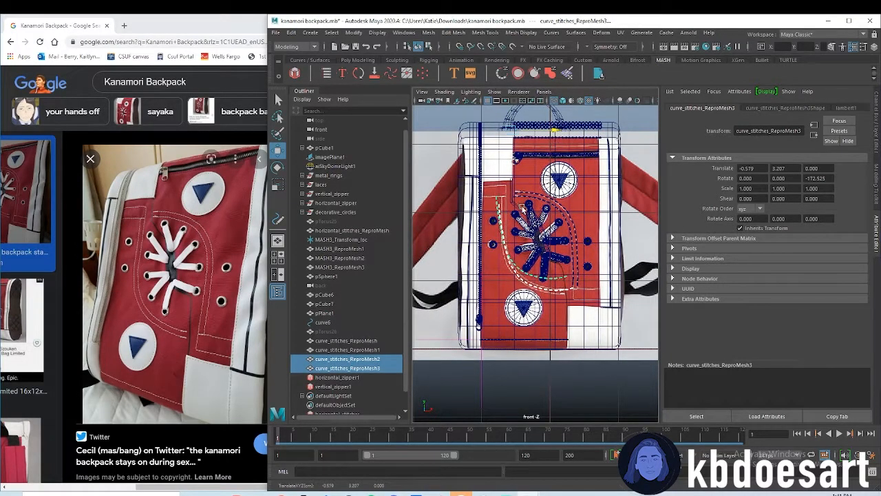
Rotate the inner lower-left stitch row to about -180.6 degrees in Z and move it to X -0.309, Y 3.117
scroll(515, 234, "up", 2)
left_click(521, 273)
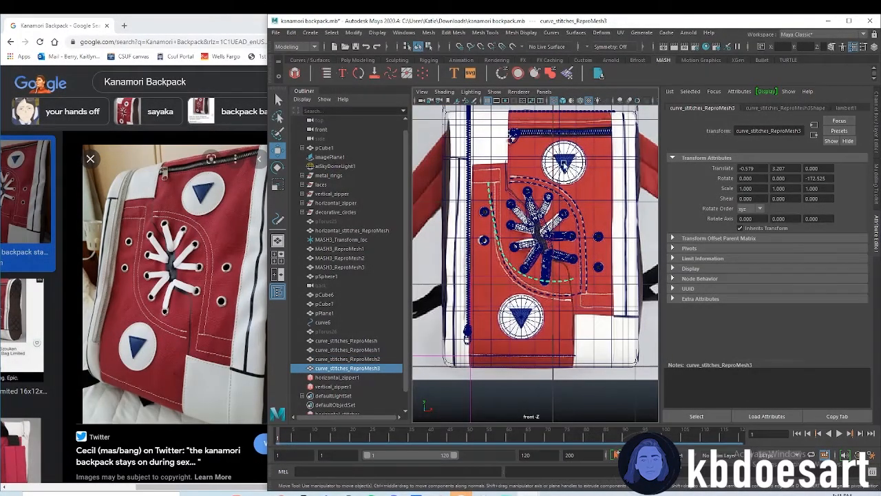
scroll(550, 231, "down", 4)
left_click_drag(548, 184, 546, 235)
key("e")
key("w")
left_click_drag(555, 192, 562, 193)
left_click_drag(532, 158, 534, 163)
scroll(648, 270, "up", 4)
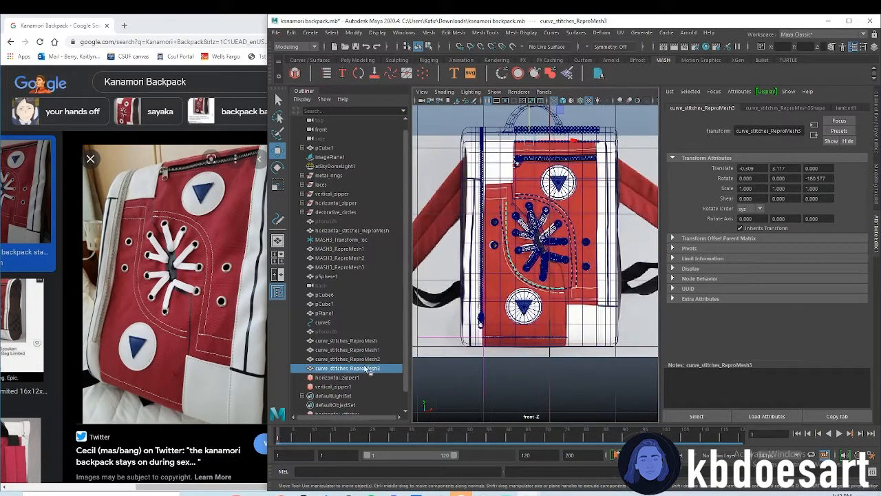
Fit the outer lower-left stitch row to the reference with Z rotation about -182.2, scale 1.069 and position X -0.300, Y 3.221
left_click(572, 293)
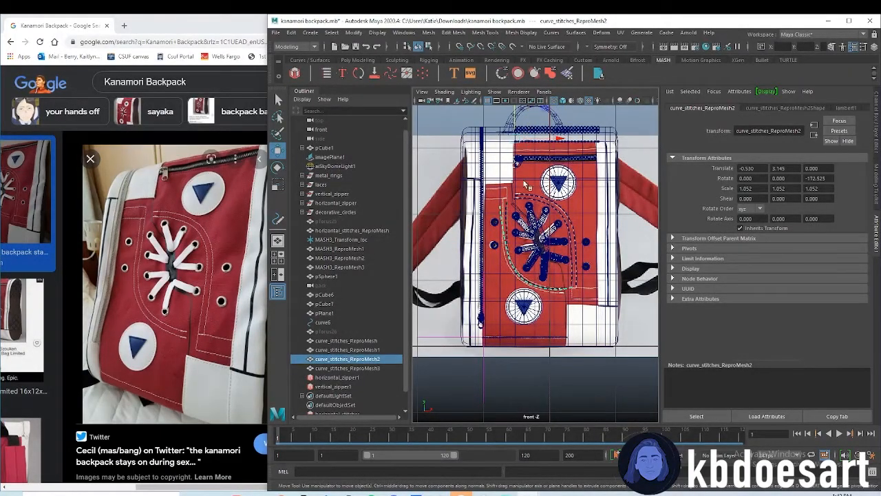
key("e")
left_click_drag(553, 155, 564, 143)
key("w")
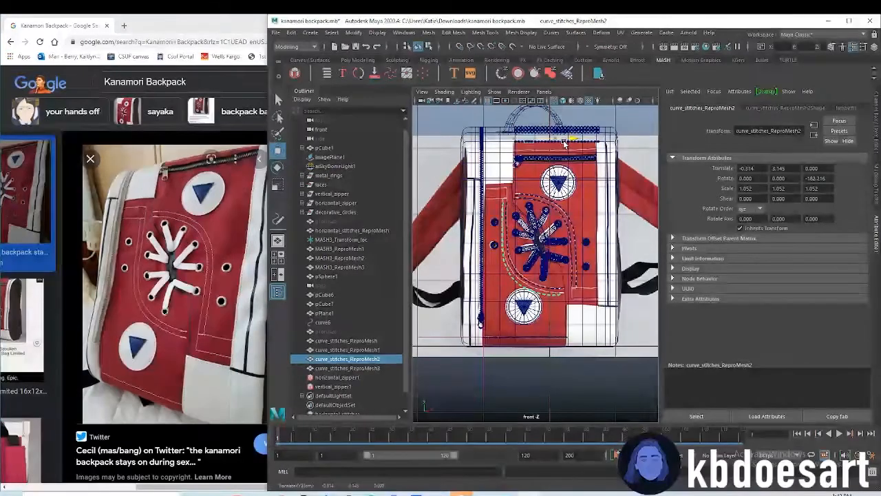
key("r")
left_click_drag(528, 136, 557, 136)
key("w")
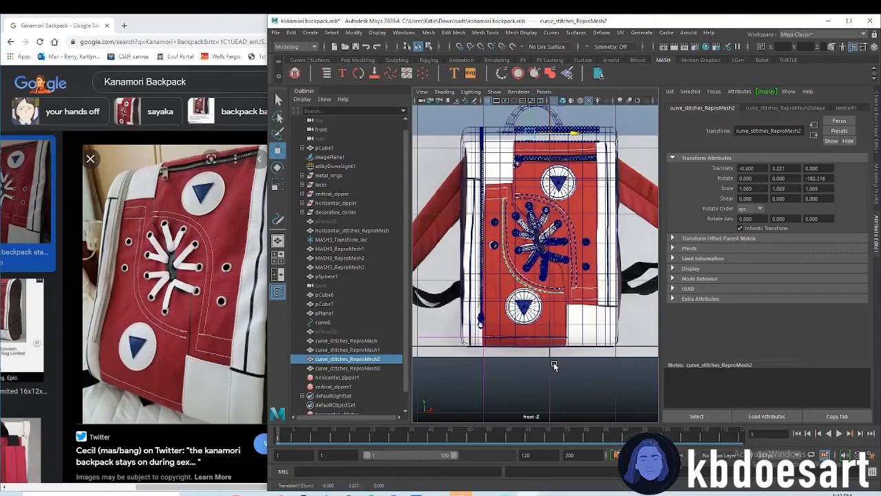
Return to the perspective view and move the outer lower-left stitch row along depth to Z -0.051
left_click(555, 366)
key("space")
key("space")
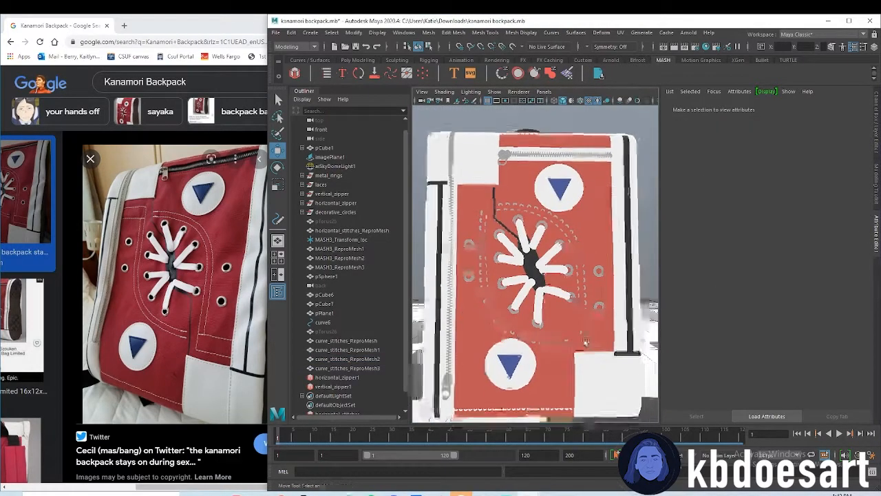
left_click_drag(586, 342, 488, 351, "alt")
left_click(541, 353)
scroll(511, 353, "up", 5)
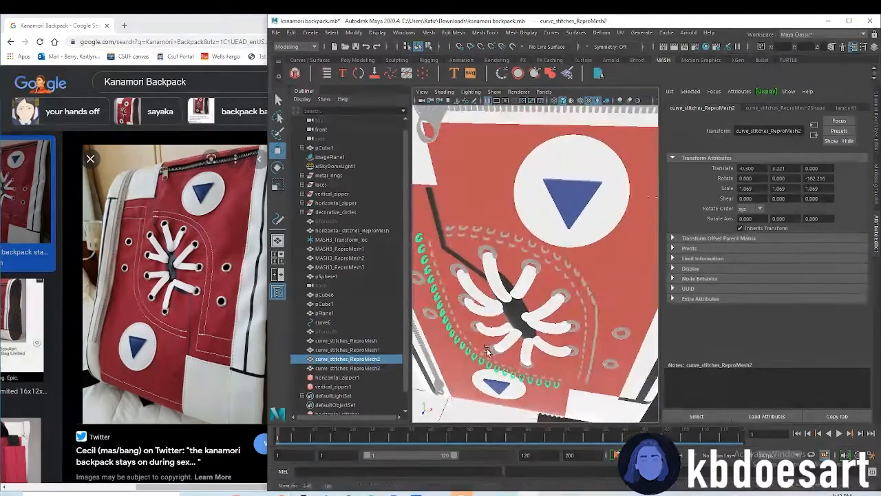
scroll(520, 350, "down", 6)
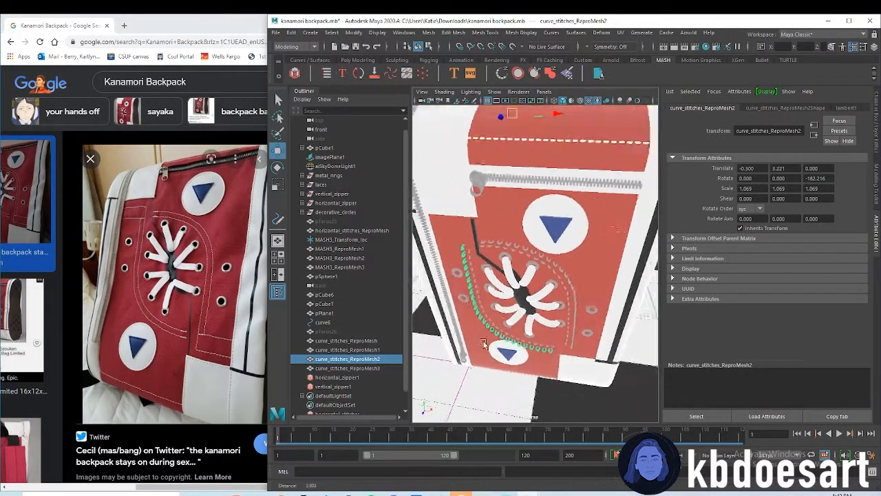
left_click_drag(508, 157, 510, 157)
left_click_drag(486, 277, 461, 274, "alt")
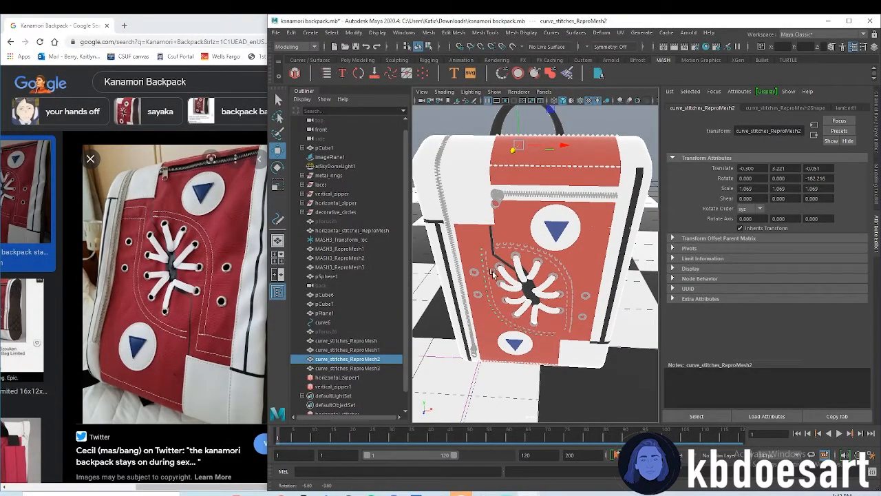
Move the outer upper-right stitch row along depth to Z -0.024
left_click(537, 250)
left_click_drag(538, 252, 559, 296, "alt")
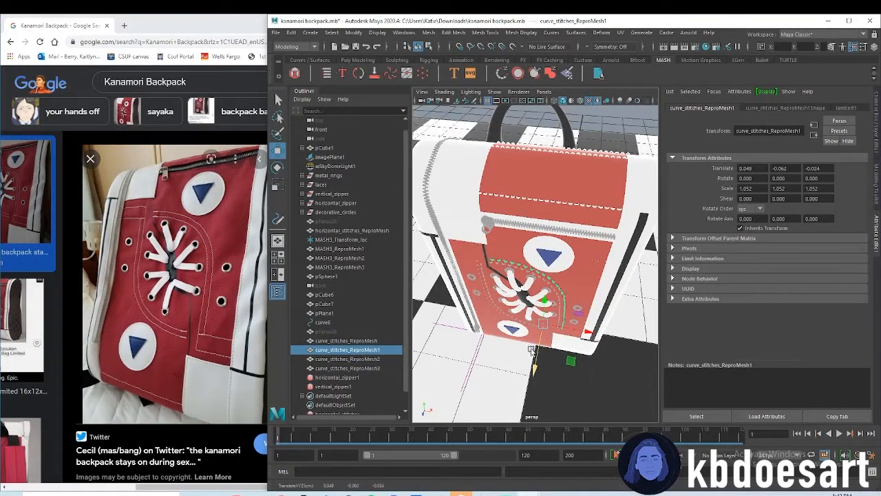
left_click(507, 332)
left_click(502, 316)
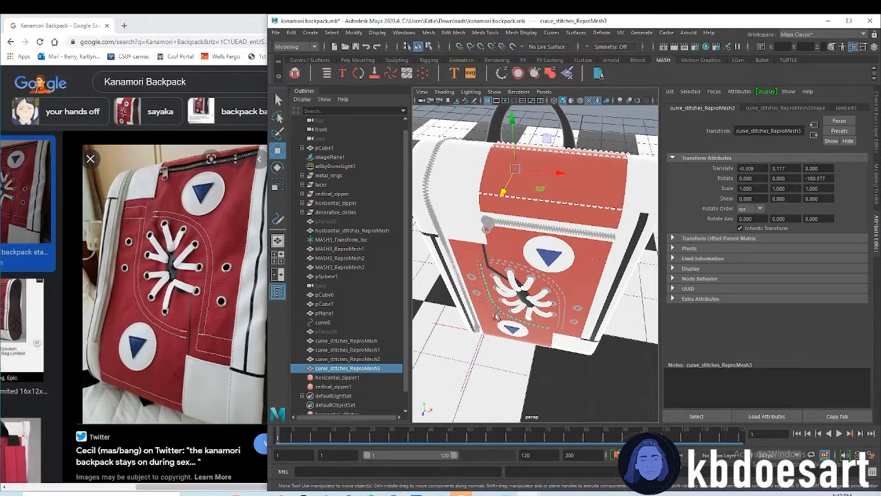
Readjust the outer lower-left stitch row's depth to Z -0.023
scroll(499, 317, "up", 4)
left_click(481, 336)
scroll(518, 352, "down", 5)
left_click_drag(504, 155, 505, 157)
scroll(464, 299, "up", 4)
left_click_drag(593, 358, 579, 316, "alt")
scroll(596, 306, "down", 2)
middle_click_drag(597, 306, 584, 275, "alt")
left_click_drag(585, 274, 577, 277, "alt")
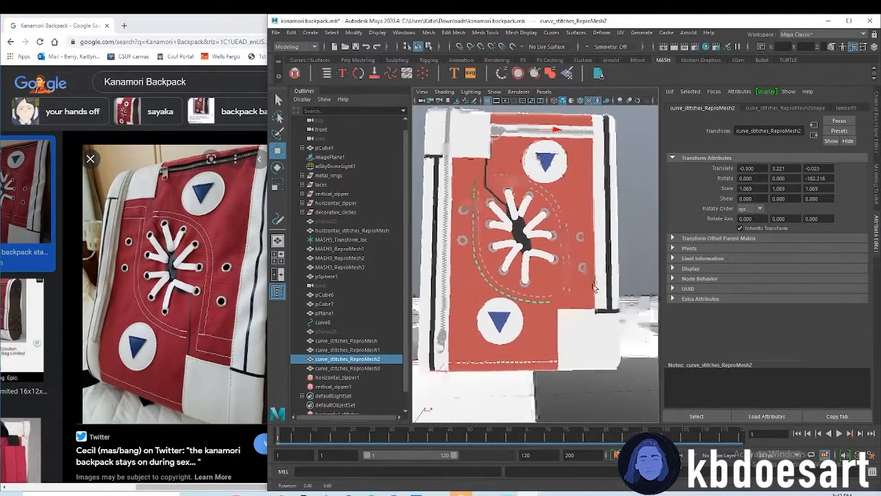
Examine the reference's straight stitch lines above the white lower-right corner patch in the front view
left_click(623, 289)
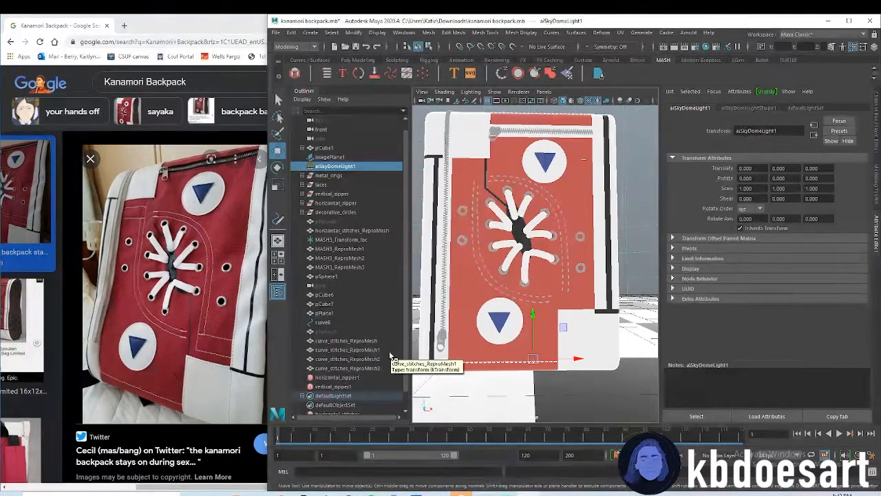
key("space")
key("space")
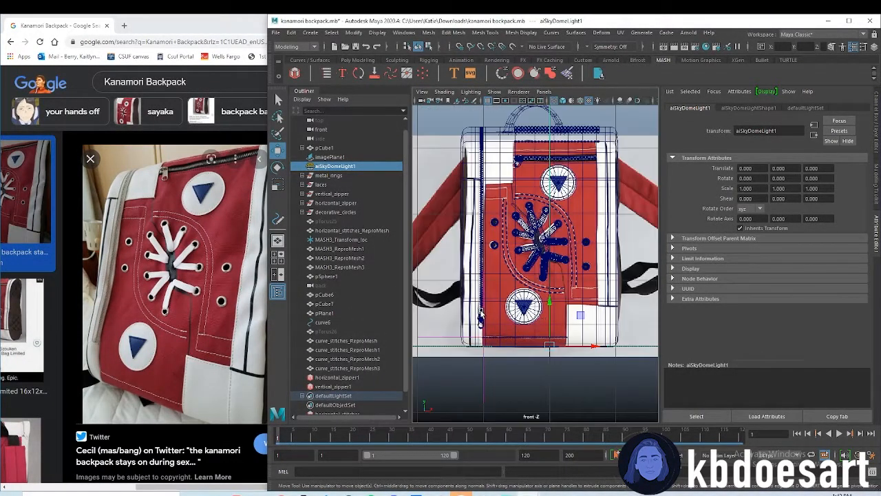
scroll(480, 318, "up", 10)
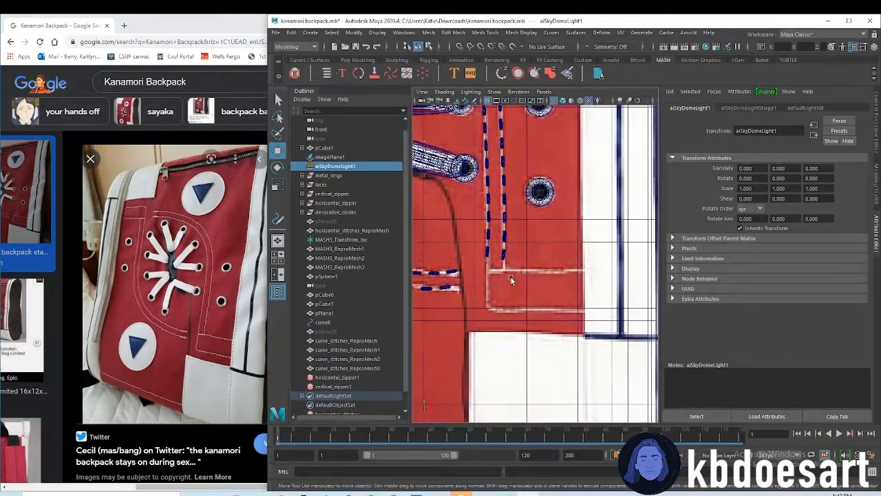
mouse_move(615, 279)
right_mouse_down("alt")
mouse_move(545, 292)
mouse_move(620, 290)
mouse_move(572, 292)
mouse_move(604, 286)
right_mouse_up("alt")
mouse_move(513, 277)
middle_mouse_down("alt")
mouse_move(565, 274)
mouse_move(506, 273)
middle_mouse_up("alt")
right_click_drag(507, 274, 591, 290, "alt")
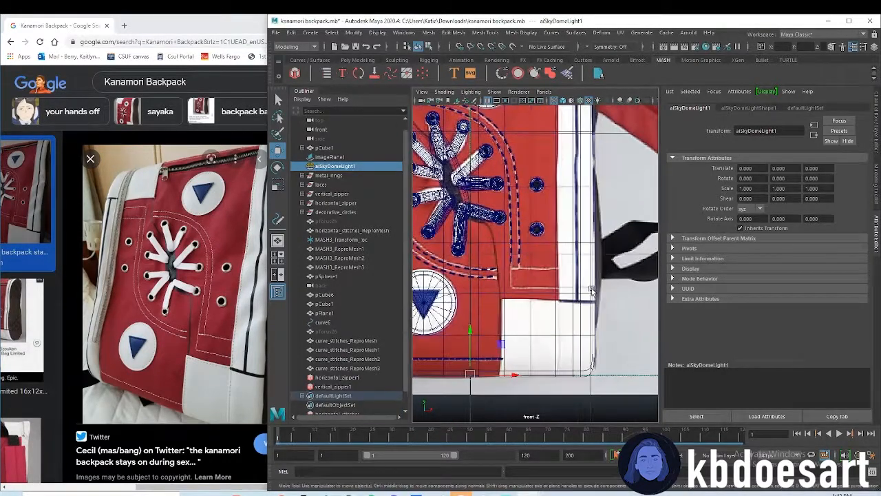
scroll(351, 324, "down", 2)
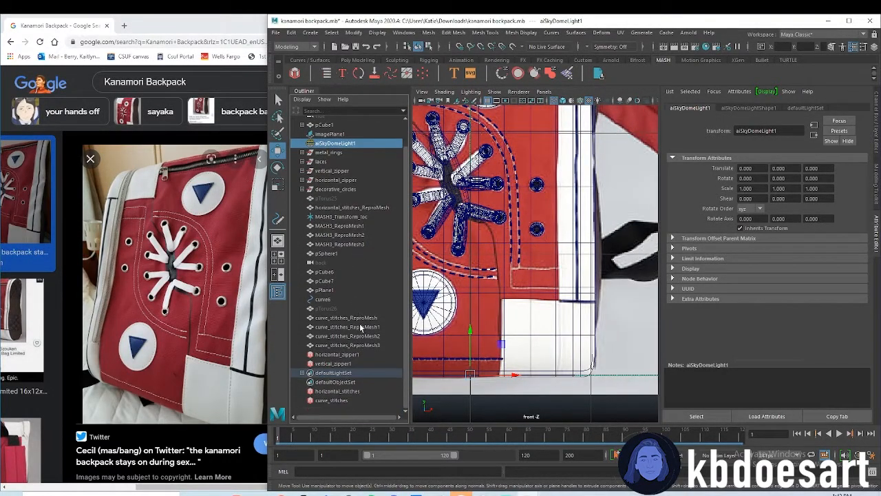
Group pTorus26 with the four curve_stitches ReproMesh objects
left_click(347, 317)
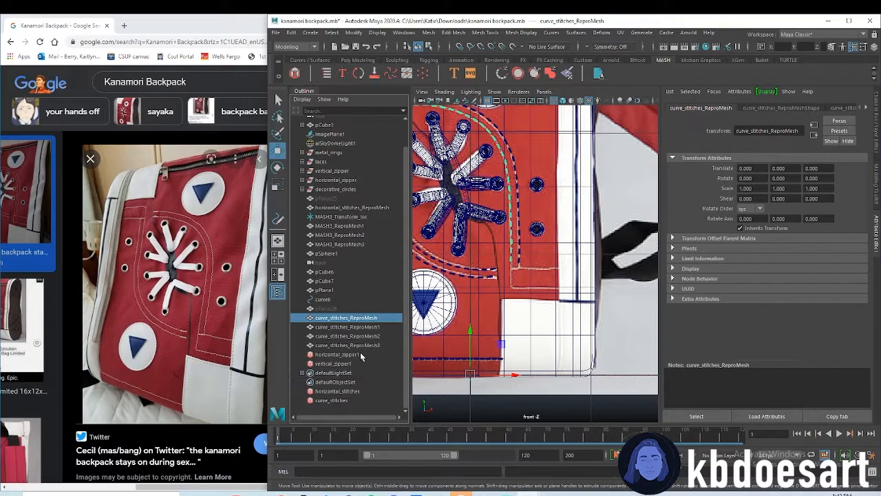
left_click(343, 309)
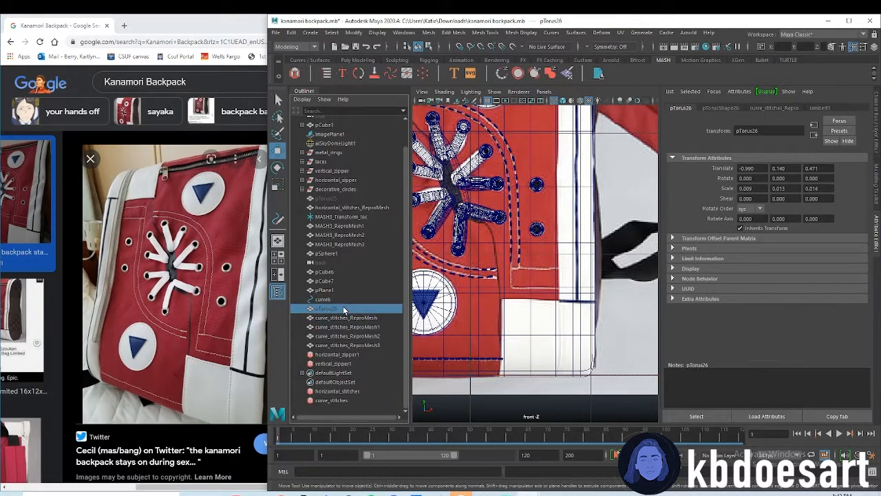
left_click(354, 347, "shift")
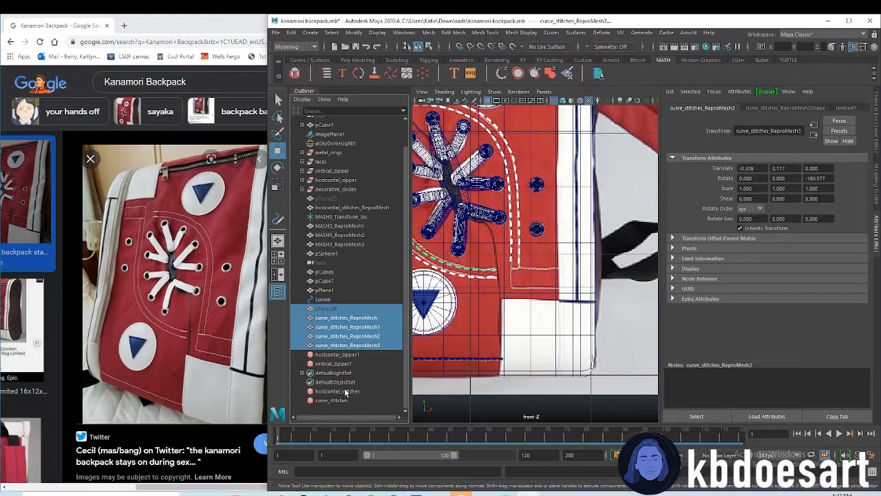
key("ctrl+g")
Rename the new stitch group curved_stitches
double_click(323, 341)
type("stved")
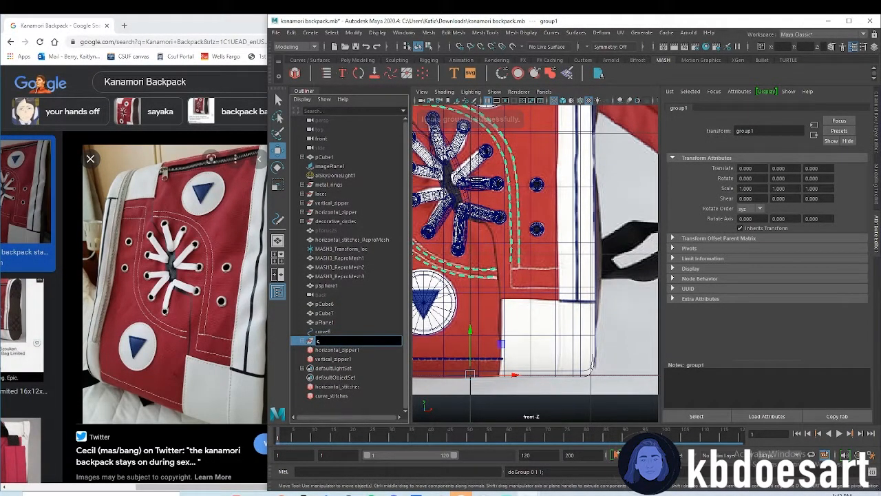
type(" stitcheas")
key("Return")
double_click(366, 340)
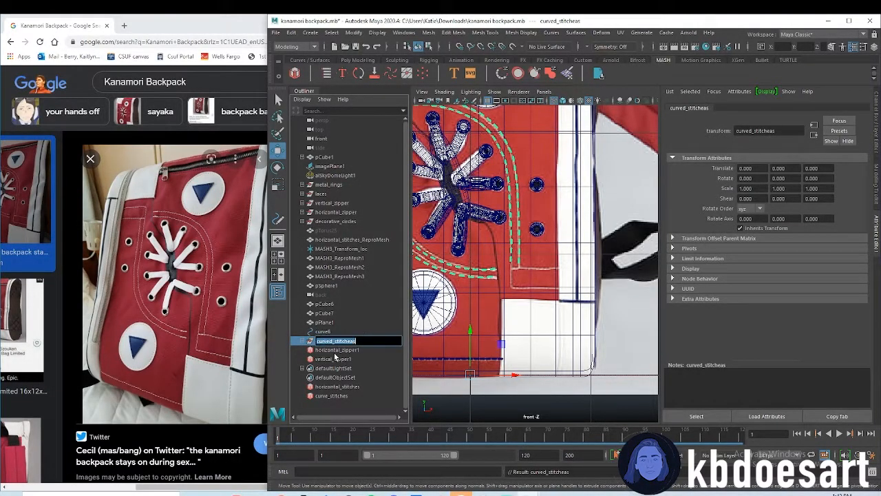
type("curved_stitches")
key("Return")
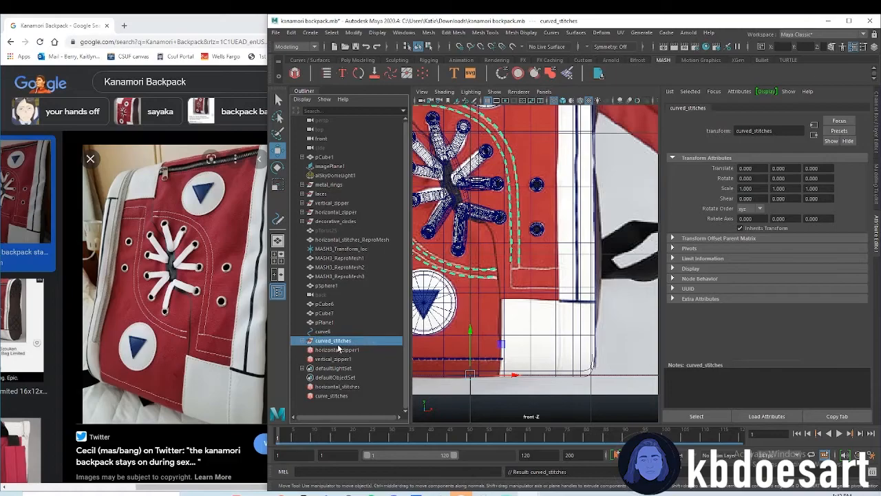
Group pTorus25, horizontal_stitches_ReproMesh, MASH3_Transform_loc and the three MASH3_ReproMesh objects
left_click(342, 351)
left_click(331, 396)
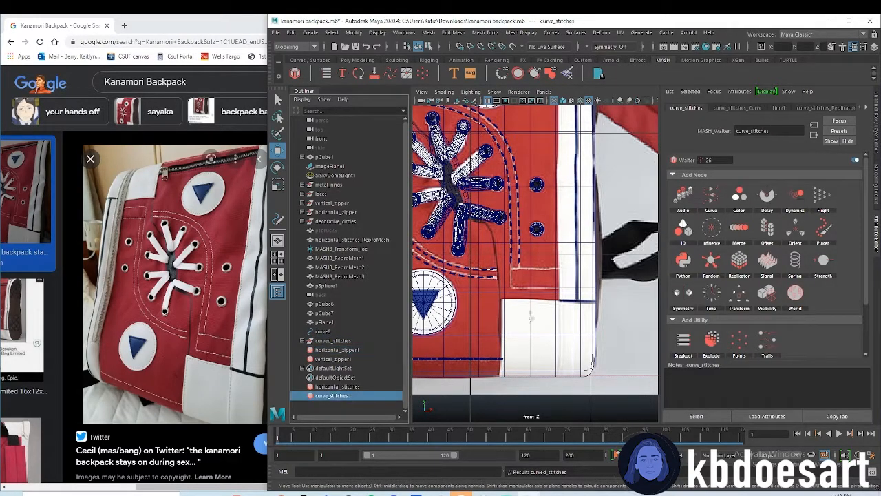
key("a")
left_click(325, 231)
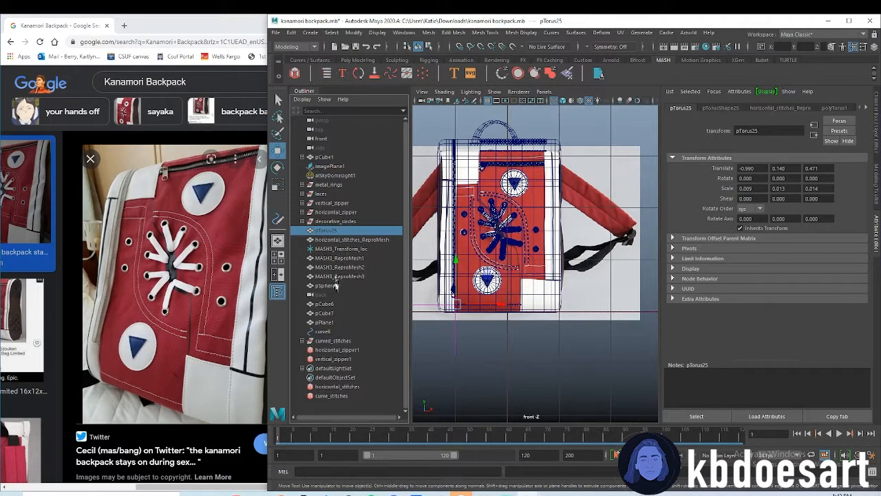
left_click(341, 276, "shift")
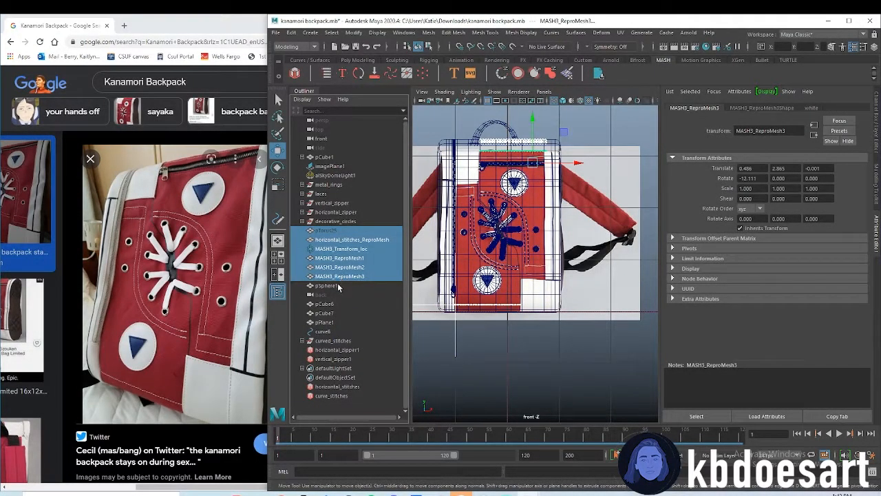
left_click(339, 285, "shift")
left_click(344, 276, "shift")
key("ctrl+g")
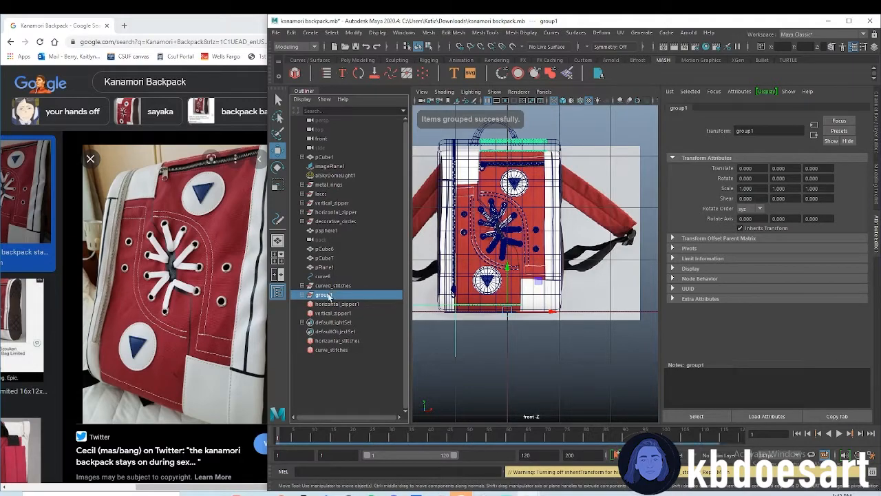
Rename the new stitch group horizontal_long_stitches
double_click(323, 295)
type("horizontal_")
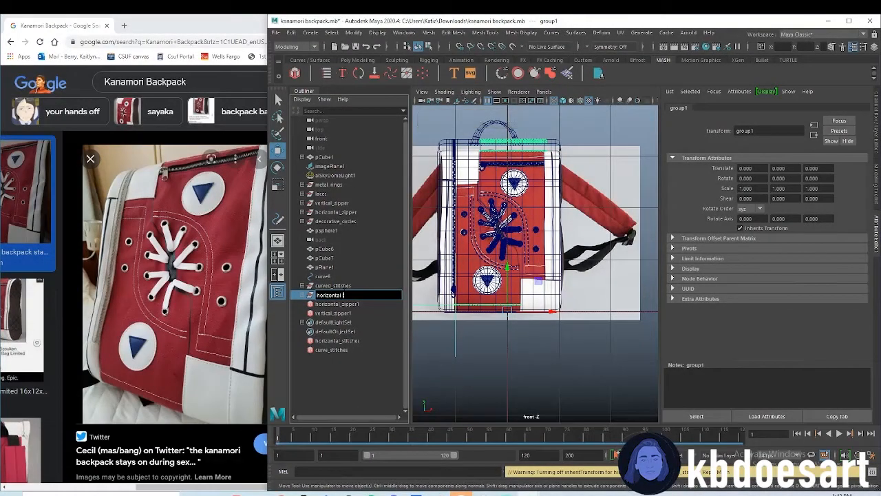
type("long_stitchesa")
key("Return")
key("End")
key("BackSpace")
key("Return")
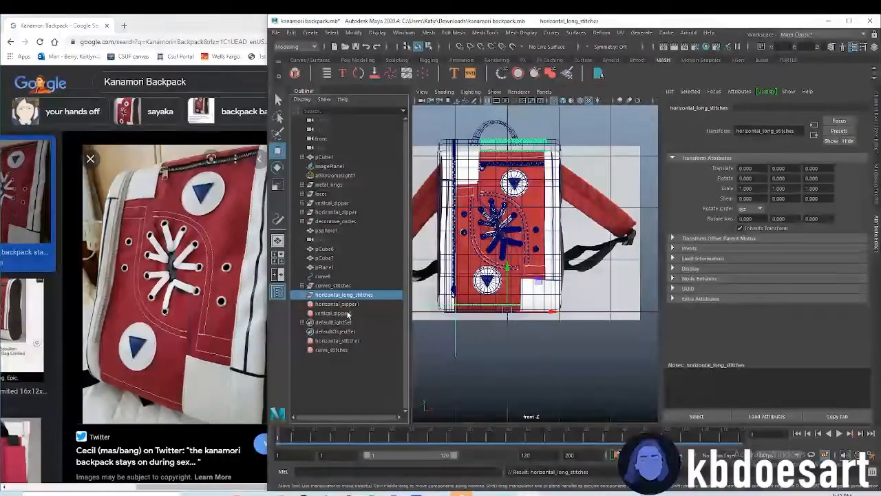
Group pSphere1, pCube6 and pCube7, leaving out the back camera and pPlane1
left_click(337, 304)
left_click(331, 249)
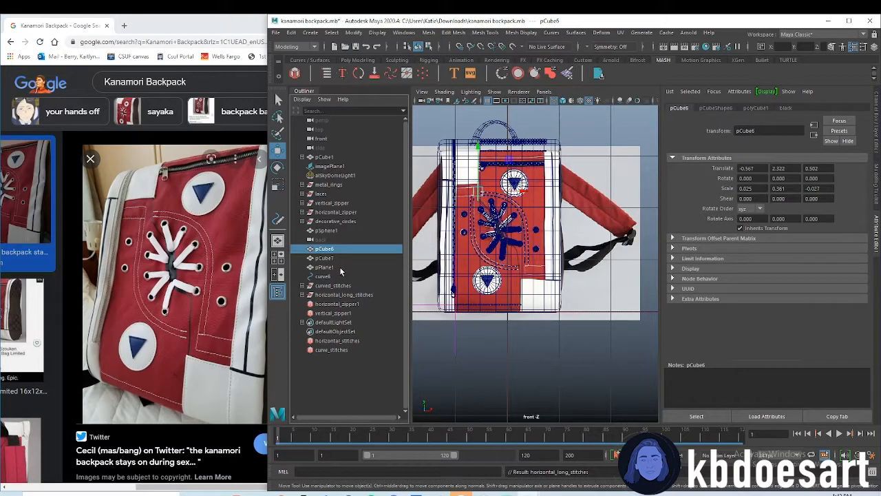
left_click(325, 267, "shift")
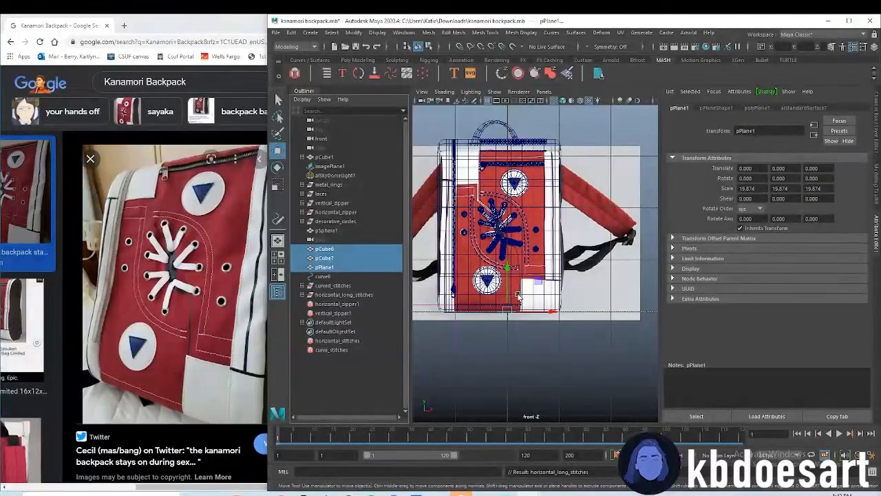
left_click(326, 231)
left_click(336, 266, "shift")
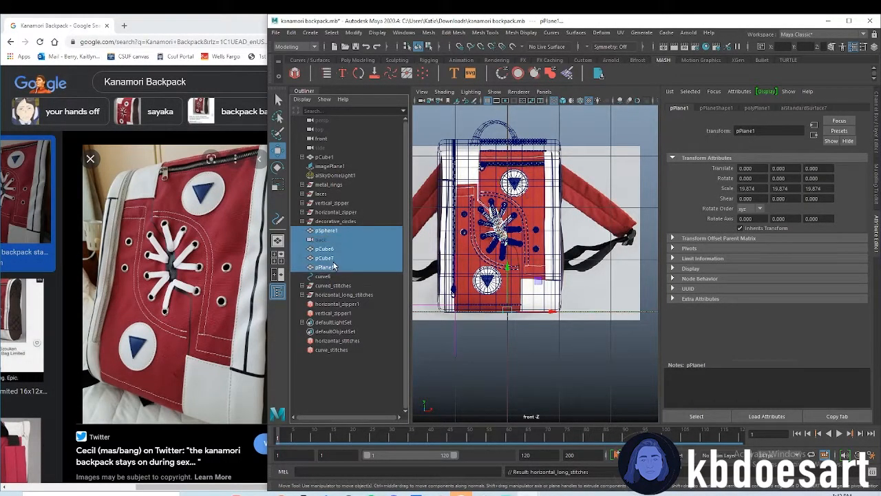
left_click(332, 259, "ctrl")
left_click(332, 250, "ctrl")
left_click(332, 266, "ctrl")
left_click(331, 240, "ctrl")
left_click(333, 250, "ctrl")
left_click(333, 258, "ctrl")
key("ctrl+g")
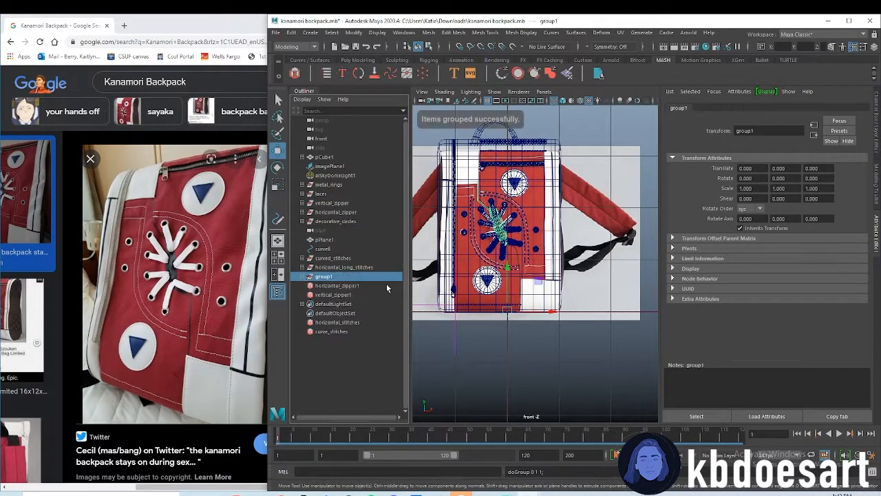
Rename the group of sphere and cube pieces black_accents
double_click(332, 277)
type("black_accents")
key("Return")
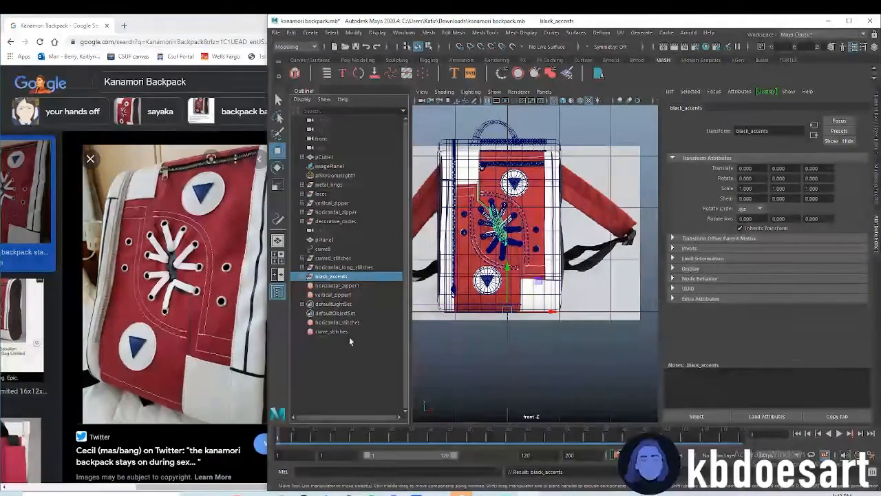
Duplicate pTorus26 from the curved_stitches group and move the copy out to the top level of the scene
left_click(336, 231)
left_click(302, 259)
left_click(327, 267)
key("ctrl+d")
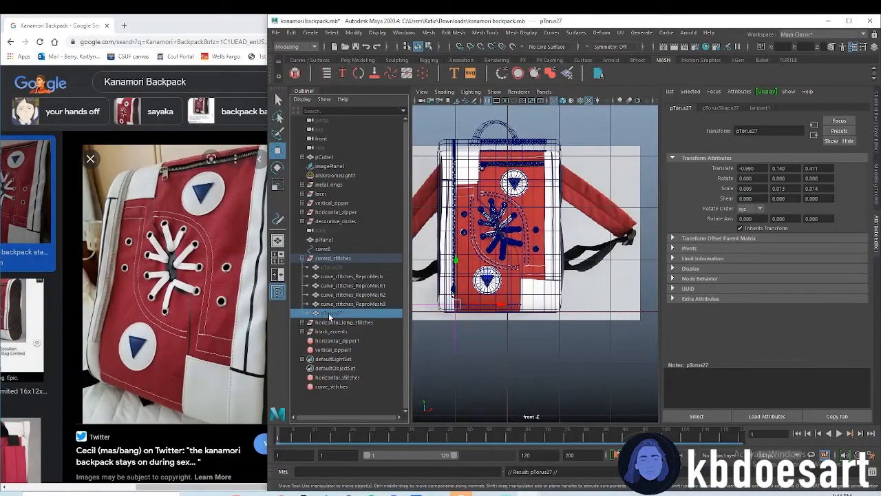
middle_click_drag(332, 314, 335, 322)
left_click(302, 259)
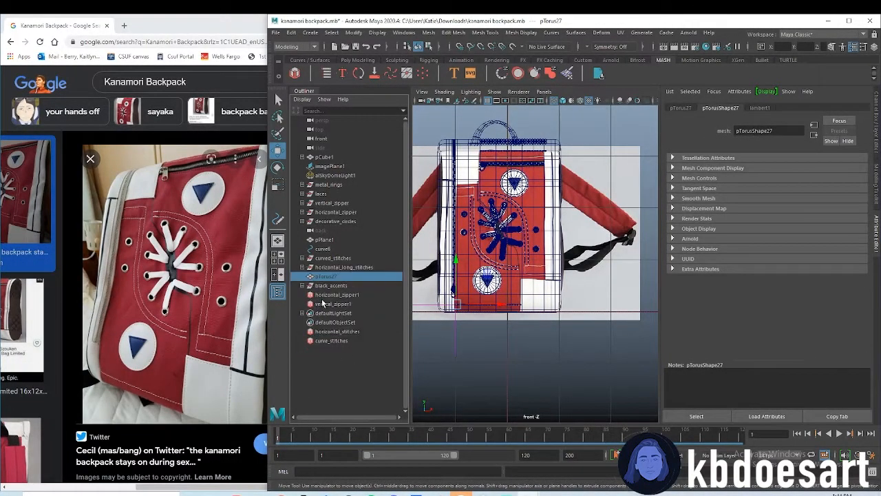
Create a MASH network from the pTorus27 copy and add a Replicator node to it
left_click(518, 73)
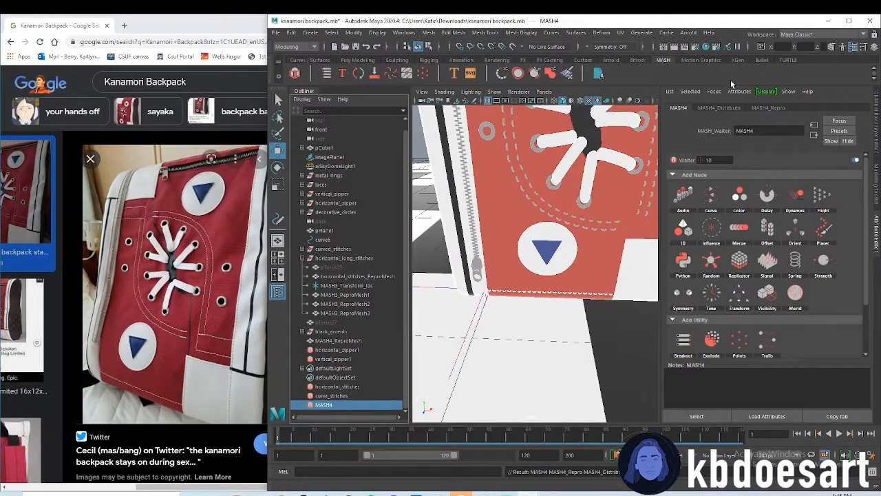
left_click(737, 107)
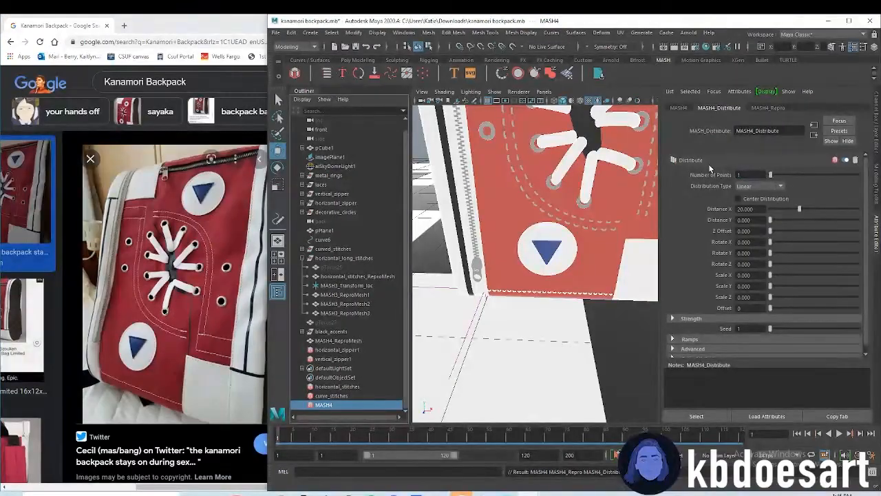
left_click(678, 108)
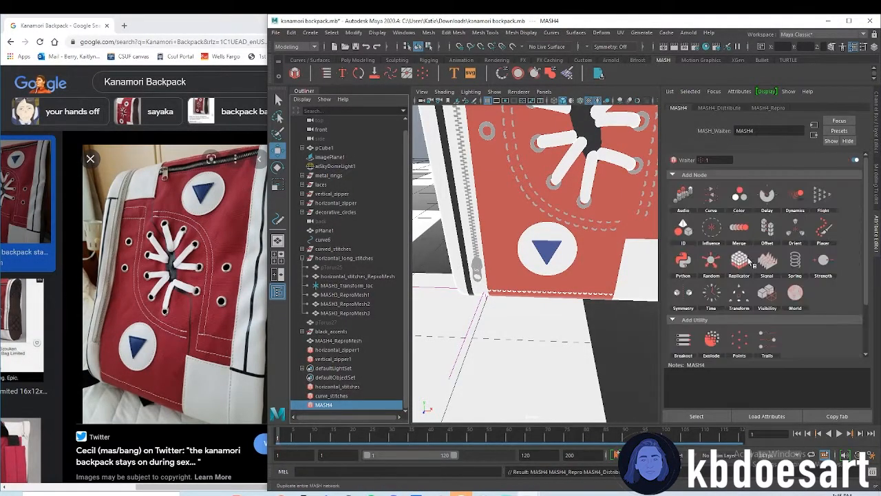
left_click(745, 268)
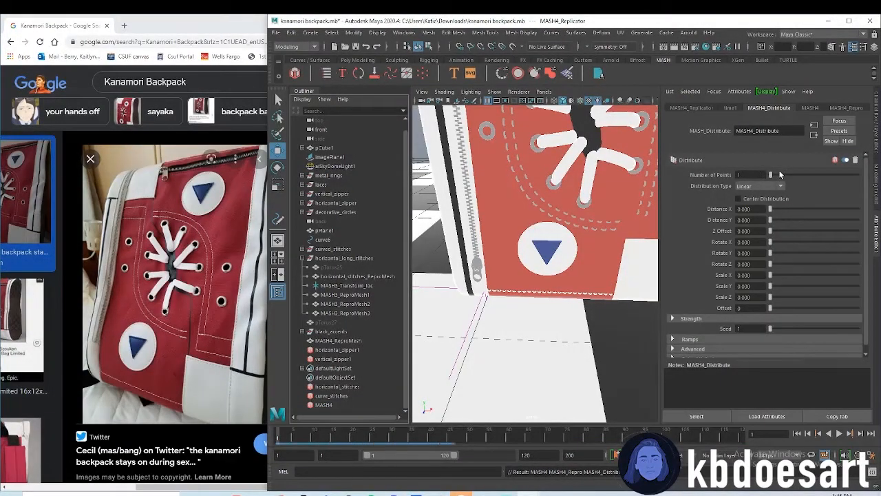
Set the MASH4 Distribute node's number of points to 10 and hide the bag body pCube1
left_click_drag(748, 175, 684, 177)
type("10")
key("Return")
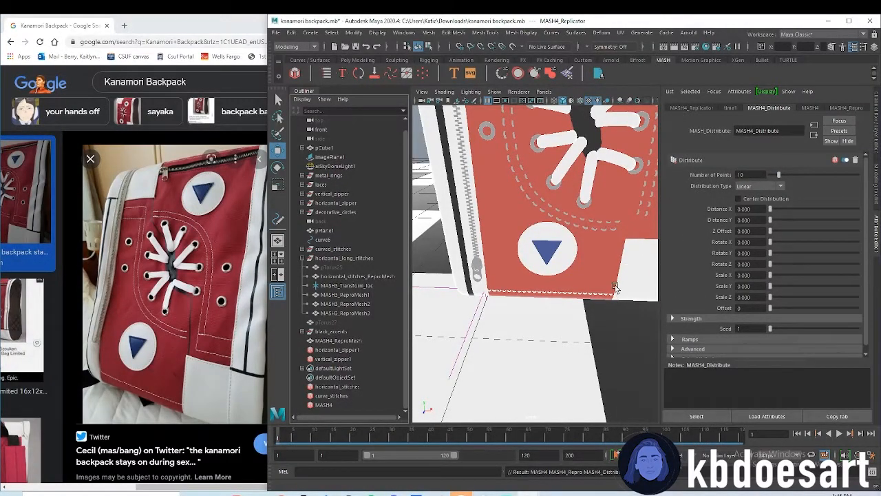
key("ctrl+h")
right_click_drag(553, 276, 645, 280, "alt")
Set the MASH4 Replicator's position offsets to X 0.1 and Z 0, with 10 replicants
left_click(348, 406)
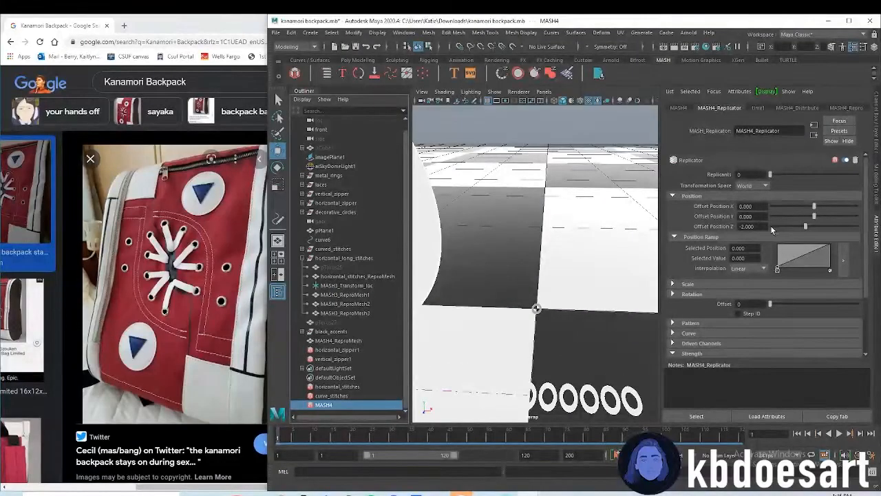
type("0")
key("Return")
key("BackSpace")
key("BackSpace")
key("Return")
right_click_drag(576, 331, 603, 344, "alt")
left_click_drag(602, 343, 605, 301, "alt")
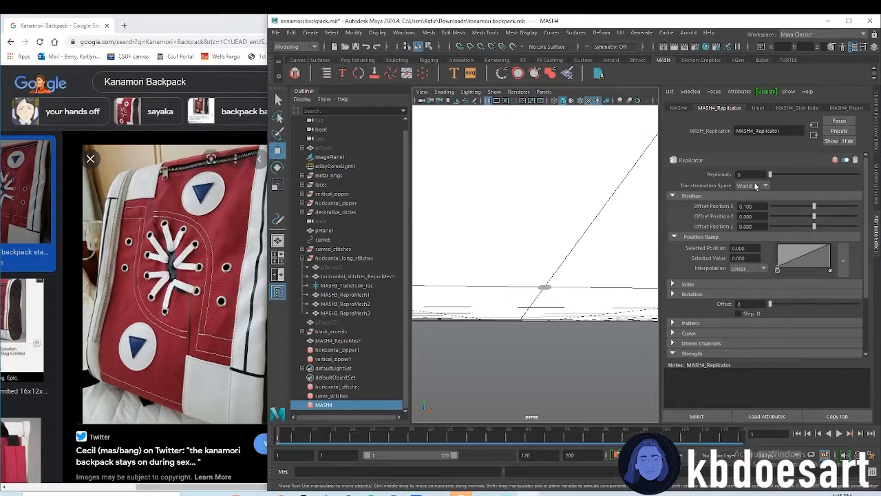
type("10")
key("Return")
Tighten the stitch spacing by setting the Replicator's Offset Position X to 0.05
left_click_drag(577, 231, 539, 291, "alt")
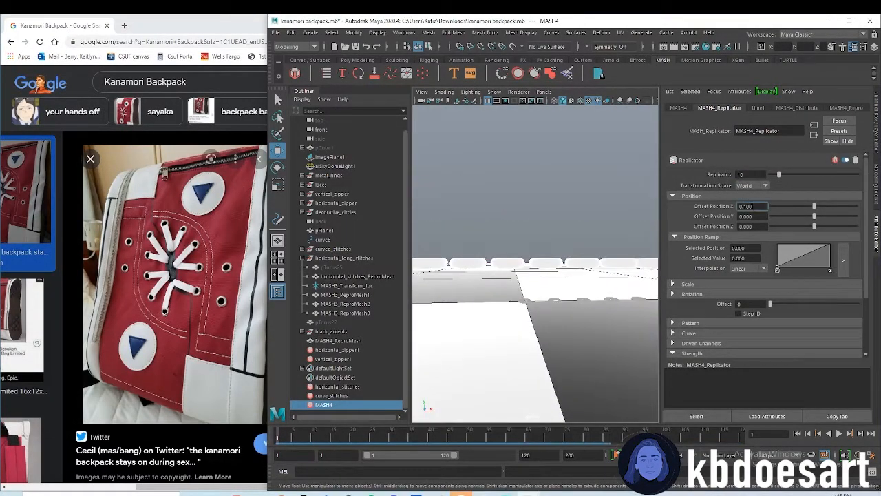
key("BackSpace")
key("BackSpace")
key("BackSpace")
type("01")
key("Return")
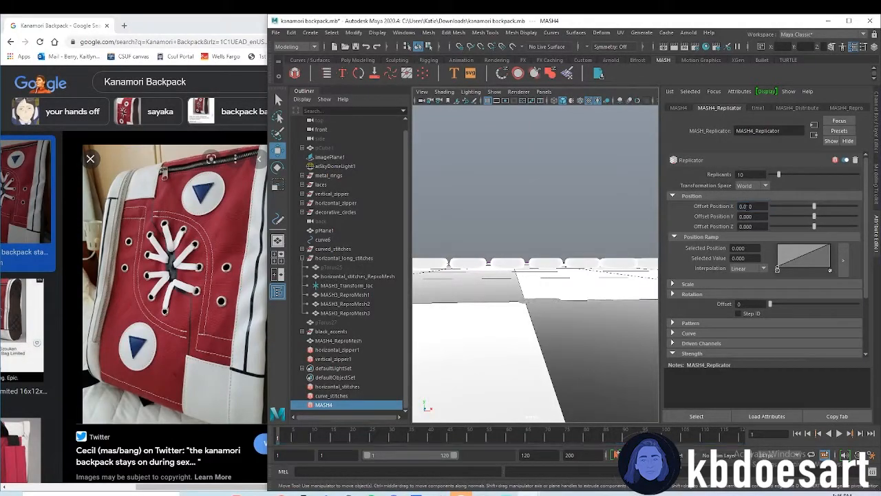
left_click(748, 207)
key("BackSpace")
type("5")
key("Return")
left_click_drag(648, 229, 513, 342, "alt")
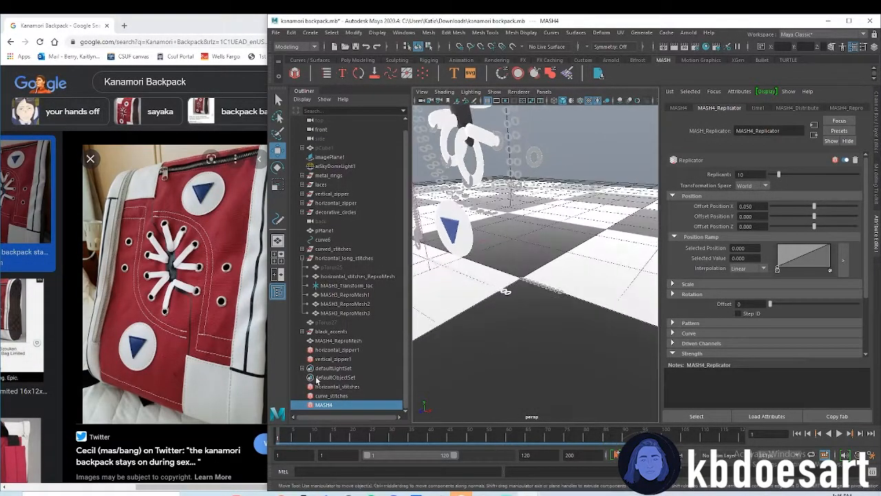
Add a Transform node with a newly created controller null to MASH4 and move the null forward to about Z 0.474
left_click(679, 108)
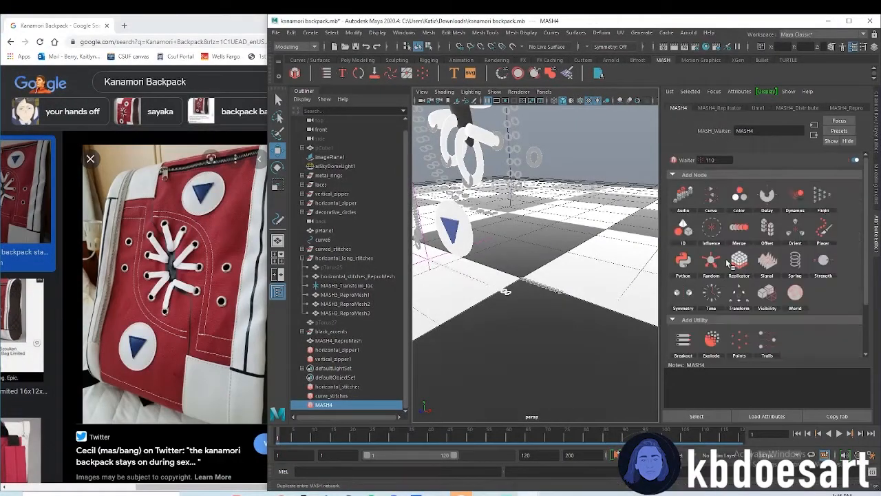
left_click(739, 294)
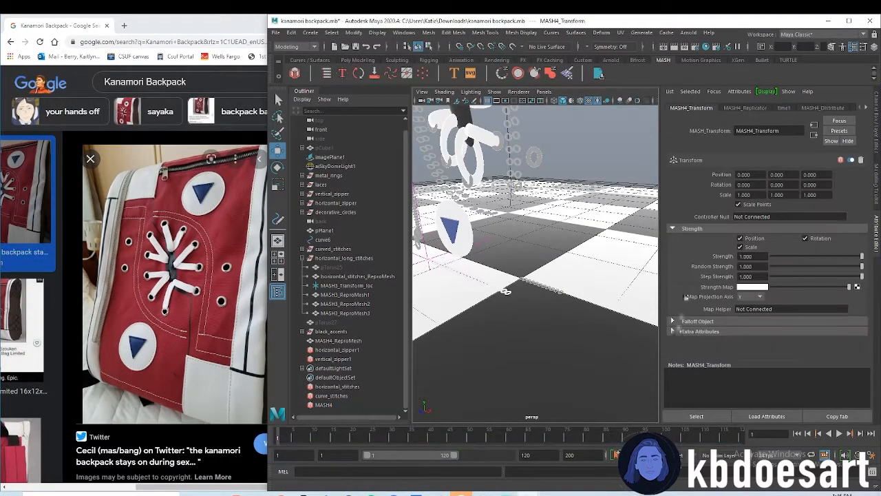
right_click(766, 221)
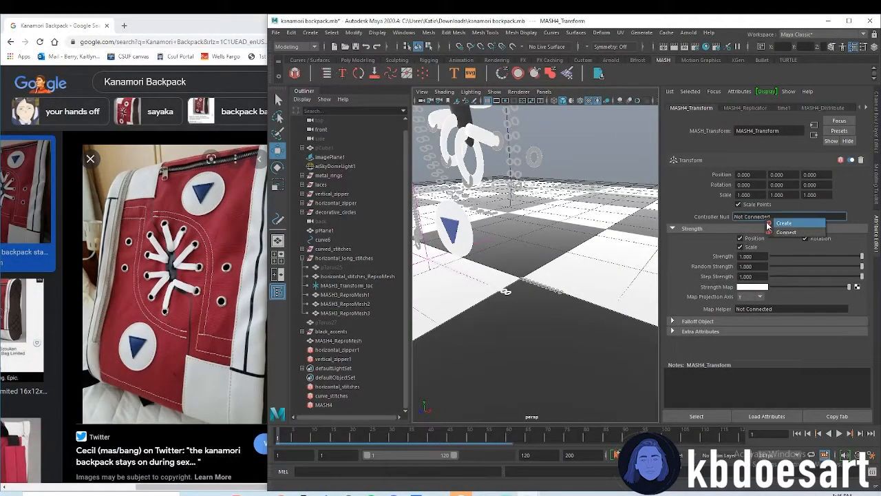
left_click(774, 223)
left_click_drag(506, 291, 482, 261)
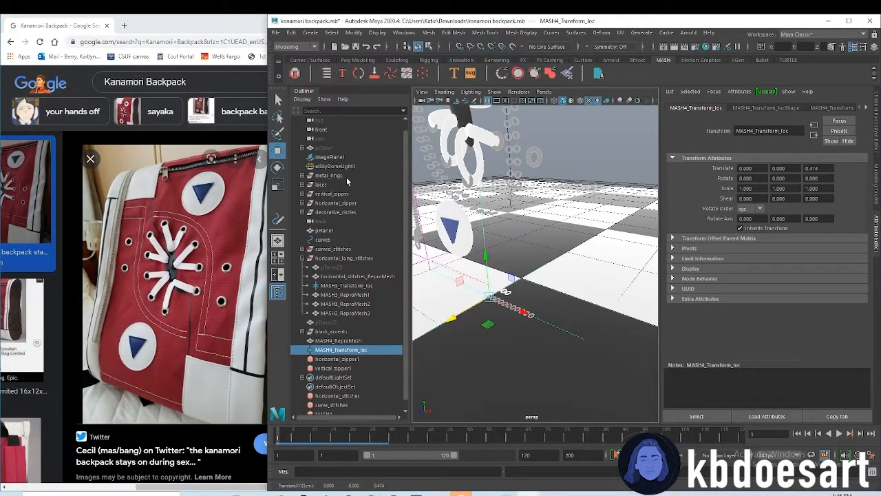
Unhide the bag body pCube1
left_click(338, 148)
key("shift+h")
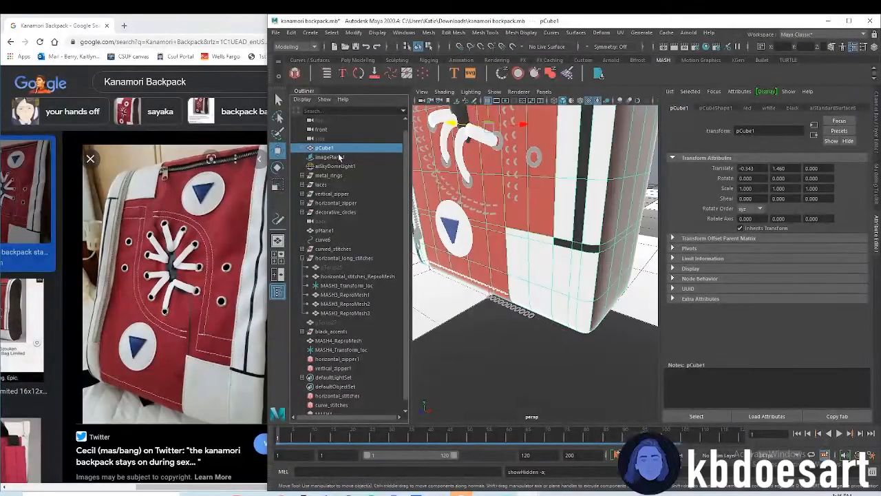
left_click(329, 404)
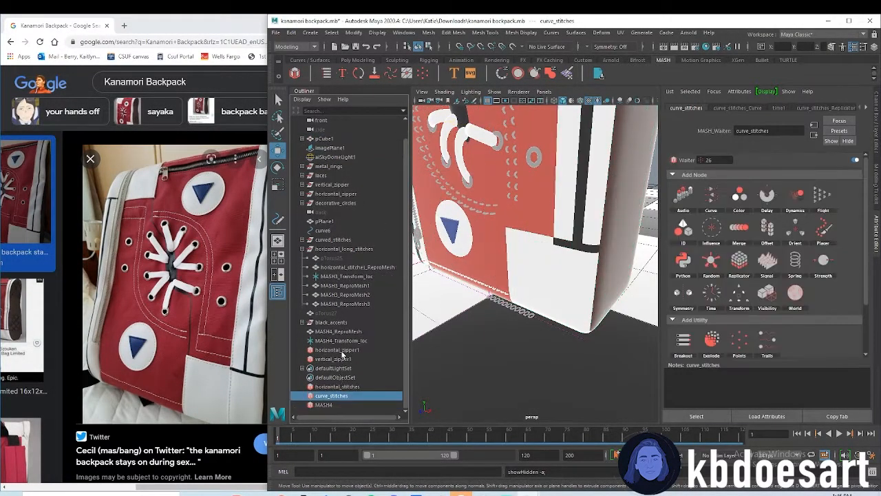
In the front view, move MASH4_Transform_loc to about X 0.189, Y 0.682, above the white lower-right patch
left_click(341, 340)
key("space")
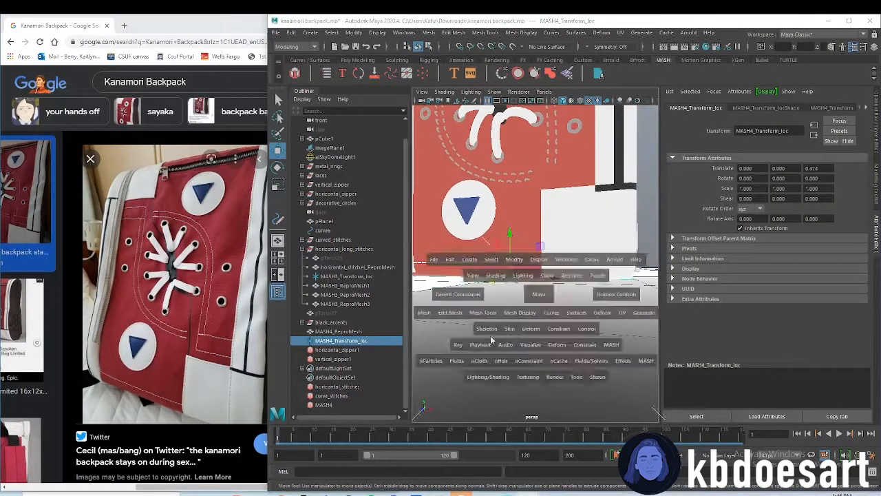
key("space")
scroll(499, 367, "up", 5)
middle_click_drag(514, 347, 550, 343, "alt")
left_click_drag(527, 300, 532, 224)
left_click_drag(571, 285, 586, 285)
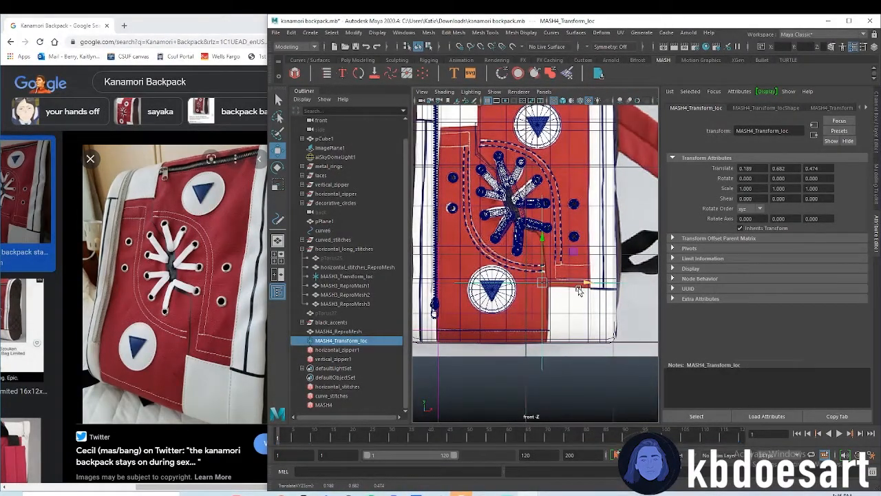
Align the new stitch row with the reference's lower horizontal line by moving its locator to about X 0.231, Y 0.724
scroll(588, 329, "up", 5)
scroll(590, 331, "up", 3)
middle_click_drag(597, 270, 545, 272, "alt")
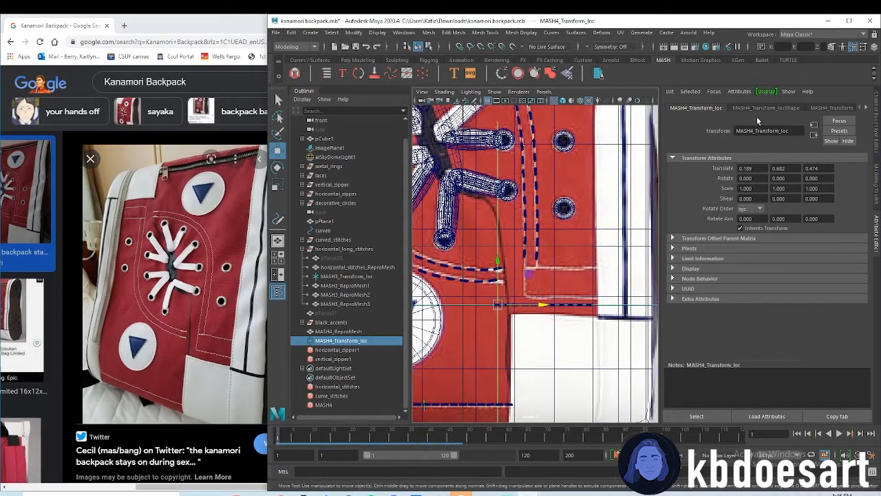
left_click_drag(502, 263, 504, 256)
left_click_drag(543, 297, 551, 297)
scroll(551, 297, "up", 3)
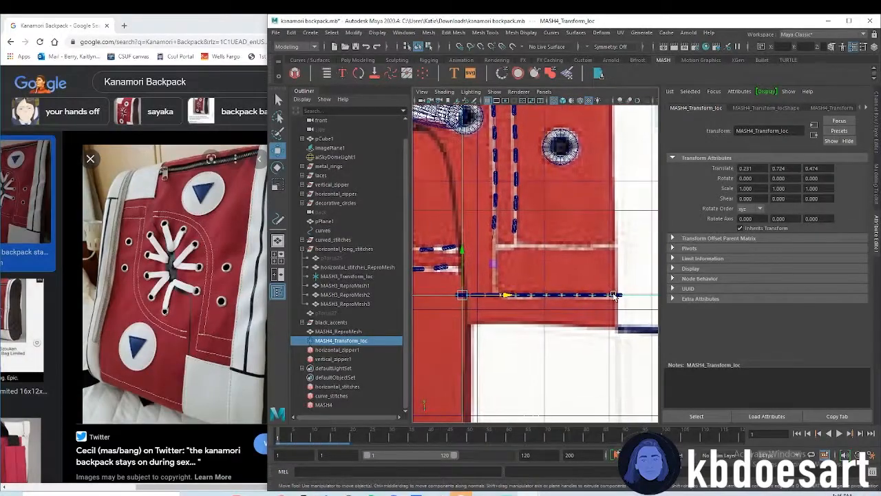
Shorten the new stitch row by setting the MASH4 Replicator's replicants to 8
left_click(322, 405)
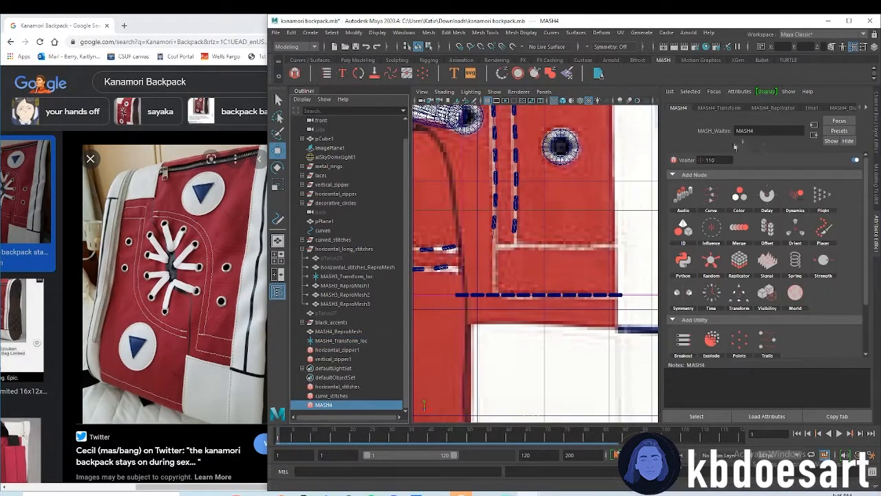
left_click(758, 110)
double_click(741, 174)
type("8")
key("Return")
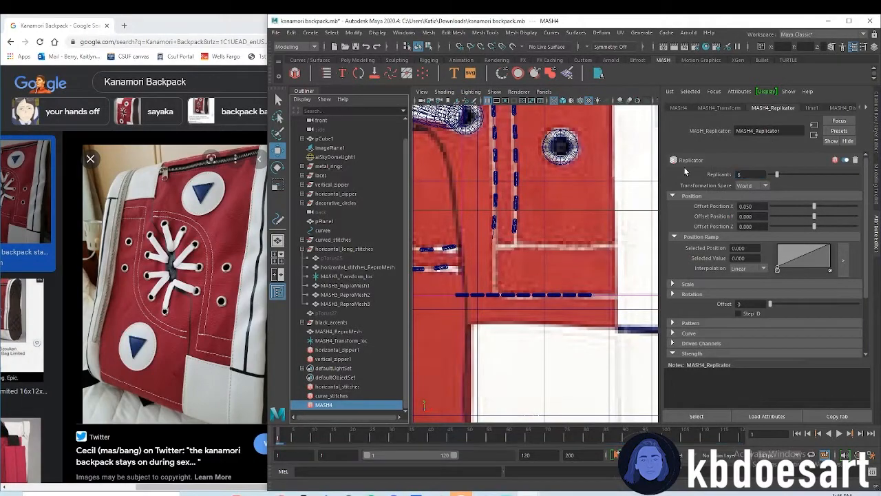
Shift the lower short stitch row along X by moving MASH4_Transform_loc to about X 0.336, aligning it with the reference line
left_click(333, 341)
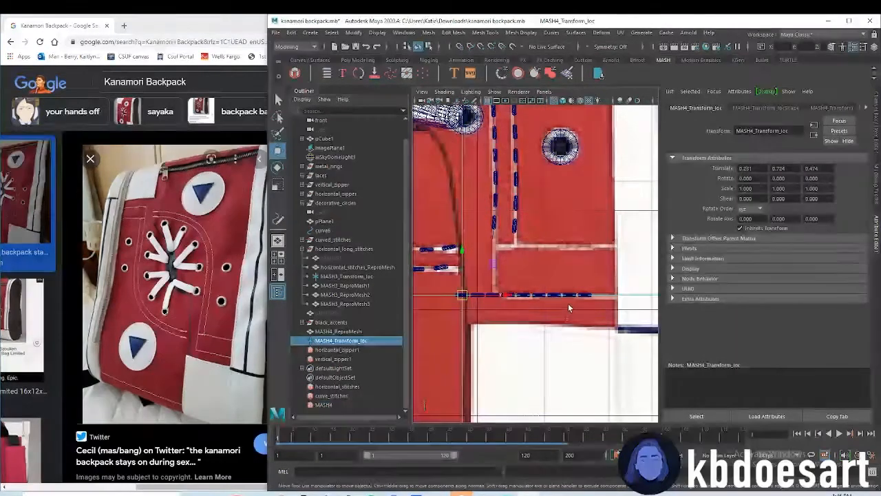
left_click_drag(507, 295, 539, 295)
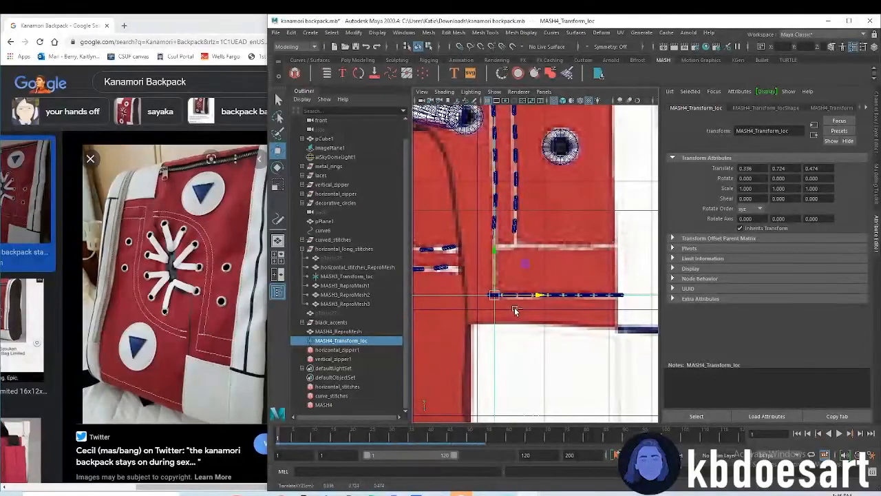
key("ctrl+d")
left_click_drag(502, 254, 504, 207)
key("ctrl+z")
Duplicate MASH4_ReproMesh and raise the copy onto the upper horizontal reference line above the lower-right white patch
left_click(352, 332)
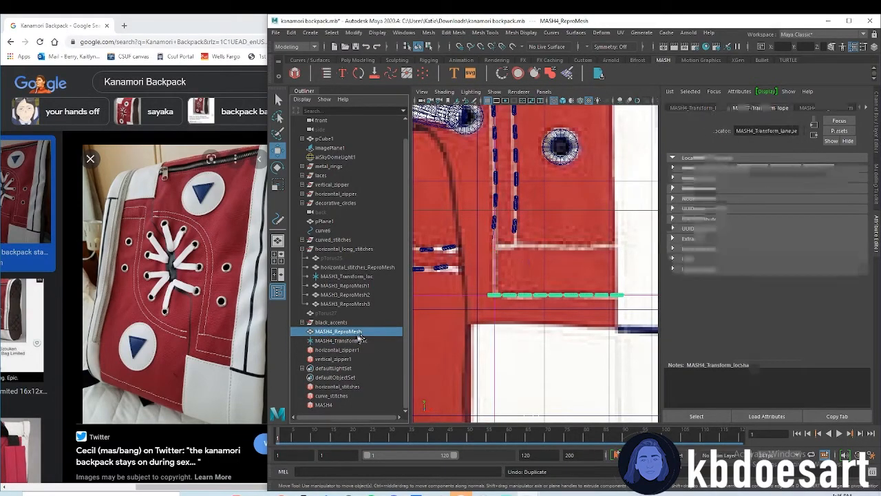
key("ctrl+d")
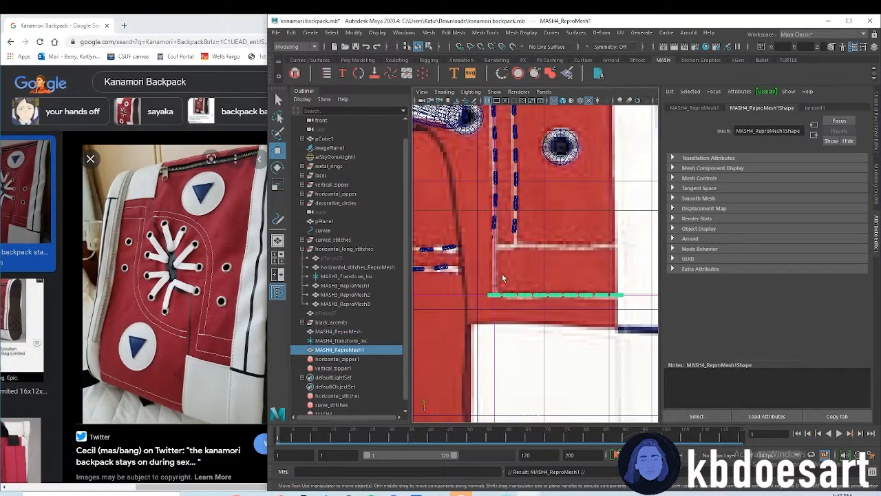
scroll(537, 305, "down", 10)
scroll(561, 287, "up", 6)
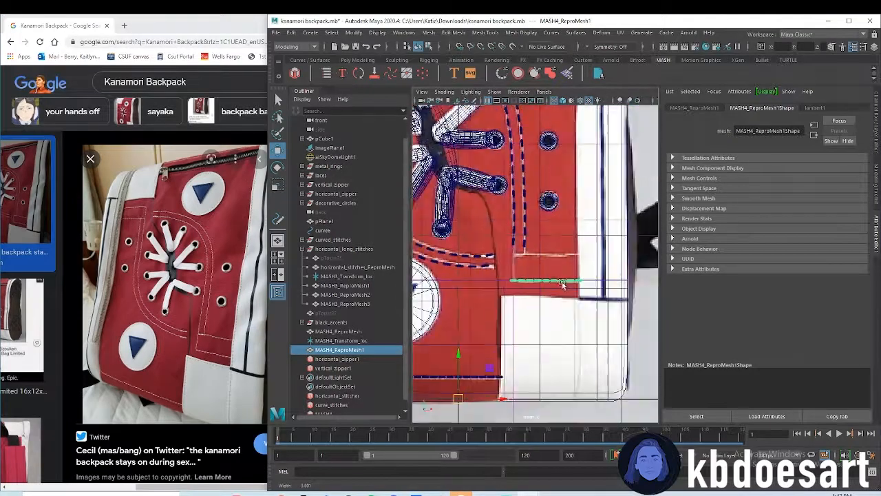
left_click_drag(460, 361, 464, 335)
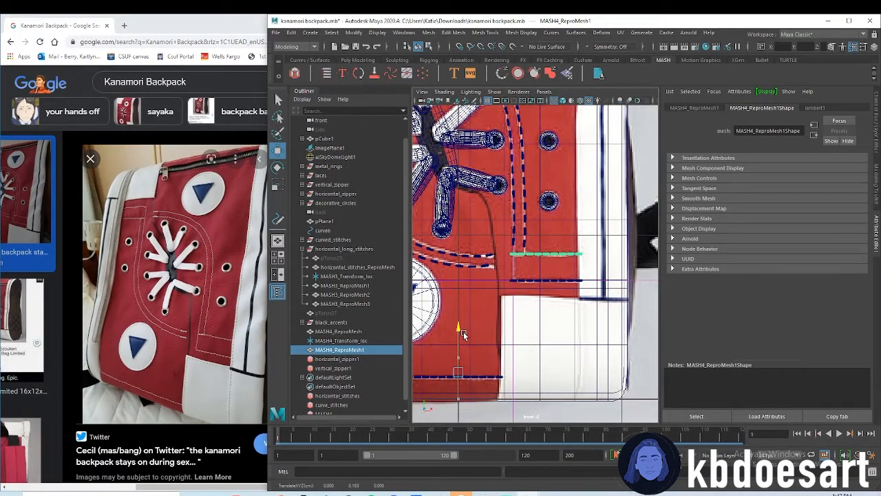
left_click(544, 285)
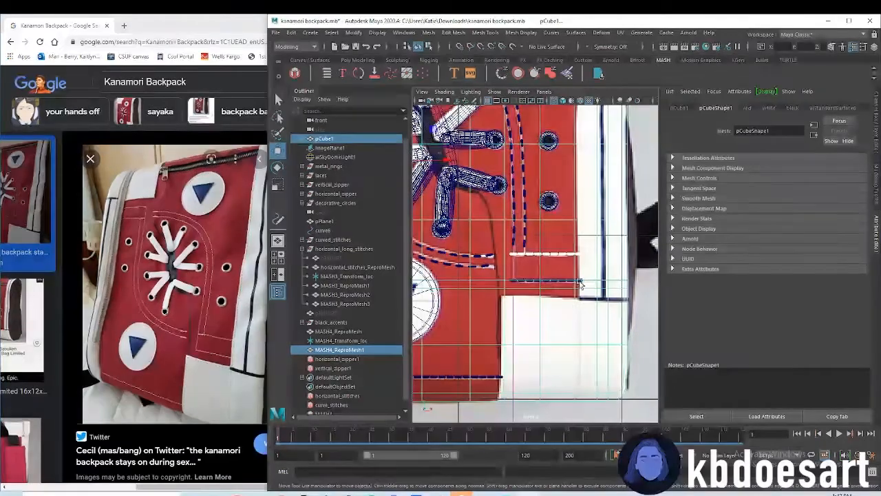
Duplicate both short horizontal stitch rows and move the copies to the red panel below the upper-left white patch
left_click(352, 351)
left_click(355, 332, "ctrl")
key("ctrl+d")
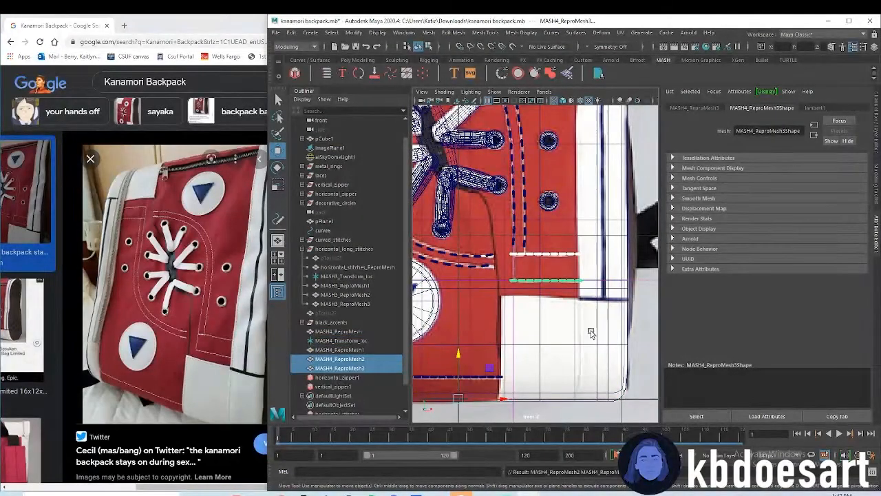
scroll(591, 333, "down", 5)
left_click_drag(553, 351, 486, 343)
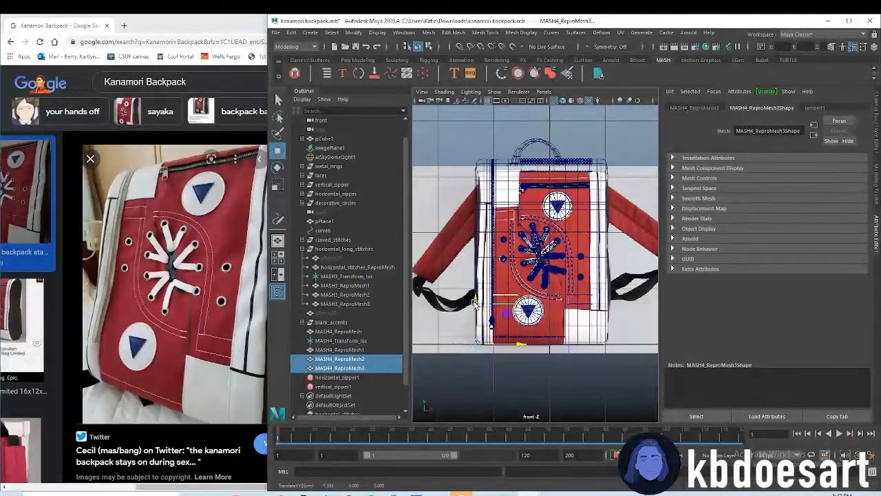
scroll(517, 227, "up", 5)
middle_click_drag(518, 227, 563, 301, "alt")
scroll(557, 300, "up", 2)
scroll(564, 293, "up", 2)
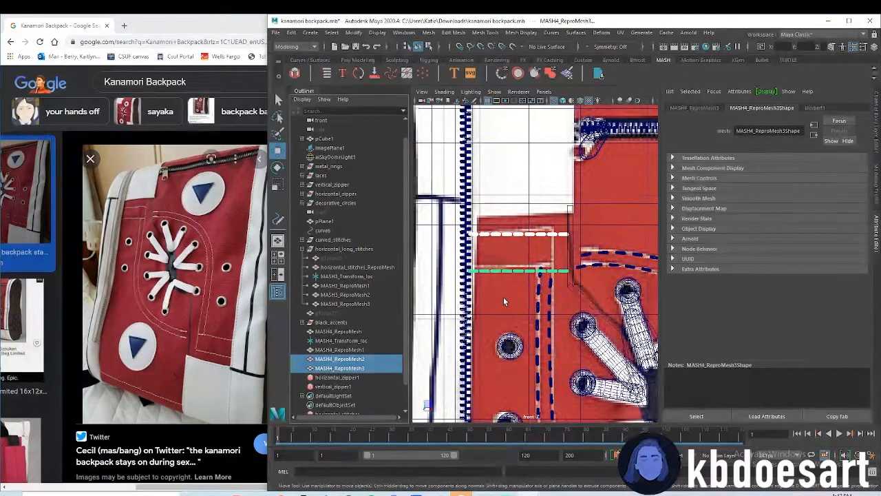
Narrow the two copied stitch rows and nudge them to fit the short reference lines beside the vertical zipper
scroll(530, 293, "down", 6)
key("r")
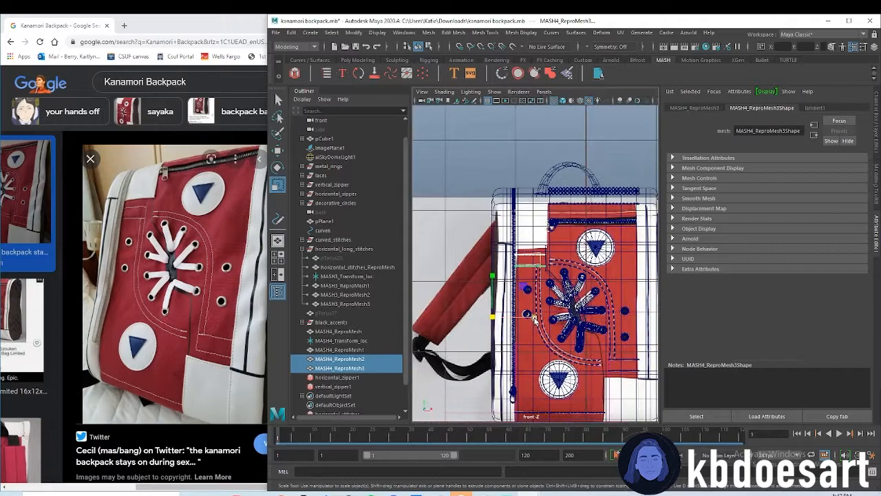
key("w")
left_click_drag(535, 317, 539, 316)
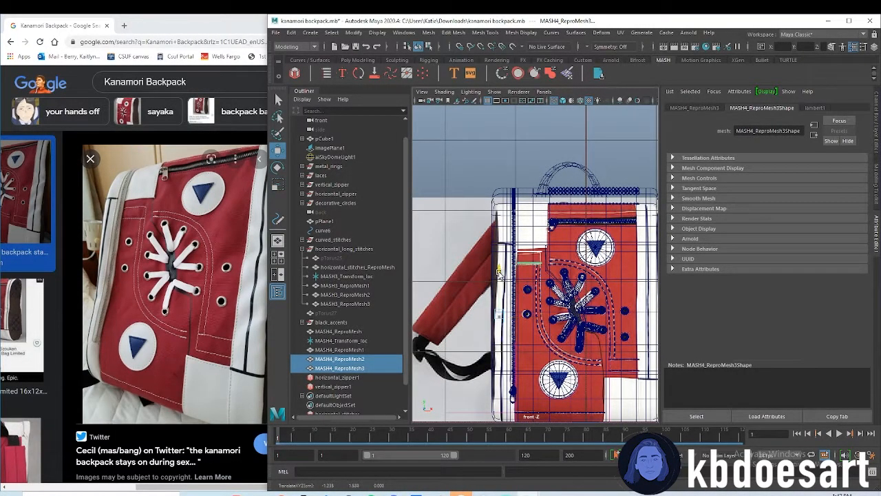
scroll(512, 286, "up", 4)
scroll(663, 253, "up", 4)
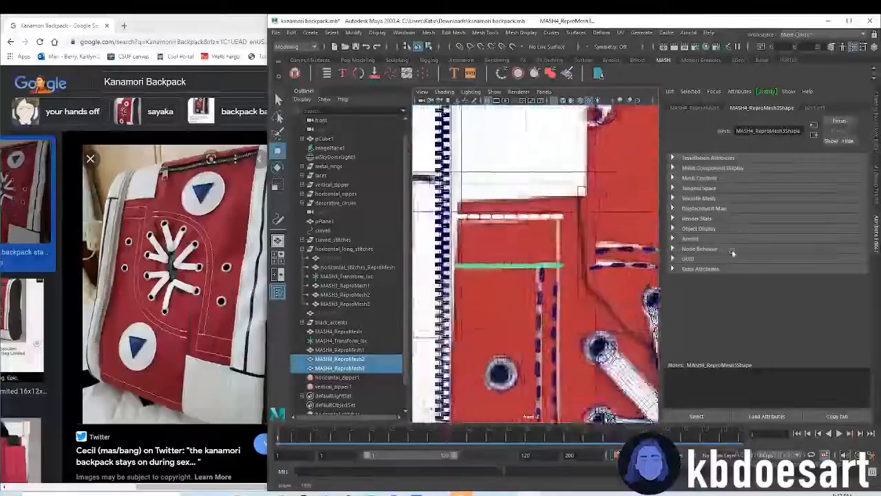
Stretch the left inner curved row curve_stitches_ReproMesh3 vertically and move it up to meet the upper short horizontal stitches
left_click(562, 303)
scroll(575, 321, "down", 4)
scroll(534, 295, "down", 4)
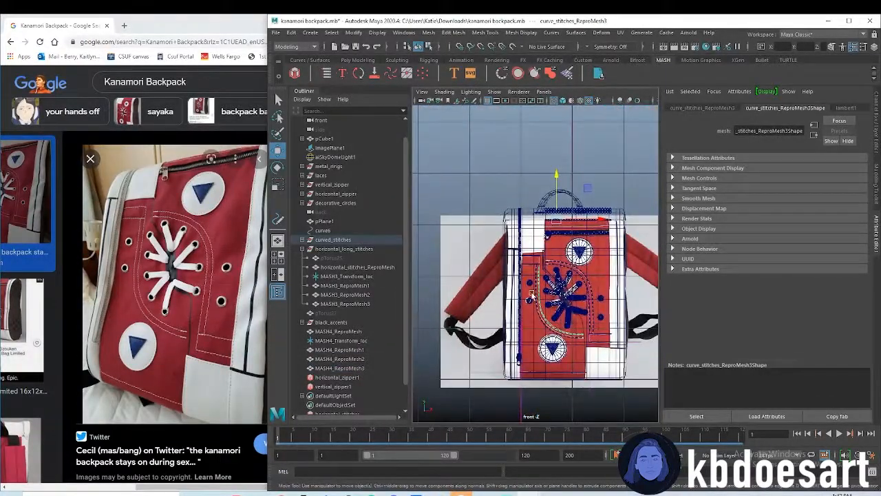
scroll(533, 295, "up", 4)
key("r")
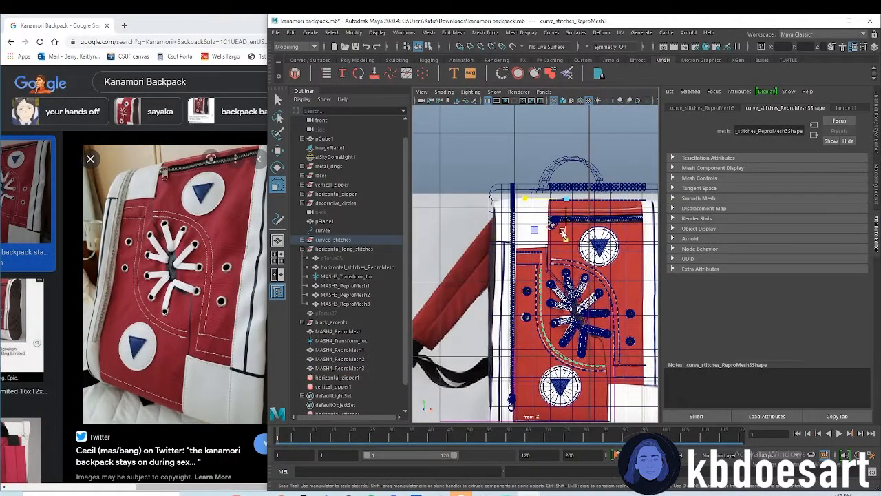
key("w")
left_click_drag(564, 174, 568, 172)
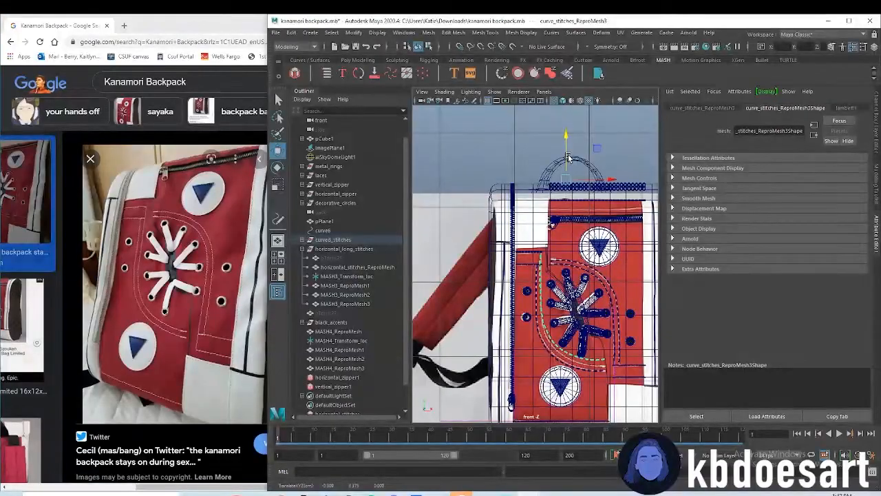
key("r")
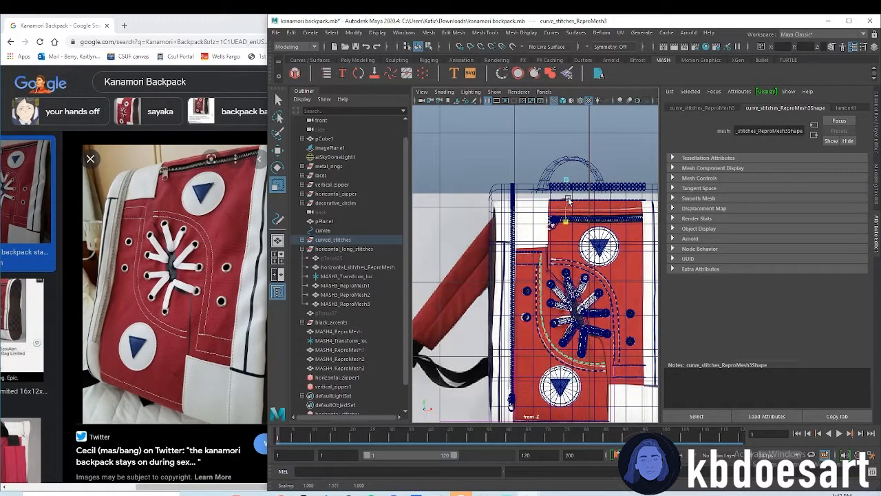
key("w")
left_click_drag(567, 167, 566, 161)
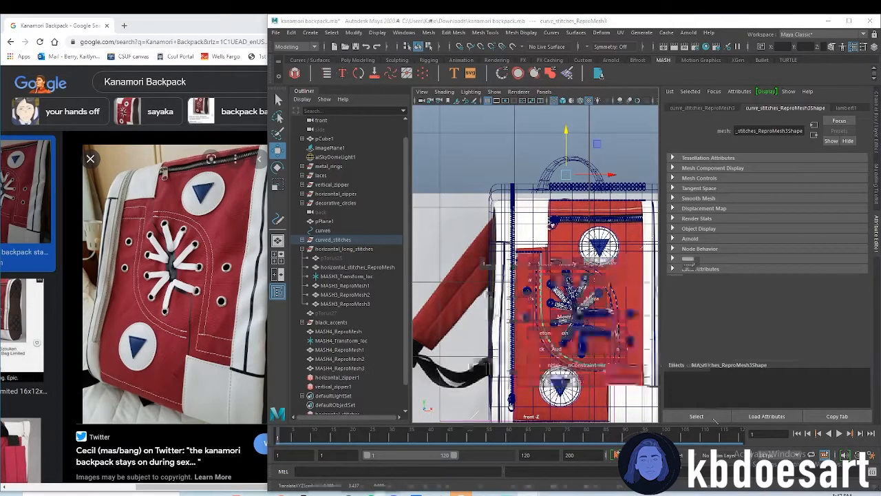
Try to stretch the right inner curved row curve_stitches_ReproMesh vertically toward the lower horizontal stitches
key("space")
key("space")
key("space")
key("space")
scroll(551, 279, "up", 2)
middle_click_drag(517, 226, 477, 192, "alt")
left_click(569, 224)
left_click(585, 301)
key("r")
left_click_drag(554, 373, 556, 304)
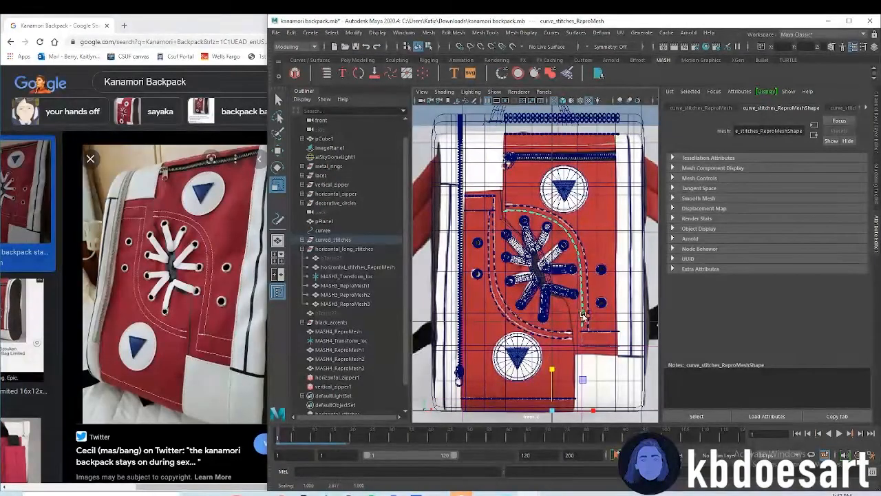
scroll(583, 317, "up", 1)
middle_click_drag(584, 318, 552, 251, "alt")
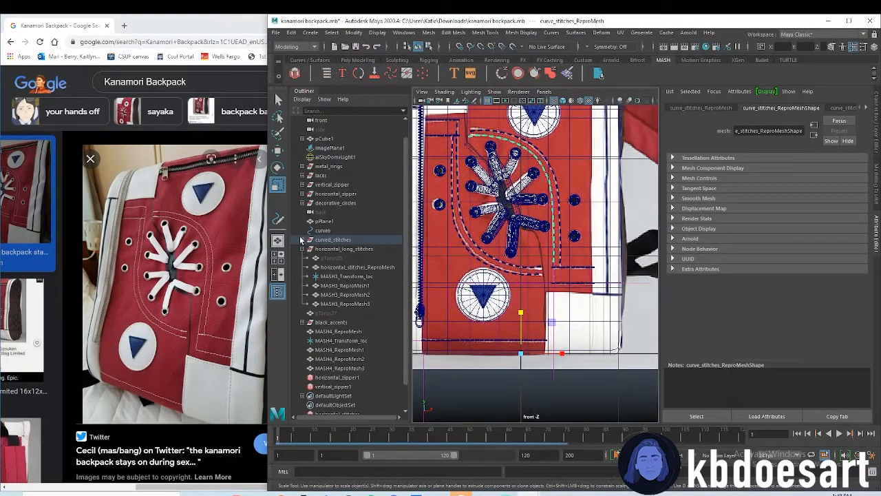
Extend the right inner curved stitches by moving curve6's lower end control vertex down to the lower short horizontal row
left_click(328, 231)
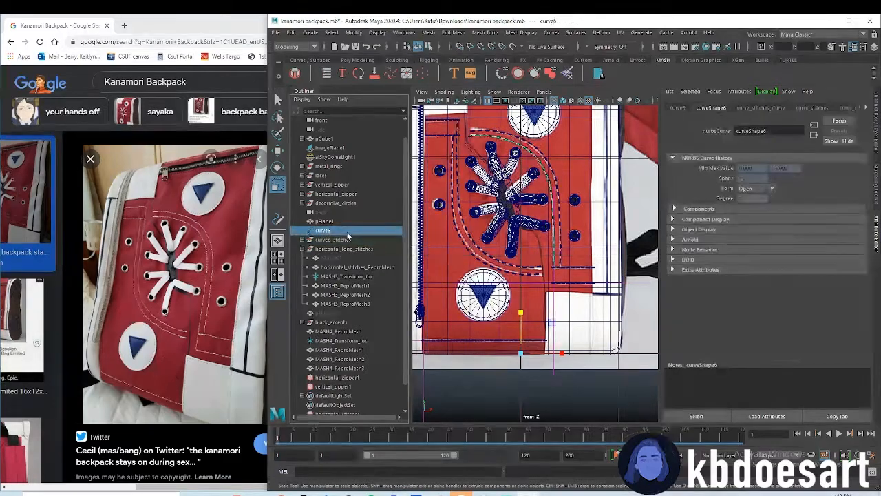
scroll(606, 267, "up", 5)
right_click_drag(607, 262, 565, 261)
middle_click_drag(598, 270, 551, 271, "alt")
left_click_drag(551, 271, 565, 285)
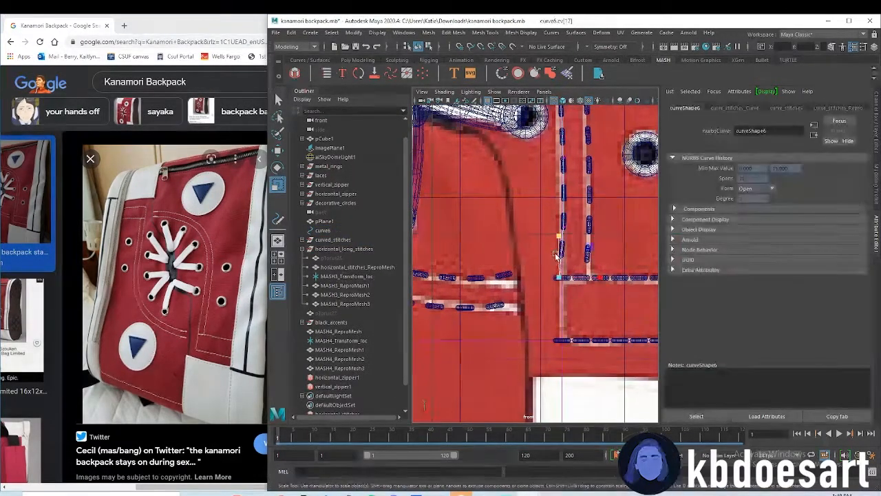
key("w")
left_click_drag(561, 235, 563, 317)
scroll(584, 307, "down", 10)
middle_click_drag(578, 253, 547, 257, "alt")
scroll(542, 256, "up", 8)
scroll(336, 312, "down", 2)
Group the four short MASH4 stitch meshes together with MASH4_Transform_loc
left_click(304, 221)
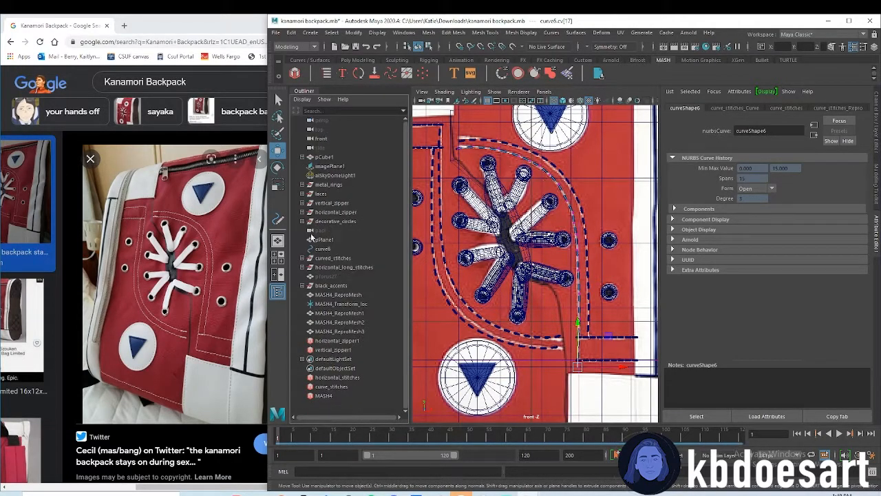
left_click(341, 295)
left_click(339, 331, "shift")
scroll(597, 314, "down", 5)
scroll(596, 314, "up", 3)
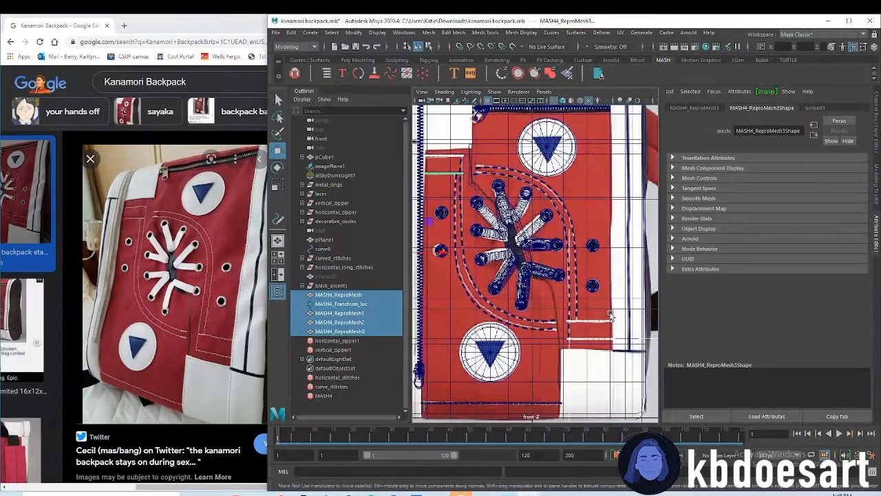
key("ctrl+d")
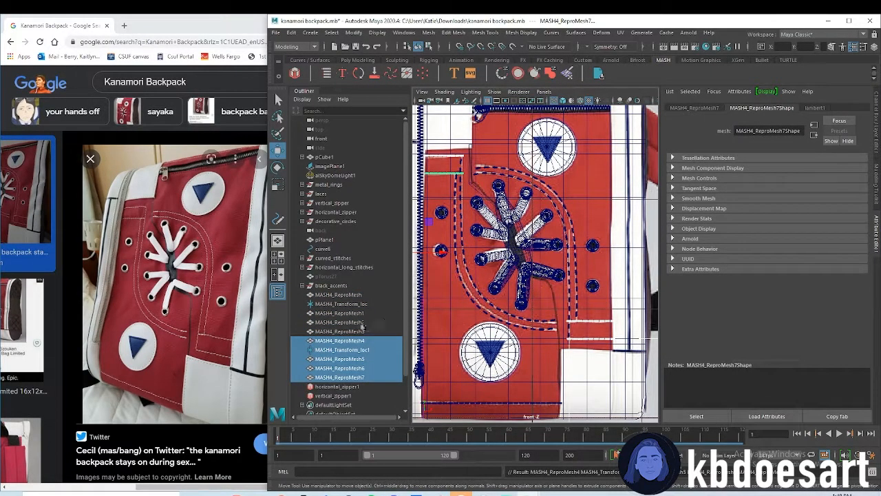
key("ctrl+g")
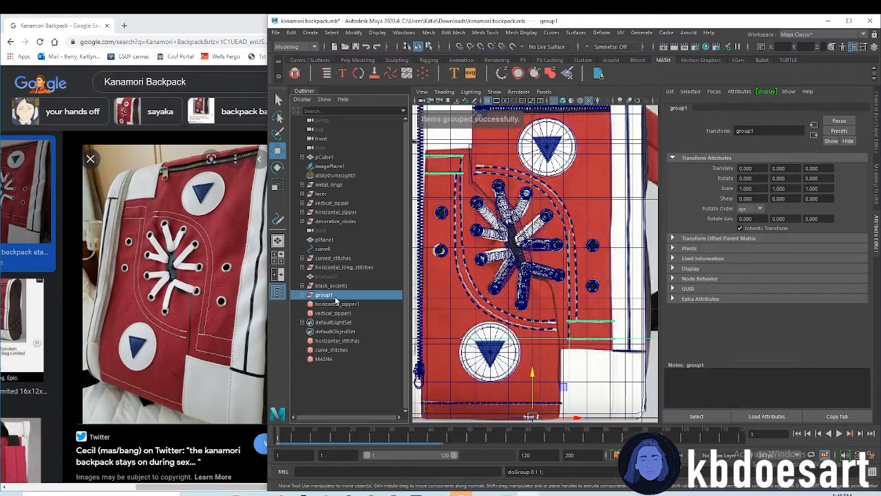
Rename the new group of short stitch rows as "small horizontal stitches"
double_click(308, 297)
type("small horizo")
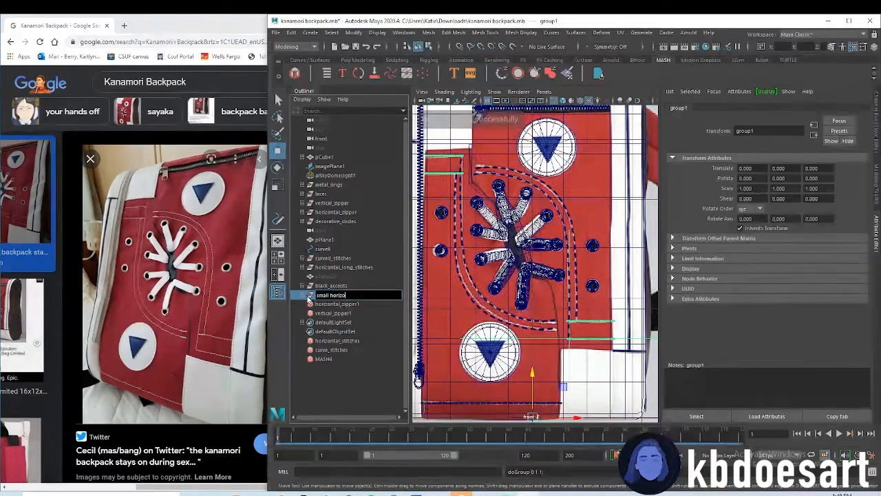
type("ntal stitc")
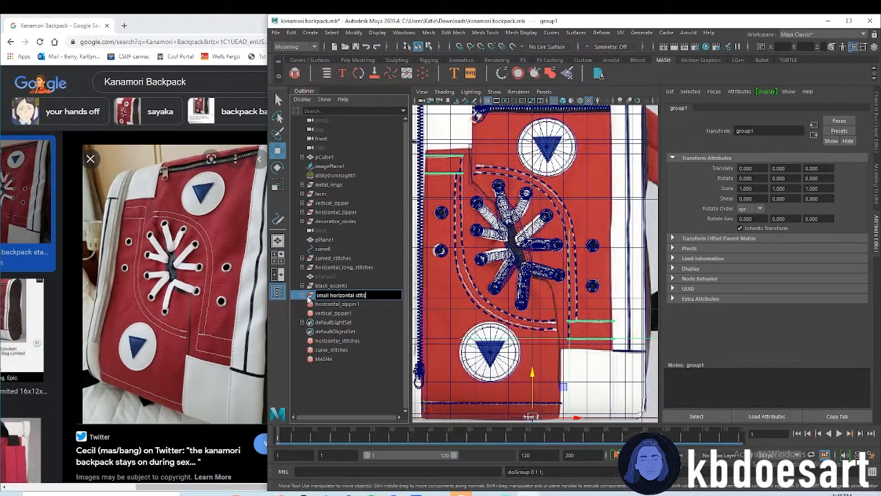
type("hes")
key("Return")
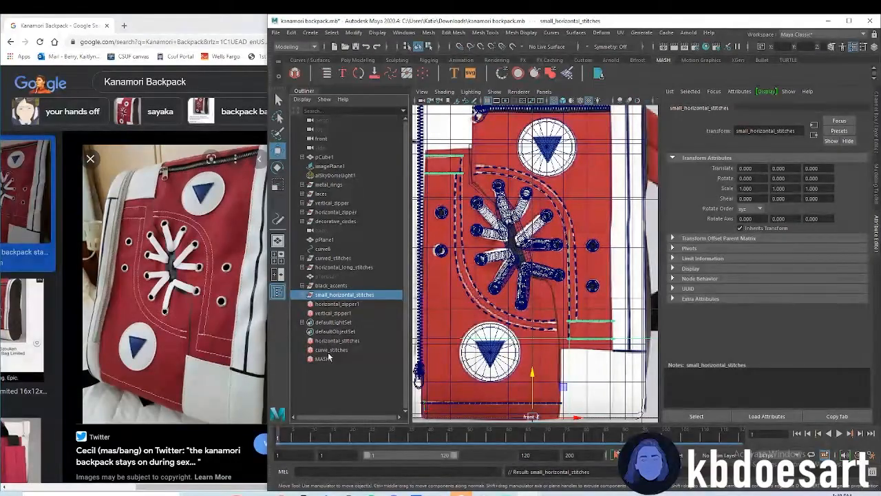
Rename the MASH4 network as "small horizontal stitches"
double_click(325, 358)
type("small horizontal")
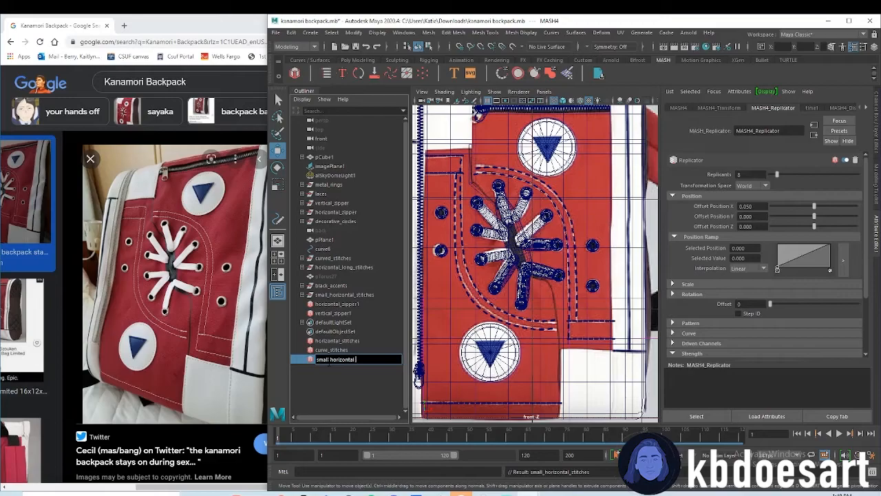
type(" stitches")
key("Return")
Rename the ground plane pPlane1 as "floor"
scroll(535, 306, "down", 5)
scroll(536, 306, "up", 3)
double_click(325, 238)
type("flo")
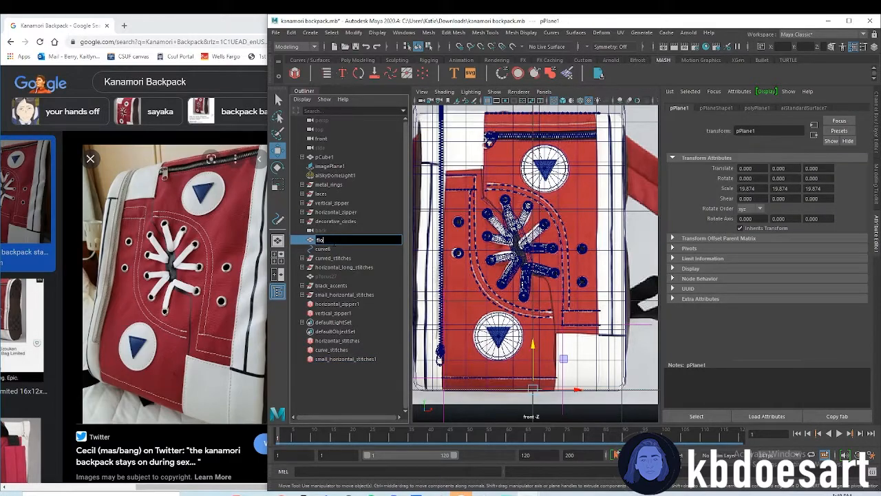
type("or")
key("Return")
Examine the backpack's front stitching with shaded display in the perspective view
scroll(423, 254, "down", 4)
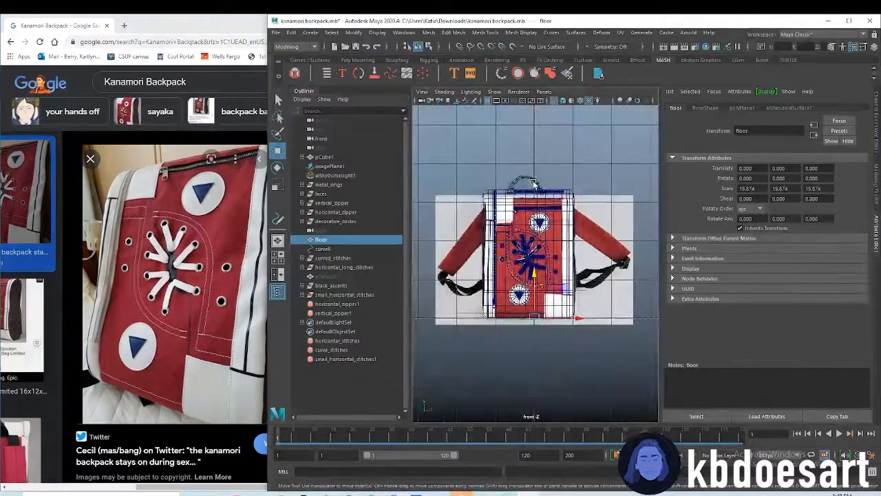
left_click(575, 174)
left_click(563, 102)
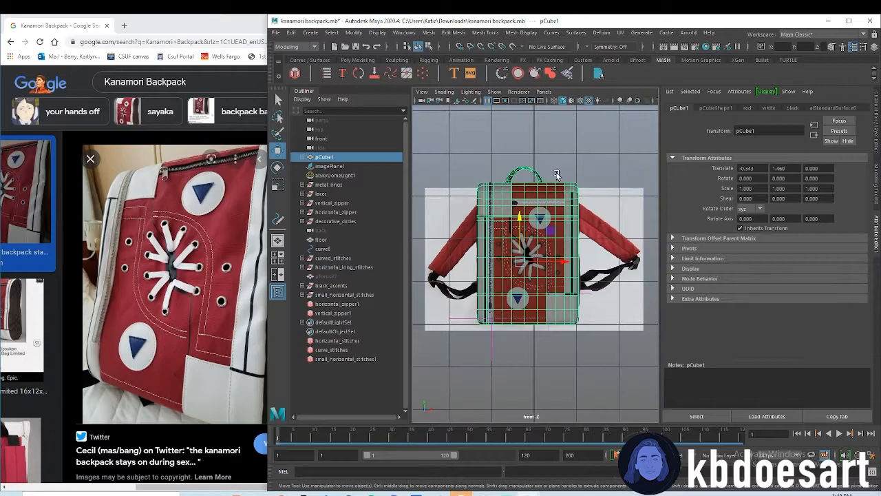
left_click(554, 173)
key("space")
key("space")
middle_click_drag(601, 239, 644, 310, "alt")
left_click_drag(643, 310, 615, 292, "alt")
left_click_drag(526, 264, 546, 252, "alt")
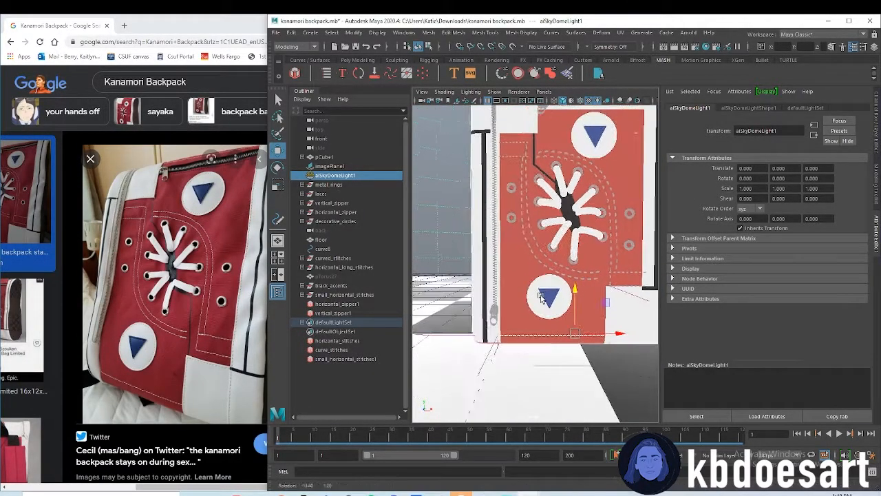
left_click_drag(520, 149, 494, 147, "alt")
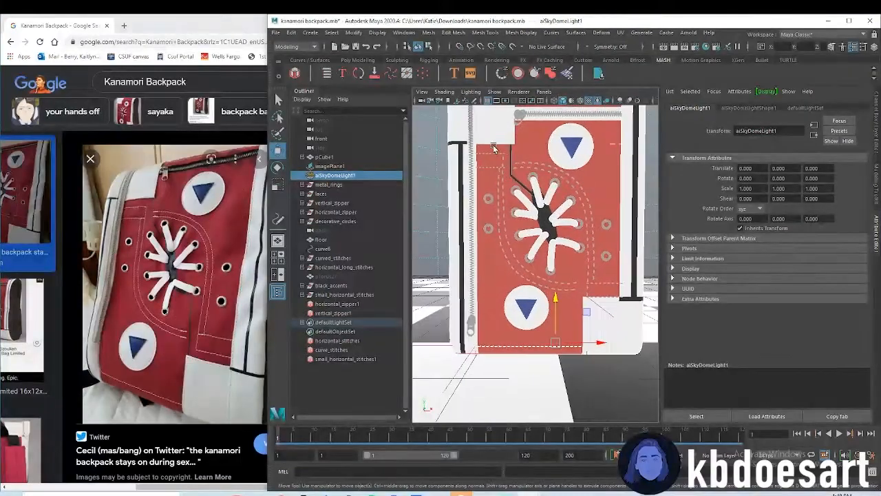
Select the curved and short horizontal stitch rows on the backpack's front and assign them an existing material
left_click(502, 183)
left_click(518, 181, "shift")
left_click_drag(525, 155, 538, 169, "shift")
left_click(571, 235, "shift")
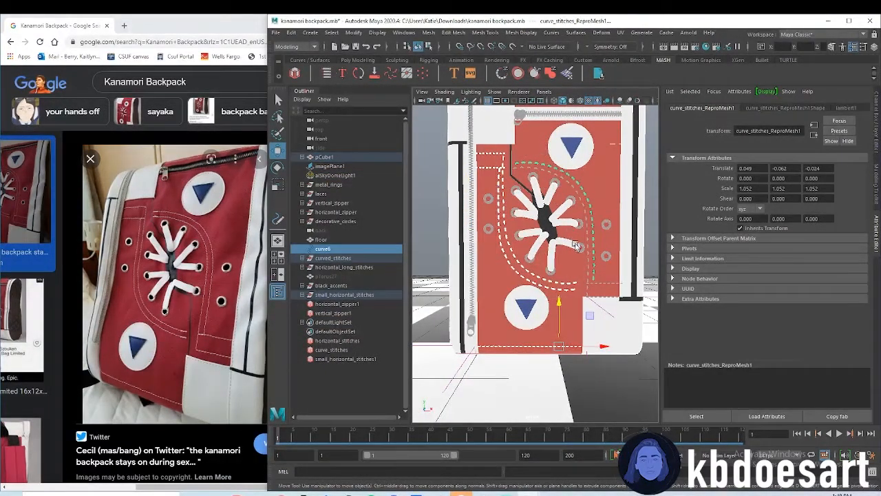
left_click(591, 294)
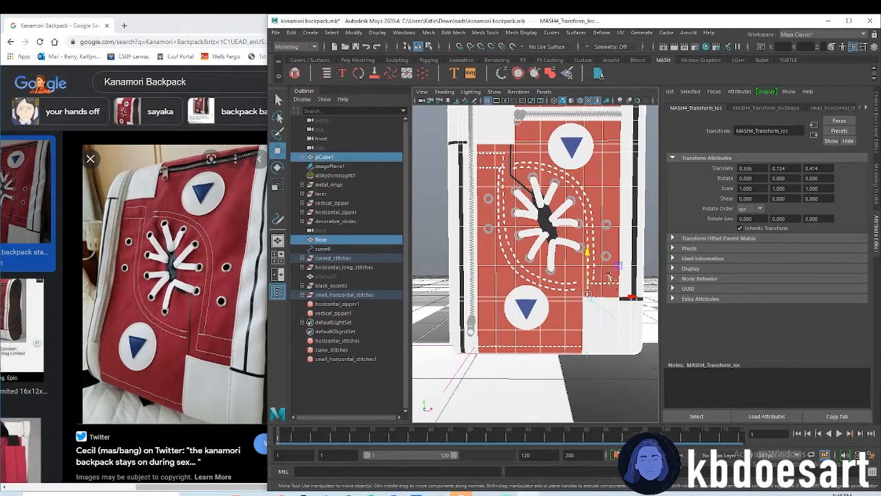
left_click(610, 297)
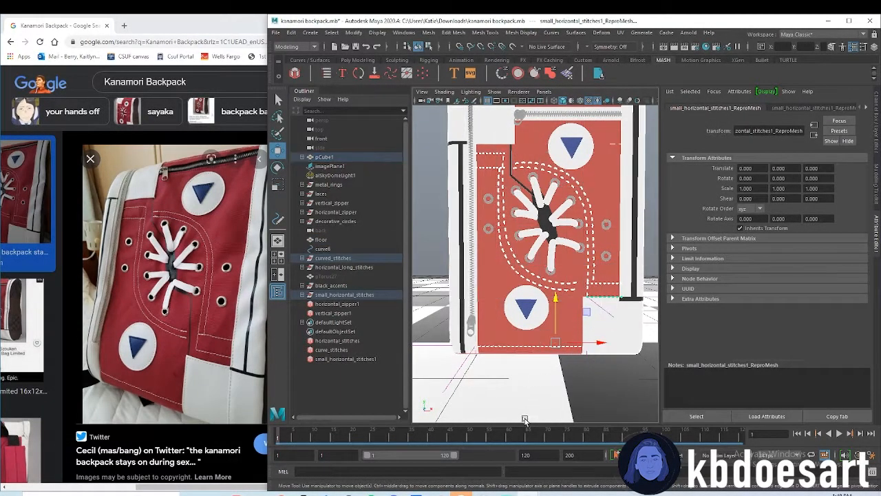
right_click(552, 283)
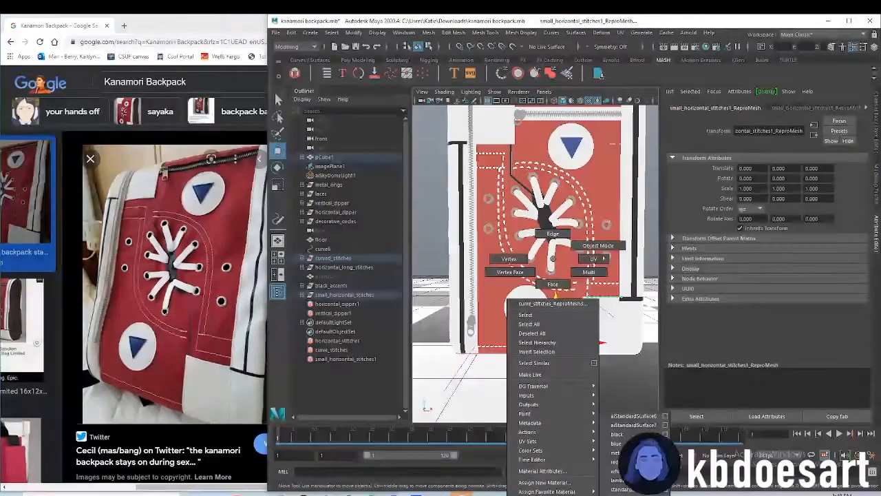
left_click(616, 471)
Render the perspective view in the Arnold RenderView and inspect the backpack from the front and at an angle
left_click_drag(612, 322, 591, 352, "alt")
right_click_drag(597, 220, 616, 183)
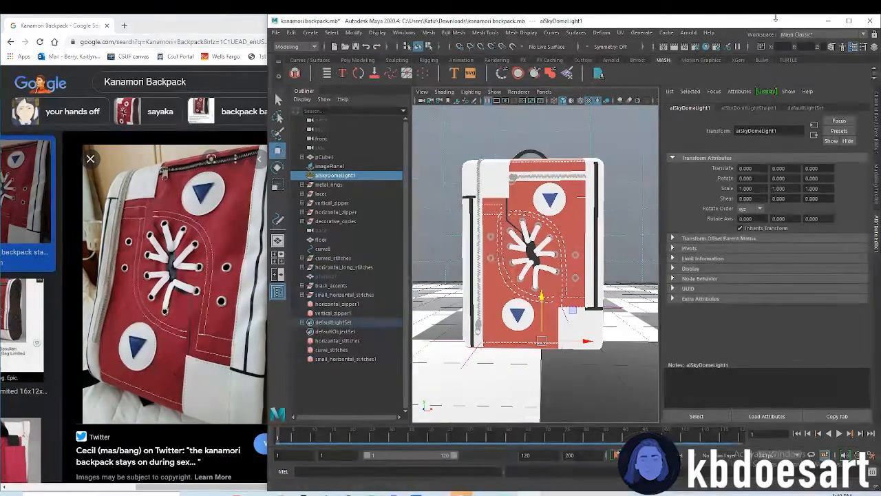
left_click(688, 33)
left_click(710, 55)
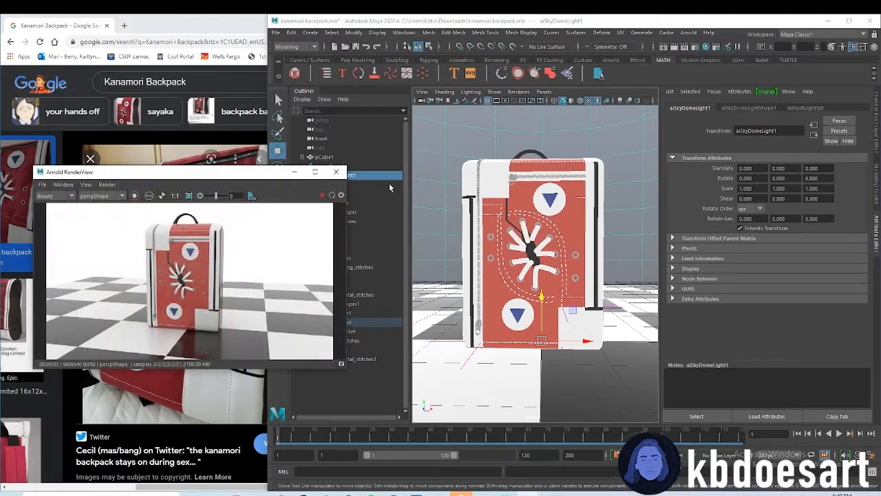
left_click(336, 171)
left_click(688, 33)
left_click(709, 55)
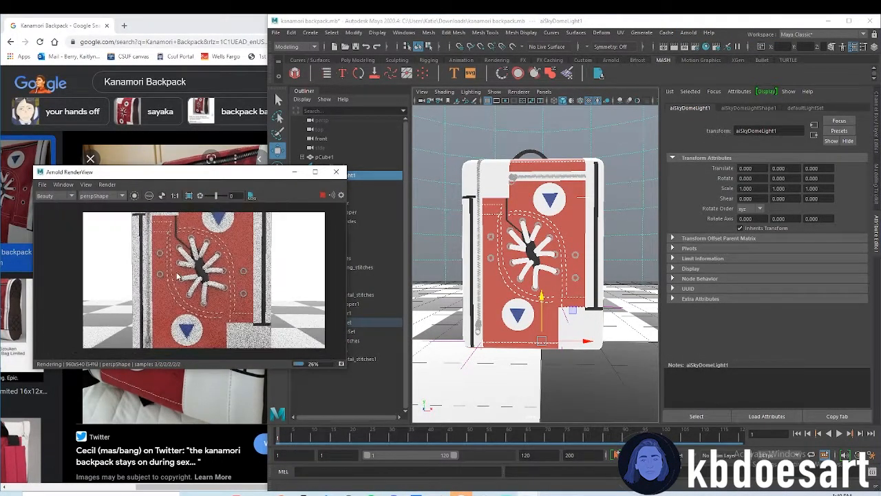
left_click_drag(572, 356, 562, 351, "alt")
middle_click_drag(562, 350, 647, 356, "alt")
right_click_drag(647, 356, 622, 352, "alt")
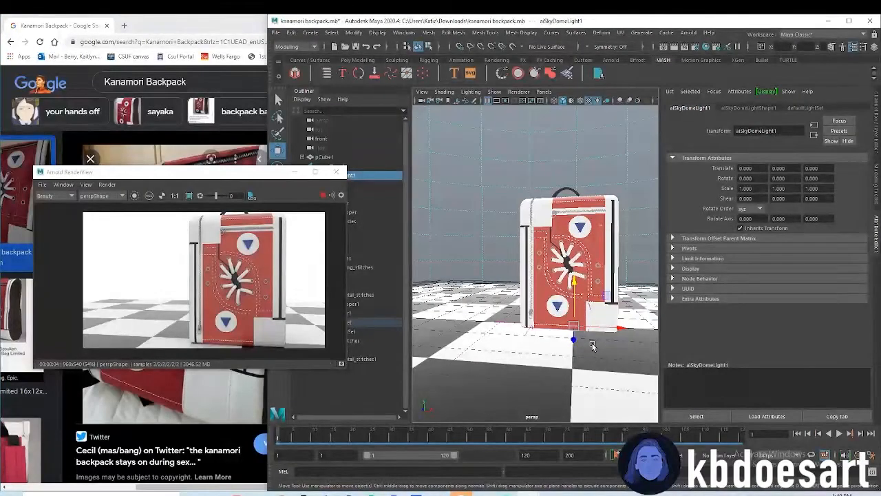
mouse_move(594, 346)
left_mouse_down("alt")
mouse_move(582, 348)
mouse_move(589, 342)
mouse_move(596, 362)
mouse_move(585, 367)
mouse_move(560, 350)
mouse_move(596, 351)
left_mouse_up("alt")
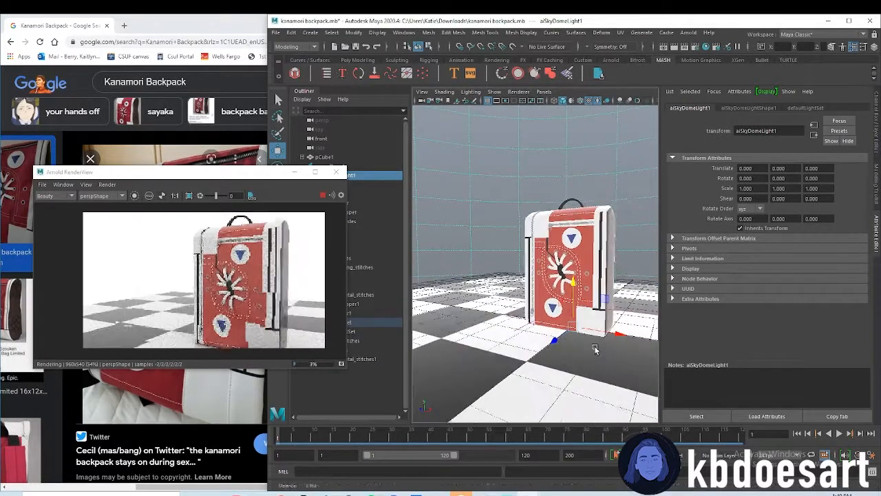
Select all backpack parts, delete all construction history in the scene, and save the file
left_click_drag(489, 166, 624, 379)
left_click(292, 33)
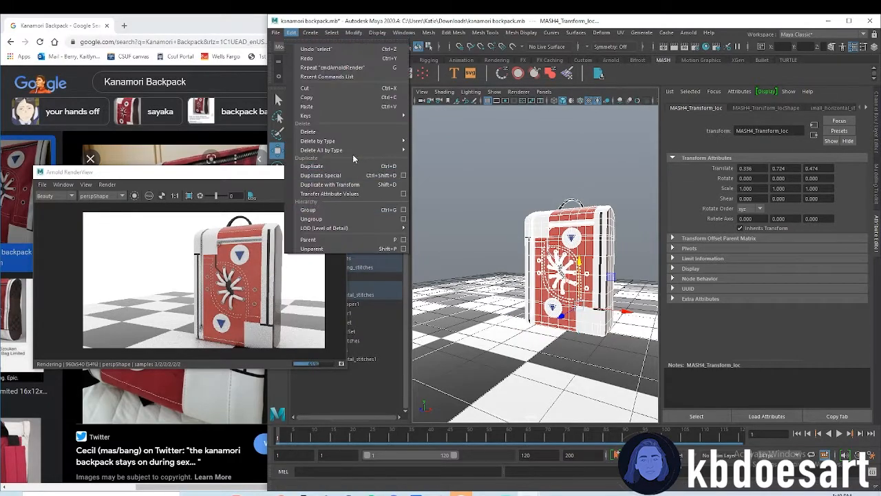
mouse_move(373, 149)
left_click(446, 151)
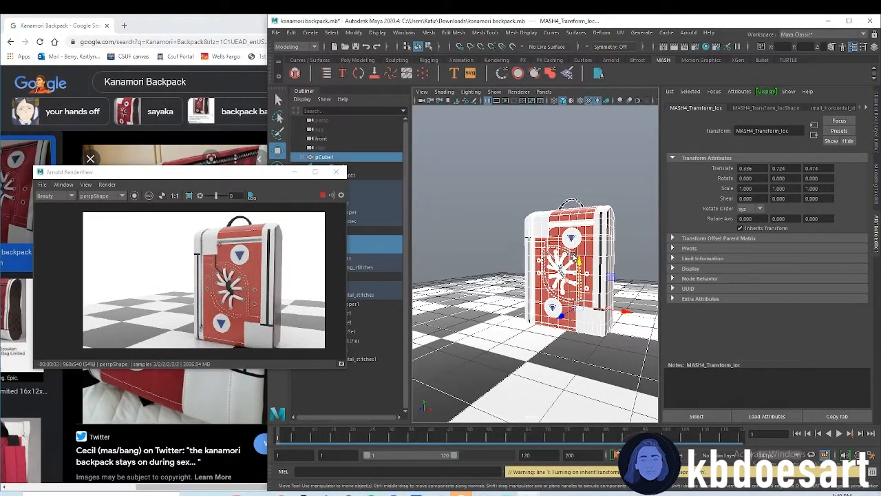
key("ctrl+s")
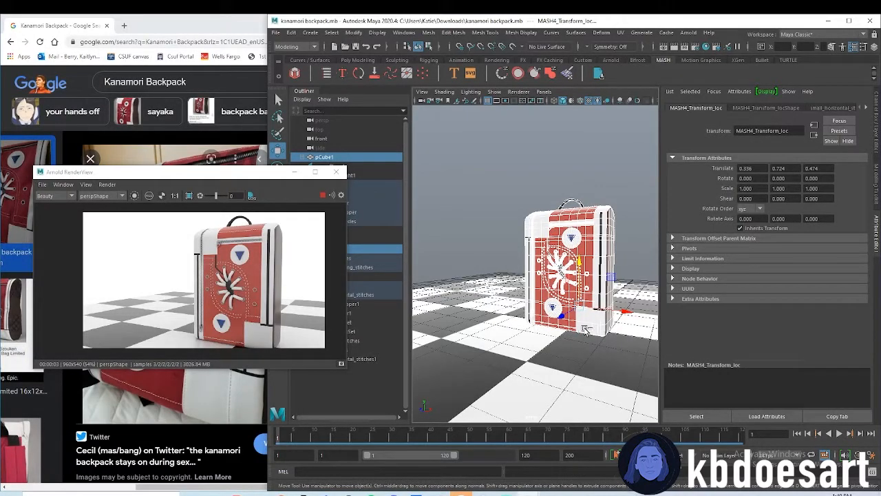
Try to group the selected backpack parts and undo the grouping
key("ctrl+g")
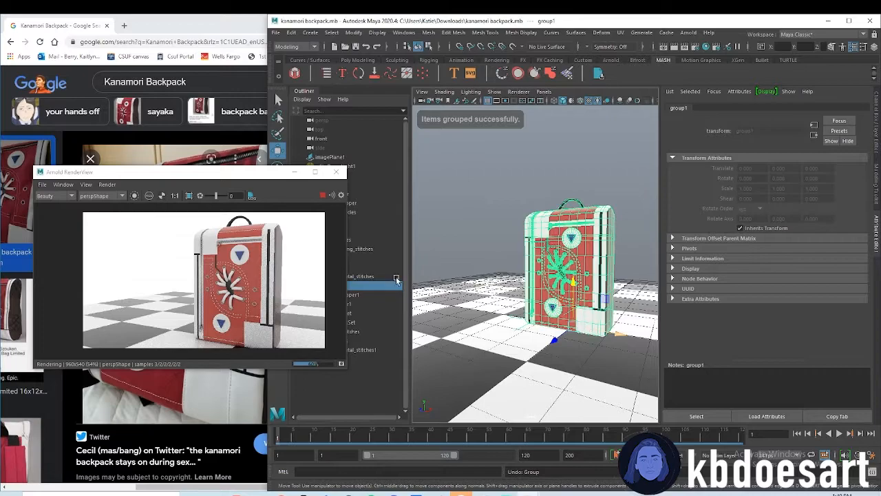
key("ctrl+z")
Move the render window clear of the Outliner, duplicate all selected backpack parts, and group the copies
left_click_drag(248, 173, 188, 92)
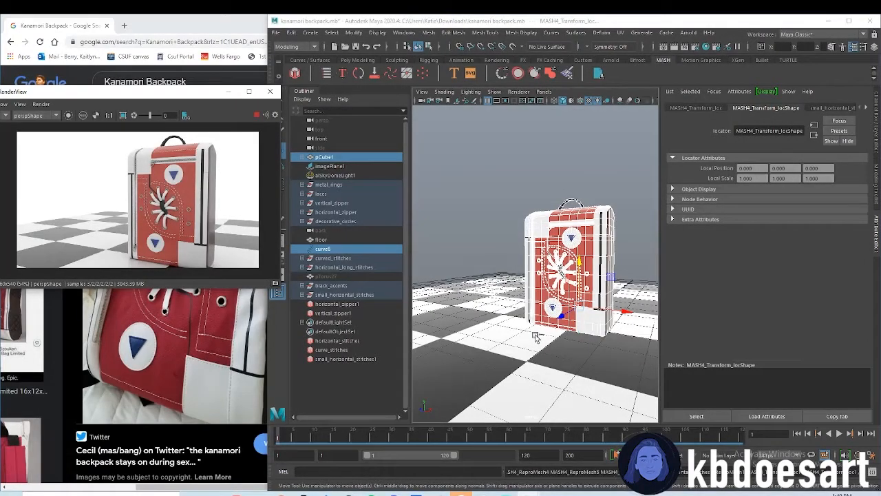
key("ctrl+d")
key("ctrl+g")
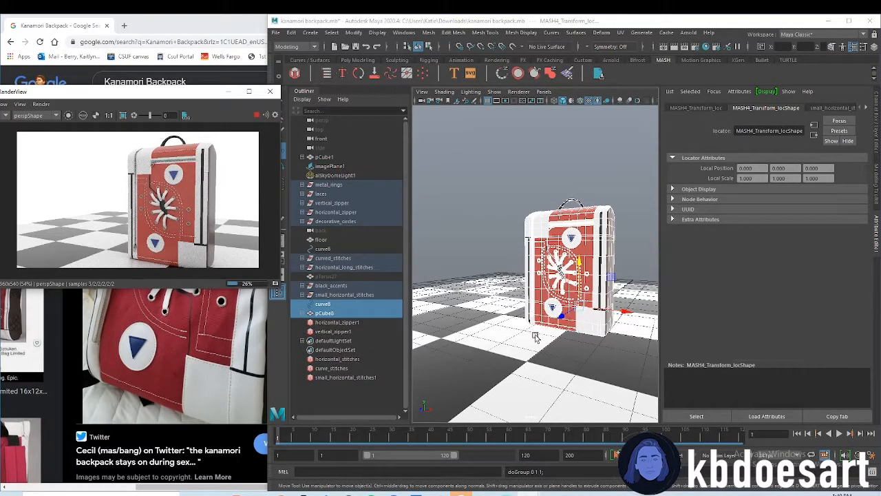
Move the duplicate backpack group to about -3.6 in X and rotate it about -154° around Y to show its back
left_click_drag(589, 332, 612, 358)
key("e")
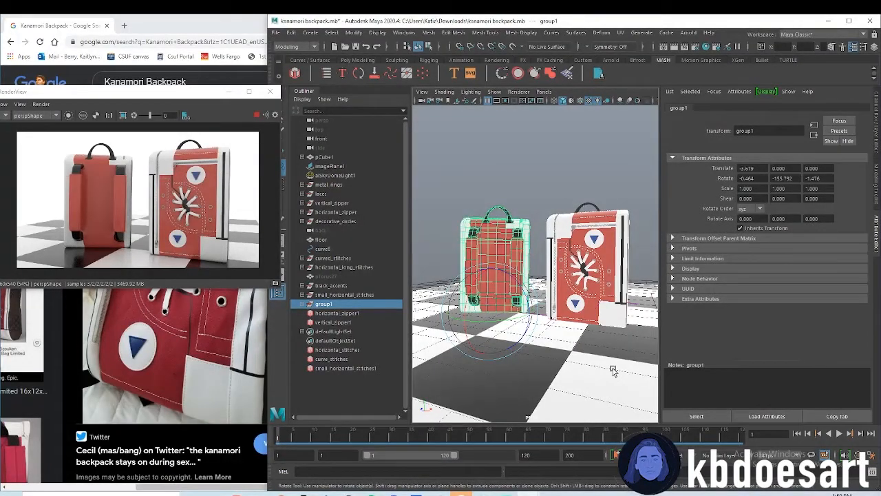
left_click(607, 304)
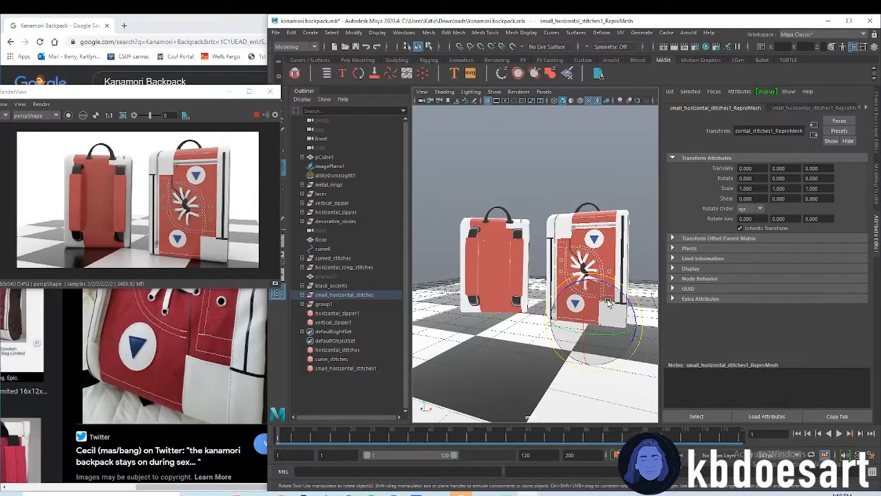